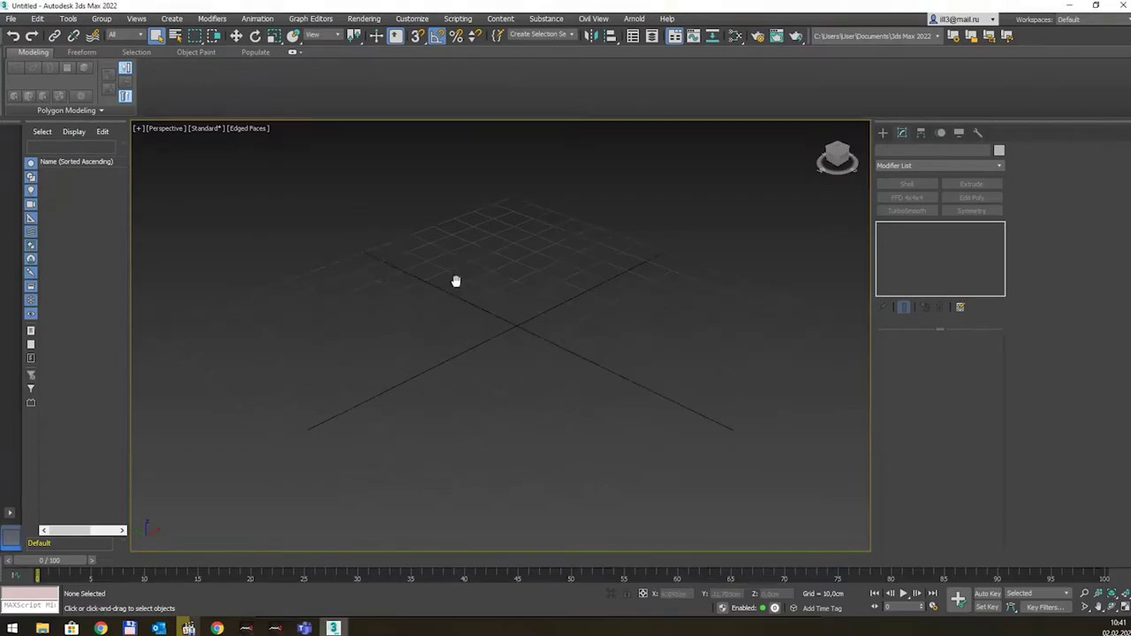
Step: Confirm in Units Setup that the System Unit Scale is Centimeters, with Standard Primitives showing
{"action": "middle_click_drag", "start_coordinate": [457, 281], "coordinate": [448, 292]}
{"action": "left_click", "coordinate": [881, 134]}
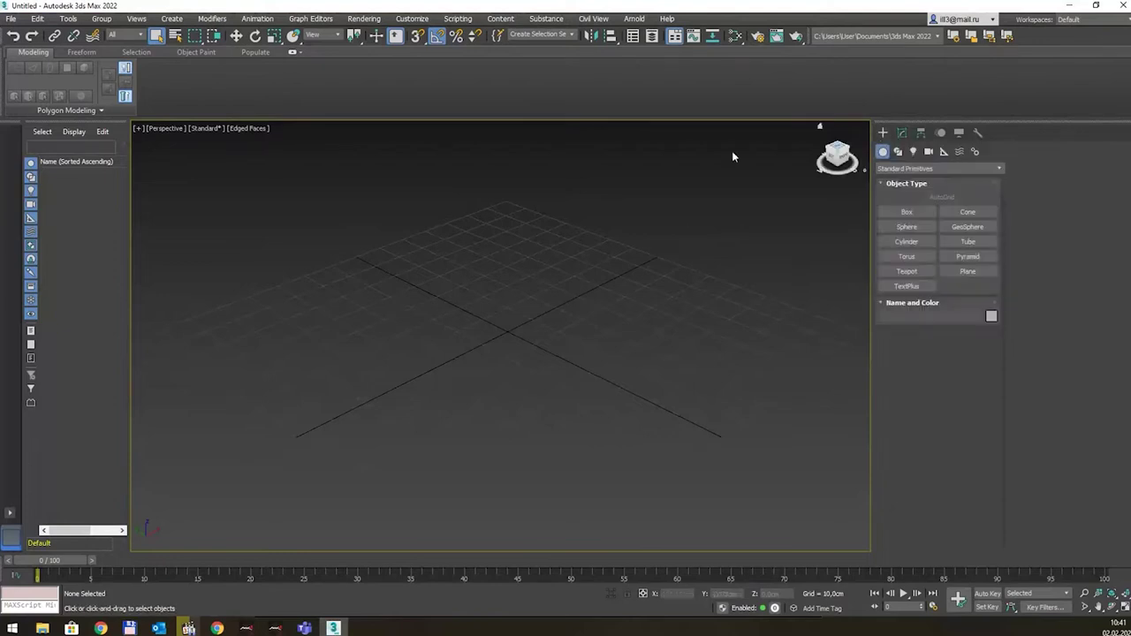
{"action": "left_click", "coordinate": [414, 19]}
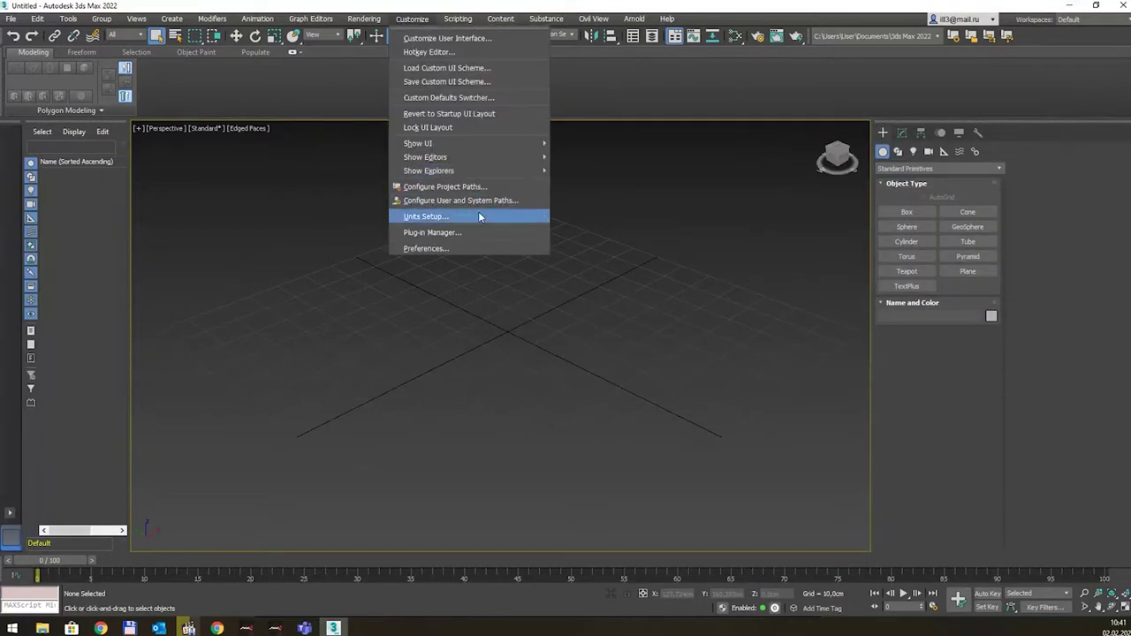
{"action": "left_click", "coordinate": [478, 211]}
{"action": "left_click", "coordinate": [583, 215]}
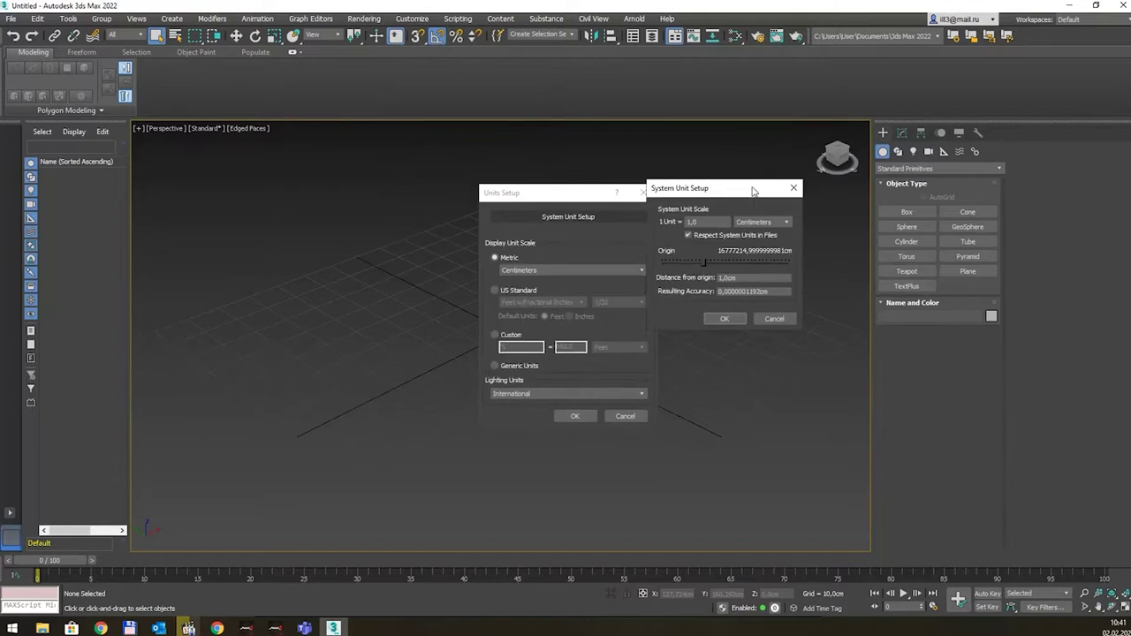
{"action": "left_click_drag", "start_coordinate": [591, 241], "coordinate": [761, 196]}
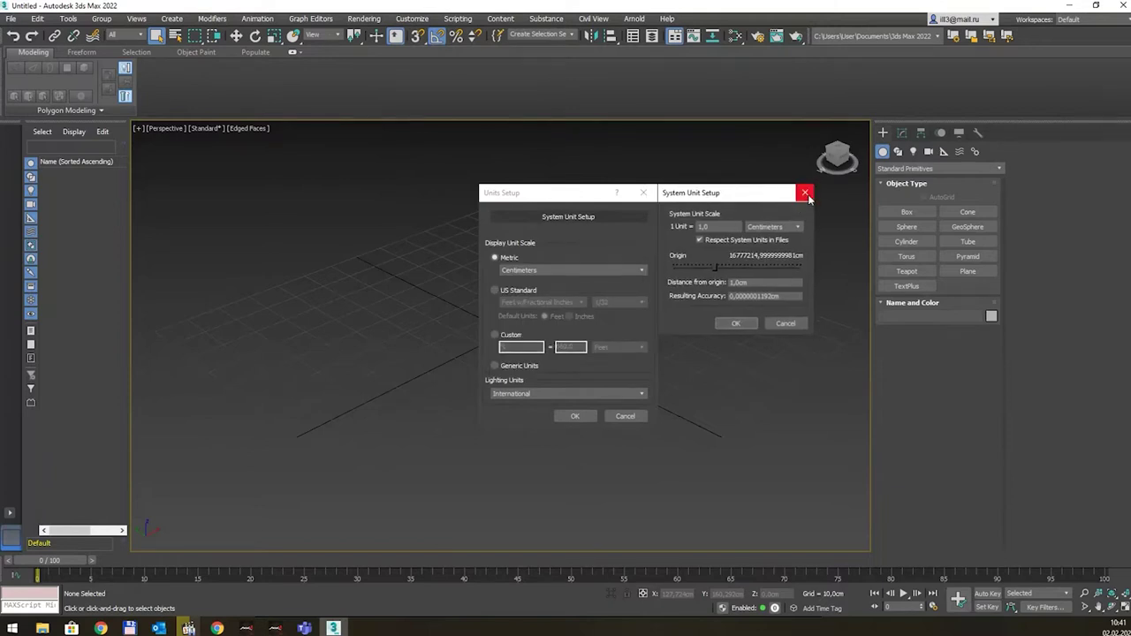
{"action": "left_click", "coordinate": [804, 193]}
{"action": "left_click", "coordinate": [643, 193]}
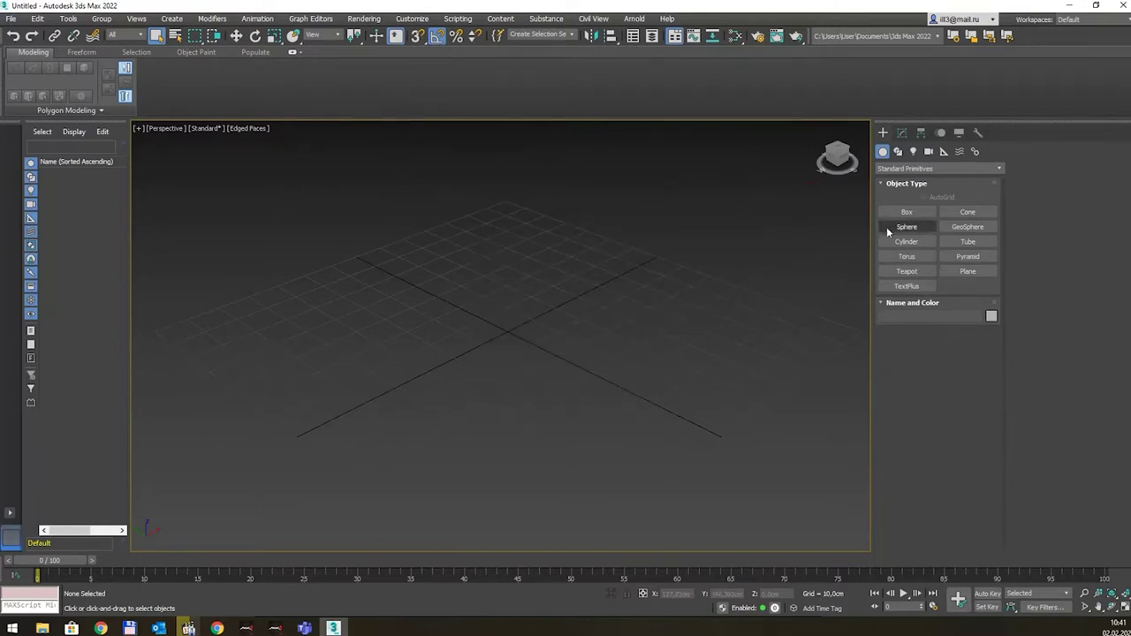
Step: Draw a sphere from the grid centre and set its radius to 50 cm
{"action": "left_click", "coordinate": [905, 226]}
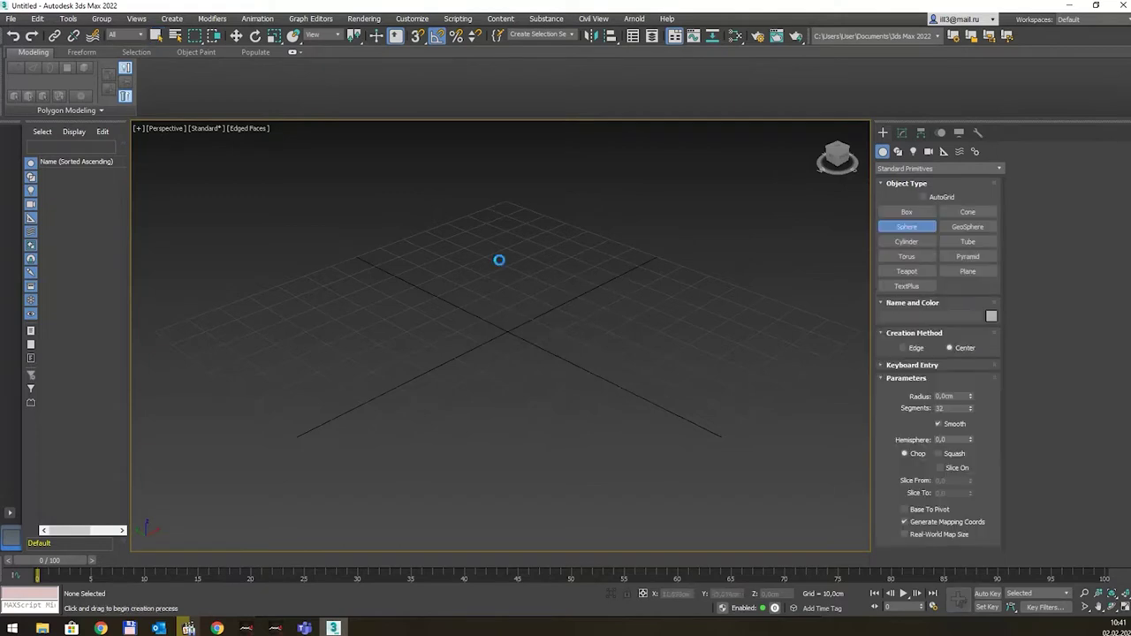
{"action": "mouse_move", "coordinate": [499, 261]}
{"action": "left_mouse_down"}
{"action": "mouse_move", "coordinate": [588, 349]}
{"action": "mouse_move", "coordinate": [561, 320]}
{"action": "left_mouse_up"}
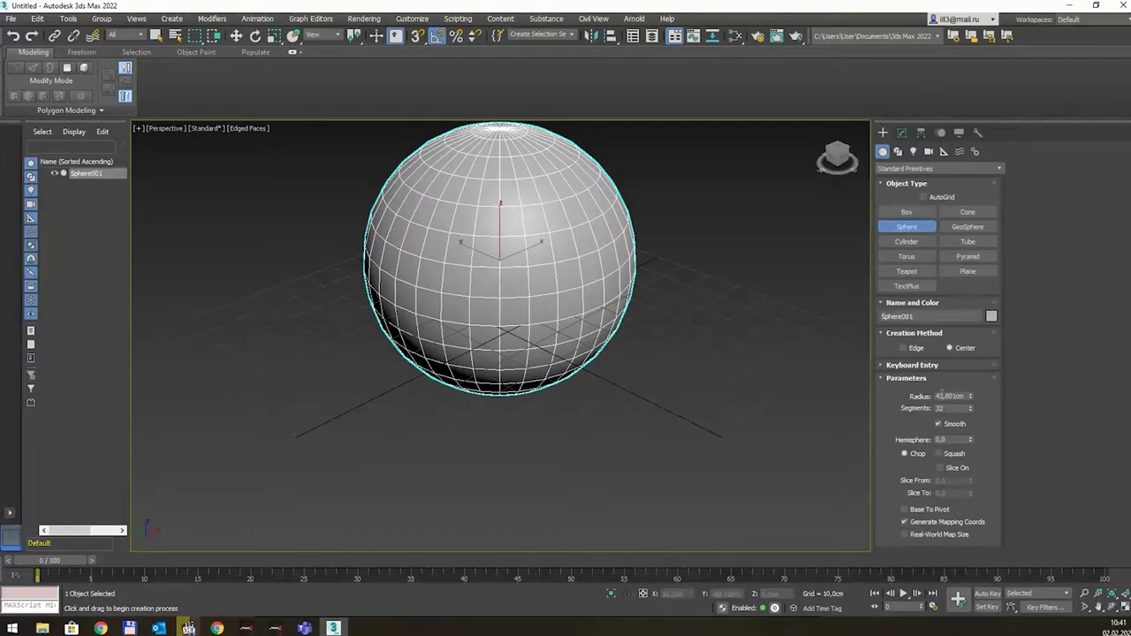
{"action": "double_click", "coordinate": [943, 396]}
{"action": "type", "text": "50"}
{"action": "key", "text": "Return"}
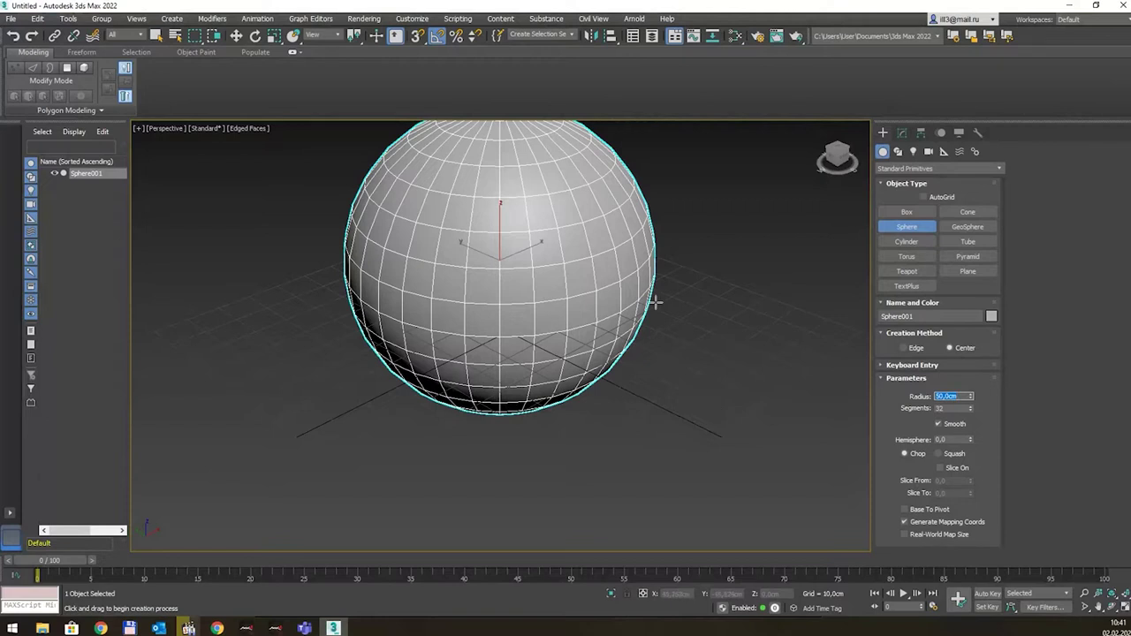
{"action": "mouse_move", "coordinate": [654, 300]}
{"action": "middle_mouse_down"}
{"action": "mouse_move", "coordinate": [660, 384]}
{"action": "mouse_move", "coordinate": [619, 360]}
{"action": "mouse_move", "coordinate": [616, 341]}
{"action": "middle_mouse_up"}
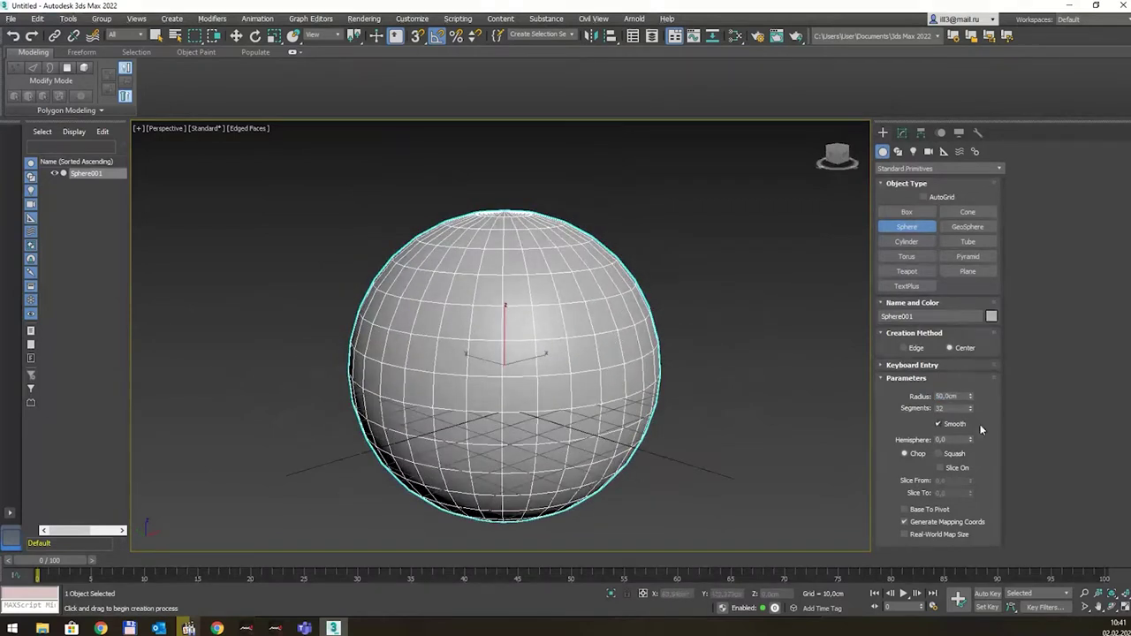
Step: Set the sphere's segments to 32 and switch to the Front view
{"action": "double_click", "coordinate": [939, 408]}
{"action": "type", "text": "16"}
{"action": "key", "text": "Return"}
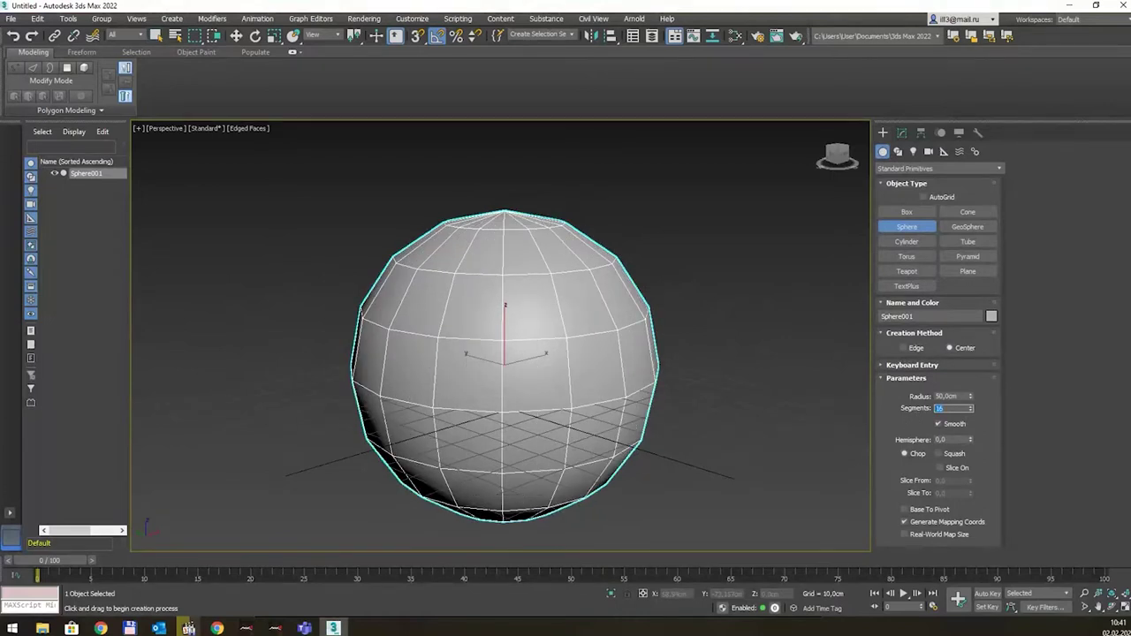
{"action": "left_click", "coordinate": [949, 409]}
{"action": "type", "text": "32"}
{"action": "key", "text": "Return"}
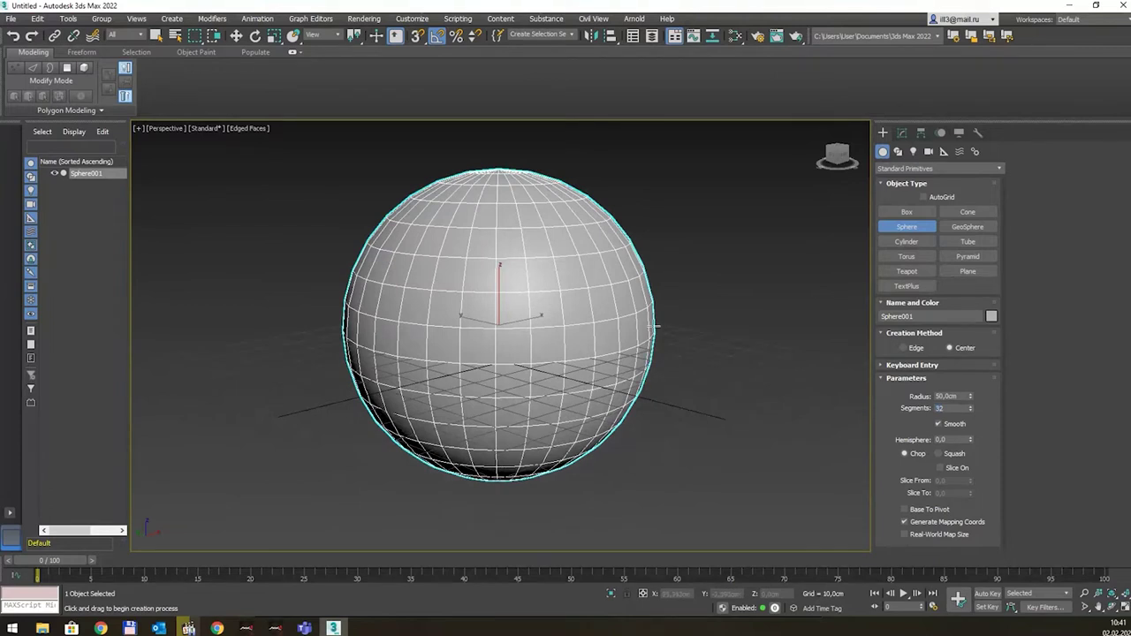
{"action": "middle_click_drag", "start_coordinate": [722, 334], "coordinate": [655, 281]}
{"action": "scroll", "coordinate": [654, 281], "scroll_direction": "down", "scroll_amount": 2}
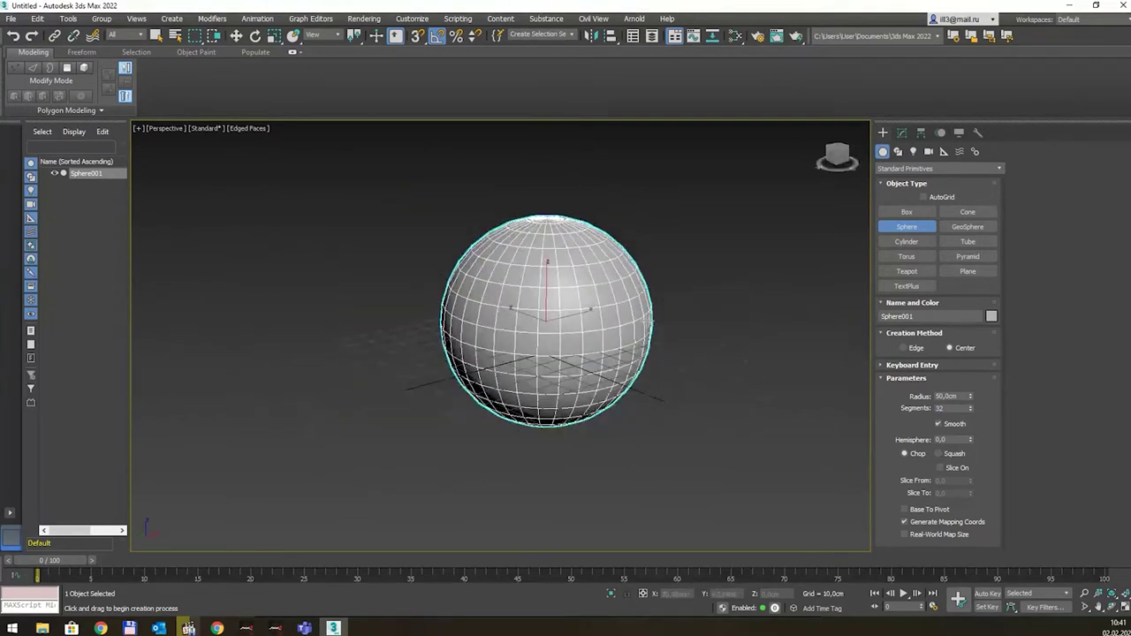
{"action": "key", "text": "f"}
{"action": "scroll", "coordinate": [613, 278], "scroll_direction": "down", "scroll_amount": 5}
{"action": "scroll", "coordinate": [610, 285], "scroll_direction": "down", "scroll_amount": 2}
{"action": "scroll", "coordinate": [555, 371], "scroll_direction": "down", "scroll_amount": 2}
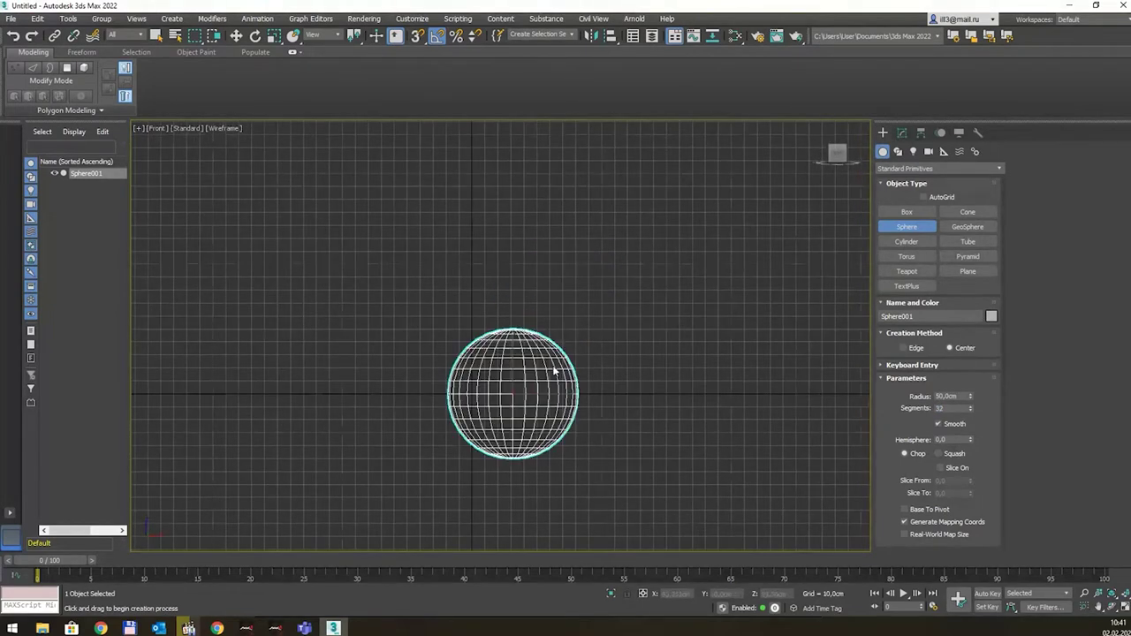
Step: Move the sphere up above the grid and slightly left along X
{"action": "key", "text": "w"}
{"action": "left_click_drag", "start_coordinate": [513, 365], "coordinate": [510, 281]}
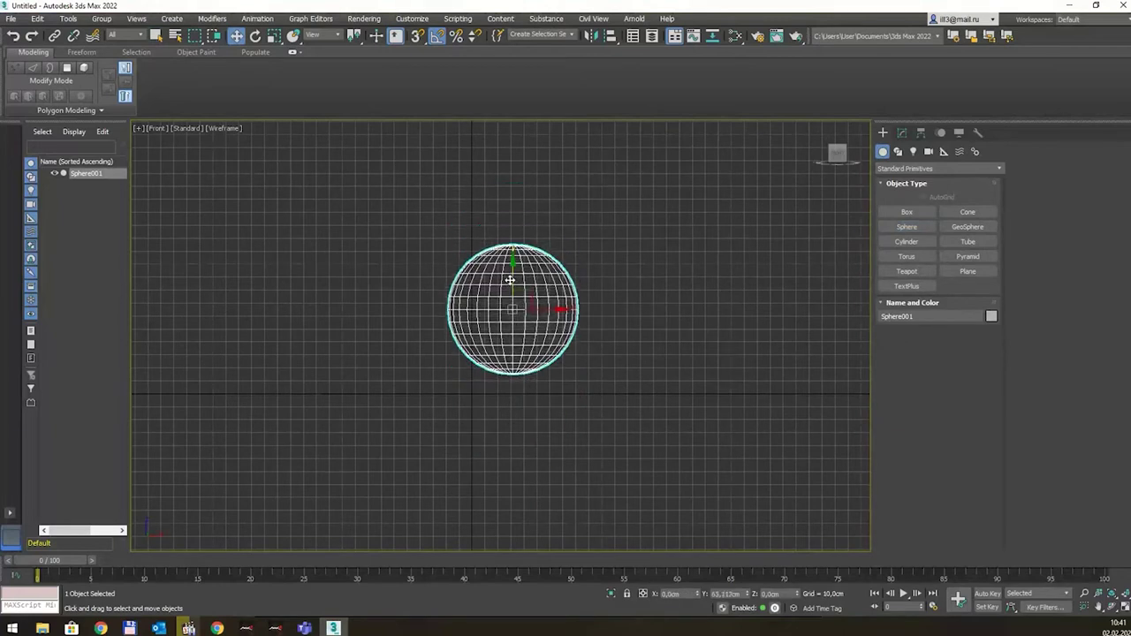
{"action": "left_click_drag", "start_coordinate": [562, 309], "coordinate": [521, 303]}
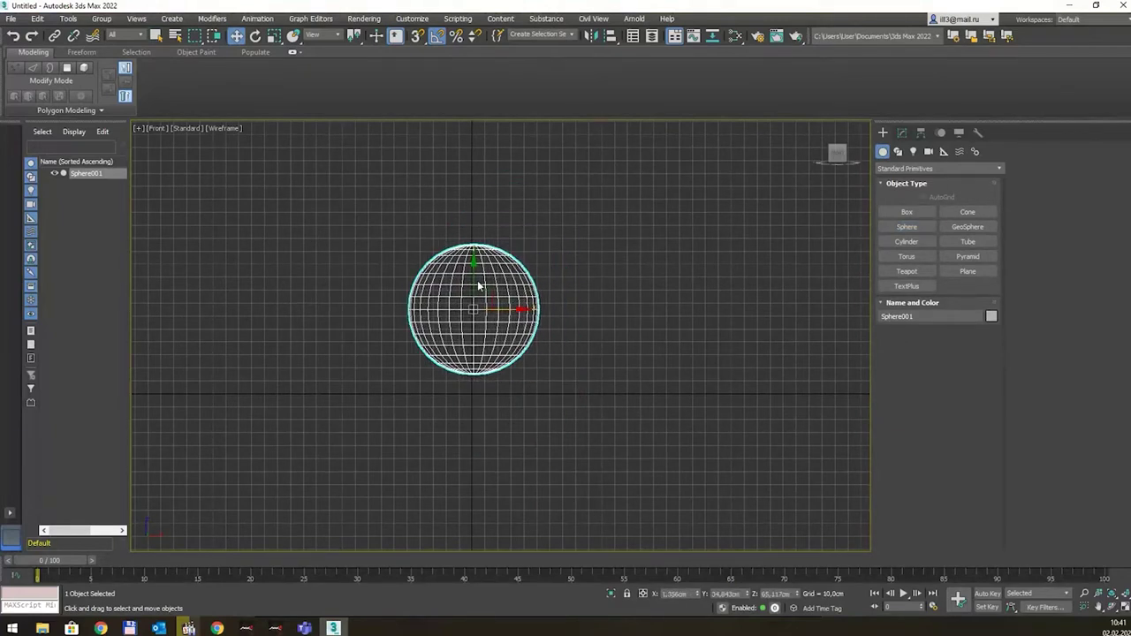
{"action": "left_click_drag", "start_coordinate": [475, 279], "coordinate": [476, 247]}
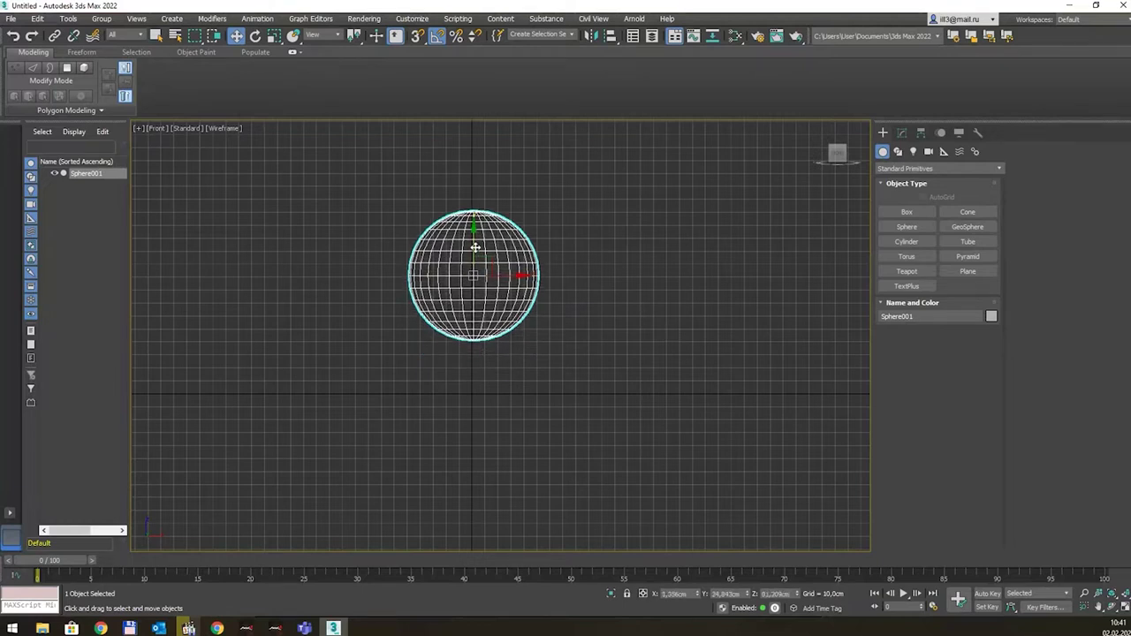
{"action": "key", "text": "p"}
{"action": "key", "text": "z"}
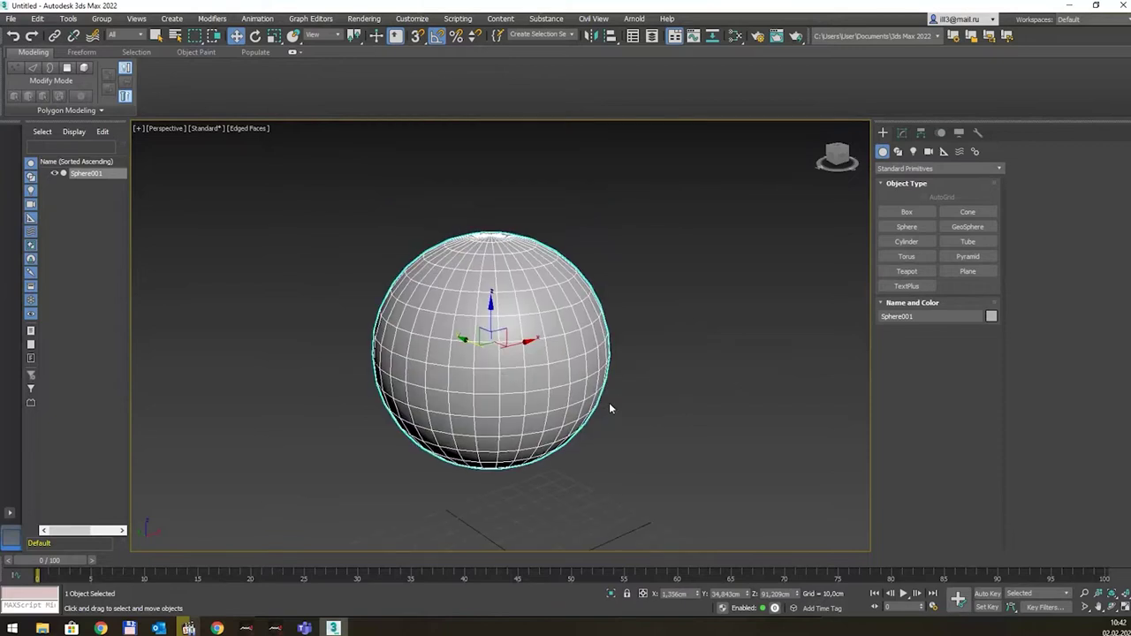
Step: Rename the sphere to 'Body'
{"action": "left_click", "coordinate": [903, 132]}
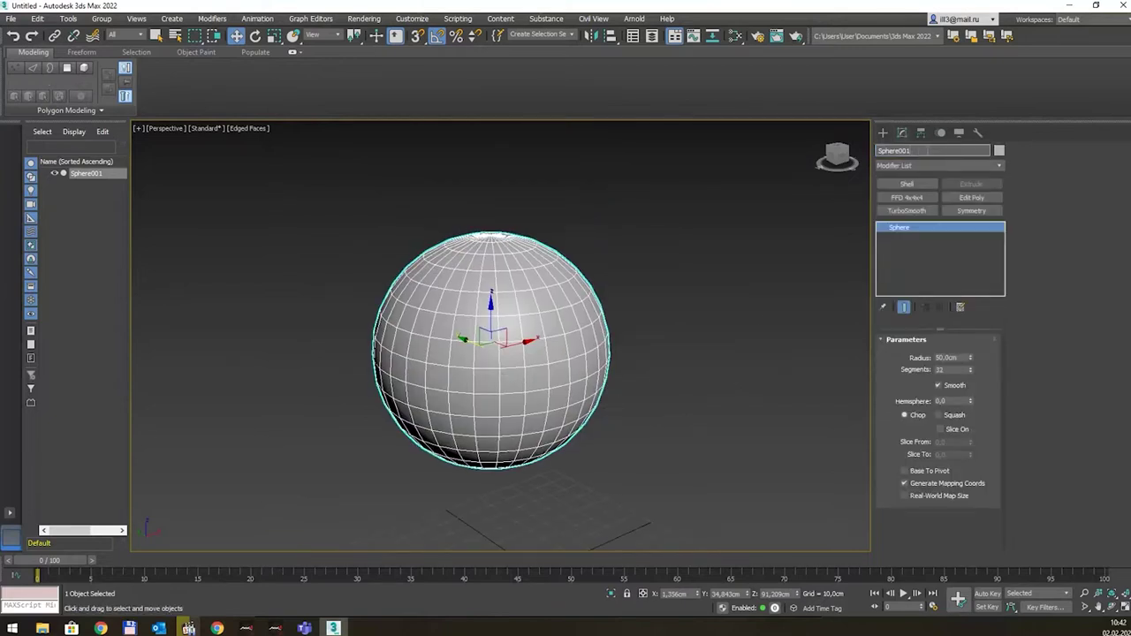
{"action": "type", "text": "Body"}
{"action": "key", "text": "Return"}
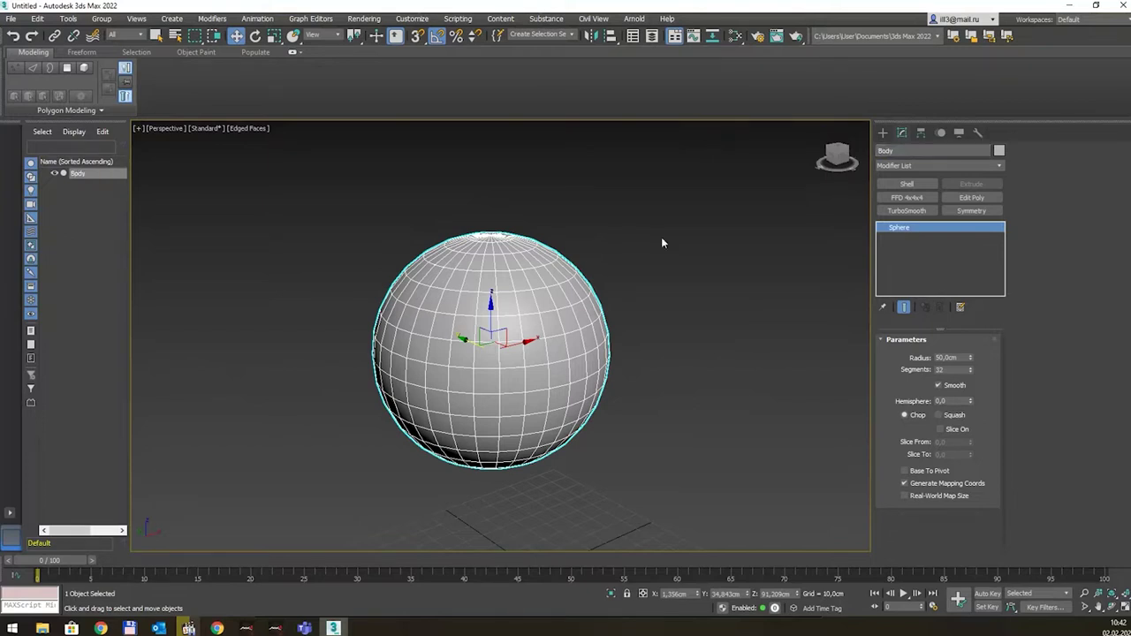
{"action": "middle_click_drag", "start_coordinate": [615, 364], "coordinate": [613, 352]}
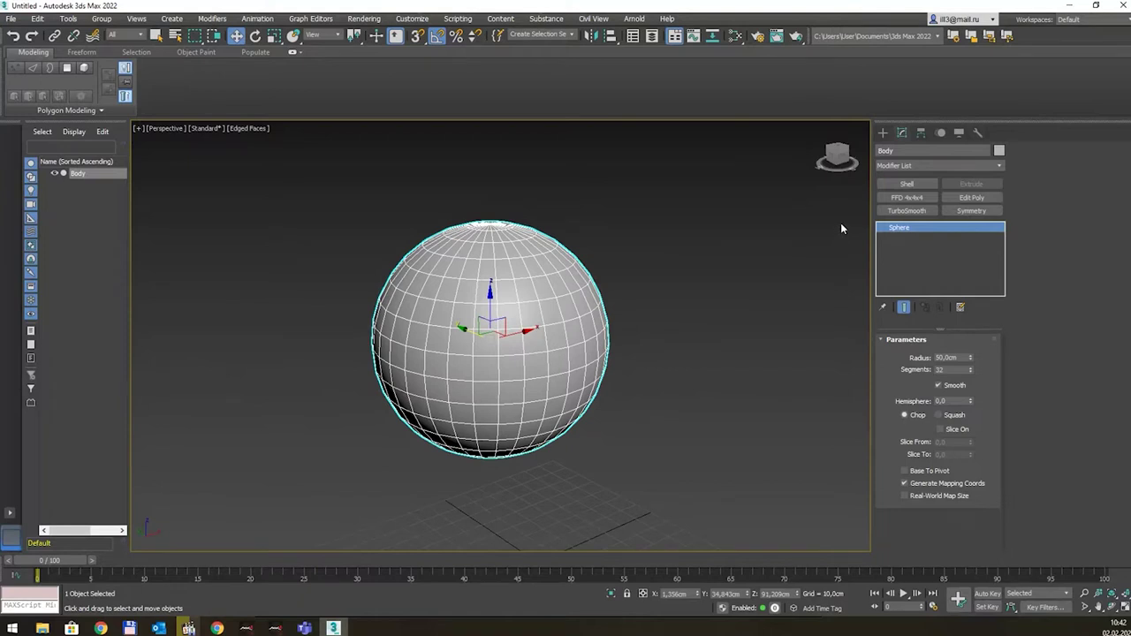
Step: Add an FFD 4x4x4 modifier and move its top row of control points up
{"action": "left_click", "coordinate": [907, 197]}
{"action": "middle_click_drag", "start_coordinate": [591, 301], "coordinate": [596, 278], "text": "alt"}
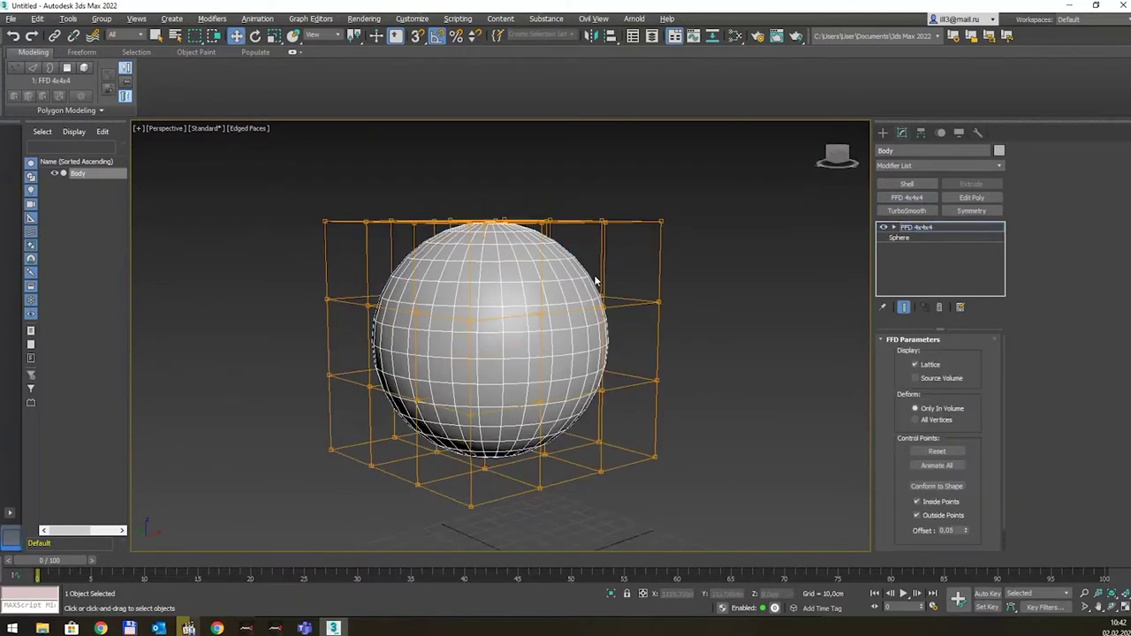
{"action": "scroll", "coordinate": [588, 260], "scroll_direction": "down", "scroll_amount": 3}
{"action": "scroll", "coordinate": [457, 350], "scroll_direction": "down", "scroll_amount": 2}
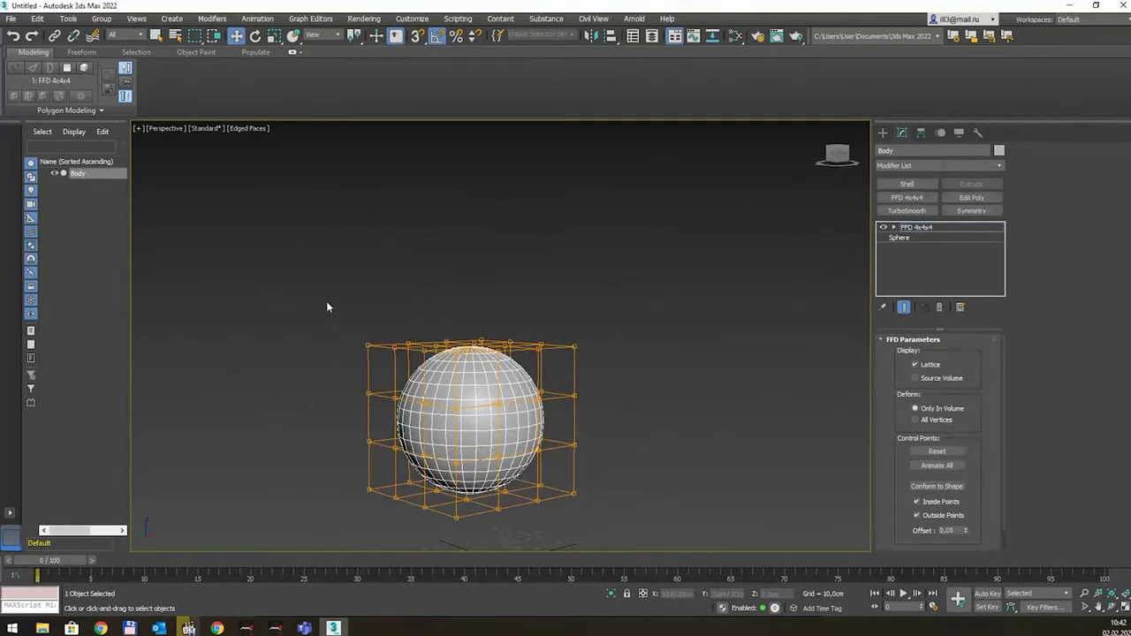
{"action": "middle_click_drag", "start_coordinate": [492, 412], "coordinate": [483, 365]}
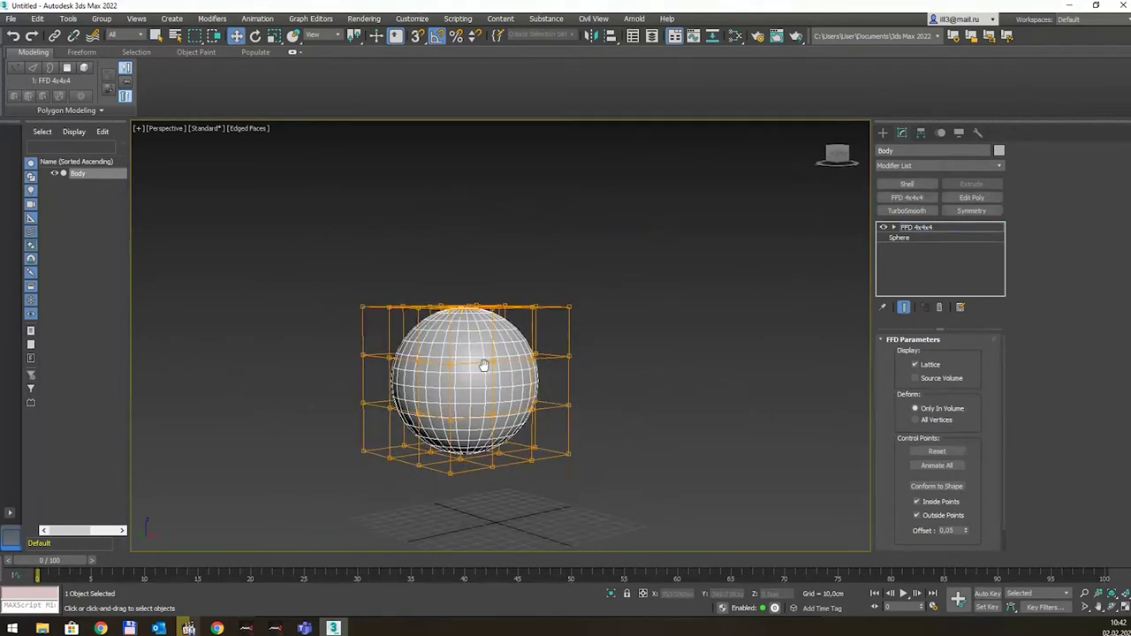
{"action": "left_click_drag", "start_coordinate": [324, 267], "coordinate": [622, 335]}
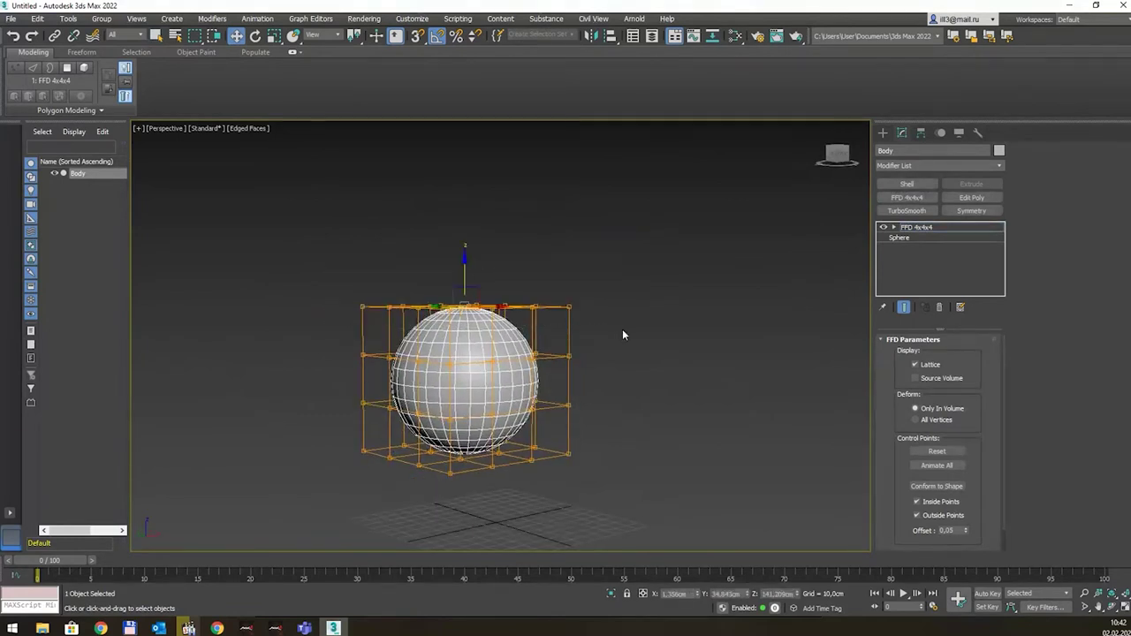
{"action": "left_click_drag", "start_coordinate": [465, 267], "coordinate": [477, 190]}
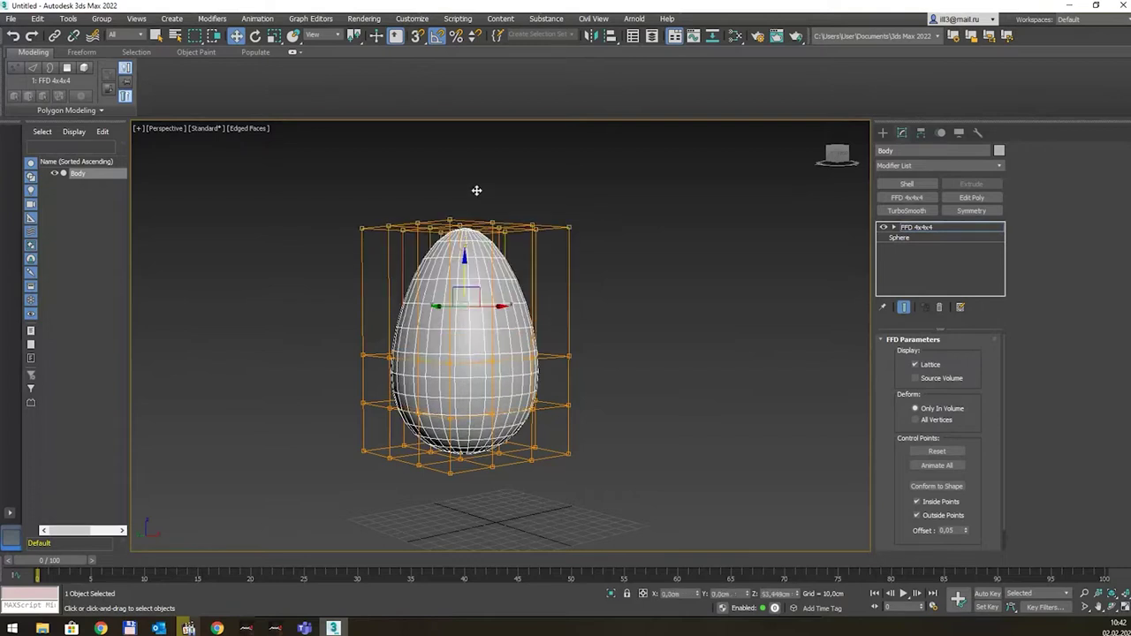
{"action": "middle_click_drag", "start_coordinate": [612, 288], "coordinate": [596, 292], "text": "alt"}
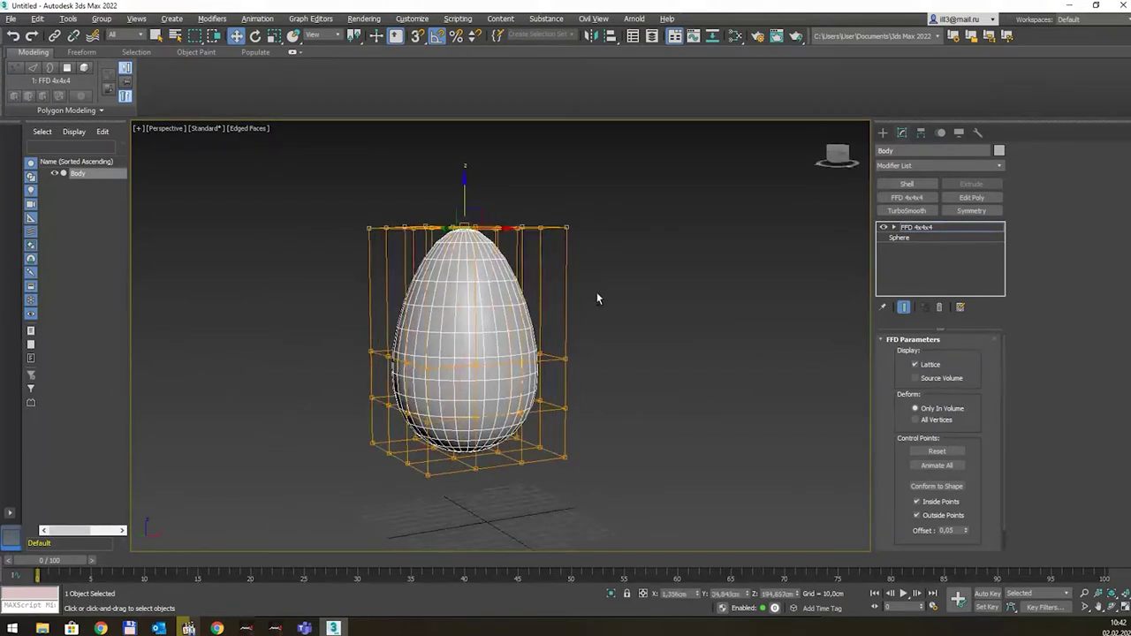
{"action": "left_click_drag", "start_coordinate": [463, 186], "coordinate": [475, 205]}
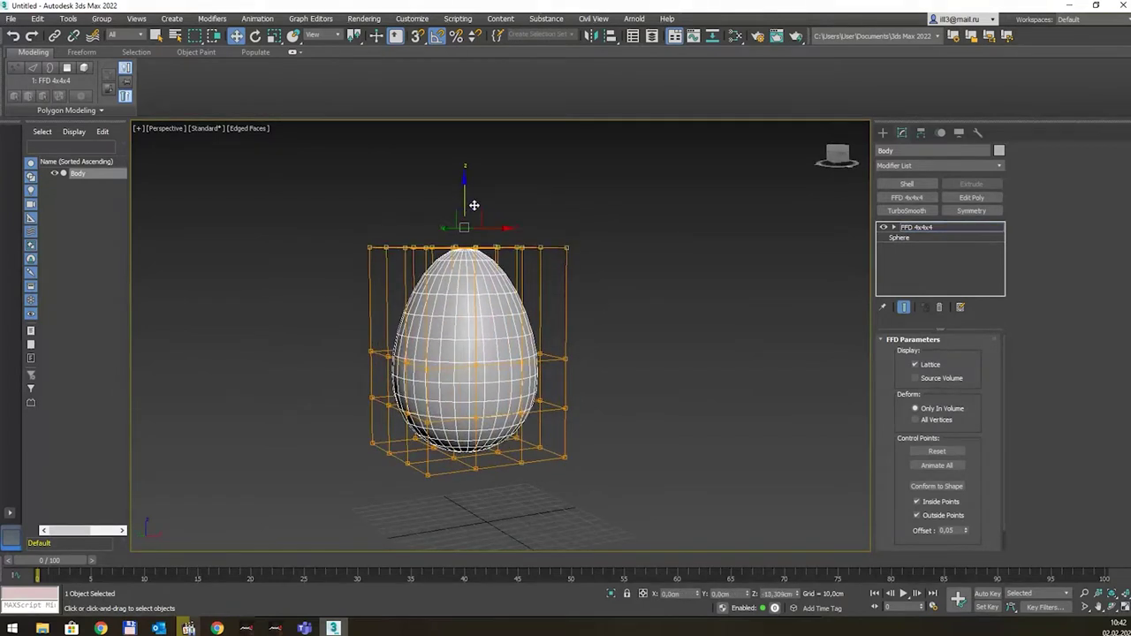
{"action": "middle_click_drag", "start_coordinate": [565, 421], "coordinate": [531, 413], "text": "alt"}
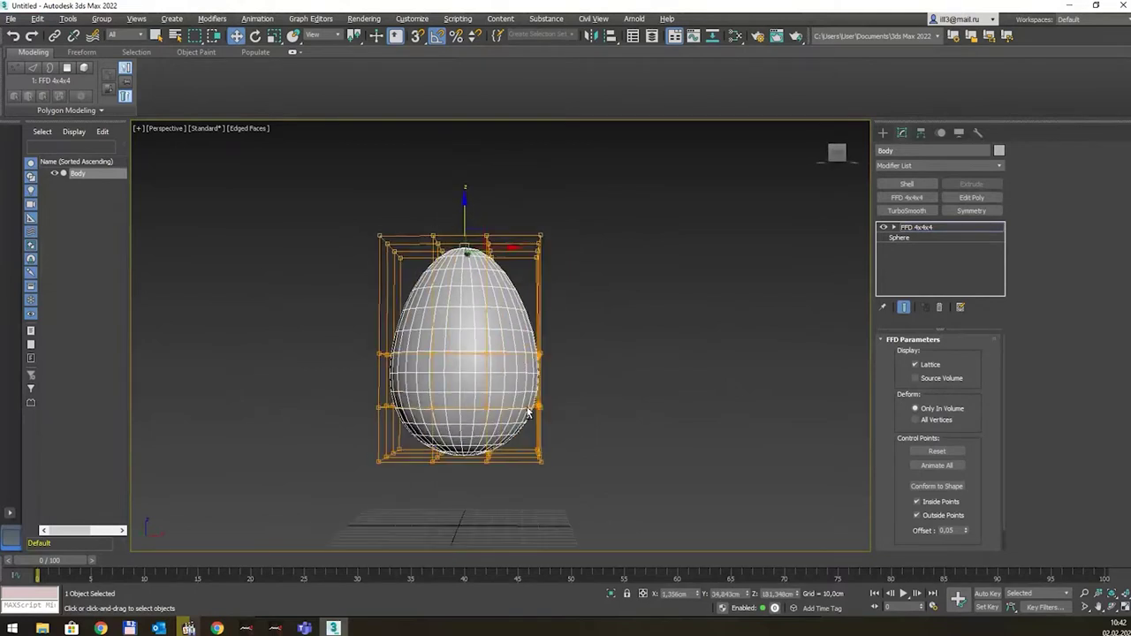
Step: Scale the lattice's middle control points outward to widen the egg
{"action": "left_click_drag", "start_coordinate": [598, 411], "coordinate": [599, 412]}
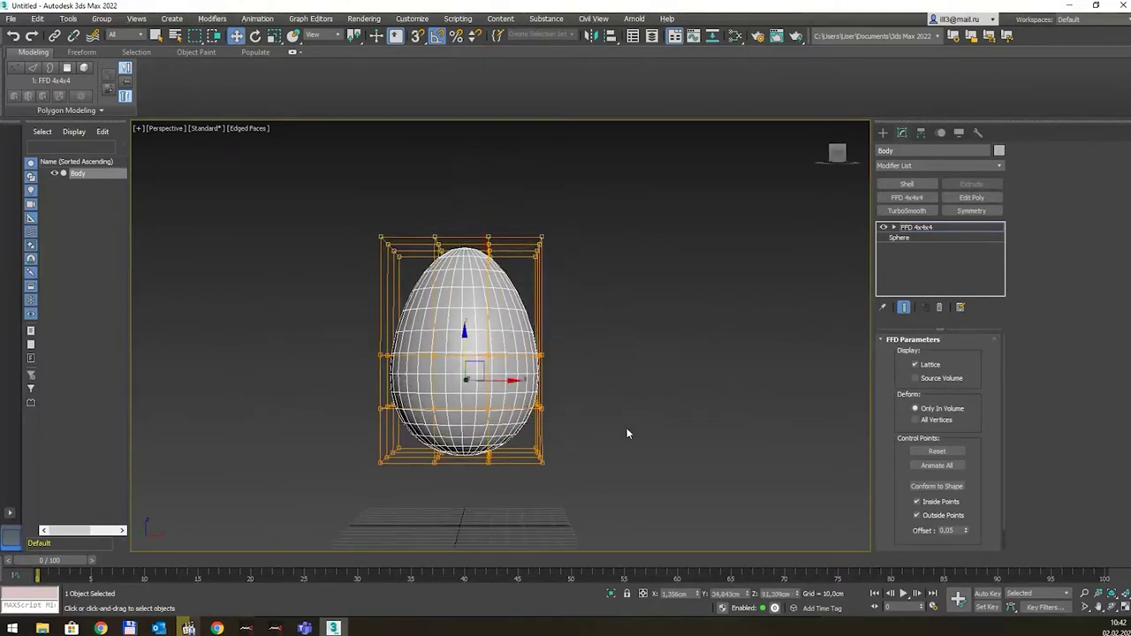
{"action": "mouse_move", "coordinate": [624, 379]}
{"action": "middle_mouse_down", "text": "alt"}
{"action": "mouse_move", "coordinate": [603, 409]}
{"action": "mouse_move", "coordinate": [612, 400]}
{"action": "middle_mouse_up", "text": "alt"}
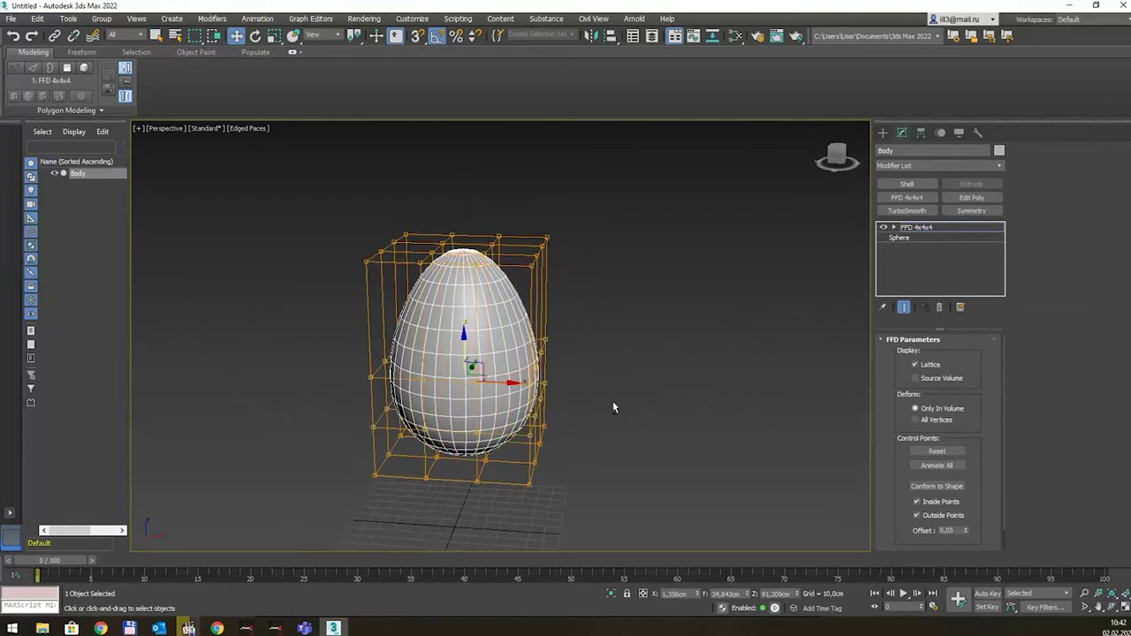
{"action": "key", "text": "r"}
{"action": "left_click_drag", "start_coordinate": [473, 380], "coordinate": [466, 353]}
{"action": "mouse_move", "coordinate": [466, 353]}
{"action": "middle_mouse_down", "text": "alt"}
{"action": "mouse_move", "coordinate": [550, 345]}
{"action": "mouse_move", "coordinate": [536, 366]}
{"action": "mouse_move", "coordinate": [517, 312]}
{"action": "middle_mouse_up", "text": "alt"}
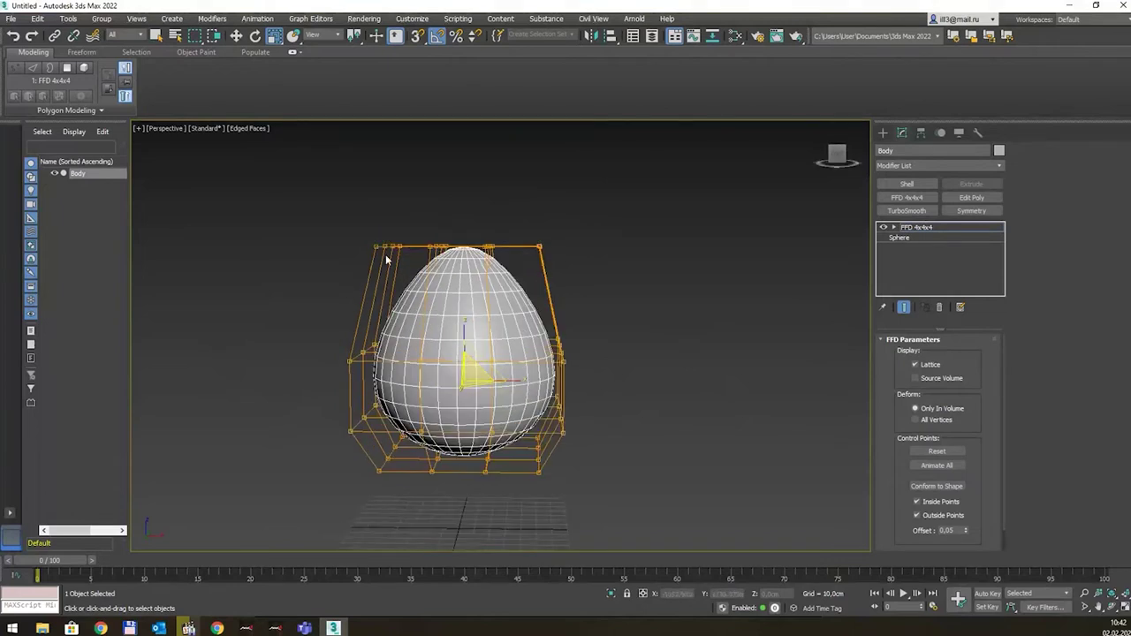
Step: Raise the top lattice control points further to stretch the egg taller
{"action": "left_click_drag", "start_coordinate": [342, 214], "coordinate": [551, 283]}
{"action": "middle_click_drag", "start_coordinate": [582, 290], "coordinate": [593, 290], "text": "alt"}
{"action": "key", "text": "w"}
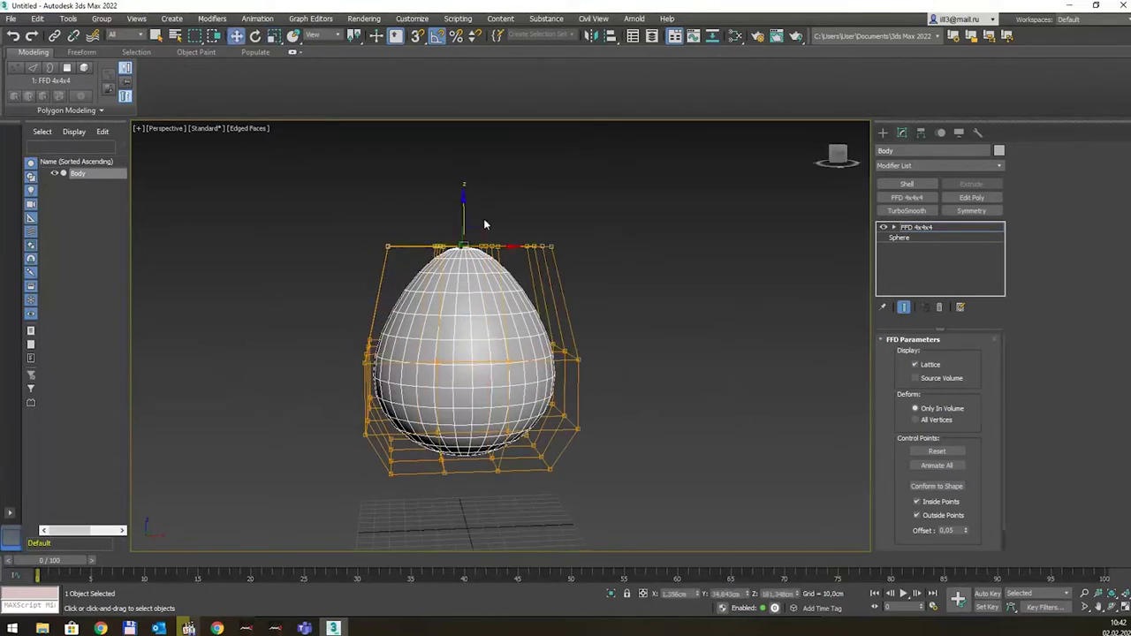
{"action": "left_click_drag", "start_coordinate": [463, 207], "coordinate": [464, 196]}
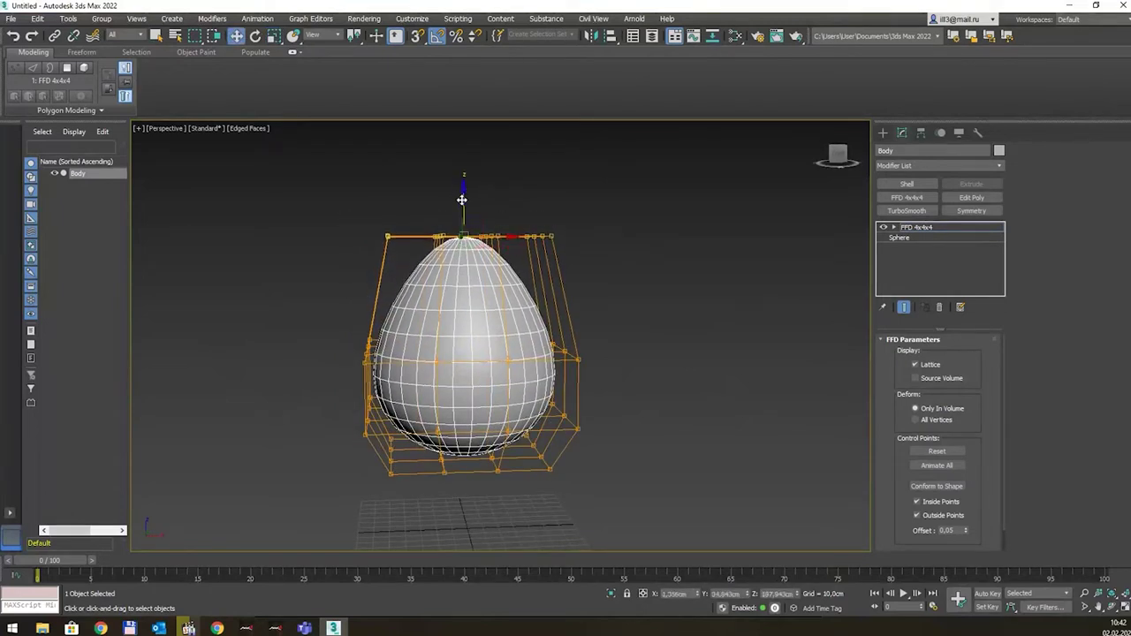
{"action": "mouse_move", "coordinate": [564, 349]}
{"action": "middle_mouse_down", "text": "alt"}
{"action": "mouse_move", "coordinate": [606, 330]}
{"action": "mouse_move", "coordinate": [611, 313]}
{"action": "mouse_move", "coordinate": [588, 352]}
{"action": "mouse_move", "coordinate": [453, 346]}
{"action": "middle_mouse_up", "text": "alt"}
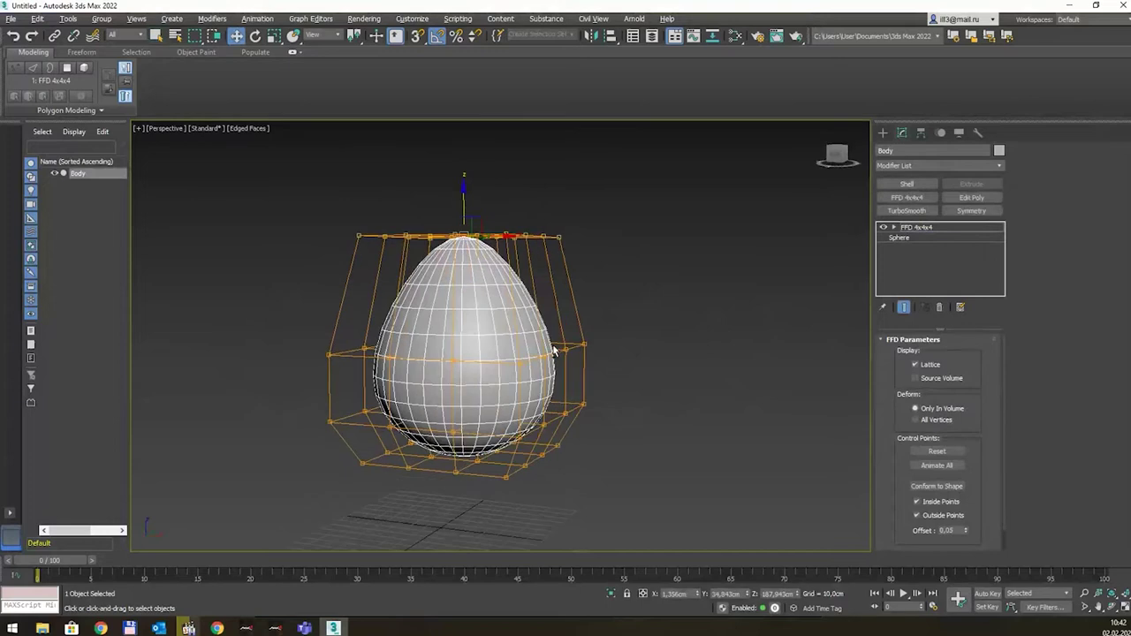
Step: Convert the FFD-shaped Body to an Editable Poly and view it in the Front view
{"action": "left_click", "coordinate": [927, 228]}
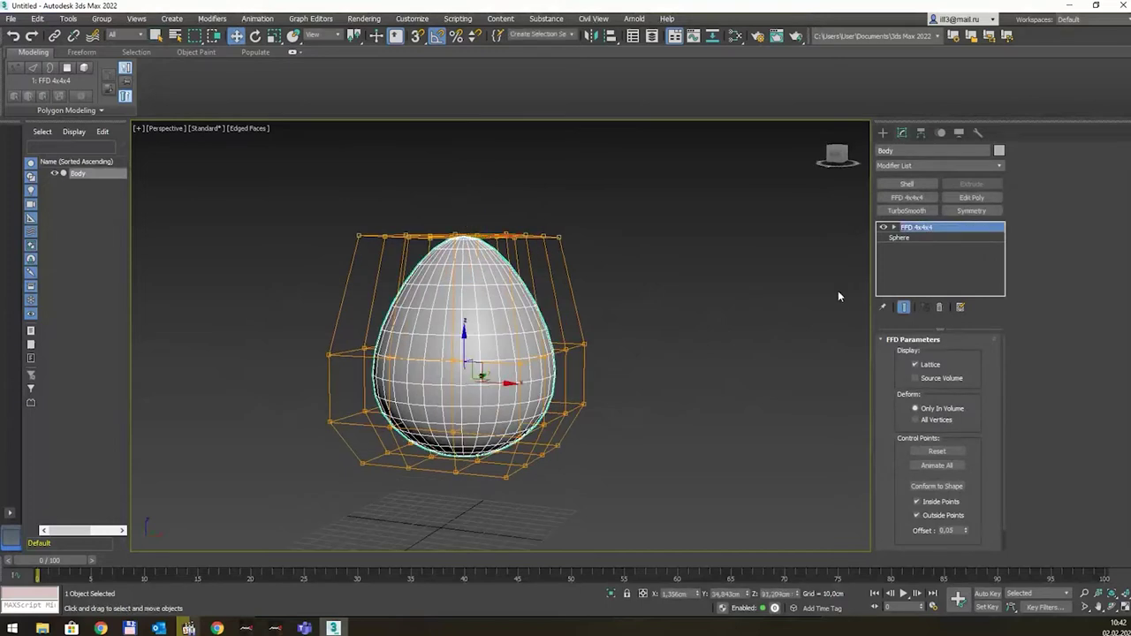
{"action": "right_click", "coordinate": [464, 289]}
{"action": "mouse_move", "coordinate": [518, 412]}
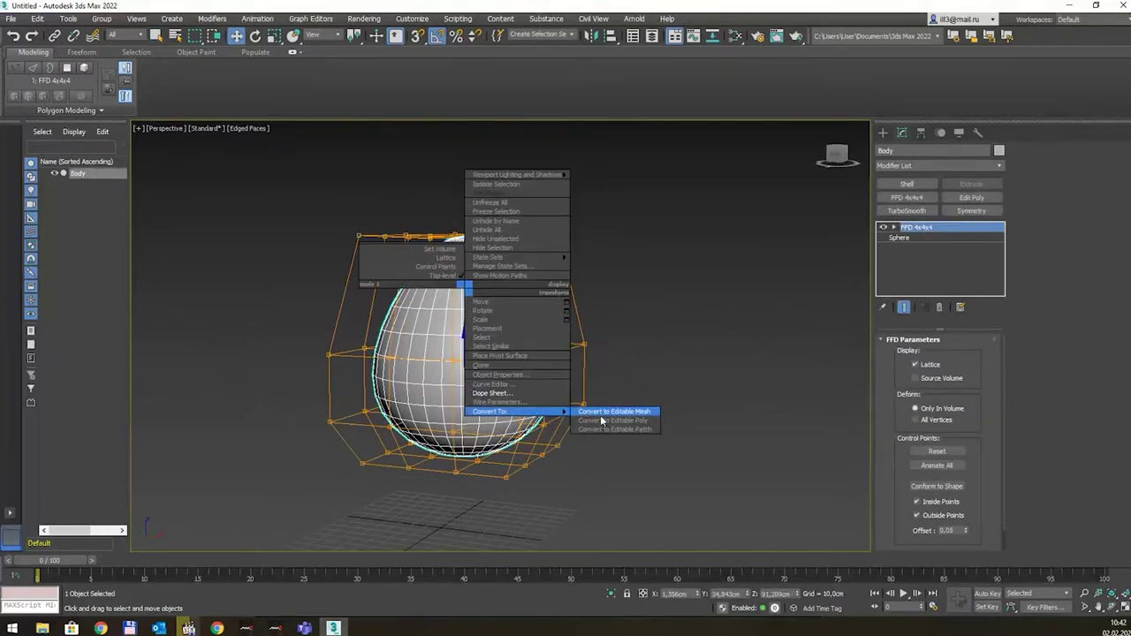
{"action": "left_click", "coordinate": [597, 419]}
{"action": "middle_click_drag", "start_coordinate": [484, 294], "coordinate": [530, 245], "text": "alt"}
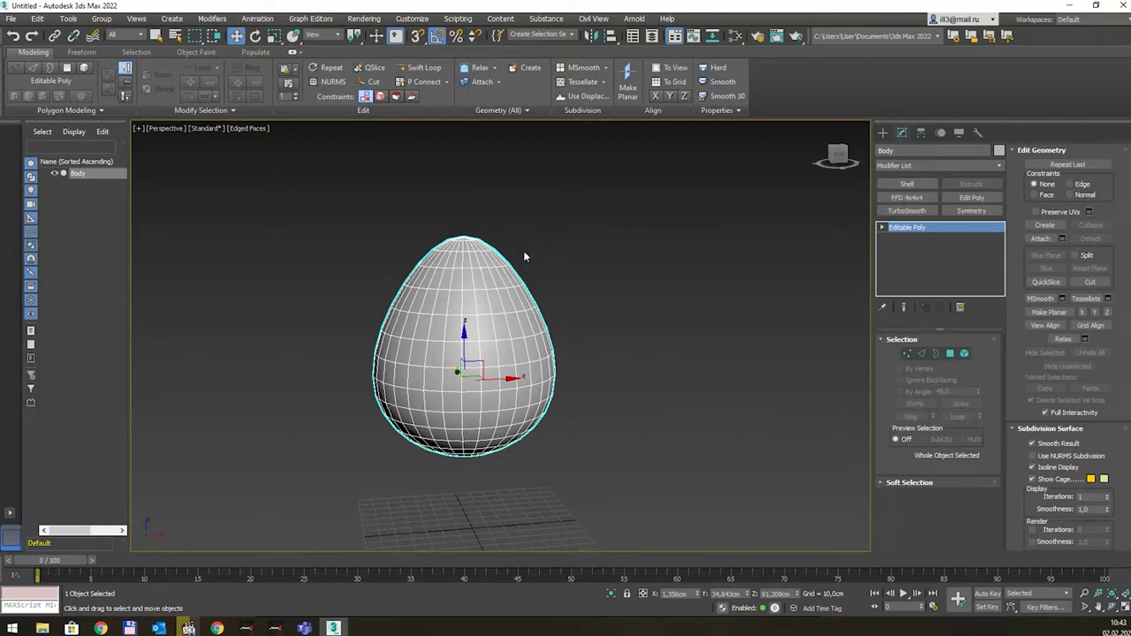
{"action": "mouse_move", "coordinate": [524, 255]}
{"action": "middle_mouse_down", "text": "alt"}
{"action": "mouse_move", "coordinate": [544, 296]}
{"action": "mouse_move", "coordinate": [535, 301]}
{"action": "middle_mouse_up", "text": "alt"}
{"action": "key", "text": "q"}
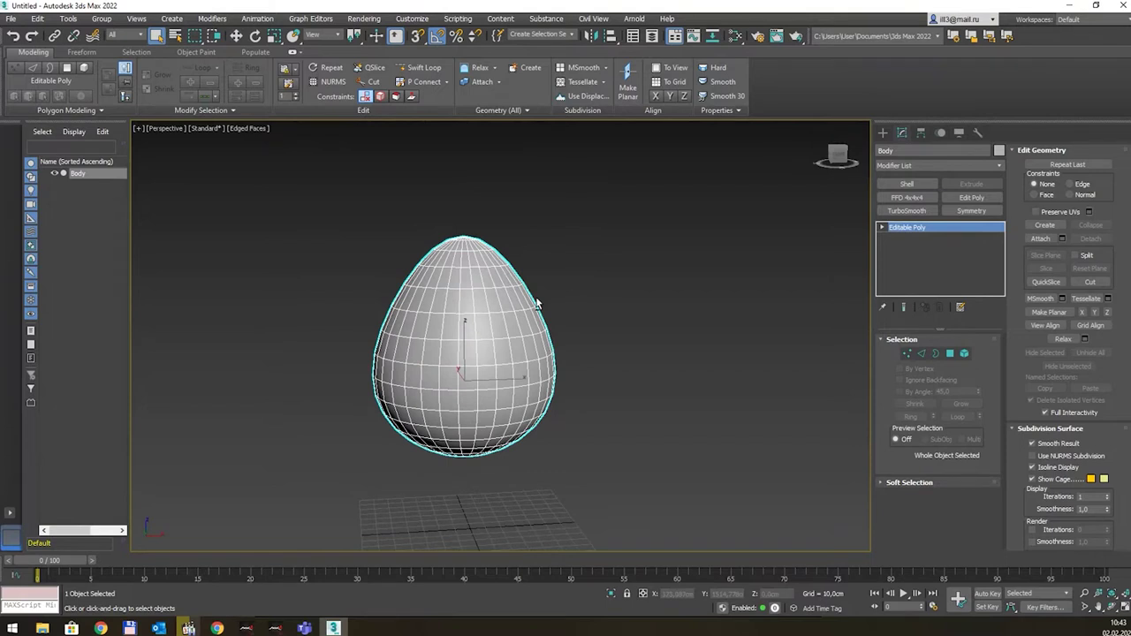
{"action": "key", "text": "f"}
{"action": "scroll", "coordinate": [566, 367], "scroll_direction": "up", "scroll_amount": 3}
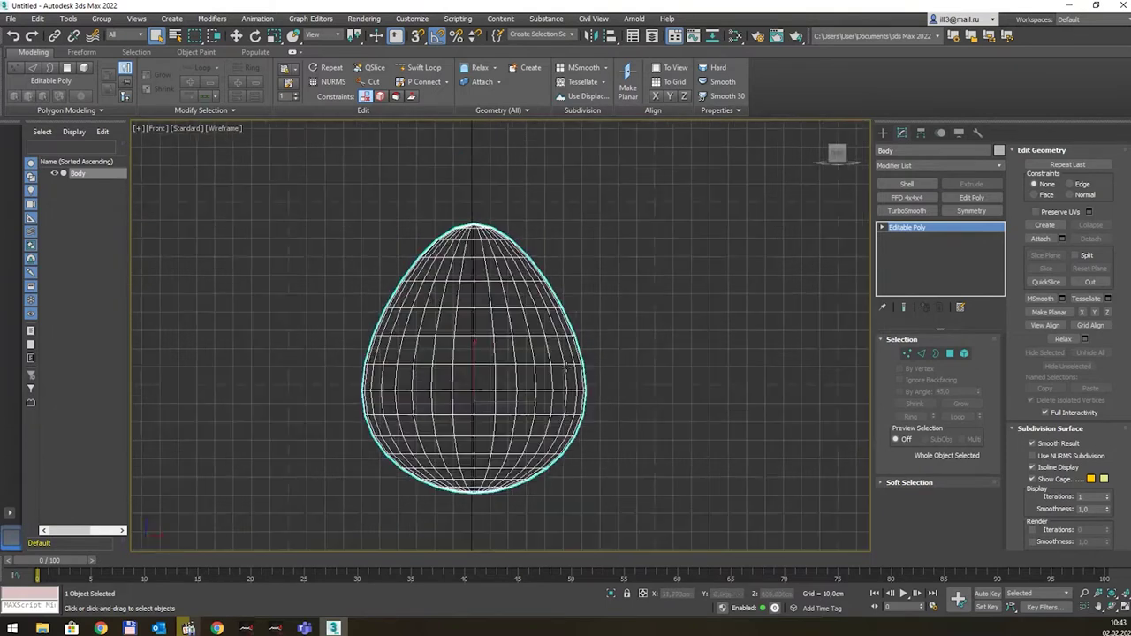
{"action": "scroll", "coordinate": [566, 366], "scroll_direction": "up", "scroll_amount": 5}
{"action": "scroll", "coordinate": [557, 344], "scroll_direction": "down", "scroll_amount": 2}
{"action": "scroll", "coordinate": [548, 327], "scroll_direction": "down", "scroll_amount": 4}
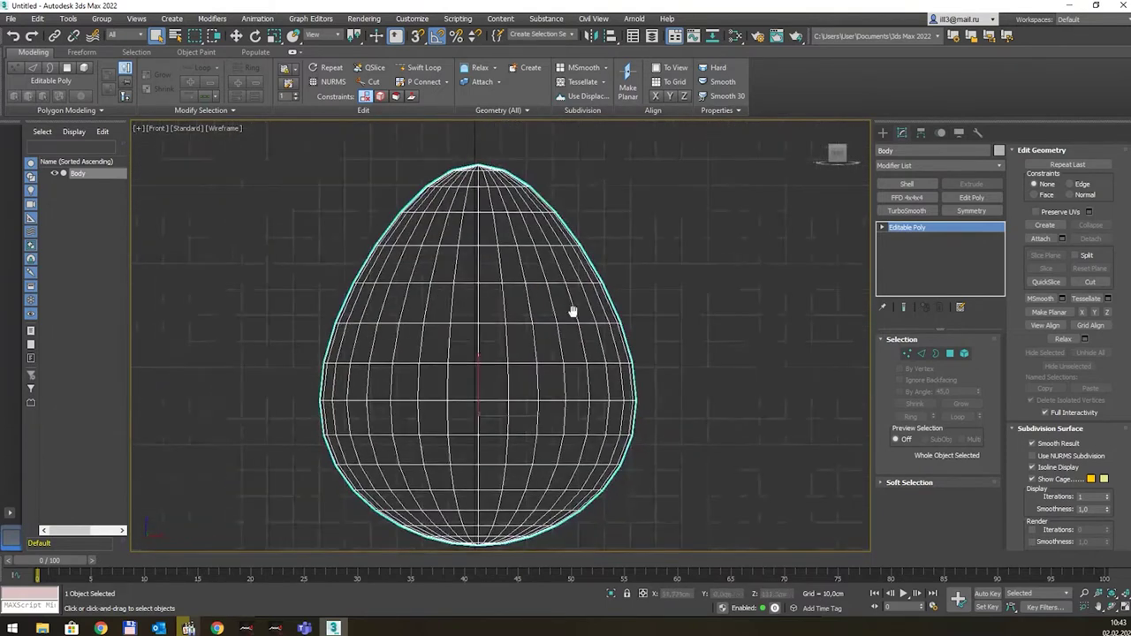
{"action": "scroll", "coordinate": [546, 320], "scroll_direction": "up", "scroll_amount": 1}
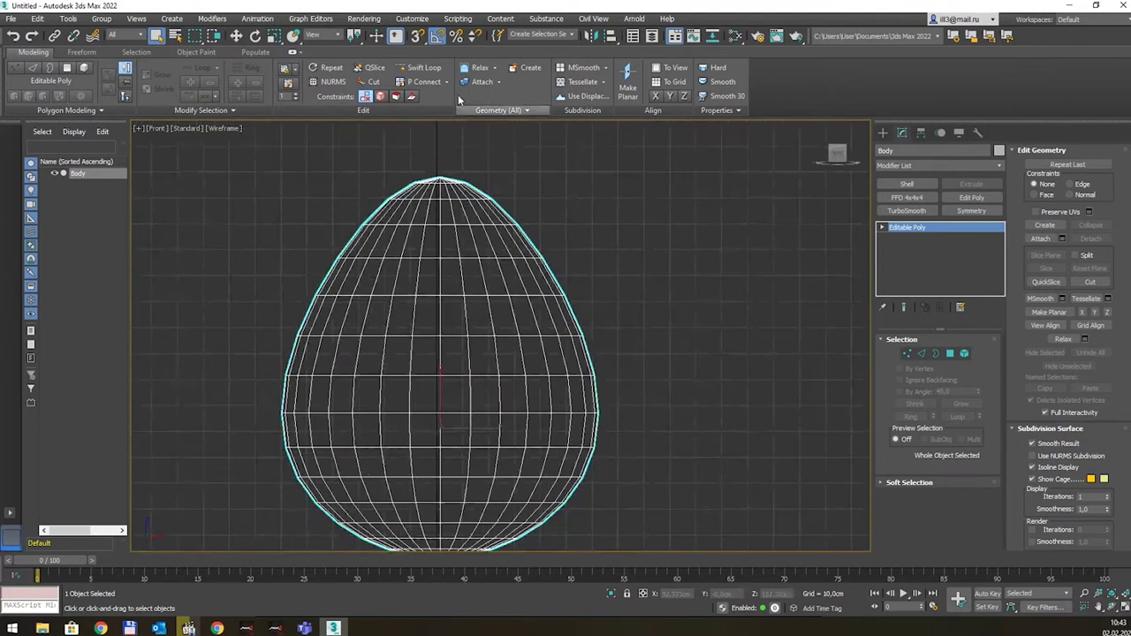
Step: Turn on vertex snapping in Grid and Snap Settings and start the Cut tool
{"action": "right_click", "coordinate": [416, 40]}
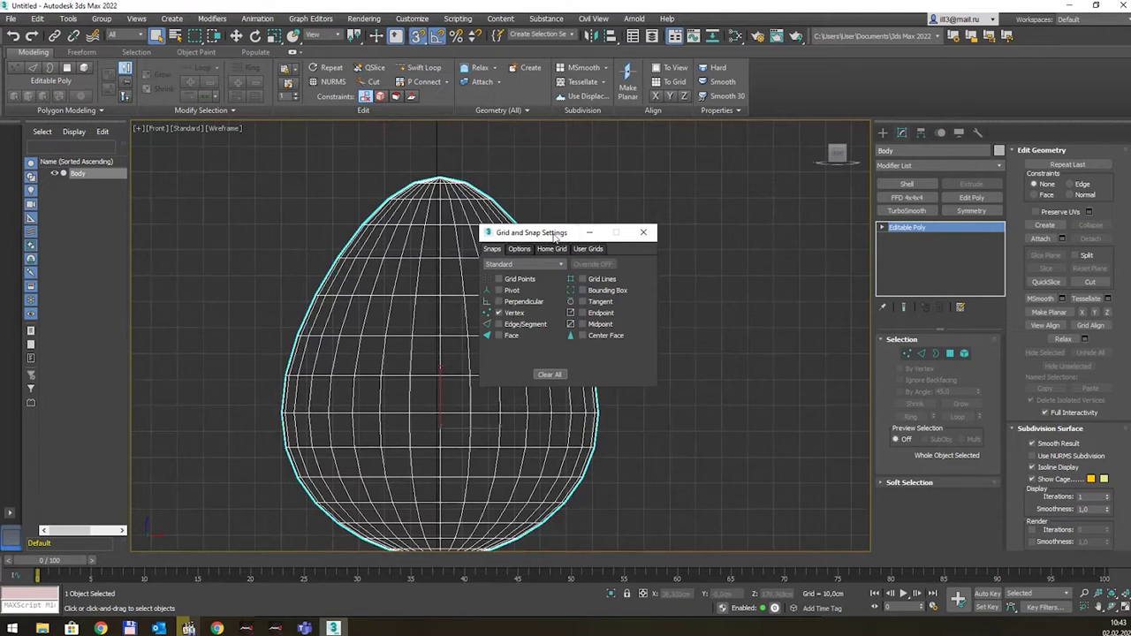
{"action": "left_click_drag", "start_coordinate": [584, 231], "coordinate": [788, 198]}
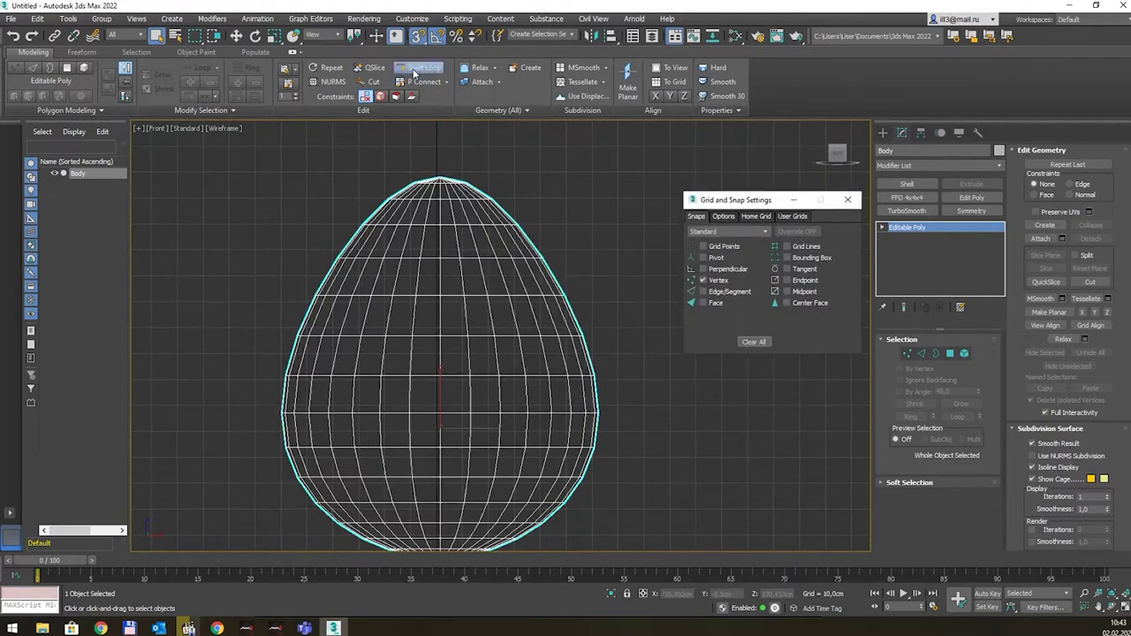
{"action": "left_click", "coordinate": [373, 82]}
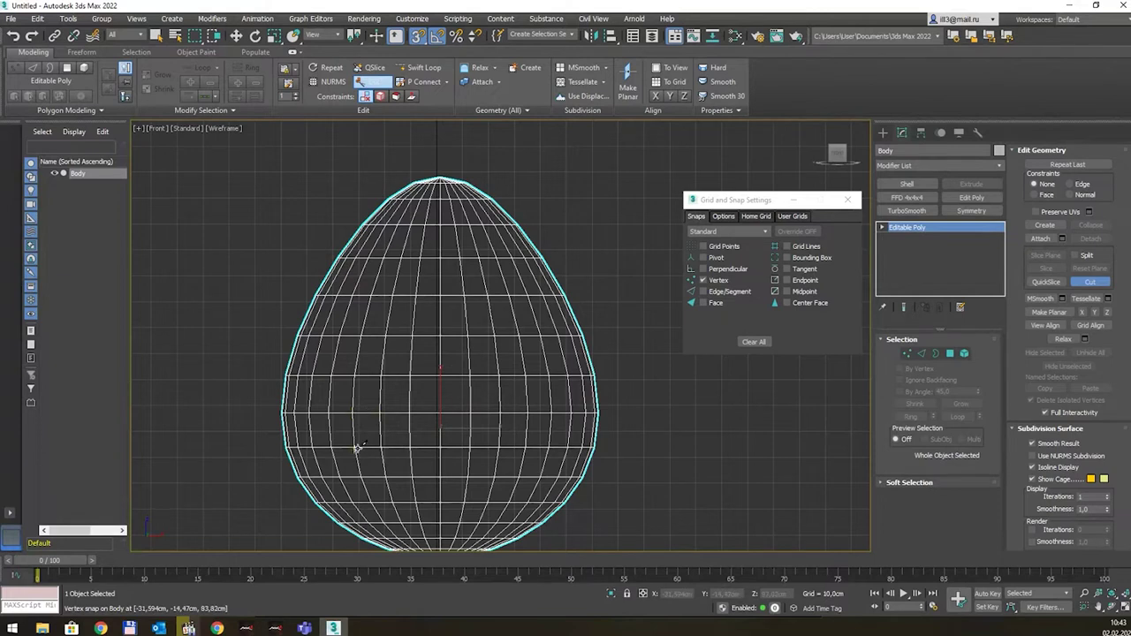
Step: Cut two diagonal edges across the egg's lower front, one on each side
{"action": "left_click", "coordinate": [357, 448]}
{"action": "left_click", "coordinate": [418, 506]}
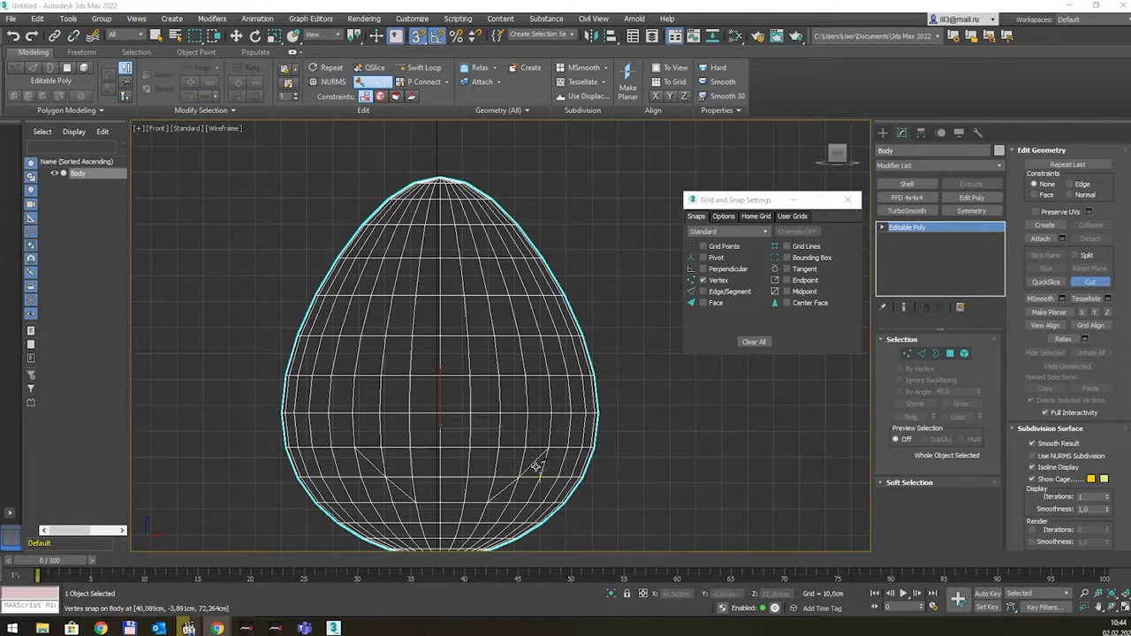
{"action": "right_click", "coordinate": [536, 467]}
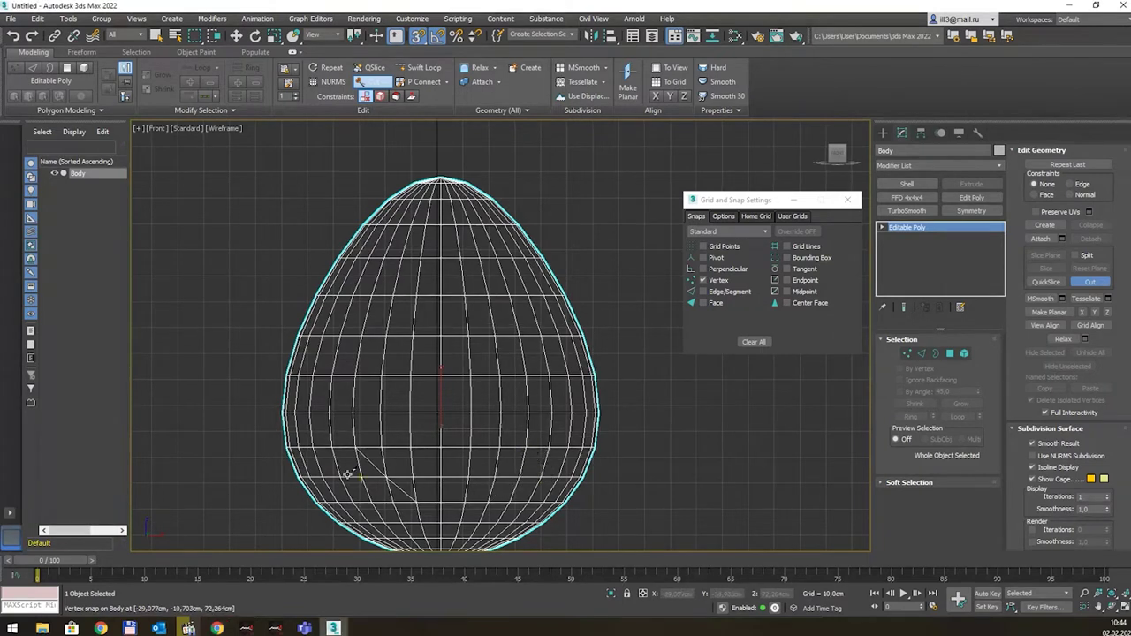
{"action": "left_click", "coordinate": [528, 449]}
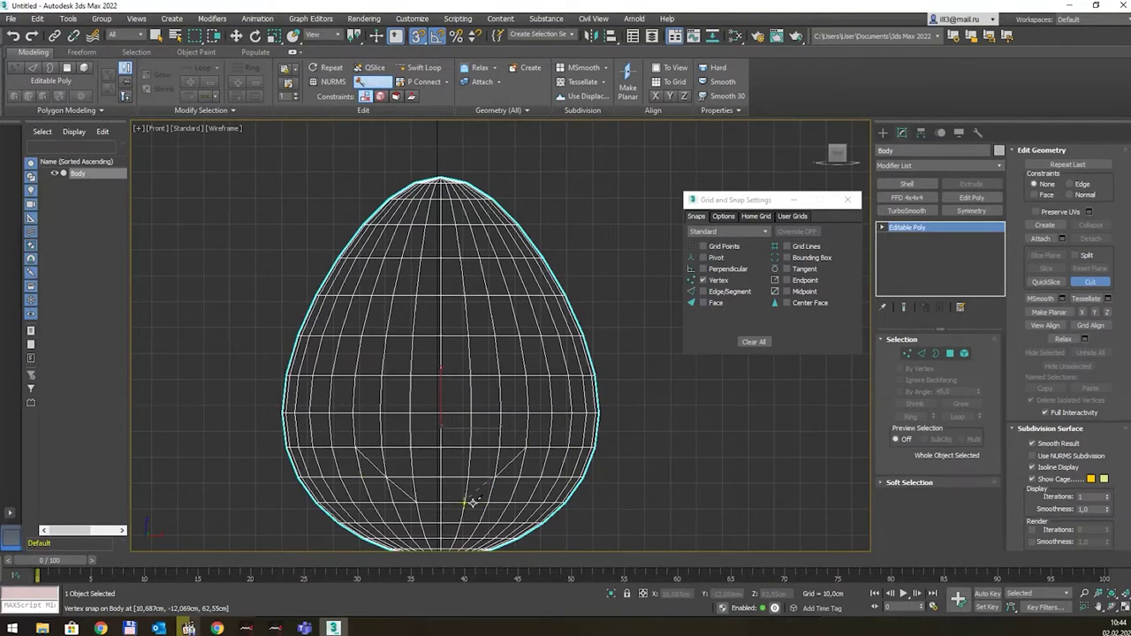
{"action": "left_click", "coordinate": [472, 502]}
{"action": "right_click", "coordinate": [491, 439]}
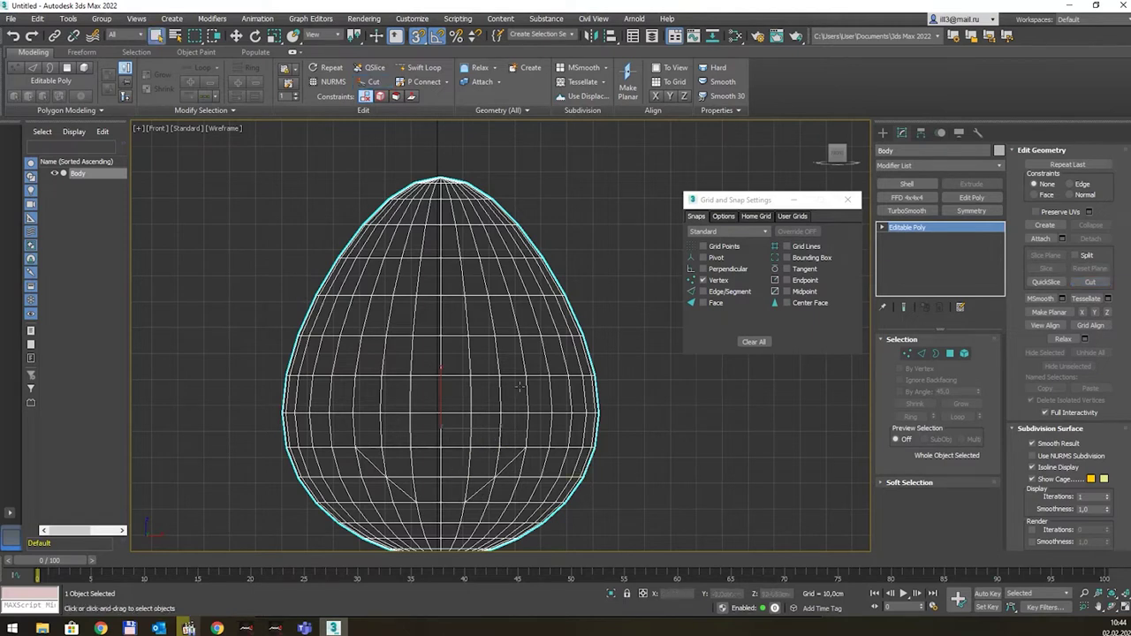
{"action": "right_click", "coordinate": [583, 212]}
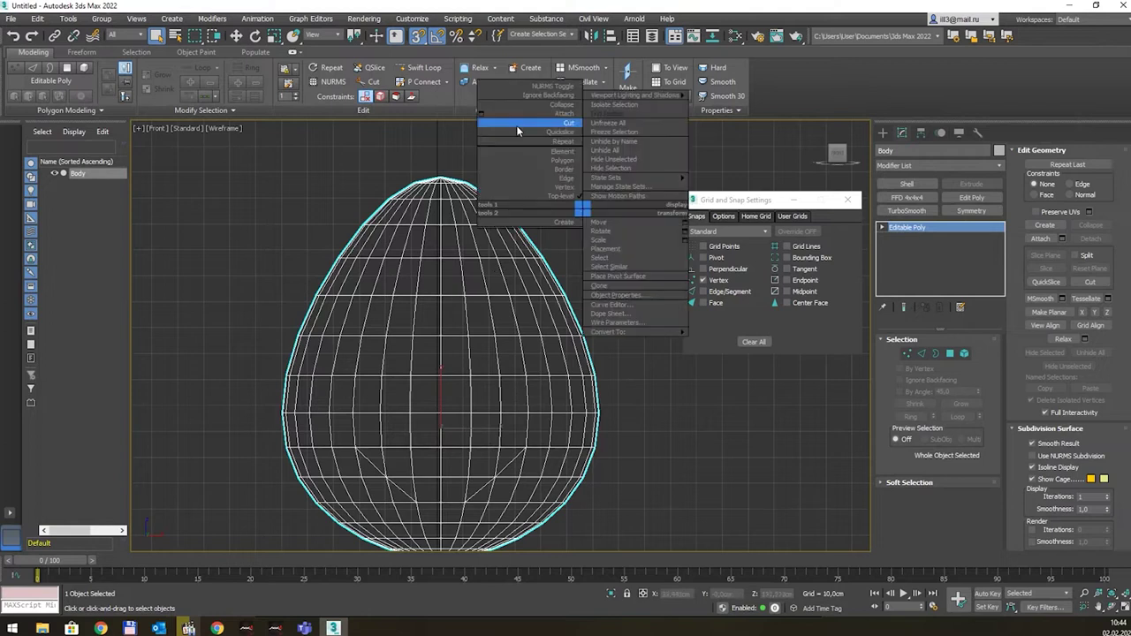
{"action": "left_click", "coordinate": [428, 147]}
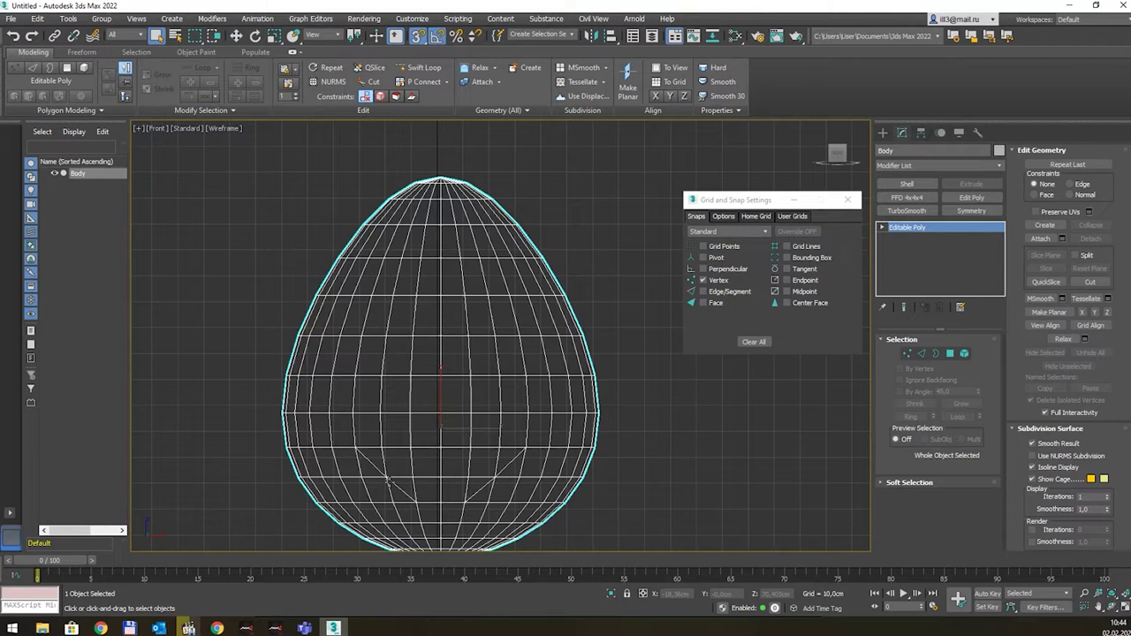
Step: At Vertex level, move the lower-left cut vertex further left along X
{"action": "key", "text": "1"}
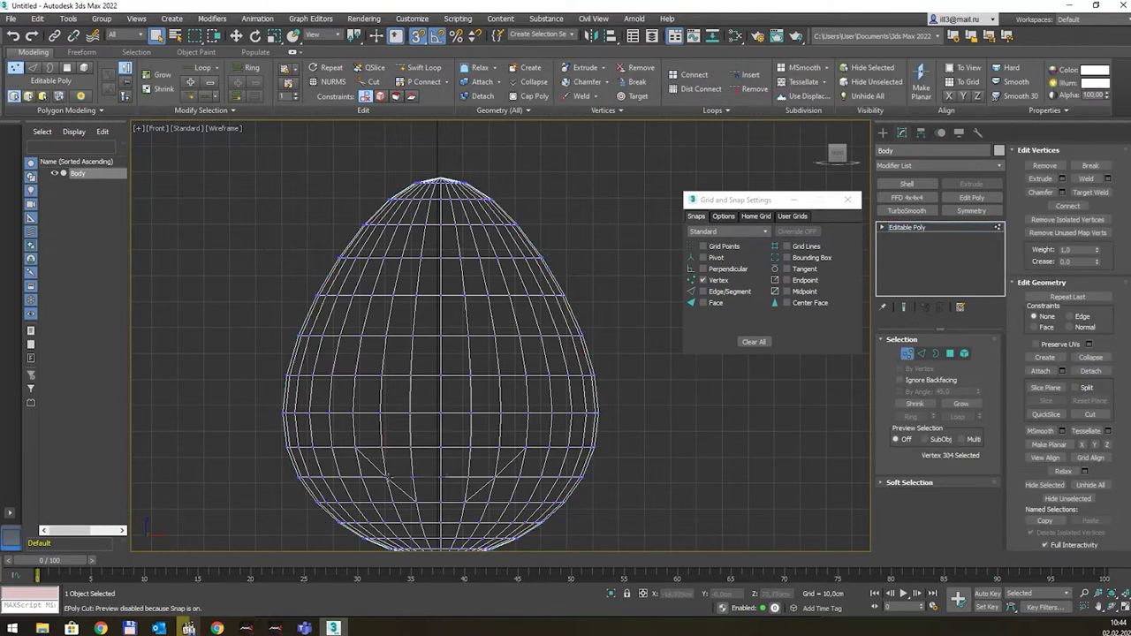
{"action": "key", "text": "w"}
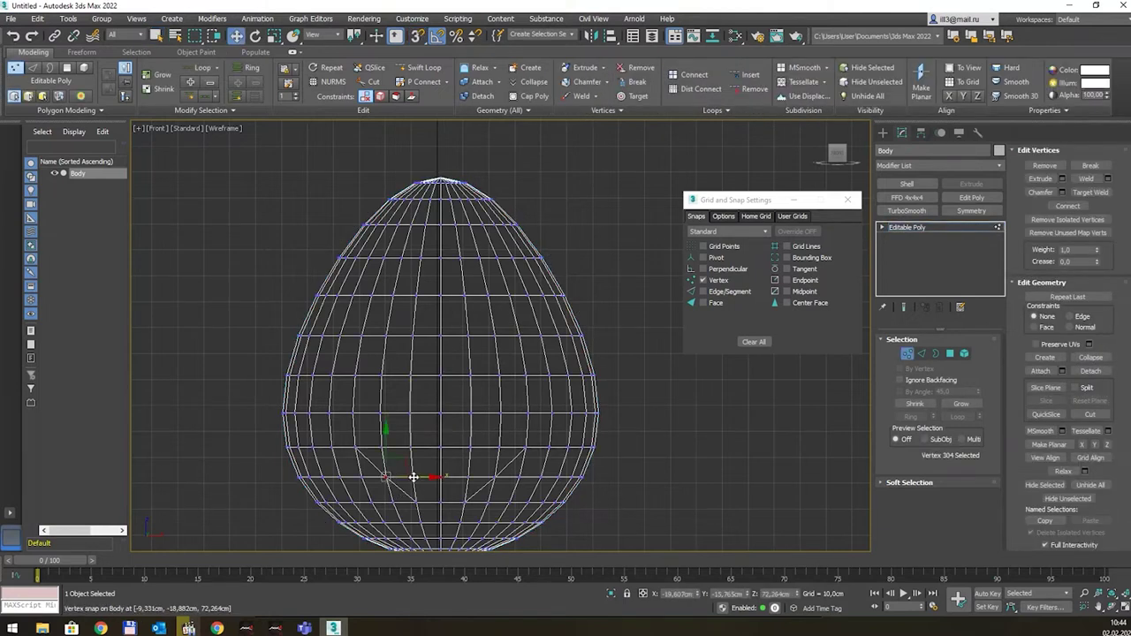
{"action": "key", "text": "alt+c"}
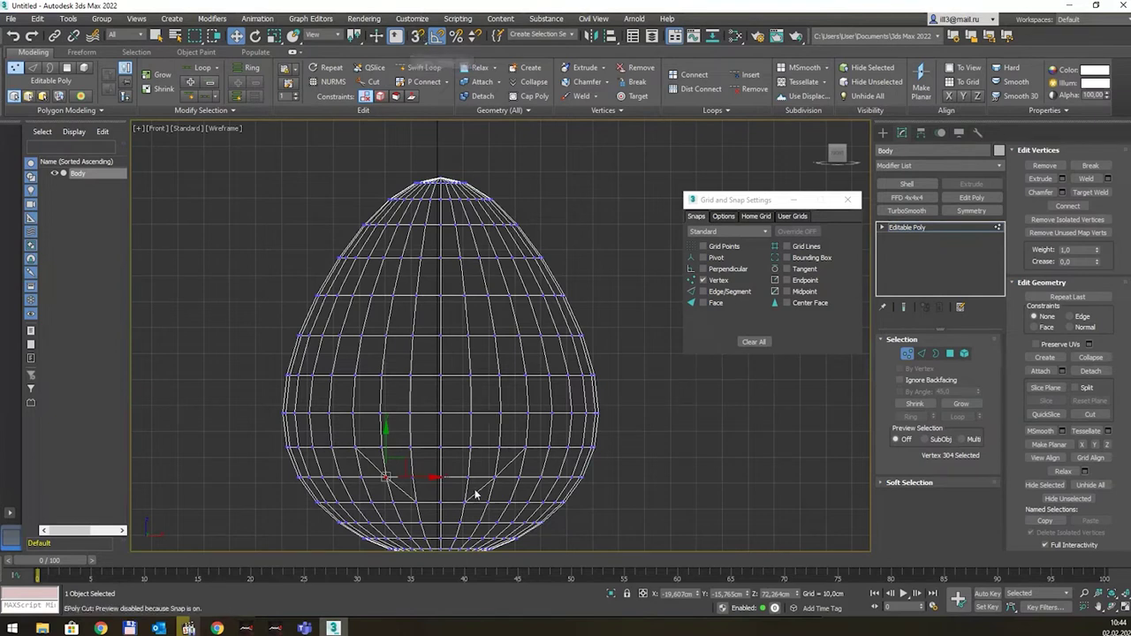
{"action": "right_click", "coordinate": [475, 495]}
{"action": "left_click_drag", "start_coordinate": [412, 476], "coordinate": [375, 481]}
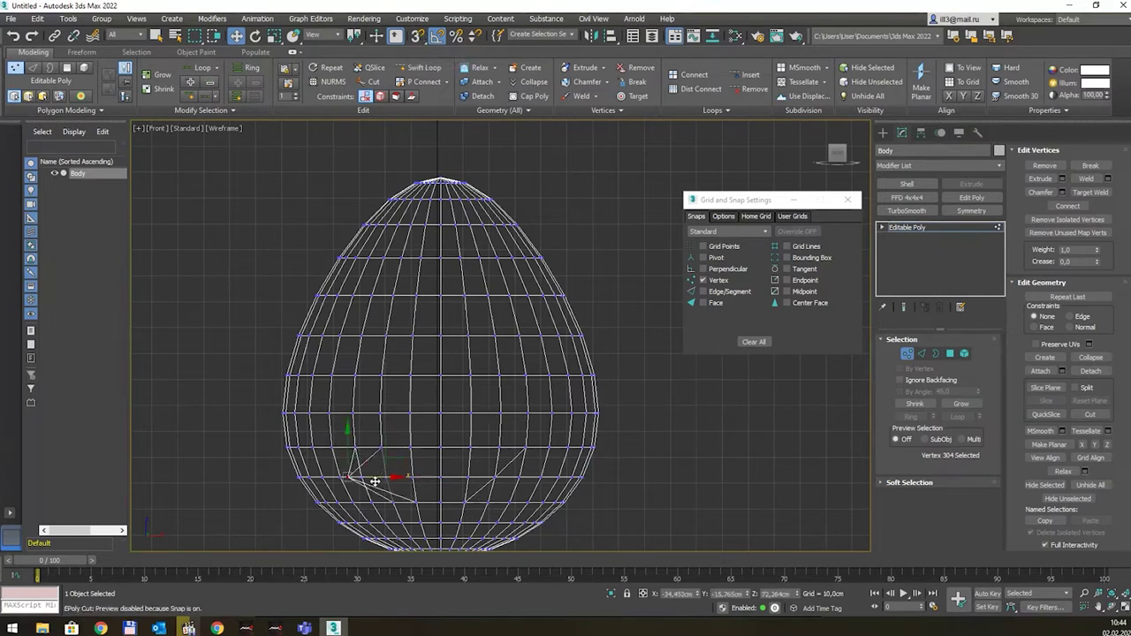
Step: Orbit and zoom around the egg in Perspective to inspect the moved vertex
{"action": "key", "text": "p"}
{"action": "middle_click_drag", "start_coordinate": [542, 397], "coordinate": [650, 393], "text": "alt"}
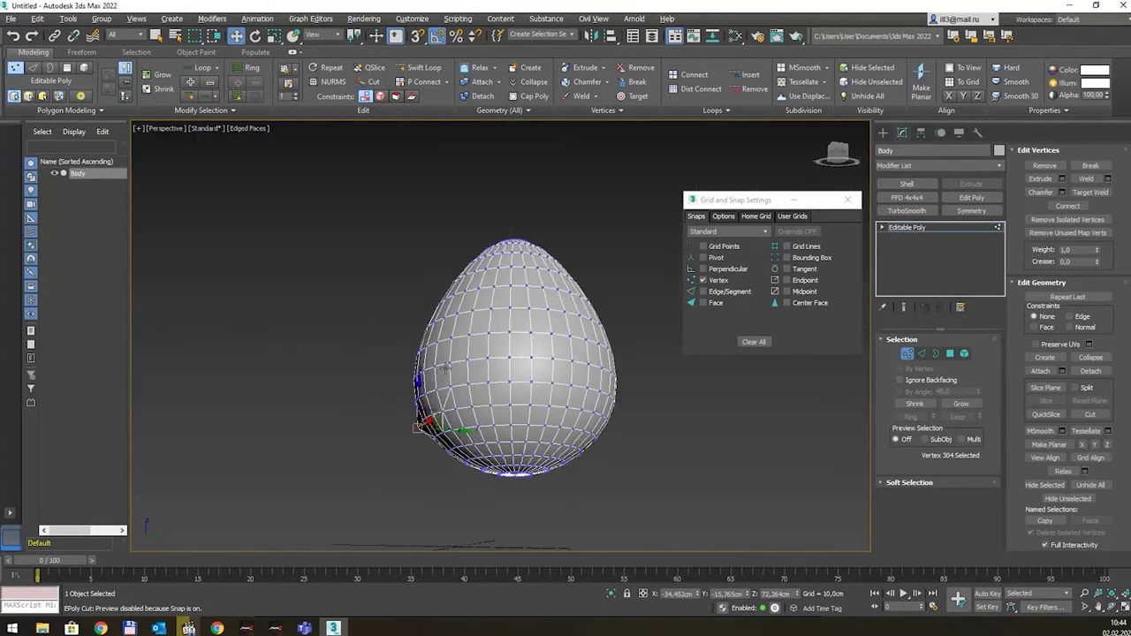
{"action": "scroll", "coordinate": [432, 432], "scroll_direction": "up", "scroll_amount": 3}
{"action": "scroll", "coordinate": [432, 432], "scroll_direction": "up", "scroll_amount": 2}
{"action": "scroll", "coordinate": [435, 404], "scroll_direction": "up", "scroll_amount": 3}
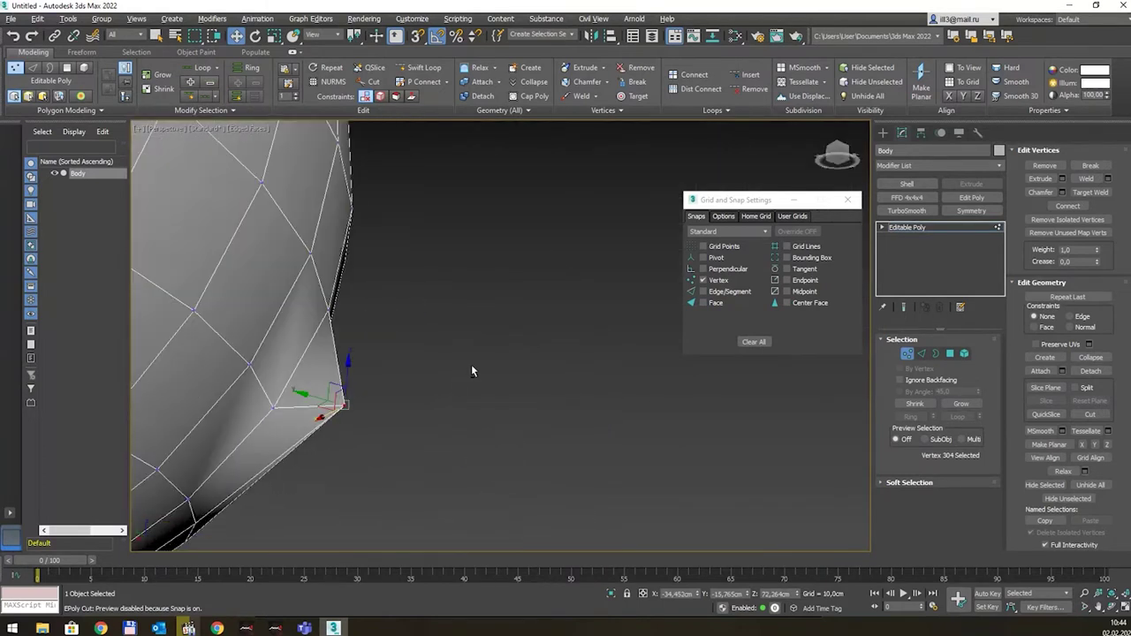
{"action": "middle_click_drag", "start_coordinate": [471, 371], "coordinate": [344, 366], "text": "alt"}
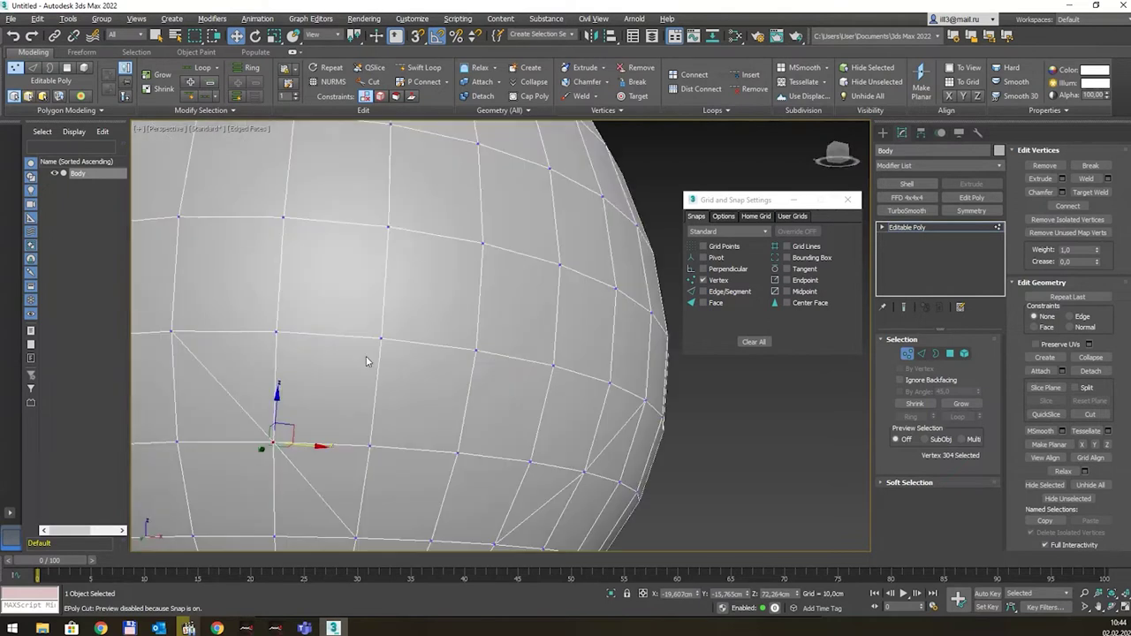
{"action": "scroll", "coordinate": [344, 364], "scroll_direction": "down", "scroll_amount": 3}
{"action": "scroll", "coordinate": [377, 335], "scroll_direction": "down", "scroll_amount": 1}
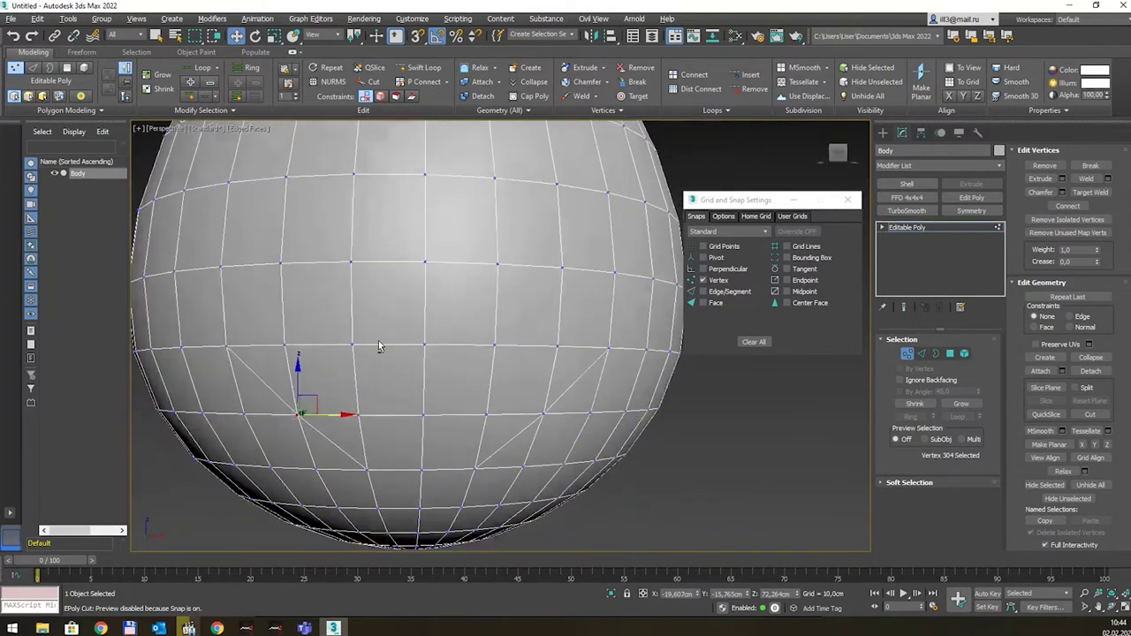
{"action": "scroll", "coordinate": [378, 346], "scroll_direction": "down", "scroll_amount": 3}
{"action": "middle_click_drag", "start_coordinate": [401, 255], "coordinate": [424, 310]}
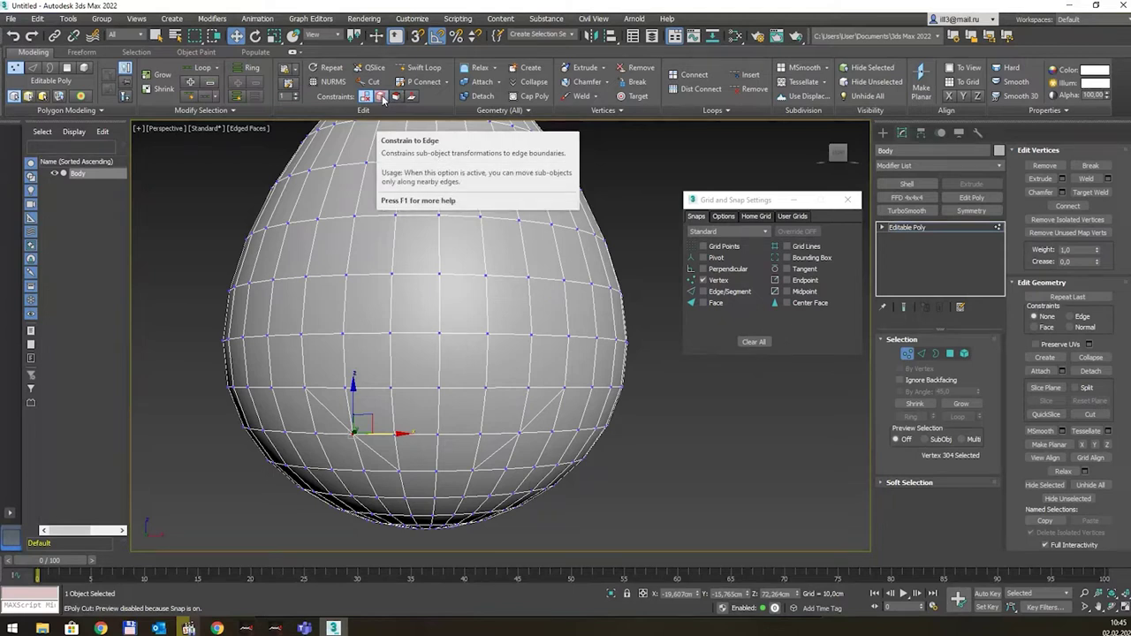
Step: Turn on Constrain to Edge and snap the lower-left cut vertex onto its neighbour
{"action": "left_click", "coordinate": [381, 96]}
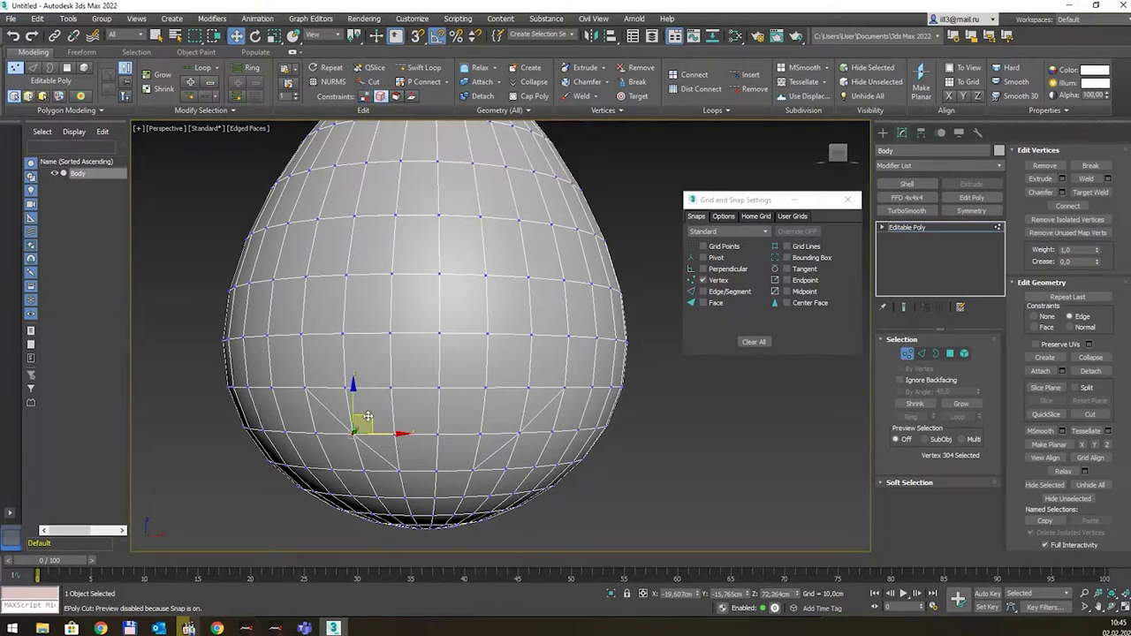
{"action": "left_click_drag", "start_coordinate": [368, 416], "coordinate": [351, 421]}
{"action": "key", "text": "f"}
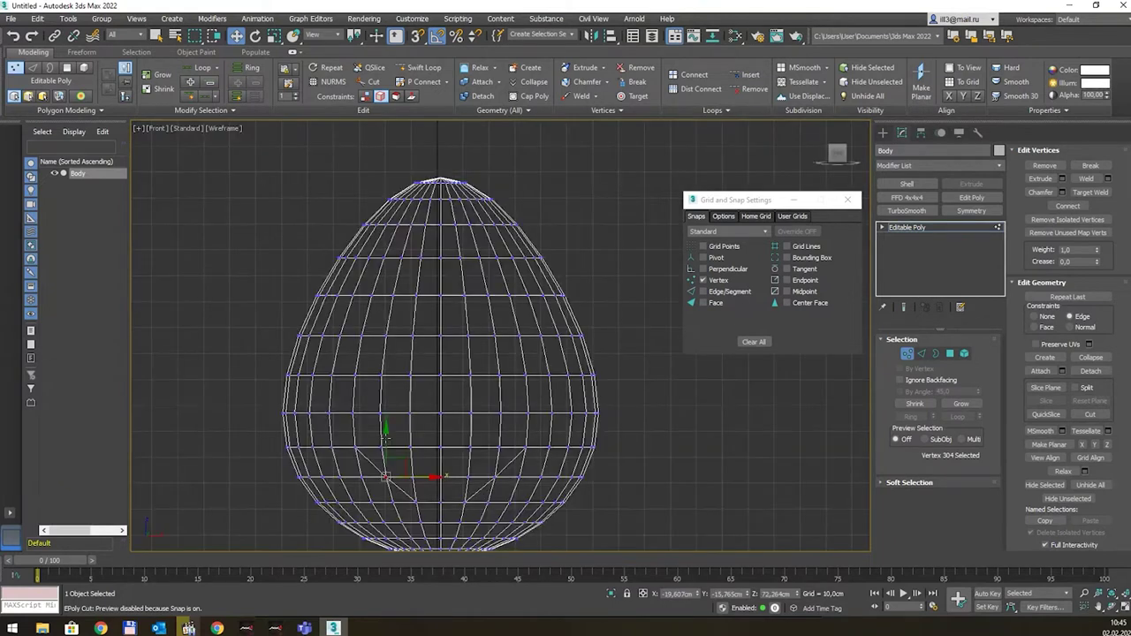
{"action": "scroll", "coordinate": [419, 491], "scroll_direction": "up", "scroll_amount": 3}
{"action": "left_click_drag", "start_coordinate": [385, 464], "coordinate": [351, 464]}
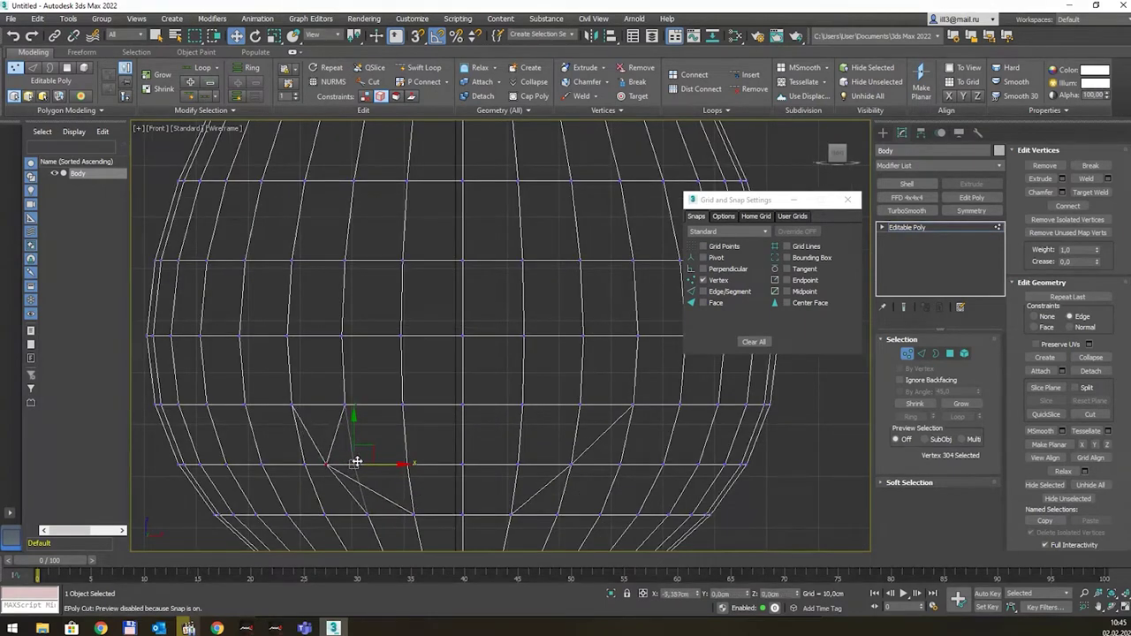
{"action": "left_click_drag", "start_coordinate": [351, 464], "coordinate": [350, 464]}
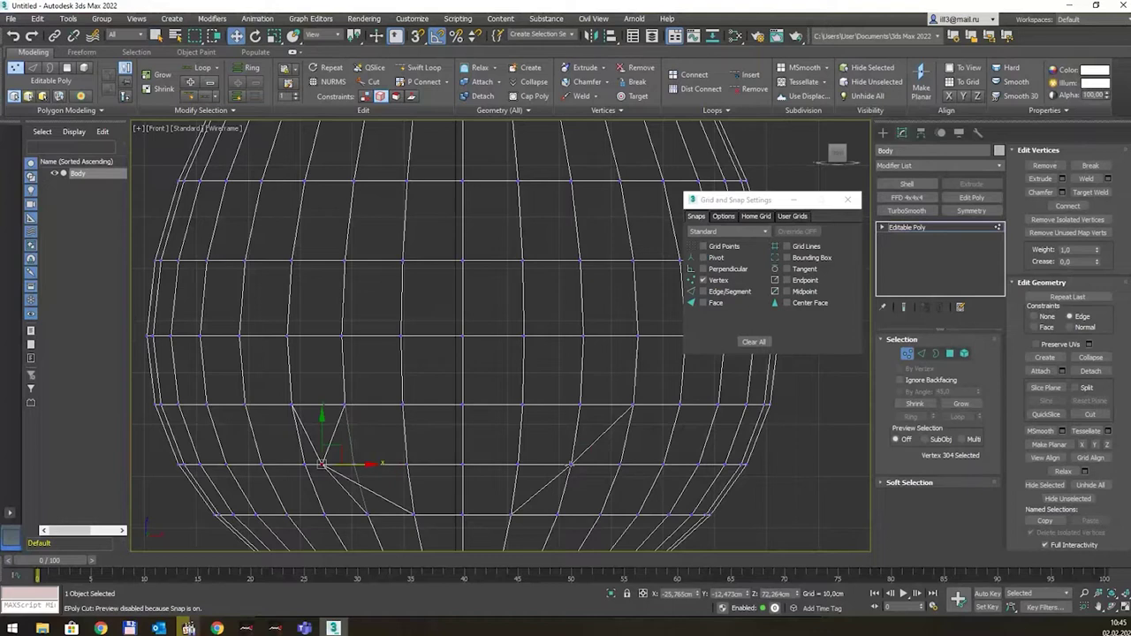
Step: Slide the lower-right cut vertex rightward onto its adjacent loop vertex
{"action": "left_click", "coordinate": [572, 464]}
{"action": "left_click_drag", "start_coordinate": [618, 464], "coordinate": [630, 466]}
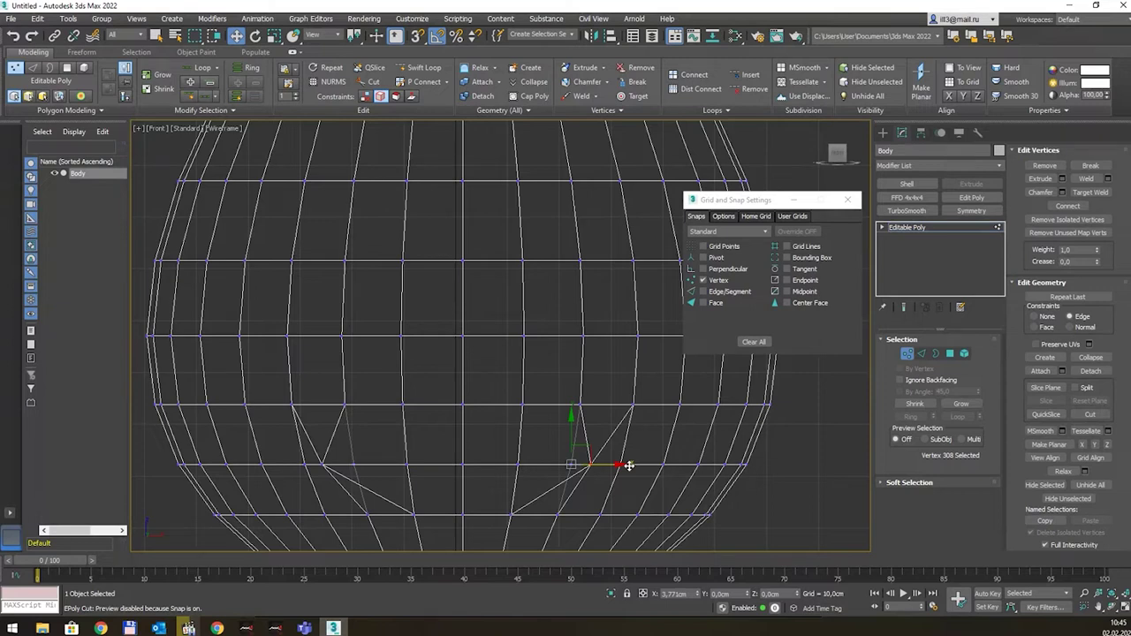
{"action": "left_click_drag", "start_coordinate": [628, 465], "coordinate": [631, 465]}
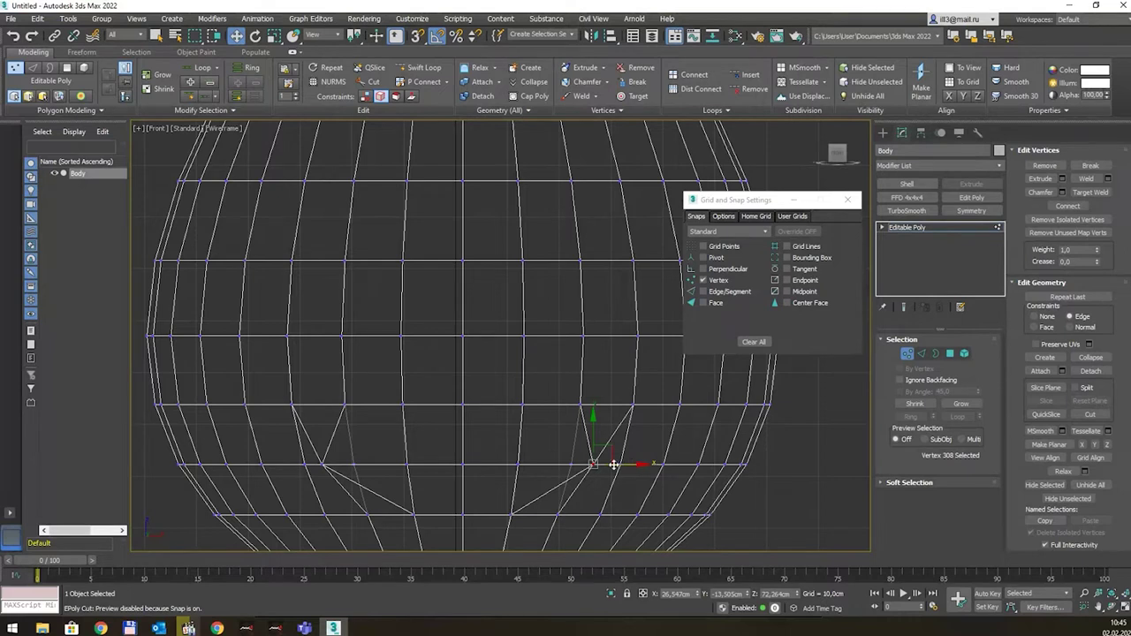
{"action": "left_click_drag", "start_coordinate": [615, 465], "coordinate": [621, 465]}
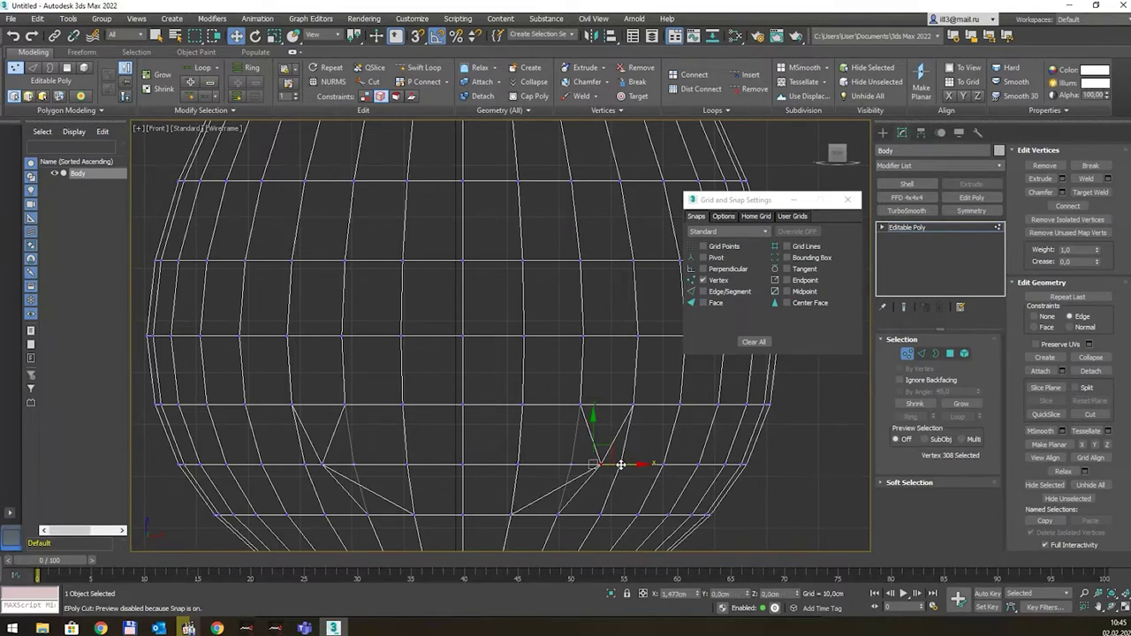
Step: Snap the left and right cut vertices on the row above onto their neighbours
{"action": "left_click", "coordinate": [294, 404]}
{"action": "left_click_drag", "start_coordinate": [327, 406], "coordinate": [300, 404]}
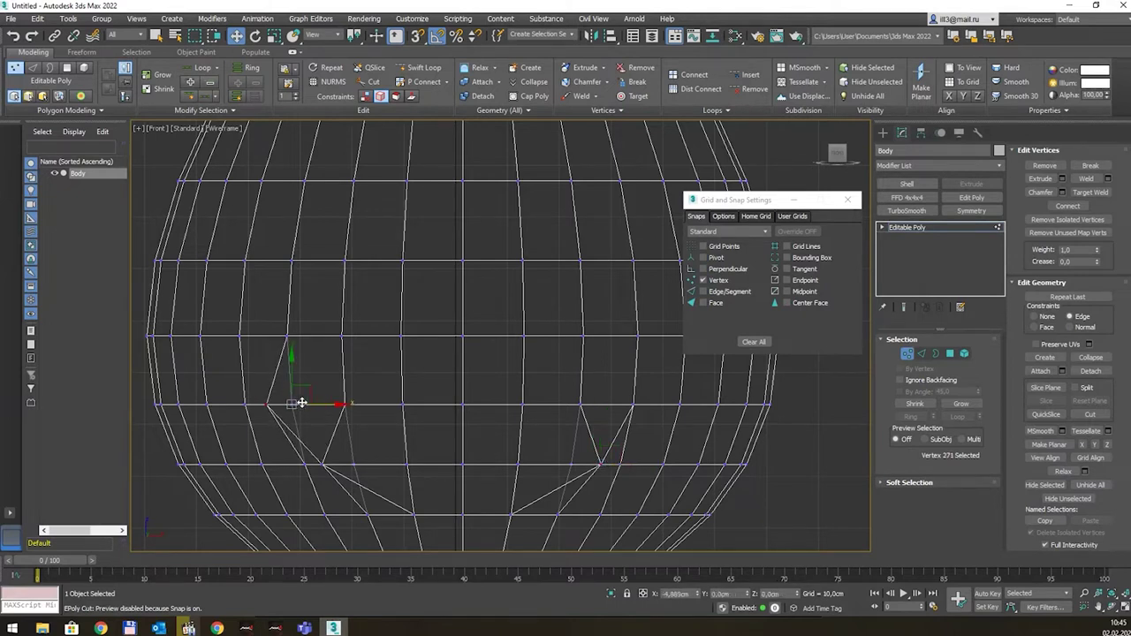
{"action": "left_click_drag", "start_coordinate": [301, 404], "coordinate": [302, 403]}
{"action": "left_click", "coordinate": [635, 405]}
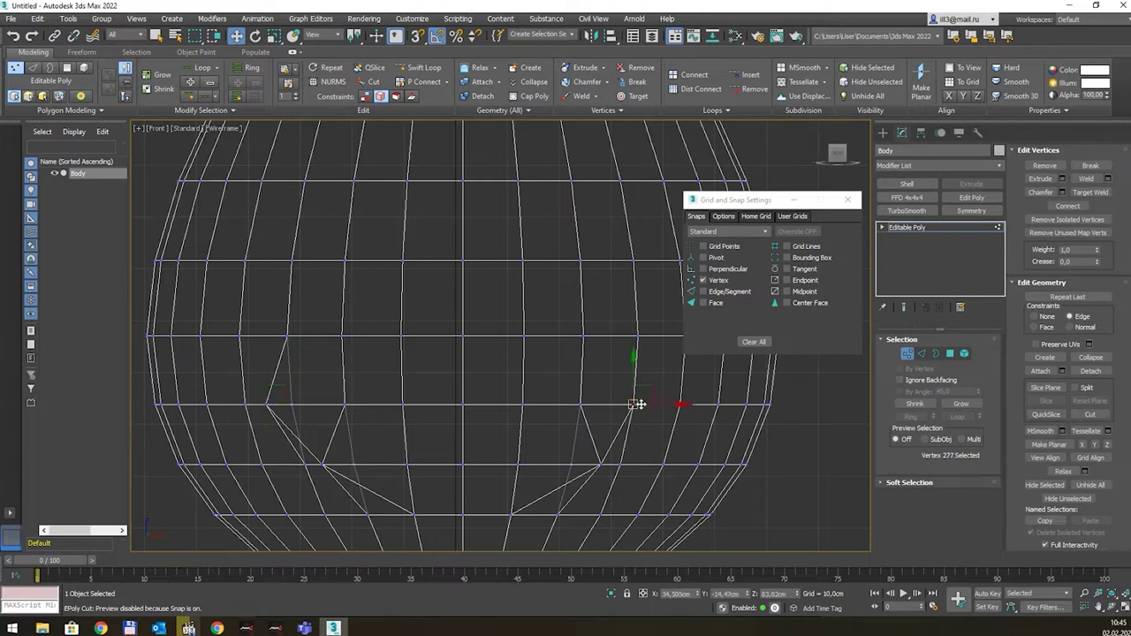
{"action": "left_click_drag", "start_coordinate": [661, 404], "coordinate": [691, 405]}
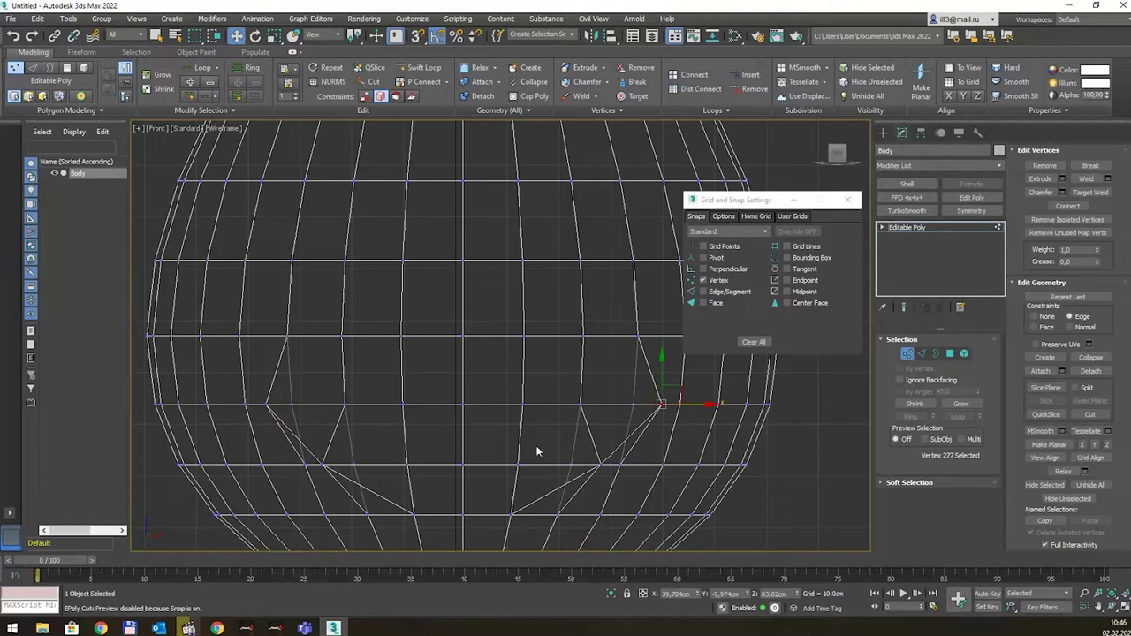
{"action": "middle_click_drag", "start_coordinate": [534, 445], "coordinate": [535, 421]}
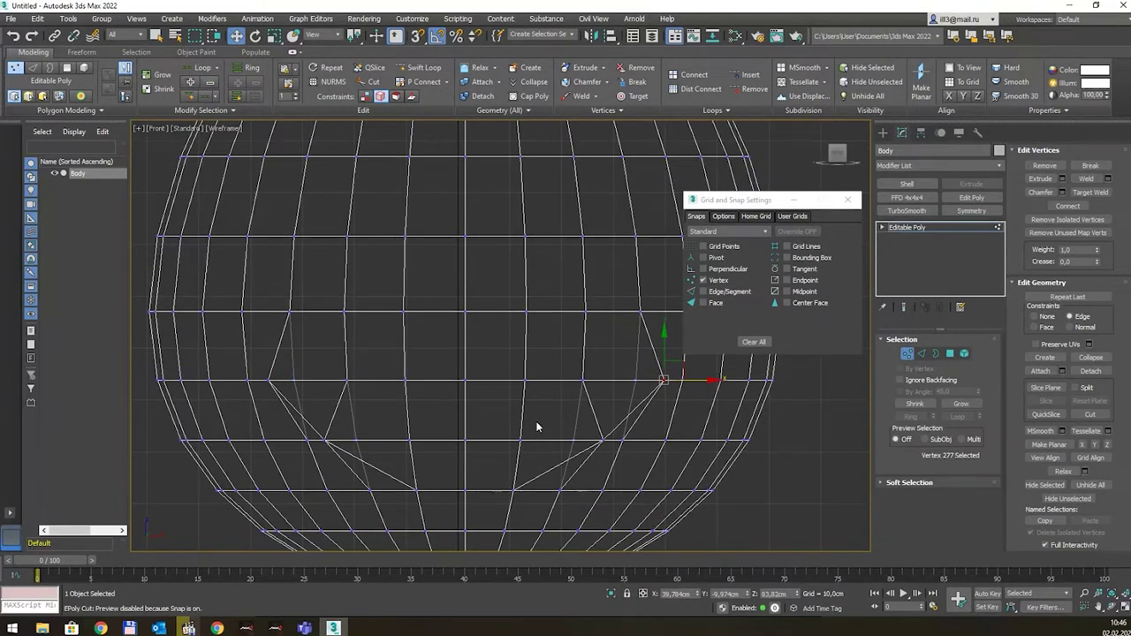
Step: Snap the middle-row left and right cut vertices onto their adjacent vertices
{"action": "scroll", "coordinate": [535, 412], "scroll_direction": "down", "scroll_amount": 2}
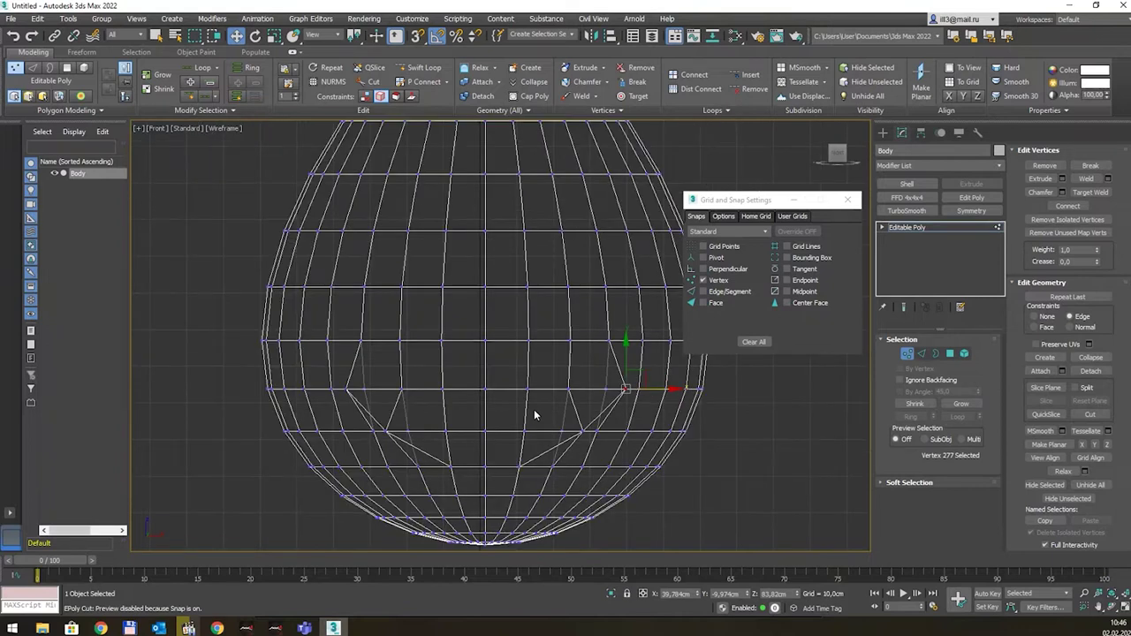
{"action": "middle_click_drag", "start_coordinate": [457, 374], "coordinate": [346, 419]}
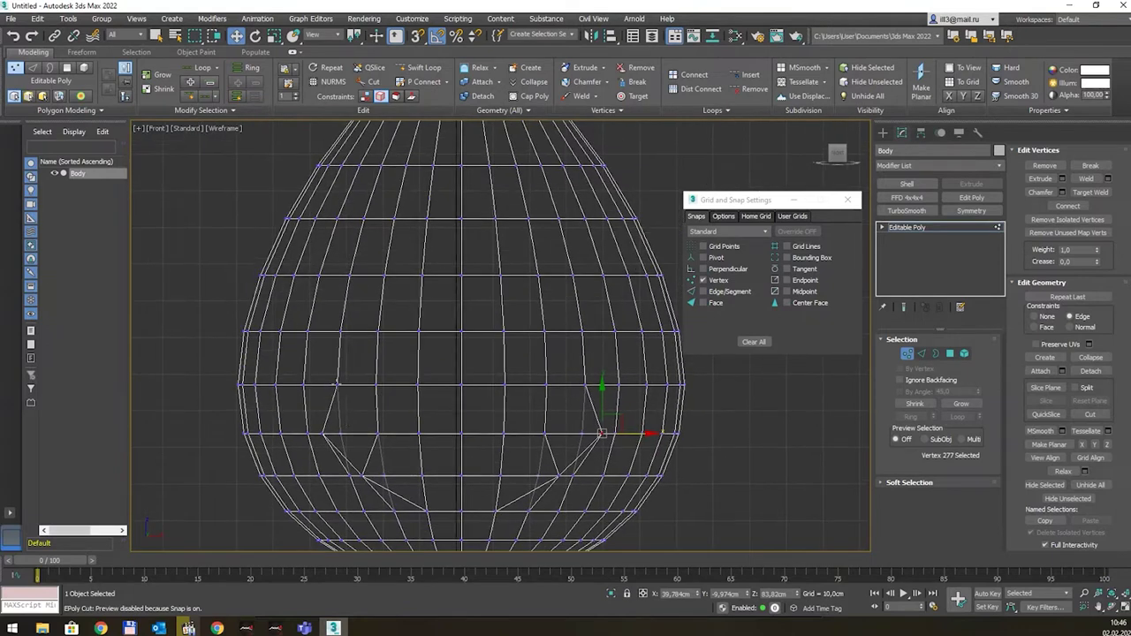
{"action": "left_click", "coordinate": [336, 383]}
{"action": "left_click_drag", "start_coordinate": [358, 387], "coordinate": [310, 386]}
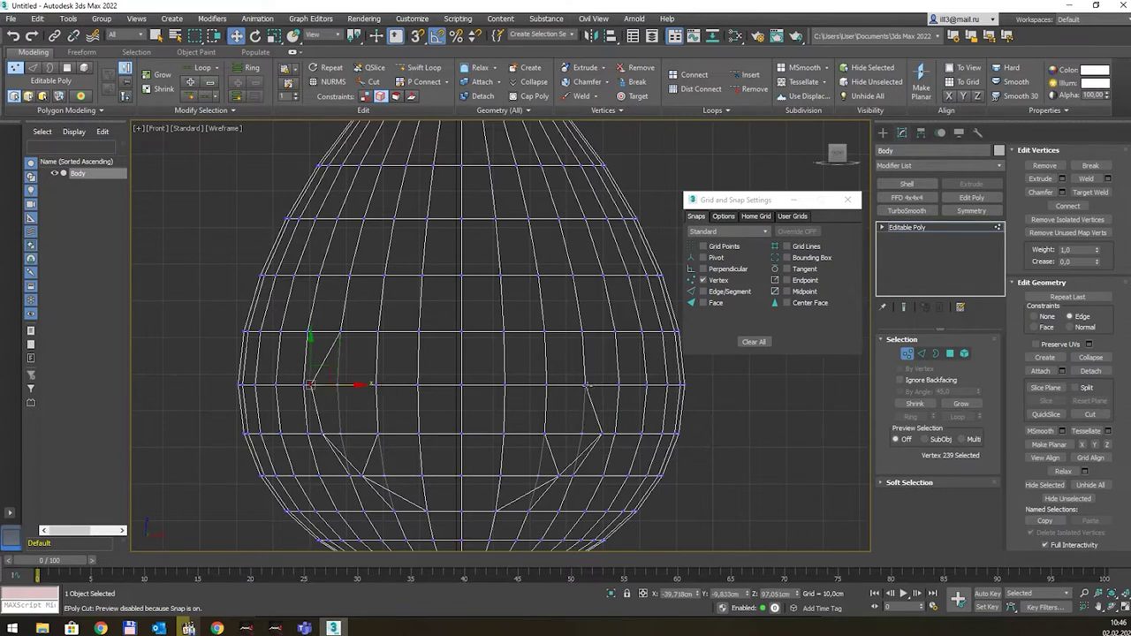
{"action": "left_click_drag", "start_coordinate": [585, 385], "coordinate": [641, 386]}
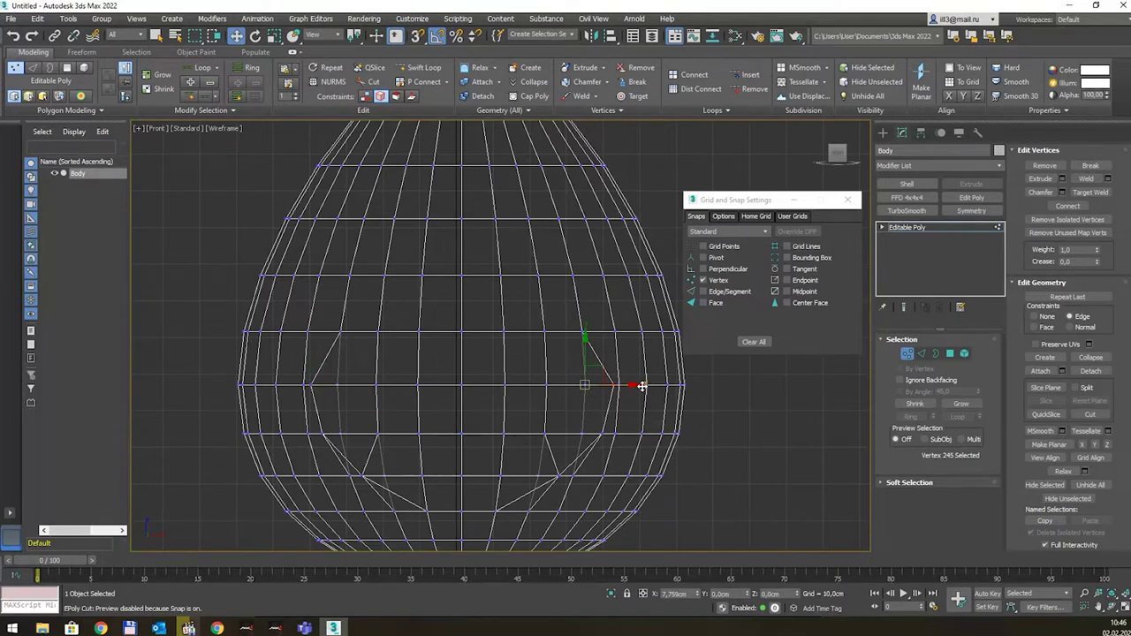
{"action": "left_click_drag", "start_coordinate": [641, 386], "coordinate": [642, 386]}
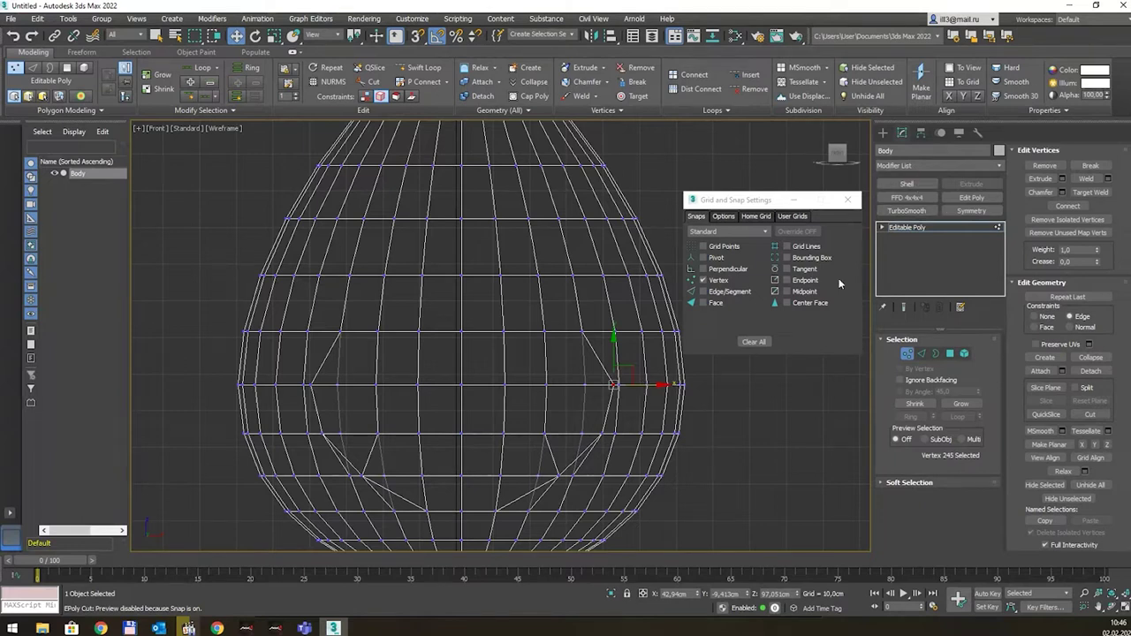
Step: With Ignore Backfacing on, select the 16 front face-area polygons and view them in Perspective
{"action": "key", "text": "4"}
{"action": "key", "text": "q"}
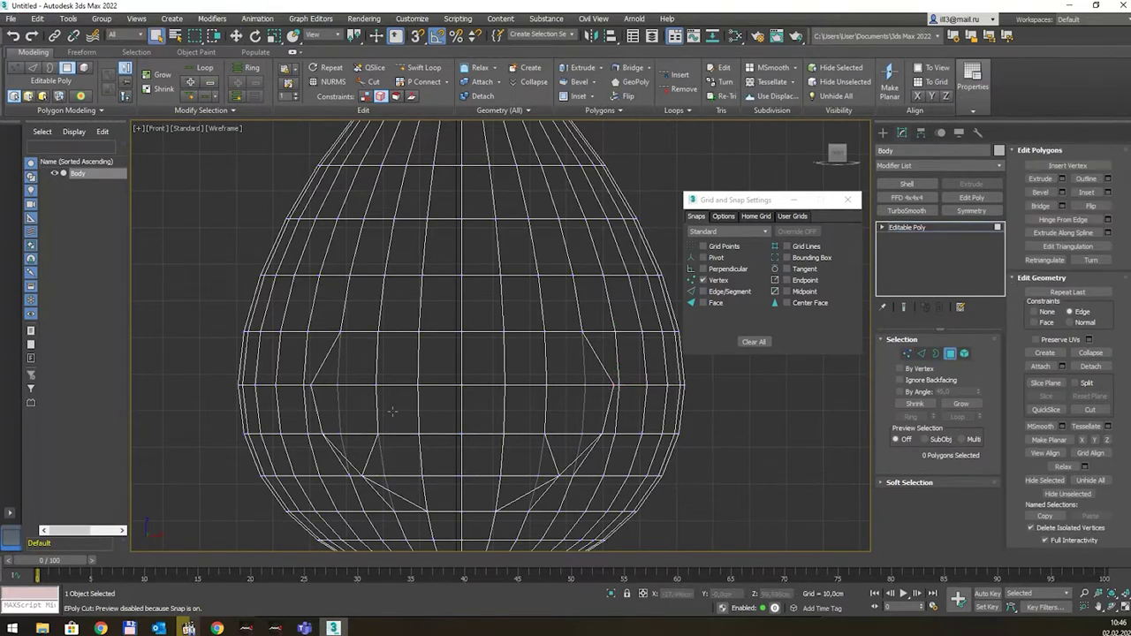
{"action": "left_click", "coordinate": [900, 380]}
{"action": "left_click", "coordinate": [329, 406]}
{"action": "left_click_drag", "start_coordinate": [362, 409], "coordinate": [577, 407]}
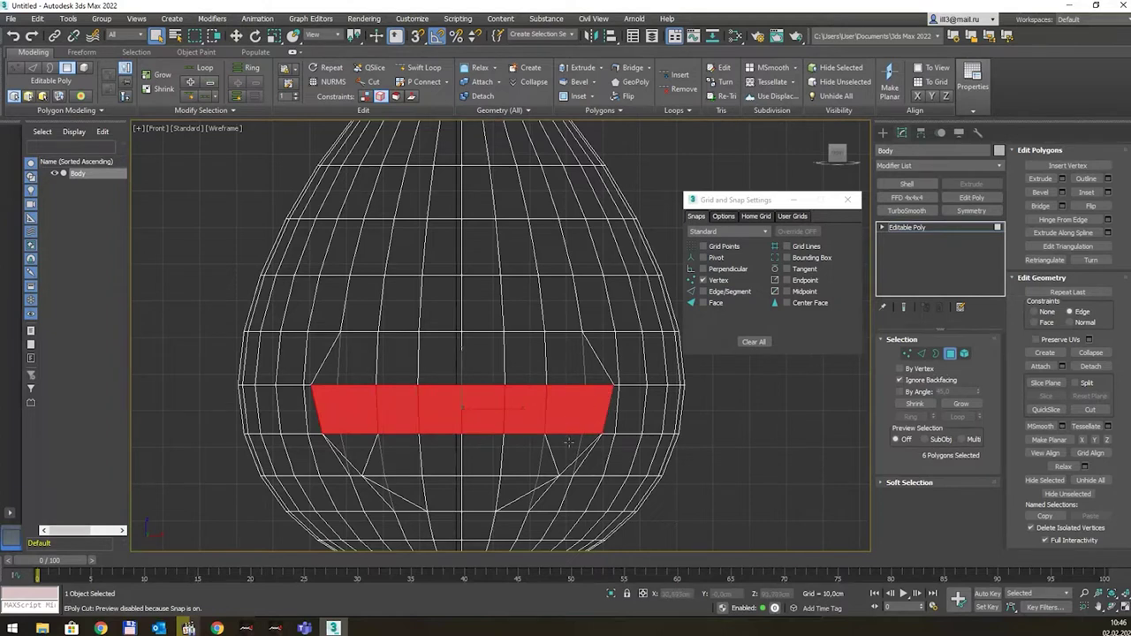
{"action": "mouse_move", "coordinate": [576, 407]}
{"action": "left_mouse_down"}
{"action": "mouse_move", "coordinate": [569, 445]}
{"action": "mouse_move", "coordinate": [538, 455]}
{"action": "mouse_move", "coordinate": [360, 452]}
{"action": "mouse_move", "coordinate": [525, 411]}
{"action": "left_mouse_up"}
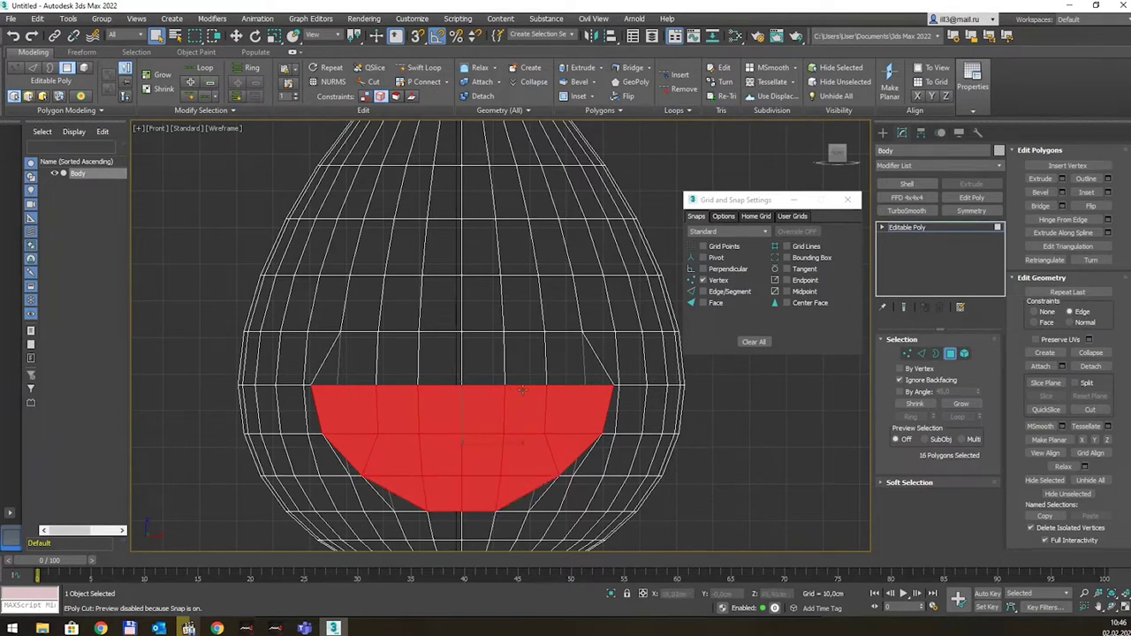
{"action": "key", "text": "p"}
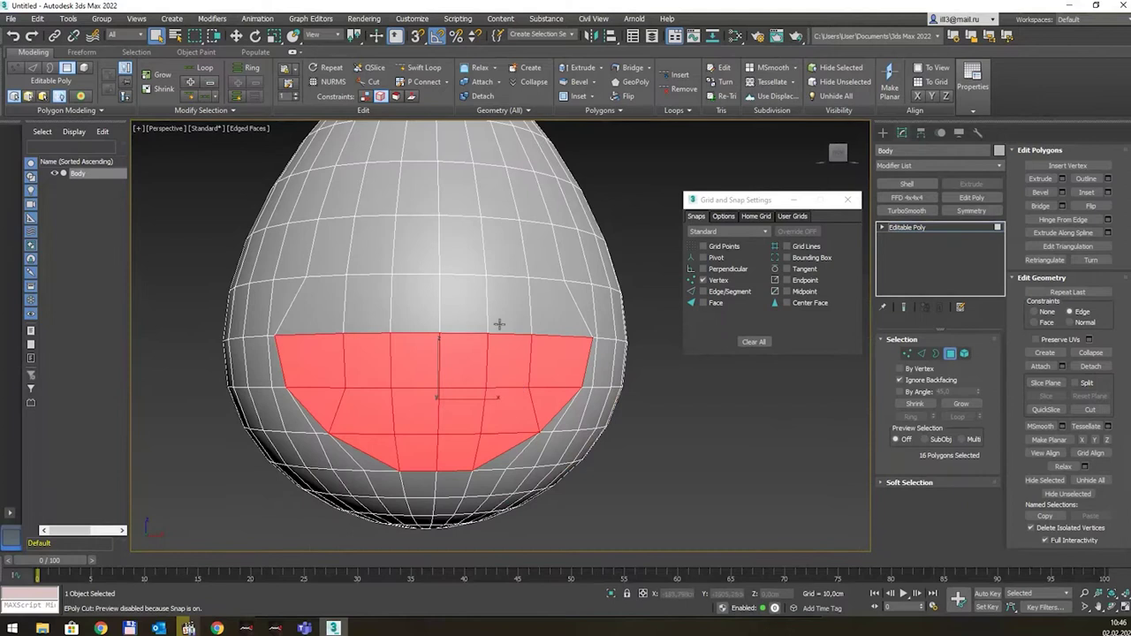
{"action": "mouse_move", "coordinate": [498, 321]}
{"action": "middle_mouse_down", "text": "alt"}
{"action": "mouse_move", "coordinate": [493, 293]}
{"action": "mouse_move", "coordinate": [535, 292]}
{"action": "mouse_move", "coordinate": [513, 298]}
{"action": "middle_mouse_up", "text": "alt"}
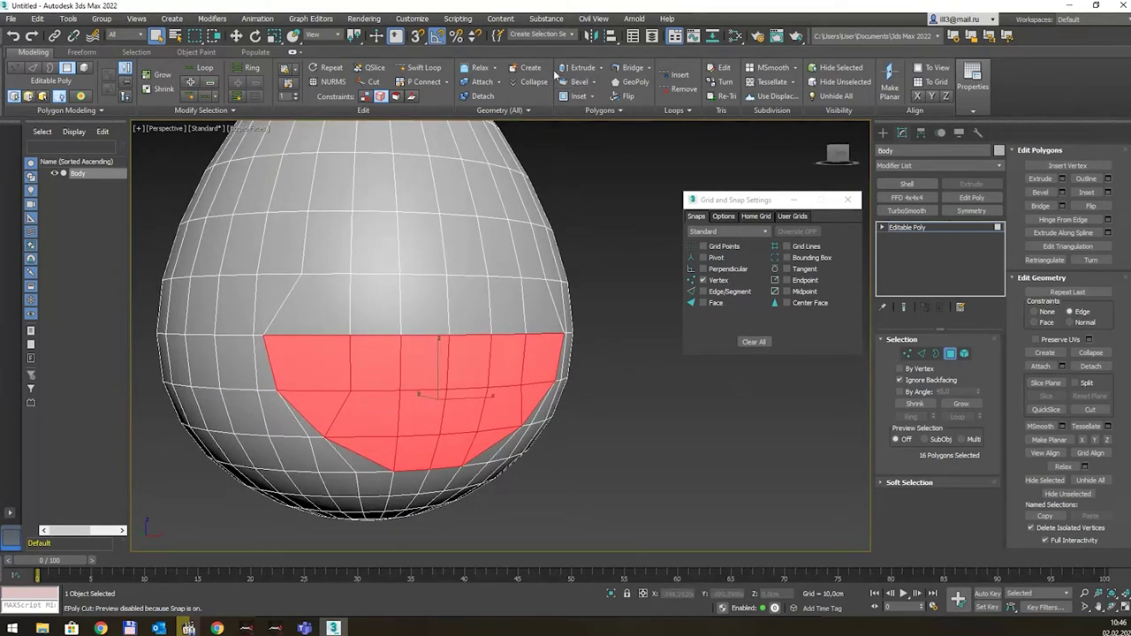
Step: Inset the selected face polygons by 1 cm and extrude them -12.908 cm into the Body
{"action": "left_click", "coordinate": [591, 96]}
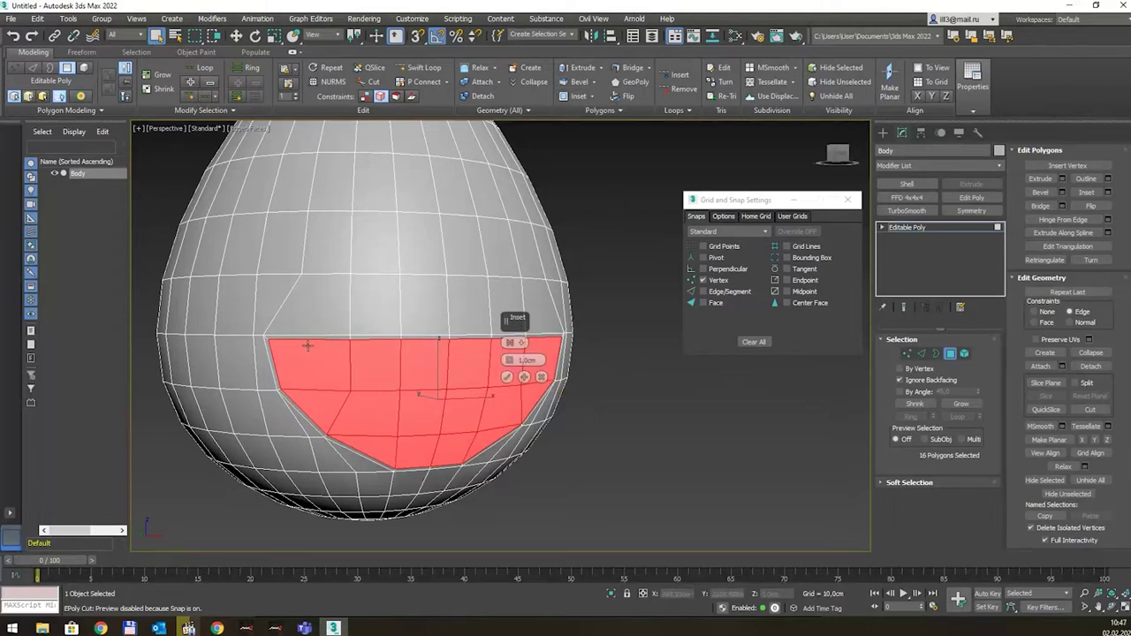
{"action": "left_click", "coordinate": [507, 379]}
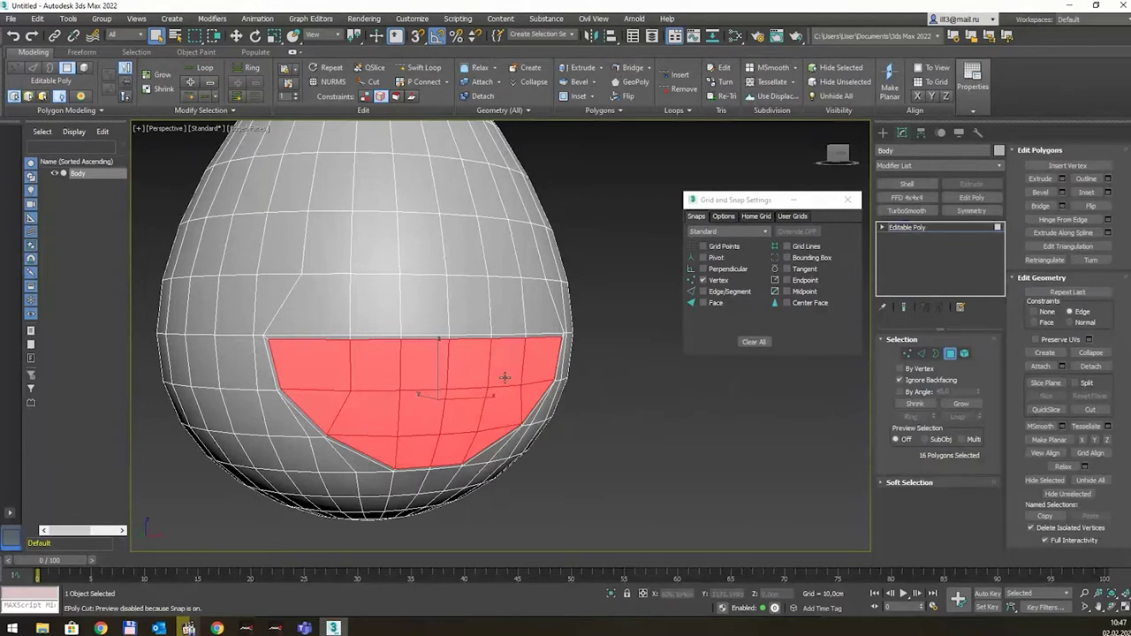
{"action": "left_click", "coordinate": [609, 84]}
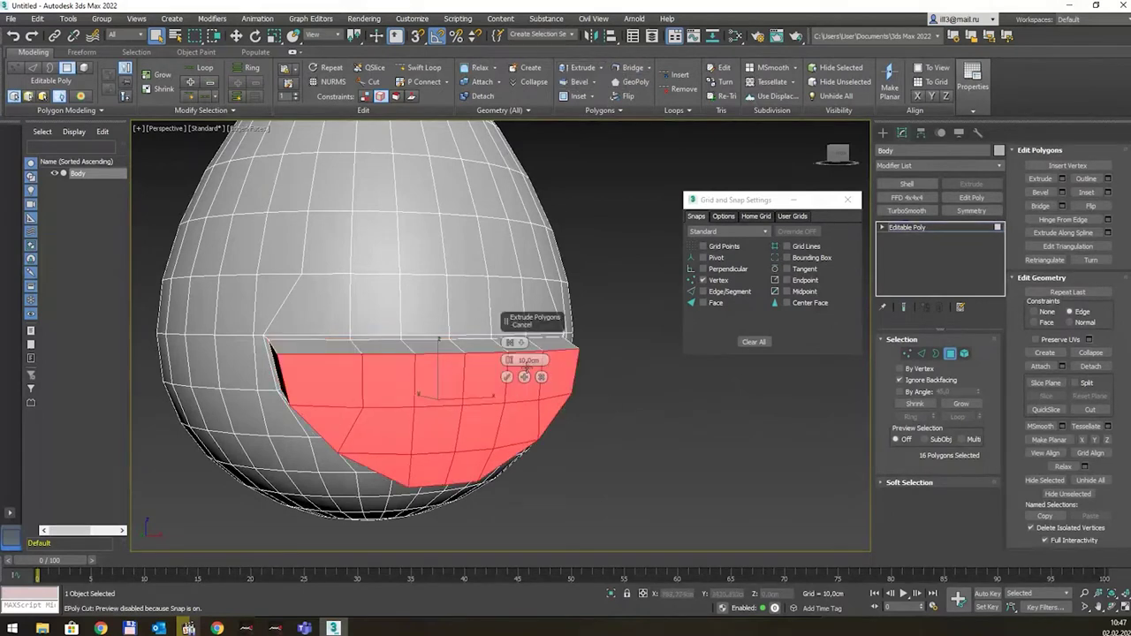
{"action": "left_click_drag", "start_coordinate": [510, 361], "coordinate": [534, 463]}
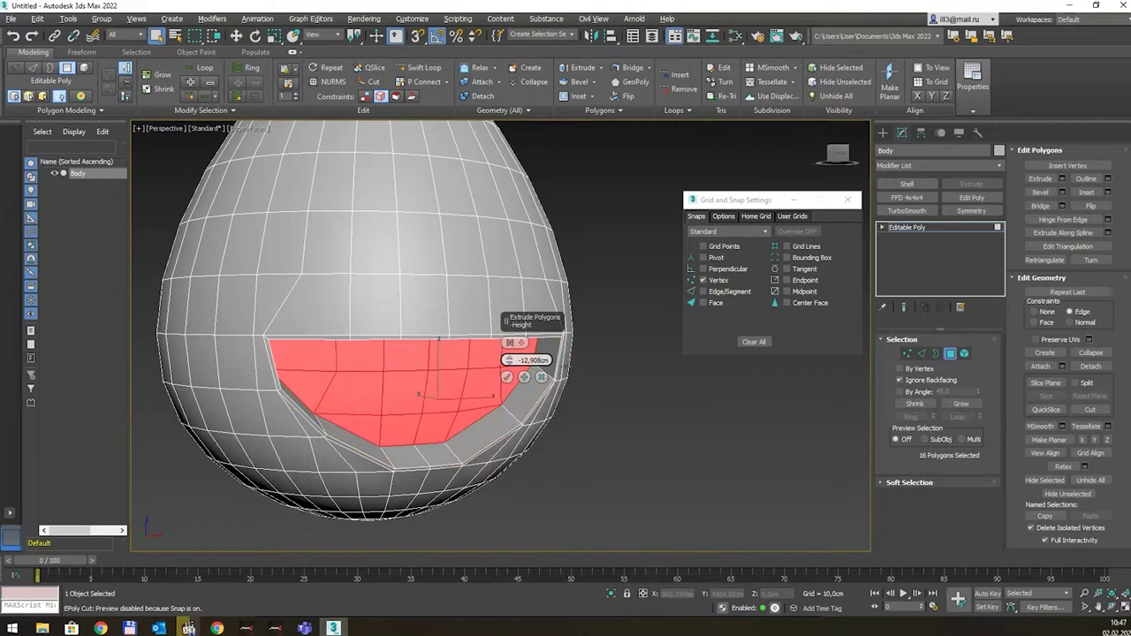
{"action": "mouse_move", "coordinate": [582, 344]}
{"action": "middle_mouse_down", "text": "alt"}
{"action": "mouse_move", "coordinate": [570, 379]}
{"action": "mouse_move", "coordinate": [590, 374]}
{"action": "middle_mouse_up", "text": "alt"}
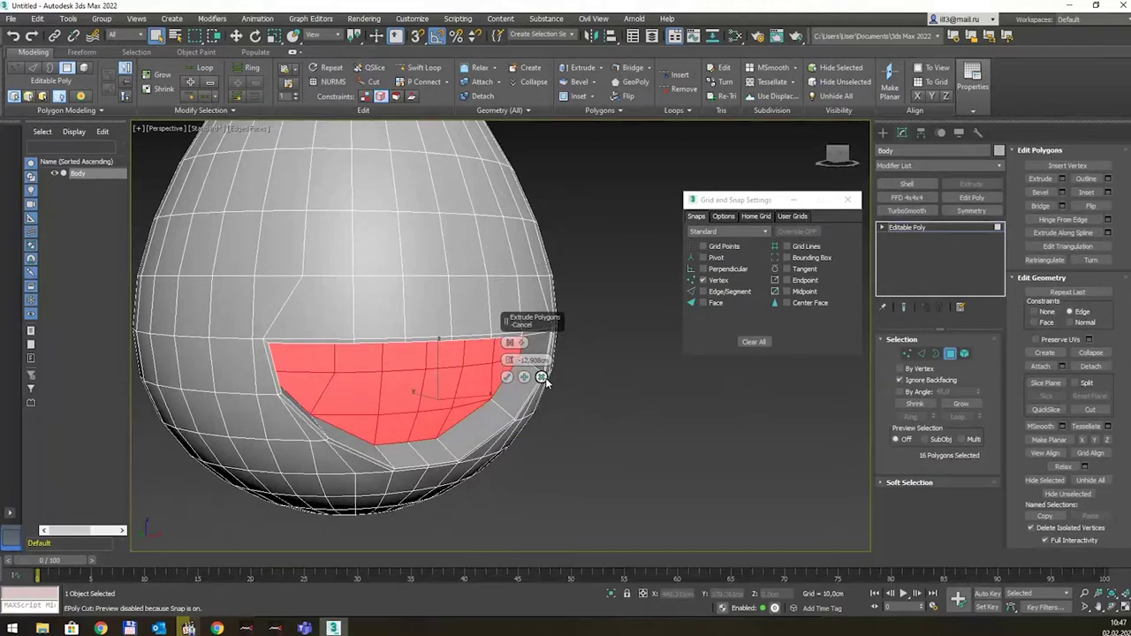
{"action": "left_click", "coordinate": [507, 378]}
Step: Nudge the recessed polygons slightly down along Z and orbit to check the recess
{"action": "key", "text": "w"}
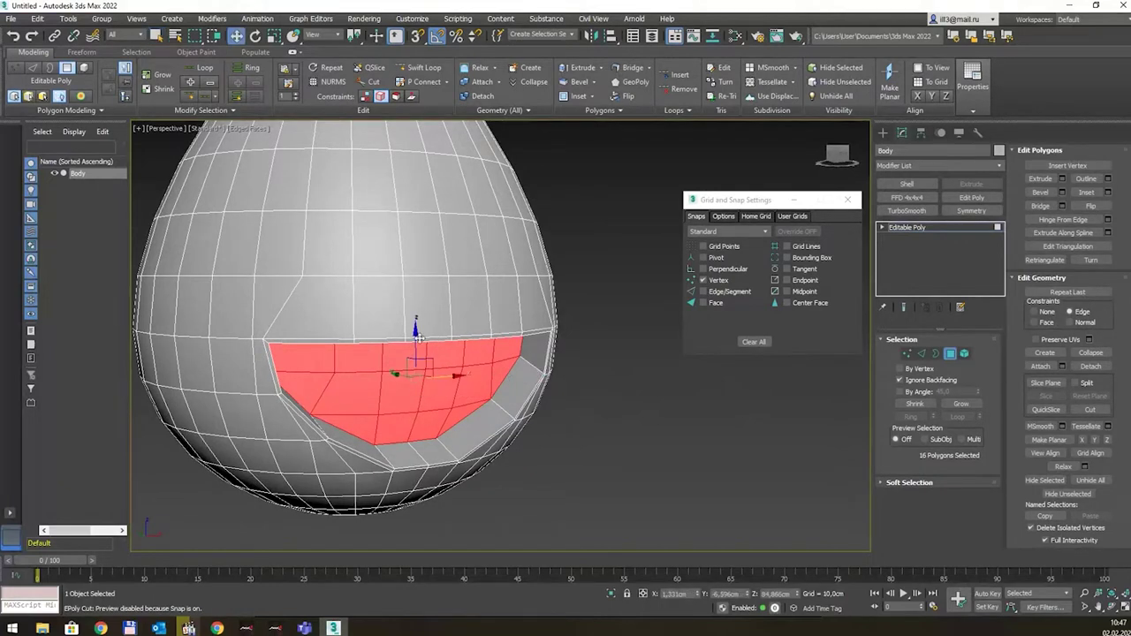
{"action": "left_click_drag", "start_coordinate": [419, 337], "coordinate": [414, 335]}
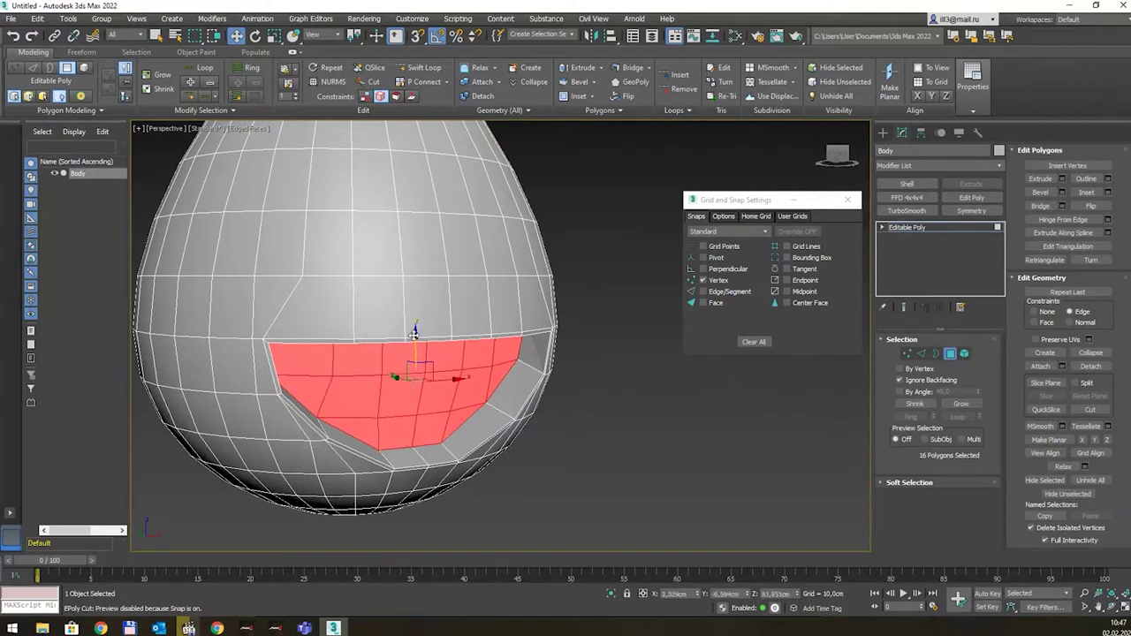
{"action": "middle_click_drag", "start_coordinate": [414, 335], "coordinate": [500, 319], "text": "alt"}
{"action": "middle_click_drag", "start_coordinate": [458, 318], "coordinate": [491, 324]}
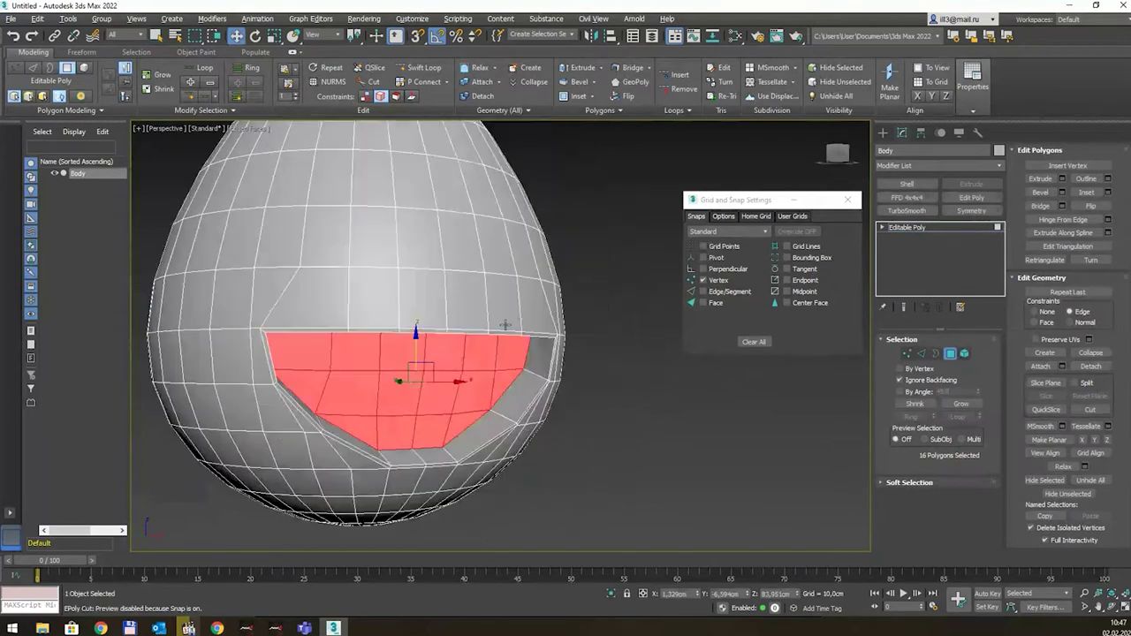
{"action": "middle_click_drag", "start_coordinate": [451, 276], "coordinate": [450, 318]}
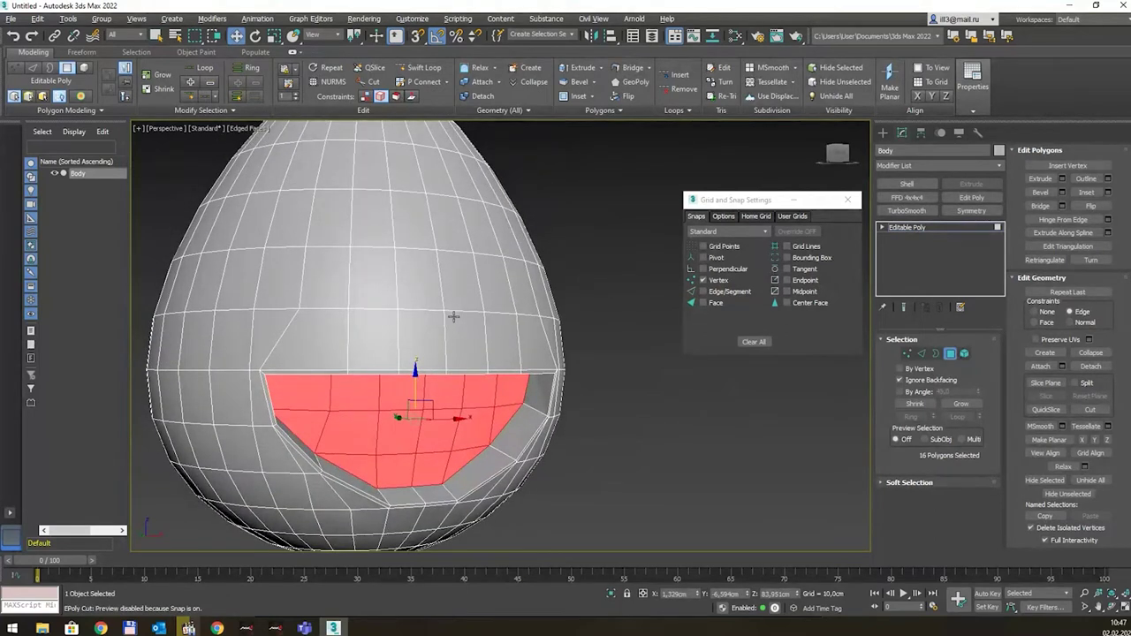
Step: Frame the egg's top in the front view, switch Body to Vertex level and enable Cut
{"action": "key", "text": "q"}
{"action": "left_click", "coordinate": [522, 282]}
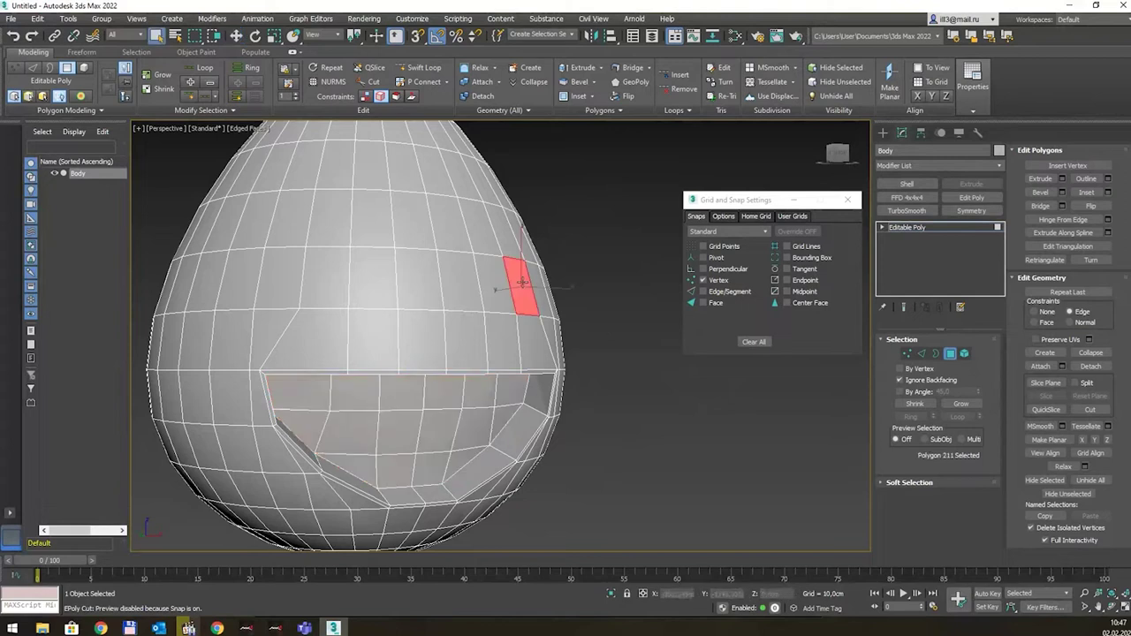
{"action": "key", "text": "f"}
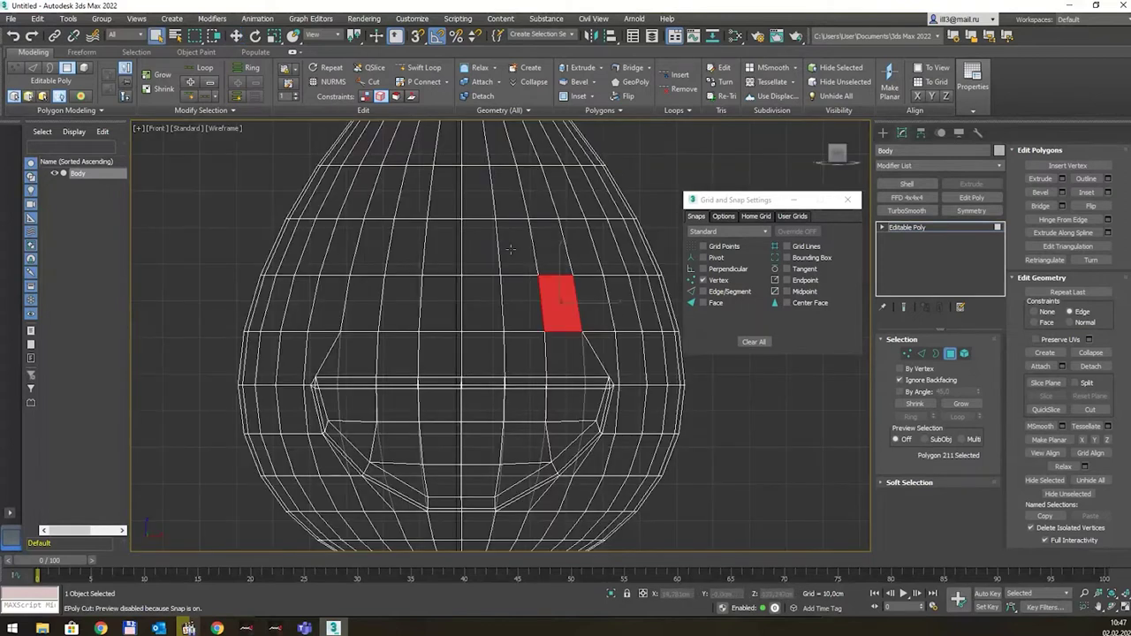
{"action": "middle_click_drag", "start_coordinate": [487, 315], "coordinate": [480, 348]}
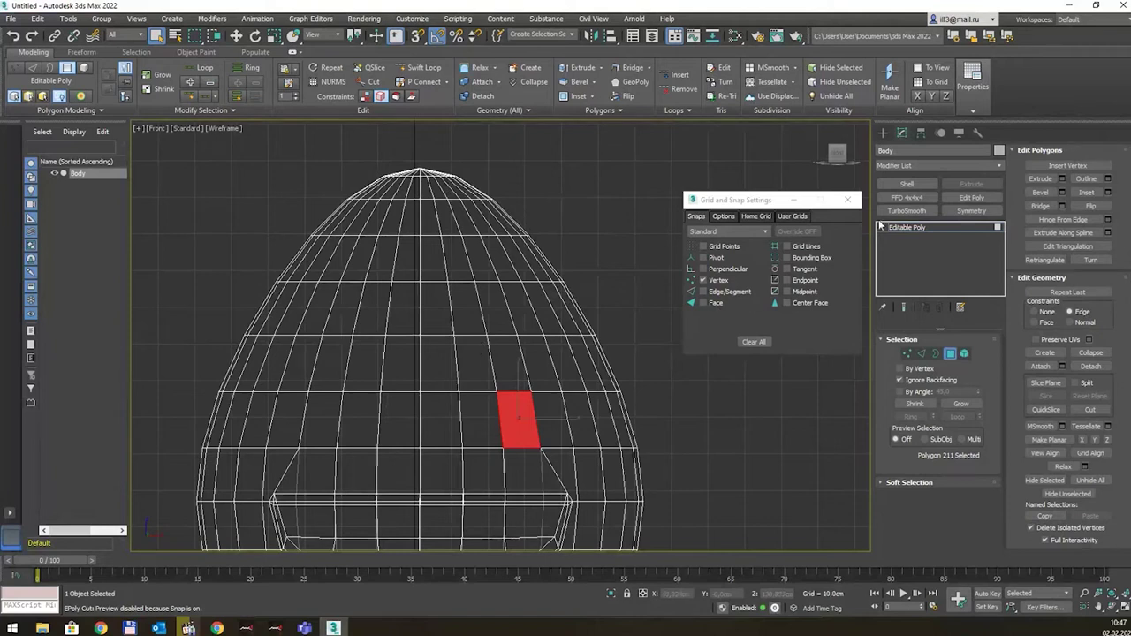
{"action": "left_click", "coordinate": [907, 353]}
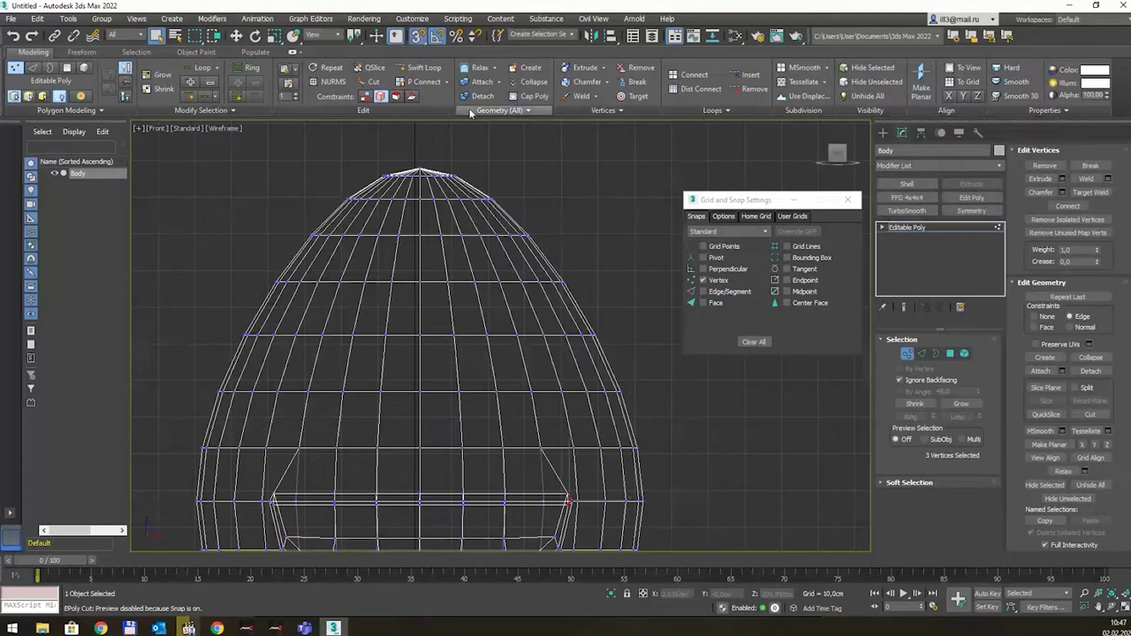
{"action": "left_click", "coordinate": [374, 86]}
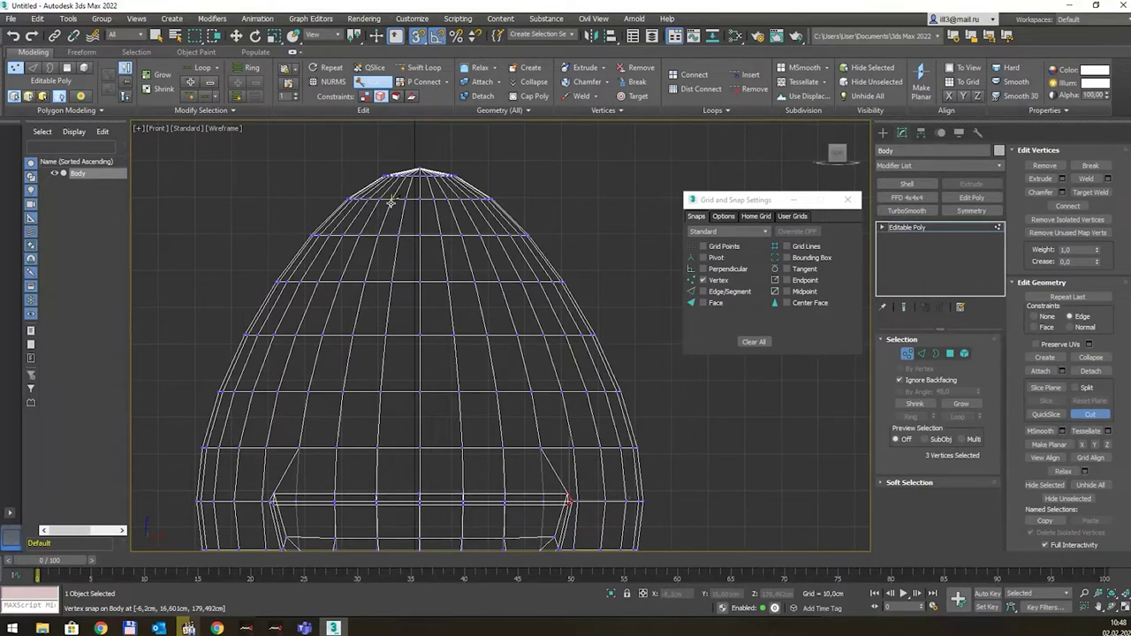
Step: Cut a vertex-snapped diagonal edge down the egg's left side to the face opening
{"action": "left_click", "coordinate": [391, 201]}
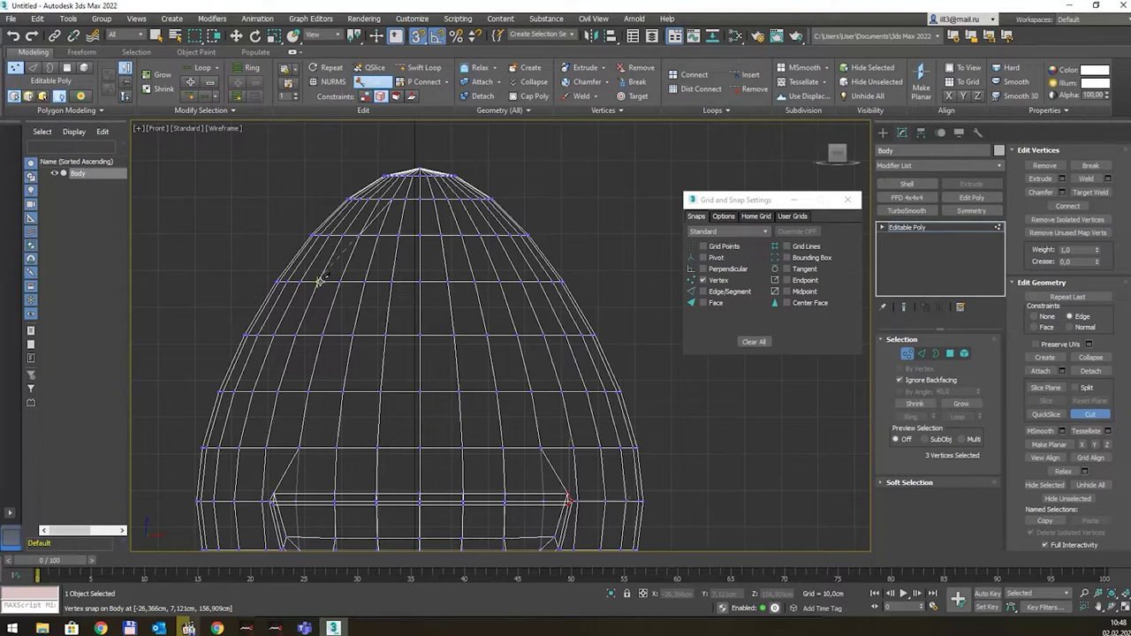
{"action": "left_click", "coordinate": [320, 281]}
{"action": "left_click", "coordinate": [297, 337]}
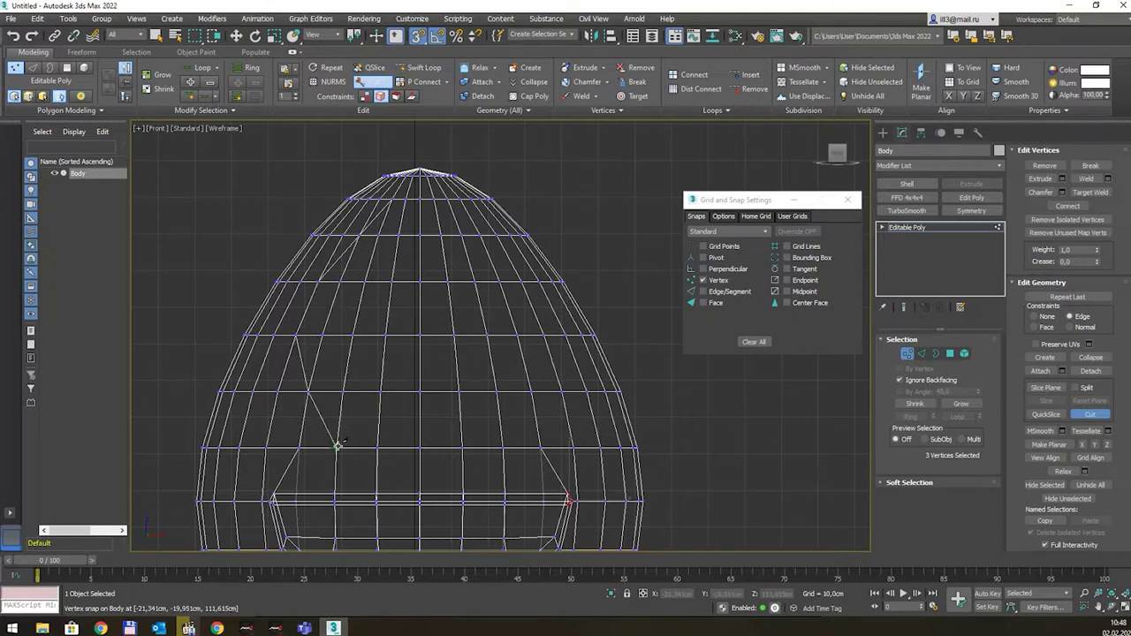
{"action": "left_click", "coordinate": [337, 447]}
{"action": "right_click", "coordinate": [349, 440]}
{"action": "left_click", "coordinate": [337, 446]}
{"action": "right_click", "coordinate": [365, 429]}
{"action": "left_click", "coordinate": [217, 629]}
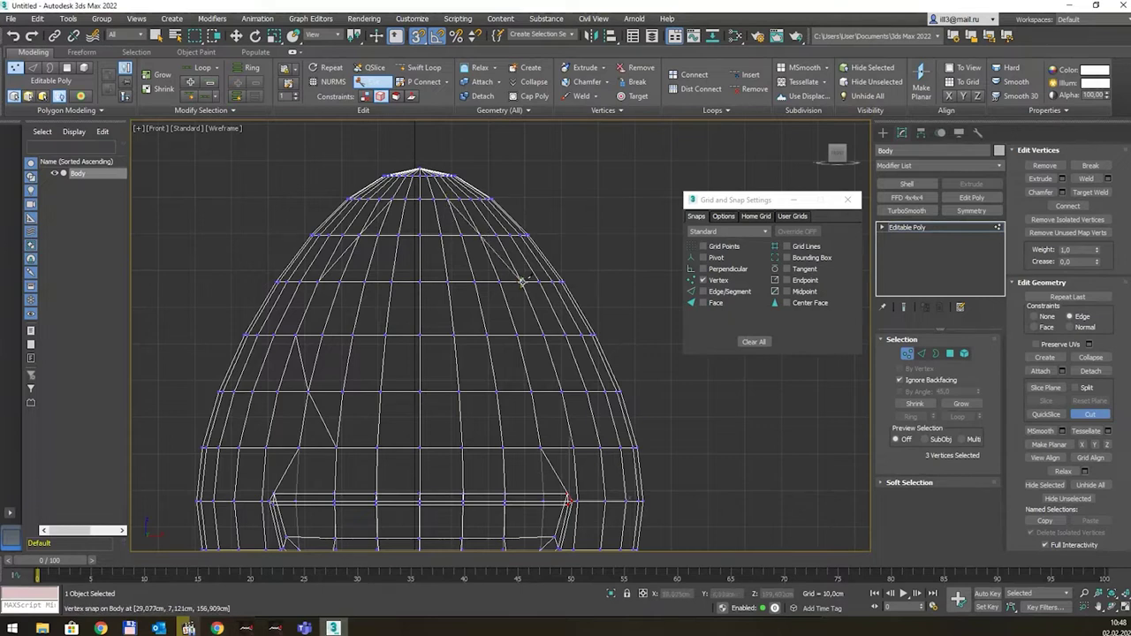
Step: Cut a matching diagonal edge down the right side, then exit Cut and turn snapping off
{"action": "left_click", "coordinate": [531, 393]}
{"action": "left_click", "coordinate": [502, 447]}
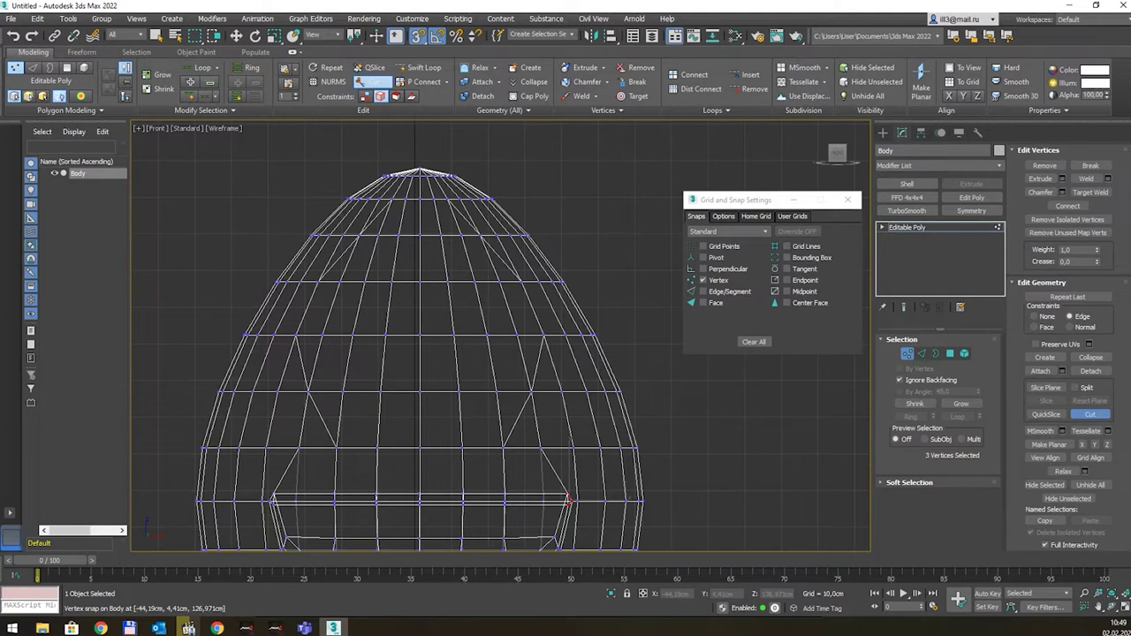
{"action": "key", "text": "alt+Tab"}
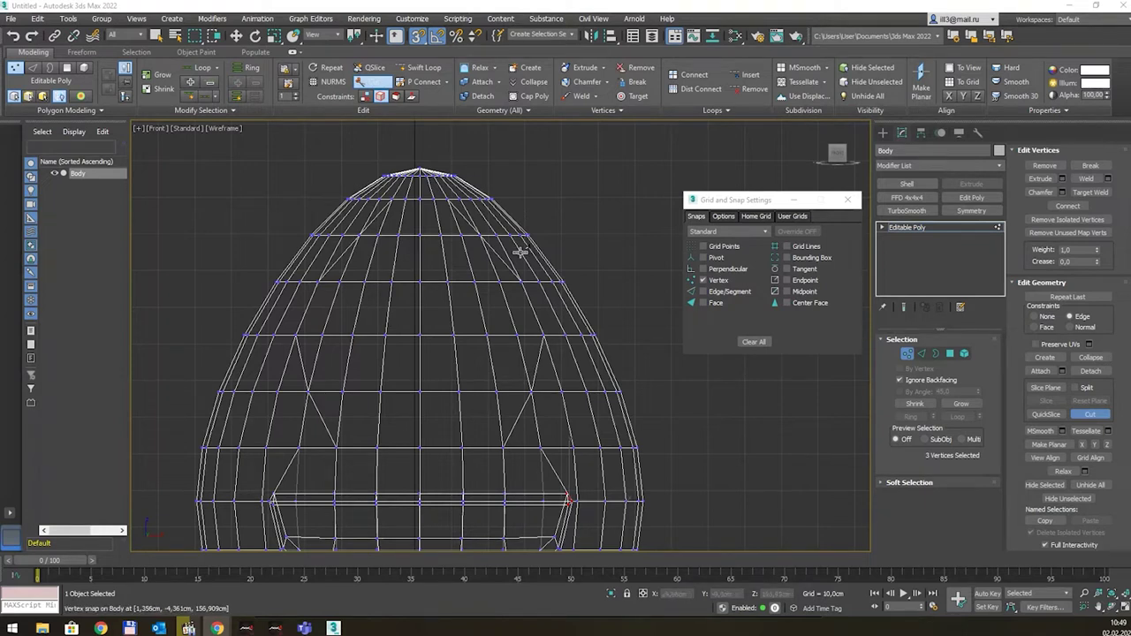
{"action": "right_click", "coordinate": [594, 202]}
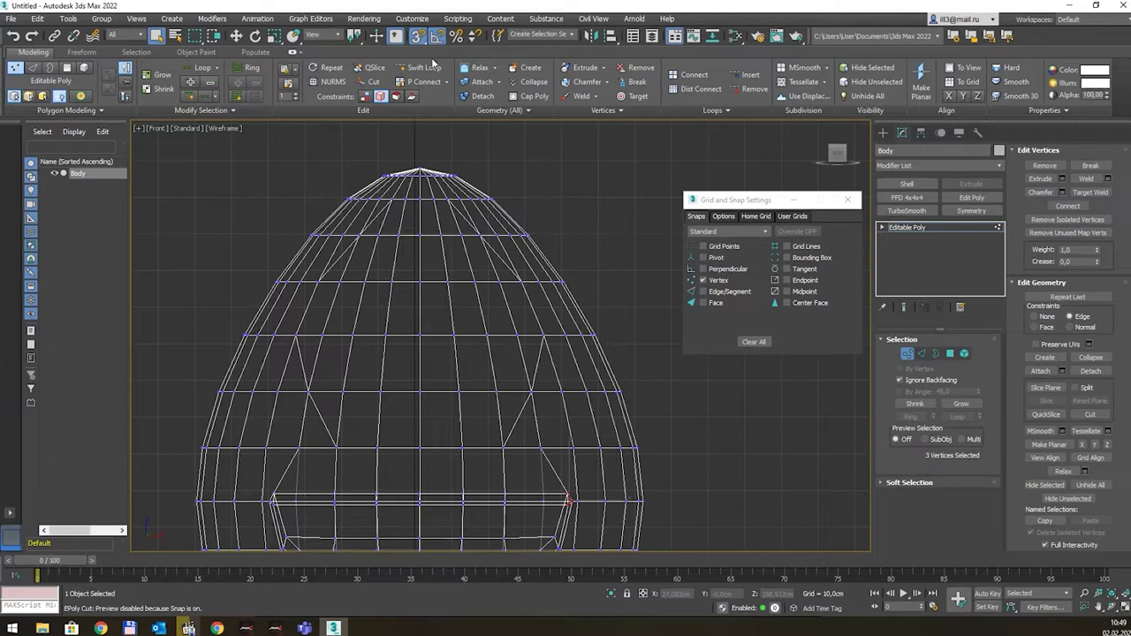
{"action": "key", "text": "s"}
Step: Slide the upper-left and upper-right cut vertices along X to even them out
{"action": "scroll", "coordinate": [409, 229], "scroll_direction": "down", "scroll_amount": 2}
{"action": "scroll", "coordinate": [411, 233], "scroll_direction": "down", "scroll_amount": 1}
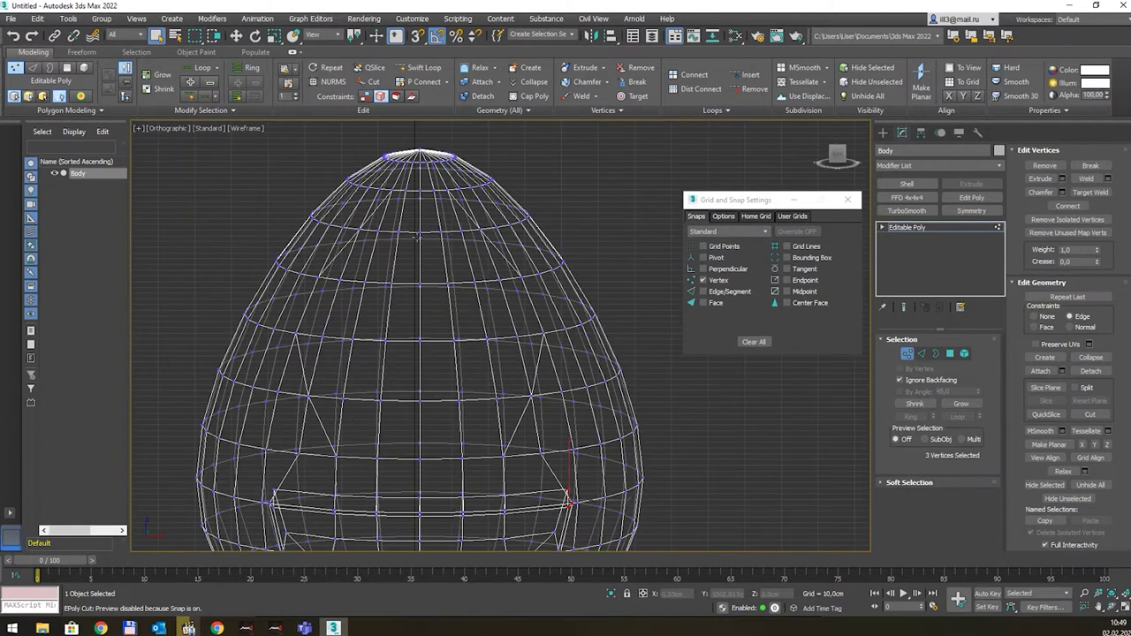
{"action": "scroll", "coordinate": [419, 236], "scroll_direction": "down", "scroll_amount": 3}
{"action": "middle_click_drag", "start_coordinate": [418, 236], "coordinate": [449, 386]}
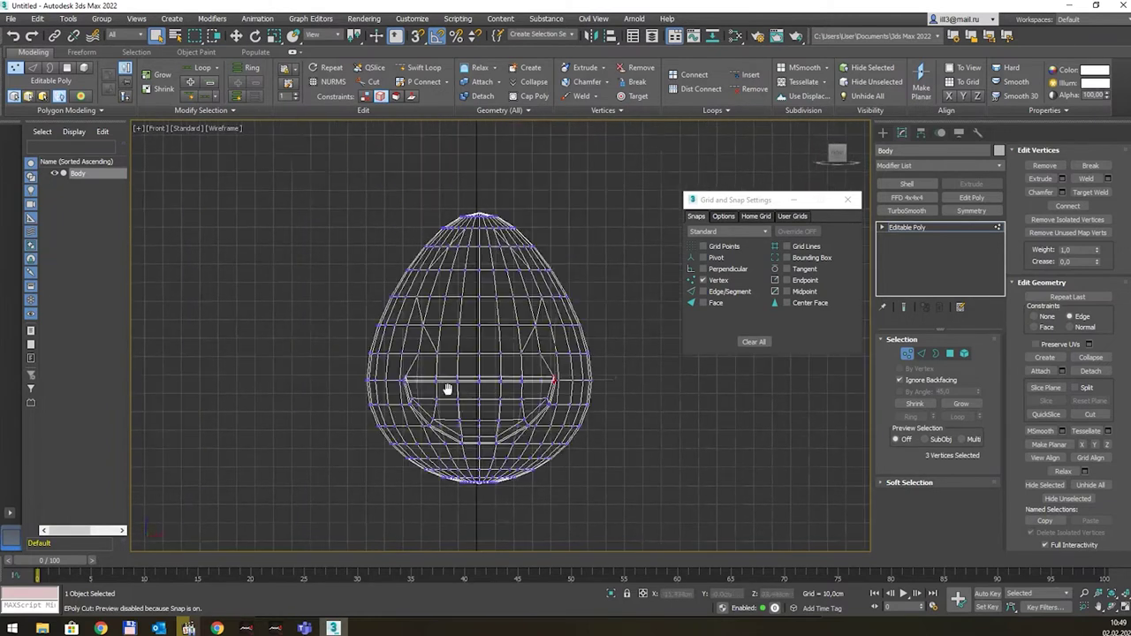
{"action": "scroll", "coordinate": [449, 387], "scroll_direction": "up", "scroll_amount": 4}
{"action": "middle_click_drag", "start_coordinate": [457, 219], "coordinate": [457, 230]}
{"action": "scroll", "coordinate": [426, 332], "scroll_direction": "up", "scroll_amount": 2}
{"action": "scroll", "coordinate": [416, 318], "scroll_direction": "up", "scroll_amount": 2}
{"action": "key", "text": "1"}
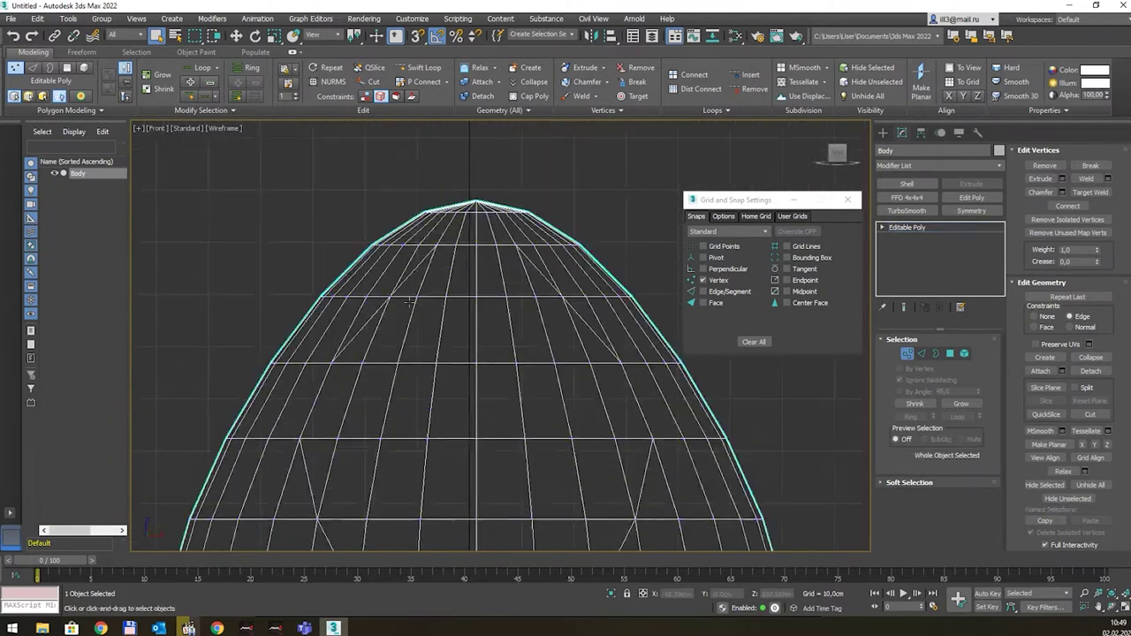
{"action": "key", "text": "1"}
{"action": "left_click", "coordinate": [389, 296]}
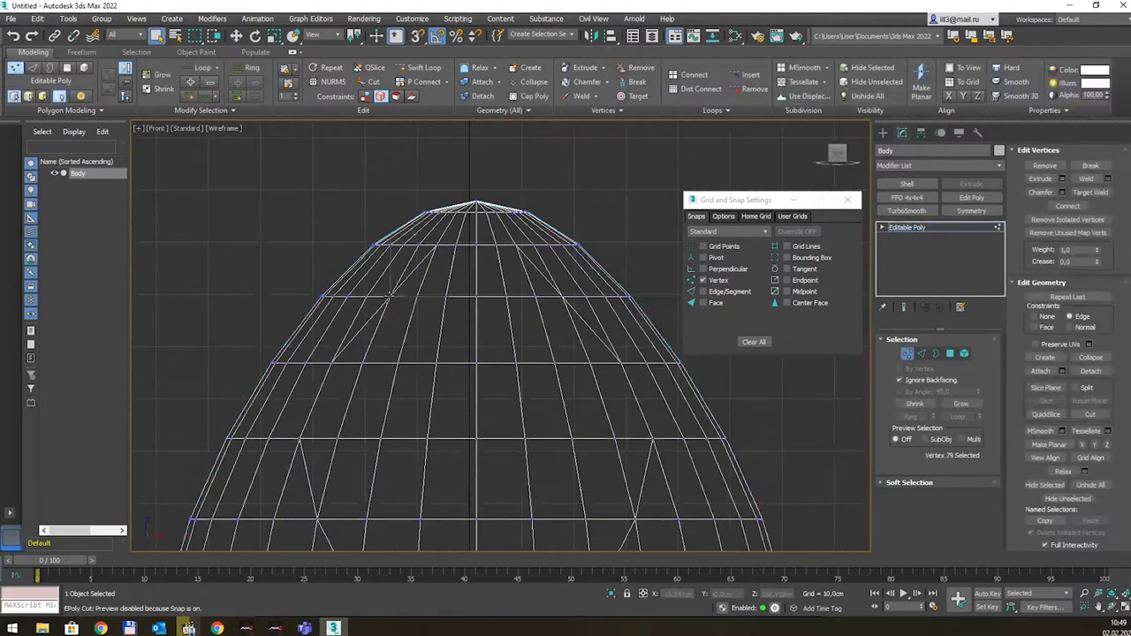
{"action": "key", "text": "w"}
{"action": "left_click_drag", "start_coordinate": [416, 297], "coordinate": [407, 297]}
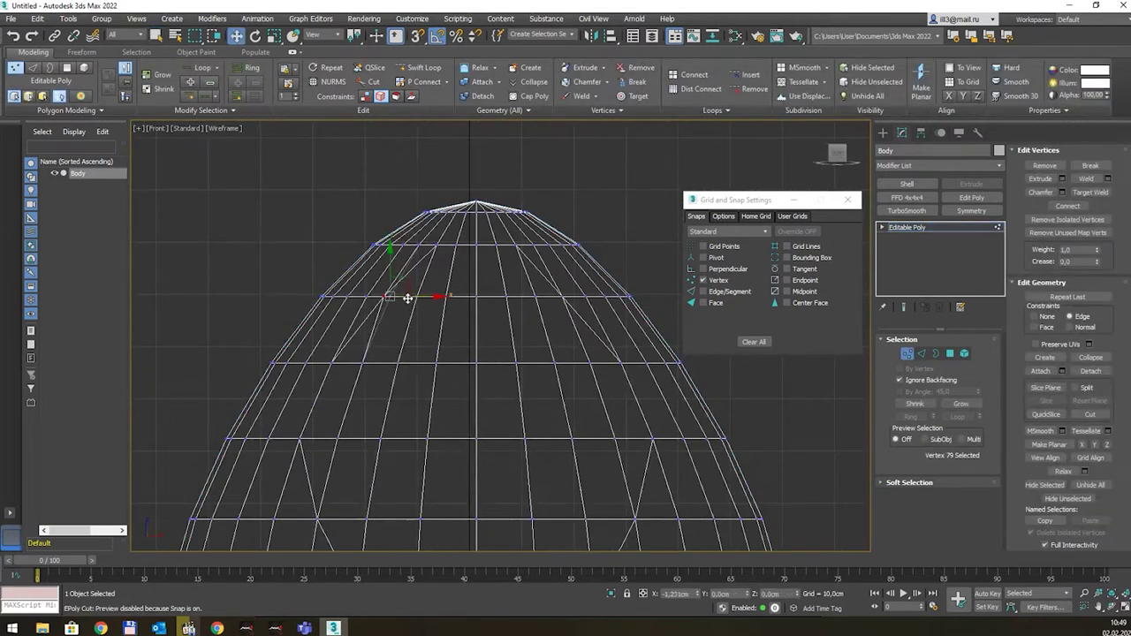
{"action": "left_click", "coordinate": [561, 296]}
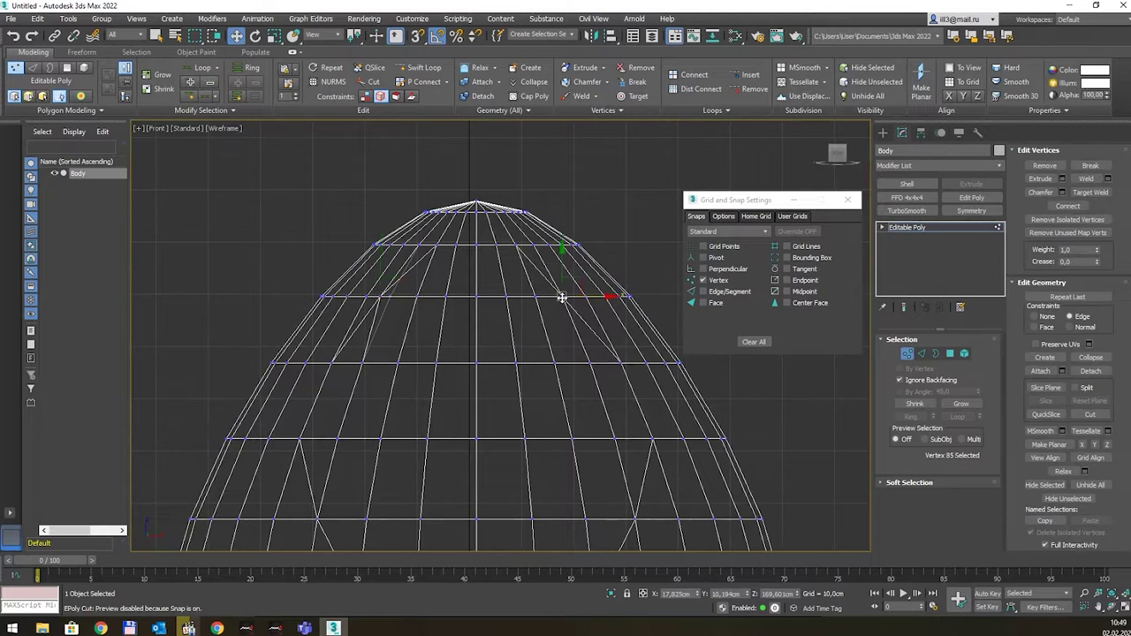
{"action": "left_click_drag", "start_coordinate": [593, 295], "coordinate": [610, 294]}
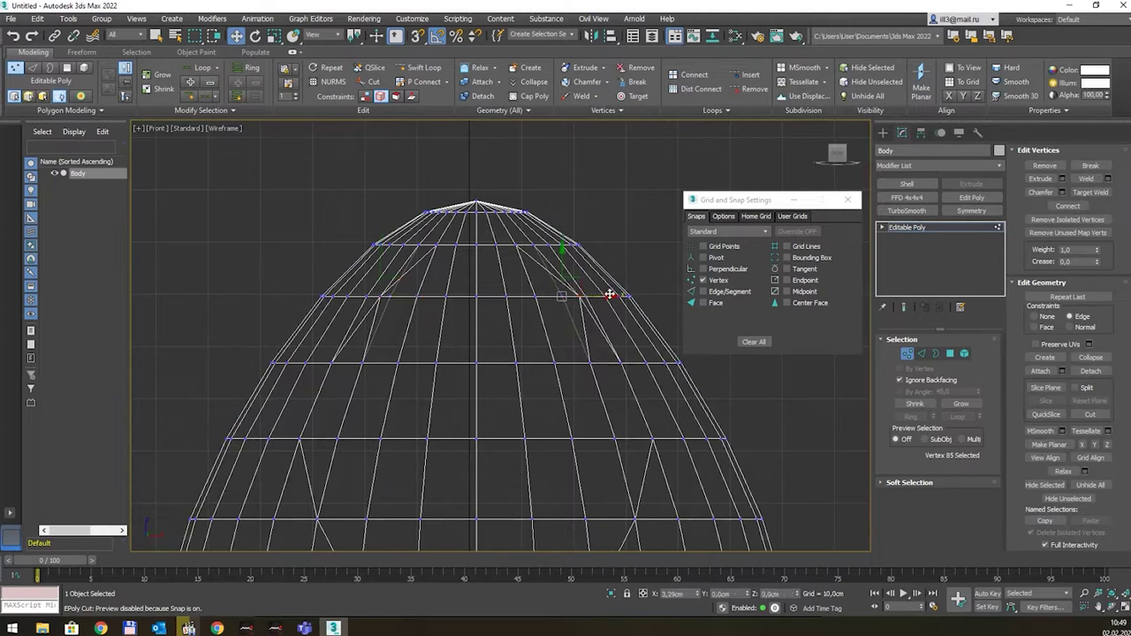
Step: Slide the middle left and right cut vertices along their rings to balance the diagonals
{"action": "left_click", "coordinate": [330, 363]}
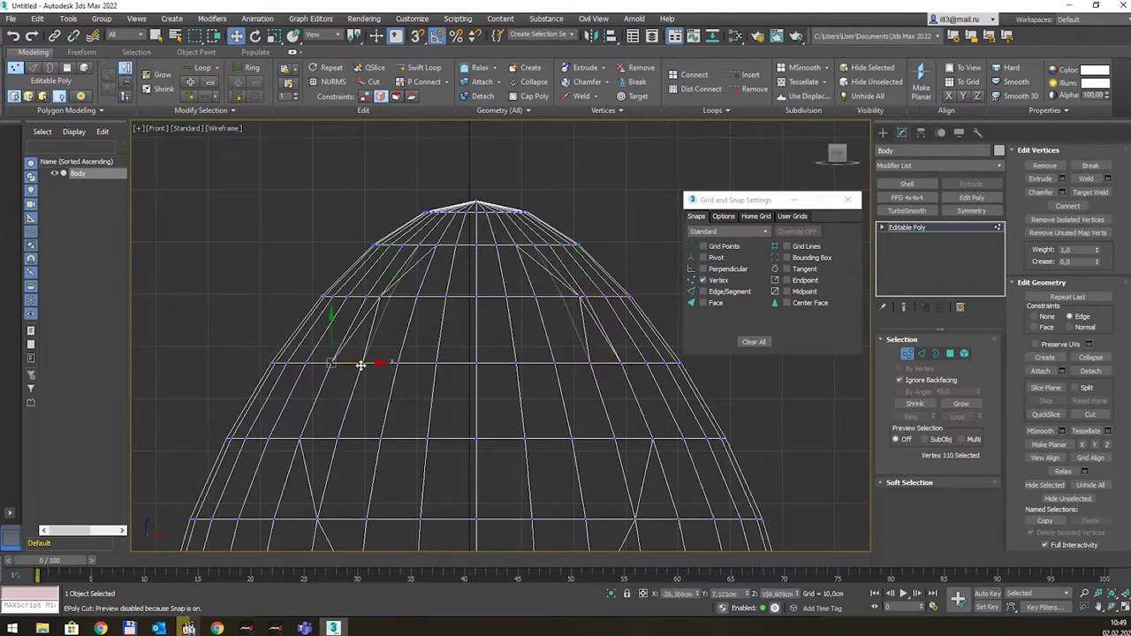
{"action": "left_click_drag", "start_coordinate": [357, 368], "coordinate": [351, 364]}
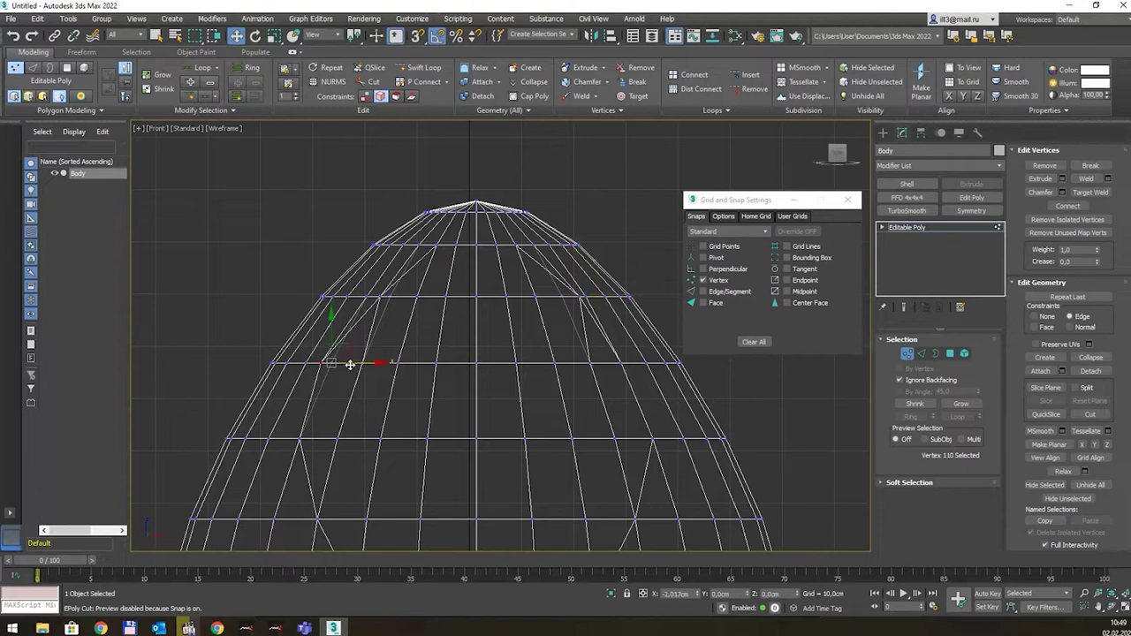
{"action": "left_click", "coordinate": [590, 363]}
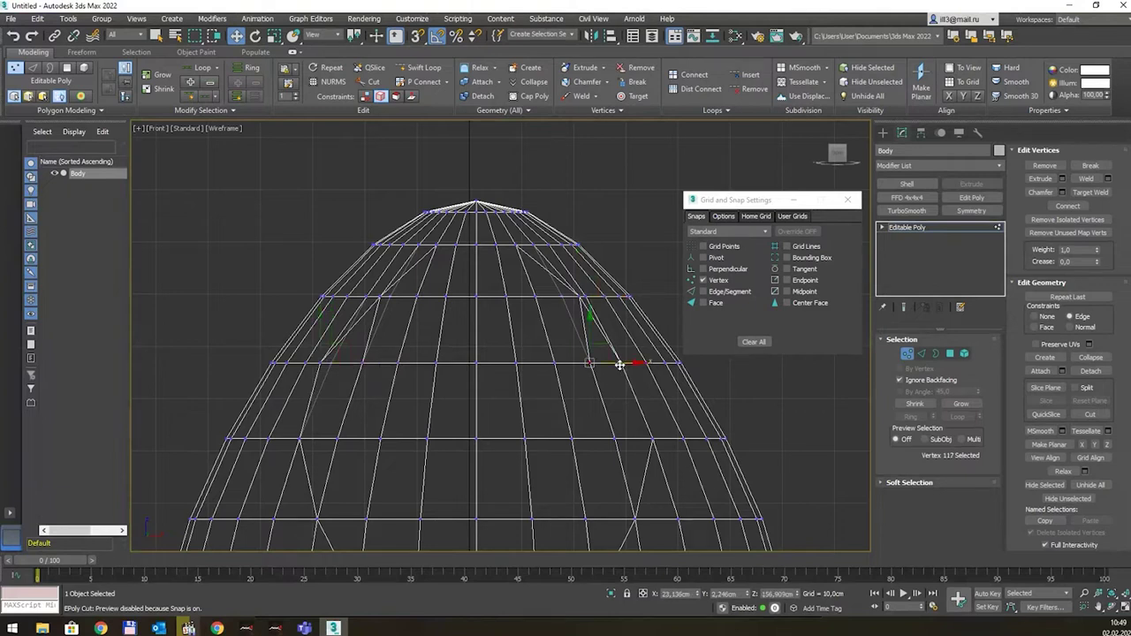
{"action": "left_click", "coordinate": [621, 362]}
{"action": "left_click_drag", "start_coordinate": [642, 363], "coordinate": [664, 364]}
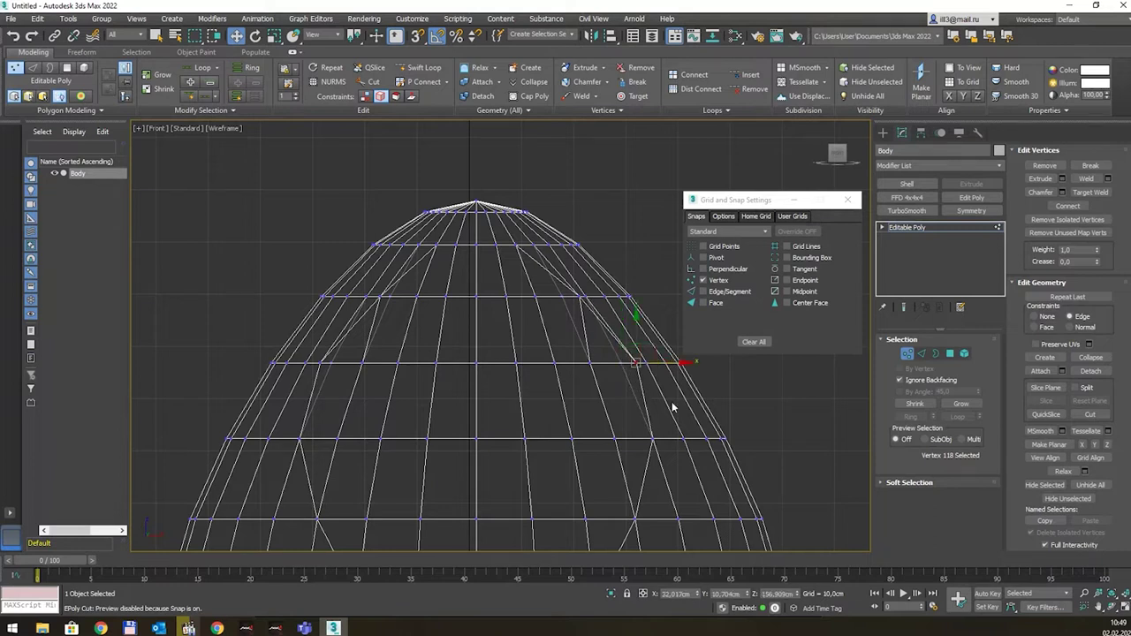
{"action": "middle_click_drag", "start_coordinate": [672, 402], "coordinate": [554, 330]}
{"action": "left_click", "coordinate": [291, 316]}
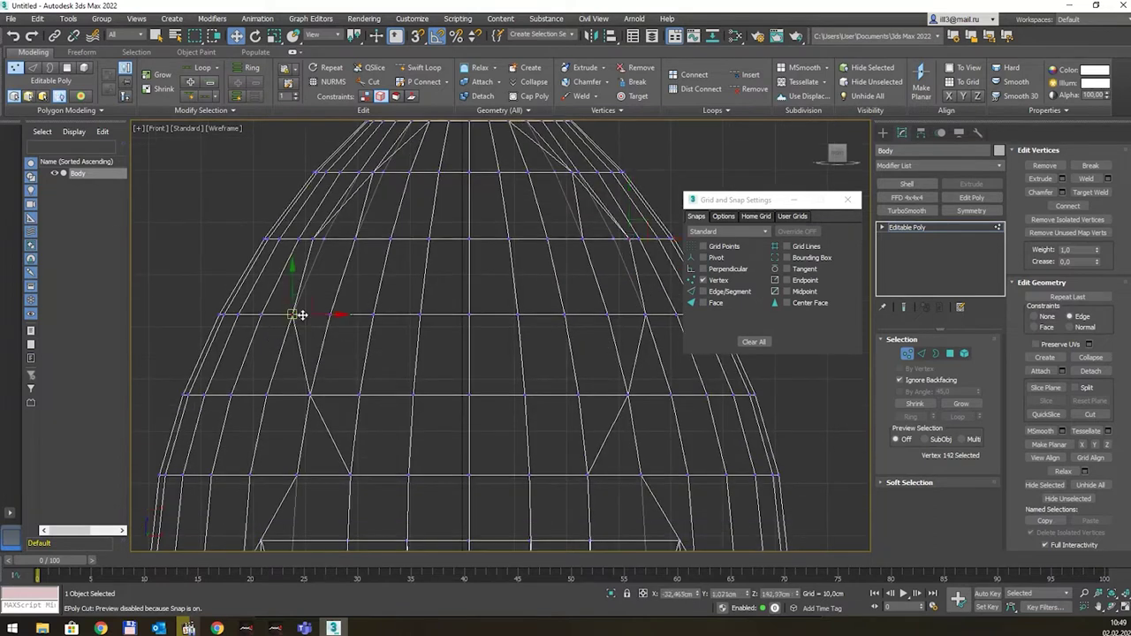
{"action": "left_click_drag", "start_coordinate": [320, 315], "coordinate": [304, 317]}
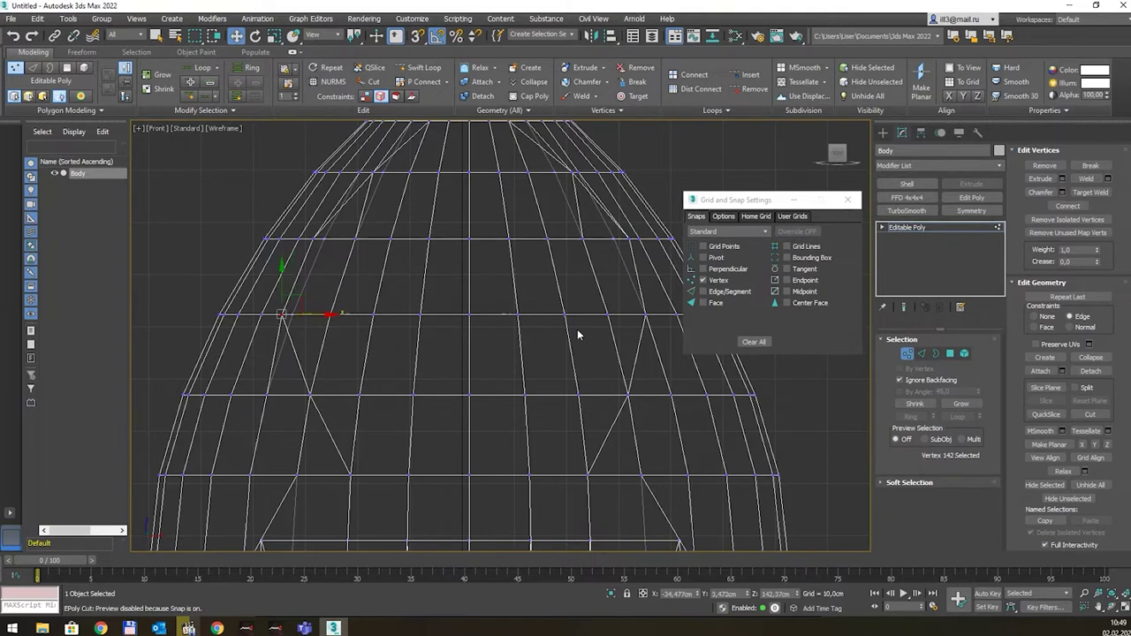
{"action": "left_click", "coordinate": [643, 315]}
{"action": "left_click_drag", "start_coordinate": [670, 317], "coordinate": [686, 316]}
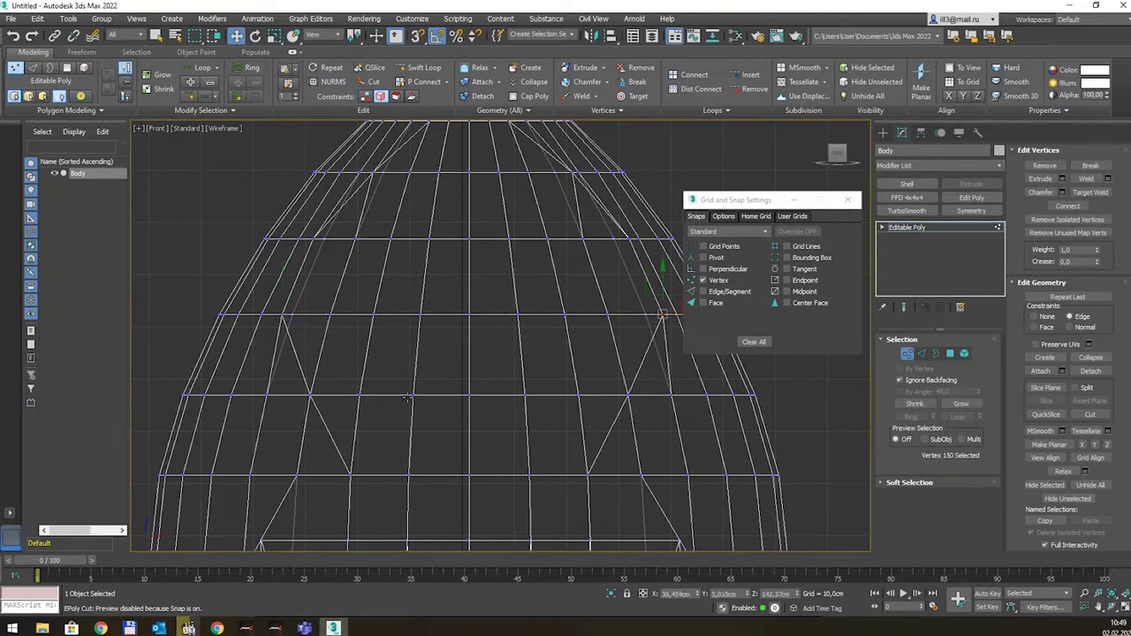
Step: Slide the lower-left and lower-right cut vertices outward, leaving the right one at X 35.409 cm
{"action": "left_click", "coordinate": [309, 395]}
{"action": "left_click_drag", "start_coordinate": [336, 395], "coordinate": [317, 397]}
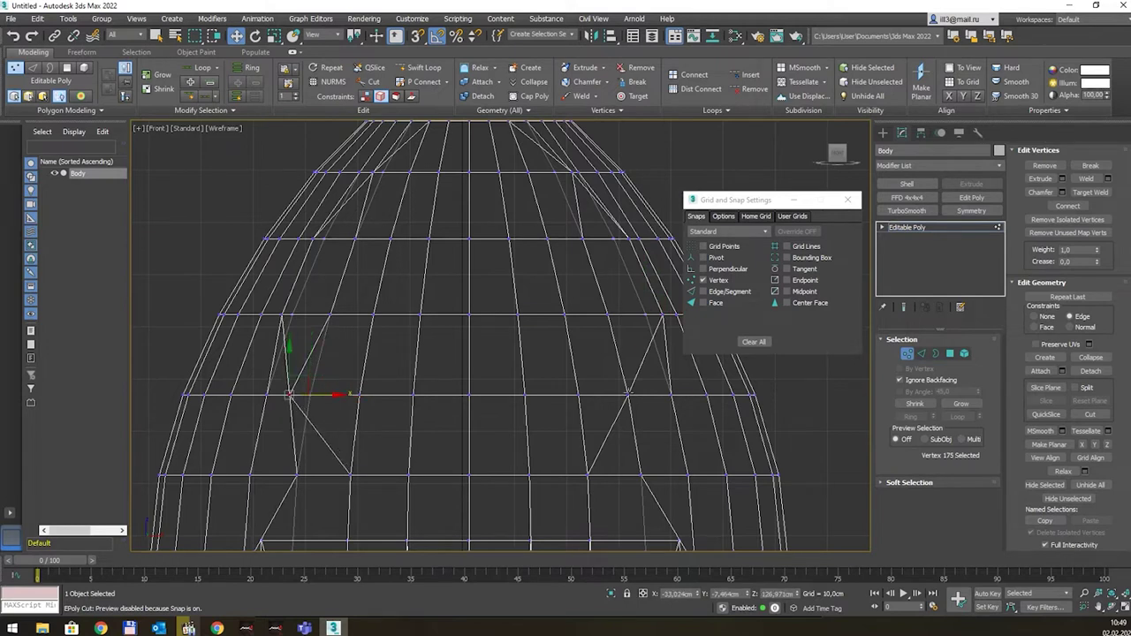
{"action": "left_click", "coordinate": [627, 394]}
{"action": "left_click_drag", "start_coordinate": [653, 399], "coordinate": [672, 398]}
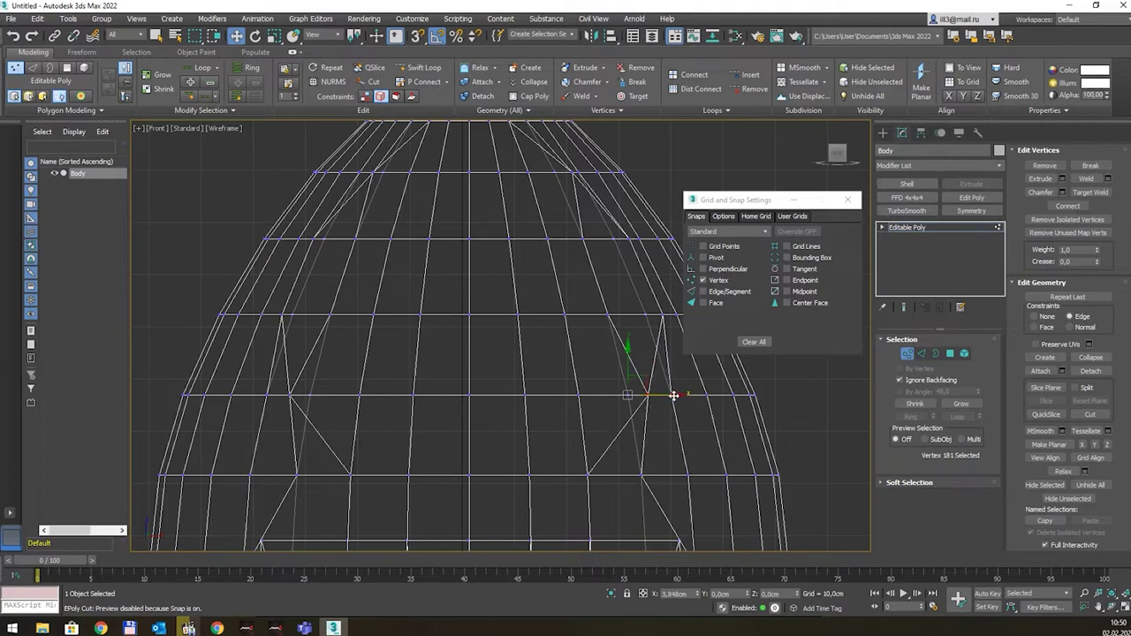
{"action": "left_click_drag", "start_coordinate": [672, 398], "coordinate": [672, 396]}
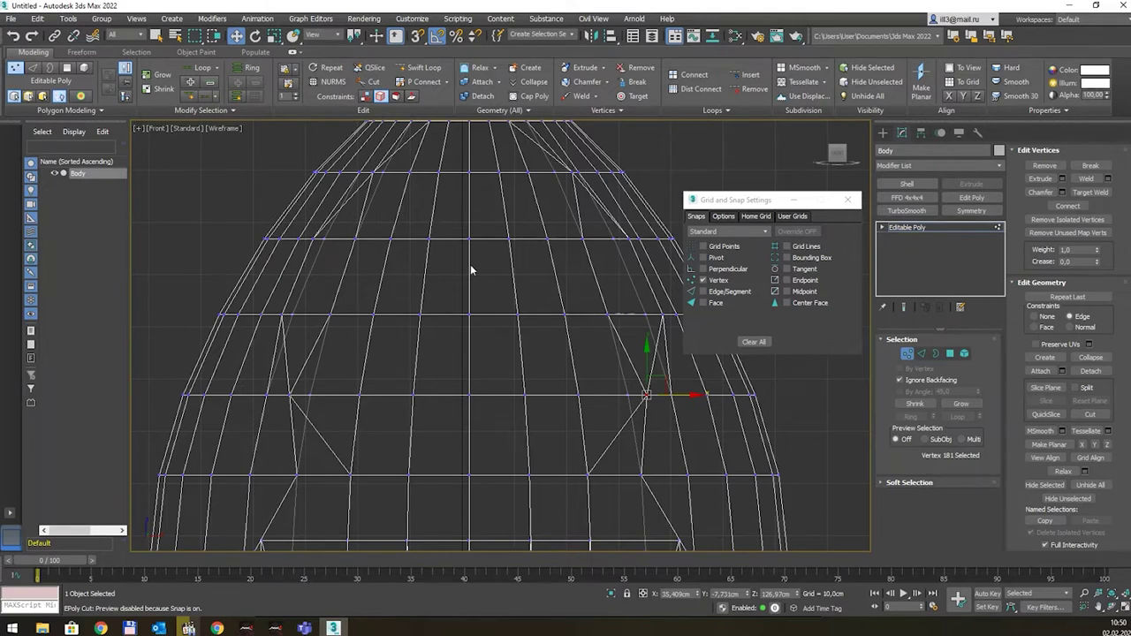
{"action": "middle_click_drag", "start_coordinate": [470, 265], "coordinate": [438, 320]}
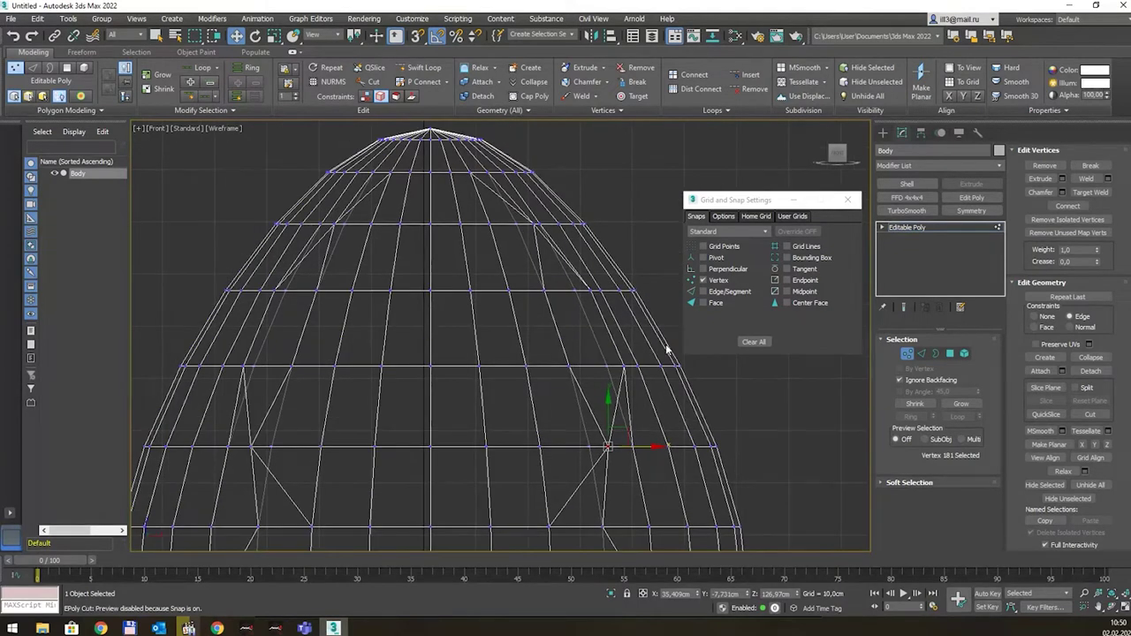
{"action": "left_click", "coordinate": [950, 354]}
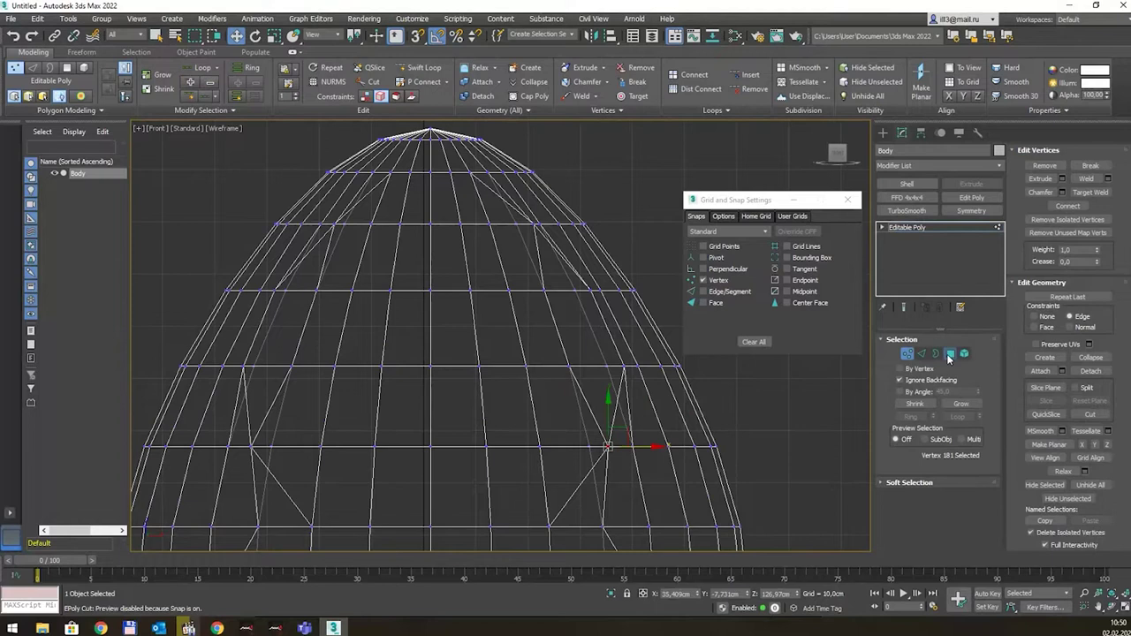
Step: Select a band of faces along the bottom of the face area, extending leftward
{"action": "left_click", "coordinate": [518, 476]}
{"action": "left_click", "coordinate": [567, 485]}
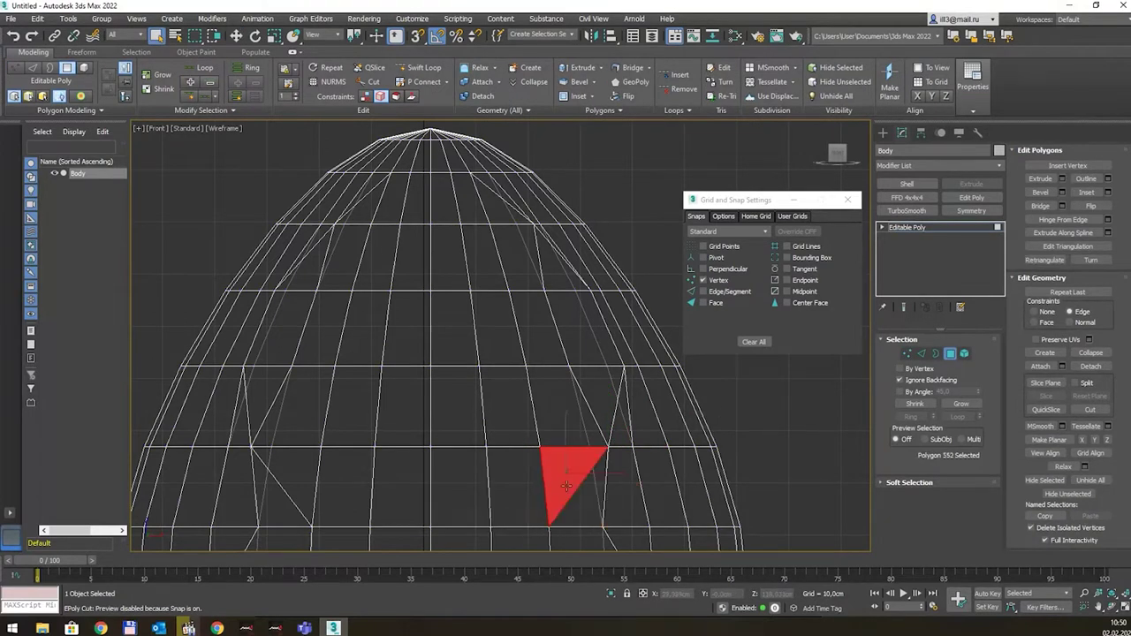
{"action": "left_click", "coordinate": [516, 485], "text": "ctrl"}
{"action": "left_click", "coordinate": [469, 485], "text": "ctrl"}
{"action": "left_click", "coordinate": [408, 483], "text": "ctrl"}
{"action": "left_click", "coordinate": [347, 485], "text": "ctrl"}
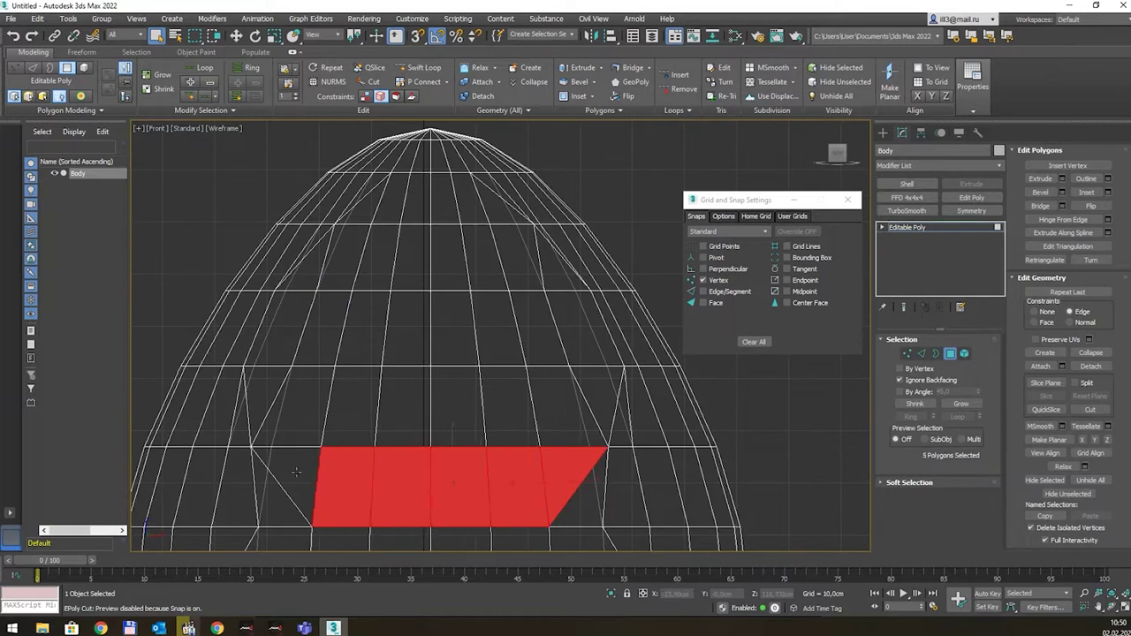
{"action": "left_click", "coordinate": [284, 467], "text": "ctrl"}
Step: Extend the selection up the left side and across the top to 17 C-shaped polygons
{"action": "left_click", "coordinate": [305, 406], "text": "ctrl"}
{"action": "left_click", "coordinate": [257, 406], "text": "ctrl"}
{"action": "left_click", "coordinate": [262, 348], "text": "ctrl"}
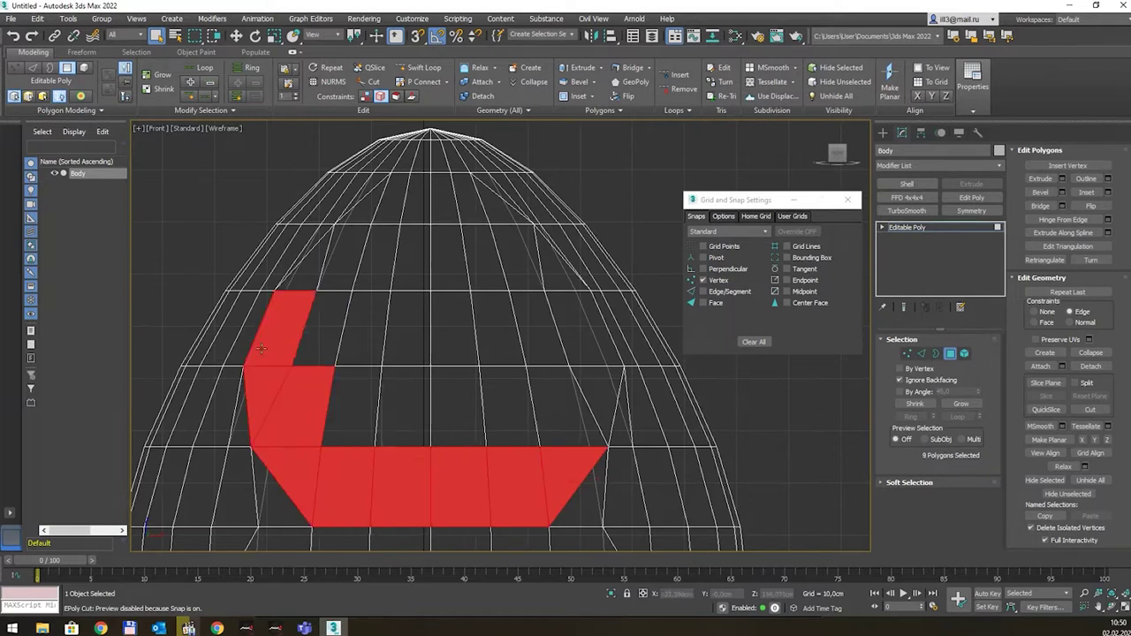
{"action": "left_click", "coordinate": [305, 281], "text": "ctrl"}
{"action": "left_click", "coordinate": [347, 256], "text": "ctrl"}
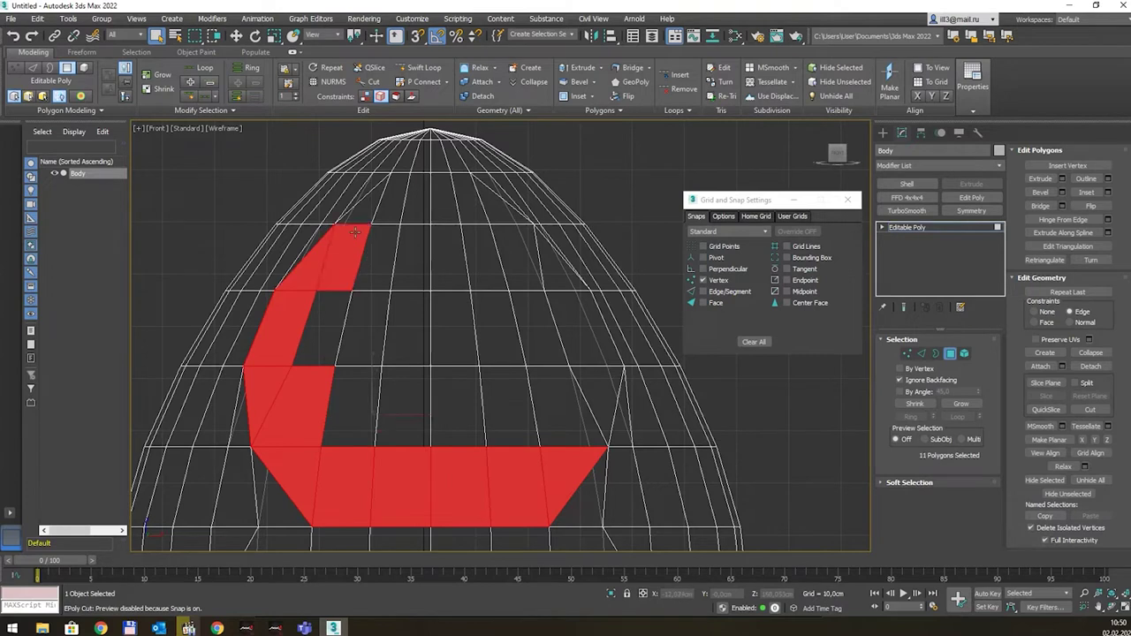
{"action": "left_click", "coordinate": [367, 207], "text": "ctrl"}
{"action": "left_click", "coordinate": [396, 195], "text": "ctrl"}
{"action": "left_click", "coordinate": [417, 198], "text": "ctrl"}
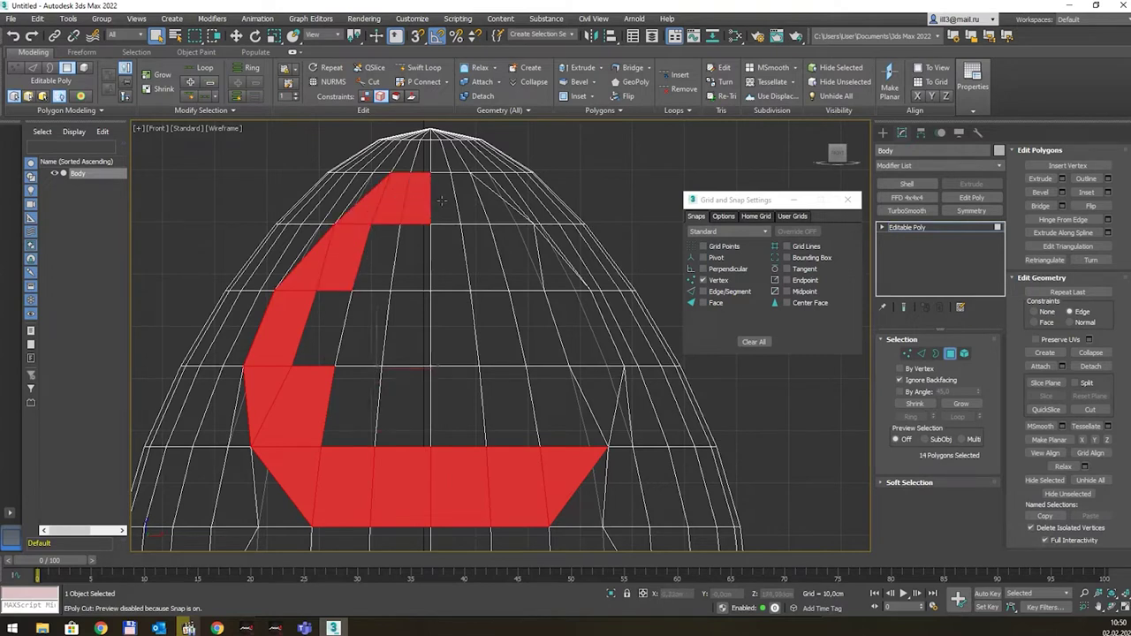
{"action": "left_click", "coordinate": [449, 200], "text": "ctrl"}
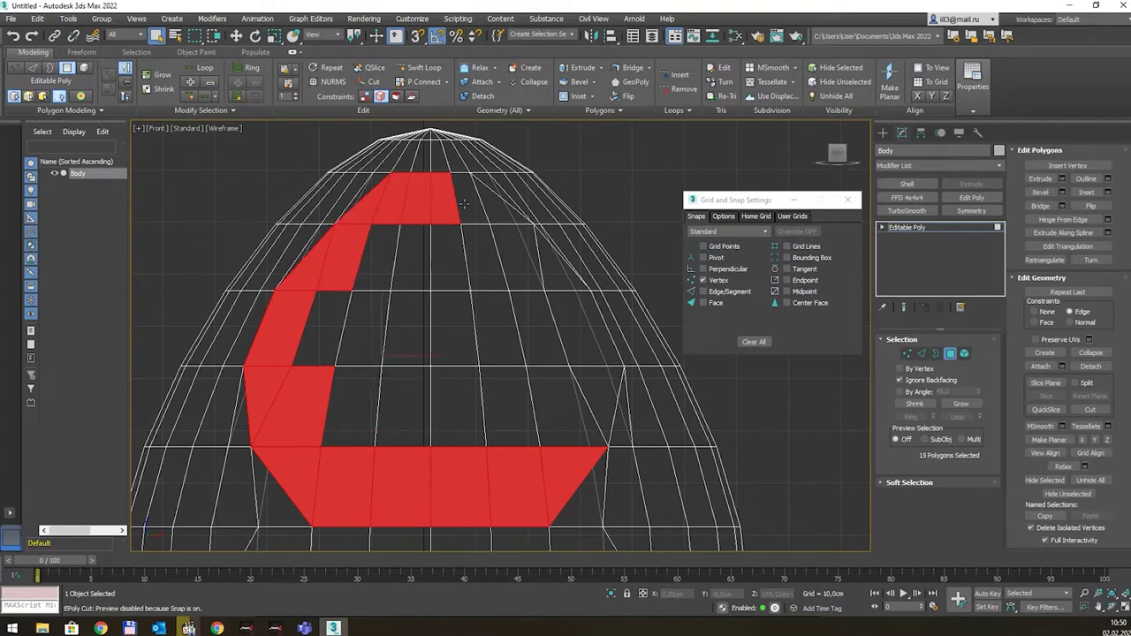
{"action": "left_click", "coordinate": [465, 204], "text": "ctrl"}
{"action": "left_click", "coordinate": [487, 211], "text": "ctrl"}
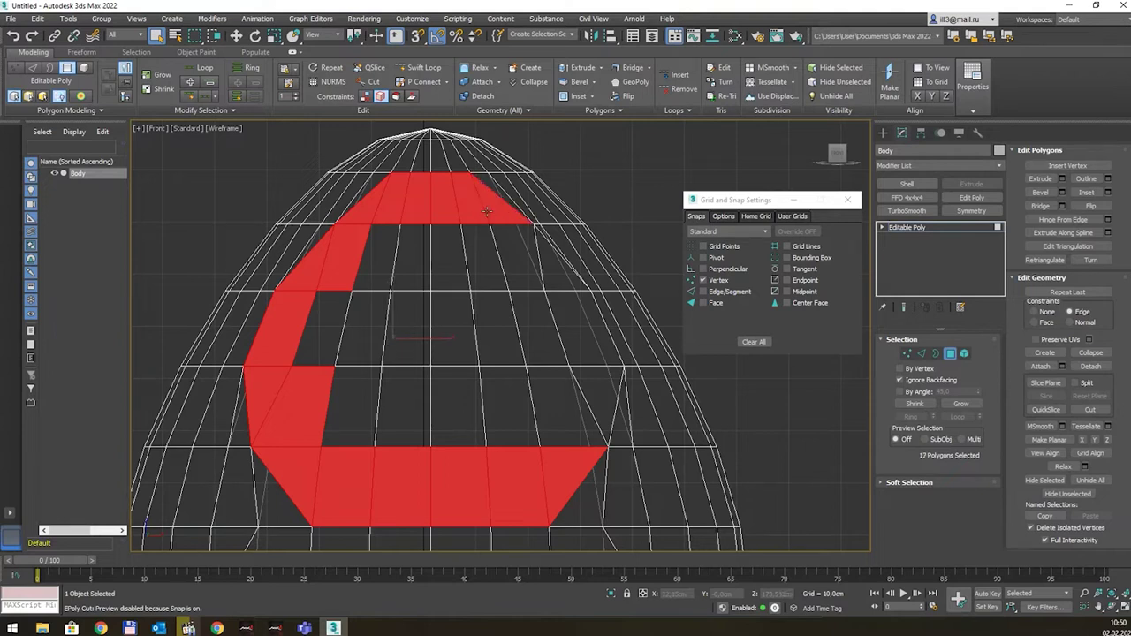
{"action": "left_click", "coordinate": [908, 353]}
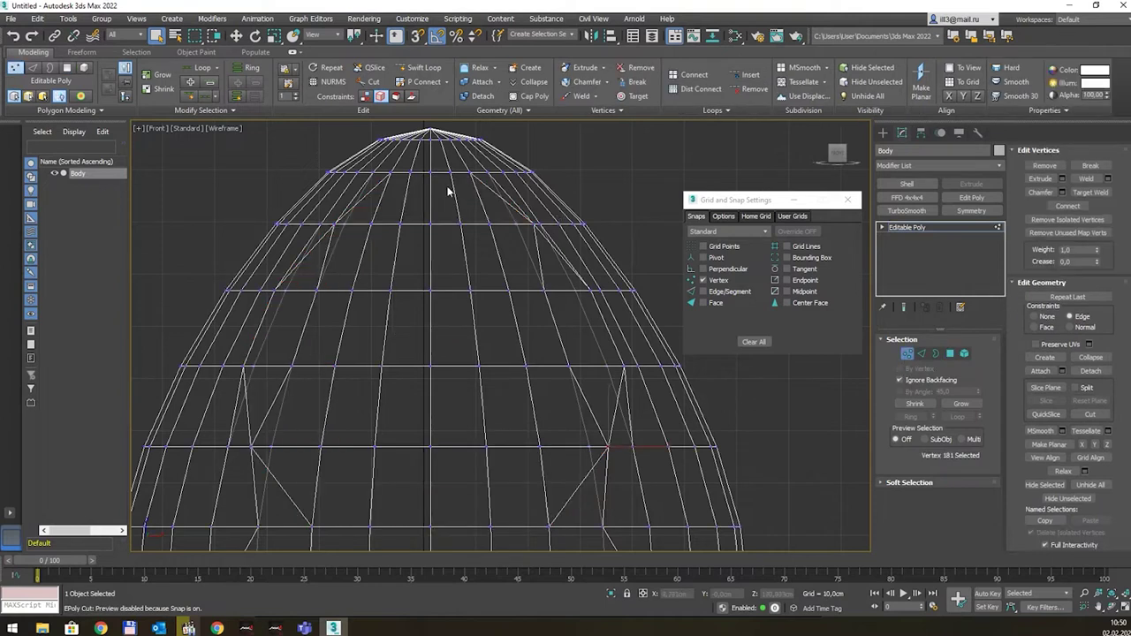
Step: Move two vertices near the egg's apex so the top of the C band forms a pointed peak
{"action": "left_click", "coordinate": [431, 173]}
{"action": "key", "text": "w"}
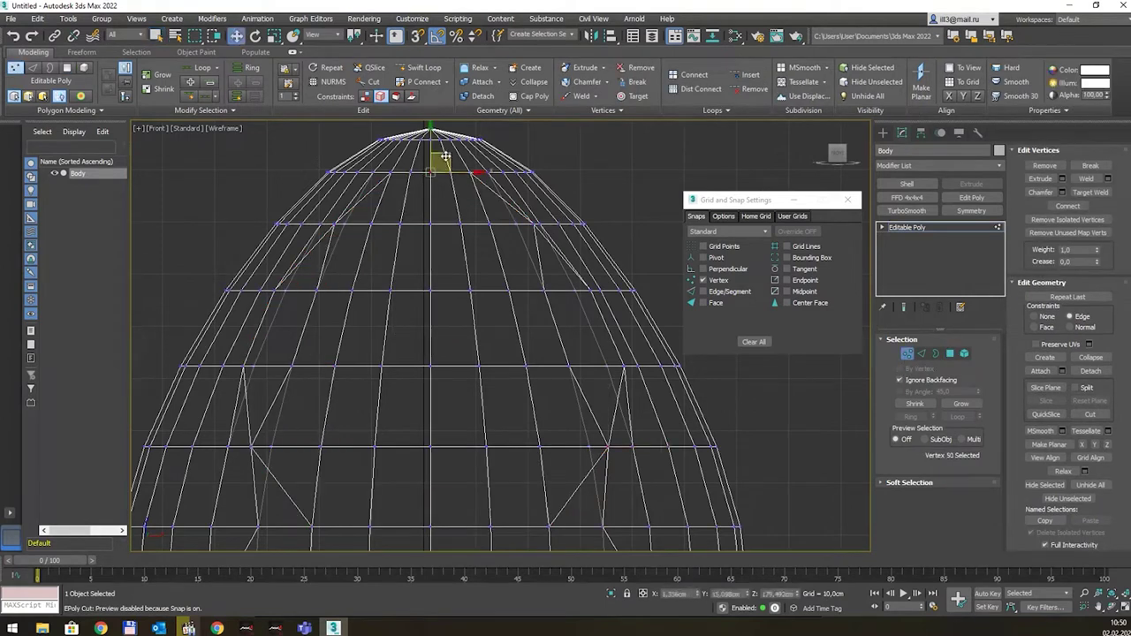
{"action": "left_click_drag", "start_coordinate": [445, 157], "coordinate": [426, 167]}
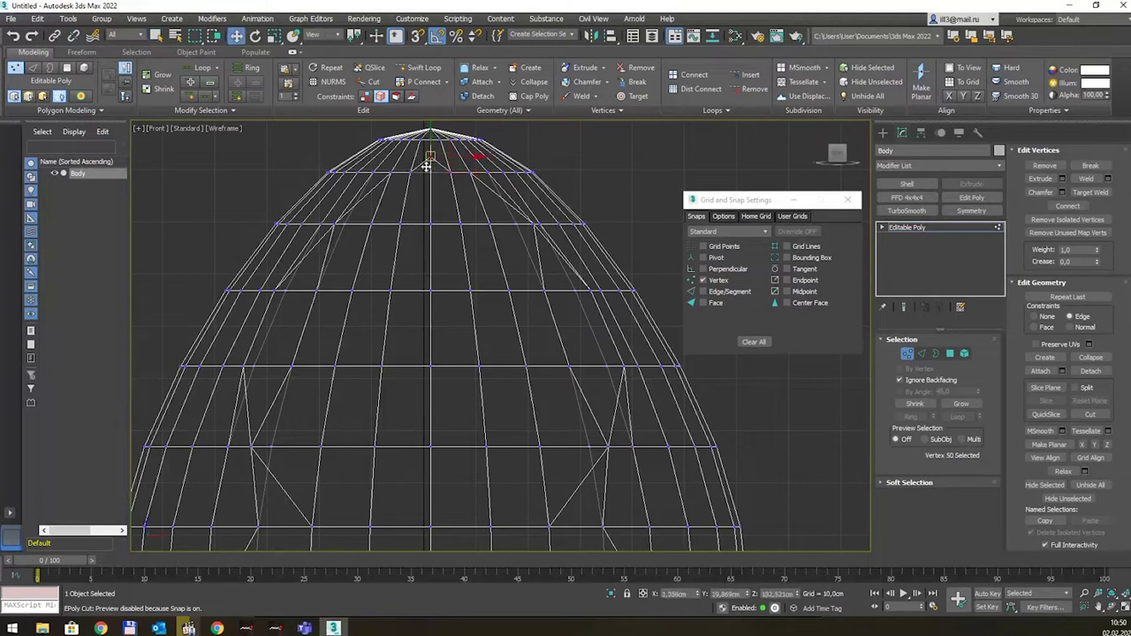
{"action": "left_click", "coordinate": [413, 139]}
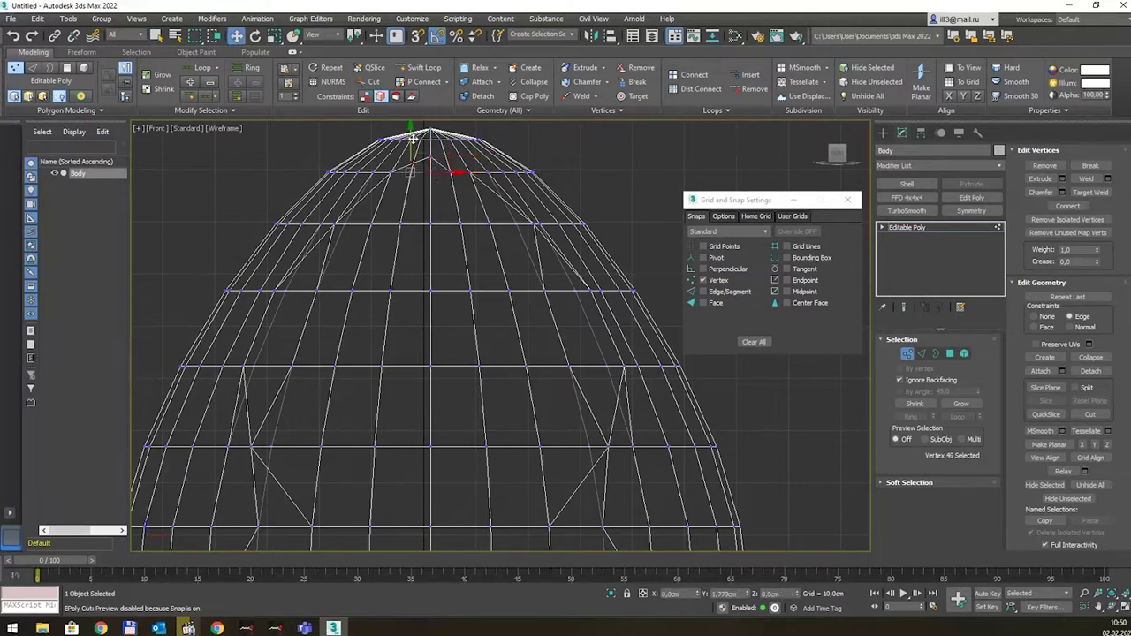
{"action": "left_click_drag", "start_coordinate": [412, 139], "coordinate": [442, 156]}
{"action": "left_click", "coordinate": [453, 172]}
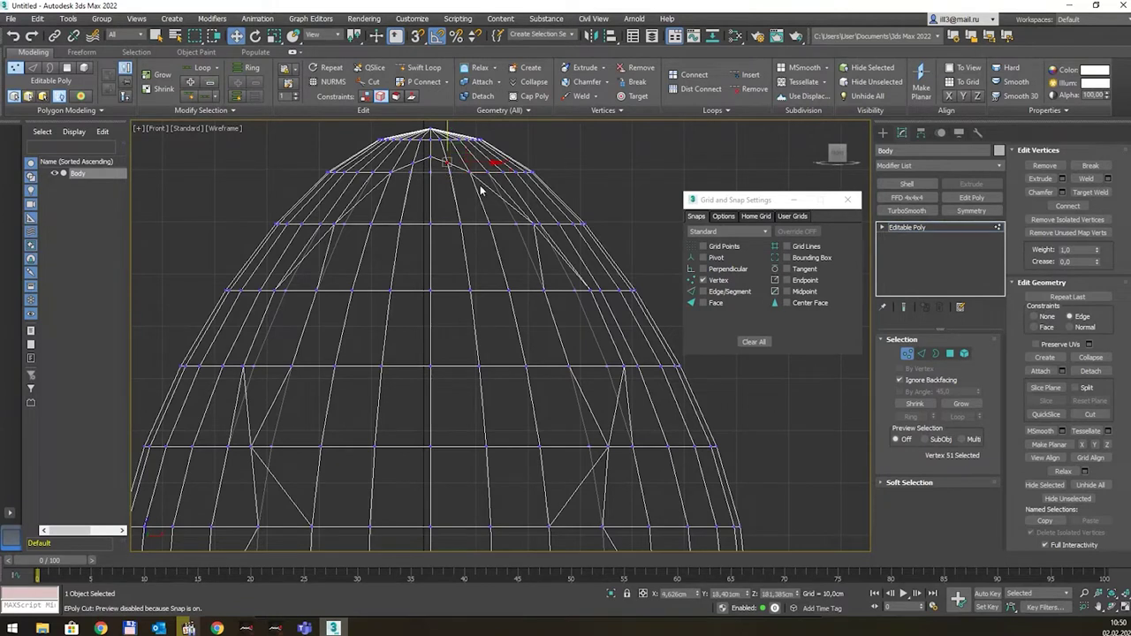
Step: Back at Polygon level, add the left-column and bottom-row polygons inside the C
{"action": "key", "text": "4"}
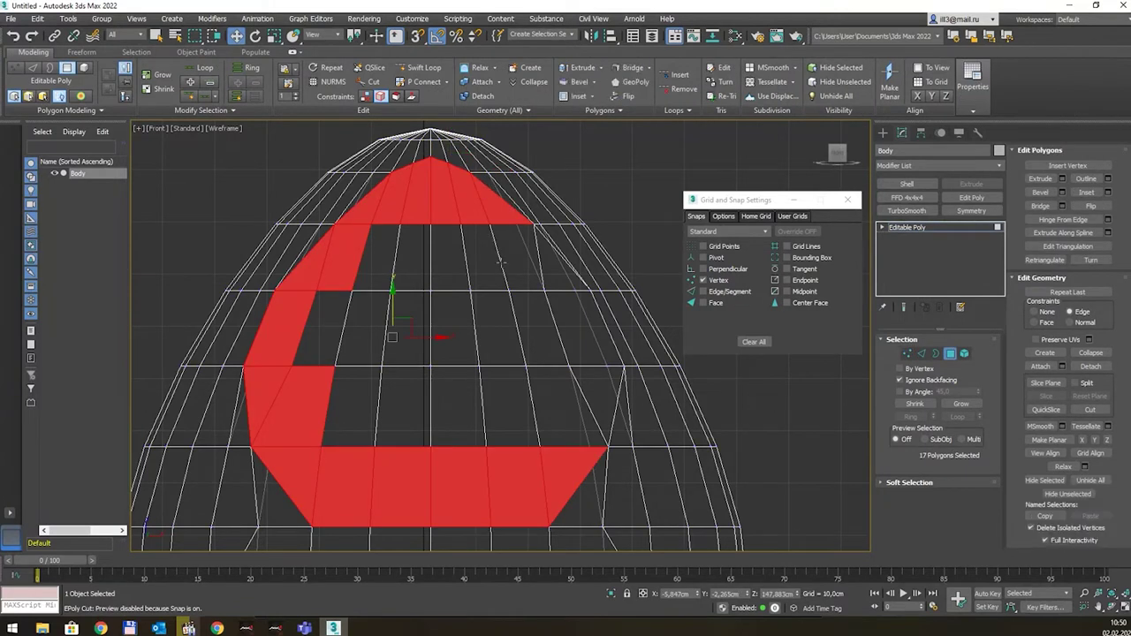
{"action": "key", "text": "q"}
{"action": "left_click", "coordinate": [382, 272], "text": "ctrl"}
{"action": "left_click", "coordinate": [354, 337], "text": "ctrl"}
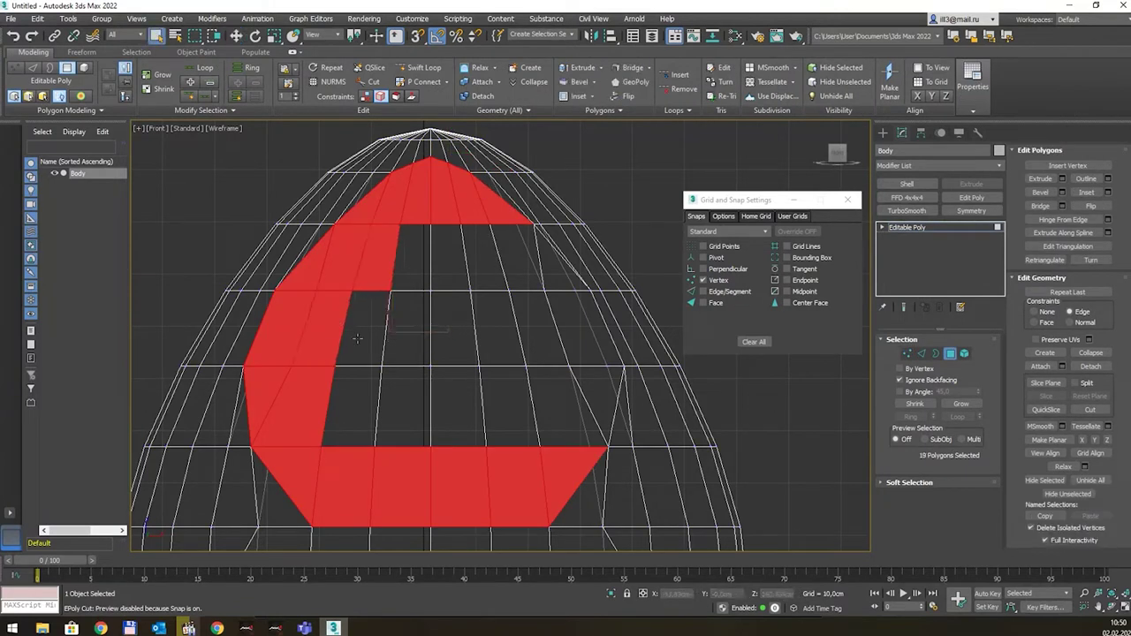
{"action": "left_click", "coordinate": [357, 339], "text": "ctrl"}
{"action": "left_click", "coordinate": [351, 407], "text": "ctrl"}
{"action": "left_click", "coordinate": [403, 407], "text": "ctrl"}
{"action": "left_click", "coordinate": [459, 407], "text": "ctrl"}
{"action": "left_click", "coordinate": [510, 407], "text": "ctrl"}
{"action": "left_click", "coordinate": [545, 408], "text": "ctrl"}
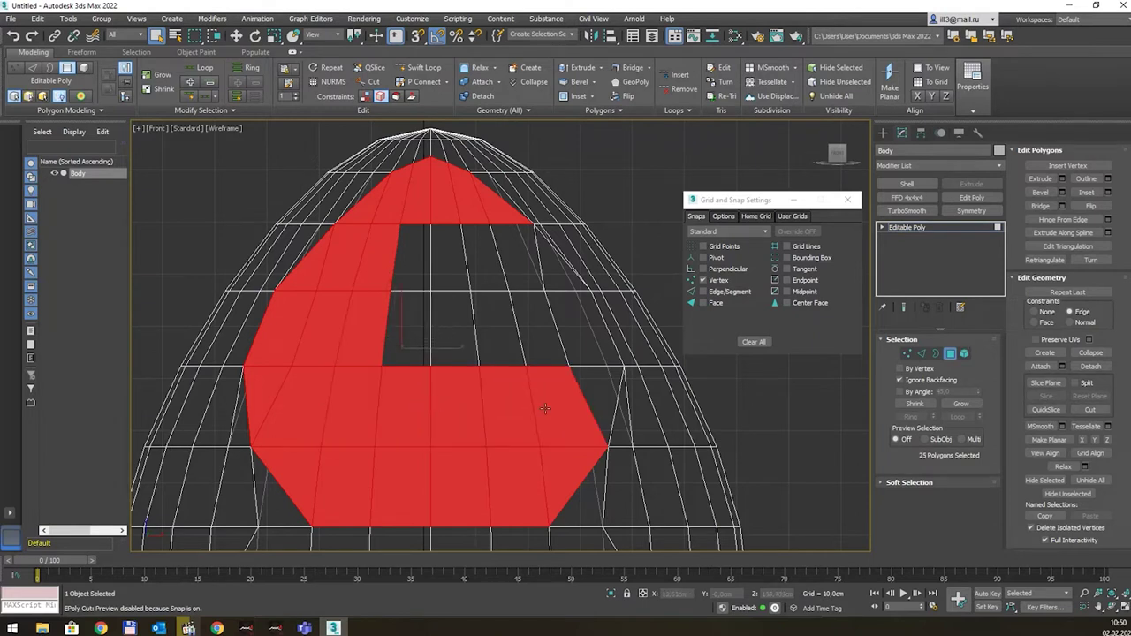
Step: Fill the right, upper-right and remaining gaps to 36 polygons, then view them in Perspective
{"action": "left_click", "coordinate": [592, 405], "text": "ctrl"}
{"action": "left_click", "coordinate": [590, 329], "text": "ctrl"}
{"action": "left_click", "coordinate": [548, 265], "text": "ctrl"}
{"action": "left_click", "coordinate": [520, 258], "text": "ctrl"}
{"action": "left_click", "coordinate": [478, 256], "text": "ctrl"}
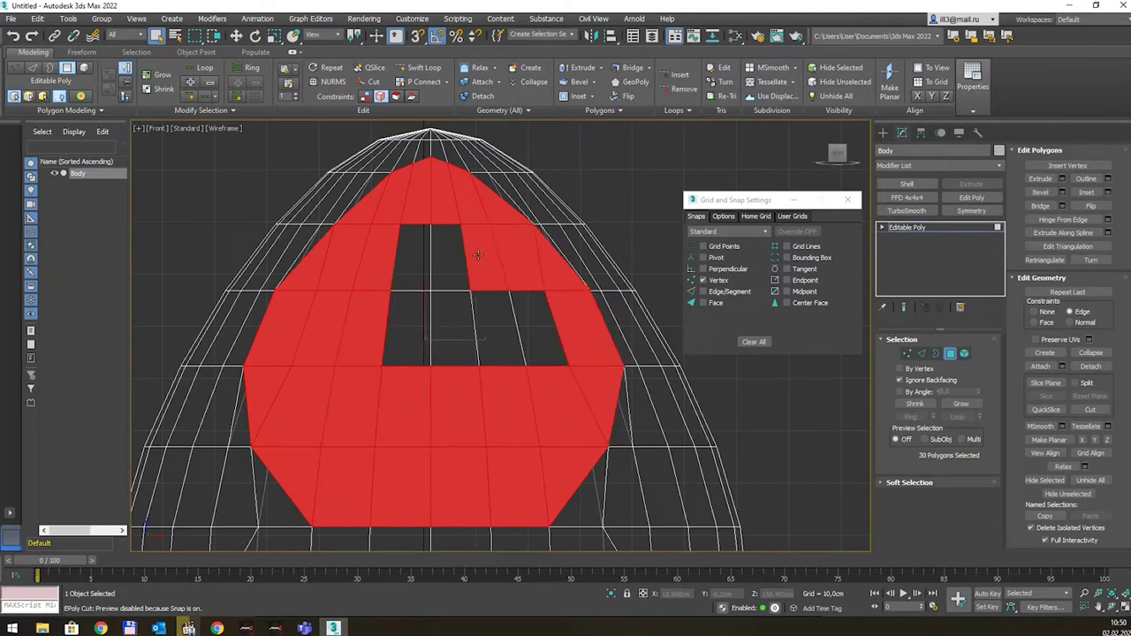
{"action": "left_click", "coordinate": [446, 257], "text": "ctrl"}
{"action": "left_click", "coordinate": [413, 256], "text": "ctrl"}
{"action": "left_click", "coordinate": [402, 316], "text": "ctrl"}
{"action": "left_click", "coordinate": [436, 321], "text": "ctrl"}
{"action": "left_click", "coordinate": [502, 330], "text": "ctrl"}
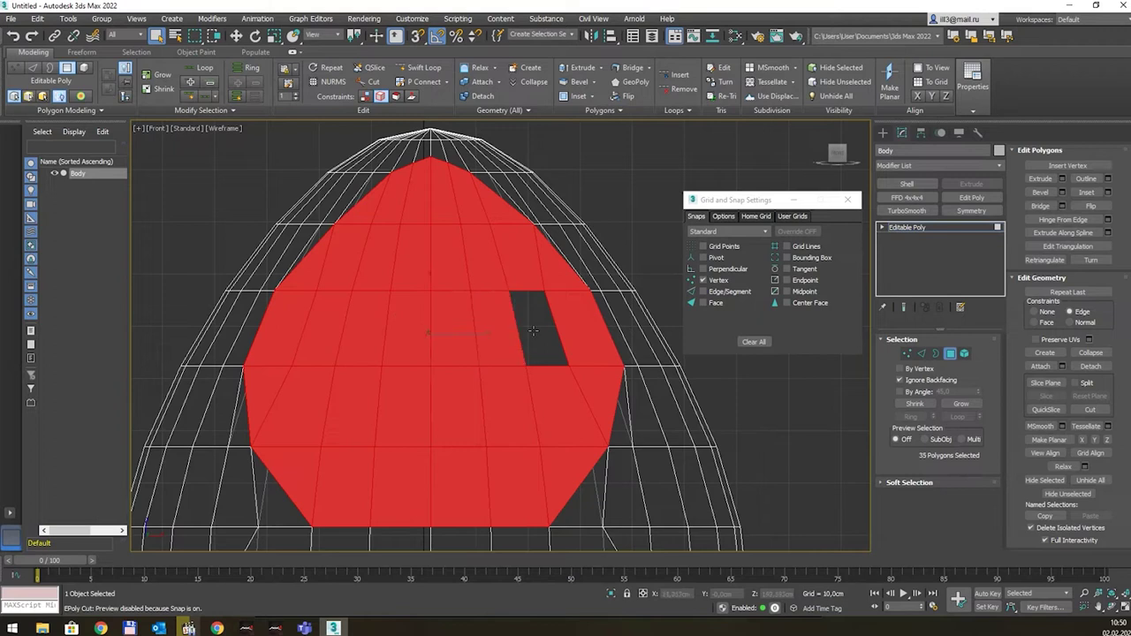
{"action": "left_click", "coordinate": [533, 331], "text": "ctrl"}
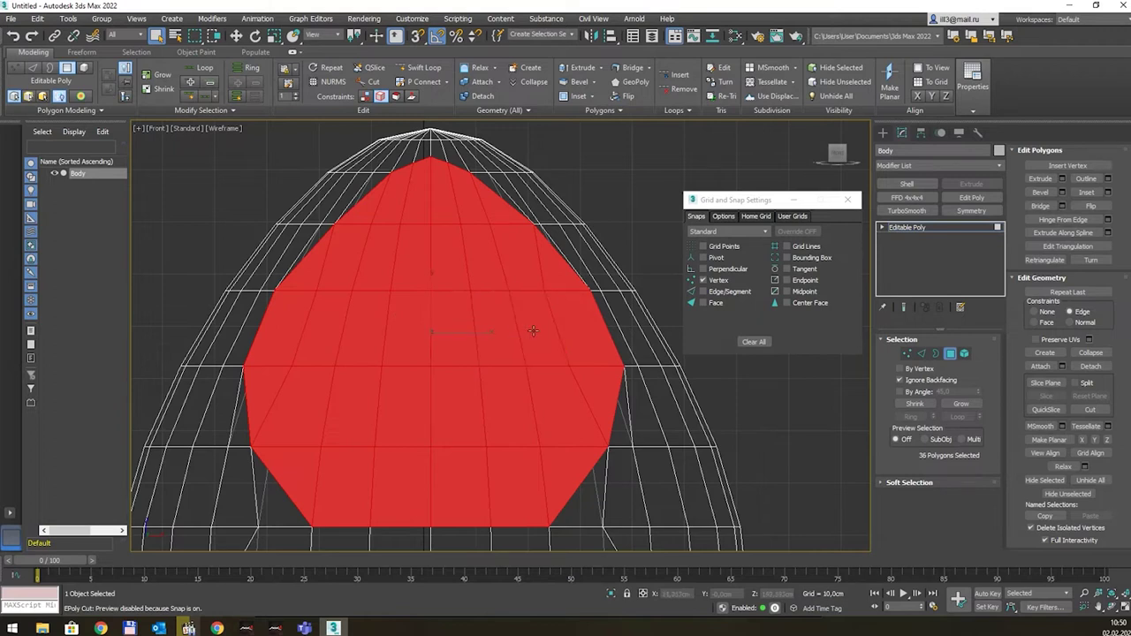
{"action": "key", "text": "p"}
{"action": "mouse_move", "coordinate": [522, 227]}
{"action": "middle_mouse_down", "text": "alt"}
{"action": "mouse_move", "coordinate": [561, 245]}
{"action": "mouse_move", "coordinate": [507, 292]}
{"action": "mouse_move", "coordinate": [420, 287]}
{"action": "mouse_move", "coordinate": [509, 301]}
{"action": "middle_mouse_up", "text": "alt"}
{"action": "scroll", "coordinate": [548, 239], "scroll_direction": "down", "scroll_amount": 4}
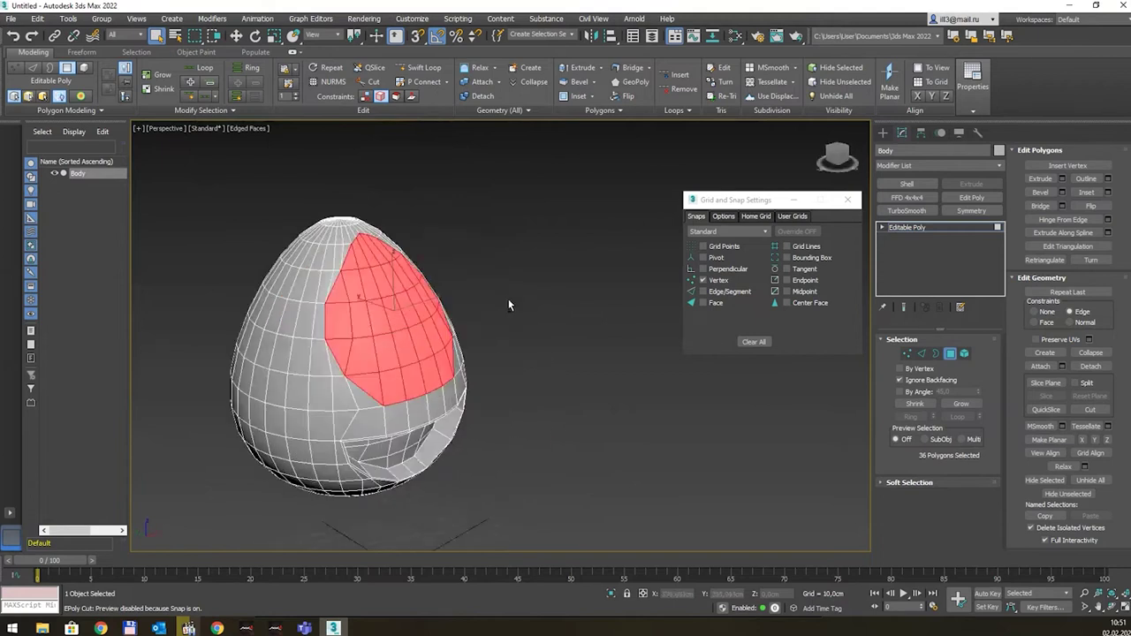
Step: Inset the 36 selected front polygons to create a thin rim
{"action": "left_click", "coordinate": [593, 97]}
{"action": "left_click", "coordinate": [584, 110]}
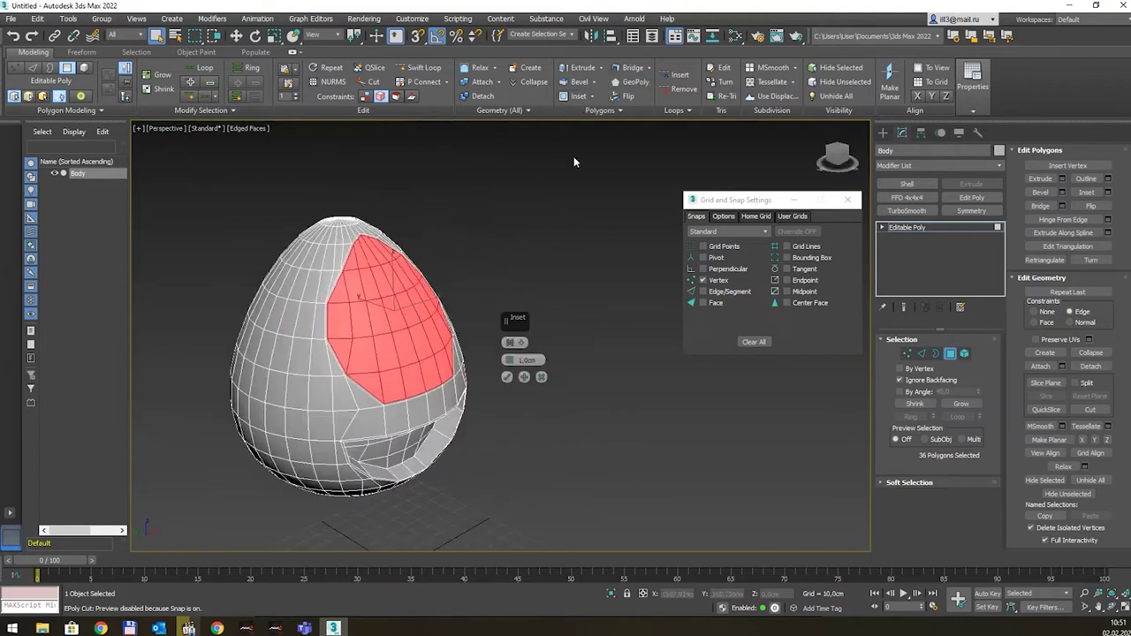
{"action": "left_click", "coordinate": [509, 378]}
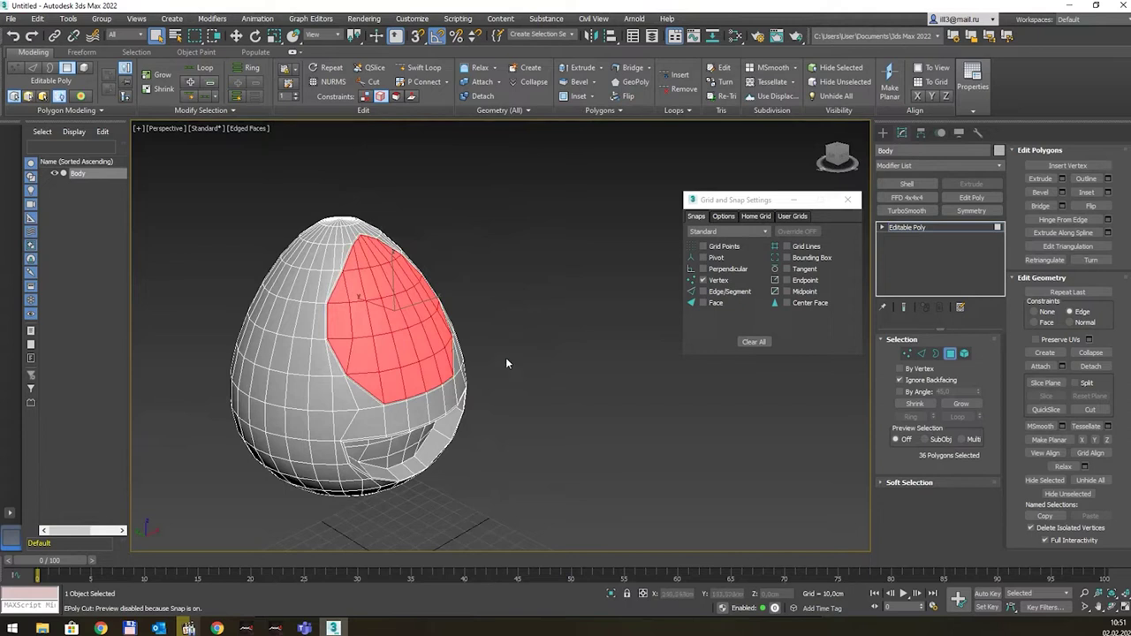
{"action": "middle_click_drag", "start_coordinate": [458, 341], "coordinate": [476, 325], "text": "alt"}
{"action": "scroll", "coordinate": [468, 327], "scroll_direction": "up", "scroll_amount": 3}
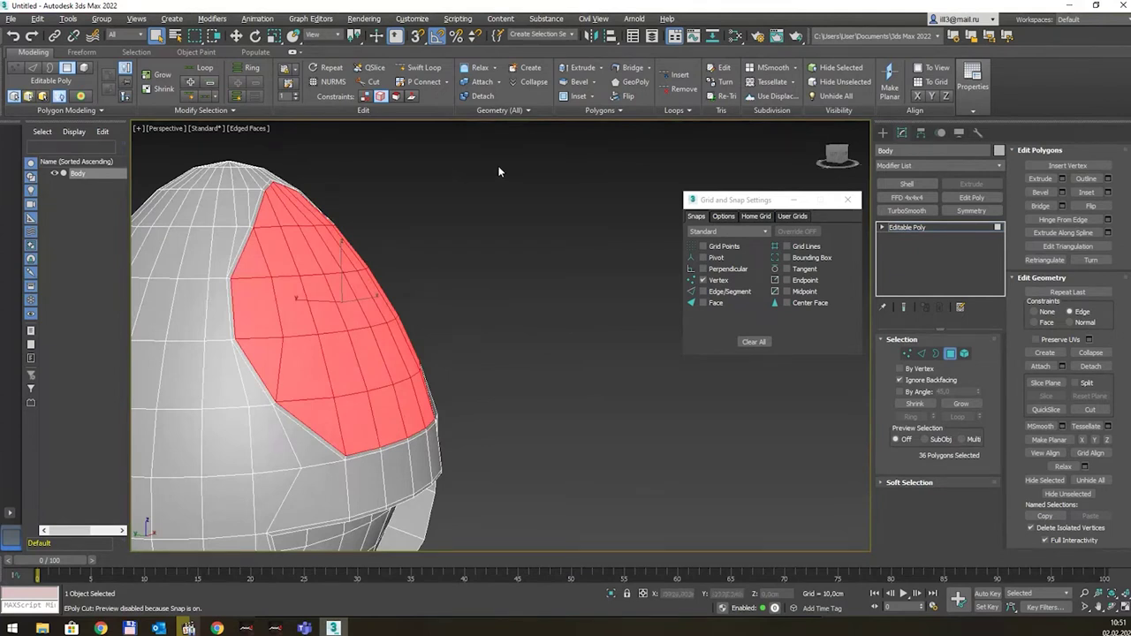
Step: Extrude the patch about -1.5 cm, then delete its polygons to open the face hole
{"action": "left_click", "coordinate": [596, 71]}
{"action": "left_click", "coordinate": [600, 68]}
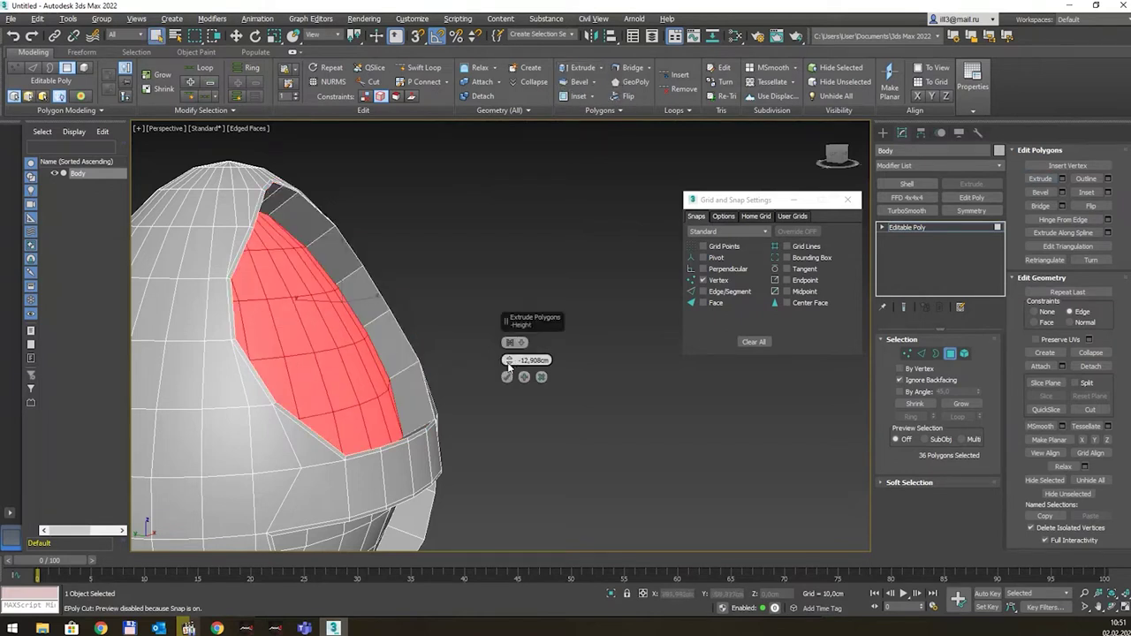
{"action": "left_click_drag", "start_coordinate": [509, 366], "coordinate": [510, 365]}
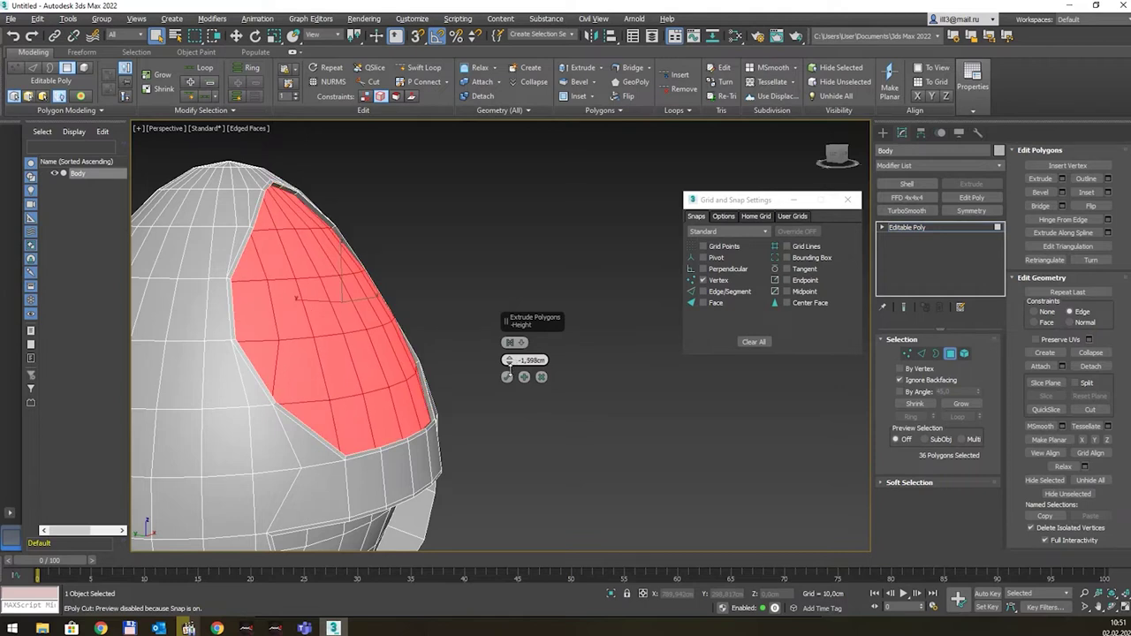
{"action": "left_click", "coordinate": [507, 376]}
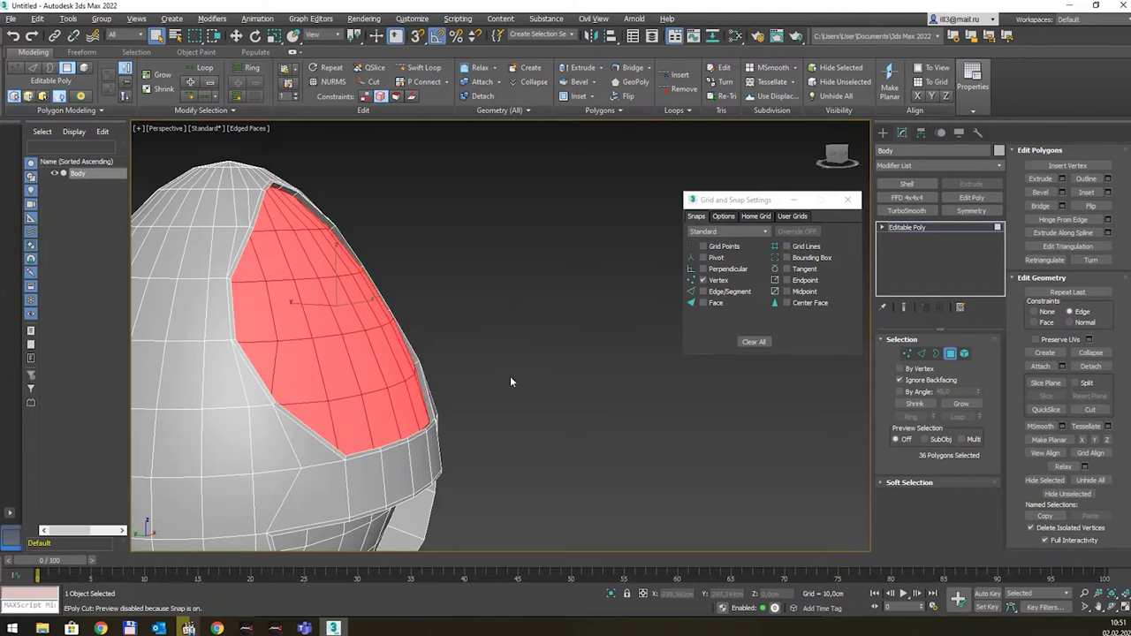
{"action": "key", "text": "Delete"}
{"action": "mouse_move", "coordinate": [534, 330]}
{"action": "middle_mouse_down", "text": "alt"}
{"action": "mouse_move", "coordinate": [495, 322]}
{"action": "mouse_move", "coordinate": [457, 291]}
{"action": "mouse_move", "coordinate": [473, 285]}
{"action": "mouse_move", "coordinate": [463, 281]}
{"action": "mouse_move", "coordinate": [475, 267]}
{"action": "mouse_move", "coordinate": [472, 287]}
{"action": "middle_mouse_up", "text": "alt"}
{"action": "scroll", "coordinate": [482, 322], "scroll_direction": "down", "scroll_amount": 3}
Step: Inspect the opening, close Grid and Snap Settings, and return Body to object level
{"action": "left_click", "coordinate": [218, 628]}
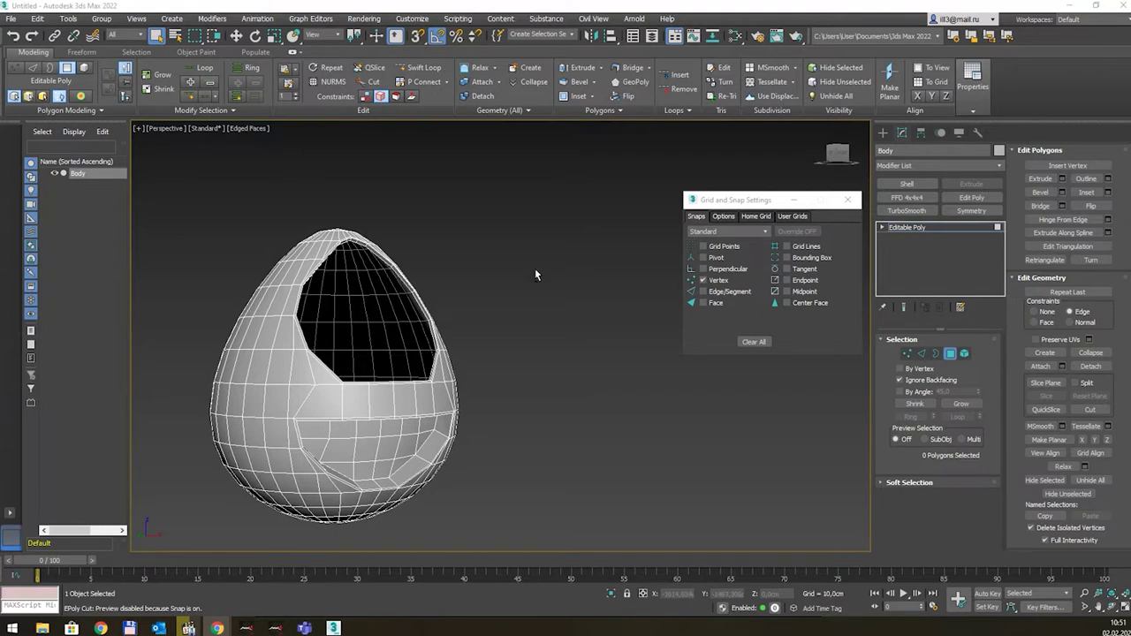
{"action": "mouse_move", "coordinate": [535, 275]}
{"action": "middle_mouse_down", "text": "alt"}
{"action": "mouse_move", "coordinate": [416, 285]}
{"action": "mouse_move", "coordinate": [528, 278]}
{"action": "middle_mouse_up", "text": "alt"}
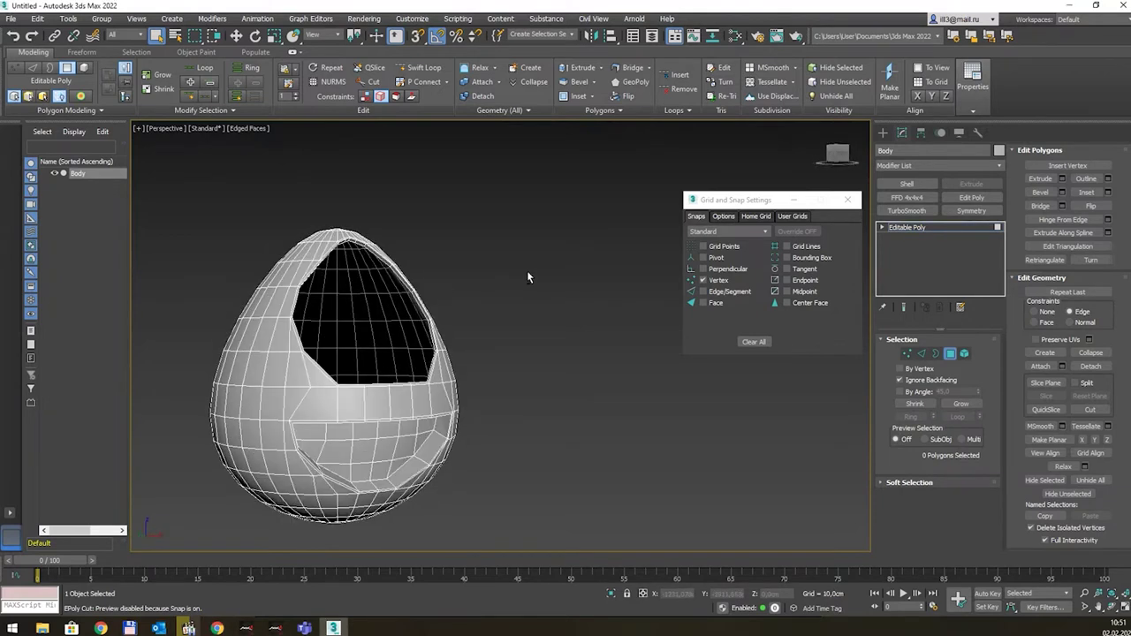
{"action": "mouse_move", "coordinate": [448, 313]}
{"action": "middle_mouse_down", "text": "alt"}
{"action": "mouse_move", "coordinate": [467, 291]}
{"action": "mouse_move", "coordinate": [542, 289]}
{"action": "middle_mouse_up", "text": "alt"}
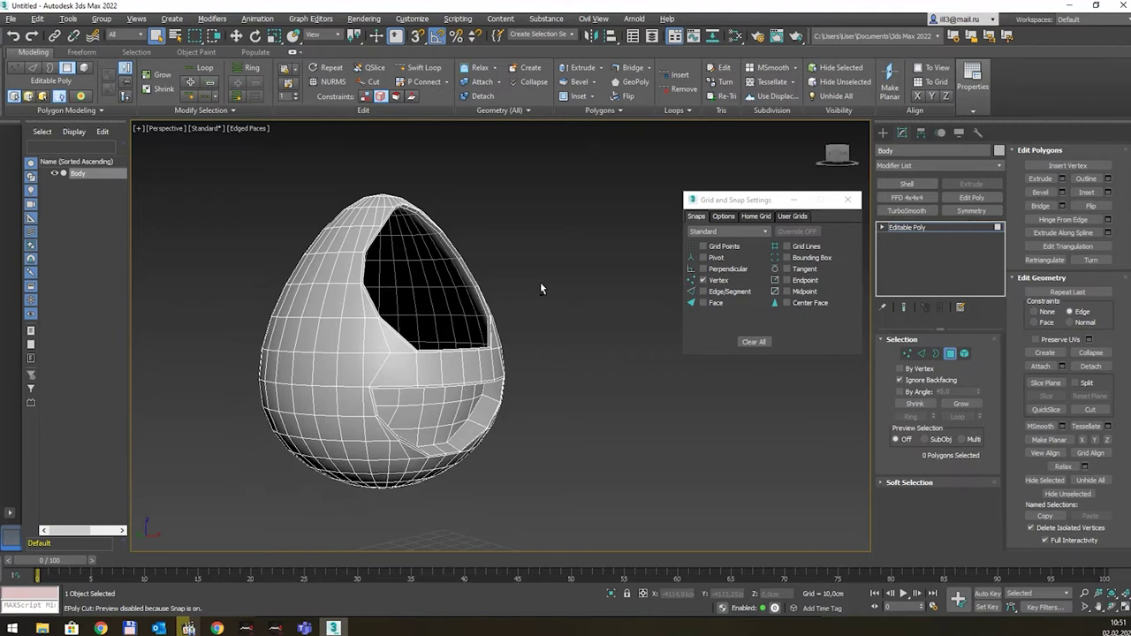
{"action": "mouse_move", "coordinate": [541, 287]}
{"action": "middle_mouse_down", "text": "alt"}
{"action": "mouse_move", "coordinate": [512, 287]}
{"action": "mouse_move", "coordinate": [534, 293]}
{"action": "middle_mouse_up", "text": "alt"}
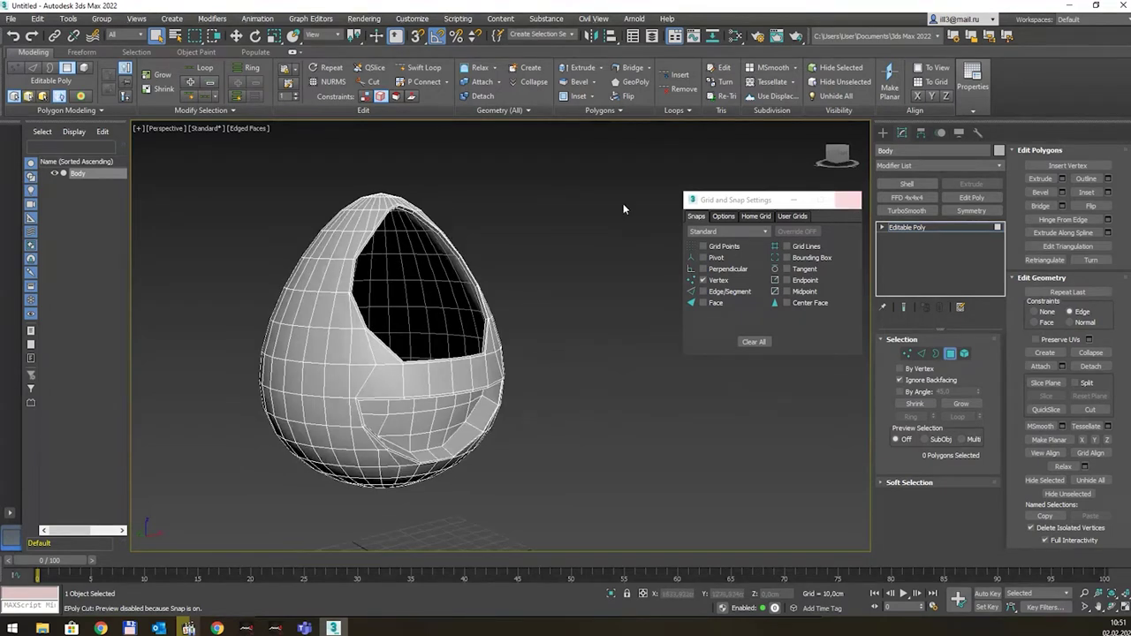
{"action": "left_click", "coordinate": [849, 201]}
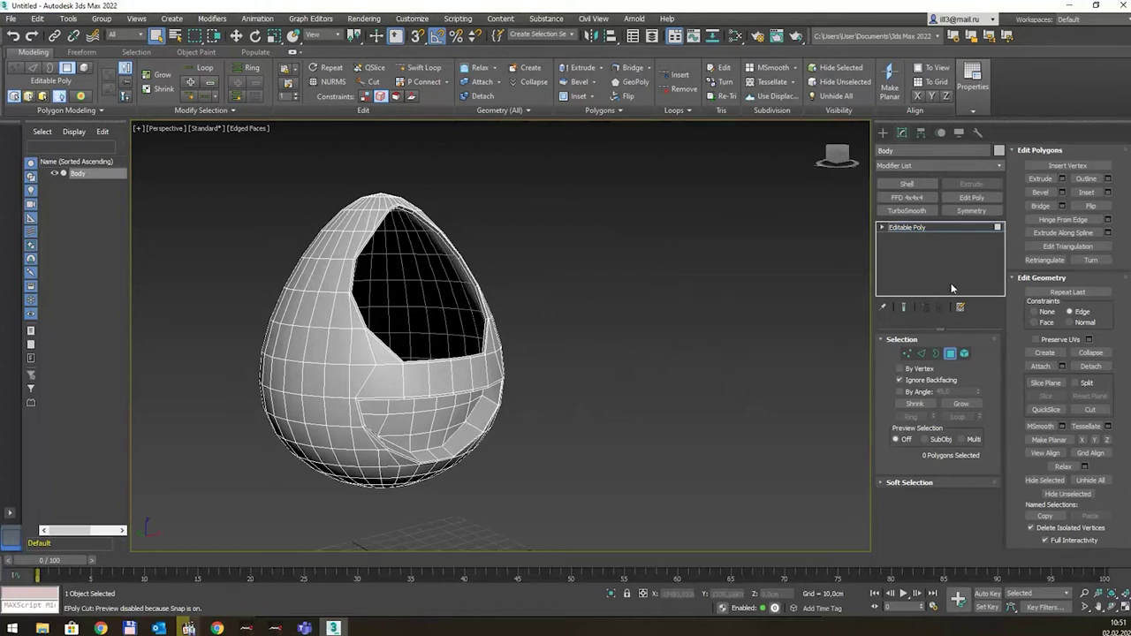
{"action": "left_click", "coordinate": [950, 354]}
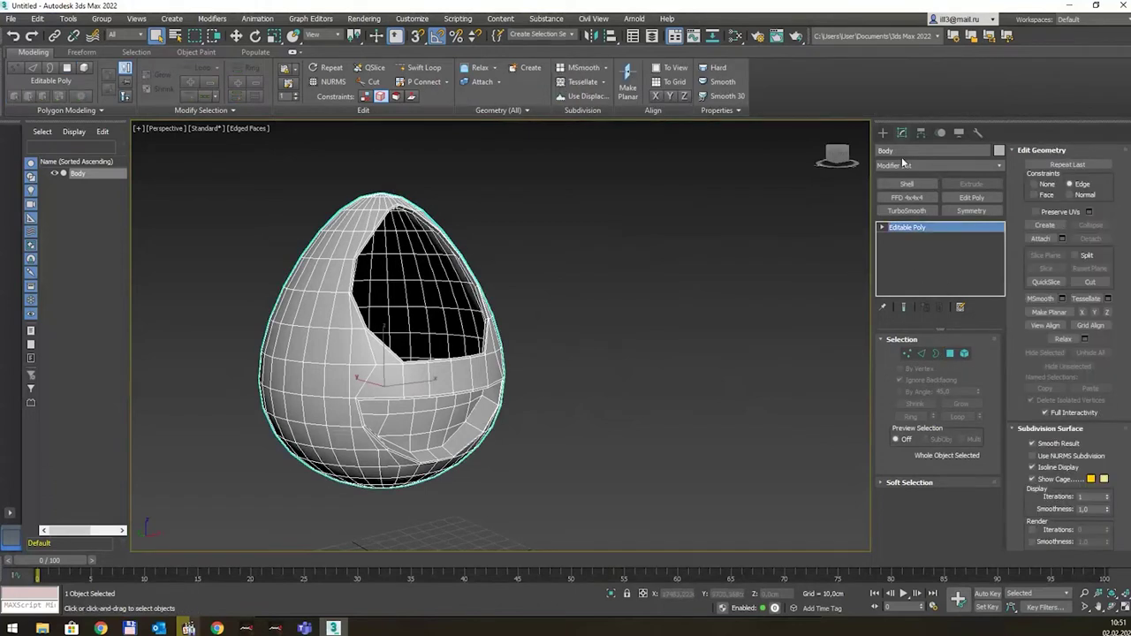
Step: Create a sphere beside the egg and centre it on the Body with Align
{"action": "left_click", "coordinate": [883, 133]}
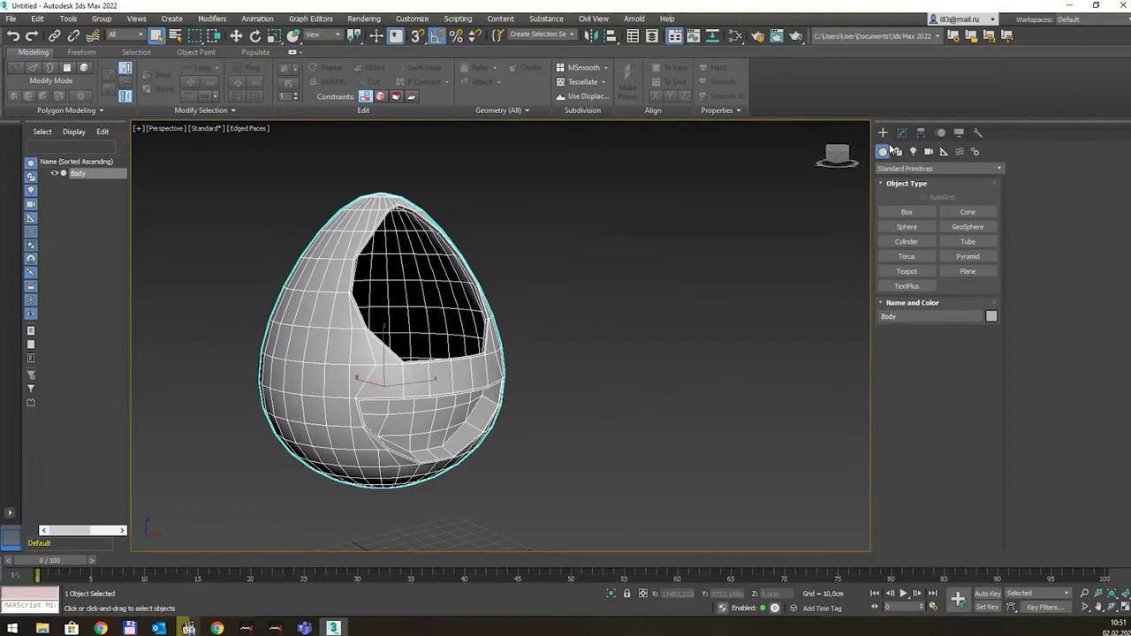
{"action": "left_click", "coordinate": [910, 227]}
{"action": "left_click_drag", "start_coordinate": [640, 434], "coordinate": [661, 443]}
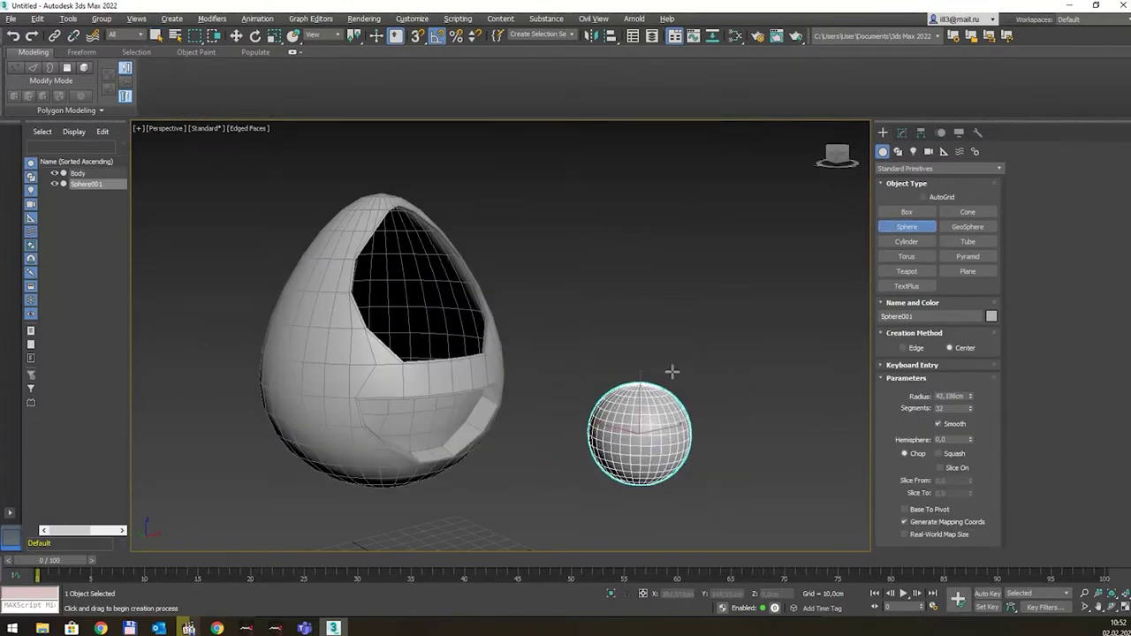
{"action": "middle_click_drag", "start_coordinate": [675, 371], "coordinate": [619, 371], "text": "alt"}
{"action": "key", "text": "alt+a"}
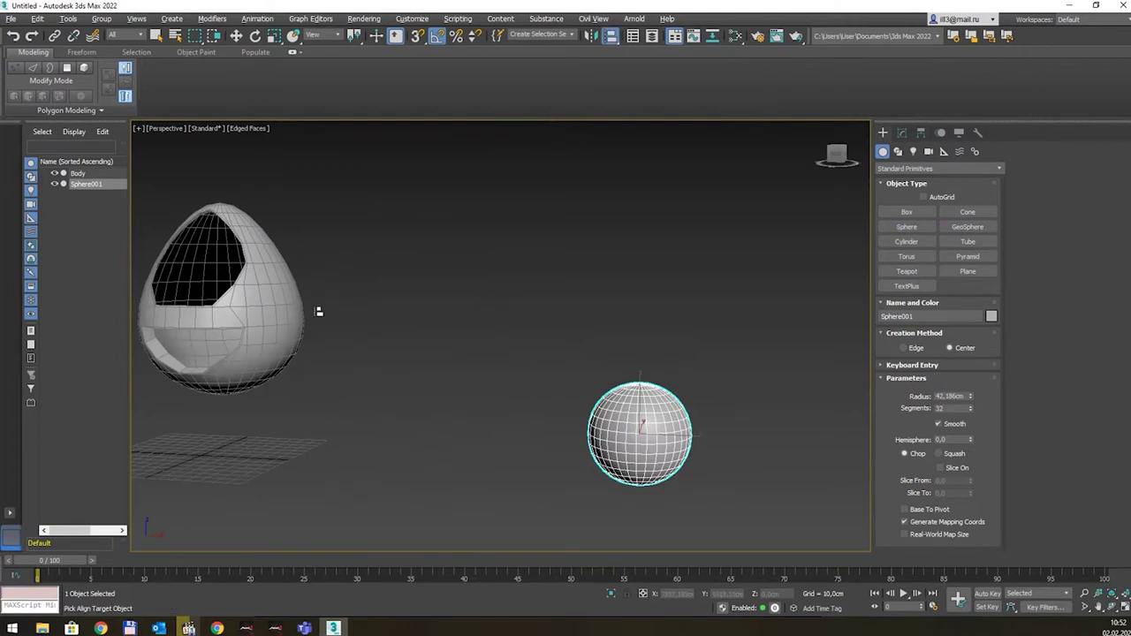
{"action": "left_click", "coordinate": [288, 310]}
{"action": "left_click", "coordinate": [566, 411]}
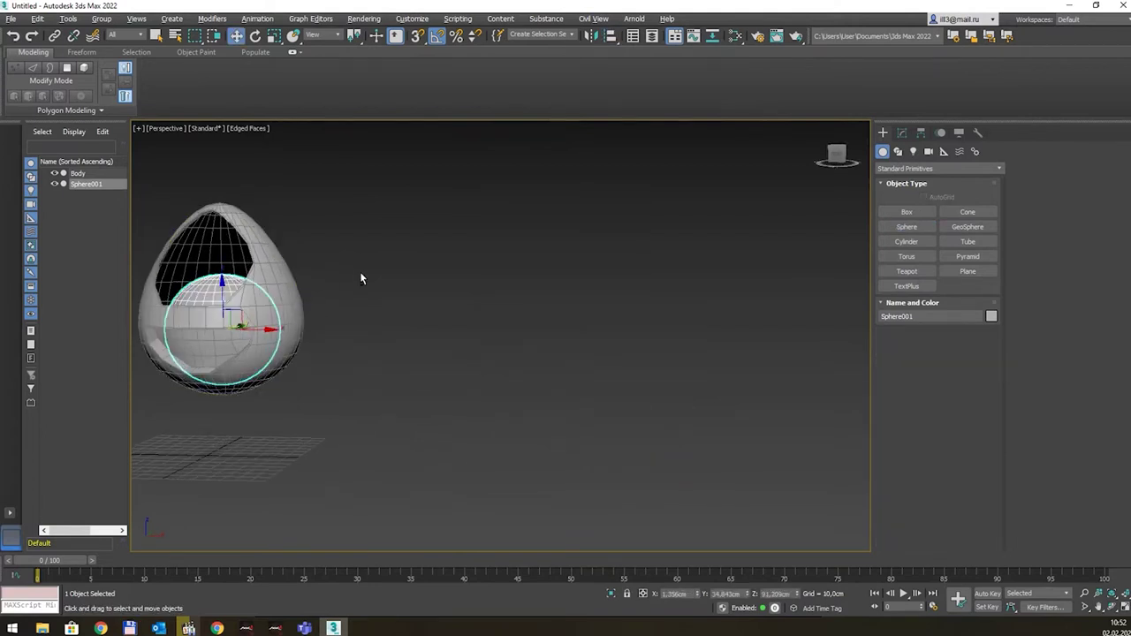
Step: Raise the sphere inside the egg in Front view, then shift it toward the opening in Left view
{"action": "middle_click_drag", "start_coordinate": [360, 278], "coordinate": [433, 283], "text": "alt"}
{"action": "key", "text": "f"}
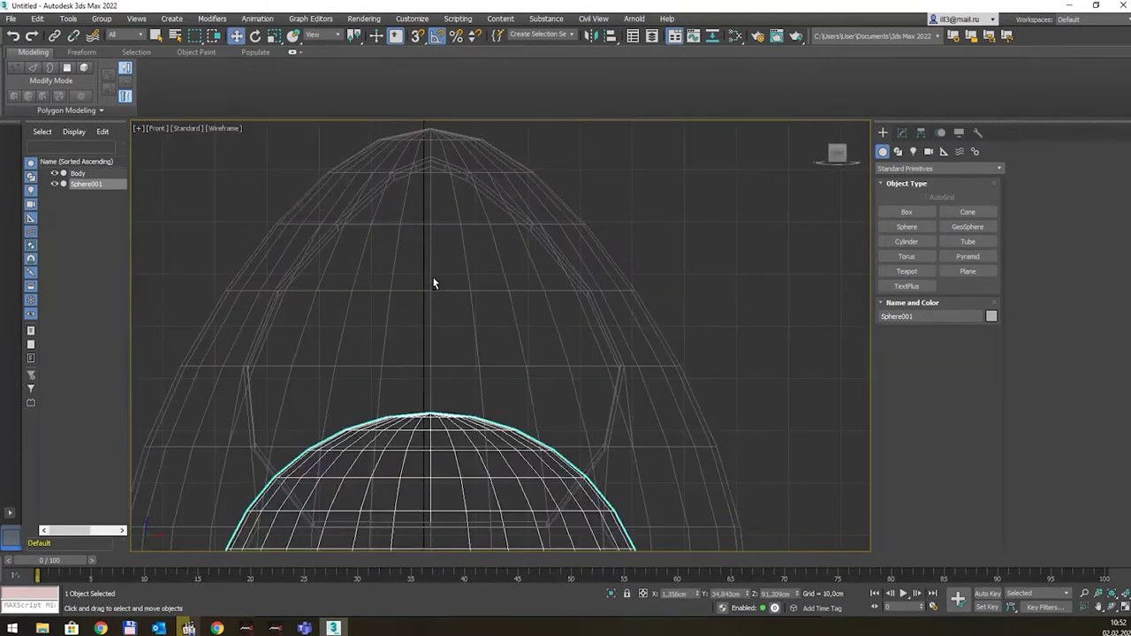
{"action": "scroll", "coordinate": [434, 283], "scroll_direction": "down", "scroll_amount": 3}
{"action": "scroll", "coordinate": [434, 283], "scroll_direction": "down", "scroll_amount": 3}
{"action": "left_click_drag", "start_coordinate": [446, 427], "coordinate": [454, 336]}
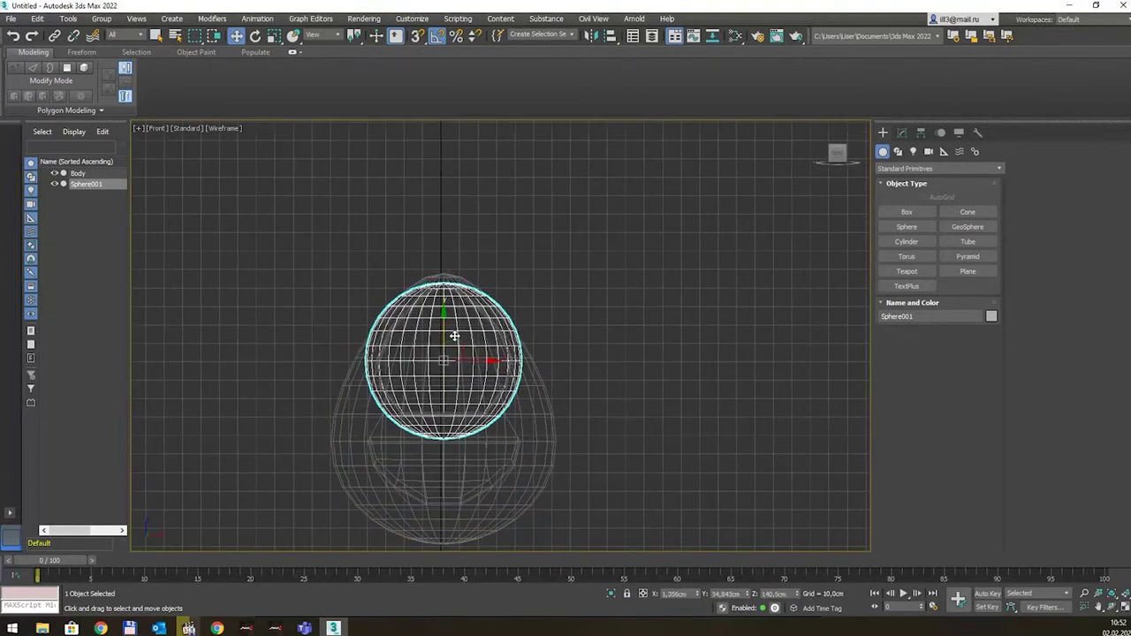
{"action": "key", "text": "l"}
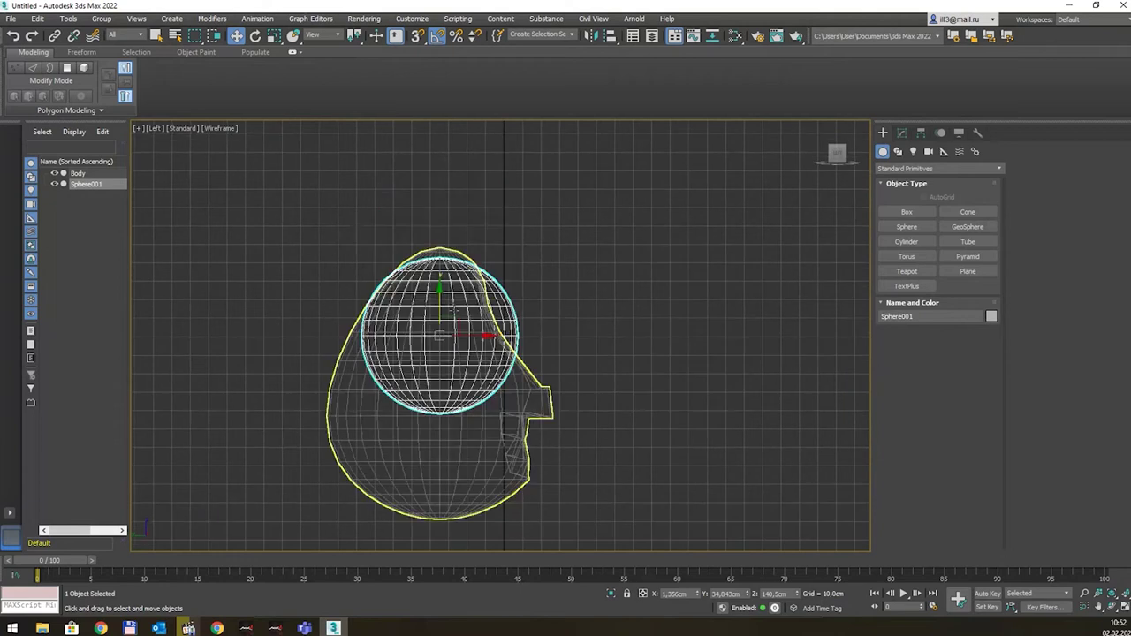
{"action": "mouse_move", "coordinate": [486, 337]}
{"action": "left_mouse_down"}
{"action": "mouse_move", "coordinate": [502, 337]}
{"action": "mouse_move", "coordinate": [475, 324]}
{"action": "mouse_move", "coordinate": [438, 342]}
{"action": "mouse_move", "coordinate": [482, 333]}
{"action": "left_mouse_up"}
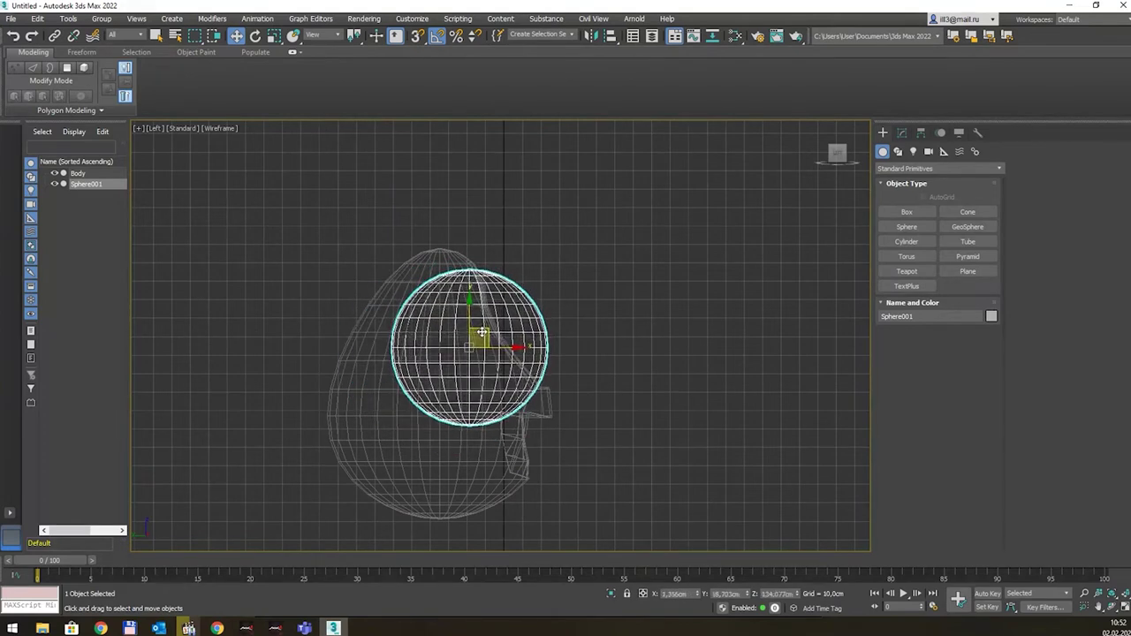
Step: Add an FFD 4x4x4 modifier to the sphere and pull its upper-right control points down-left
{"action": "left_click", "coordinate": [902, 133]}
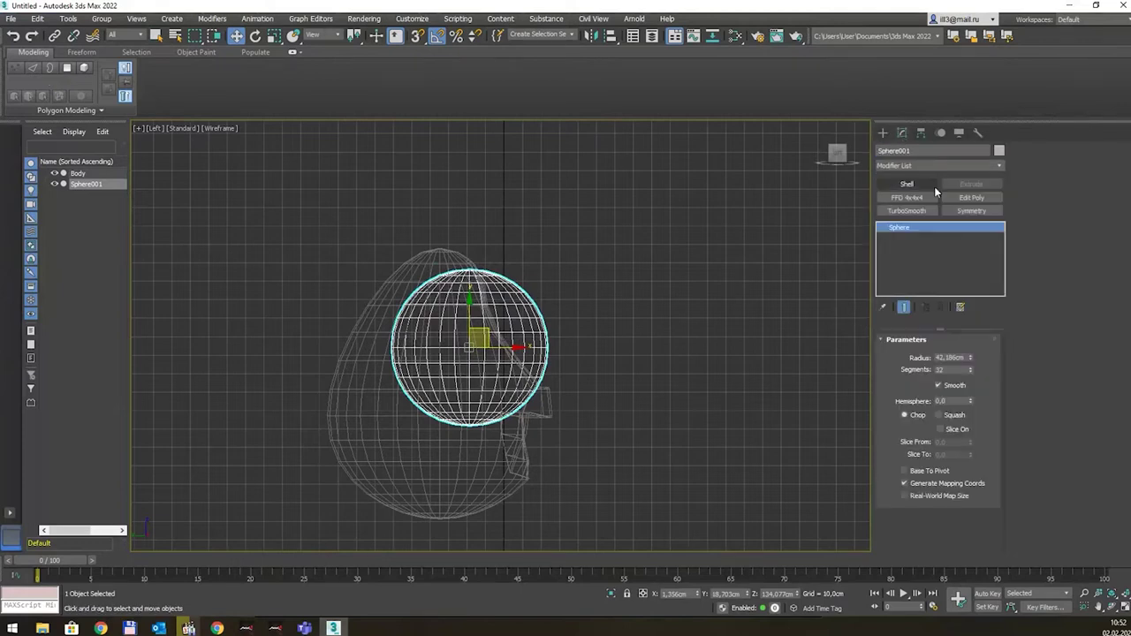
{"action": "left_click", "coordinate": [908, 198]}
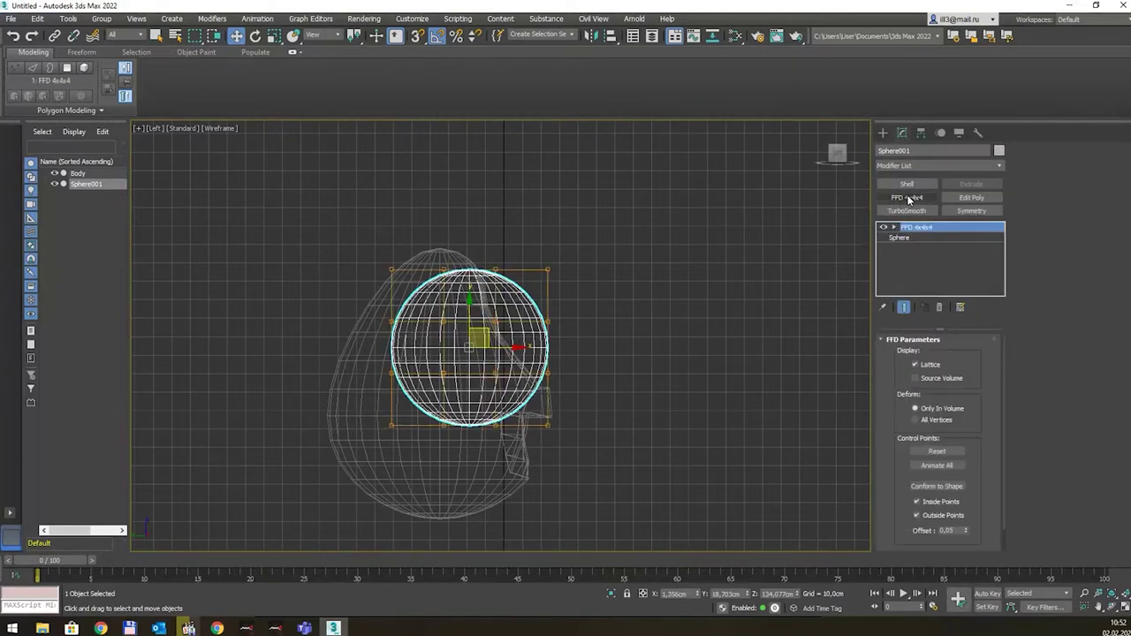
{"action": "left_click", "coordinate": [778, 221]}
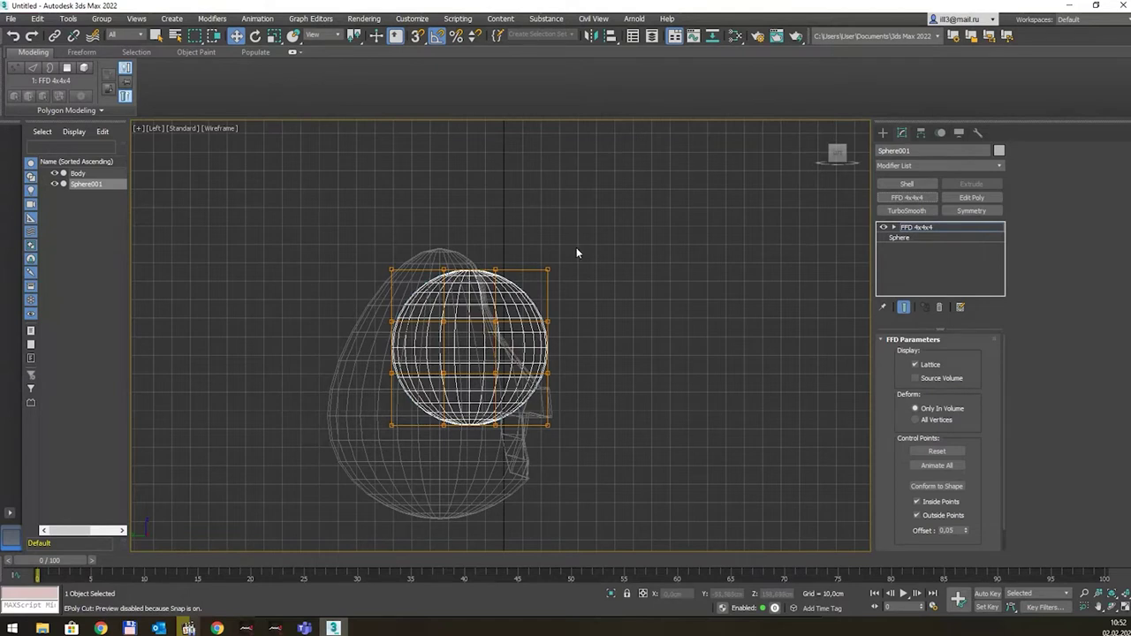
{"action": "left_click", "coordinate": [545, 294]}
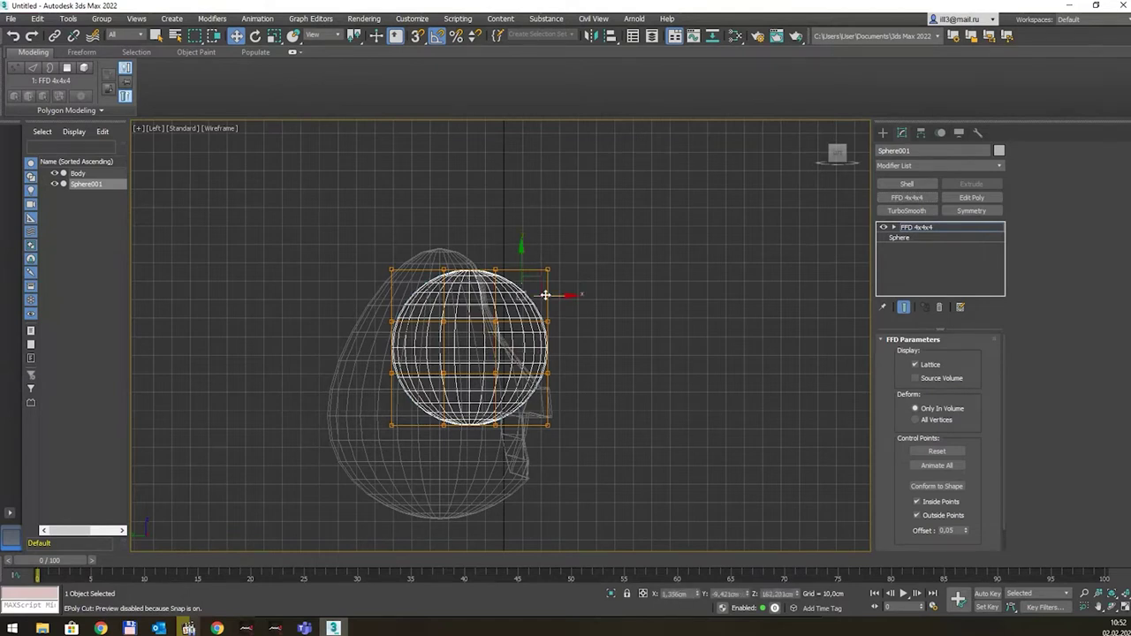
{"action": "left_click_drag", "start_coordinate": [534, 287], "coordinate": [515, 313]}
{"action": "mouse_move", "coordinate": [597, 459]}
{"action": "left_mouse_down"}
{"action": "mouse_move", "coordinate": [508, 380]}
{"action": "mouse_move", "coordinate": [536, 402]}
{"action": "left_mouse_up"}
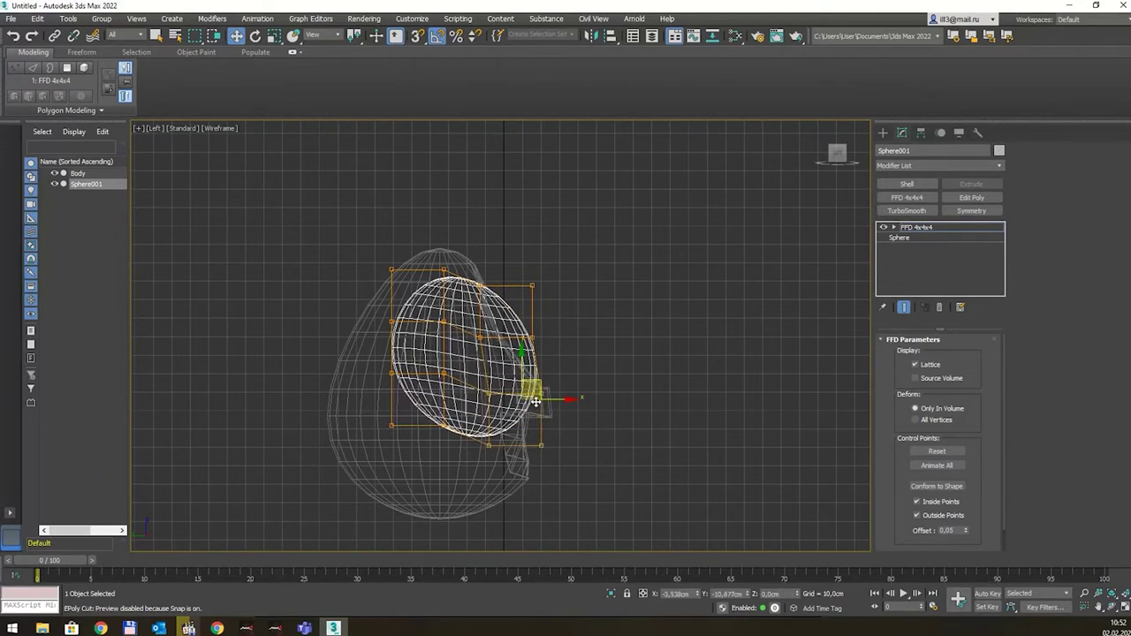
Step: In Perspective, push the lattice's right-side control points outward to bulge the sphere
{"action": "key", "text": "p"}
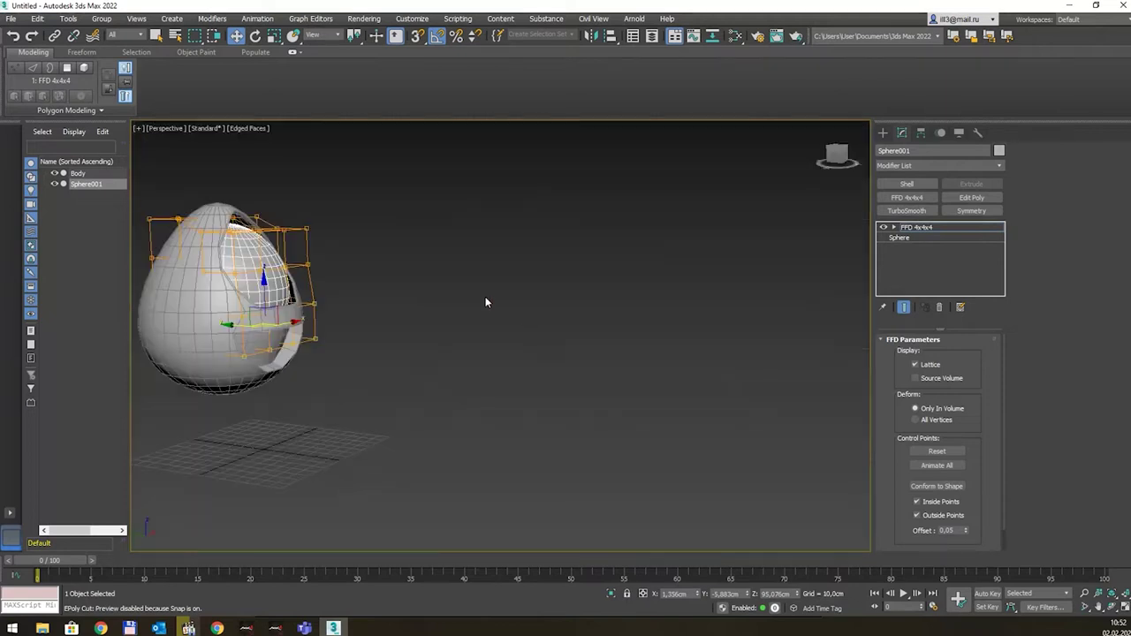
{"action": "mouse_move", "coordinate": [486, 302]}
{"action": "middle_mouse_down", "text": "alt"}
{"action": "mouse_move", "coordinate": [383, 248]}
{"action": "mouse_move", "coordinate": [450, 248]}
{"action": "mouse_move", "coordinate": [417, 252]}
{"action": "mouse_move", "coordinate": [495, 281]}
{"action": "mouse_move", "coordinate": [480, 277]}
{"action": "middle_mouse_up", "text": "alt"}
{"action": "left_click_drag", "start_coordinate": [289, 232], "coordinate": [435, 296]}
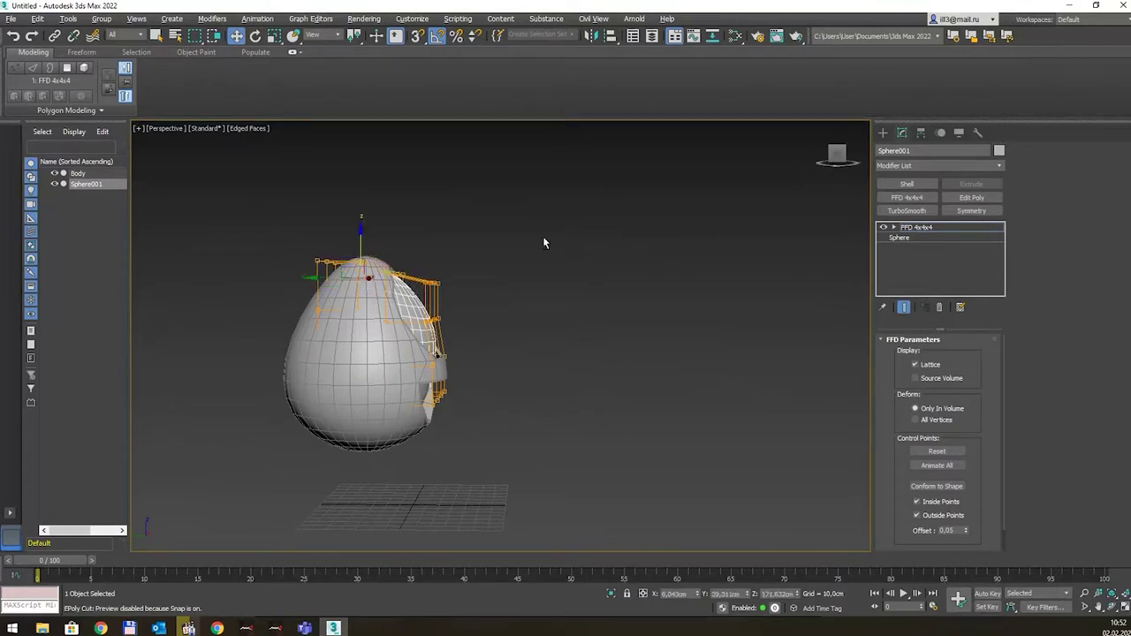
{"action": "mouse_move", "coordinate": [543, 236]}
{"action": "middle_mouse_down", "text": "alt"}
{"action": "mouse_move", "coordinate": [421, 250]}
{"action": "mouse_move", "coordinate": [535, 257]}
{"action": "middle_mouse_up", "text": "alt"}
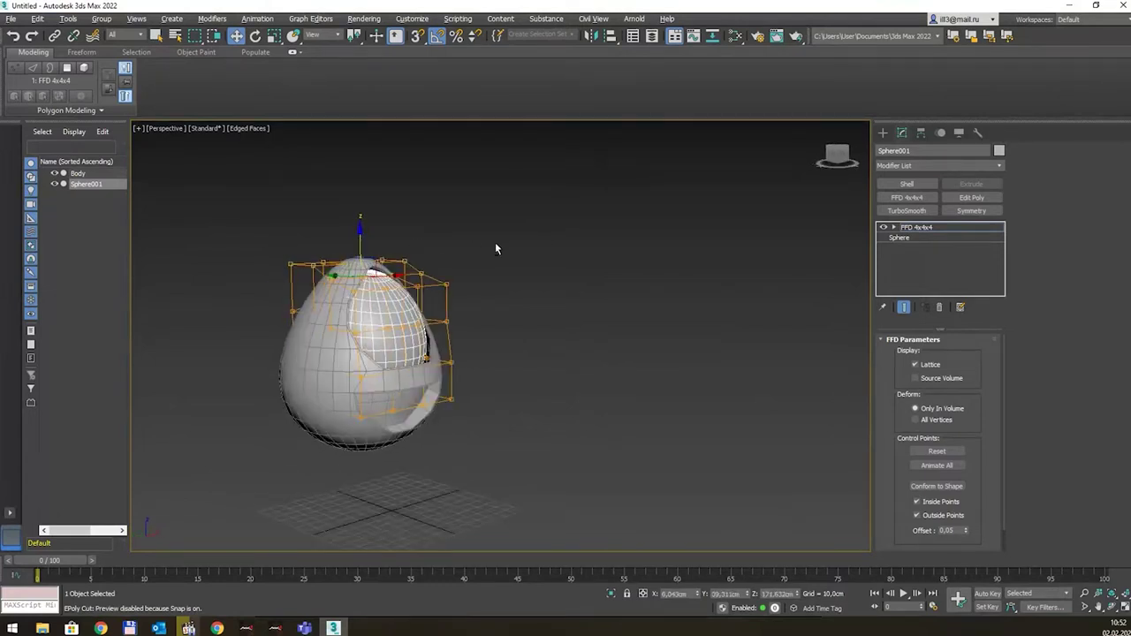
{"action": "mouse_move", "coordinate": [506, 333]}
{"action": "middle_mouse_down", "text": "alt"}
{"action": "mouse_move", "coordinate": [517, 318]}
{"action": "mouse_move", "coordinate": [450, 343]}
{"action": "middle_mouse_up", "text": "alt"}
{"action": "scroll", "coordinate": [460, 331], "scroll_direction": "up", "scroll_amount": 3}
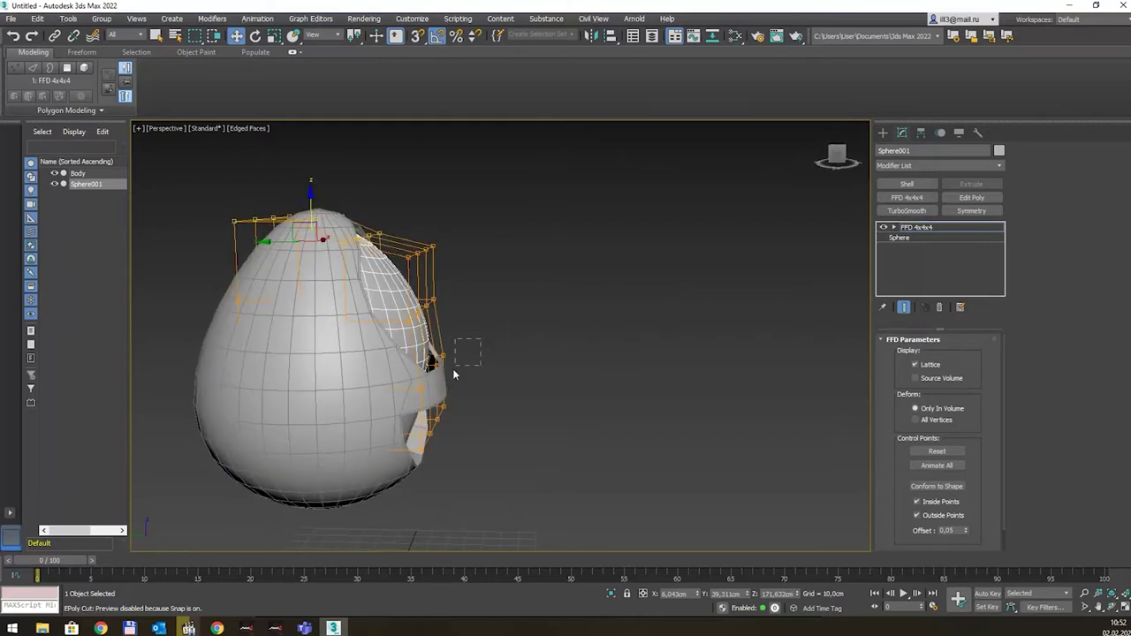
{"action": "left_click_drag", "start_coordinate": [386, 409], "coordinate": [386, 410]}
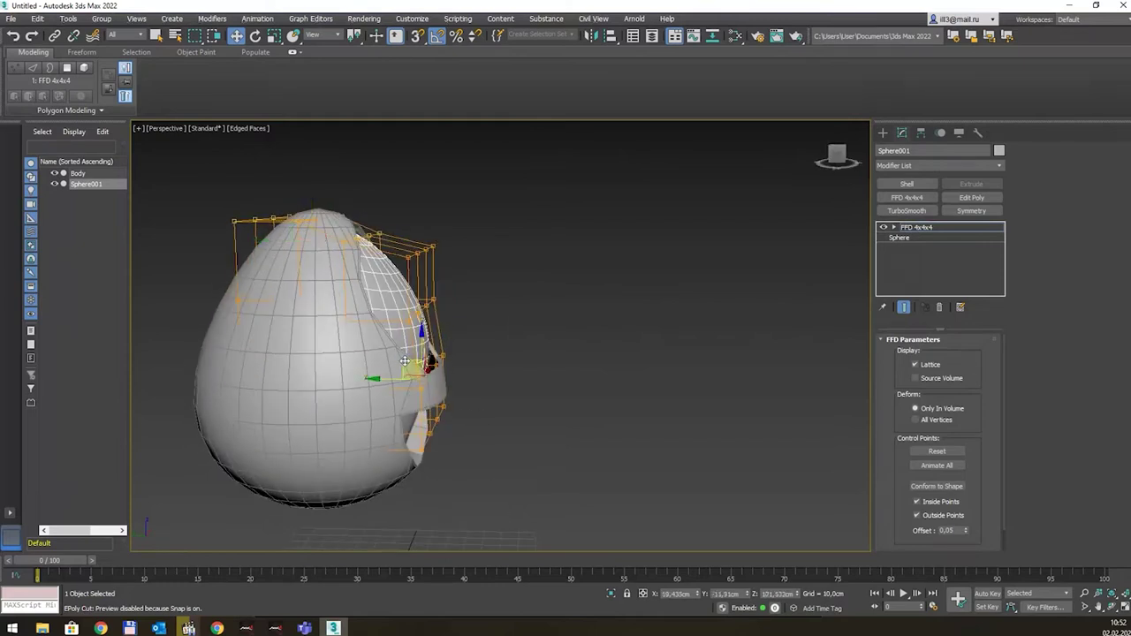
{"action": "left_click_drag", "start_coordinate": [408, 360], "coordinate": [426, 361]}
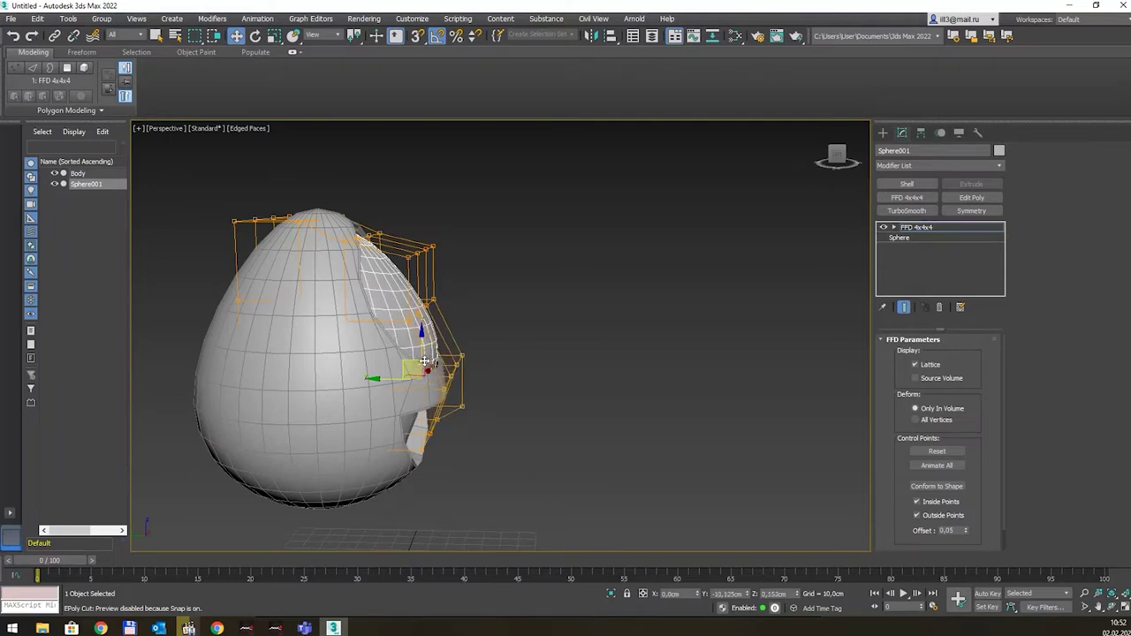
Step: Adjust the top and right-side control points so the sphere fits the face opening
{"action": "mouse_move", "coordinate": [592, 291]}
{"action": "middle_mouse_down", "text": "alt"}
{"action": "mouse_move", "coordinate": [505, 301]}
{"action": "mouse_move", "coordinate": [545, 292]}
{"action": "mouse_move", "coordinate": [458, 227]}
{"action": "mouse_move", "coordinate": [332, 278]}
{"action": "middle_mouse_up", "text": "alt"}
{"action": "left_click", "coordinate": [377, 217]}
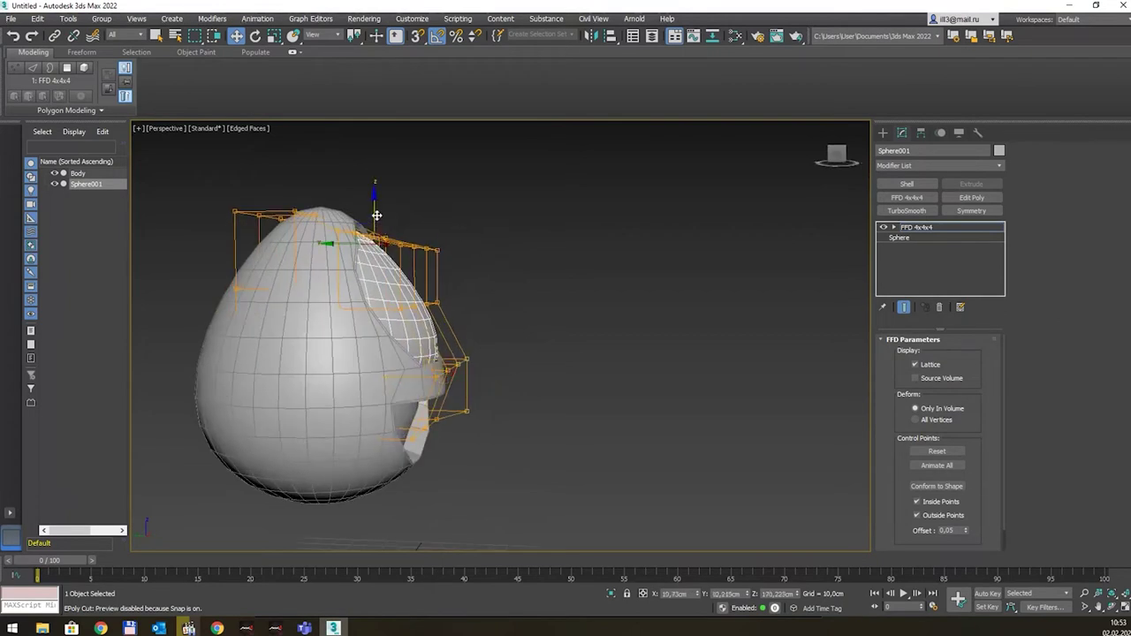
{"action": "left_click_drag", "start_coordinate": [377, 215], "coordinate": [412, 242]}
{"action": "middle_click_drag", "start_coordinate": [414, 244], "coordinate": [427, 257], "text": "alt"}
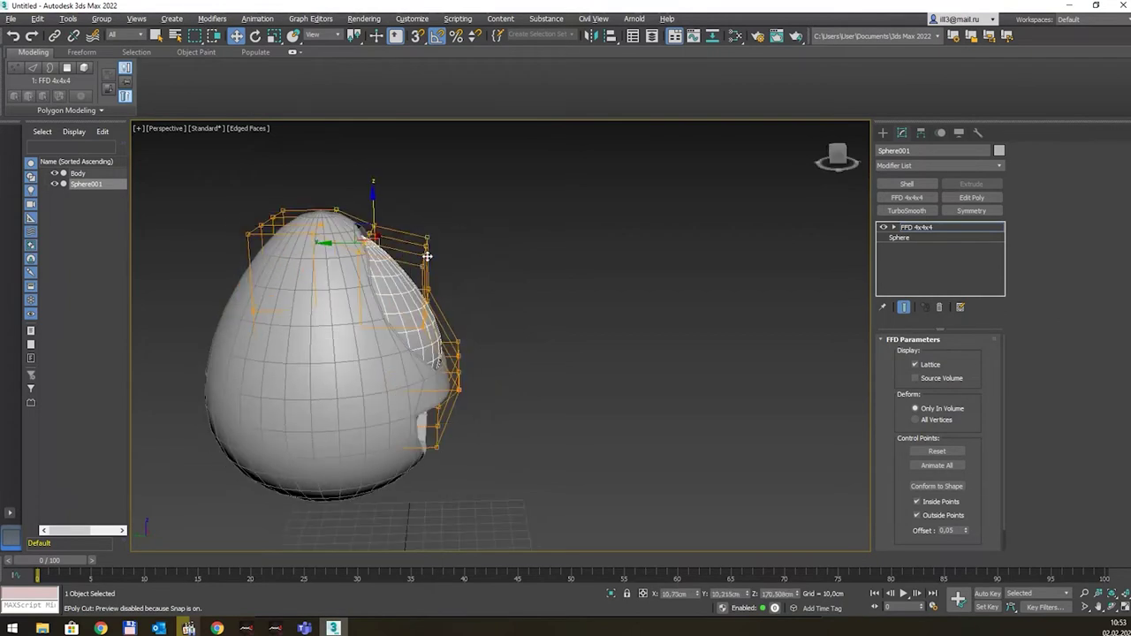
{"action": "left_click_drag", "start_coordinate": [358, 237], "coordinate": [356, 236]}
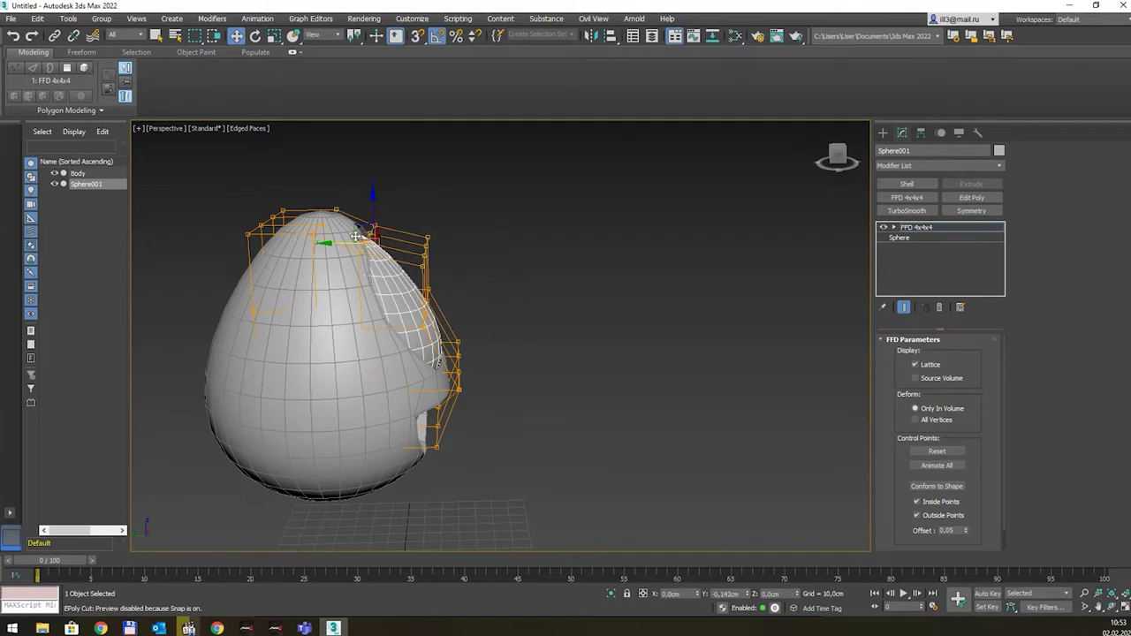
{"action": "mouse_move", "coordinate": [517, 215]}
{"action": "left_mouse_down"}
{"action": "mouse_move", "coordinate": [430, 291]}
{"action": "mouse_move", "coordinate": [405, 221]}
{"action": "left_mouse_up"}
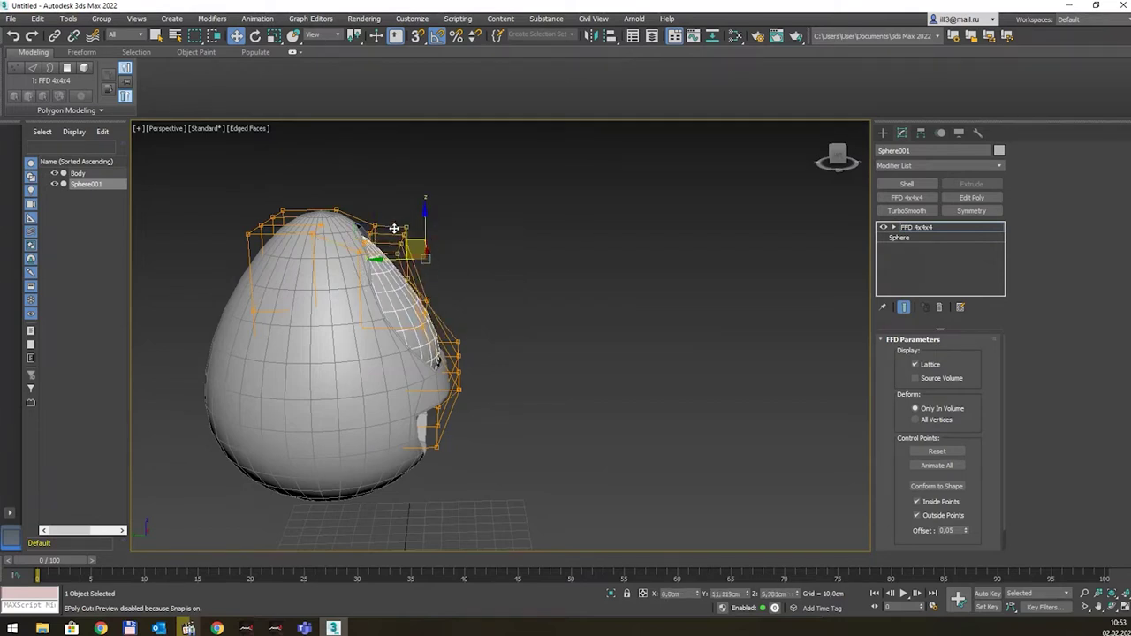
{"action": "mouse_move", "coordinate": [405, 221]}
{"action": "left_mouse_down"}
{"action": "mouse_move", "coordinate": [386, 228]}
{"action": "mouse_move", "coordinate": [387, 216]}
{"action": "left_mouse_up"}
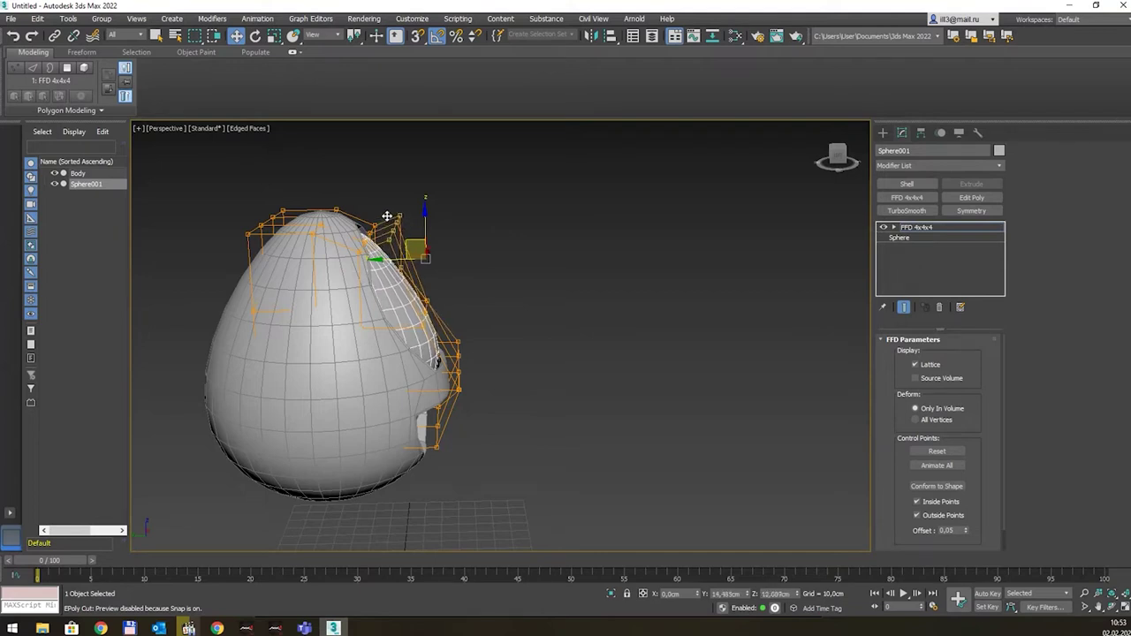
{"action": "mouse_move", "coordinate": [555, 247]}
{"action": "middle_mouse_down", "text": "alt"}
{"action": "mouse_move", "coordinate": [458, 228]}
{"action": "mouse_move", "coordinate": [496, 252]}
{"action": "middle_mouse_up", "text": "alt"}
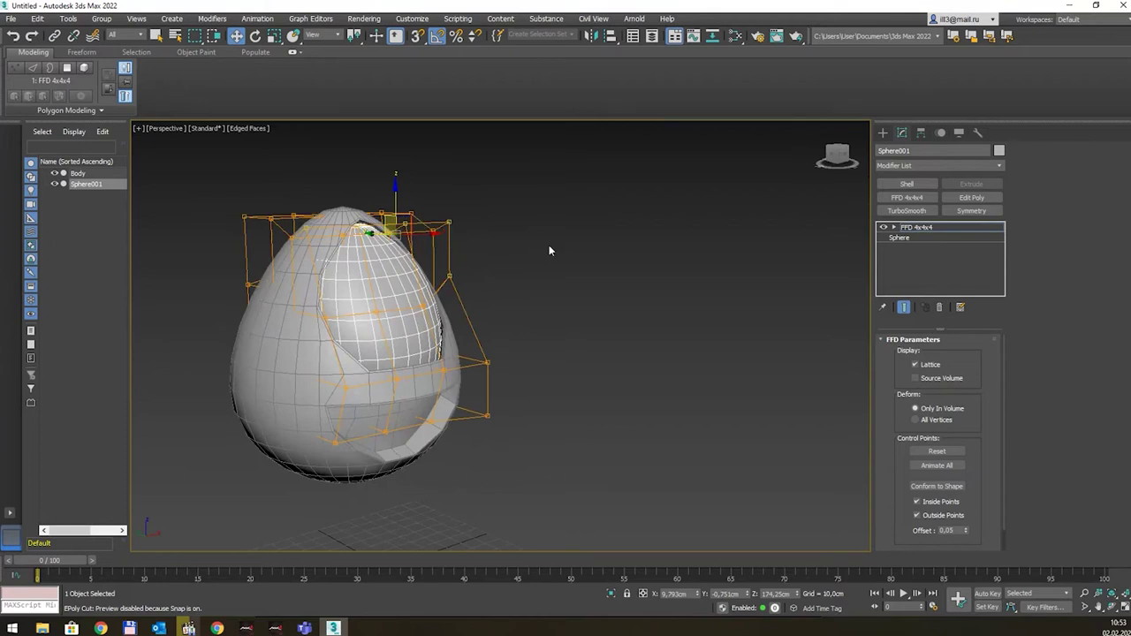
{"action": "left_click", "coordinate": [919, 227]}
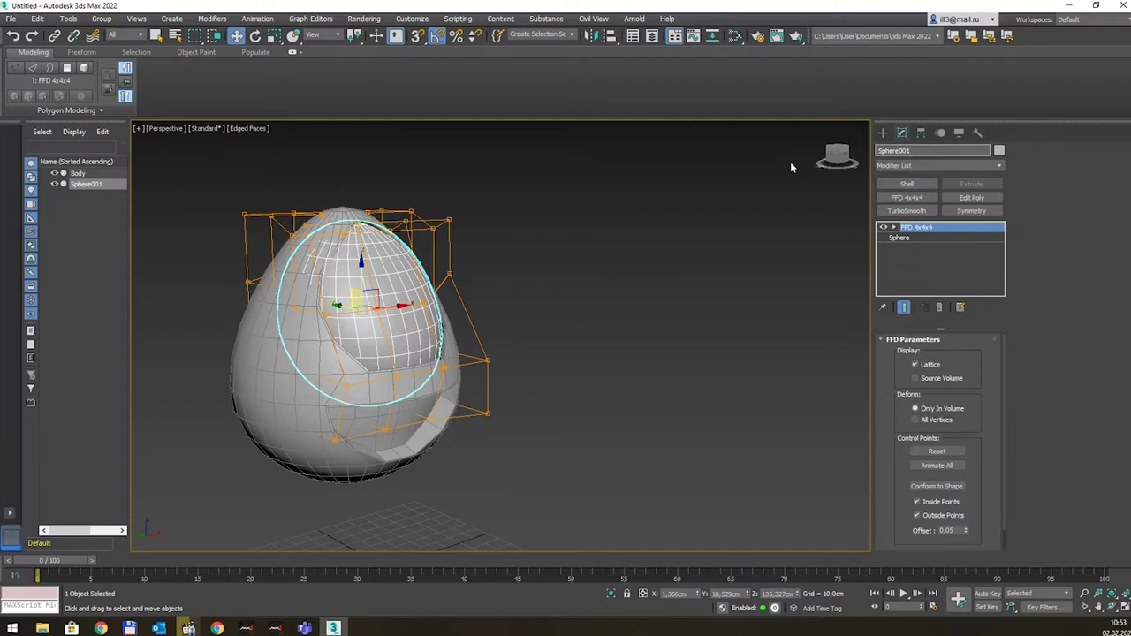
Step: Rename Sphere001 to 'ayes' and pick pale cyan from its object colour swatches
{"action": "type", "text": "aue"}
{"action": "type", "text": "ayes"}
{"action": "key", "text": "Return"}
{"action": "left_click", "coordinate": [696, 302]}
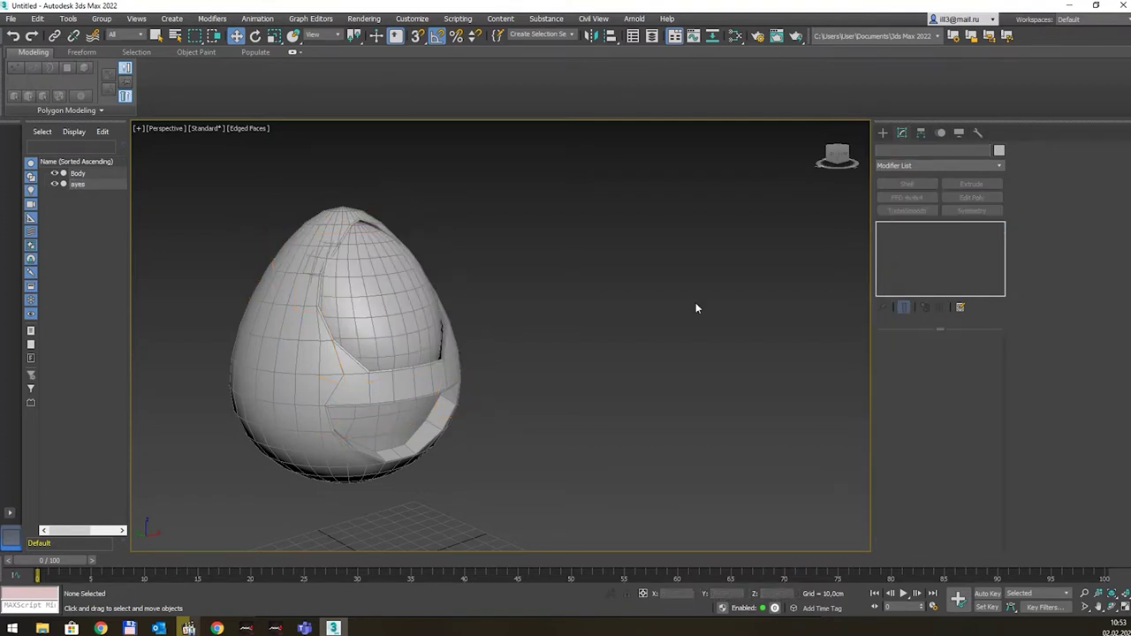
{"action": "middle_click_drag", "start_coordinate": [696, 302], "coordinate": [452, 294], "text": "alt"}
{"action": "left_click", "coordinate": [372, 299]}
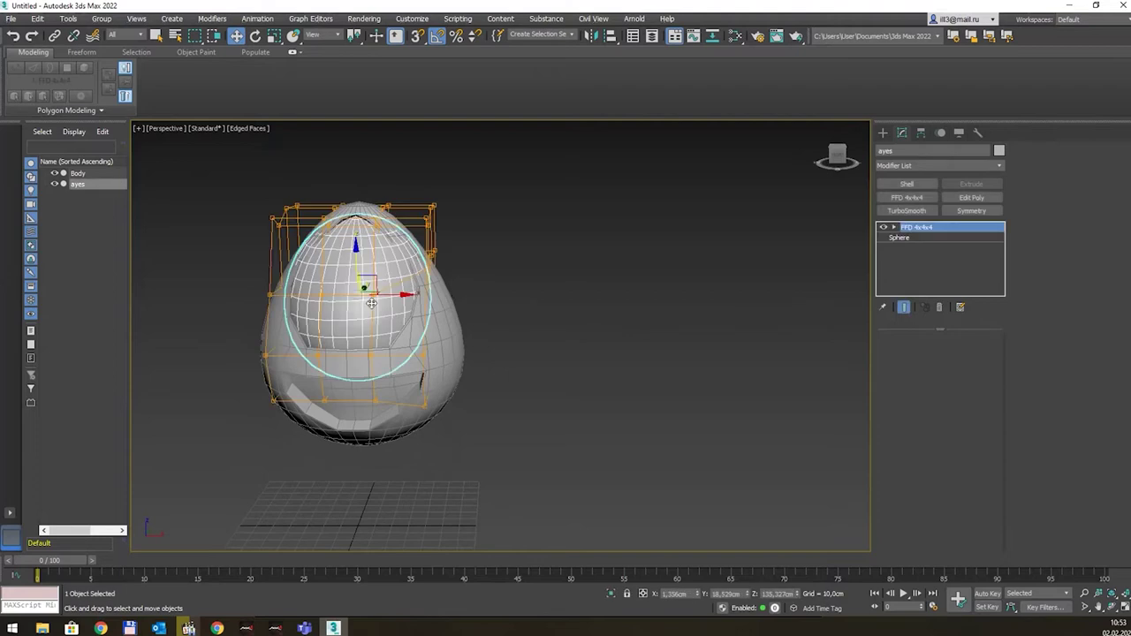
{"action": "left_click", "coordinate": [998, 151]}
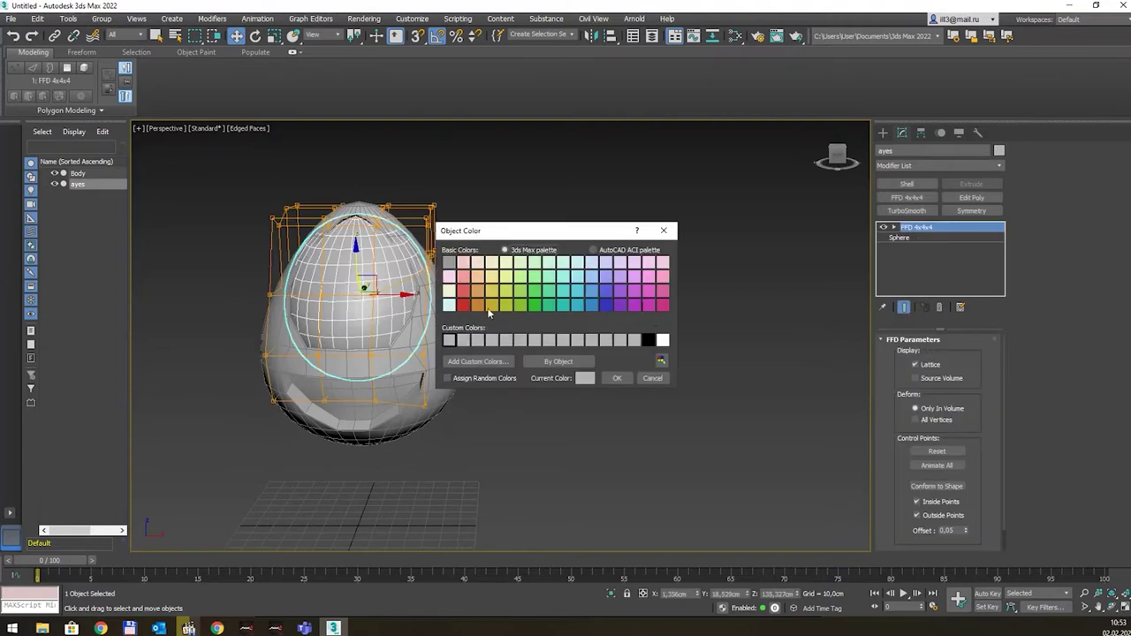
{"action": "left_click", "coordinate": [449, 305]}
Step: Apply the pale cyan colour and reselect the ayes sphere
{"action": "left_click", "coordinate": [618, 382]}
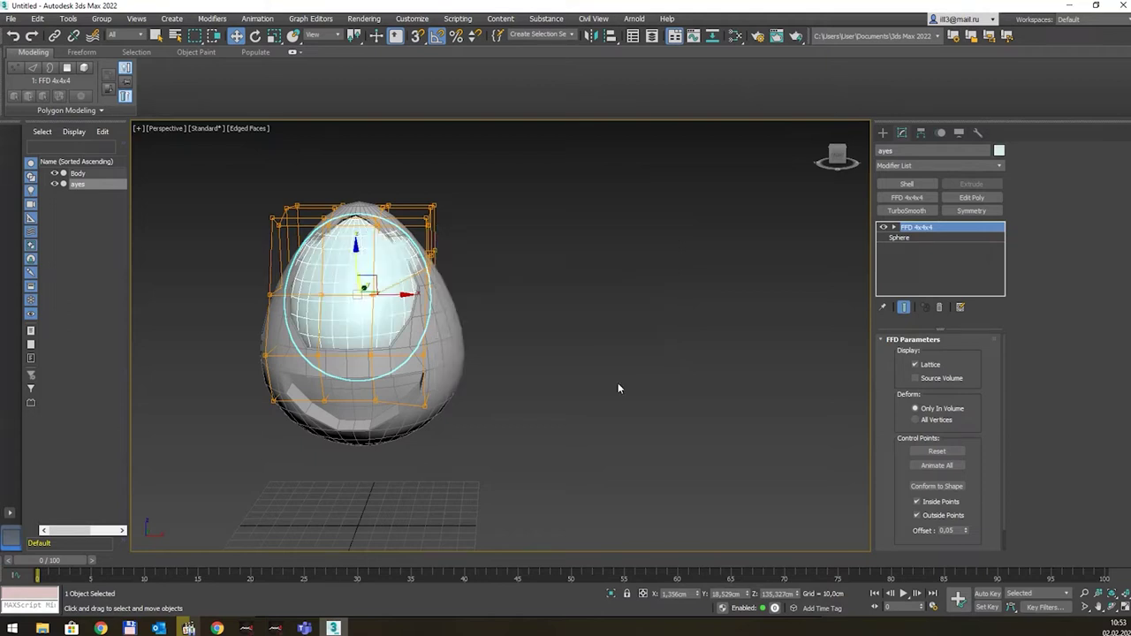
{"action": "left_click", "coordinate": [459, 313]}
{"action": "mouse_move", "coordinate": [460, 313]}
{"action": "middle_mouse_down", "text": "alt"}
{"action": "mouse_move", "coordinate": [524, 299]}
{"action": "mouse_move", "coordinate": [482, 298]}
{"action": "middle_mouse_up", "text": "alt"}
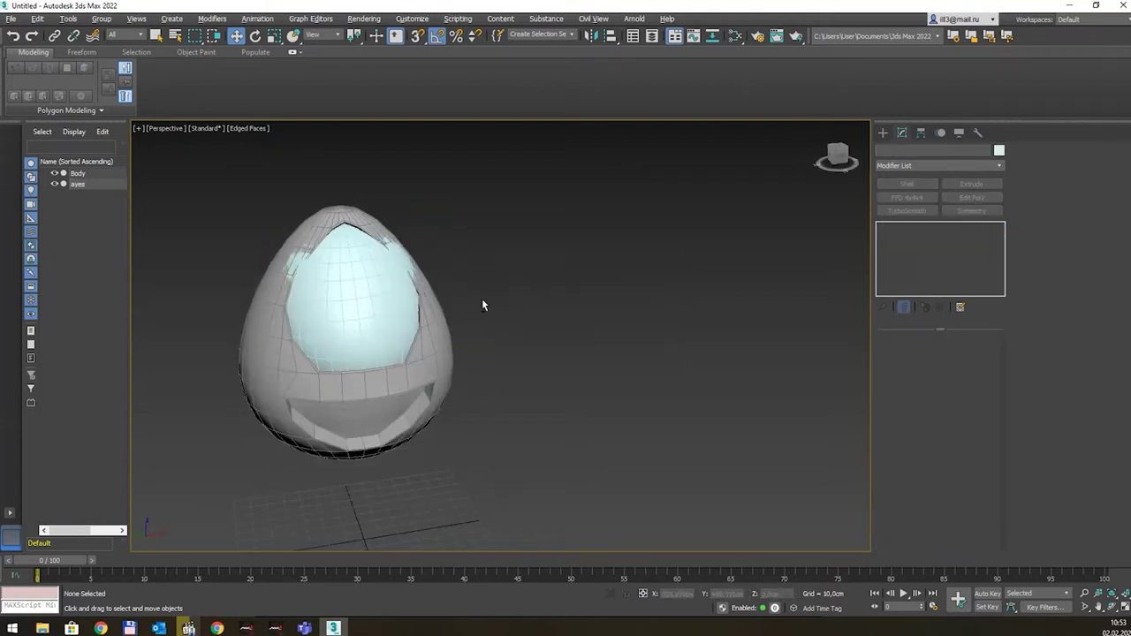
{"action": "mouse_move", "coordinate": [350, 274]}
{"action": "middle_mouse_down", "text": "alt"}
{"action": "mouse_move", "coordinate": [384, 265]}
{"action": "mouse_move", "coordinate": [353, 271]}
{"action": "mouse_move", "coordinate": [362, 292]}
{"action": "middle_mouse_up", "text": "alt"}
{"action": "left_click", "coordinate": [354, 271]}
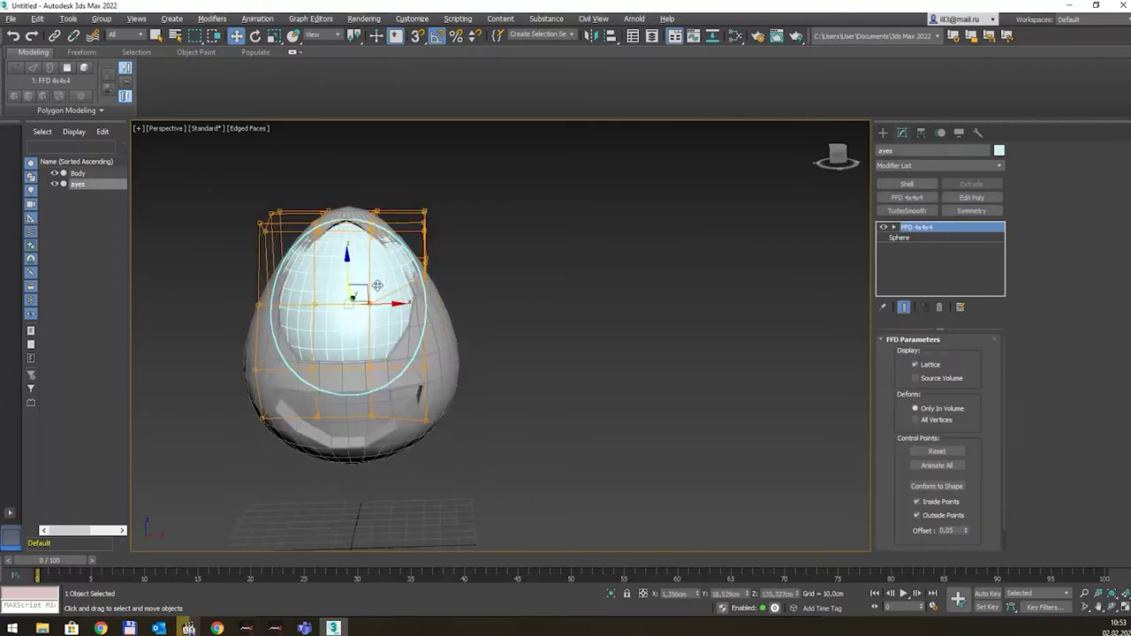
{"action": "left_click", "coordinate": [410, 356]}
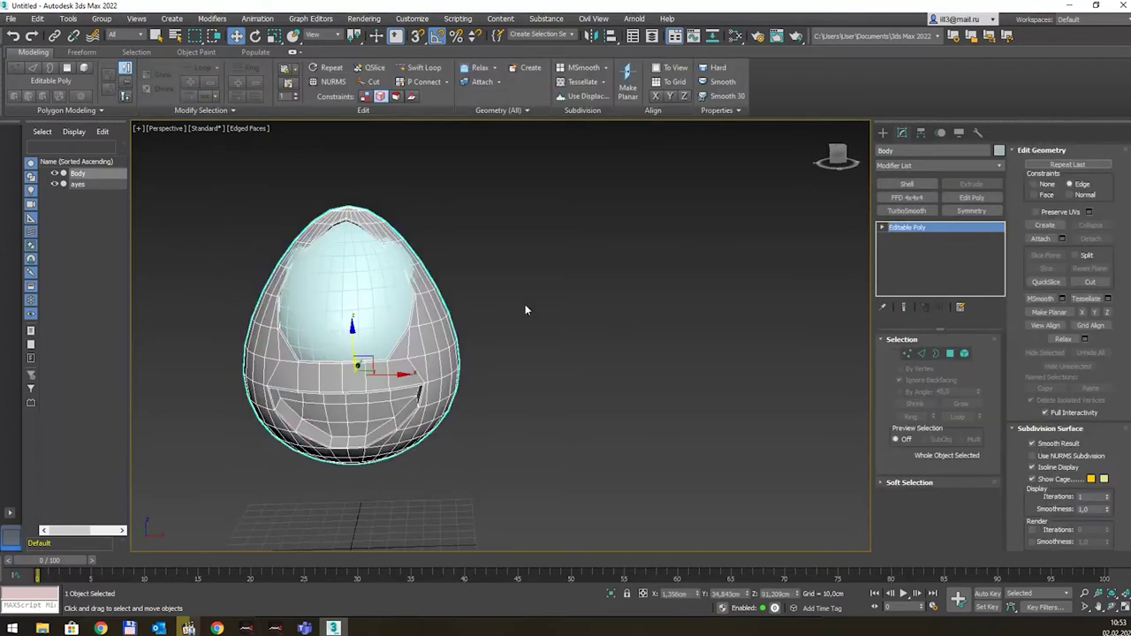
{"action": "left_click", "coordinate": [358, 279]}
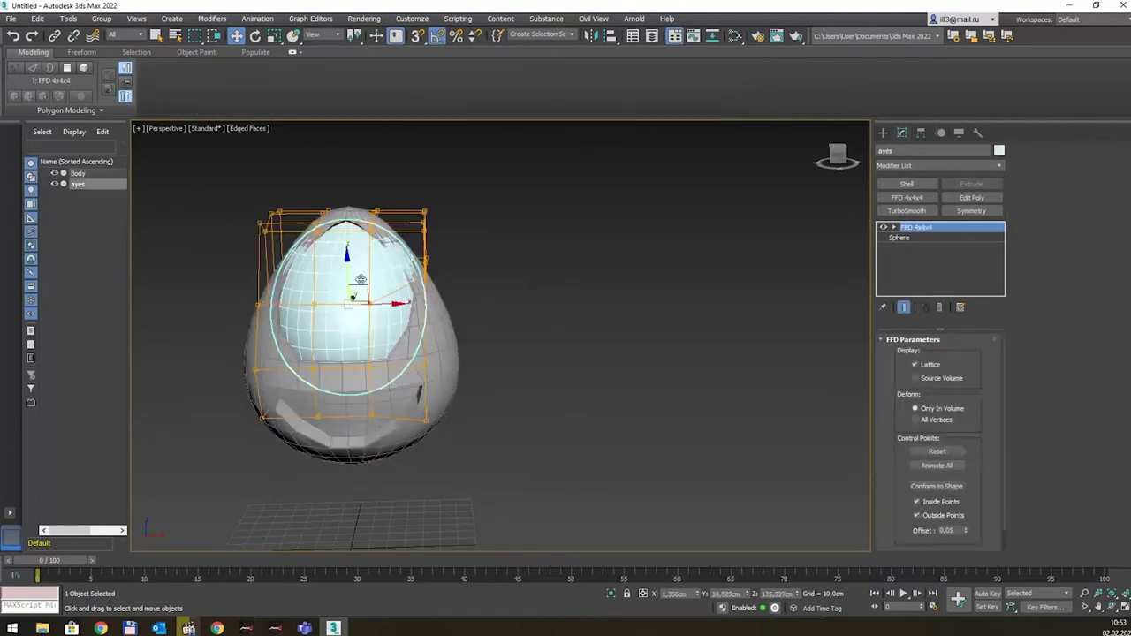
Step: Pull the ayes lattice's right-side control points slightly inward
{"action": "left_click_drag", "start_coordinate": [216, 187], "coordinate": [324, 268]}
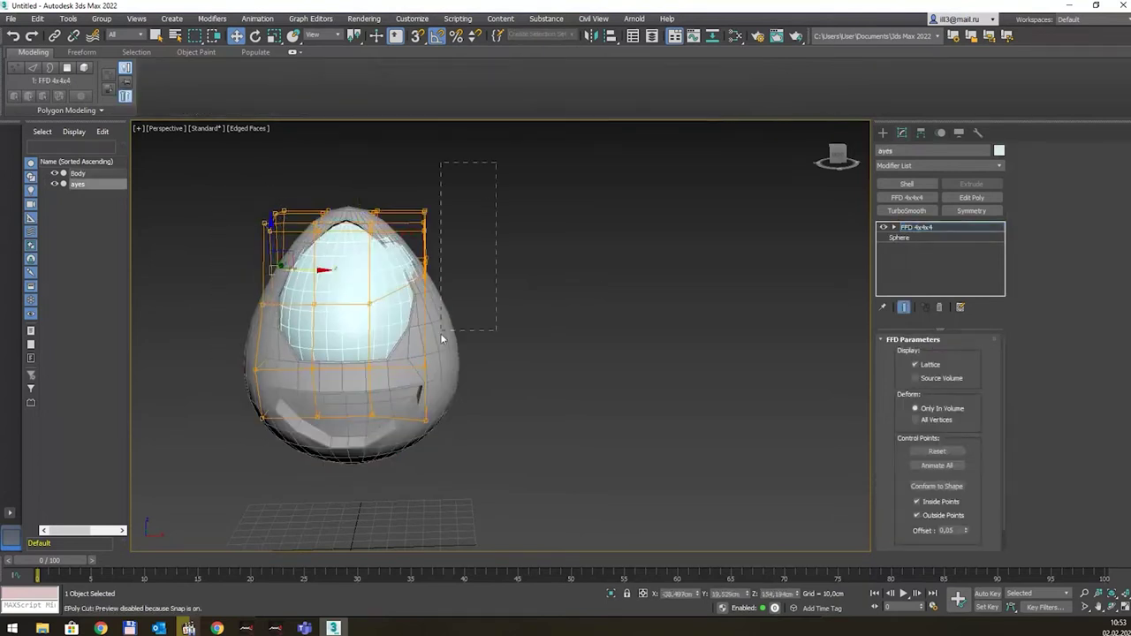
{"action": "left_click_drag", "start_coordinate": [442, 338], "coordinate": [418, 389]}
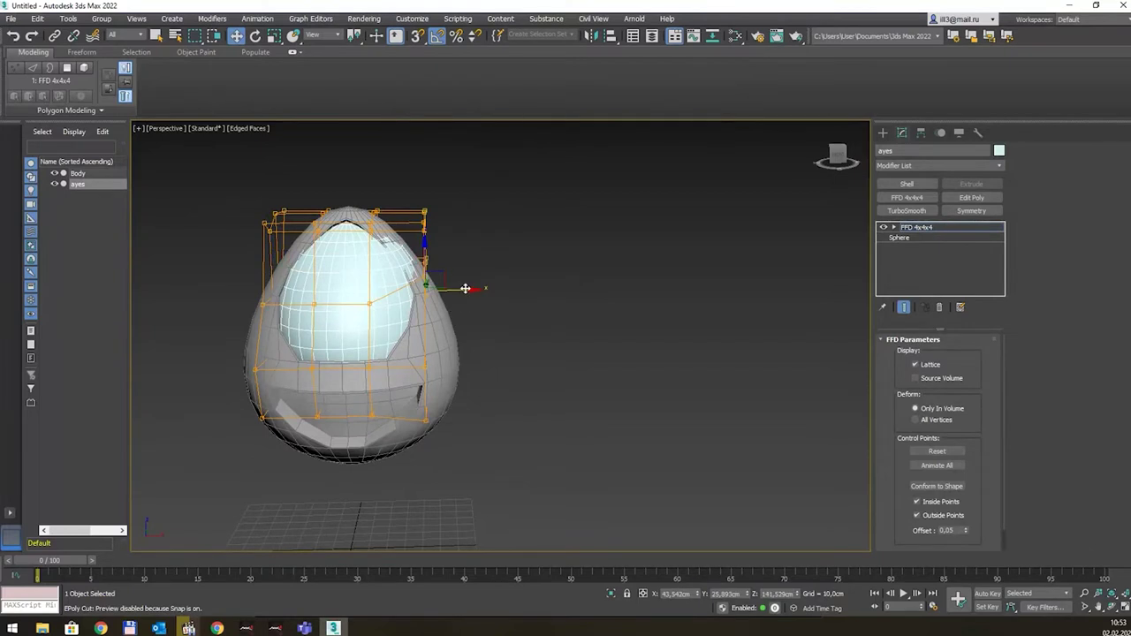
{"action": "left_click_drag", "start_coordinate": [465, 289], "coordinate": [462, 288]}
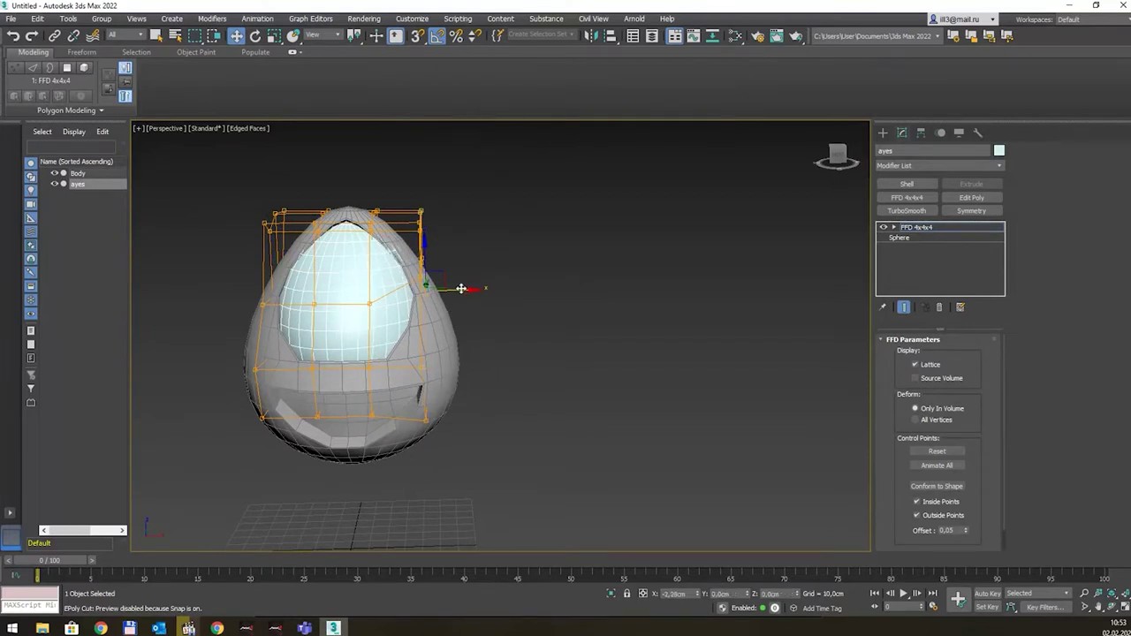
{"action": "mouse_move", "coordinate": [461, 289]}
{"action": "middle_mouse_down", "text": "alt"}
{"action": "mouse_move", "coordinate": [595, 260]}
{"action": "mouse_move", "coordinate": [581, 275]}
{"action": "mouse_move", "coordinate": [490, 273]}
{"action": "mouse_move", "coordinate": [535, 268]}
{"action": "mouse_move", "coordinate": [513, 308]}
{"action": "middle_mouse_up", "text": "alt"}
{"action": "left_click", "coordinate": [587, 270]}
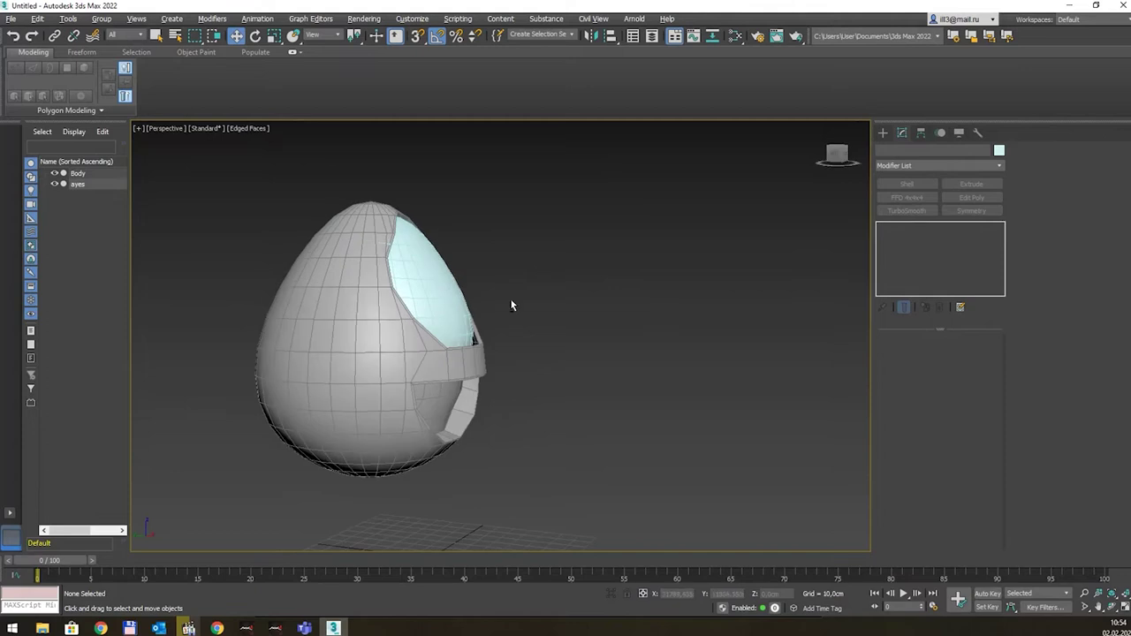
Step: Reselect ayes and select the lattice control points near the face opening
{"action": "left_click", "coordinate": [456, 303]}
{"action": "middle_click_drag", "start_coordinate": [546, 350], "coordinate": [565, 344], "text": "alt"}
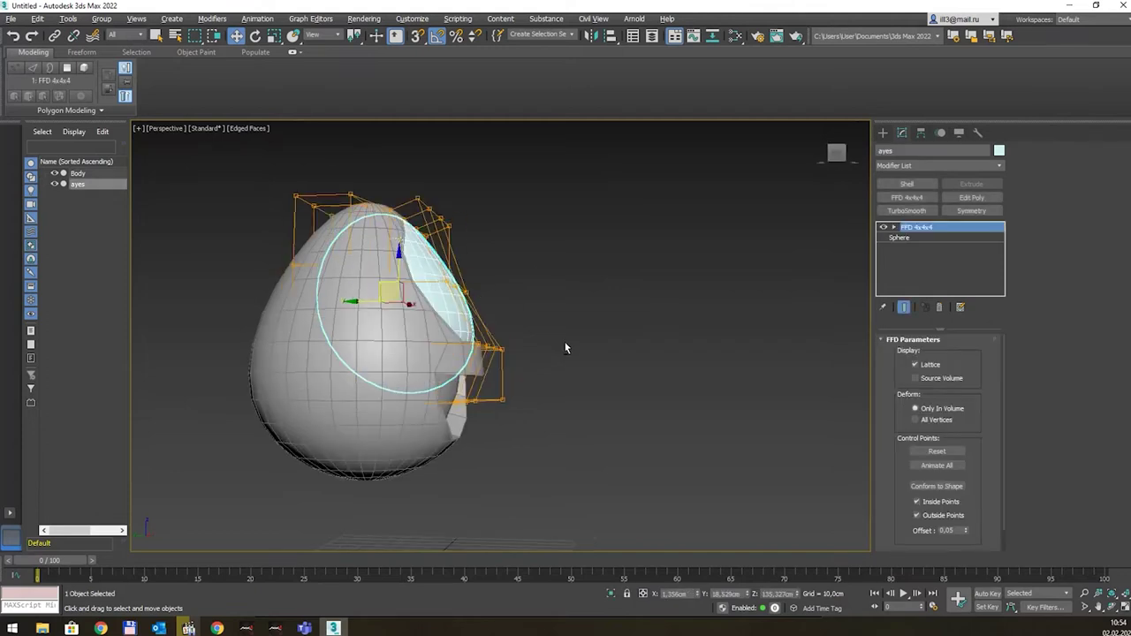
{"action": "mouse_move", "coordinate": [554, 357]}
{"action": "left_mouse_down"}
{"action": "mouse_move", "coordinate": [439, 369]}
{"action": "mouse_move", "coordinate": [411, 344]}
{"action": "left_mouse_up"}
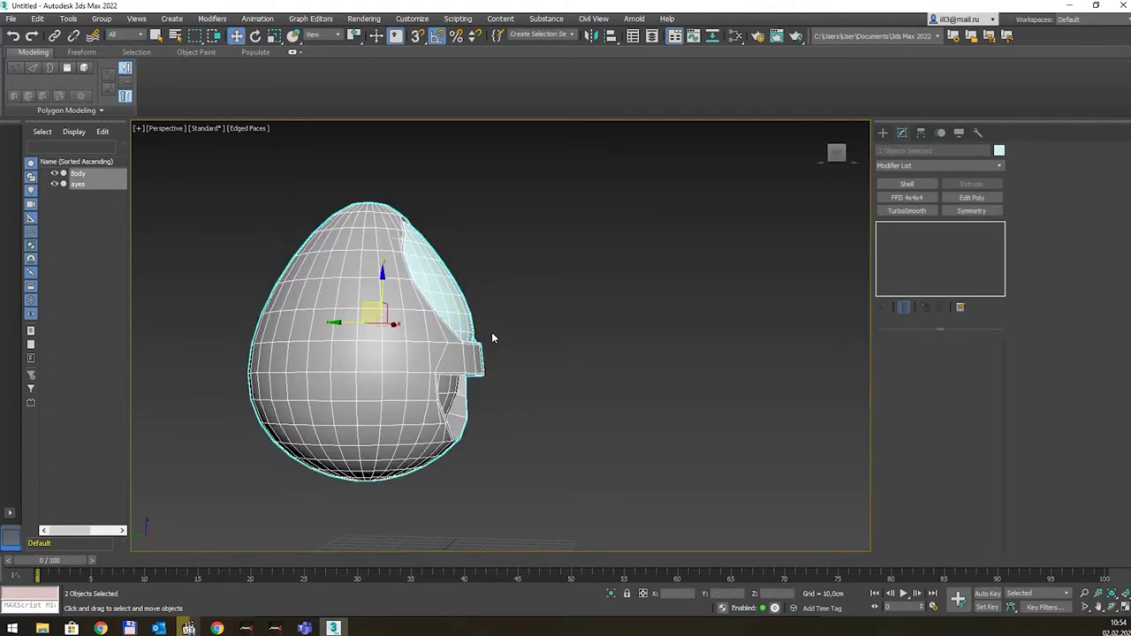
{"action": "key", "text": "ctrl+z"}
{"action": "left_click_drag", "start_coordinate": [456, 381], "coordinate": [454, 382]}
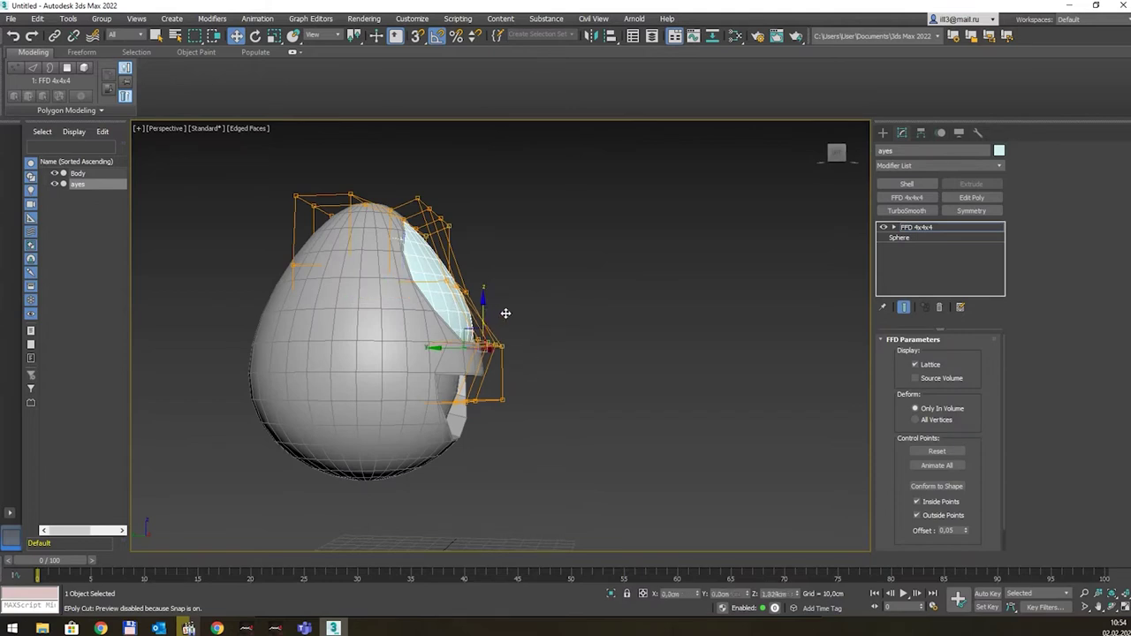
Step: Orbit around the egg to check the eye's fit, then switch to Front view
{"action": "middle_click_drag", "start_coordinate": [526, 317], "coordinate": [533, 332], "text": "alt"}
{"action": "left_click_drag", "start_coordinate": [556, 316], "coordinate": [457, 387]}
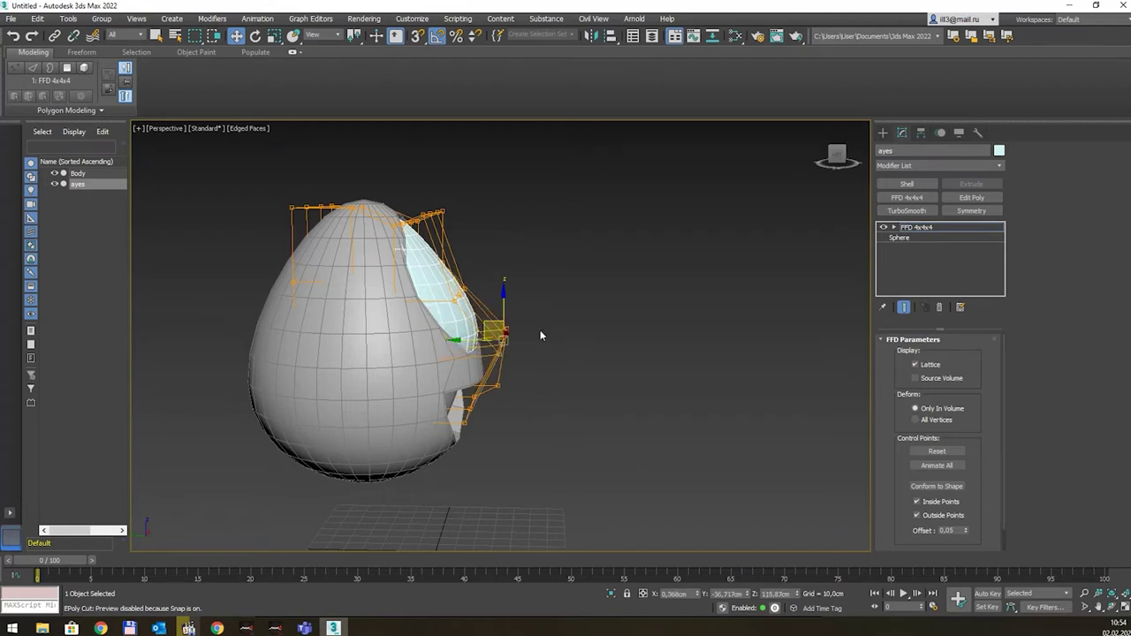
{"action": "mouse_move", "coordinate": [537, 330]}
{"action": "middle_mouse_down", "text": "alt"}
{"action": "mouse_move", "coordinate": [398, 331]}
{"action": "mouse_move", "coordinate": [539, 328]}
{"action": "middle_mouse_up", "text": "alt"}
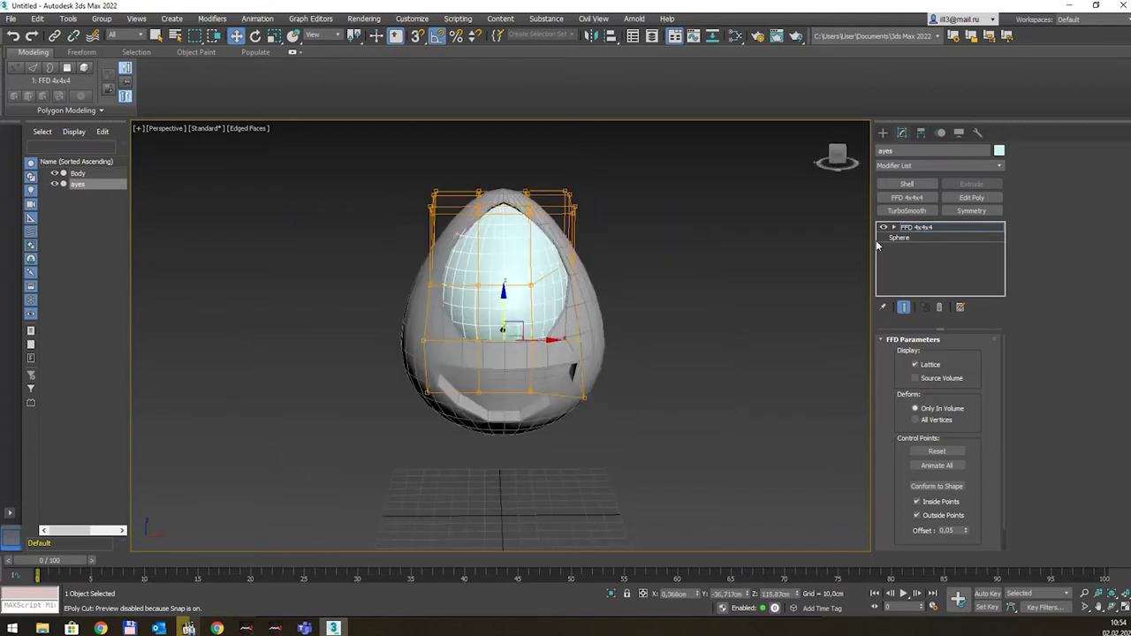
{"action": "middle_click_drag", "start_coordinate": [642, 296], "coordinate": [677, 280], "text": "alt"}
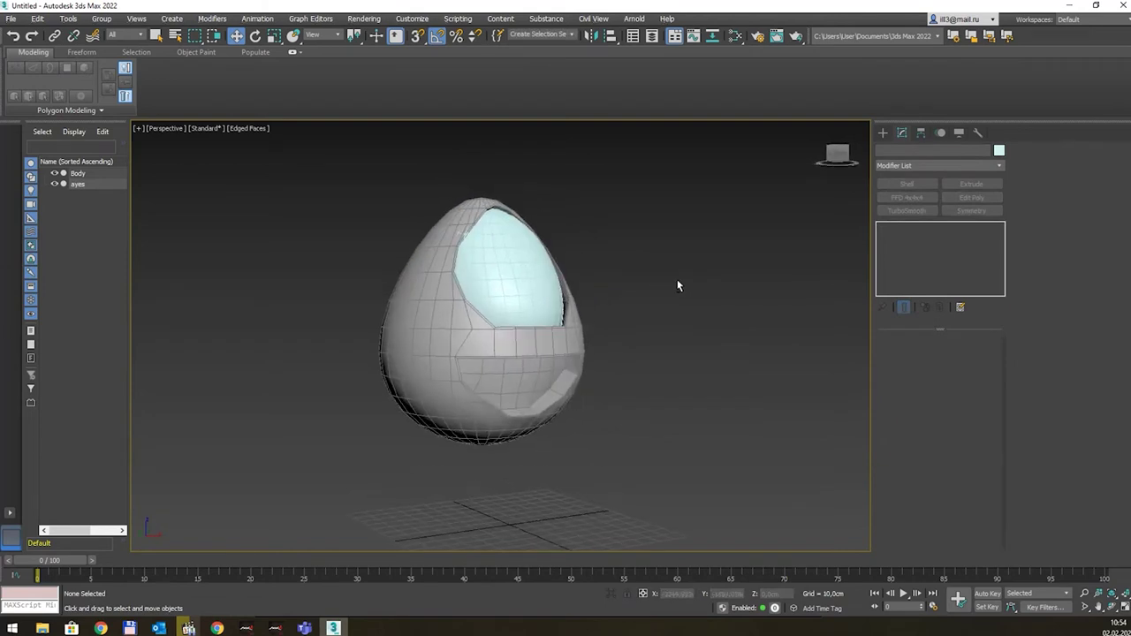
{"action": "mouse_move", "coordinate": [677, 281]}
{"action": "middle_mouse_down", "text": "alt"}
{"action": "mouse_move", "coordinate": [634, 299]}
{"action": "mouse_move", "coordinate": [594, 266]}
{"action": "middle_mouse_up", "text": "alt"}
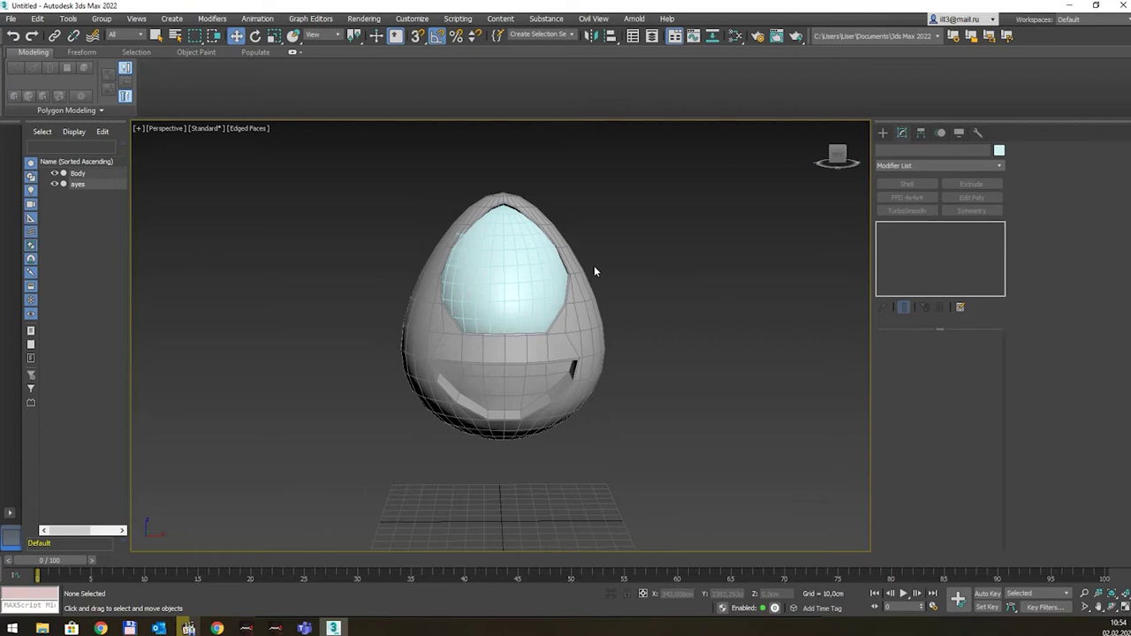
{"action": "key", "text": "f"}
{"action": "mouse_move", "coordinate": [594, 271]}
{"action": "middle_mouse_down"}
{"action": "mouse_move", "coordinate": [606, 318]}
{"action": "mouse_move", "coordinate": [691, 237]}
{"action": "middle_mouse_up"}
Step: Draw a three-point curved Line spline beside the egg's left side in Front view
{"action": "left_click", "coordinate": [883, 131]}
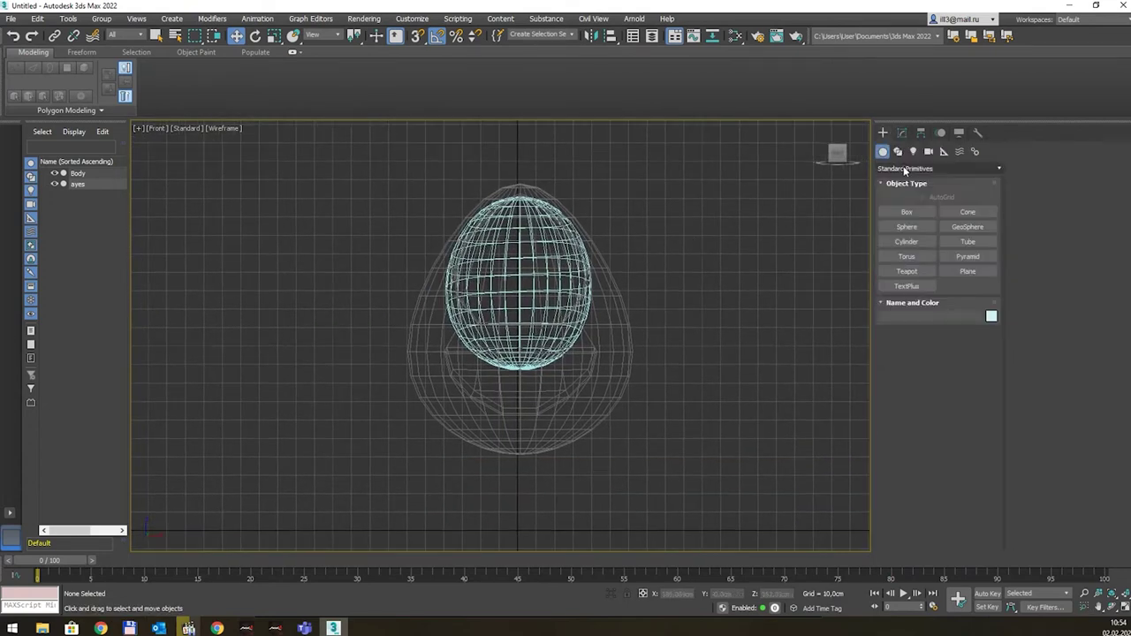
{"action": "left_click", "coordinate": [897, 152]}
{"action": "left_click", "coordinate": [919, 228]}
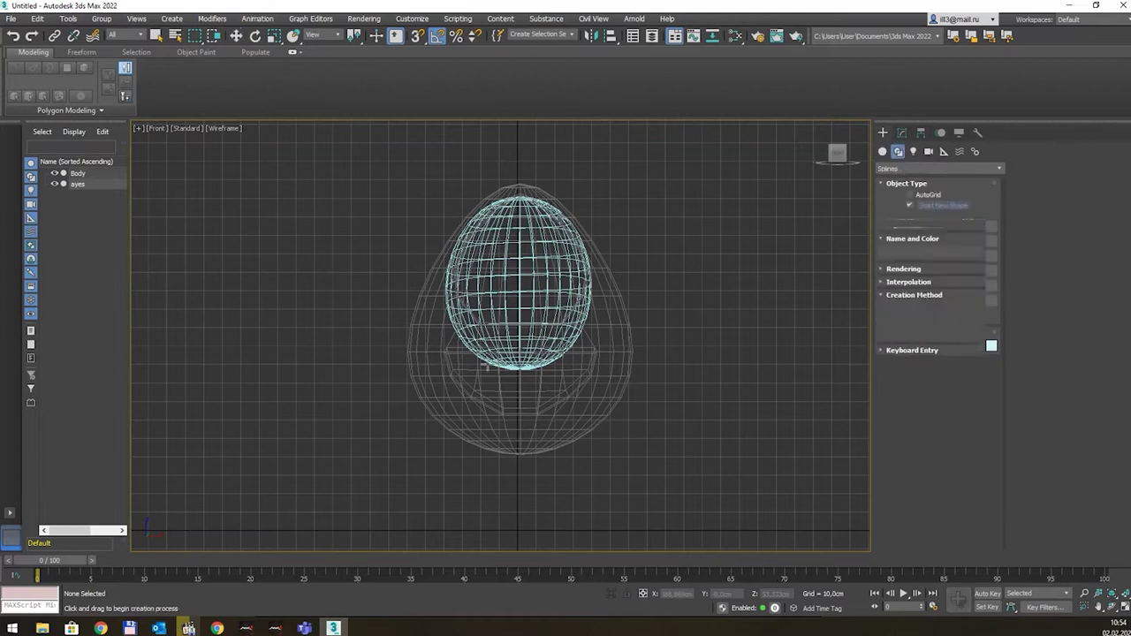
{"action": "left_click", "coordinate": [426, 276]}
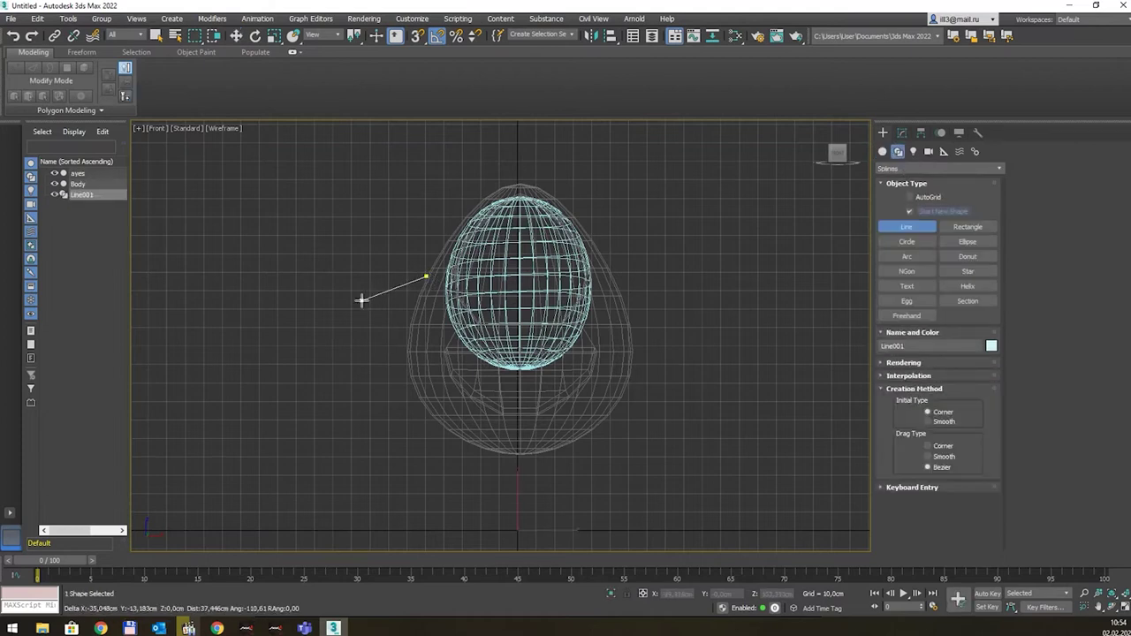
{"action": "left_click_drag", "start_coordinate": [360, 302], "coordinate": [363, 320]}
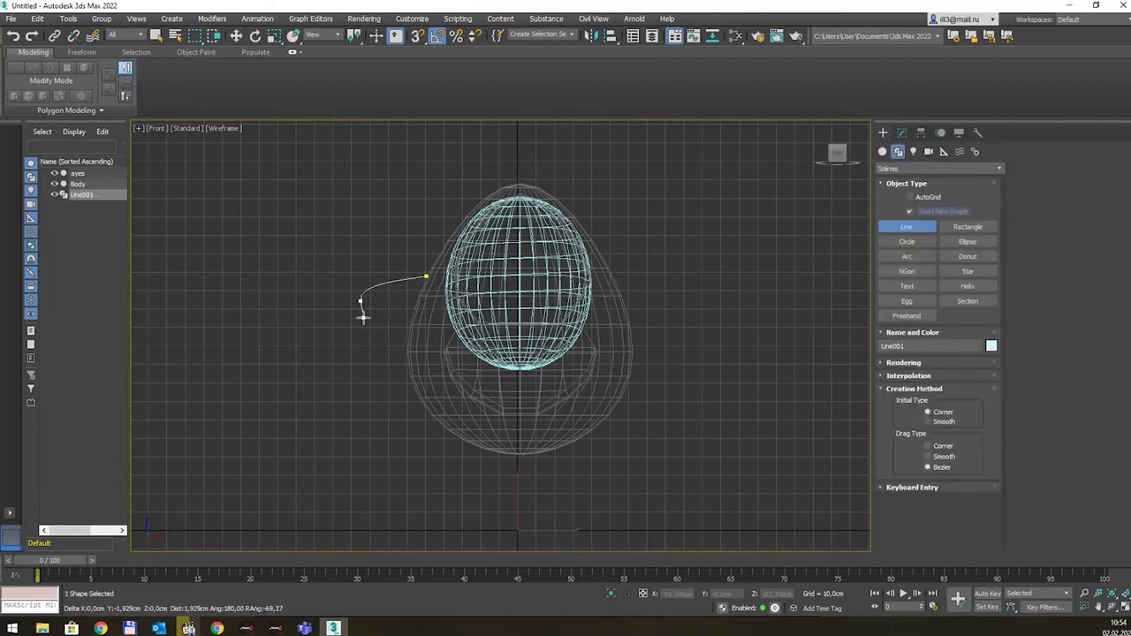
{"action": "left_click", "coordinate": [353, 375]}
{"action": "right_click", "coordinate": [353, 375]}
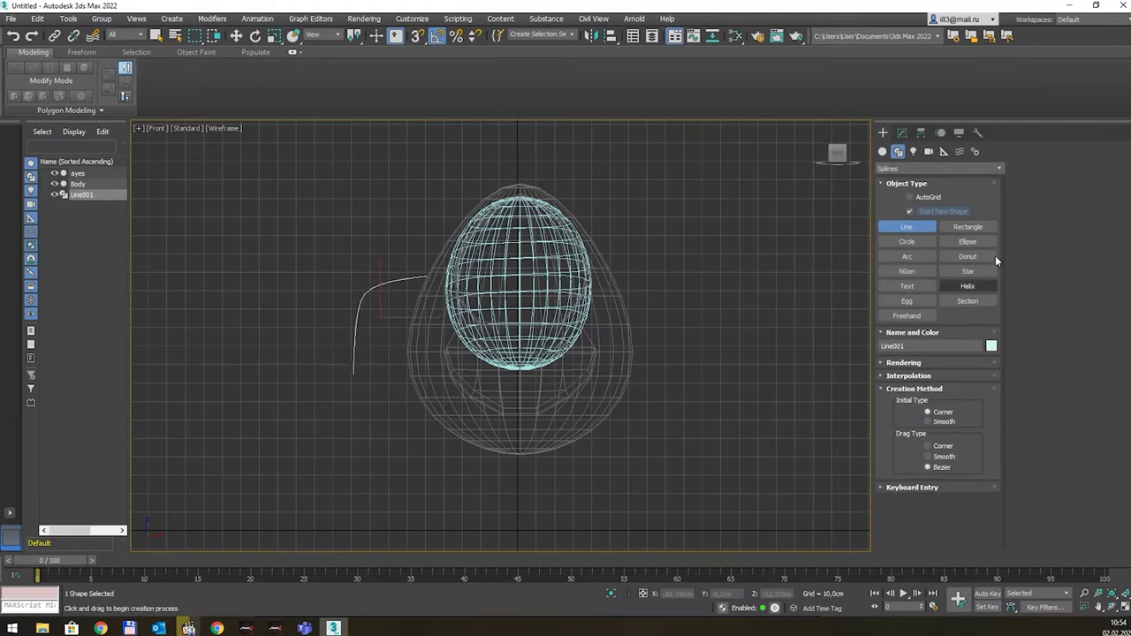
Step: Set the line's rendering thickness to 85,5cm
{"action": "left_click", "coordinate": [901, 133]}
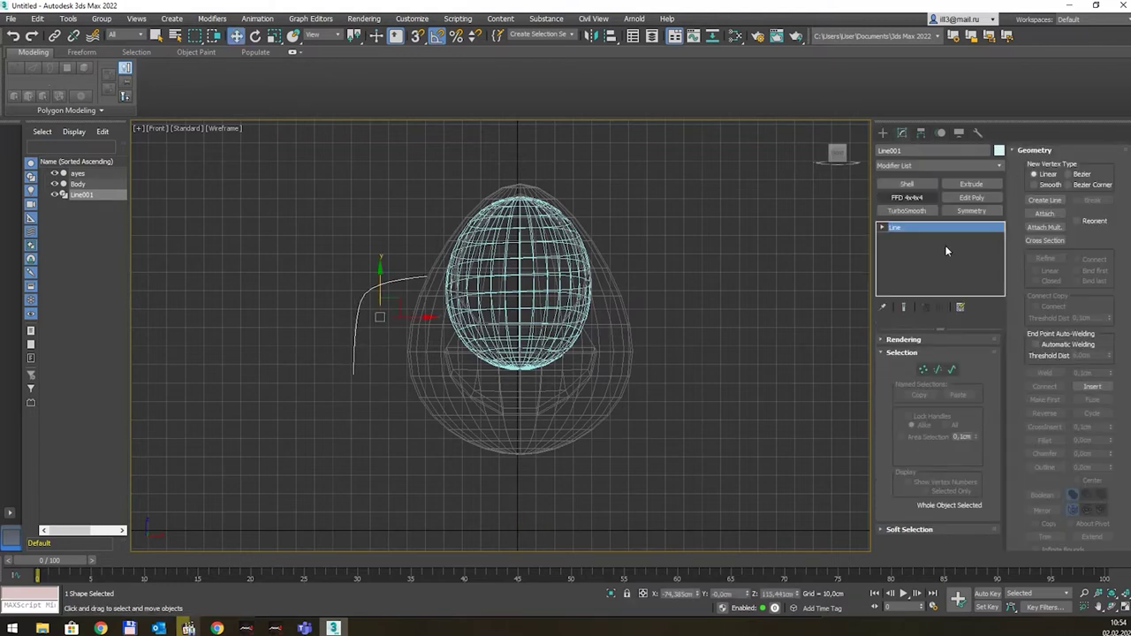
{"action": "left_click", "coordinate": [911, 341]}
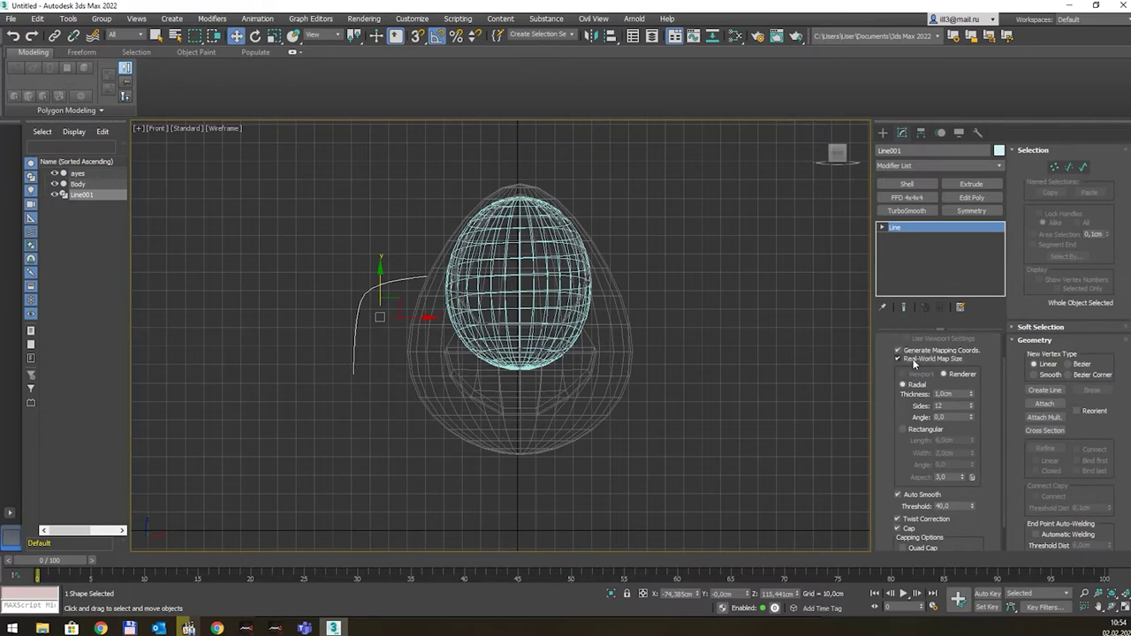
{"action": "left_click_drag", "start_coordinate": [972, 394], "coordinate": [1016, 203]}
{"action": "left_click_drag", "start_coordinate": [1063, 500], "coordinate": [1063, 497]}
{"action": "middle_click_drag", "start_coordinate": [594, 383], "coordinate": [830, 392]}
{"action": "key", "text": "p"}
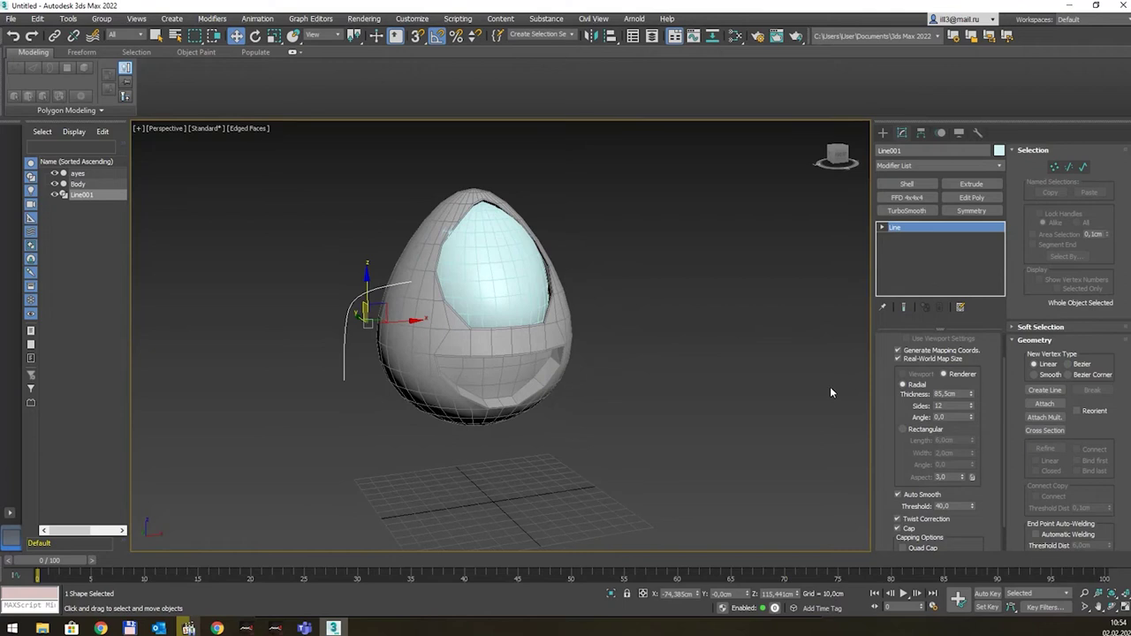
Step: Show the line as a tube in the viewport and set its thickness to 3,83cm
{"action": "scroll", "coordinate": [940, 364], "scroll_direction": "up", "scroll_amount": 1}
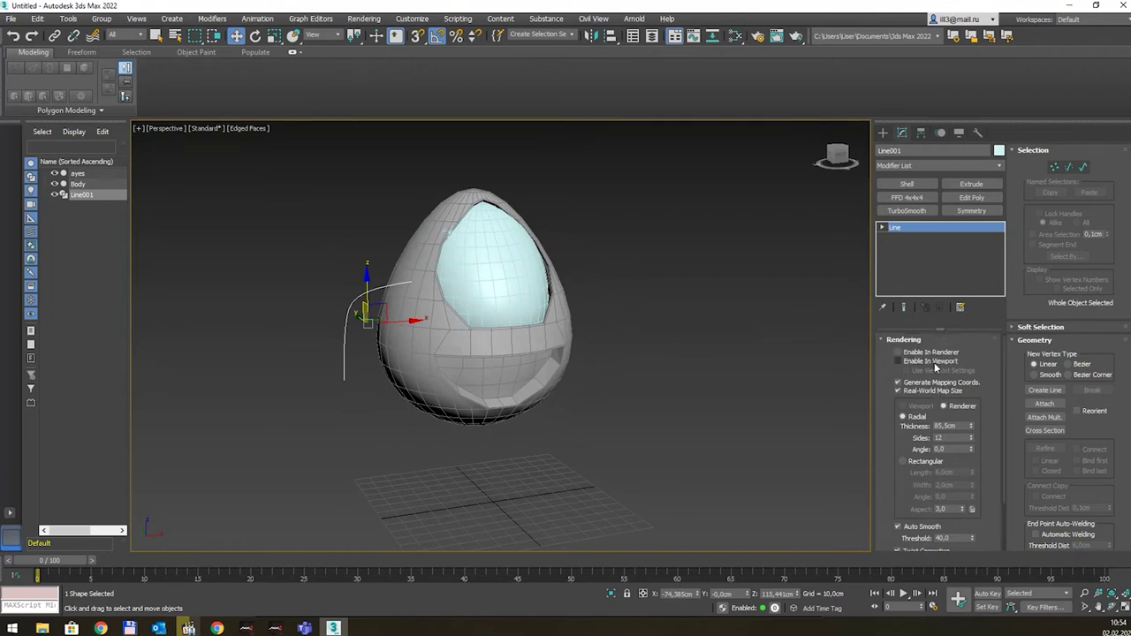
{"action": "left_click", "coordinate": [934, 362]}
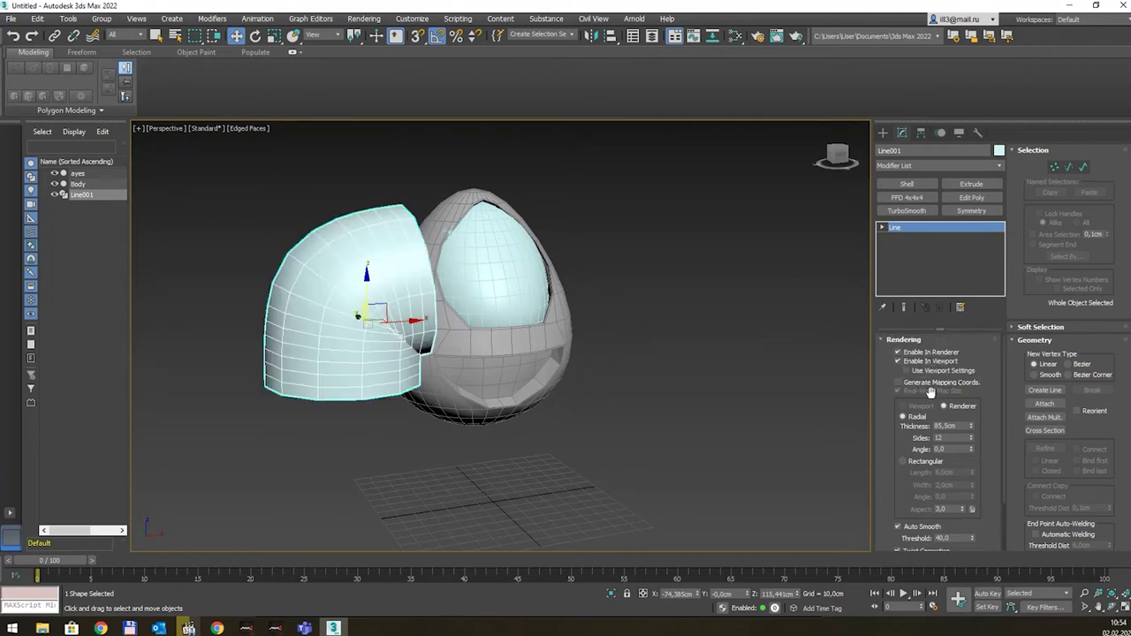
{"action": "right_click", "coordinate": [971, 426]}
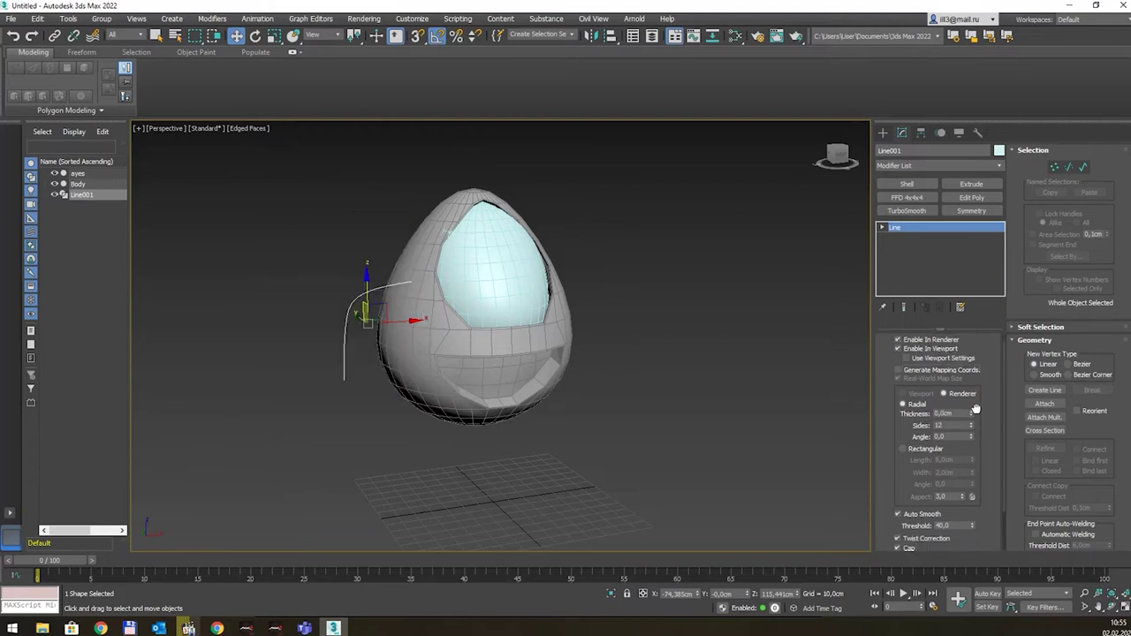
{"action": "left_click_drag", "start_coordinate": [974, 425], "coordinate": [1024, 194]}
{"action": "middle_click_drag", "start_coordinate": [387, 487], "coordinate": [462, 474], "text": "alt"}
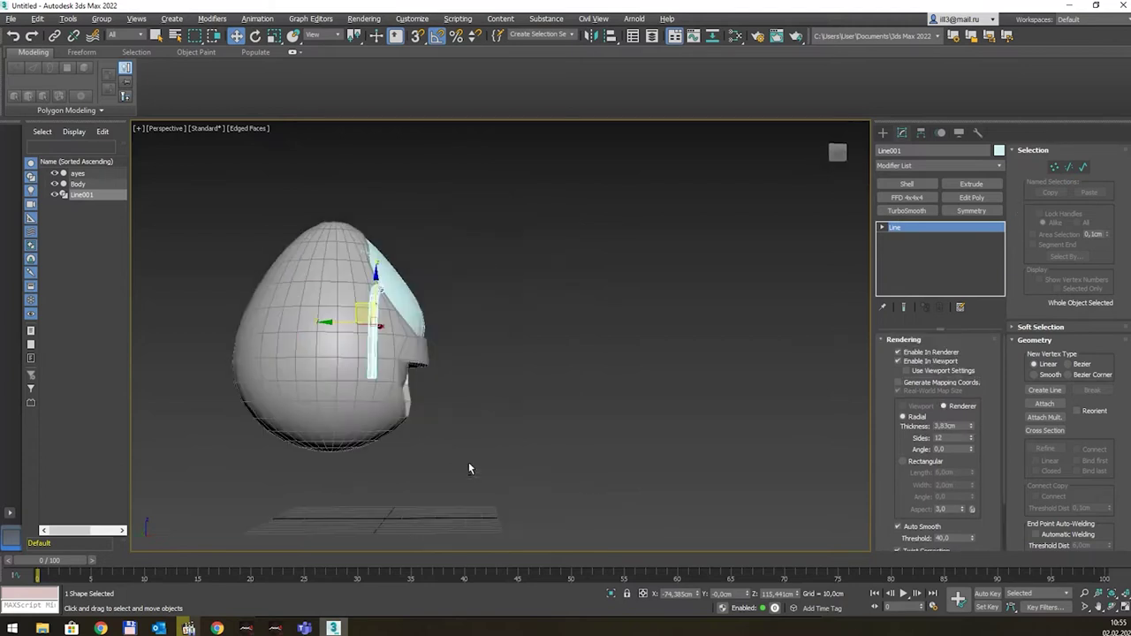
Step: Move the tube against the egg's left side in Top and Front views like an arm
{"action": "key", "text": "t"}
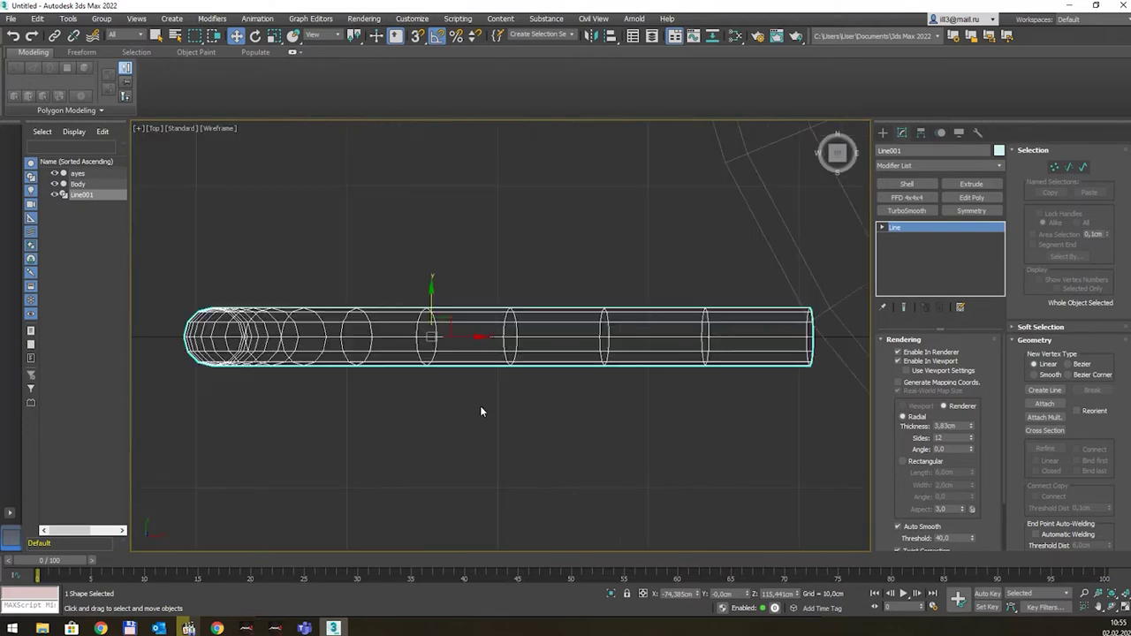
{"action": "left_click_drag", "start_coordinate": [486, 395], "coordinate": [471, 278]}
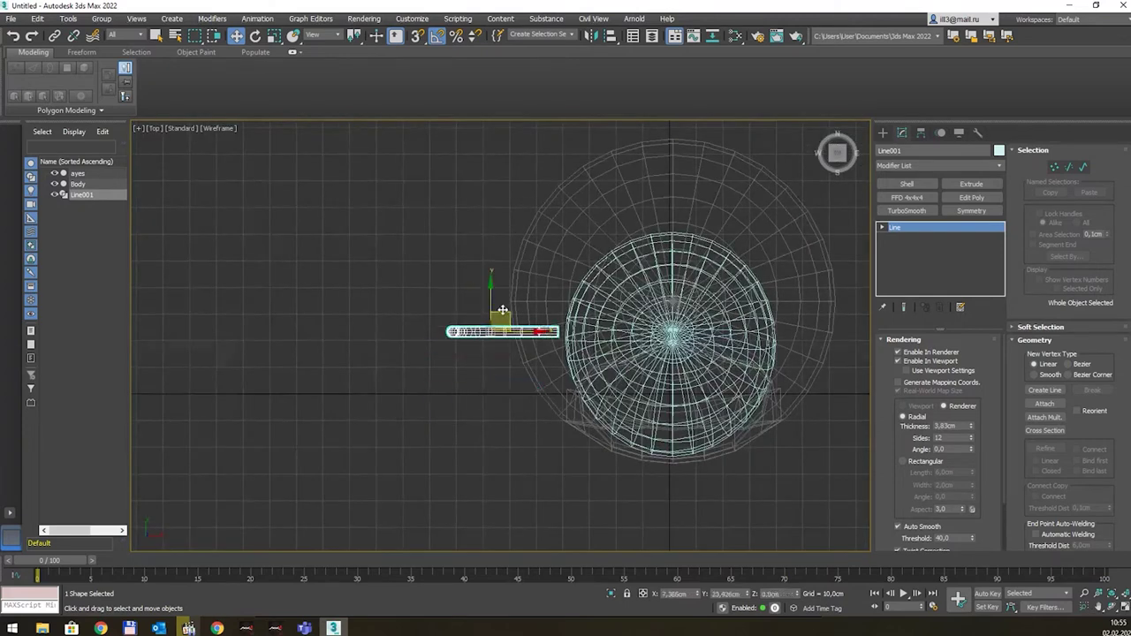
{"action": "key", "text": "shift+z"}
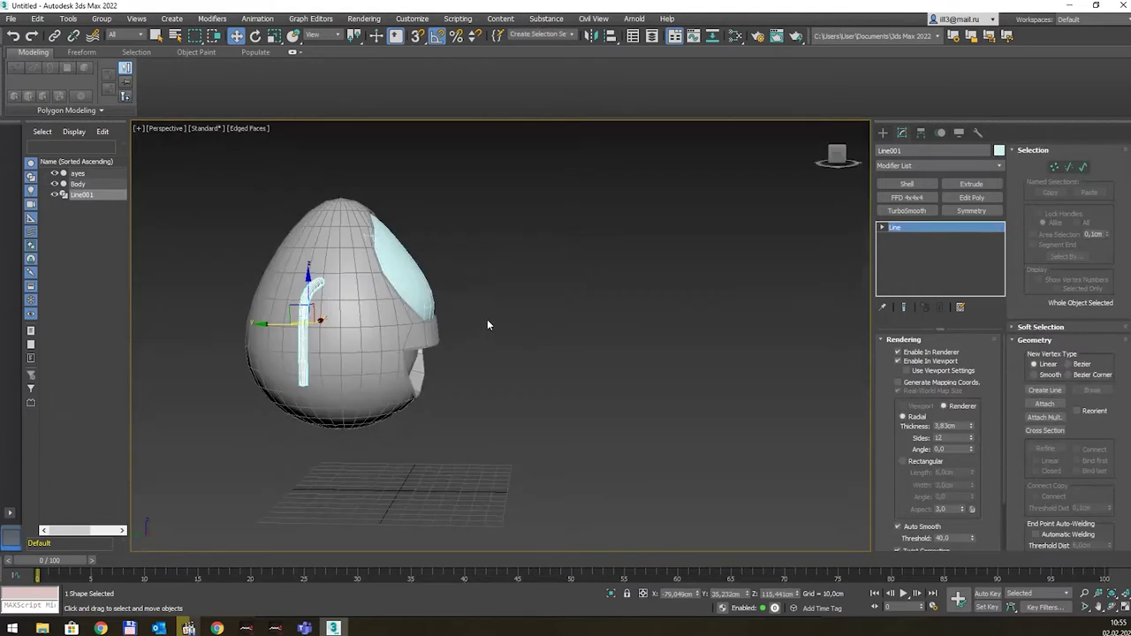
{"action": "middle_click_drag", "start_coordinate": [425, 352], "coordinate": [377, 336], "text": "alt"}
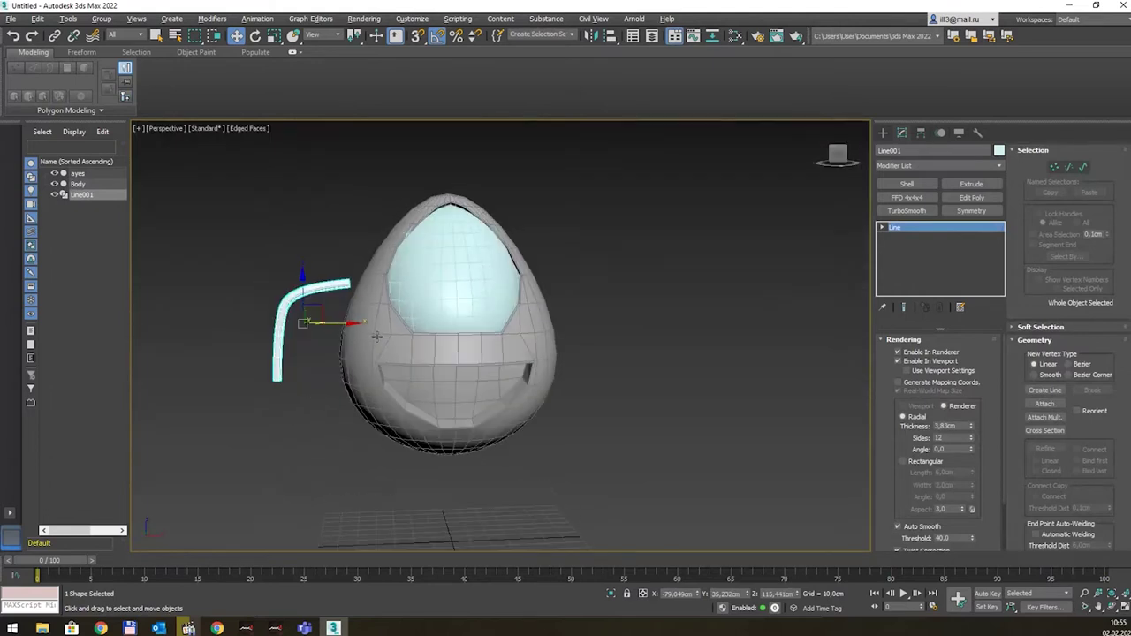
{"action": "key", "text": "f"}
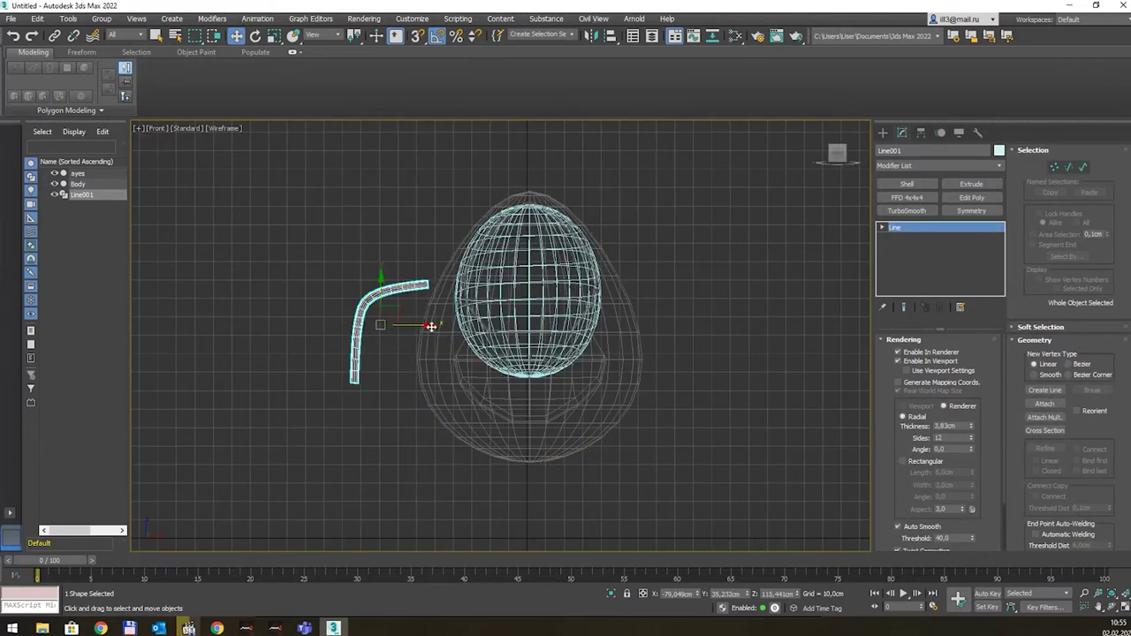
{"action": "left_click_drag", "start_coordinate": [439, 324], "coordinate": [445, 324]}
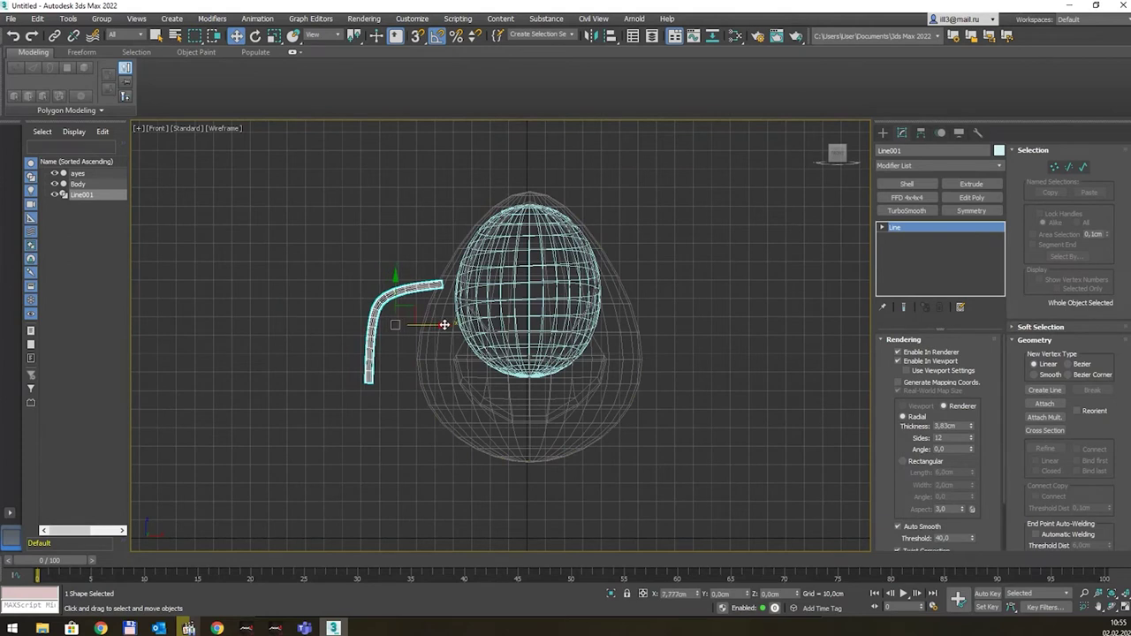
{"action": "left_click_drag", "start_coordinate": [395, 279], "coordinate": [396, 291]}
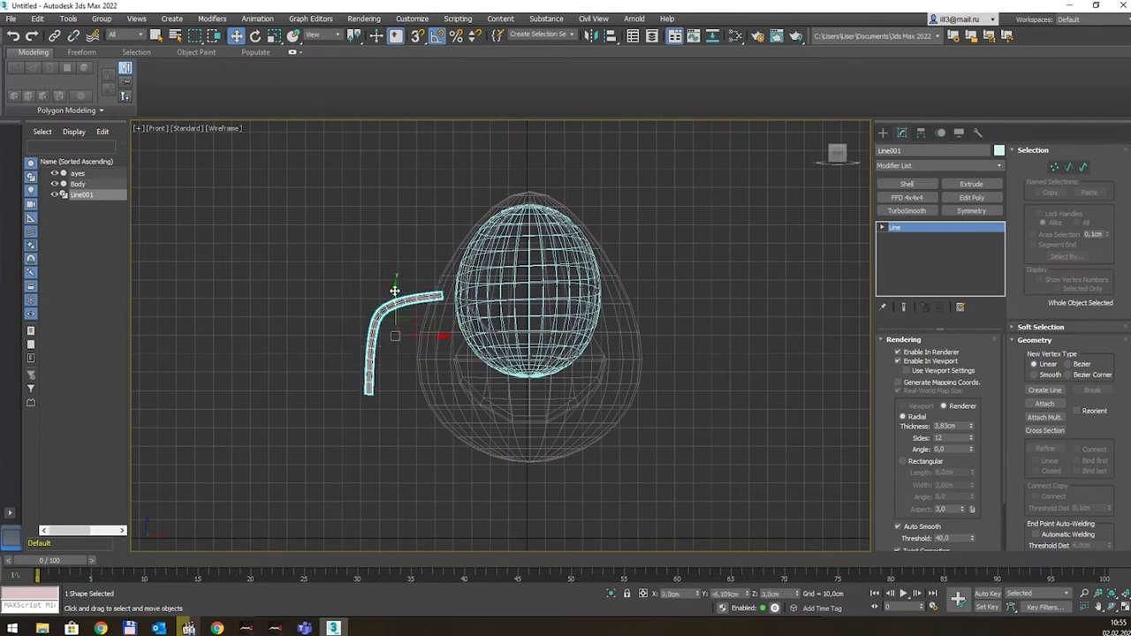
{"action": "left_click", "coordinate": [216, 629]}
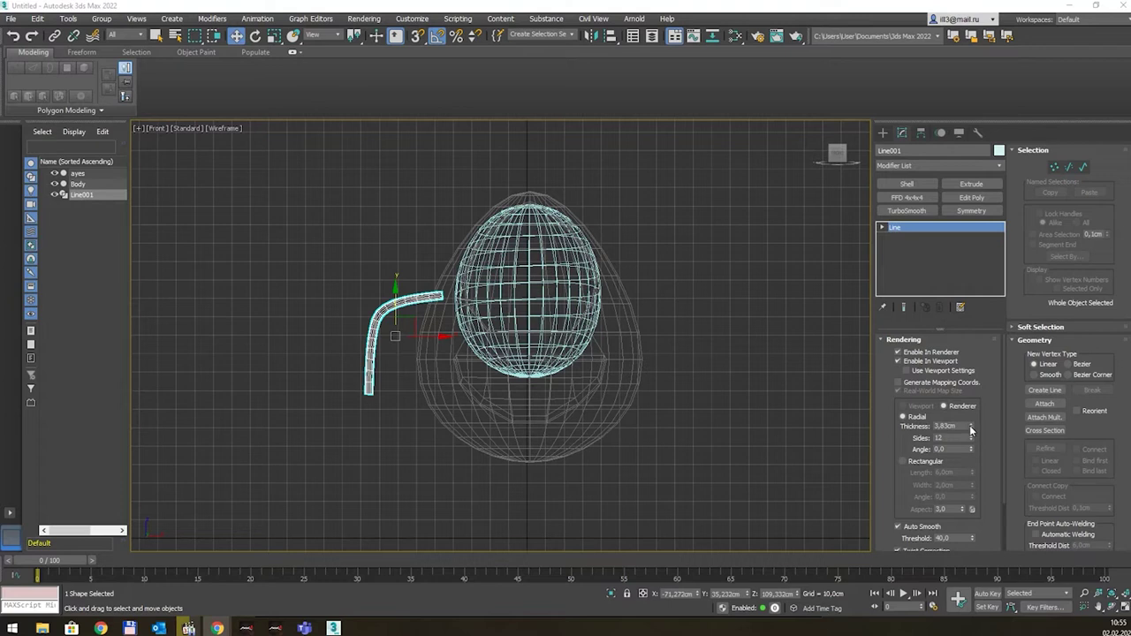
Step: Thicken the arm tube to a 6,894cm rendering thickness and tilt it slightly
{"action": "left_click_drag", "start_coordinate": [971, 426], "coordinate": [982, 380]}
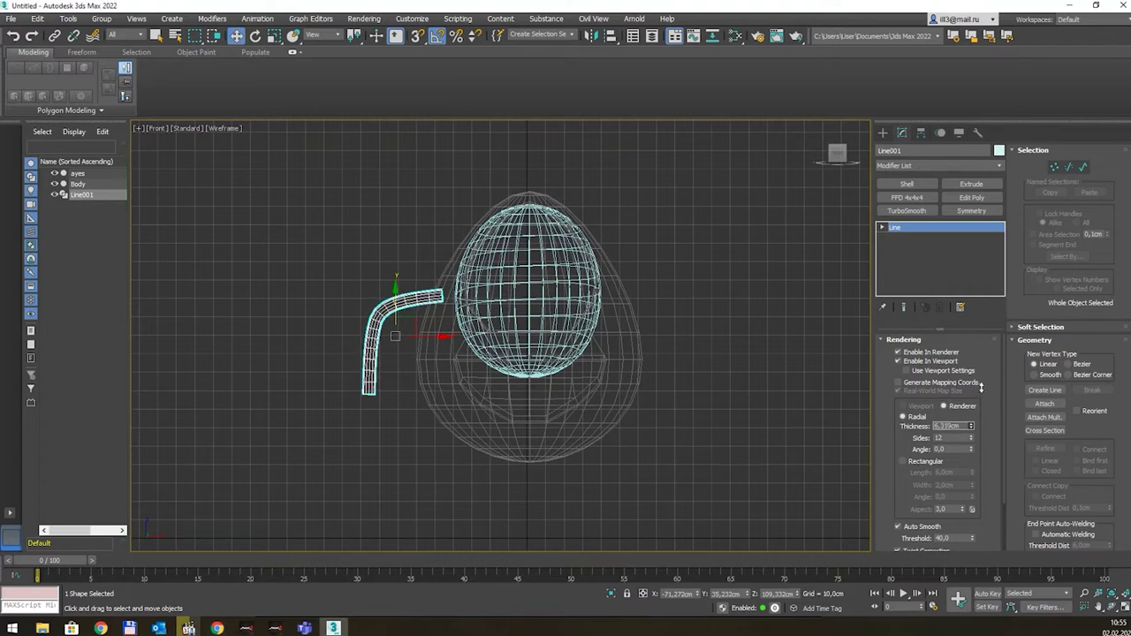
{"action": "key", "text": "e"}
{"action": "mouse_move", "coordinate": [433, 324]}
{"action": "left_mouse_down"}
{"action": "mouse_move", "coordinate": [431, 311]}
{"action": "mouse_move", "coordinate": [392, 319]}
{"action": "left_mouse_up"}
{"action": "key", "text": "w"}
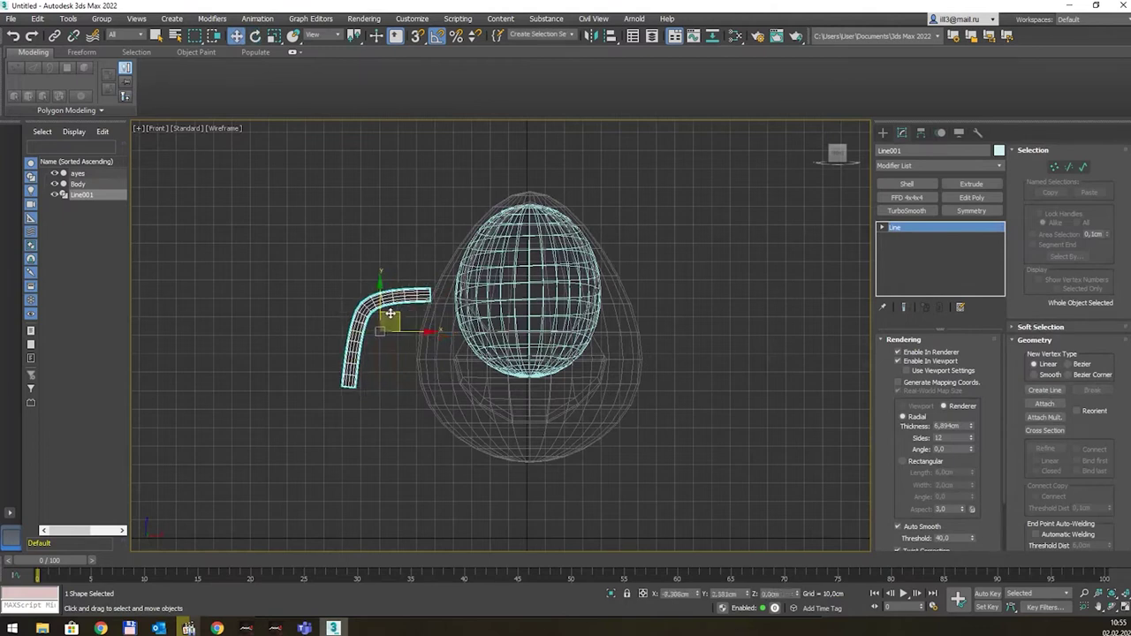
{"action": "left_click", "coordinate": [882, 133]}
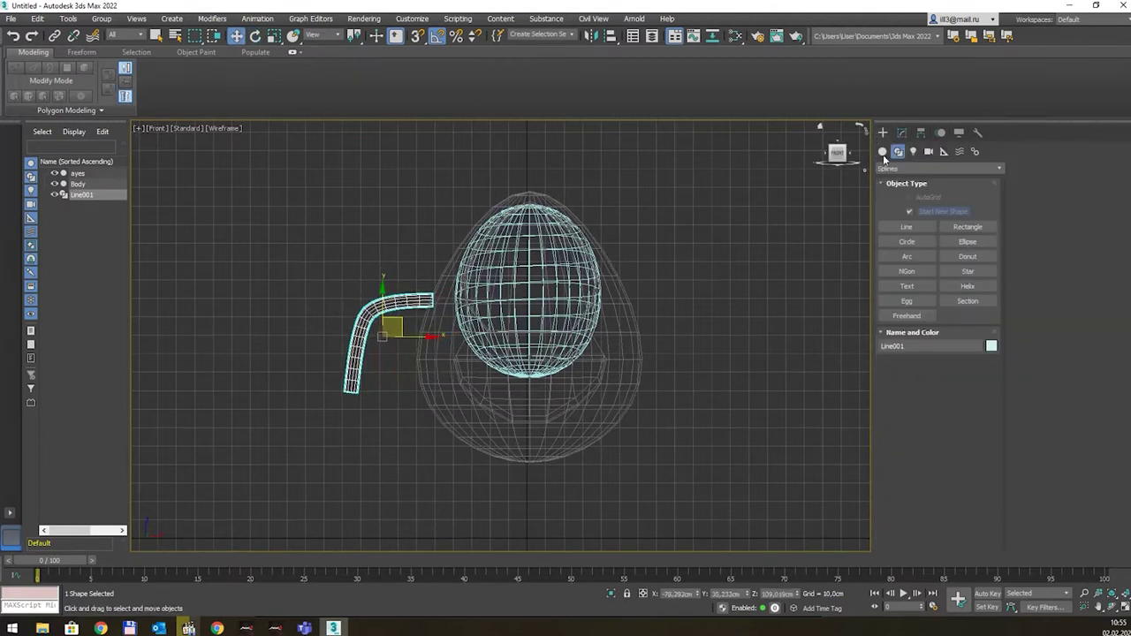
Step: Draw a box at the arm tube's lower end and move it under the tube in Top view
{"action": "left_click", "coordinate": [882, 153]}
{"action": "left_click", "coordinate": [907, 212]}
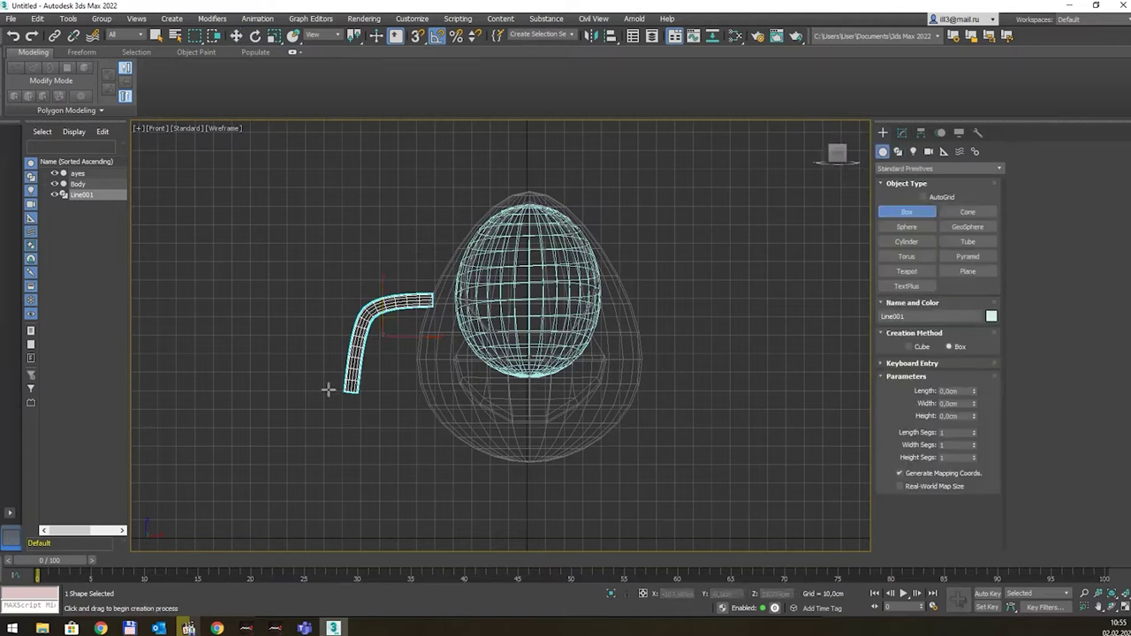
{"action": "left_click_drag", "start_coordinate": [327, 390], "coordinate": [373, 430]}
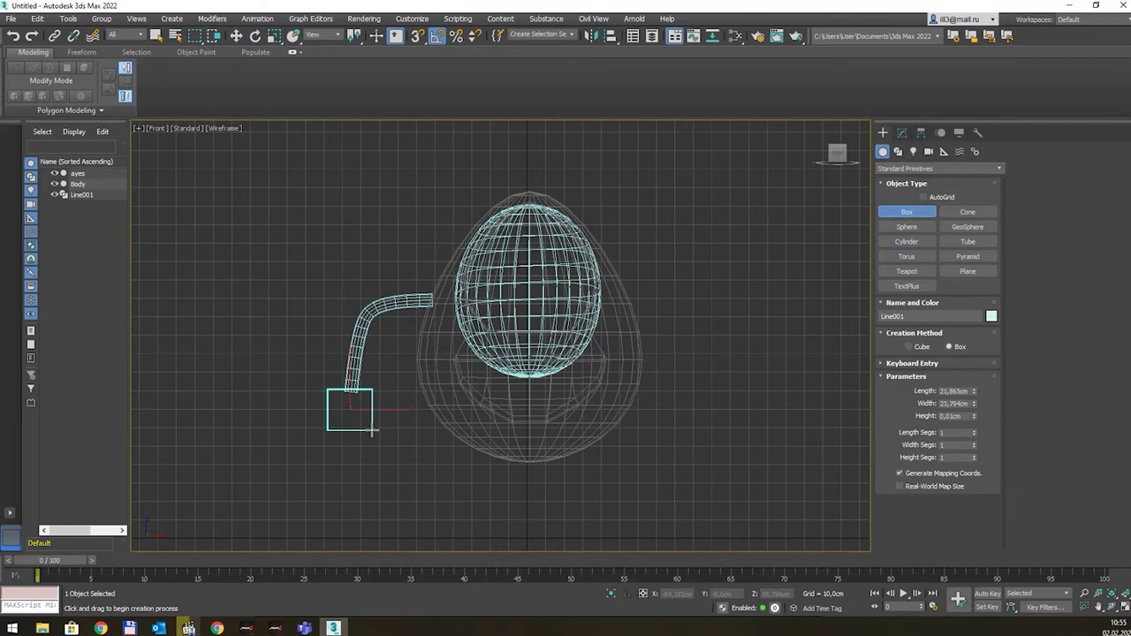
{"action": "left_click_drag", "start_coordinate": [373, 431], "coordinate": [371, 430]}
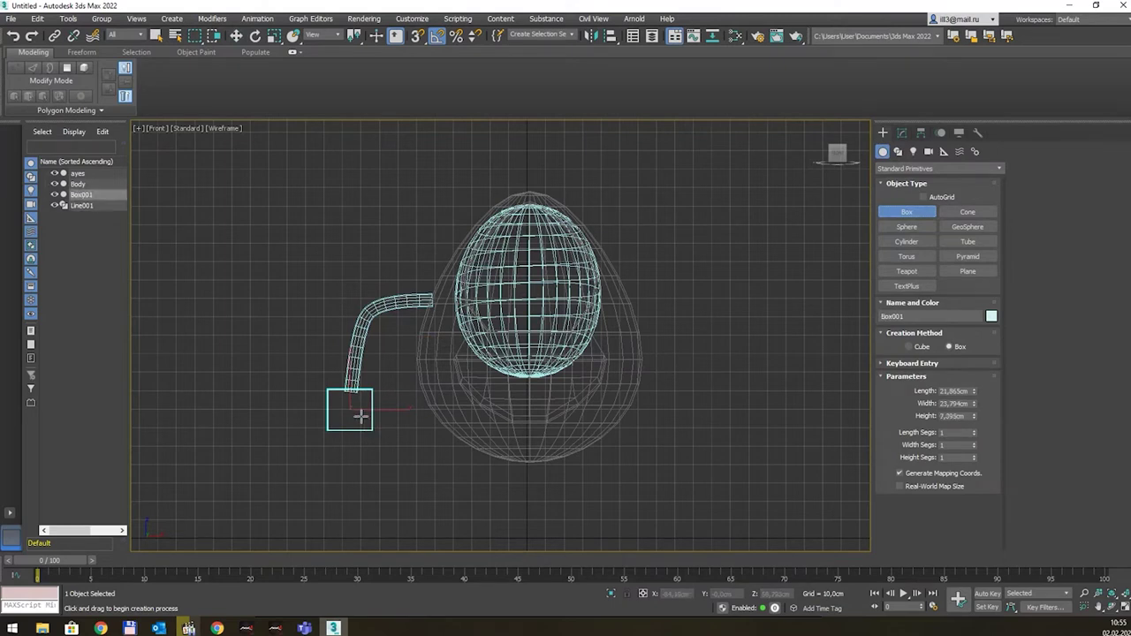
{"action": "right_click", "coordinate": [360, 413]}
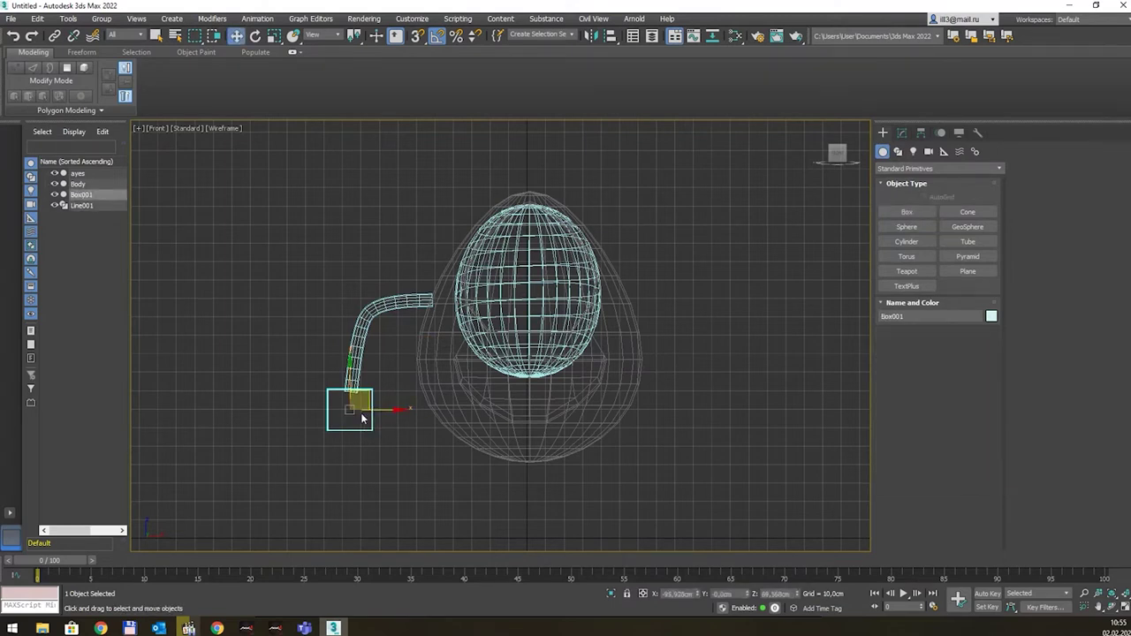
{"action": "key", "text": "t"}
{"action": "left_click_drag", "start_coordinate": [430, 377], "coordinate": [436, 271]}
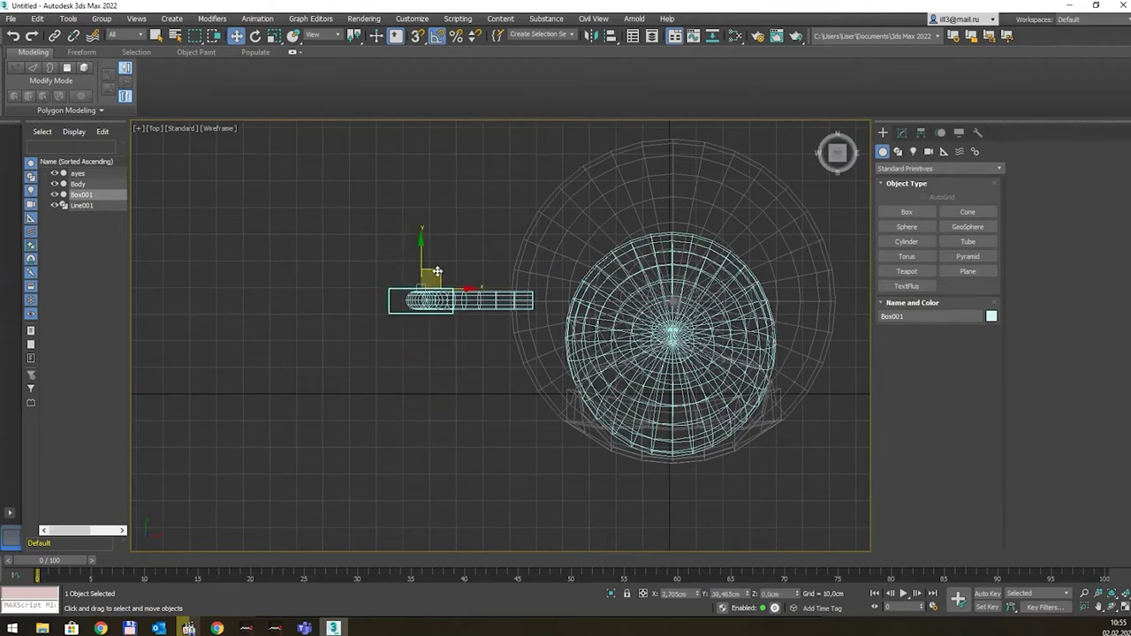
{"action": "key", "text": "p"}
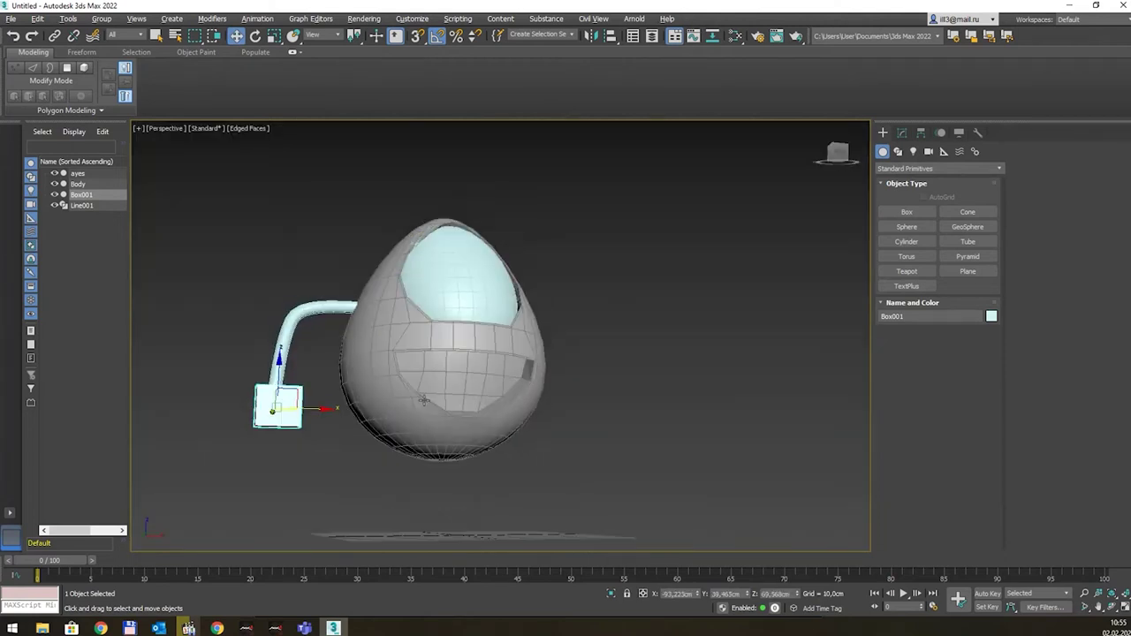
Step: Give the hand box 2 length and 3 width segments and nudge it slightly left
{"action": "scroll", "coordinate": [310, 408], "scroll_direction": "up", "scroll_amount": 2}
{"action": "scroll", "coordinate": [310, 408], "scroll_direction": "up", "scroll_amount": 1}
{"action": "scroll", "coordinate": [310, 408], "scroll_direction": "up", "scroll_amount": 2}
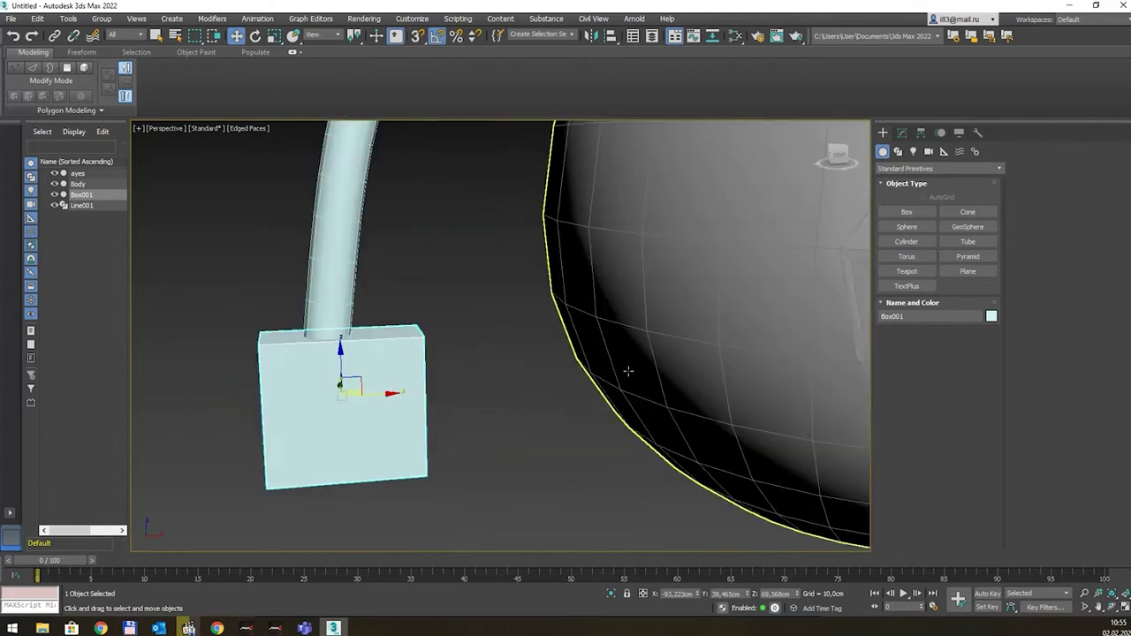
{"action": "left_click", "coordinate": [904, 134]}
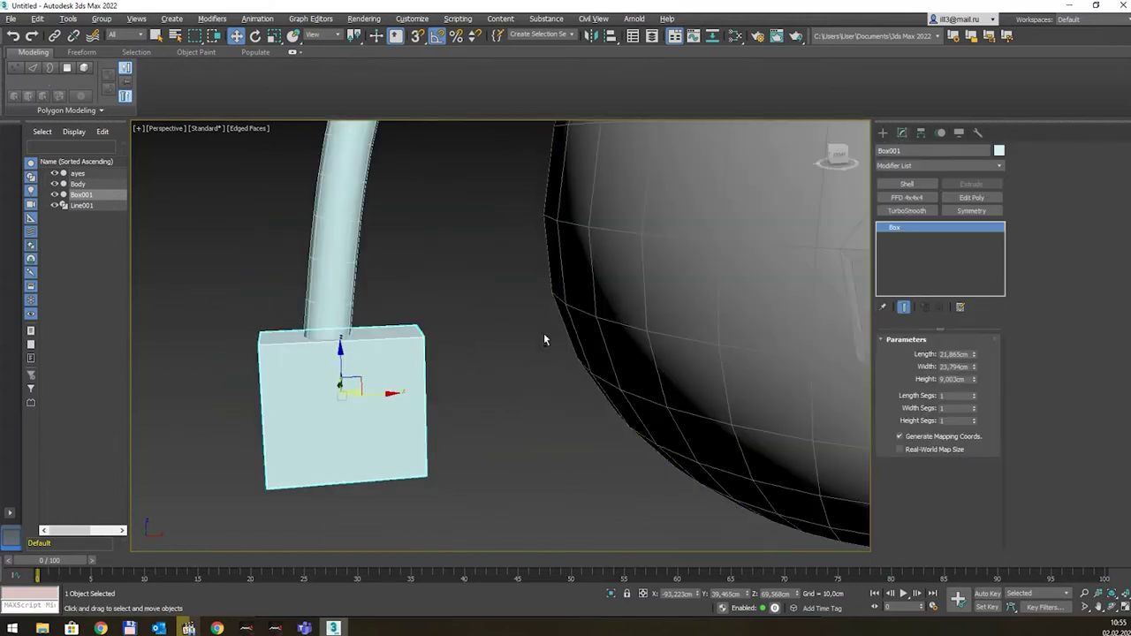
{"action": "left_click", "coordinate": [976, 405]}
{"action": "mouse_move", "coordinate": [495, 373]}
{"action": "middle_mouse_down", "text": "alt"}
{"action": "mouse_move", "coordinate": [515, 324]}
{"action": "mouse_move", "coordinate": [493, 387]}
{"action": "mouse_move", "coordinate": [470, 348]}
{"action": "middle_mouse_up", "text": "alt"}
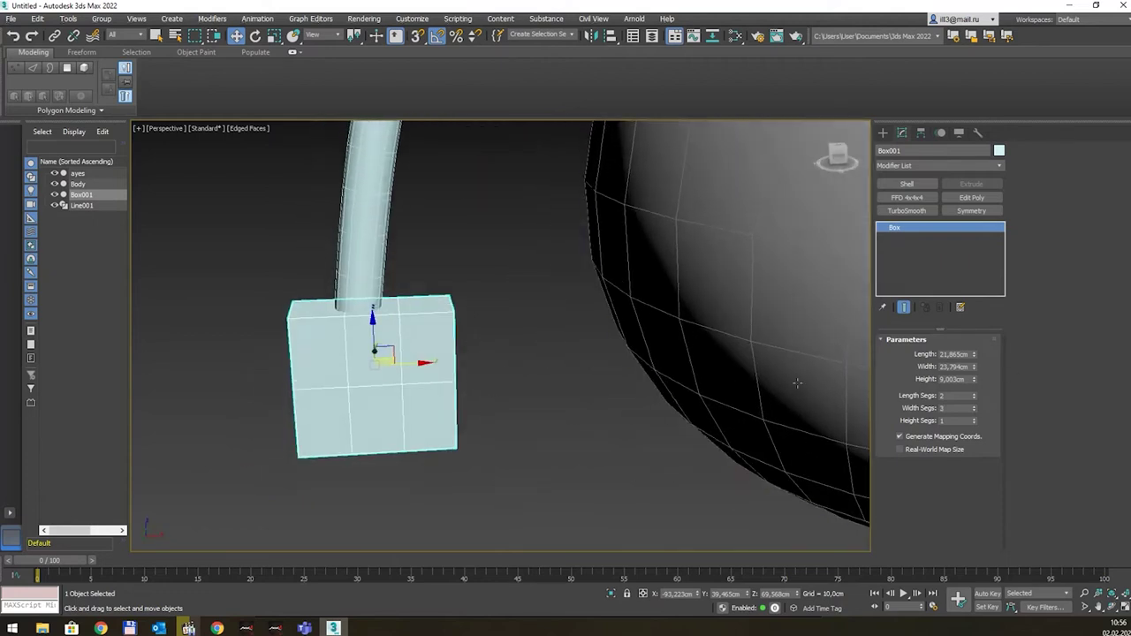
{"action": "left_click_drag", "start_coordinate": [415, 363], "coordinate": [398, 360]}
Step: Convert the box to an Editable Poly and rename it hand01
{"action": "right_click", "coordinate": [396, 353]}
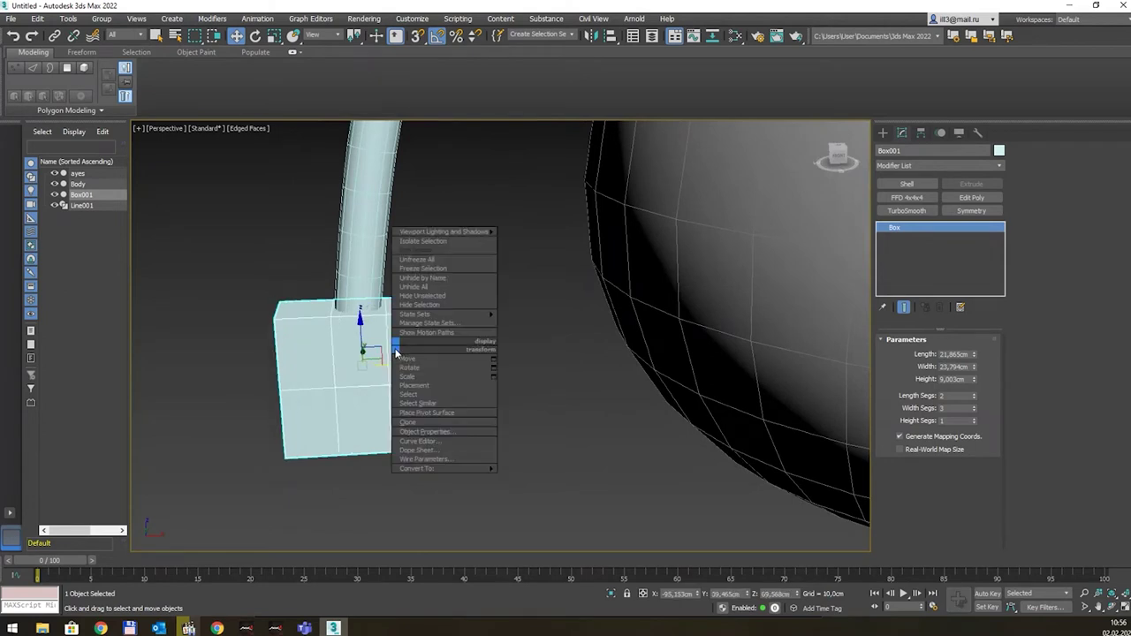
{"action": "mouse_move", "coordinate": [442, 468]}
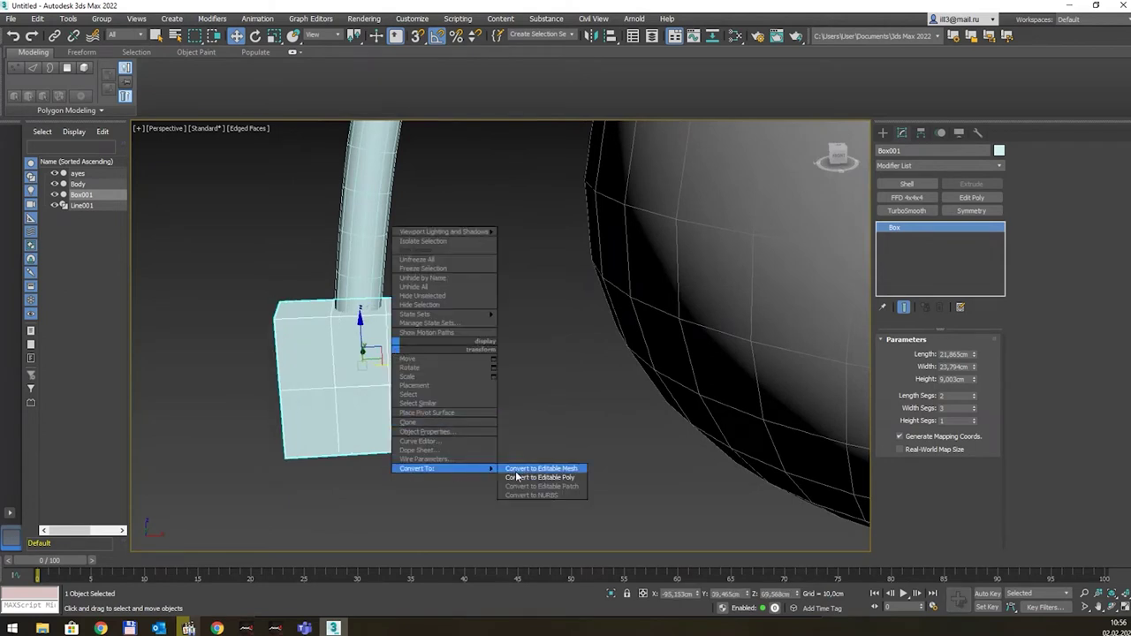
{"action": "left_click", "coordinate": [516, 477]}
{"action": "middle_click_drag", "start_coordinate": [497, 425], "coordinate": [489, 350], "text": "alt"}
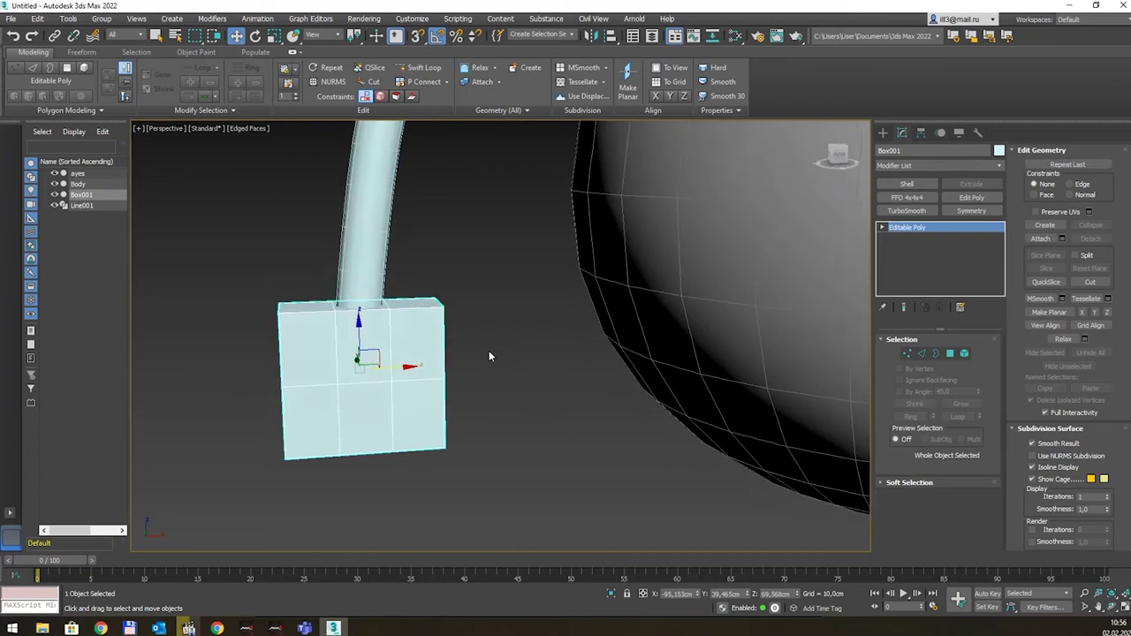
{"action": "key", "text": "1"}
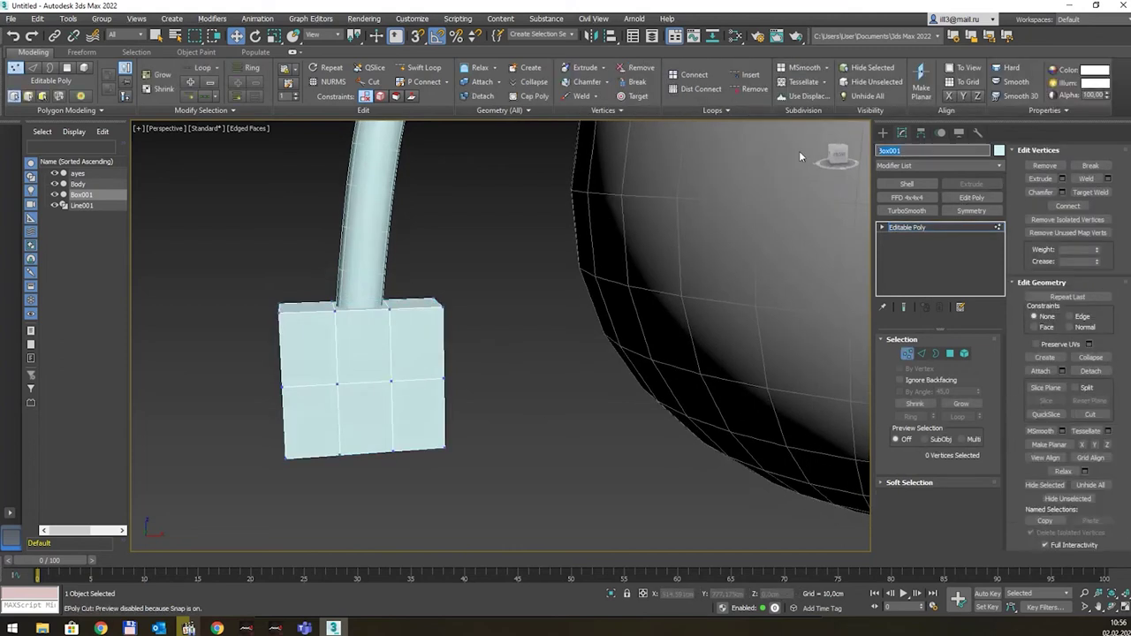
{"action": "type", "text": "hand"}
{"action": "type", "text": "01"}
{"action": "key", "text": "Return"}
{"action": "mouse_move", "coordinate": [496, 386]}
{"action": "middle_mouse_down", "text": "alt"}
{"action": "mouse_move", "coordinate": [462, 333]}
{"action": "mouse_move", "coordinate": [459, 349]}
{"action": "middle_mouse_up", "text": "alt"}
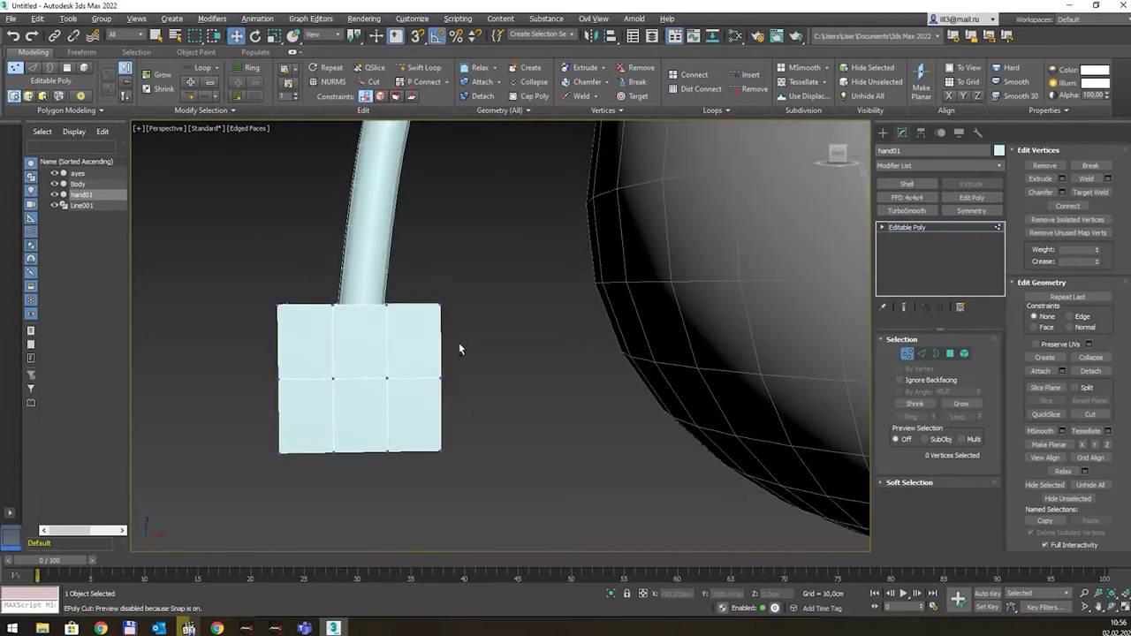
{"action": "key", "text": "1"}
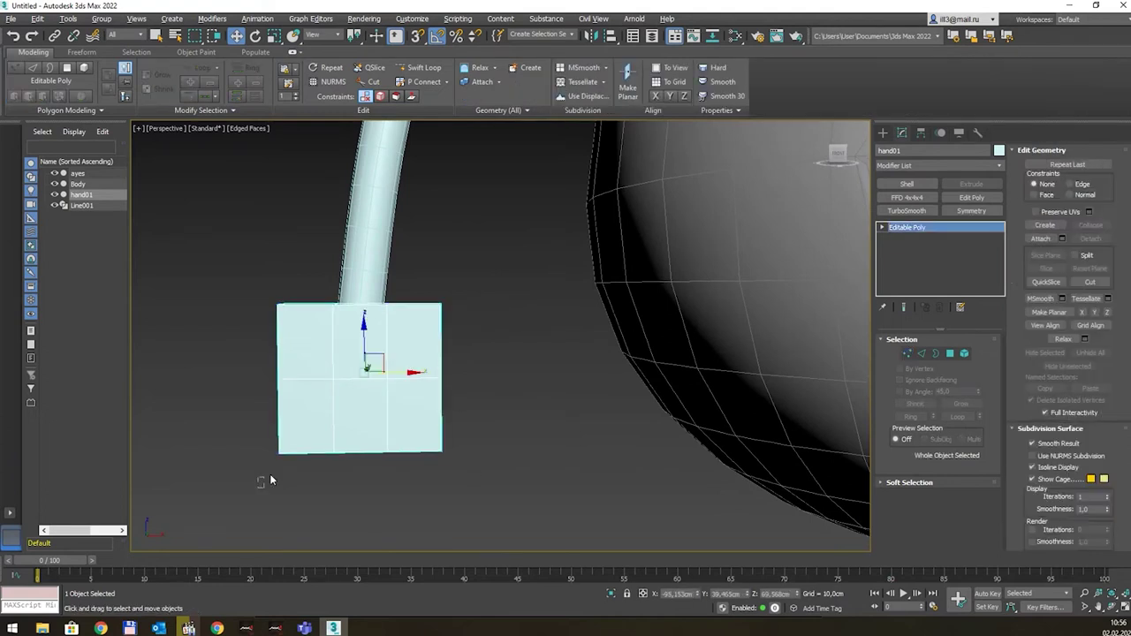
Step: Raise the hand's bottom vertex row and adjust the middle row slightly
{"action": "left_click_drag", "start_coordinate": [258, 488], "coordinate": [519, 447]}
{"action": "key", "text": "1"}
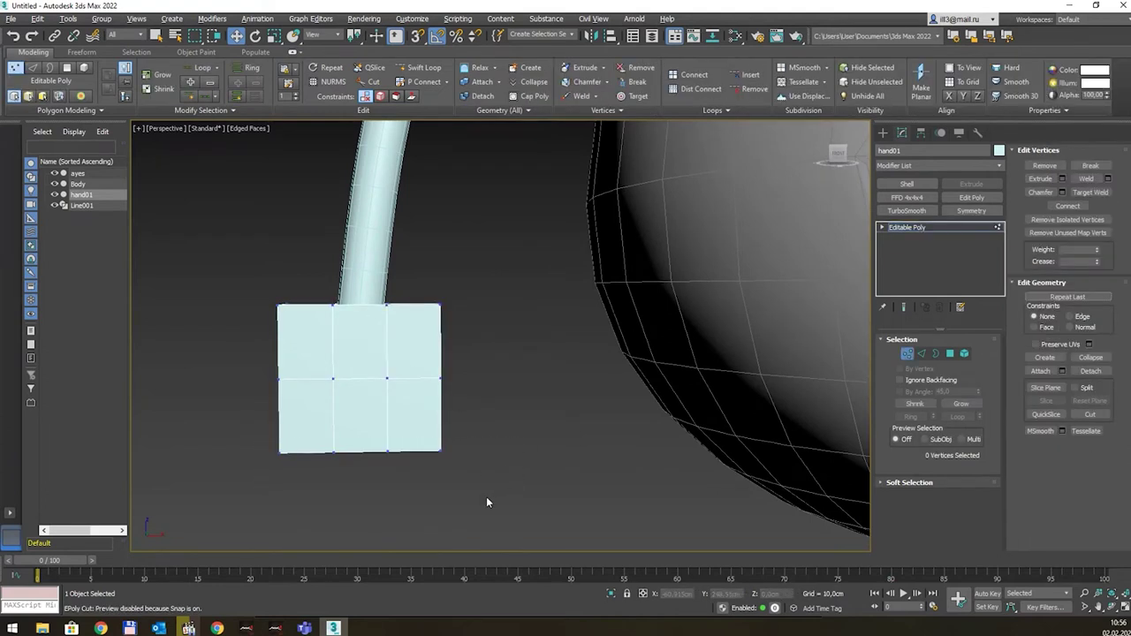
{"action": "left_click_drag", "start_coordinate": [486, 497], "coordinate": [265, 424]}
{"action": "left_click_drag", "start_coordinate": [362, 411], "coordinate": [361, 393]}
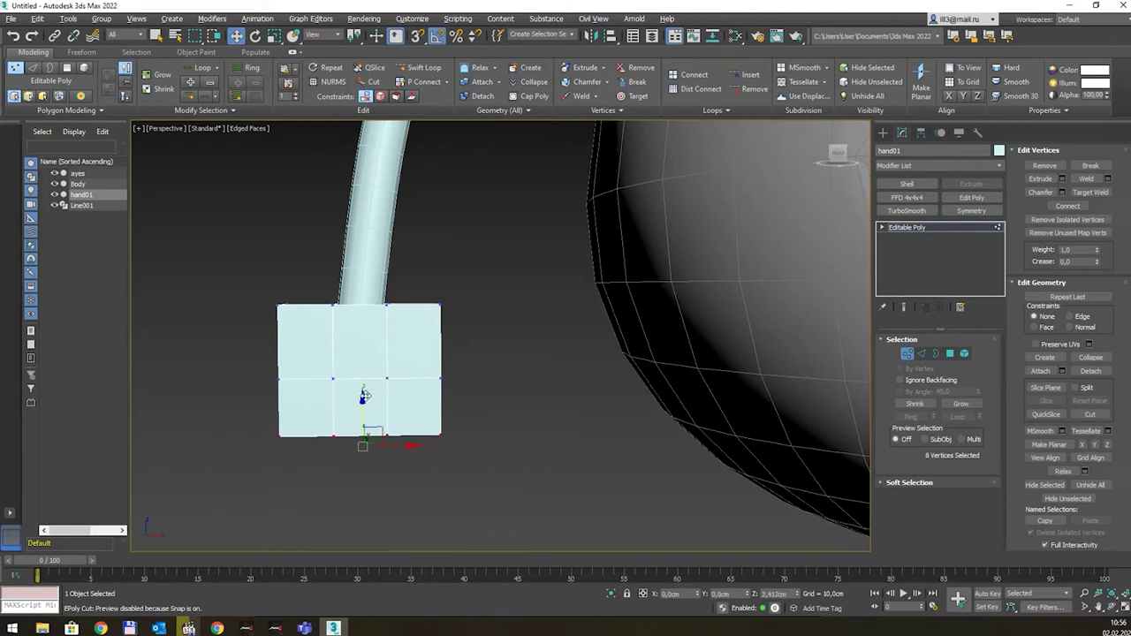
{"action": "left_click_drag", "start_coordinate": [475, 360], "coordinate": [305, 395]}
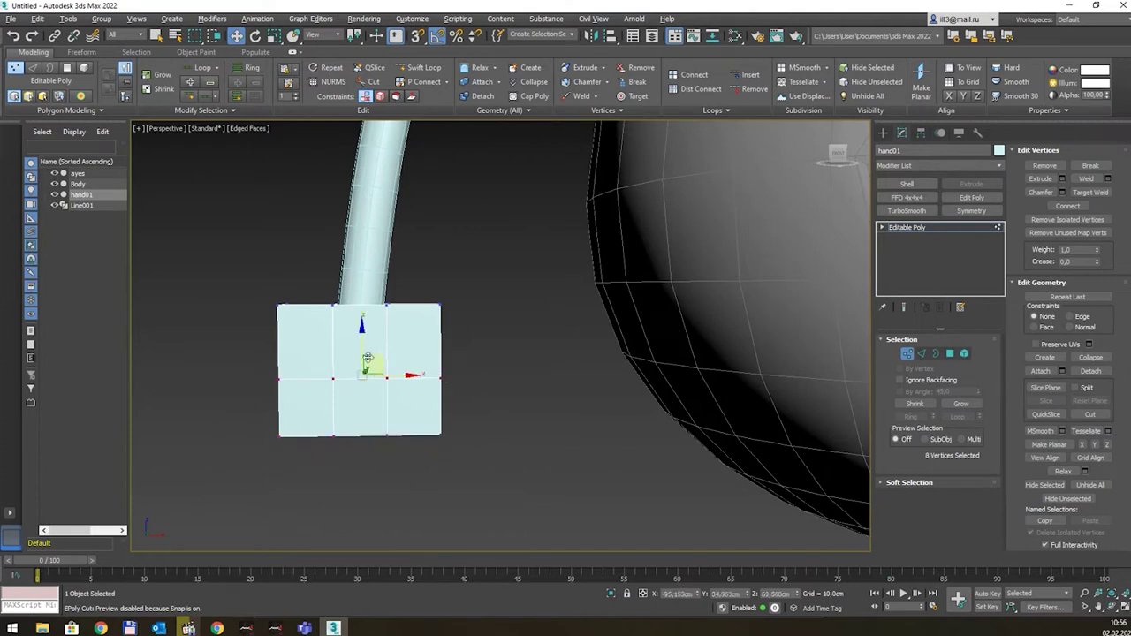
{"action": "left_click_drag", "start_coordinate": [365, 346], "coordinate": [372, 329]}
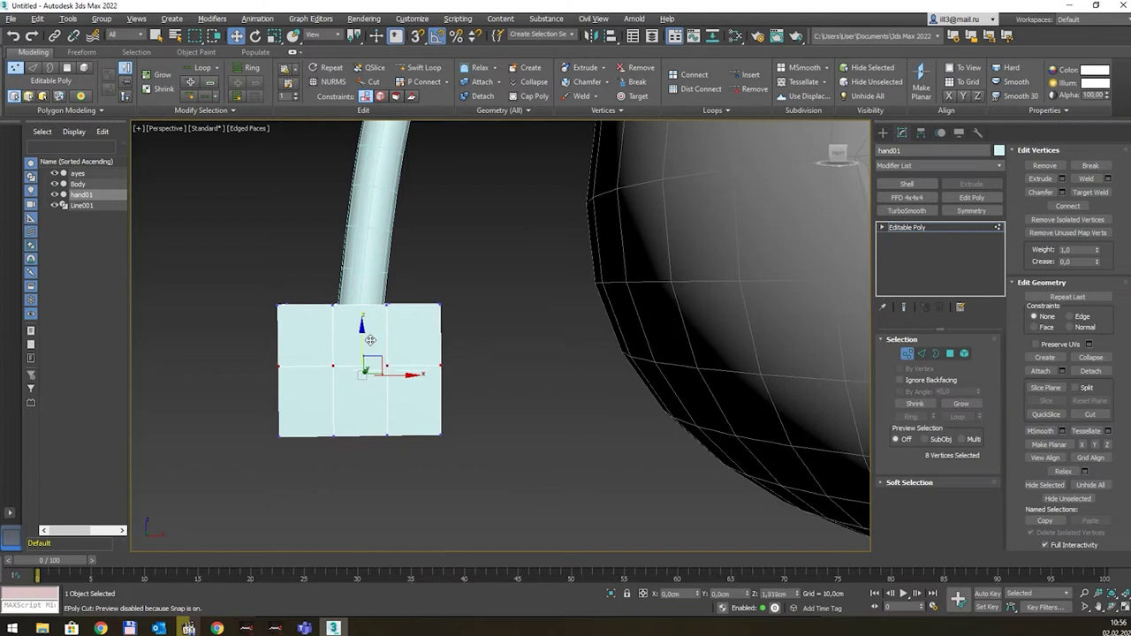
{"action": "key", "text": "ctrl+z"}
{"action": "left_click_drag", "start_coordinate": [368, 346], "coordinate": [367, 349]}
{"action": "middle_click_drag", "start_coordinate": [483, 360], "coordinate": [448, 372], "text": "alt"}
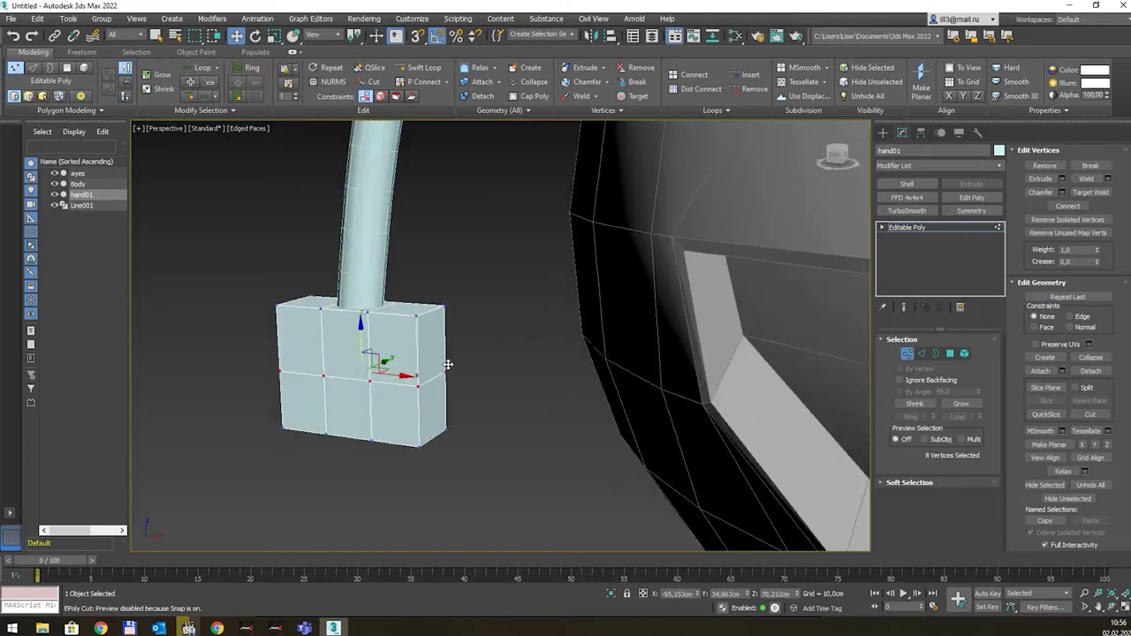
Step: Select the hand's right face and Shift-extrude it outward for the thumb
{"action": "key", "text": "4"}
{"action": "left_click", "coordinate": [426, 356]}
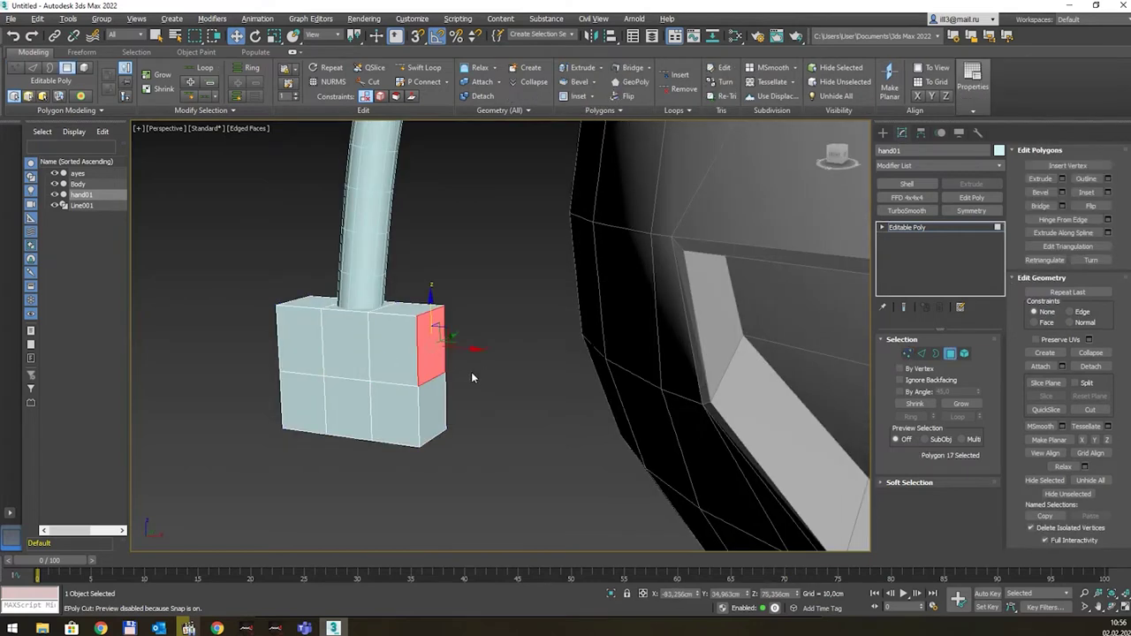
{"action": "middle_click_drag", "start_coordinate": [471, 371], "coordinate": [457, 348], "text": "alt"}
{"action": "mouse_move", "coordinate": [457, 348]}
{"action": "left_mouse_down", "text": "shift"}
{"action": "mouse_move", "coordinate": [516, 355]}
{"action": "mouse_move", "coordinate": [518, 328]}
{"action": "mouse_move", "coordinate": [530, 330]}
{"action": "mouse_move", "coordinate": [517, 370]}
{"action": "left_mouse_up", "text": "shift"}
{"action": "key", "text": "e"}
{"action": "right_click", "coordinate": [519, 321]}
{"action": "key", "text": "w"}
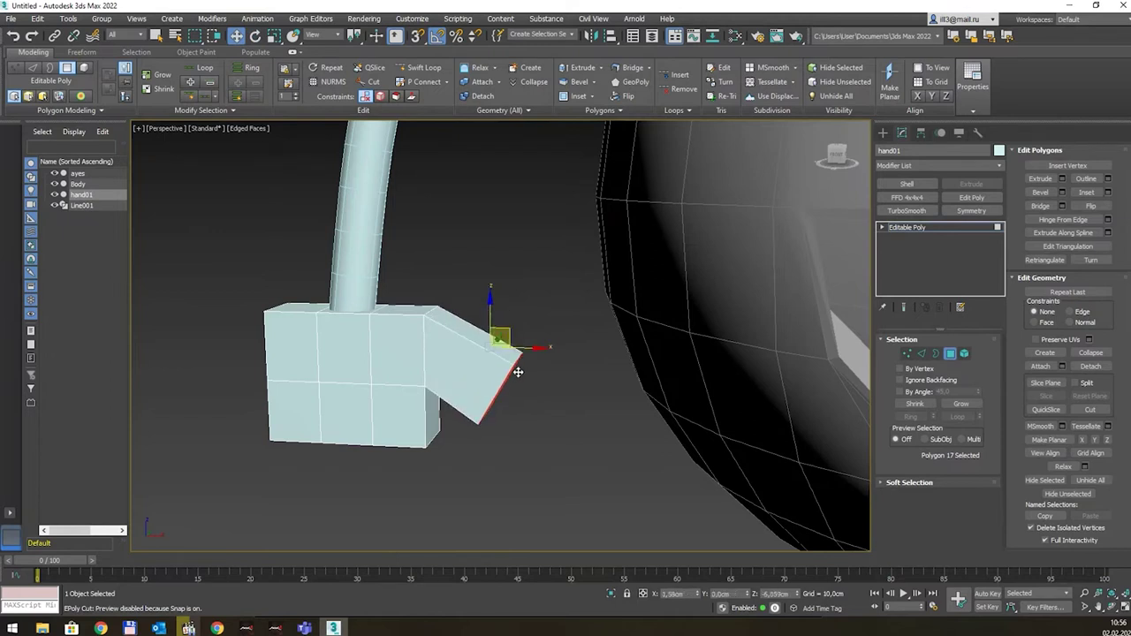
Step: Push the thumb's end face down-right, rotate it, and scale it down to taper the tip
{"action": "middle_click_drag", "start_coordinate": [518, 372], "coordinate": [521, 378]}
{"action": "left_click_drag", "start_coordinate": [511, 376], "coordinate": [572, 410]}
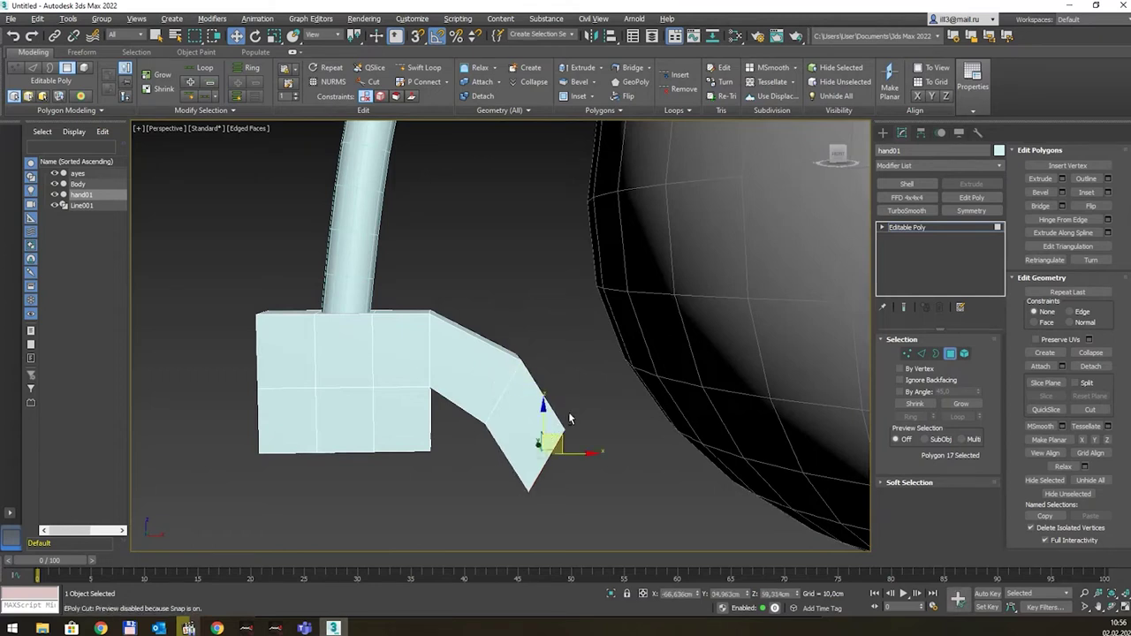
{"action": "middle_click_drag", "start_coordinate": [573, 410], "coordinate": [585, 426], "text": "alt"}
{"action": "key", "text": "e"}
{"action": "mouse_move", "coordinate": [588, 445]}
{"action": "left_mouse_down"}
{"action": "mouse_move", "coordinate": [586, 430]}
{"action": "mouse_move", "coordinate": [562, 449]}
{"action": "mouse_move", "coordinate": [550, 442]}
{"action": "mouse_move", "coordinate": [568, 477]}
{"action": "mouse_move", "coordinate": [501, 412]}
{"action": "left_mouse_up"}
{"action": "key", "text": "w"}
{"action": "key", "text": "r"}
{"action": "mouse_move", "coordinate": [500, 412]}
{"action": "middle_mouse_down", "text": "alt"}
{"action": "mouse_move", "coordinate": [445, 429]}
{"action": "mouse_move", "coordinate": [462, 379]}
{"action": "mouse_move", "coordinate": [497, 338]}
{"action": "middle_mouse_up", "text": "alt"}
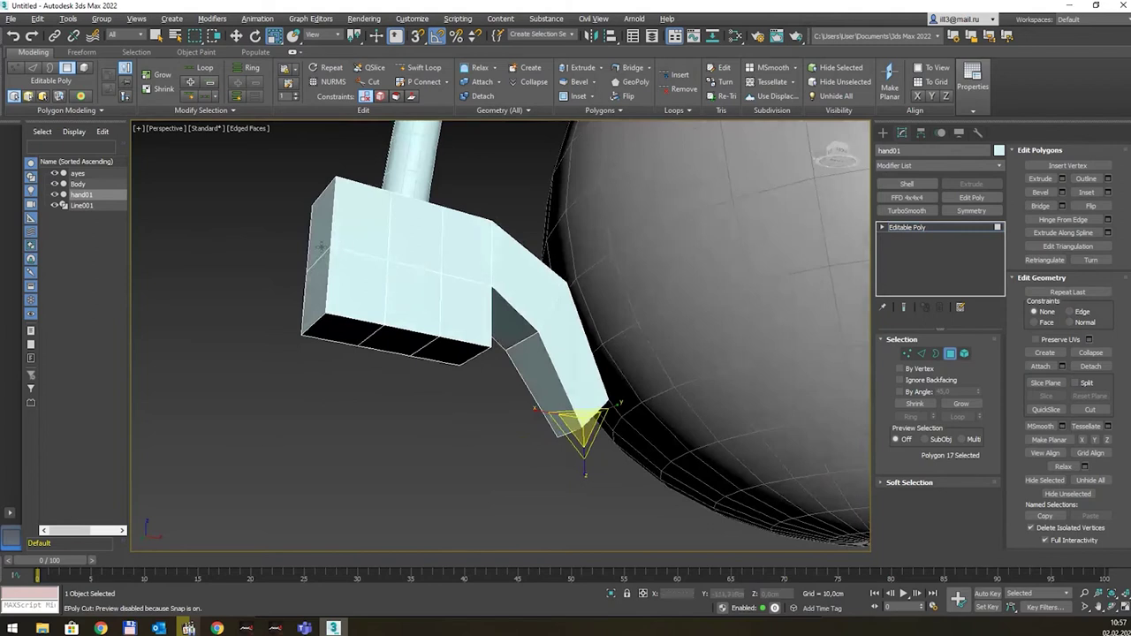
Step: Select three bottom faces of the hand and inset each one separately
{"action": "middle_click_drag", "start_coordinate": [350, 254], "coordinate": [335, 387], "text": "alt"}
{"action": "left_click", "coordinate": [335, 387]}
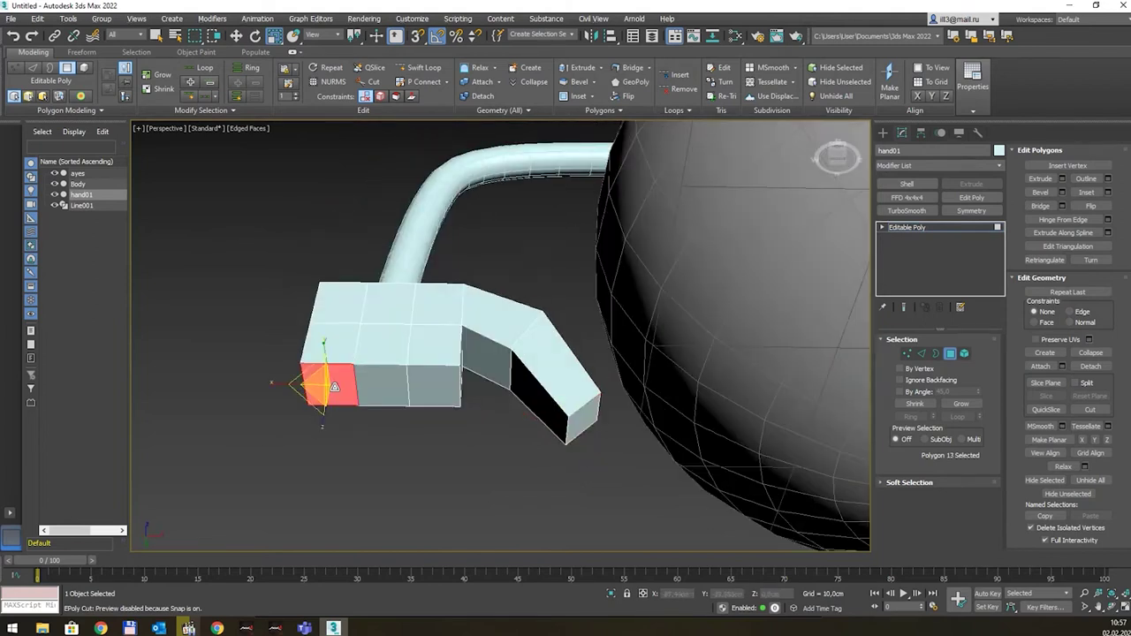
{"action": "left_click", "coordinate": [384, 387], "text": "ctrl"}
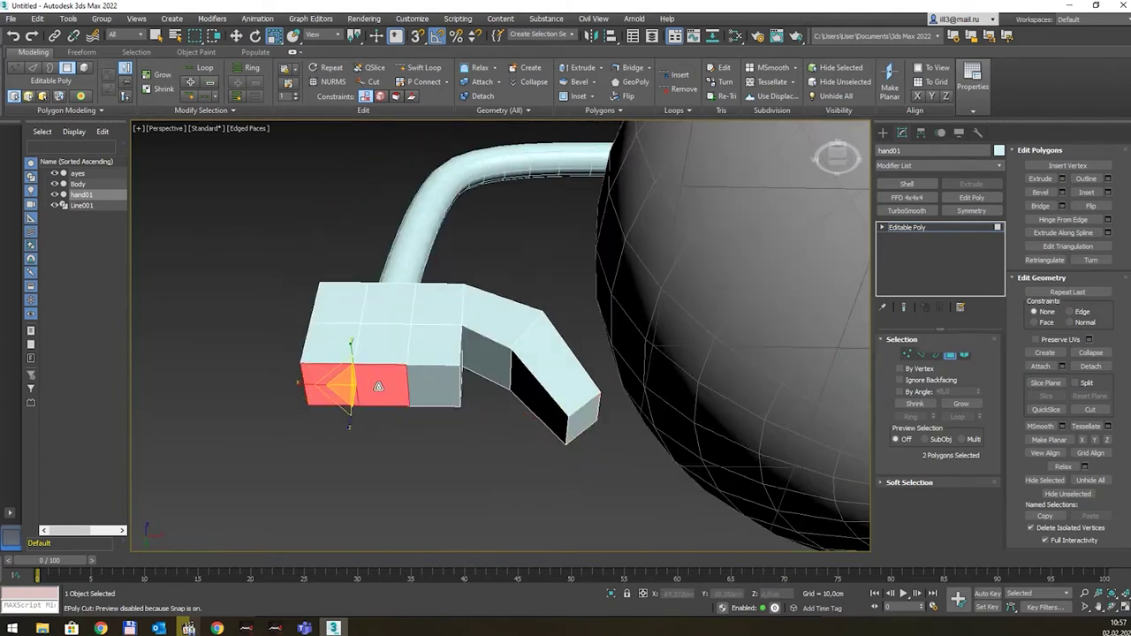
{"action": "left_click", "coordinate": [439, 382], "text": "ctrl"}
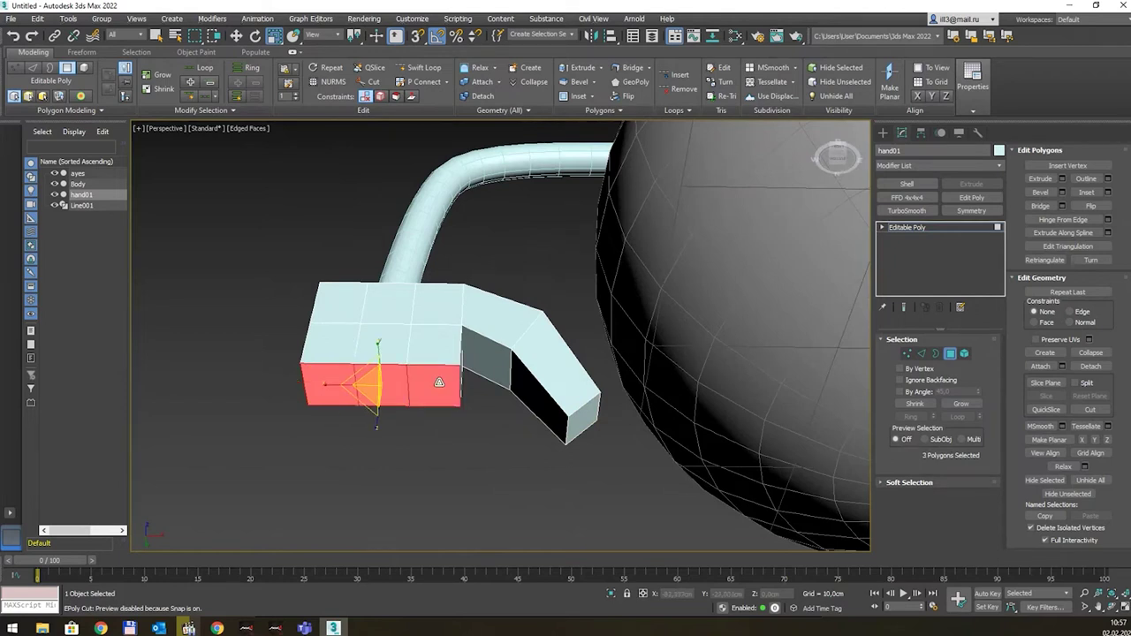
{"action": "mouse_move", "coordinate": [441, 332]}
{"action": "middle_mouse_down", "text": "alt"}
{"action": "mouse_move", "coordinate": [453, 323]}
{"action": "mouse_move", "coordinate": [434, 328]}
{"action": "mouse_move", "coordinate": [415, 266]}
{"action": "mouse_move", "coordinate": [487, 278]}
{"action": "middle_mouse_up", "text": "alt"}
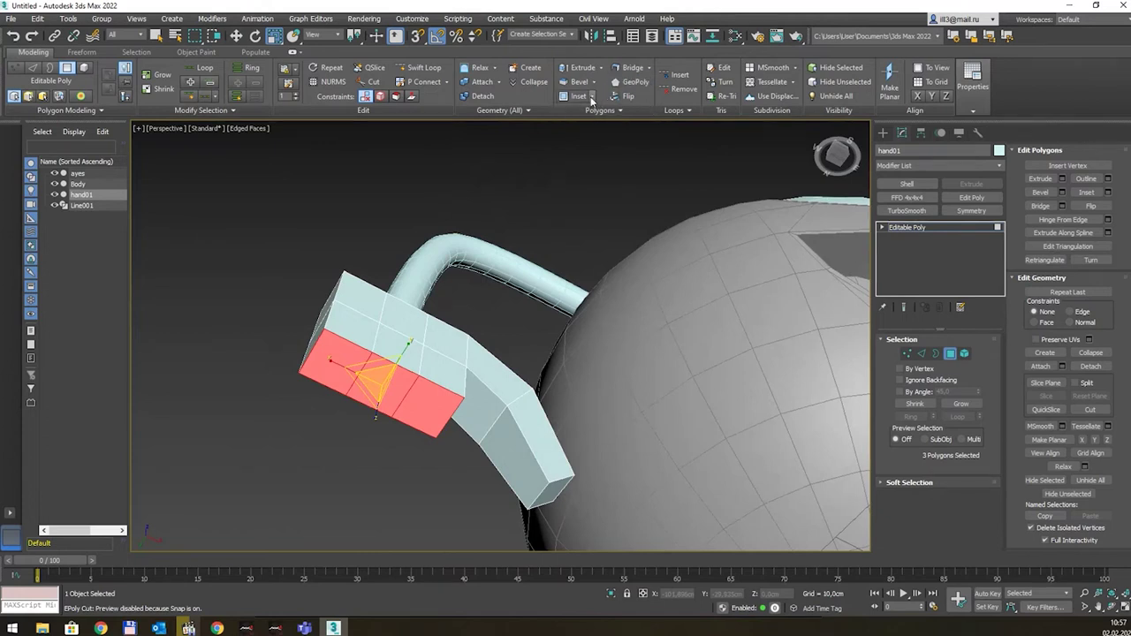
{"action": "left_click", "coordinate": [592, 96]}
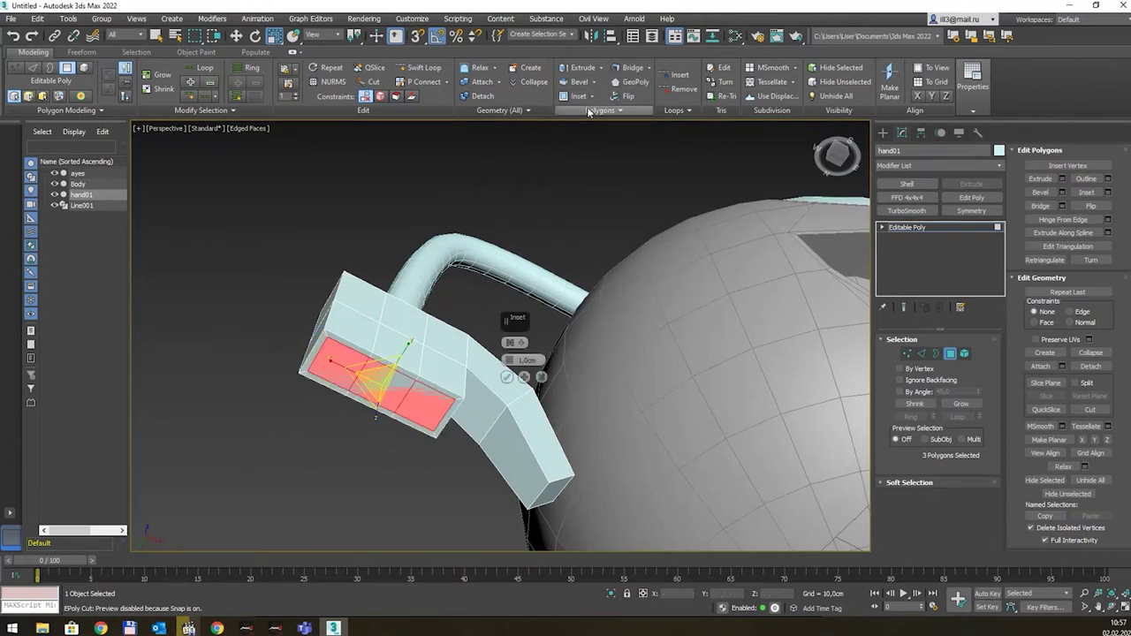
{"action": "left_click", "coordinate": [525, 343]}
{"action": "left_click", "coordinate": [540, 362]}
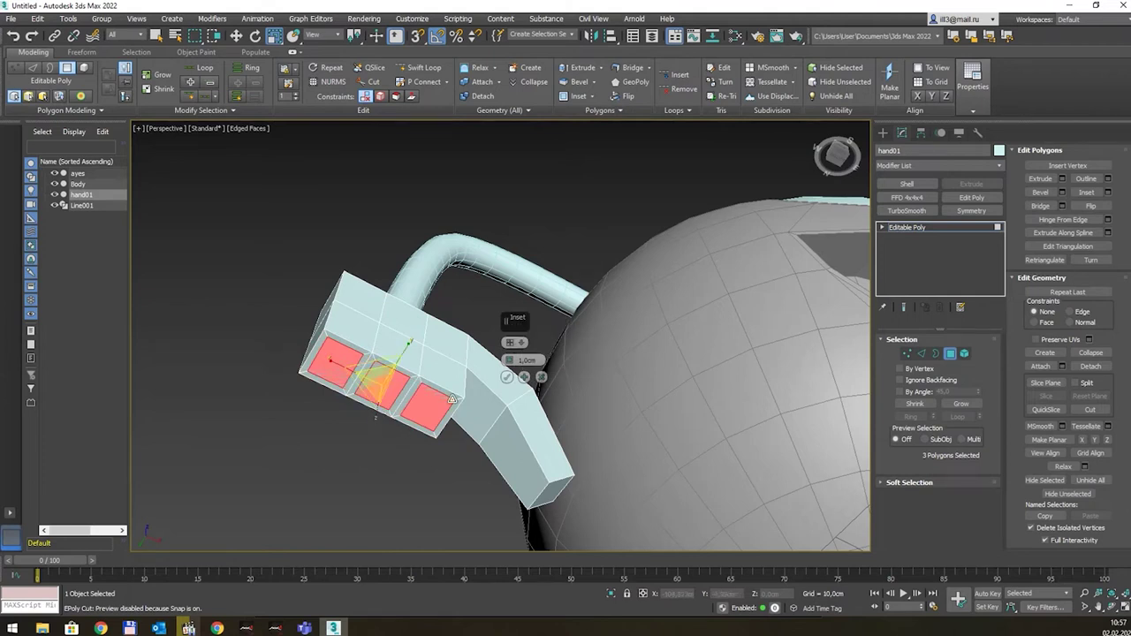
{"action": "left_click", "coordinate": [507, 378]}
Step: Check the side view, then move the three inset polygons down along Z into fingers
{"action": "middle_click_drag", "start_coordinate": [483, 359], "coordinate": [425, 374], "text": "alt"}
{"action": "key", "text": "alt+w"}
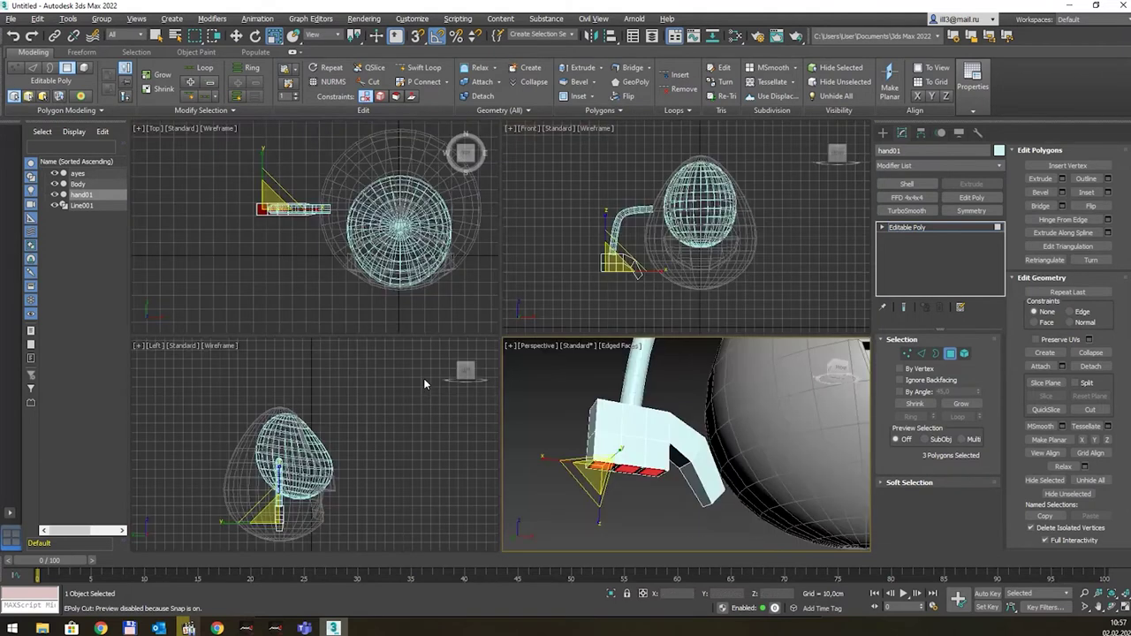
{"action": "key", "text": "alt+w"}
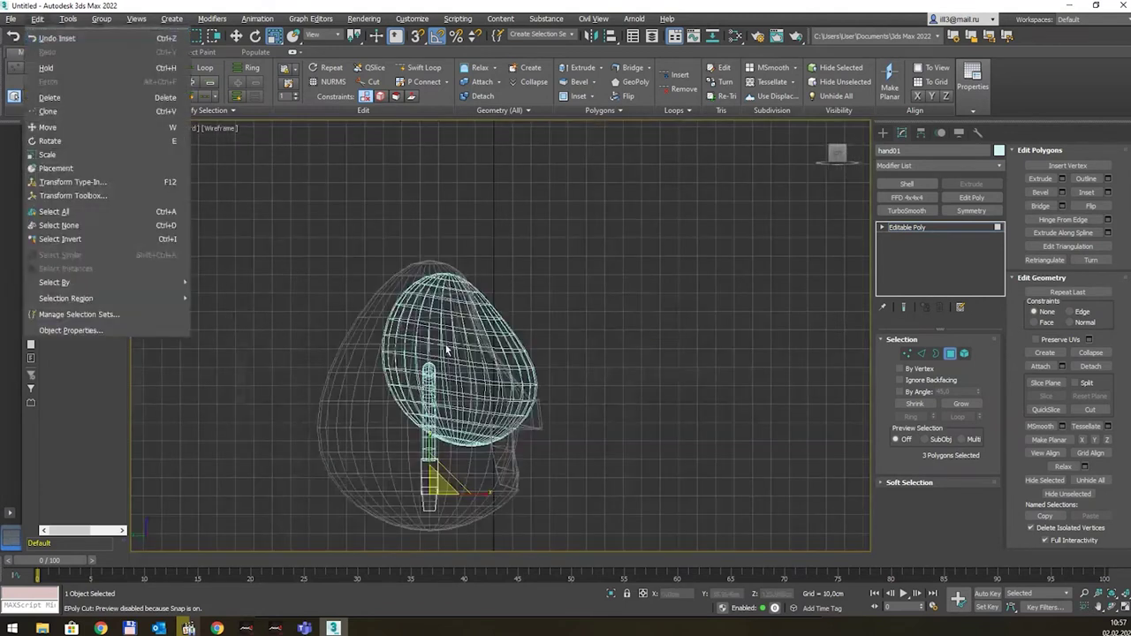
{"action": "key", "text": "Escape"}
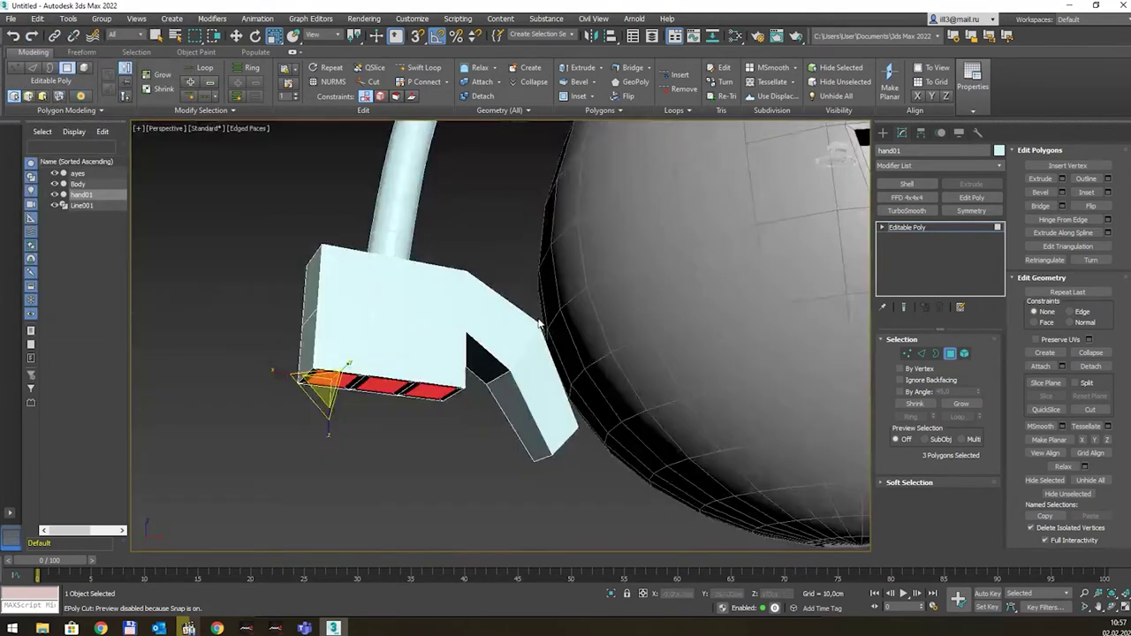
{"action": "key", "text": "w"}
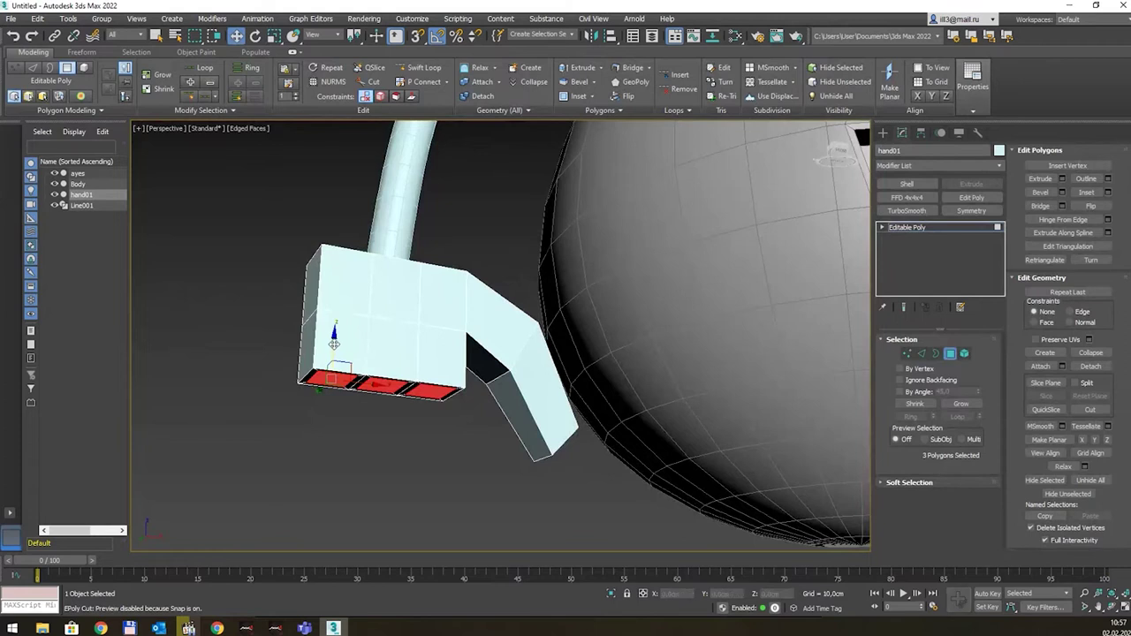
{"action": "left_click_drag", "start_coordinate": [334, 348], "coordinate": [327, 460]}
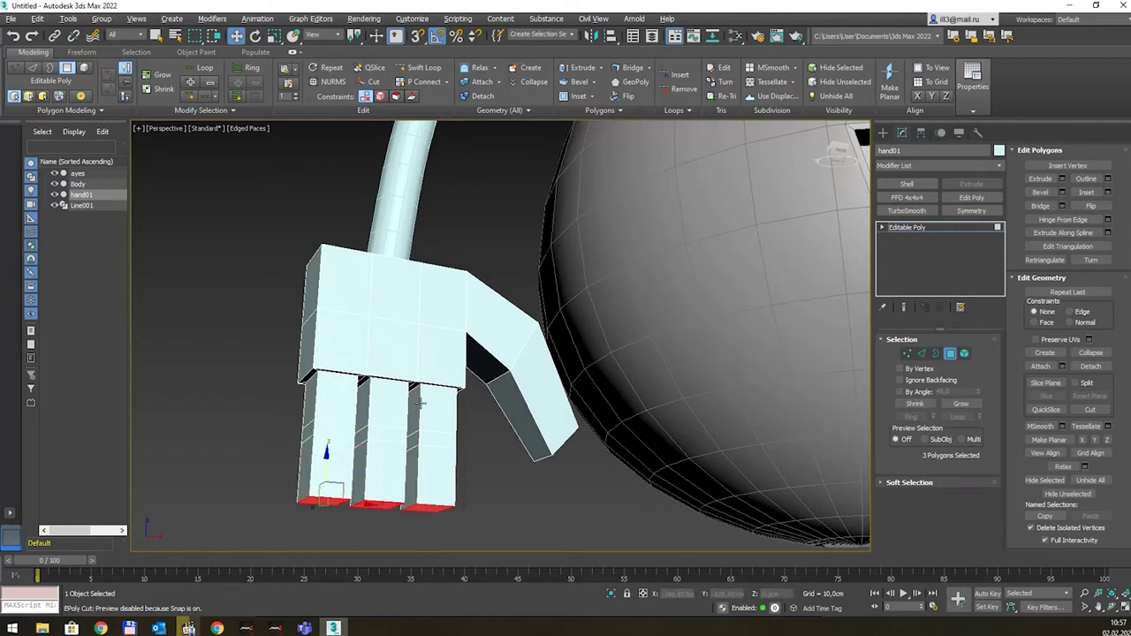
{"action": "mouse_move", "coordinate": [421, 403]}
{"action": "middle_mouse_down", "text": "alt"}
{"action": "mouse_move", "coordinate": [509, 452]}
{"action": "mouse_move", "coordinate": [463, 447]}
{"action": "mouse_move", "coordinate": [479, 455]}
{"action": "middle_mouse_up", "text": "alt"}
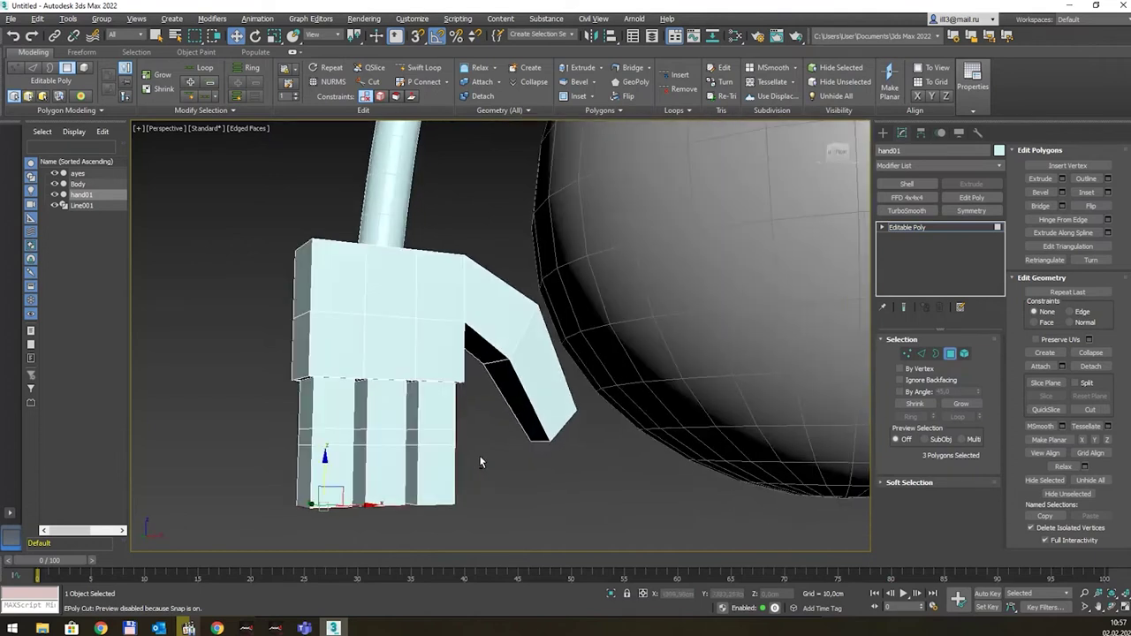
Step: Select the edge loop across the palm and slide it so the palm's edges slant slightly
{"action": "key", "text": "2"}
{"action": "left_click", "coordinate": [366, 315]}
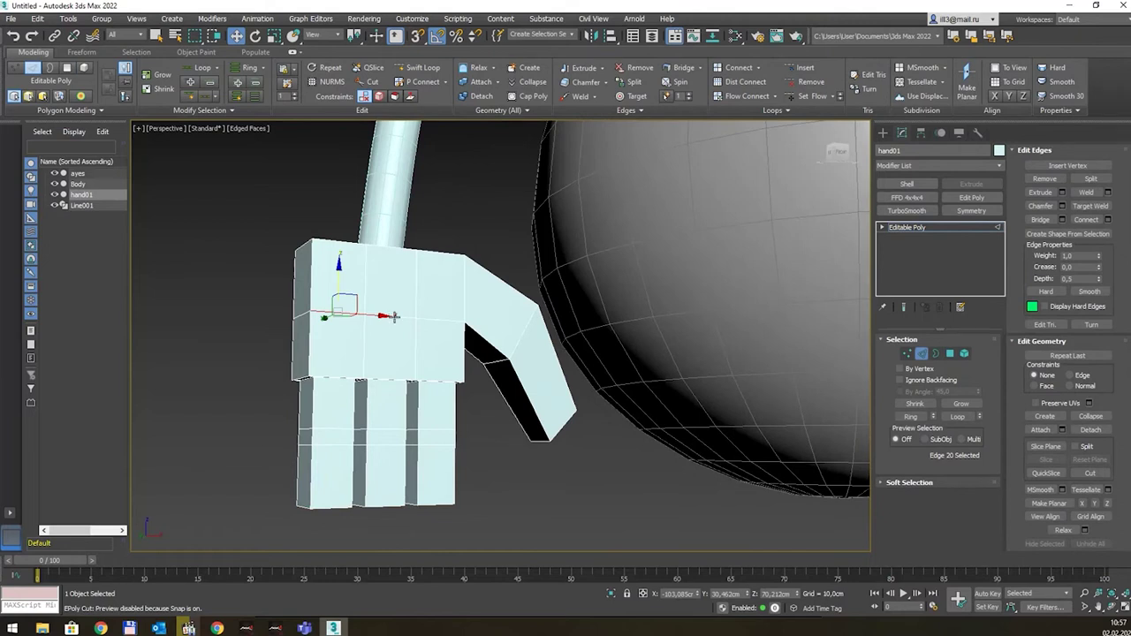
{"action": "double_click", "coordinate": [394, 316]}
{"action": "middle_click_drag", "start_coordinate": [455, 324], "coordinate": [384, 316], "text": "alt"}
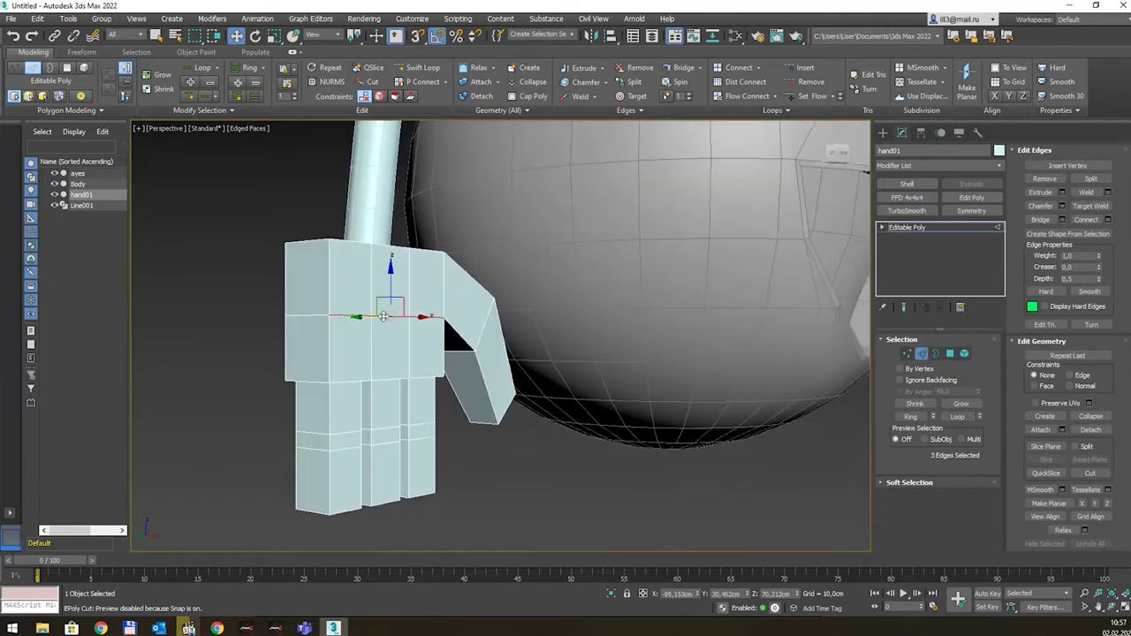
{"action": "left_click_drag", "start_coordinate": [383, 316], "coordinate": [379, 318]}
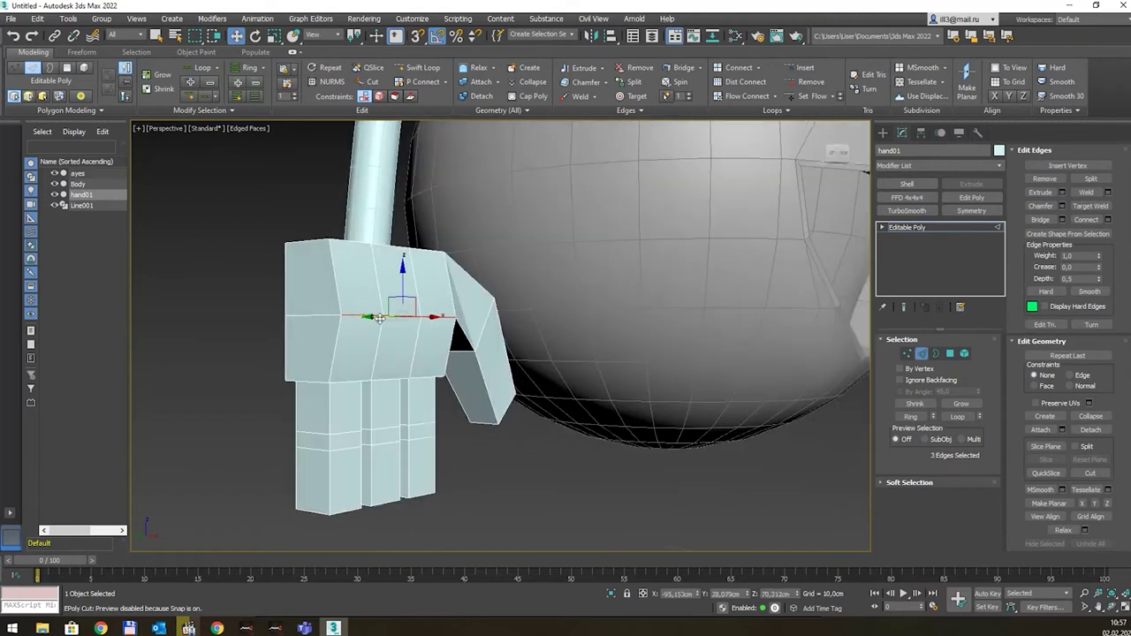
{"action": "mouse_move", "coordinate": [379, 318]}
{"action": "middle_mouse_down", "text": "alt"}
{"action": "mouse_move", "coordinate": [534, 447]}
{"action": "mouse_move", "coordinate": [612, 492]}
{"action": "middle_mouse_up", "text": "alt"}
{"action": "left_click", "coordinate": [333, 329]}
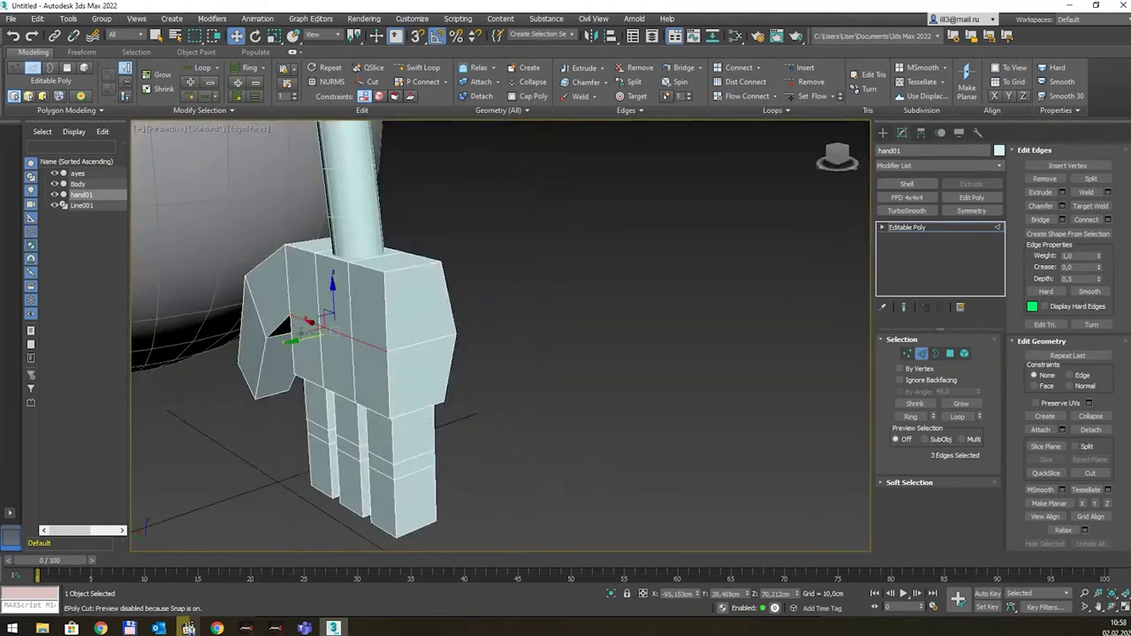
{"action": "left_click_drag", "start_coordinate": [297, 341], "coordinate": [299, 342]}
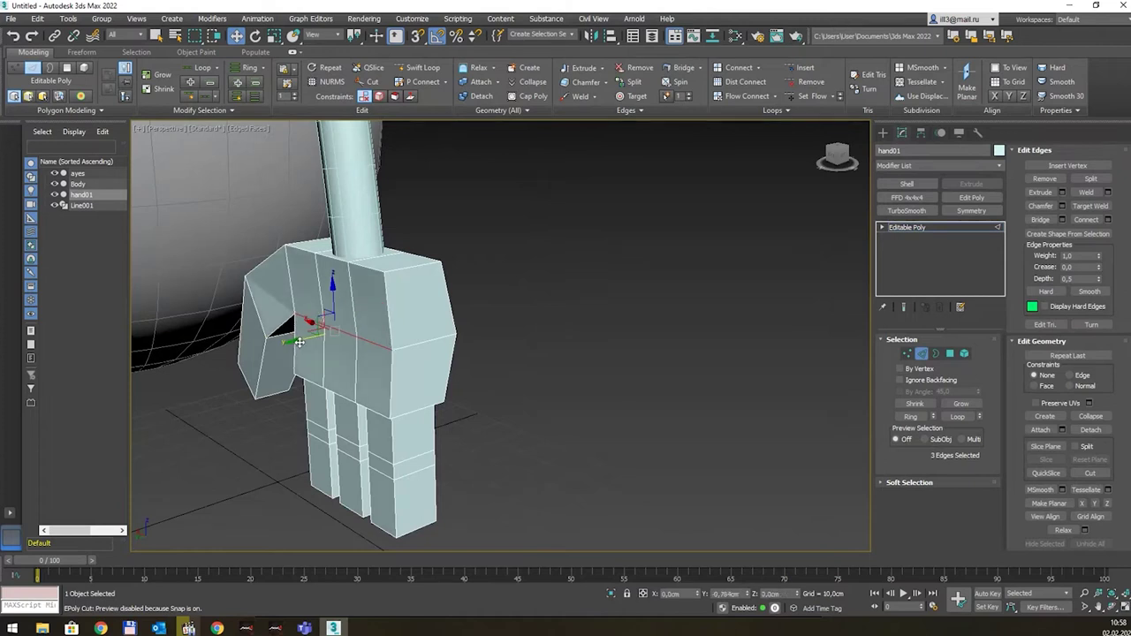
{"action": "mouse_move", "coordinate": [300, 342]}
{"action": "middle_mouse_down", "text": "alt"}
{"action": "mouse_move", "coordinate": [467, 372]}
{"action": "mouse_move", "coordinate": [475, 357]}
{"action": "middle_mouse_up", "text": "alt"}
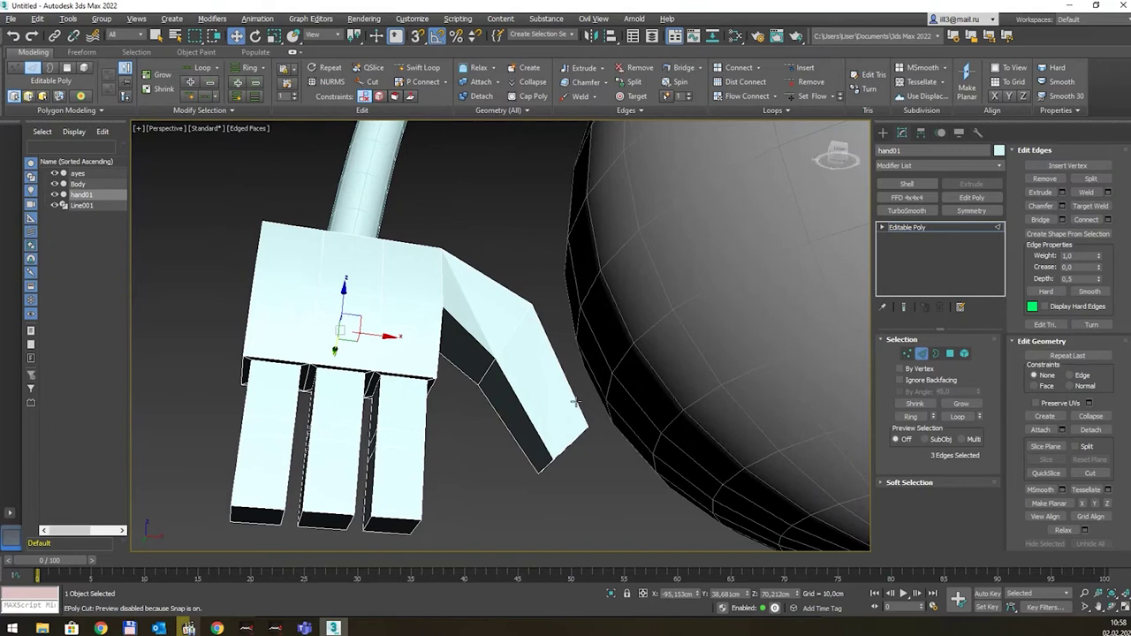
{"action": "mouse_move", "coordinate": [575, 402]}
{"action": "middle_mouse_down", "text": "alt"}
{"action": "mouse_move", "coordinate": [520, 419]}
{"action": "mouse_move", "coordinate": [548, 461]}
{"action": "mouse_move", "coordinate": [575, 411]}
{"action": "mouse_move", "coordinate": [601, 412]}
{"action": "mouse_move", "coordinate": [518, 404]}
{"action": "mouse_move", "coordinate": [563, 471]}
{"action": "middle_mouse_up", "text": "alt"}
Step: Select groups of fingertip vertices on the hand's fingers
{"action": "key", "text": "1"}
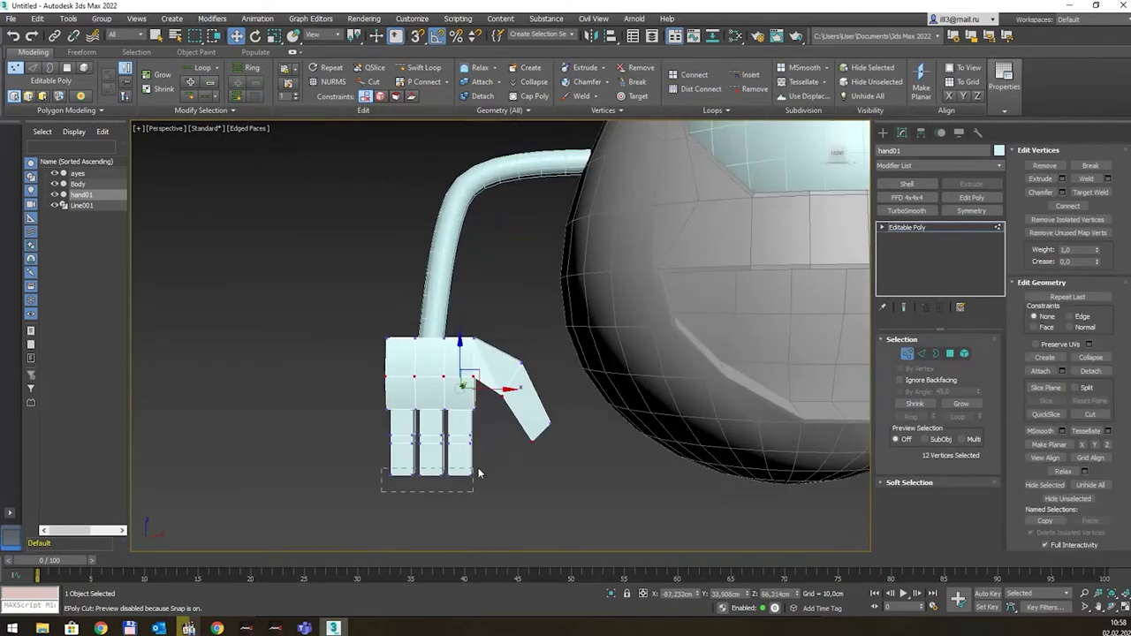
{"action": "mouse_move", "coordinate": [492, 460]}
{"action": "middle_mouse_down", "text": "alt"}
{"action": "mouse_move", "coordinate": [498, 486]}
{"action": "mouse_move", "coordinate": [466, 502]}
{"action": "middle_mouse_up", "text": "alt"}
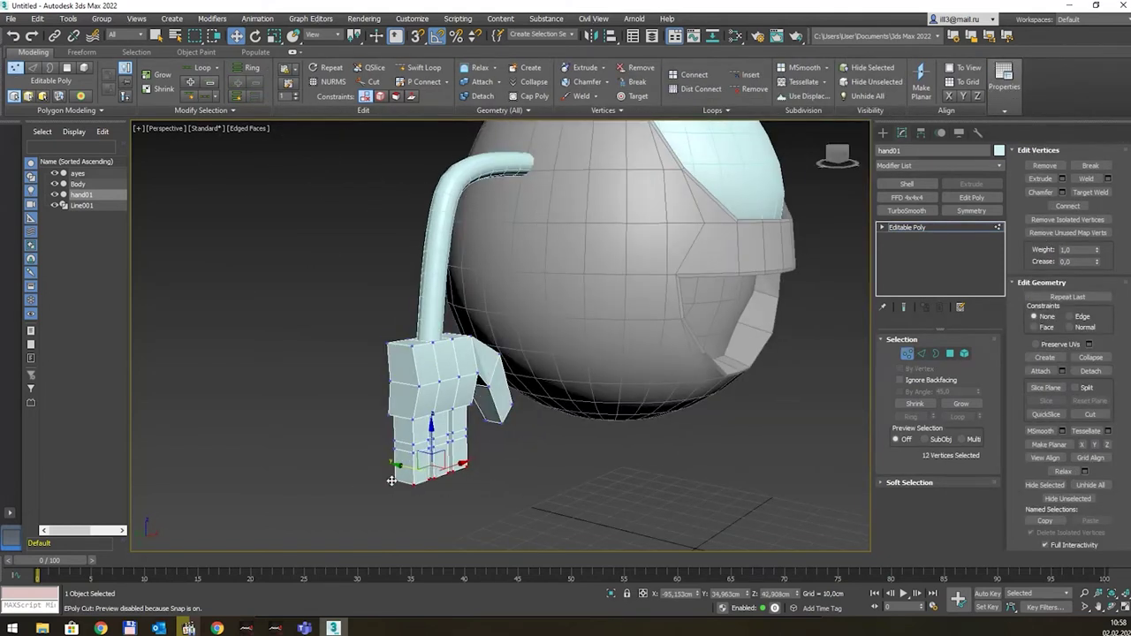
{"action": "mouse_move", "coordinate": [391, 480]}
{"action": "middle_mouse_down", "text": "alt"}
{"action": "mouse_move", "coordinate": [519, 479]}
{"action": "mouse_move", "coordinate": [401, 484]}
{"action": "mouse_move", "coordinate": [498, 446]}
{"action": "mouse_move", "coordinate": [424, 464]}
{"action": "middle_mouse_up", "text": "alt"}
{"action": "left_click", "coordinate": [494, 476]}
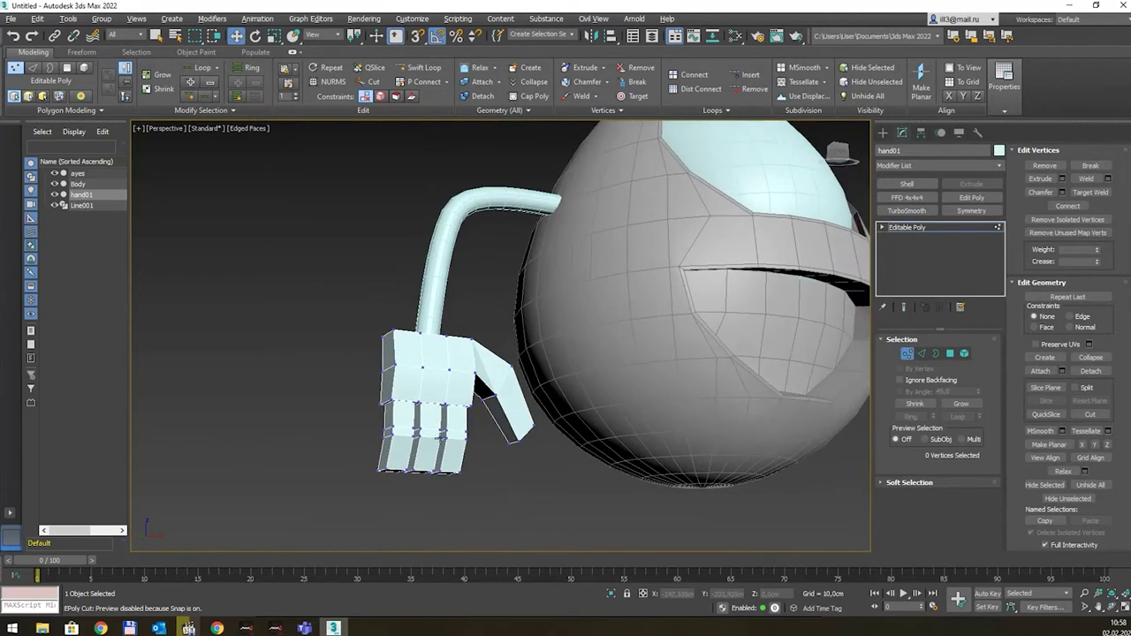
{"action": "scroll", "coordinate": [425, 464], "scroll_direction": "up", "scroll_amount": 2}
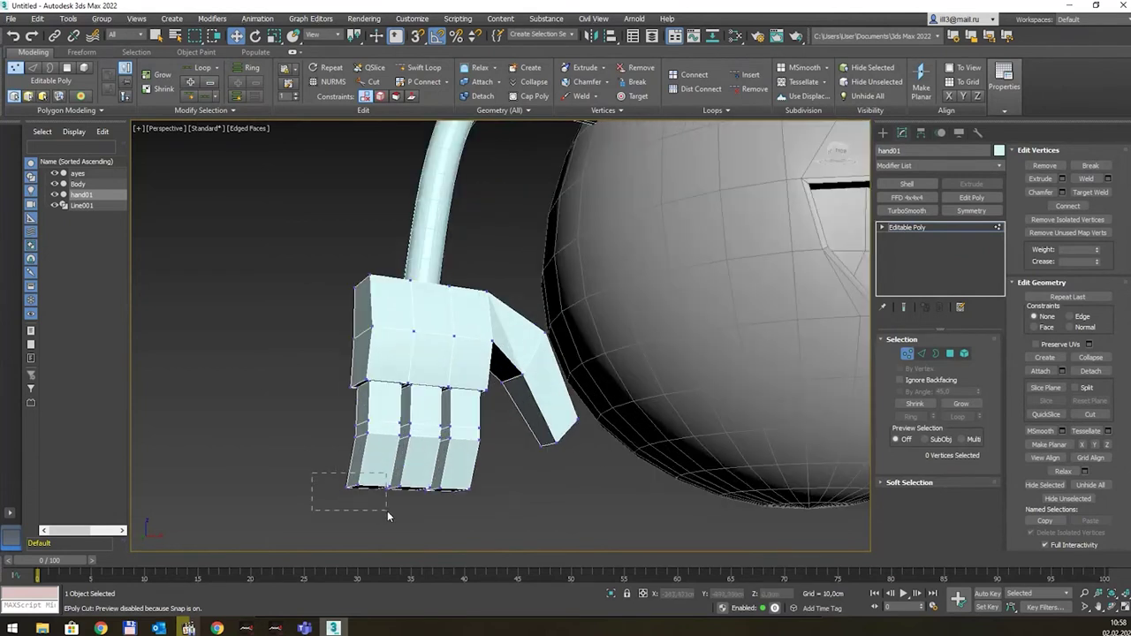
{"action": "middle_click_drag", "start_coordinate": [415, 504], "coordinate": [495, 496], "text": "alt"}
{"action": "mouse_move", "coordinate": [509, 502]}
{"action": "left_mouse_down", "text": "ctrl"}
{"action": "mouse_move", "coordinate": [387, 475]}
{"action": "mouse_move", "coordinate": [430, 467]}
{"action": "left_mouse_up", "text": "ctrl"}
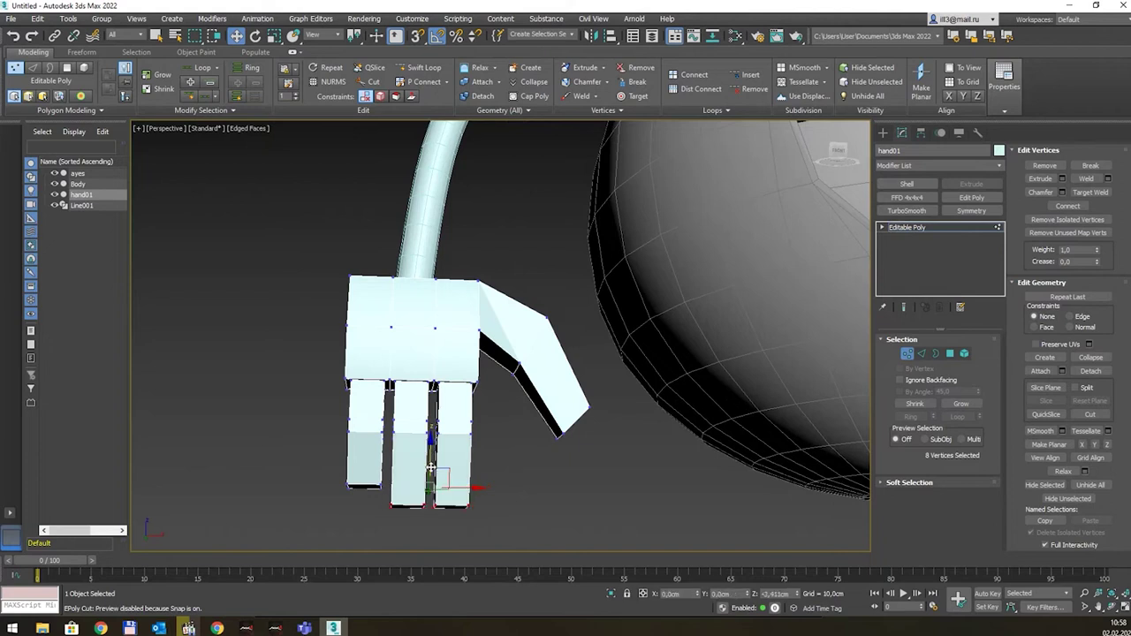
Step: Adjust the right finger's tip vertices so it ends longest, then leave vertex editing
{"action": "mouse_move", "coordinate": [492, 472]}
{"action": "middle_mouse_down", "text": "alt"}
{"action": "mouse_move", "coordinate": [434, 444]}
{"action": "mouse_move", "coordinate": [433, 478]}
{"action": "mouse_move", "coordinate": [486, 504]}
{"action": "middle_mouse_up", "text": "alt"}
{"action": "left_click_drag", "start_coordinate": [508, 494], "coordinate": [417, 528]}
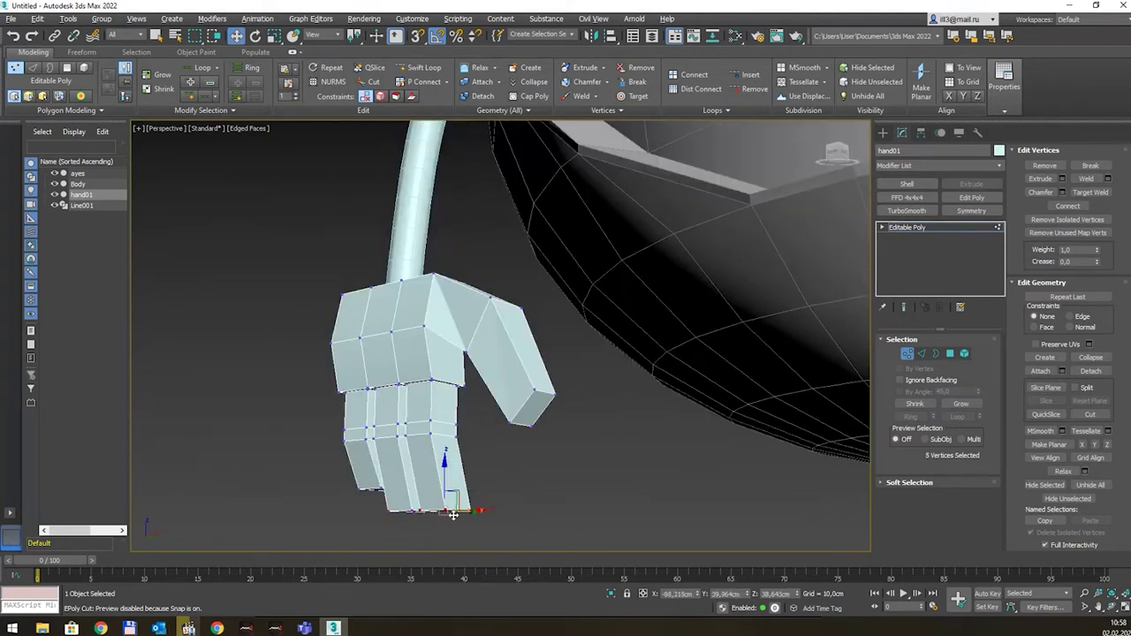
{"action": "mouse_move", "coordinate": [508, 478]}
{"action": "left_mouse_down"}
{"action": "mouse_move", "coordinate": [453, 533]}
{"action": "mouse_move", "coordinate": [430, 534]}
{"action": "left_mouse_up"}
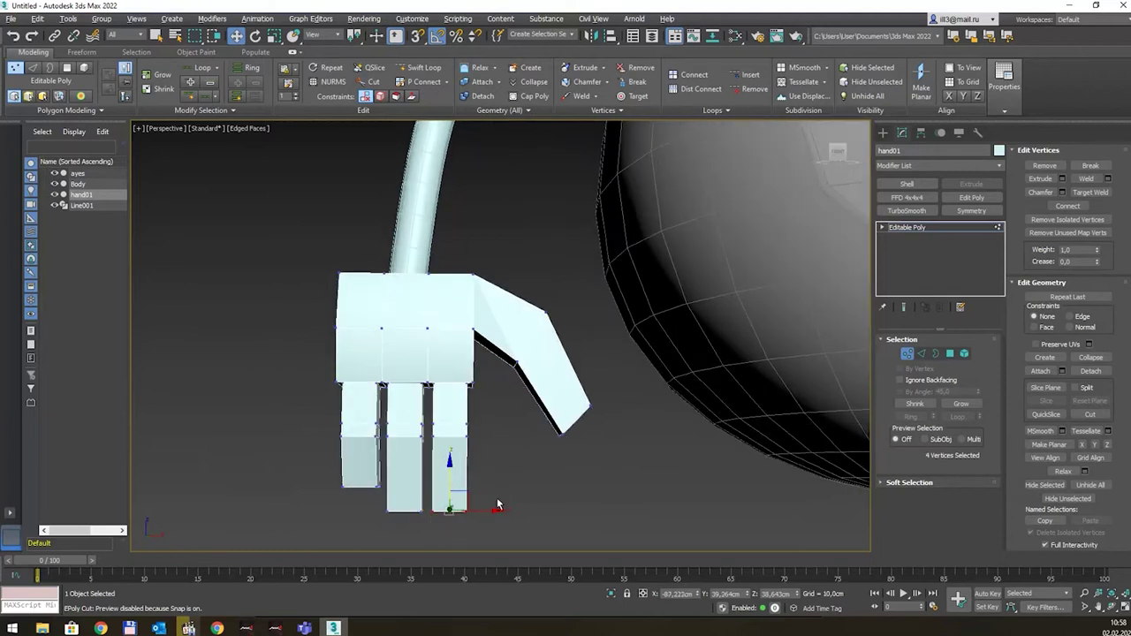
{"action": "mouse_move", "coordinate": [497, 502]}
{"action": "middle_mouse_down", "text": "alt"}
{"action": "mouse_move", "coordinate": [460, 513]}
{"action": "mouse_move", "coordinate": [516, 472]}
{"action": "mouse_move", "coordinate": [521, 444]}
{"action": "mouse_move", "coordinate": [588, 436]}
{"action": "mouse_move", "coordinate": [567, 437]}
{"action": "mouse_move", "coordinate": [555, 462]}
{"action": "mouse_move", "coordinate": [516, 470]}
{"action": "middle_mouse_up", "text": "alt"}
{"action": "scroll", "coordinate": [530, 466], "scroll_direction": "up", "scroll_amount": 2}
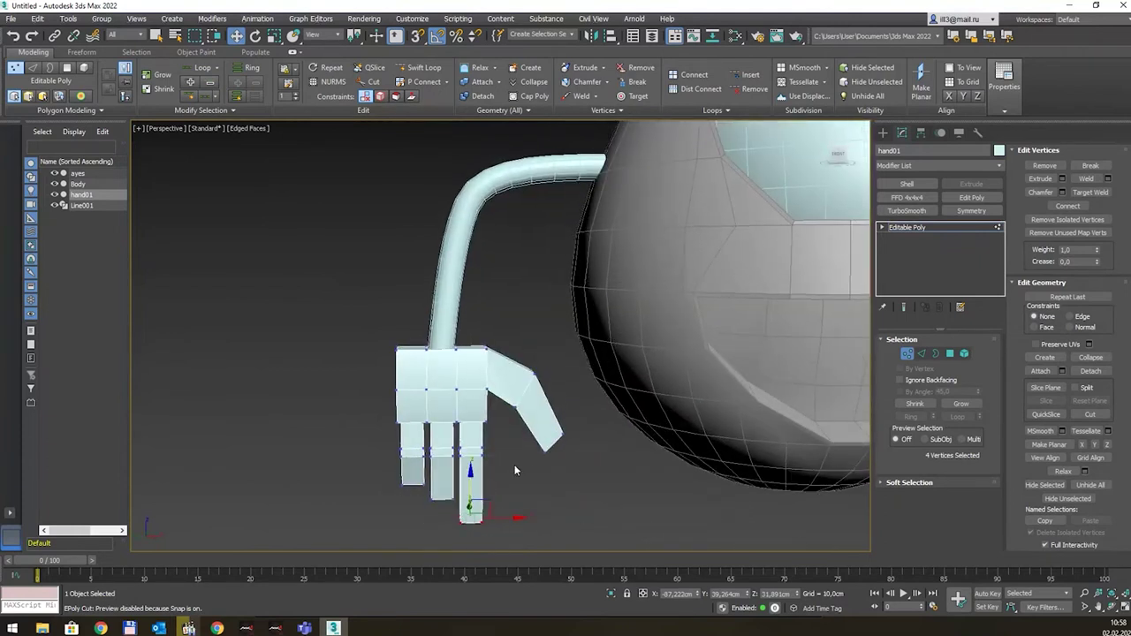
{"action": "scroll", "coordinate": [482, 433], "scroll_direction": "up", "scroll_amount": 2}
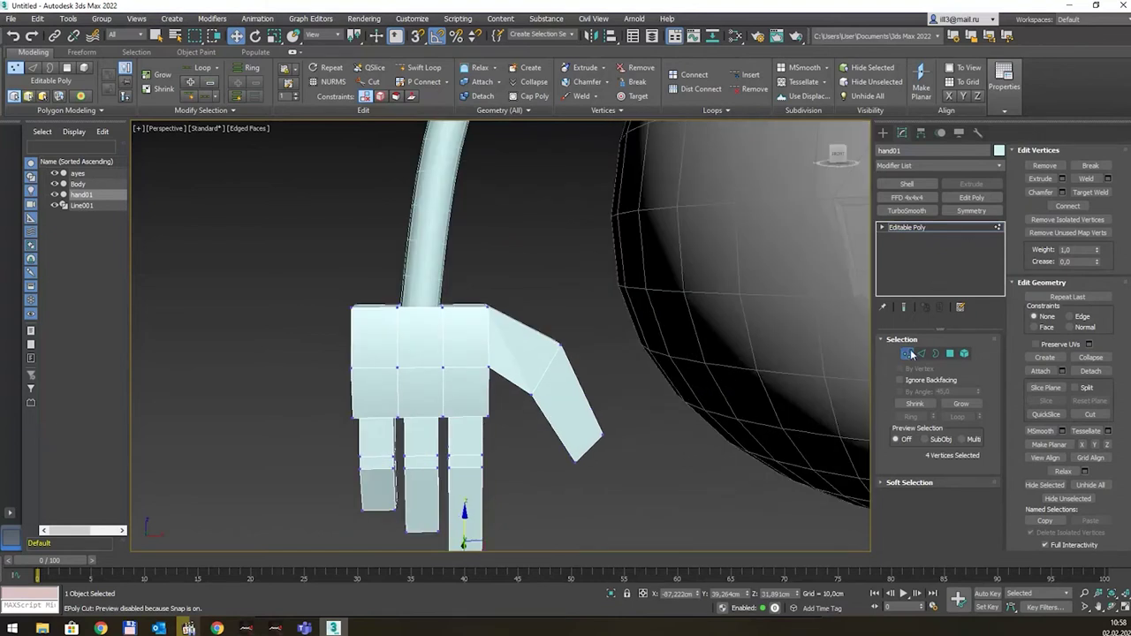
{"action": "left_click", "coordinate": [962, 230]}
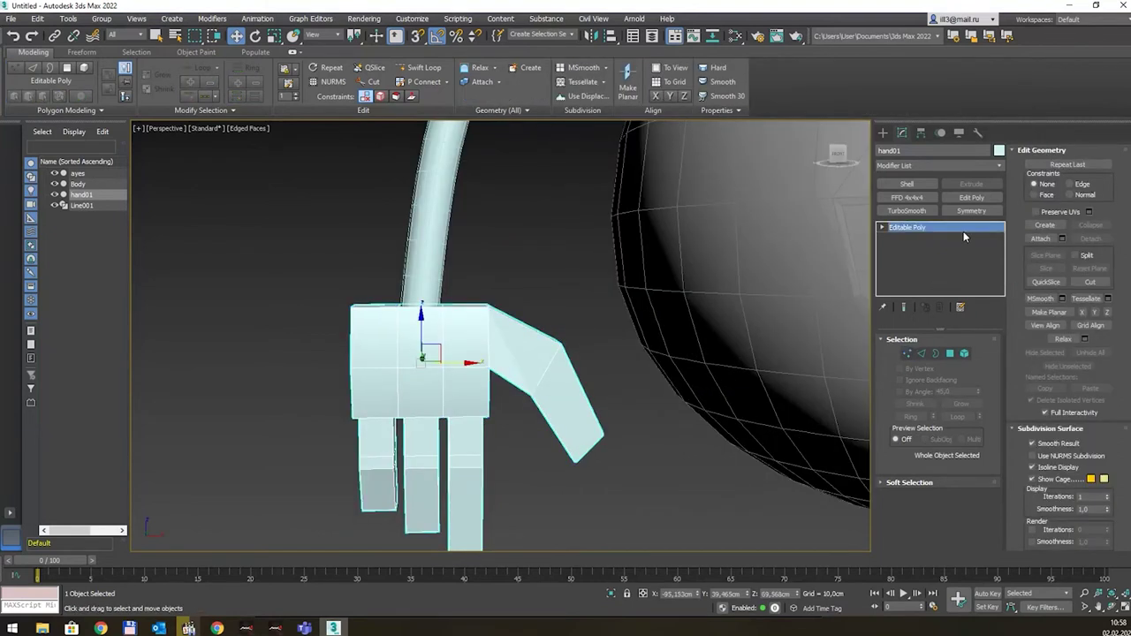
Step: Add a TurboSmooth modifier to round off the hand's fingers and thumb
{"action": "left_click", "coordinate": [908, 211]}
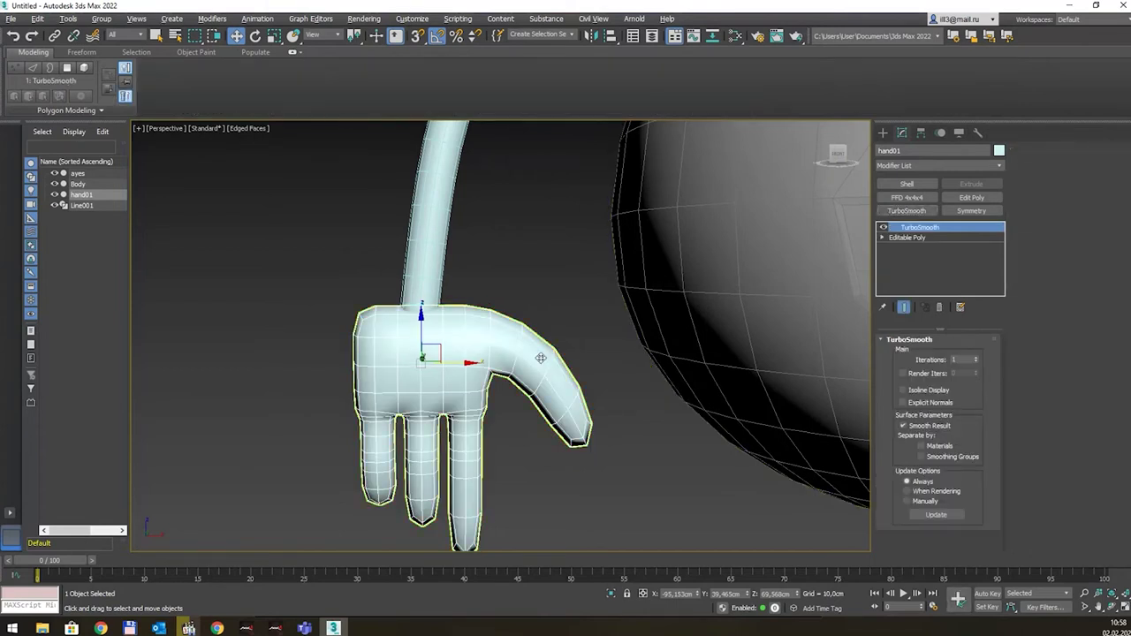
{"action": "mouse_move", "coordinate": [541, 326]}
{"action": "middle_mouse_down", "text": "alt"}
{"action": "mouse_move", "coordinate": [547, 300]}
{"action": "mouse_move", "coordinate": [496, 365]}
{"action": "mouse_move", "coordinate": [568, 402]}
{"action": "middle_mouse_up", "text": "alt"}
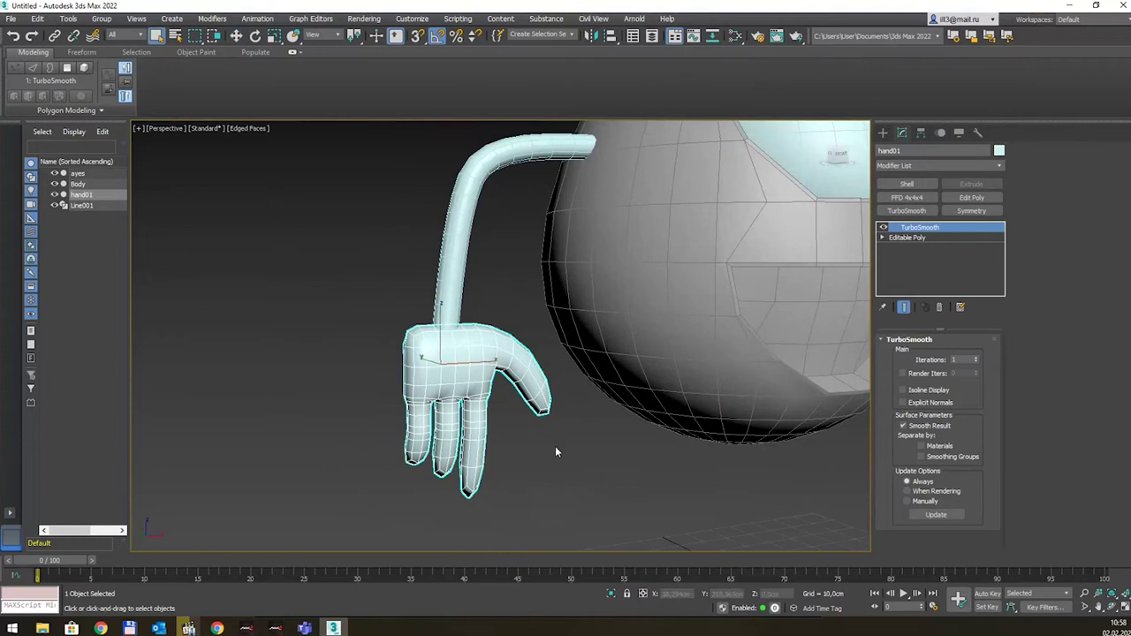
{"action": "left_click", "coordinate": [555, 446]}
{"action": "mouse_move", "coordinate": [555, 445]}
{"action": "middle_mouse_down"}
{"action": "mouse_move", "coordinate": [484, 390]}
{"action": "mouse_move", "coordinate": [446, 387]}
{"action": "mouse_move", "coordinate": [566, 362]}
{"action": "mouse_move", "coordinate": [374, 373]}
{"action": "middle_mouse_up"}
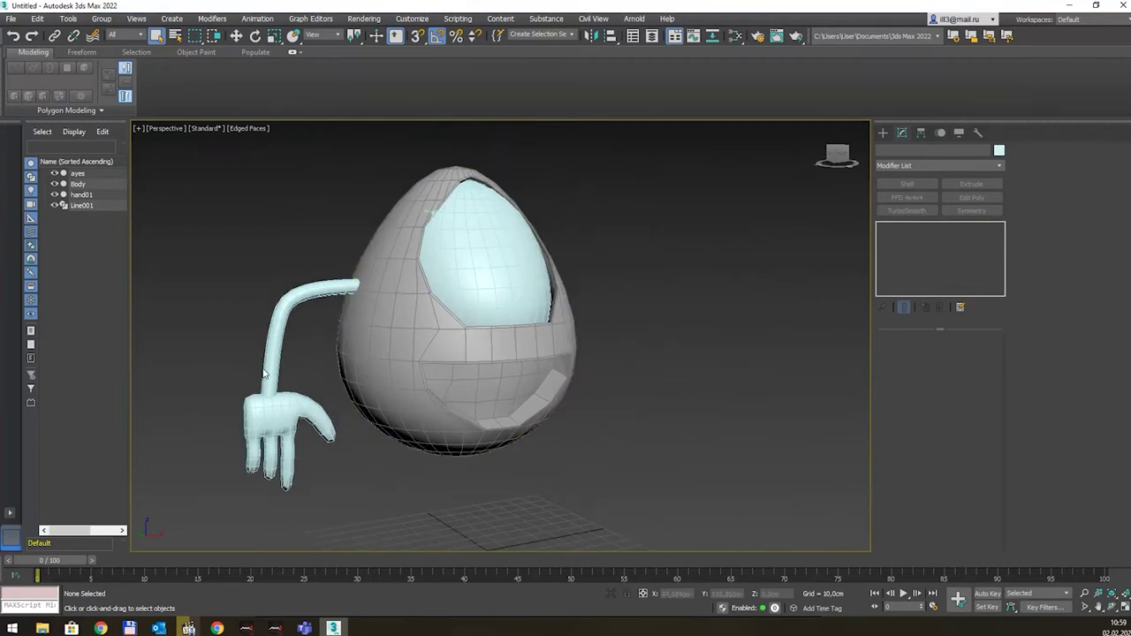
Step: Rotate the hand about 5 degrees and drop to its underlying Editable Poly level
{"action": "left_click", "coordinate": [270, 406]}
{"action": "key", "text": "e"}
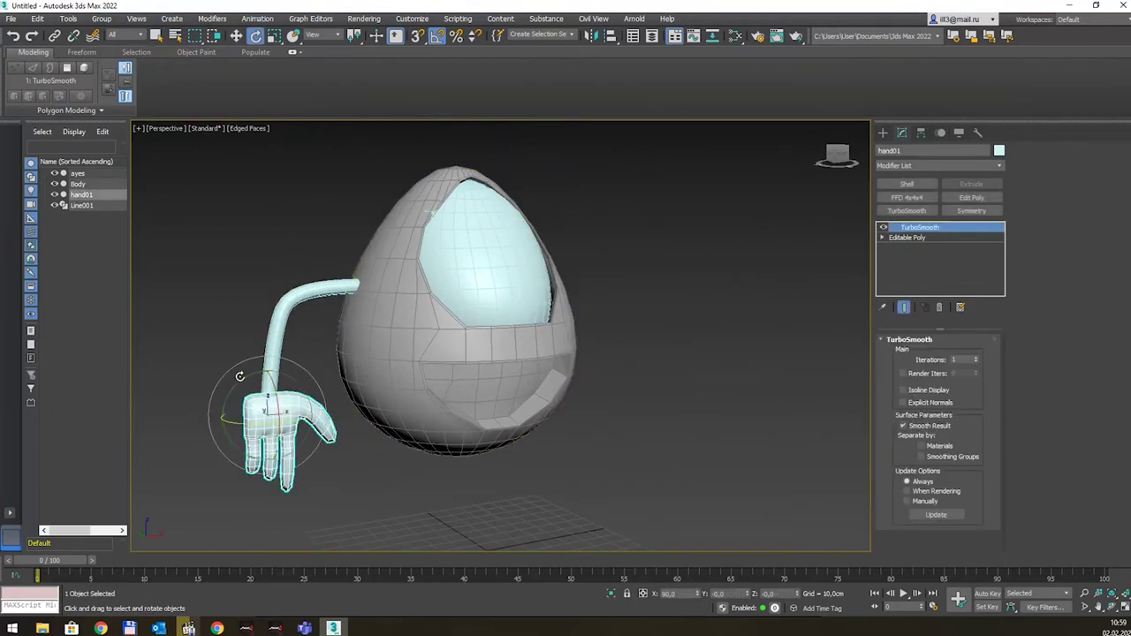
{"action": "left_click_drag", "start_coordinate": [240, 377], "coordinate": [243, 379]}
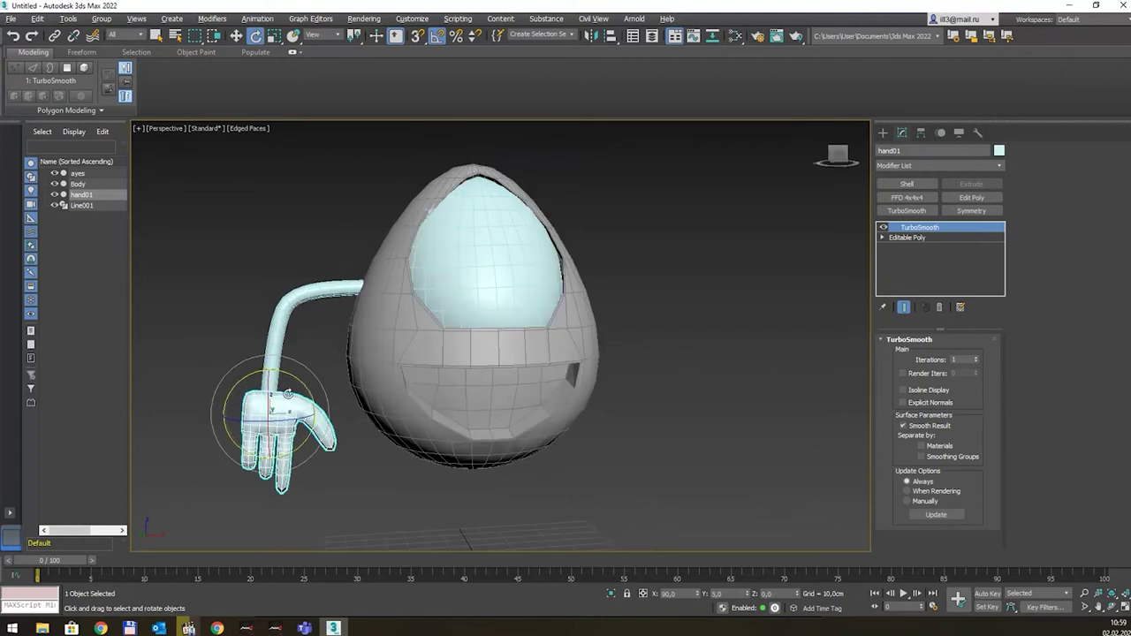
{"action": "scroll", "coordinate": [286, 388], "scroll_direction": "up", "scroll_amount": 4}
{"action": "scroll", "coordinate": [285, 387], "scroll_direction": "down", "scroll_amount": 3}
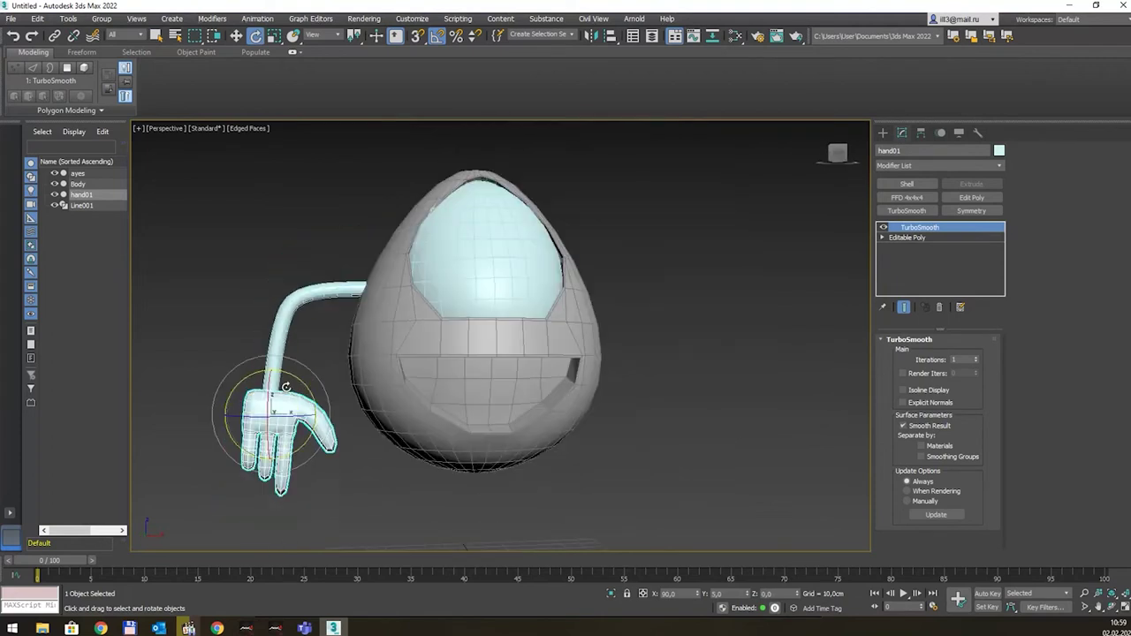
{"action": "key", "text": "q"}
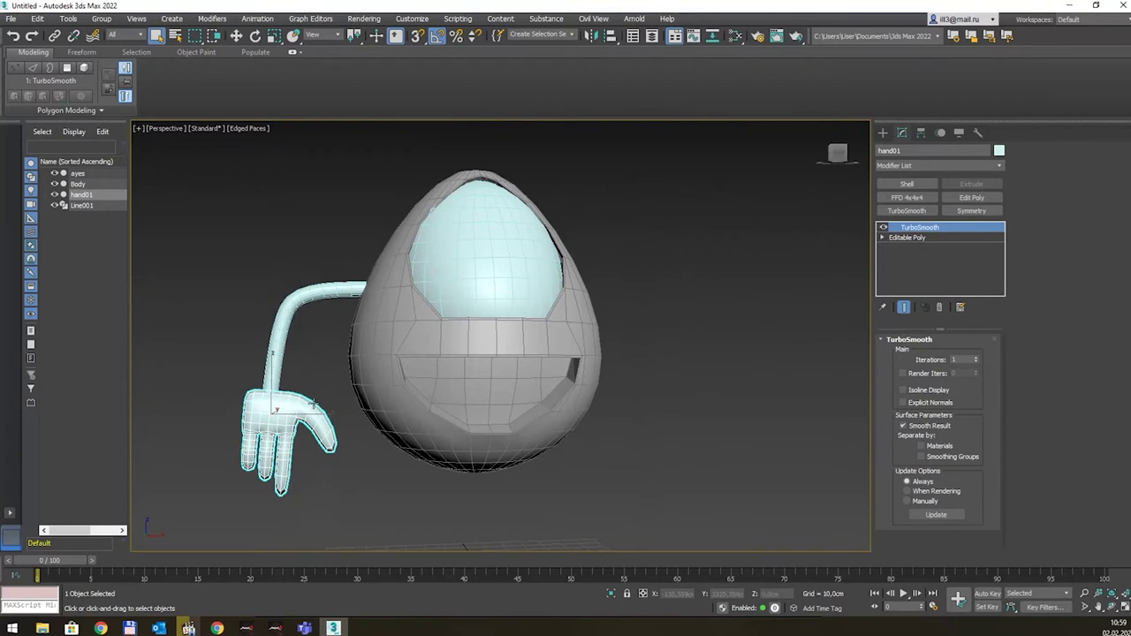
{"action": "scroll", "coordinate": [313, 403], "scroll_direction": "up", "scroll_amount": 3}
{"action": "scroll", "coordinate": [281, 500], "scroll_direction": "up", "scroll_amount": 2}
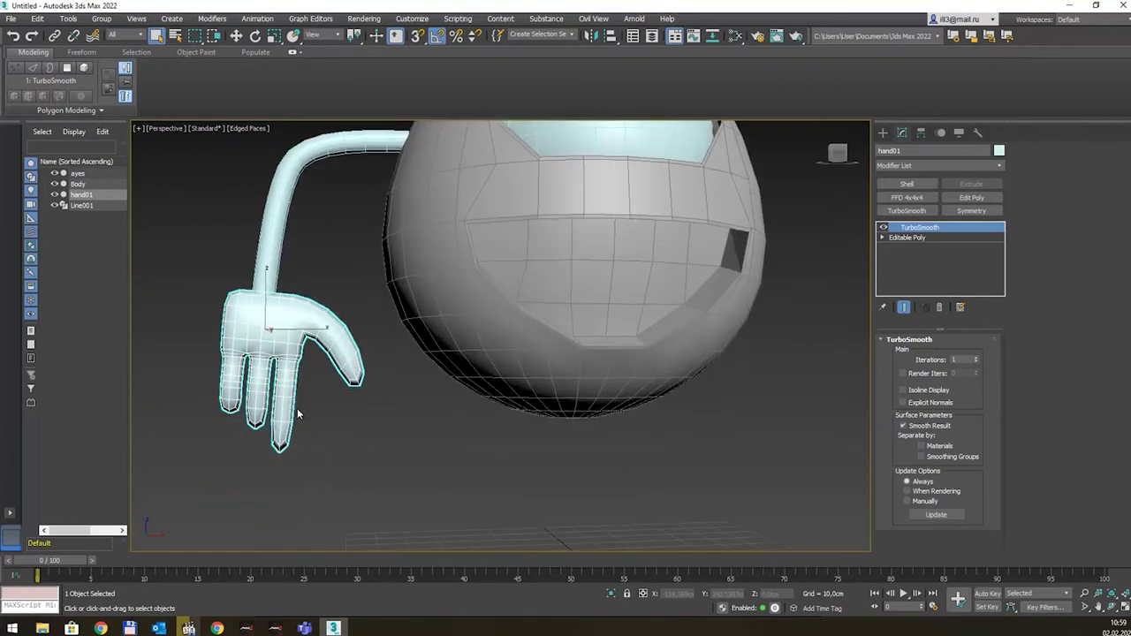
{"action": "scroll", "coordinate": [289, 414], "scroll_direction": "up", "scroll_amount": 2}
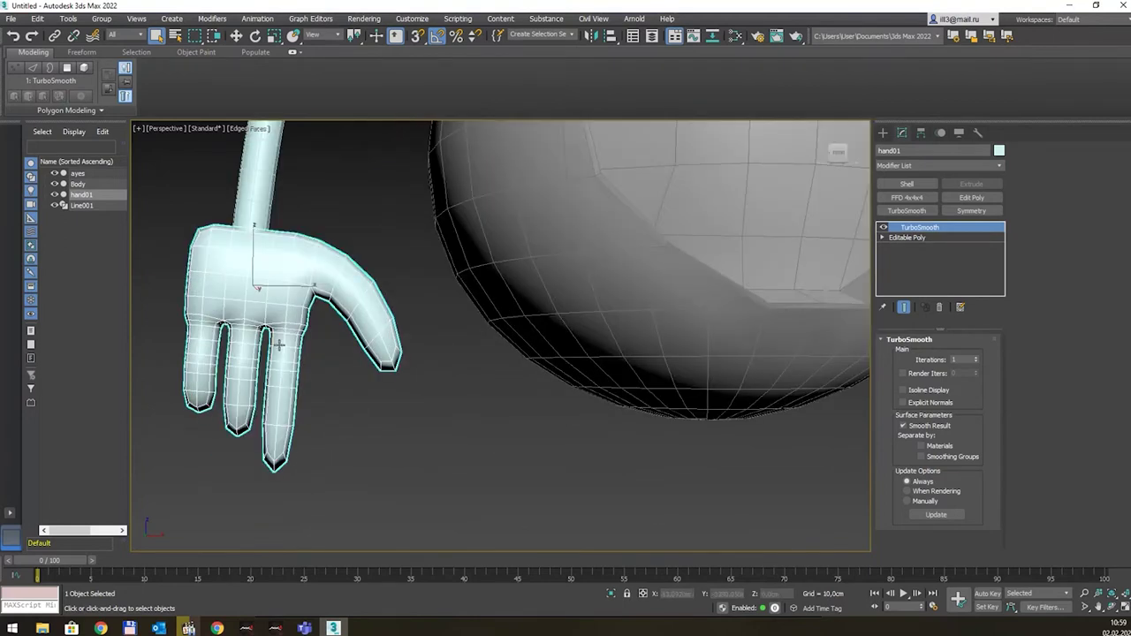
{"action": "middle_click_drag", "start_coordinate": [287, 267], "coordinate": [257, 346]}
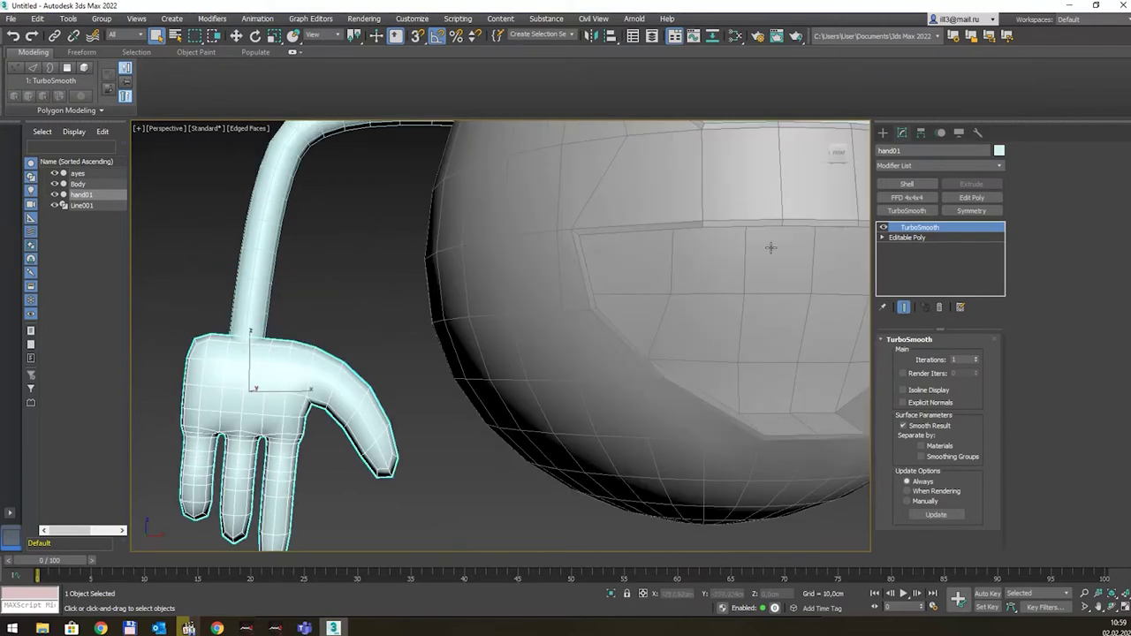
{"action": "left_click", "coordinate": [927, 239]}
Step: Raise the four wrist-top vertices to meet the arm, then return to TurboSmooth and select the arm too
{"action": "key", "text": "1"}
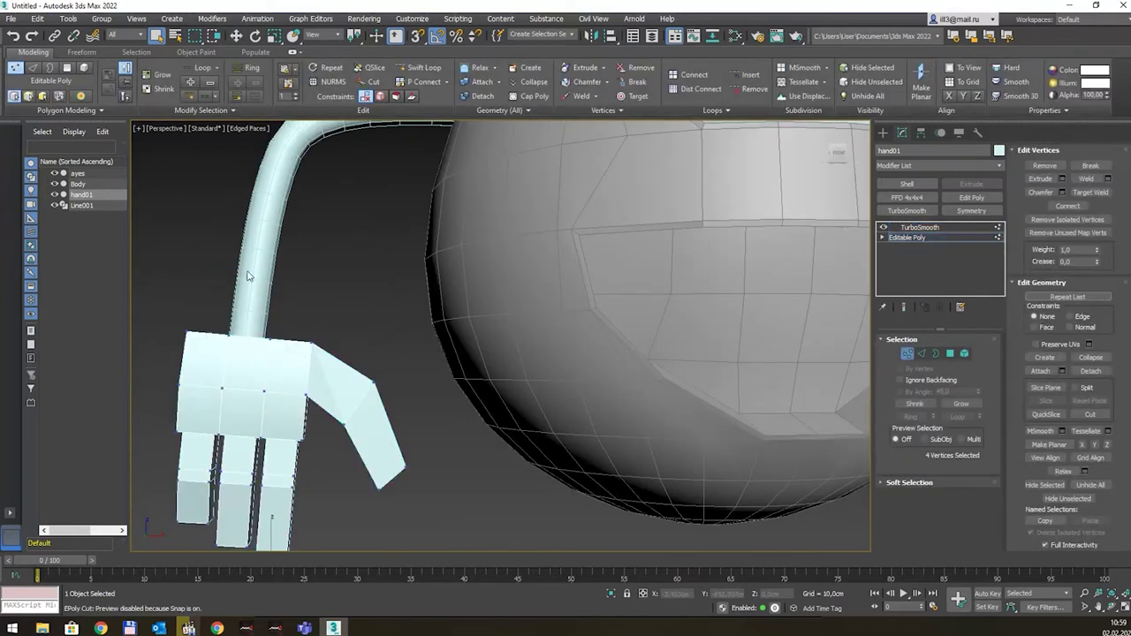
{"action": "scroll", "coordinate": [245, 306], "scroll_direction": "up", "scroll_amount": 2}
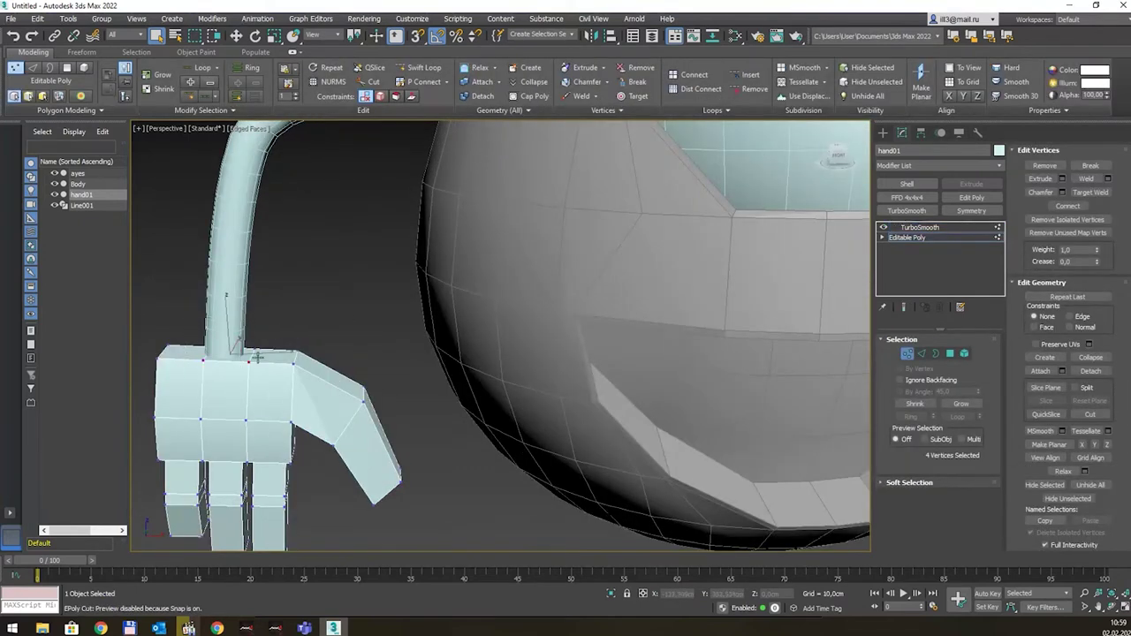
{"action": "key", "text": "w"}
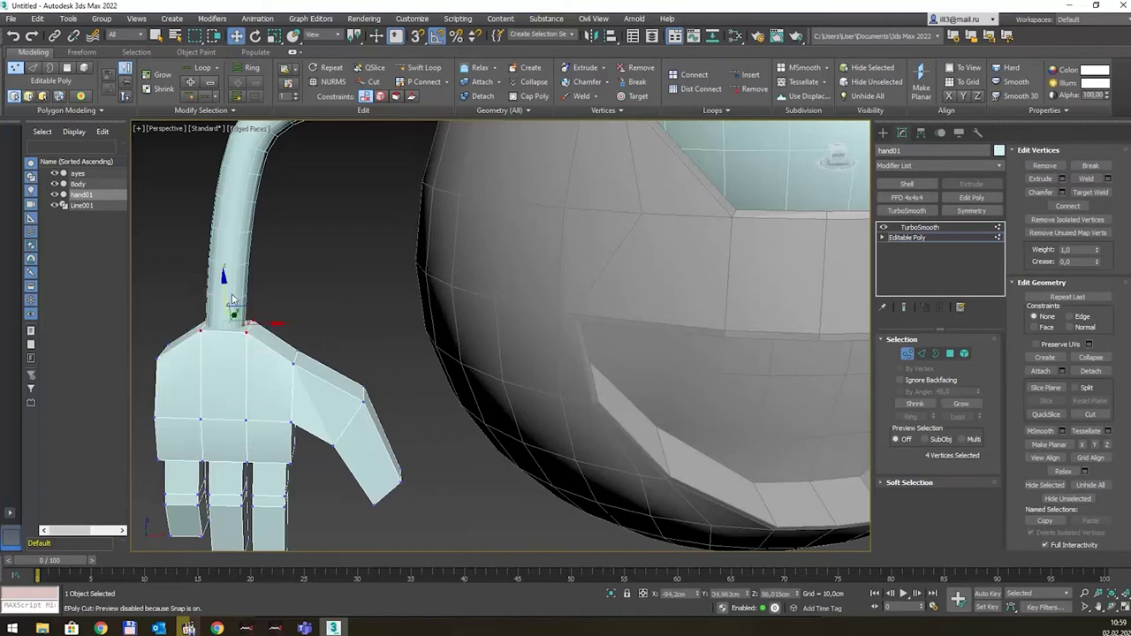
{"action": "scroll", "coordinate": [231, 328], "scroll_direction": "down", "scroll_amount": 3}
{"action": "left_click", "coordinate": [917, 241]}
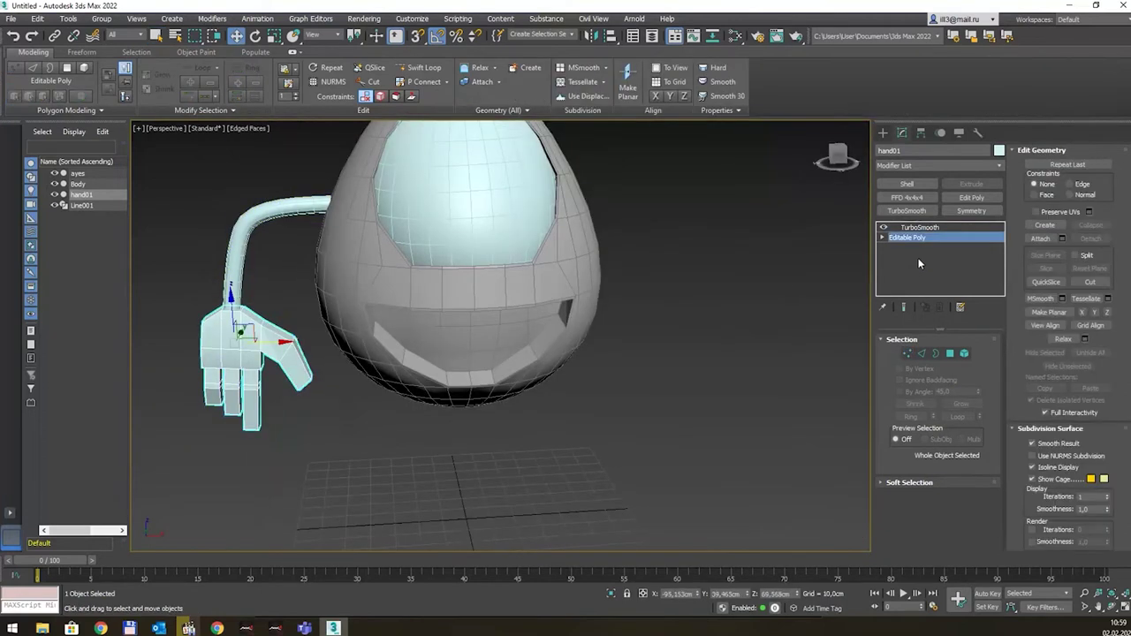
{"action": "left_click", "coordinate": [917, 228]}
{"action": "middle_click_drag", "start_coordinate": [434, 327], "coordinate": [429, 305], "text": "alt"}
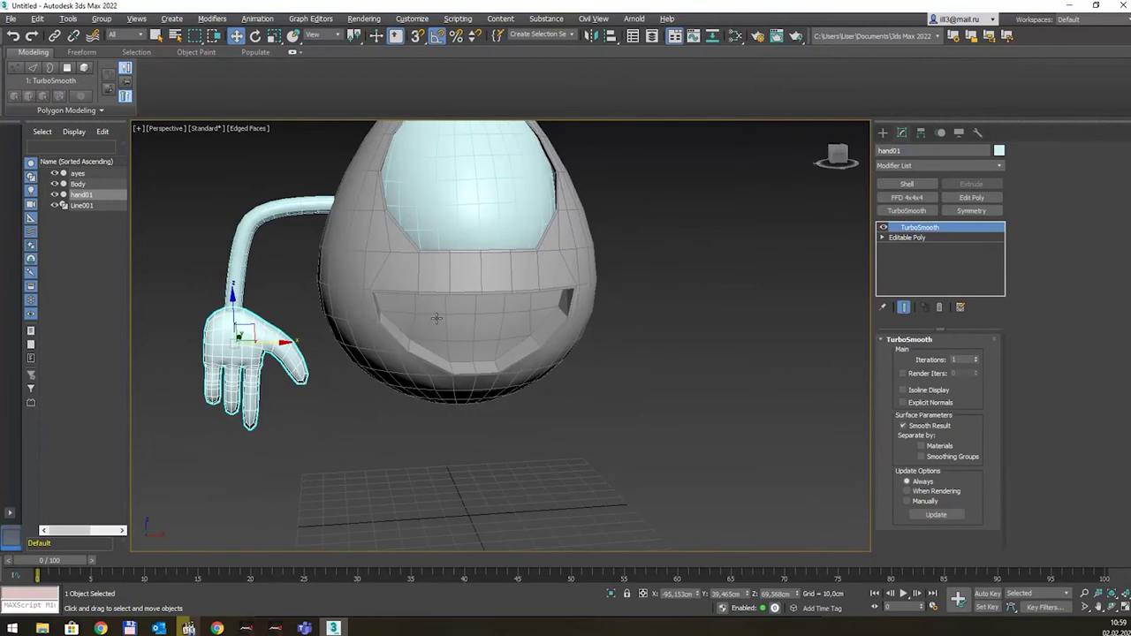
{"action": "left_click", "coordinate": [249, 265], "text": "ctrl"}
Step: Shift-clone the arm and hand, mirror the copy on X, and move it beside the egg
{"action": "middle_click_drag", "start_coordinate": [250, 265], "coordinate": [266, 412], "text": "alt"}
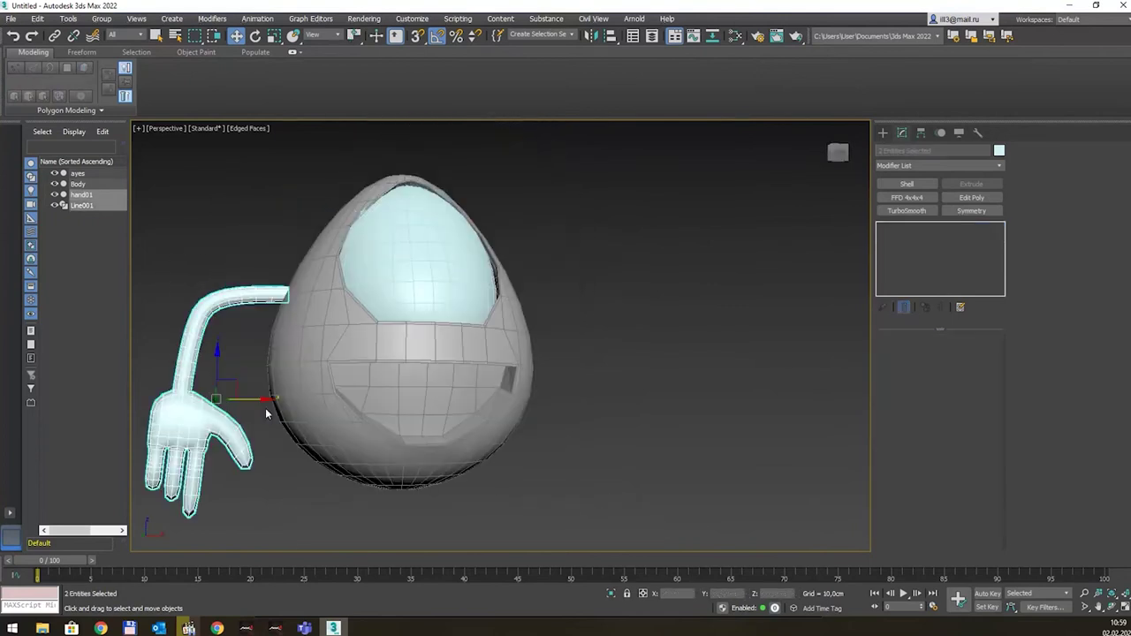
{"action": "left_click_drag", "start_coordinate": [255, 399], "coordinate": [656, 401], "text": "shift"}
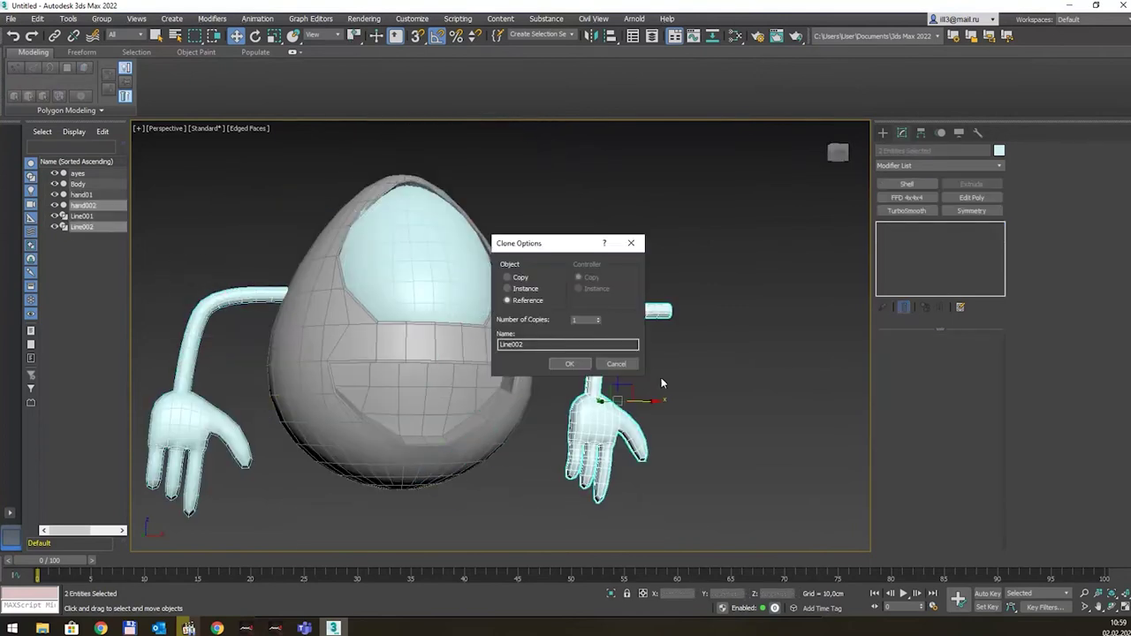
{"action": "left_click", "coordinate": [585, 367]}
{"action": "left_click", "coordinate": [593, 36]}
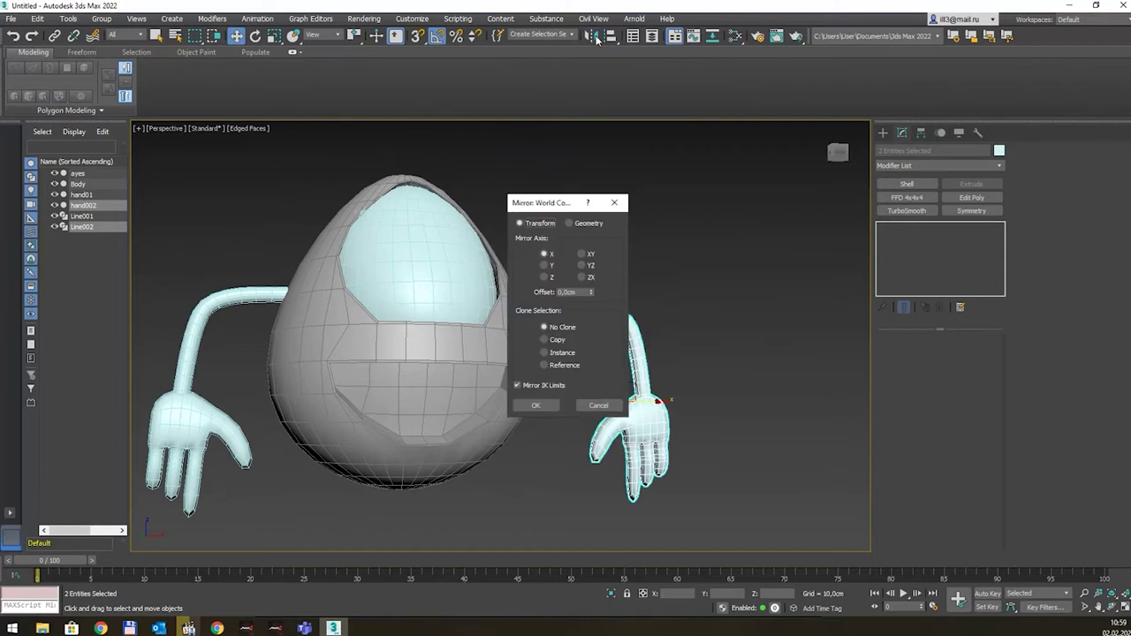
{"action": "left_click", "coordinate": [536, 405]}
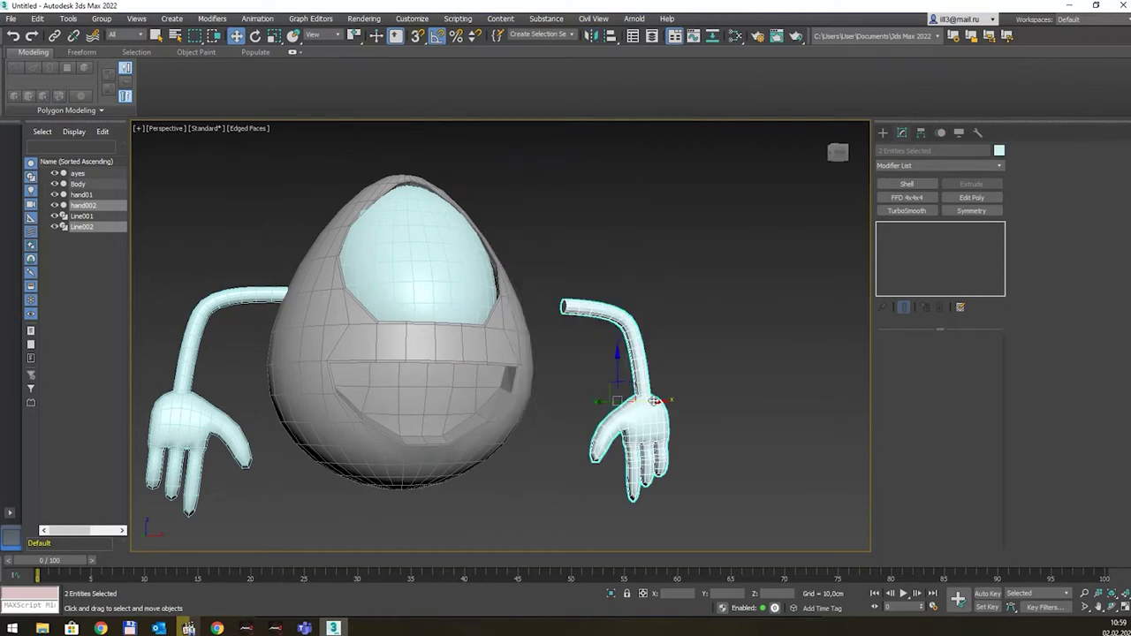
{"action": "left_click_drag", "start_coordinate": [654, 401], "coordinate": [604, 403]}
{"action": "mouse_move", "coordinate": [657, 352]}
{"action": "middle_mouse_down", "text": "alt"}
{"action": "mouse_move", "coordinate": [628, 306]}
{"action": "mouse_move", "coordinate": [633, 339]}
{"action": "mouse_move", "coordinate": [644, 304]}
{"action": "middle_mouse_up", "text": "alt"}
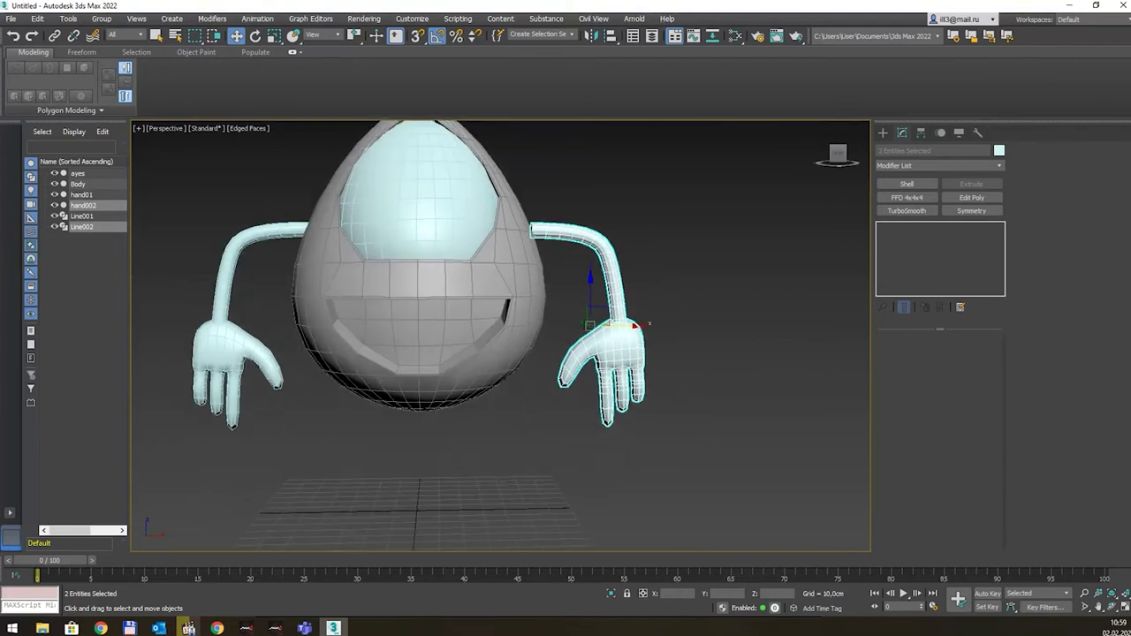
{"action": "left_click", "coordinate": [216, 628]}
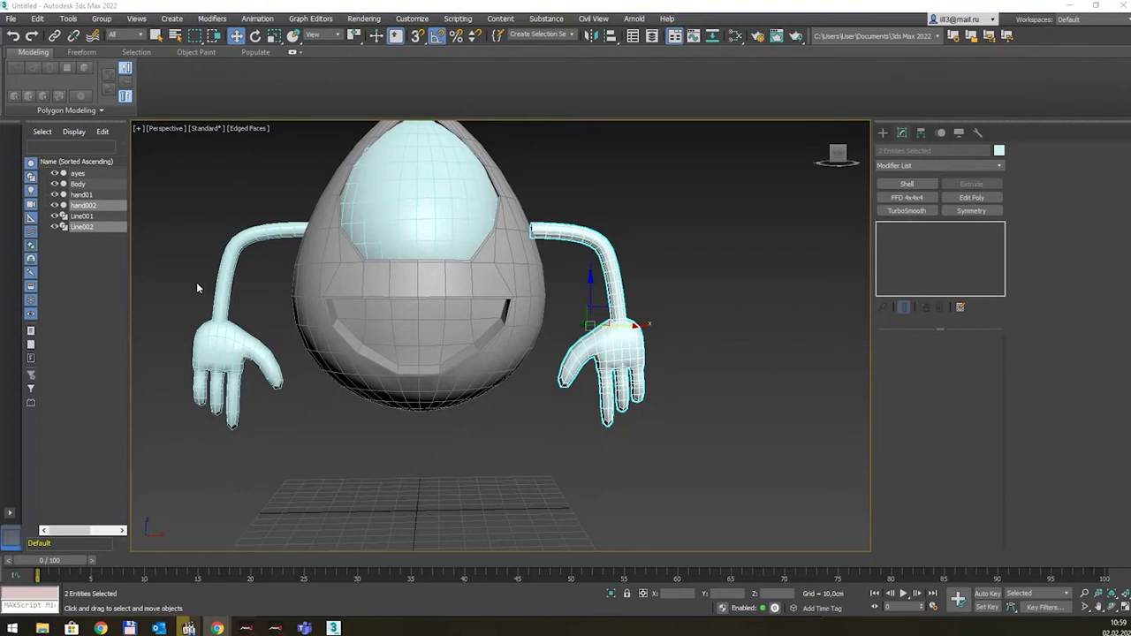
{"action": "mouse_move", "coordinate": [384, 334]}
{"action": "middle_mouse_down", "text": "alt"}
{"action": "mouse_move", "coordinate": [461, 392]}
{"action": "mouse_move", "coordinate": [433, 373]}
{"action": "middle_mouse_up", "text": "alt"}
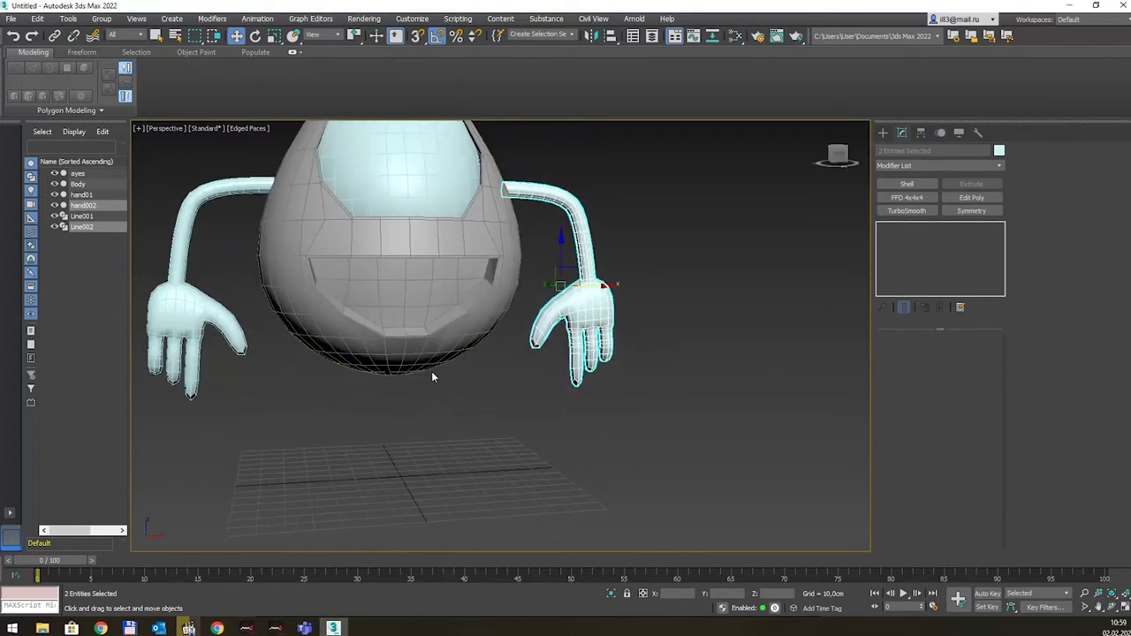
Step: Draw a new leg line spline in the side view, from hip down to ankle and forward for the foot
{"action": "key", "text": "f"}
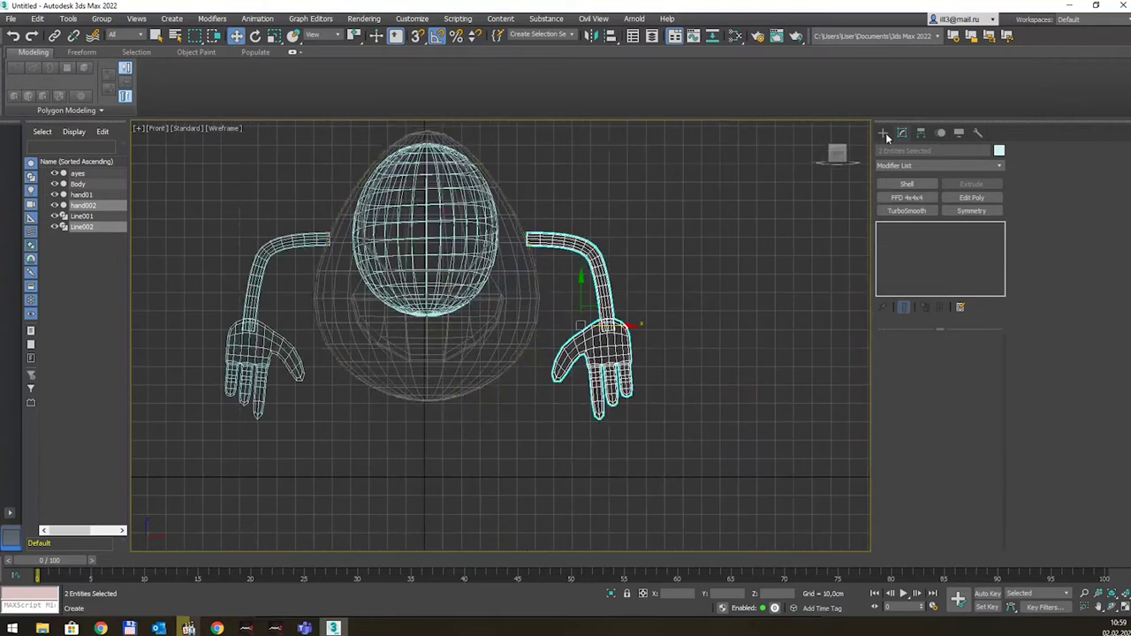
{"action": "left_click", "coordinate": [884, 134]}
{"action": "left_click", "coordinate": [898, 151]}
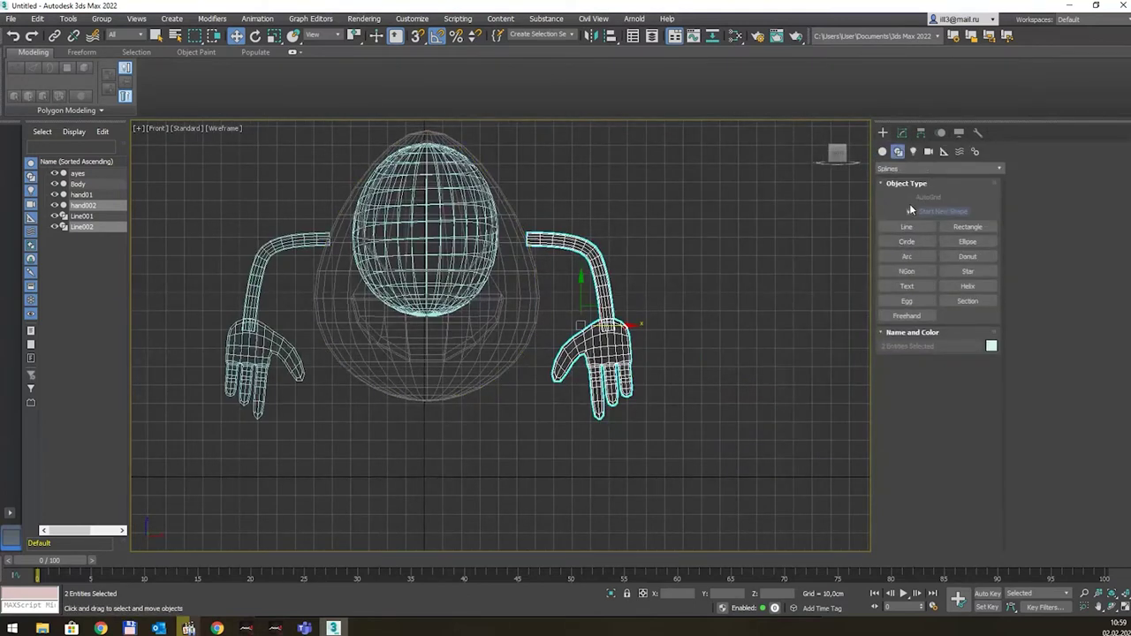
{"action": "left_click", "coordinate": [908, 227]}
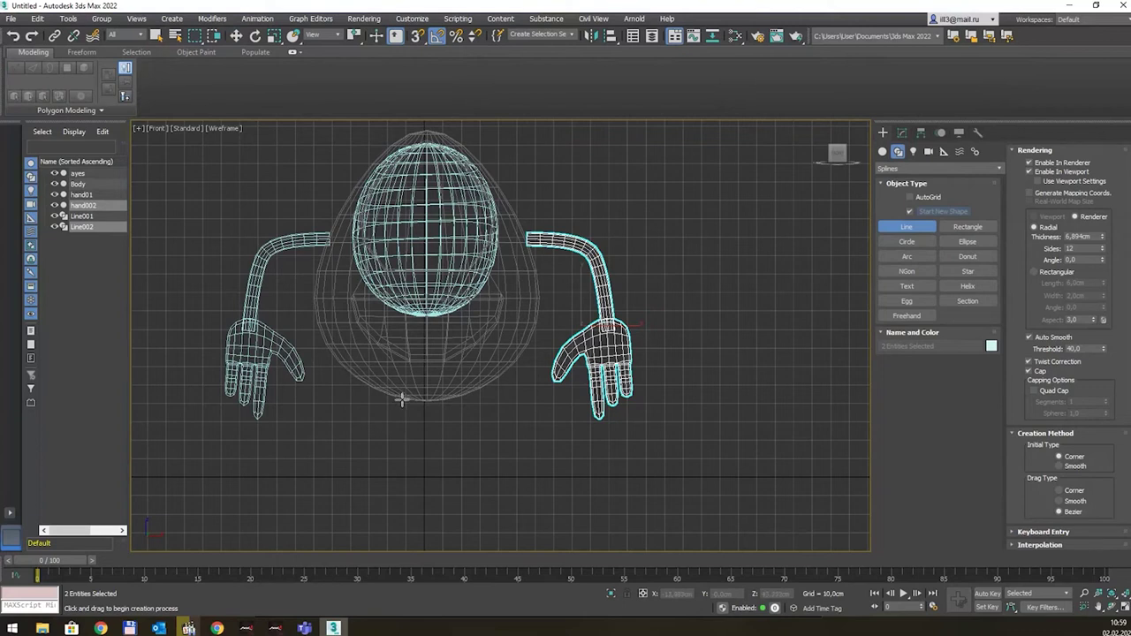
{"action": "key", "text": "l"}
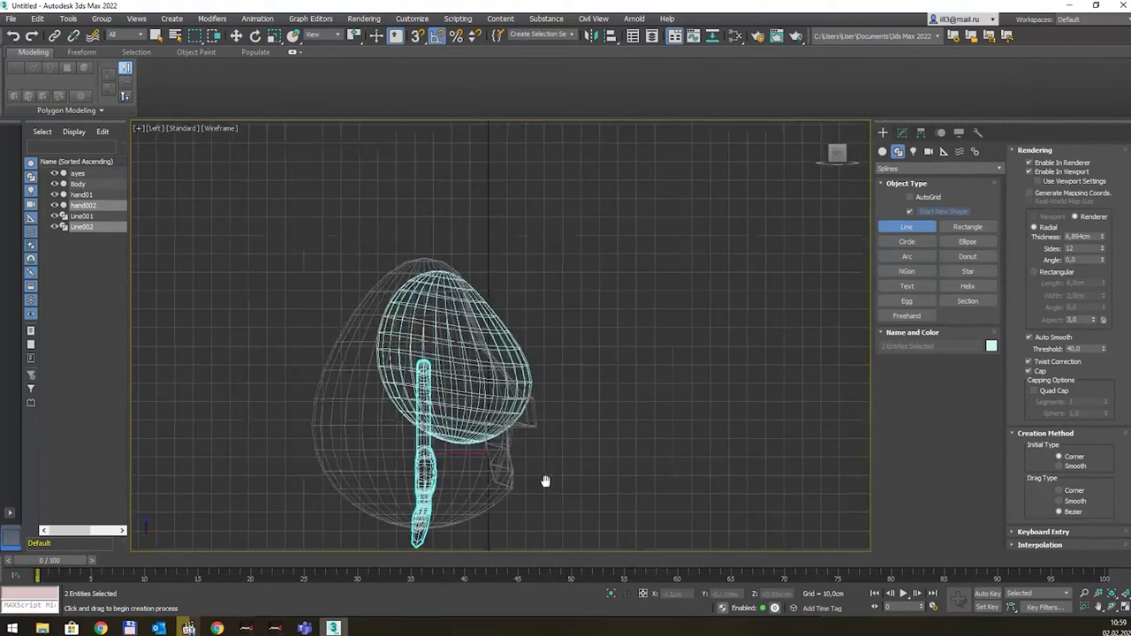
{"action": "left_click", "coordinate": [382, 397]}
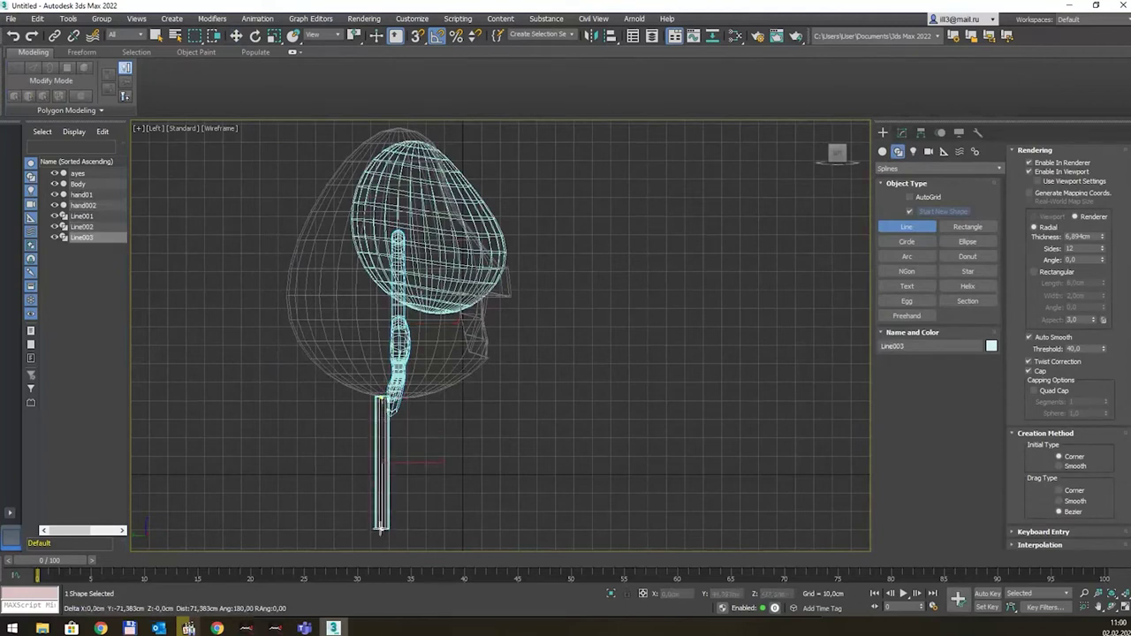
{"action": "left_click", "coordinate": [382, 462]}
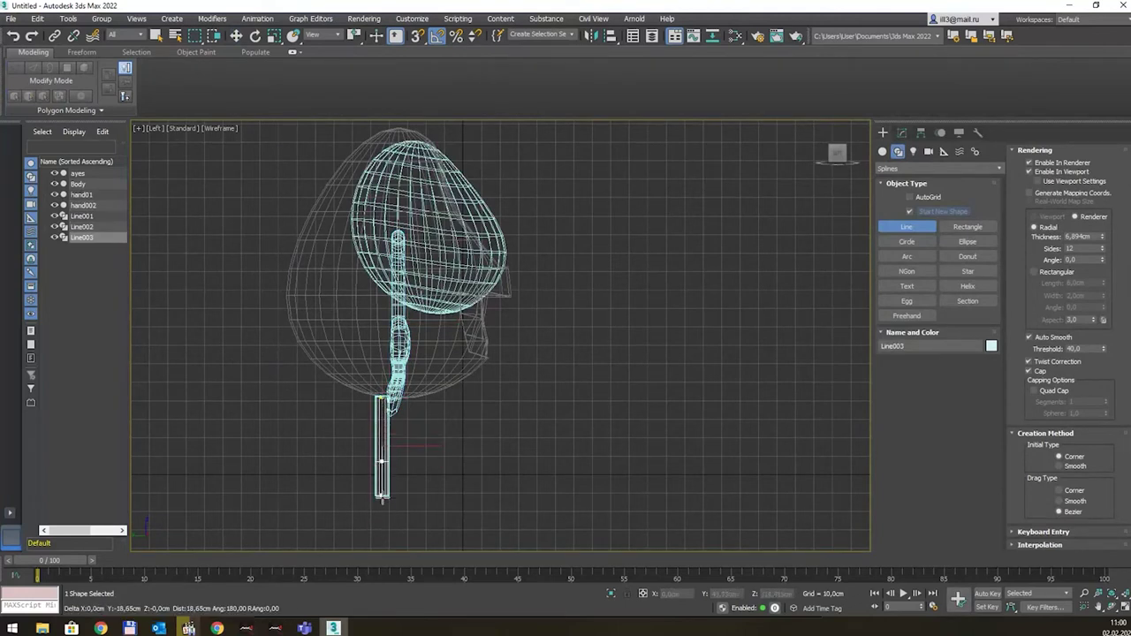
{"action": "left_click", "coordinate": [383, 530]}
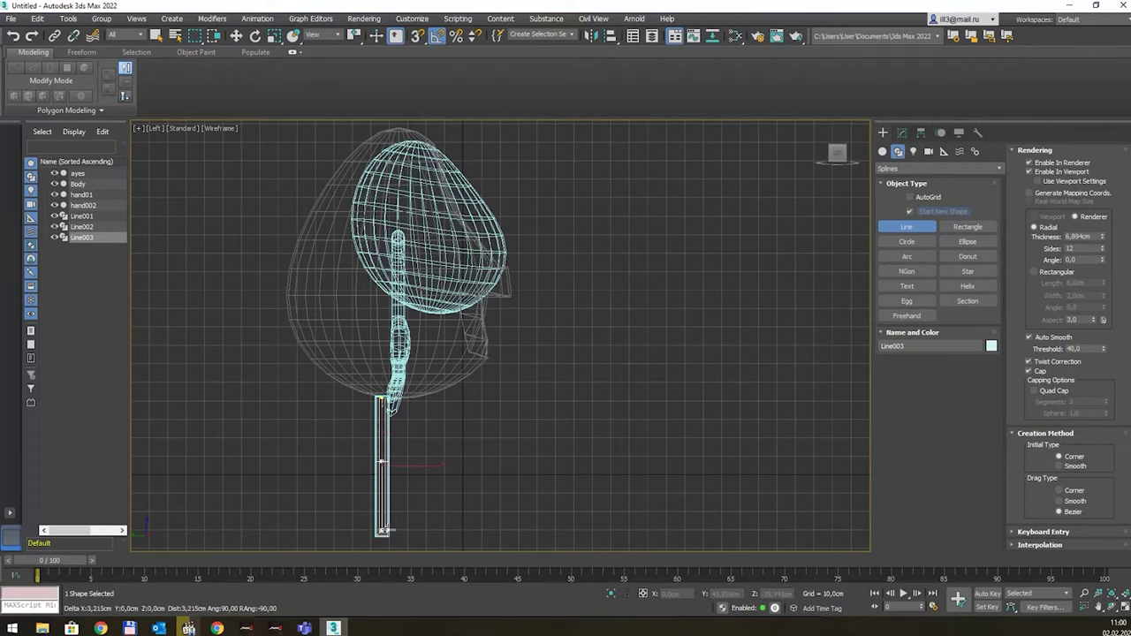
{"action": "left_click", "coordinate": [426, 529]}
{"action": "right_click", "coordinate": [426, 529]}
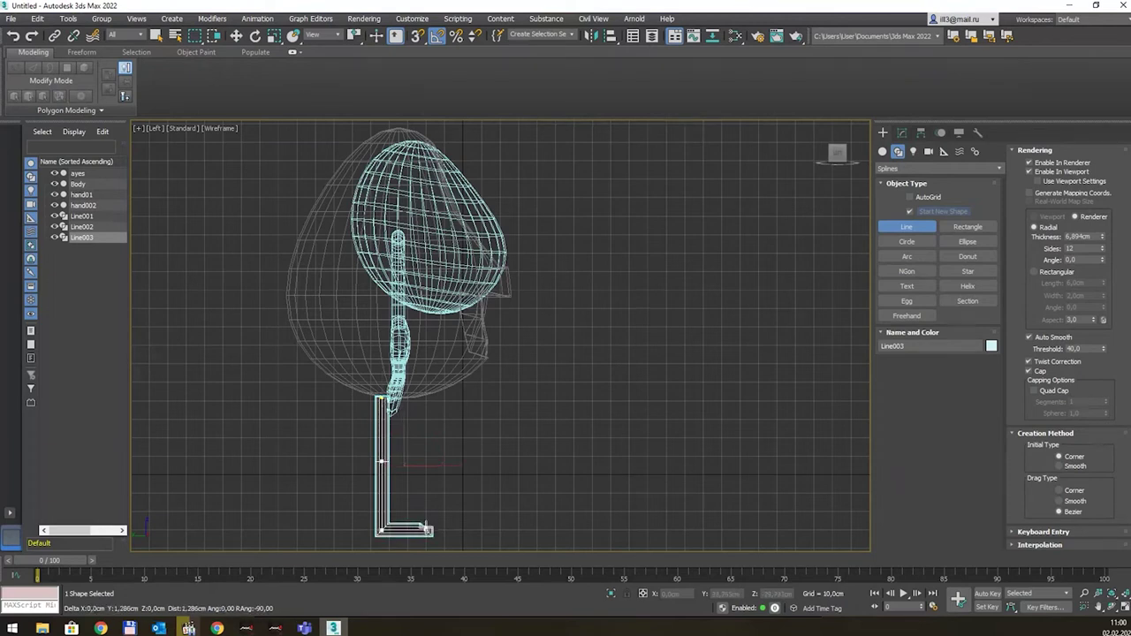
Step: Bend the leg by pushing the knee forward, raise its top point, and centre it under the body
{"action": "key", "text": "1"}
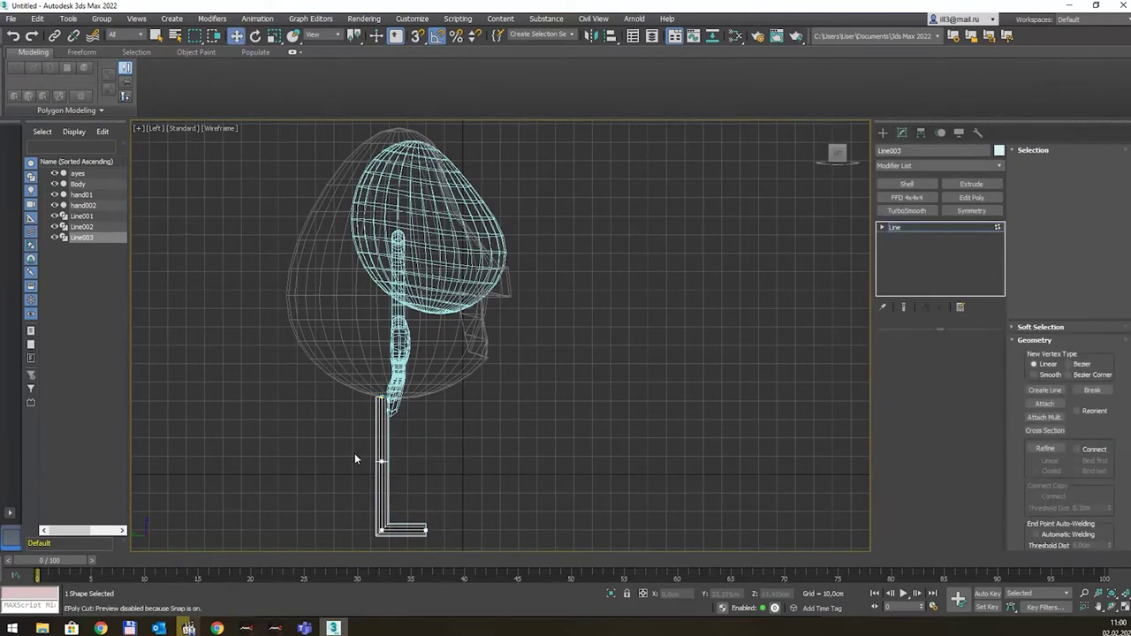
{"action": "left_click_drag", "start_coordinate": [354, 454], "coordinate": [441, 461]}
{"action": "key", "text": "w"}
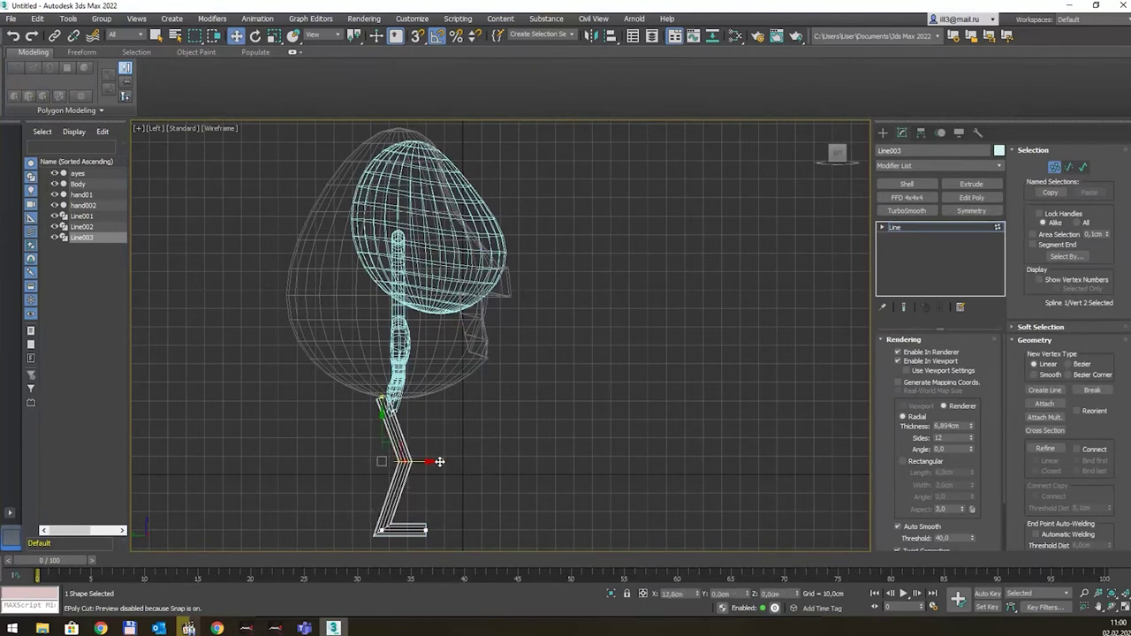
{"action": "left_click", "coordinate": [382, 398]}
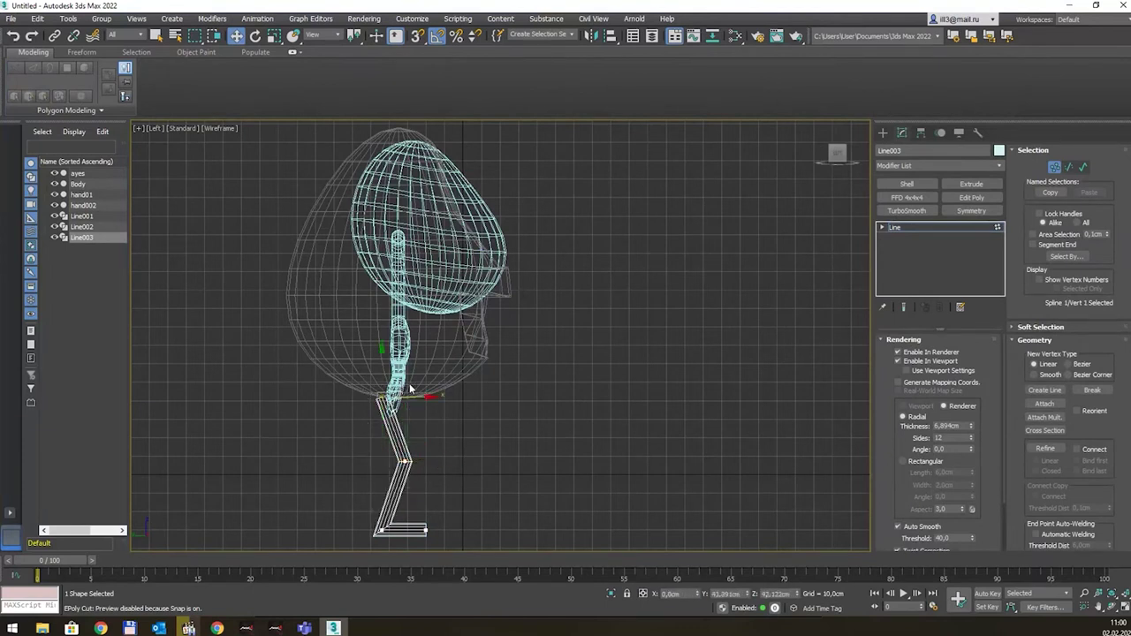
{"action": "left_click_drag", "start_coordinate": [382, 378], "coordinate": [380, 372]}
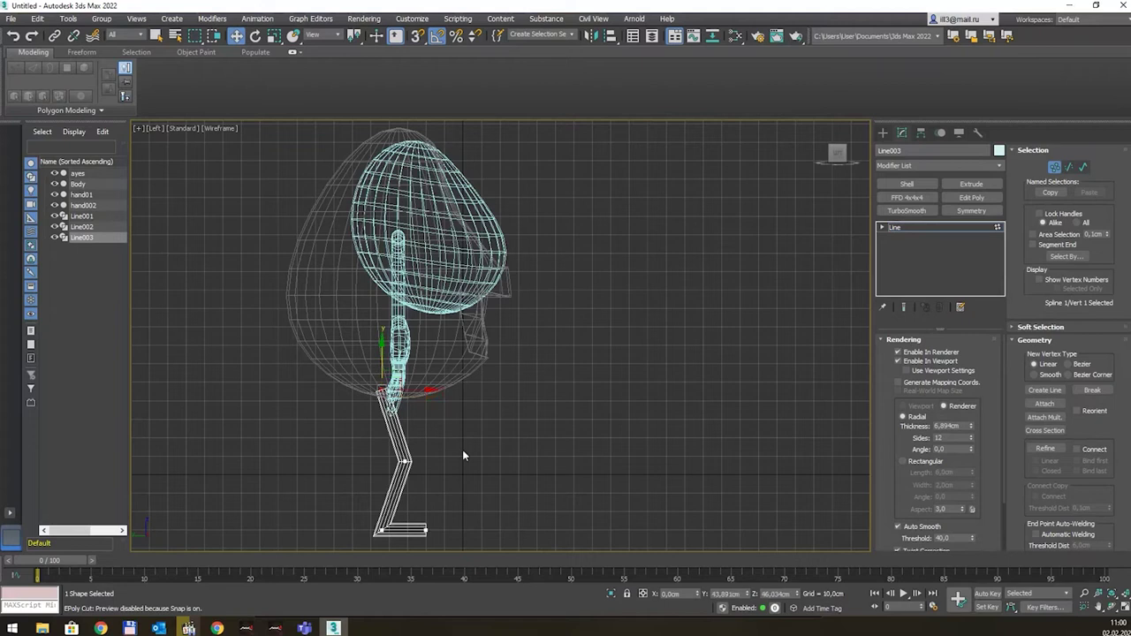
{"action": "key", "text": "f"}
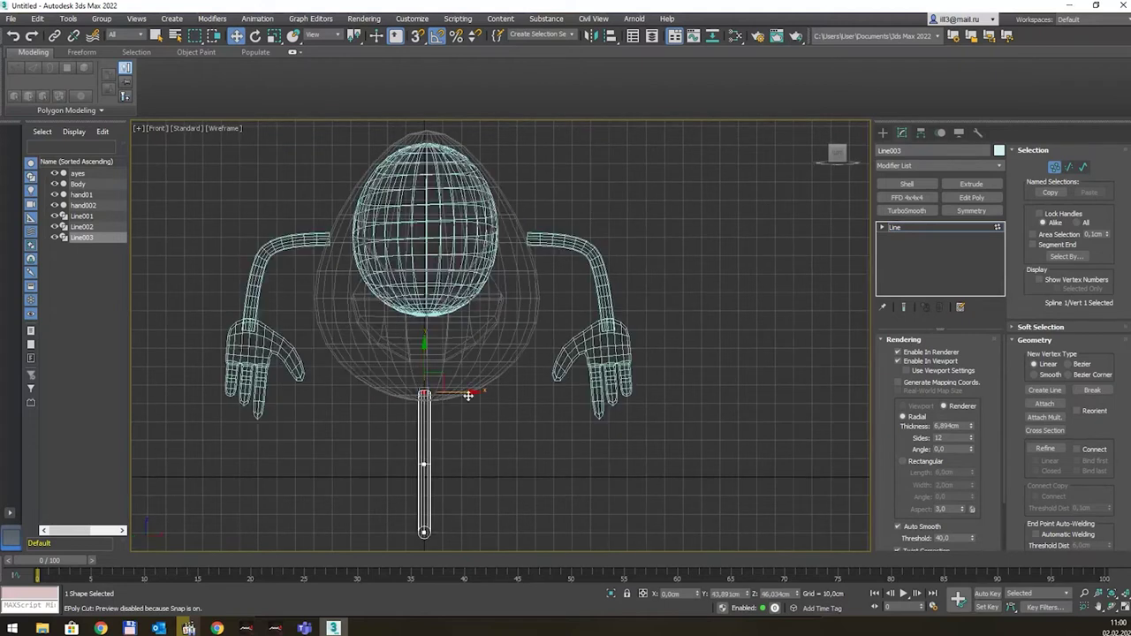
{"action": "key", "text": "1"}
{"action": "left_click_drag", "start_coordinate": [469, 481], "coordinate": [431, 482]}
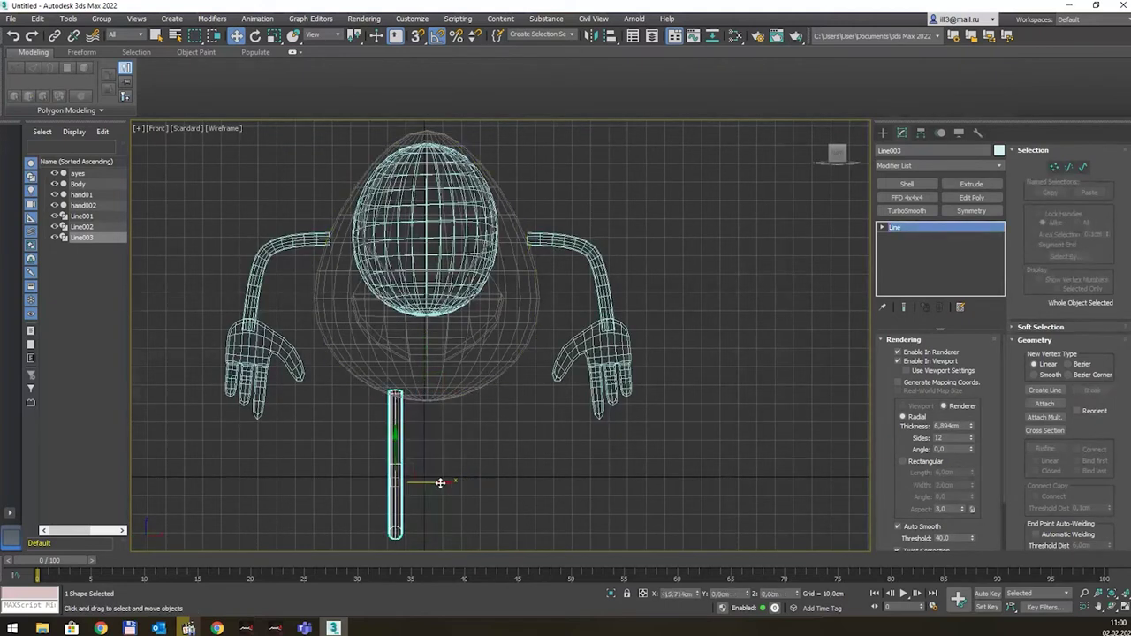
{"action": "left_click", "coordinate": [428, 435]}
{"action": "left_click", "coordinate": [384, 416]}
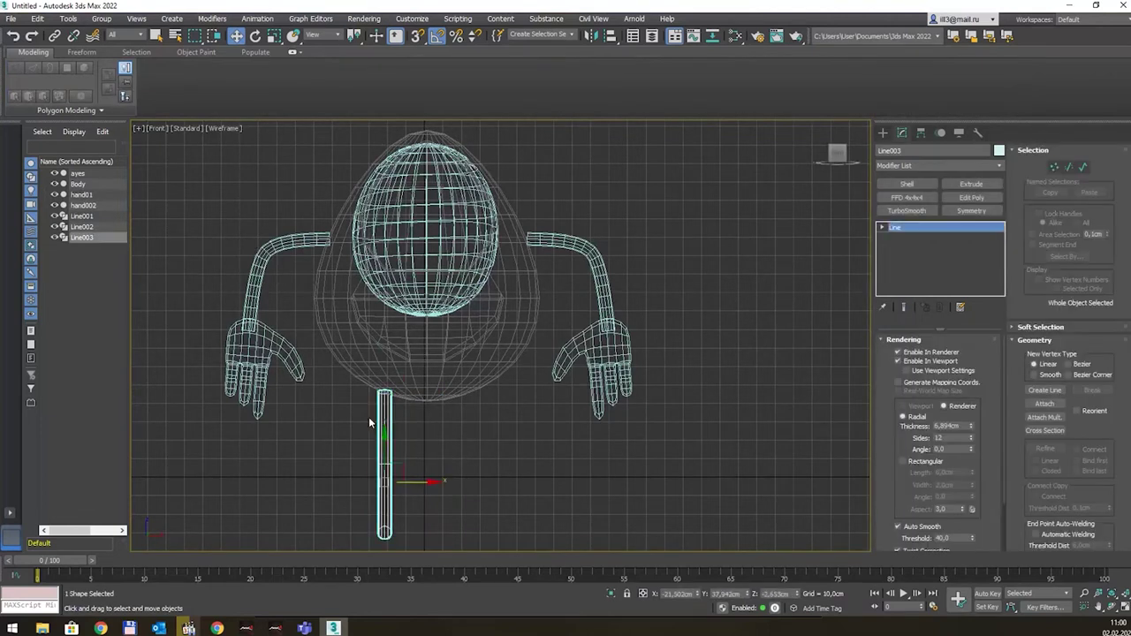
{"action": "key", "text": "1"}
{"action": "left_click", "coordinate": [384, 392]}
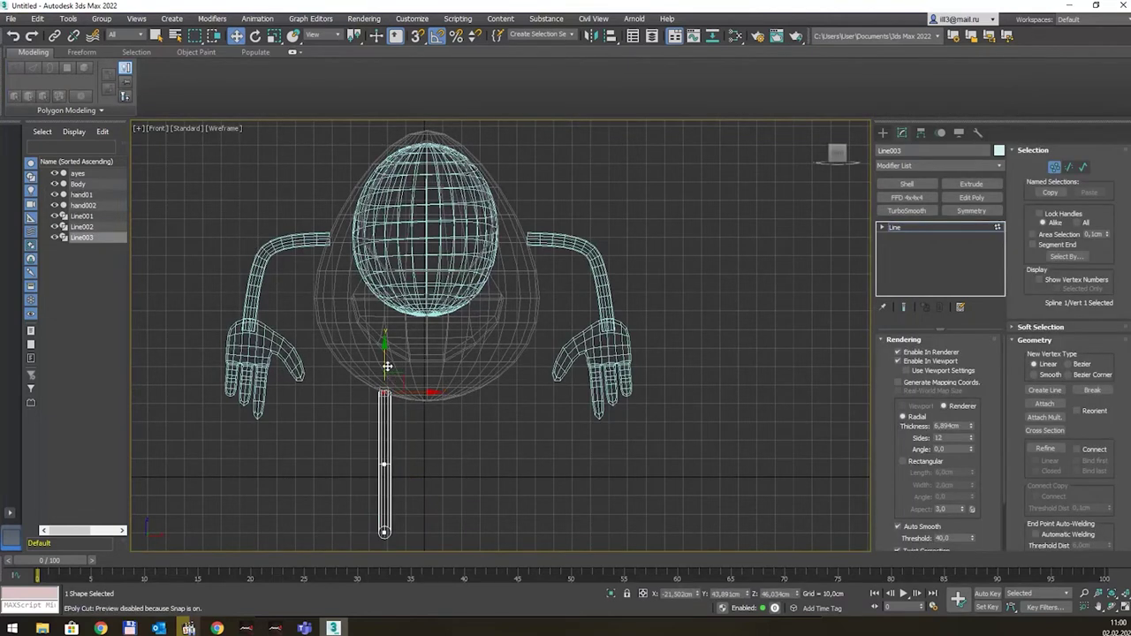
Step: Check the bent leg tube from the shaded perspective view
{"action": "key", "text": "p"}
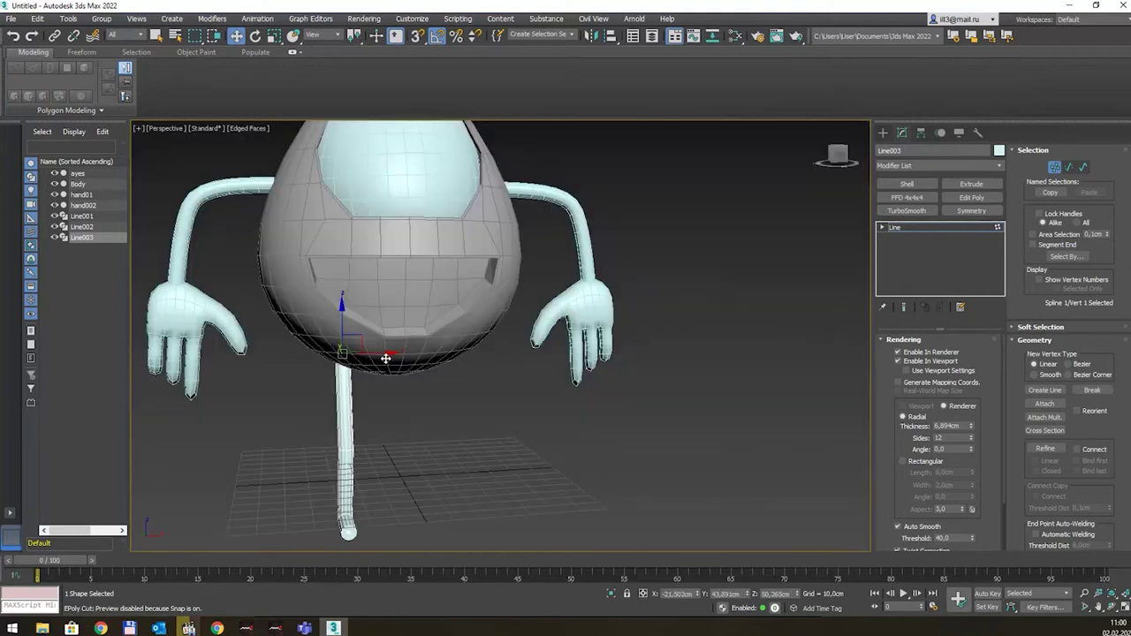
{"action": "middle_click_drag", "start_coordinate": [421, 476], "coordinate": [417, 474], "text": "alt"}
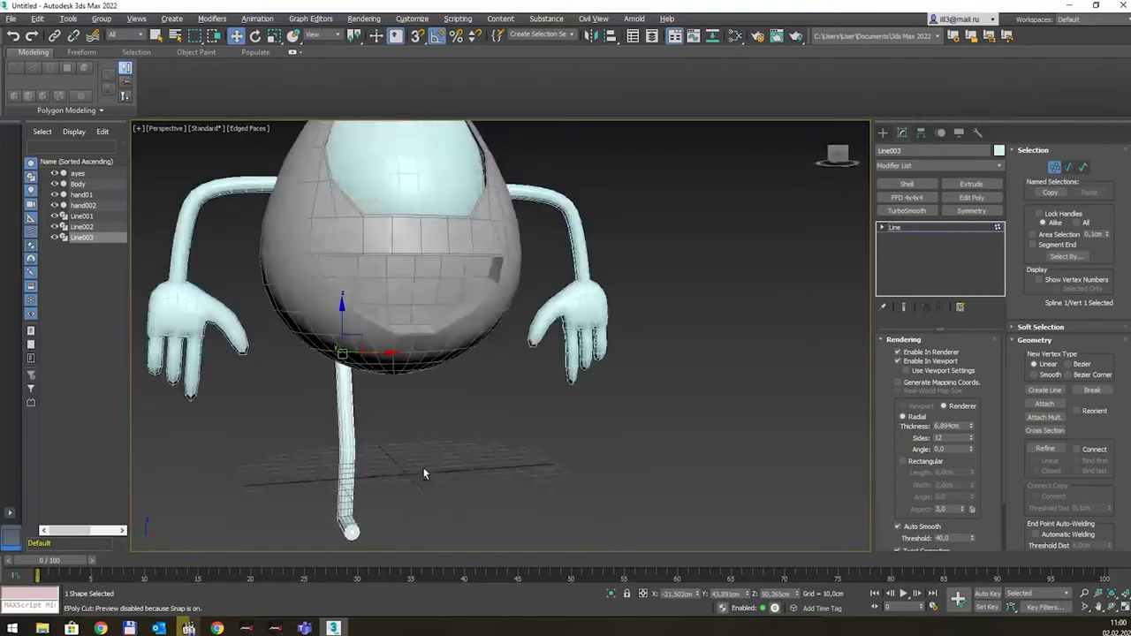
{"action": "scroll", "coordinate": [414, 477], "scroll_direction": "up", "scroll_amount": 1}
{"action": "scroll", "coordinate": [412, 486], "scroll_direction": "up", "scroll_amount": 2}
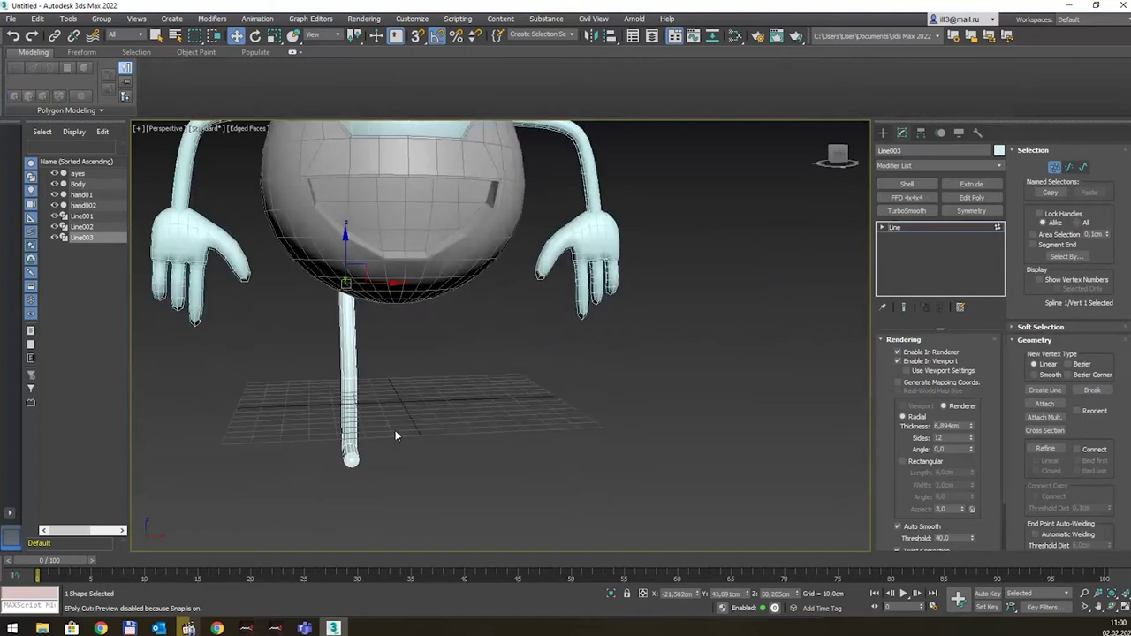
{"action": "scroll", "coordinate": [391, 433], "scroll_direction": "up", "scroll_amount": 2}
{"action": "middle_click_drag", "start_coordinate": [388, 433], "coordinate": [408, 438], "text": "alt"}
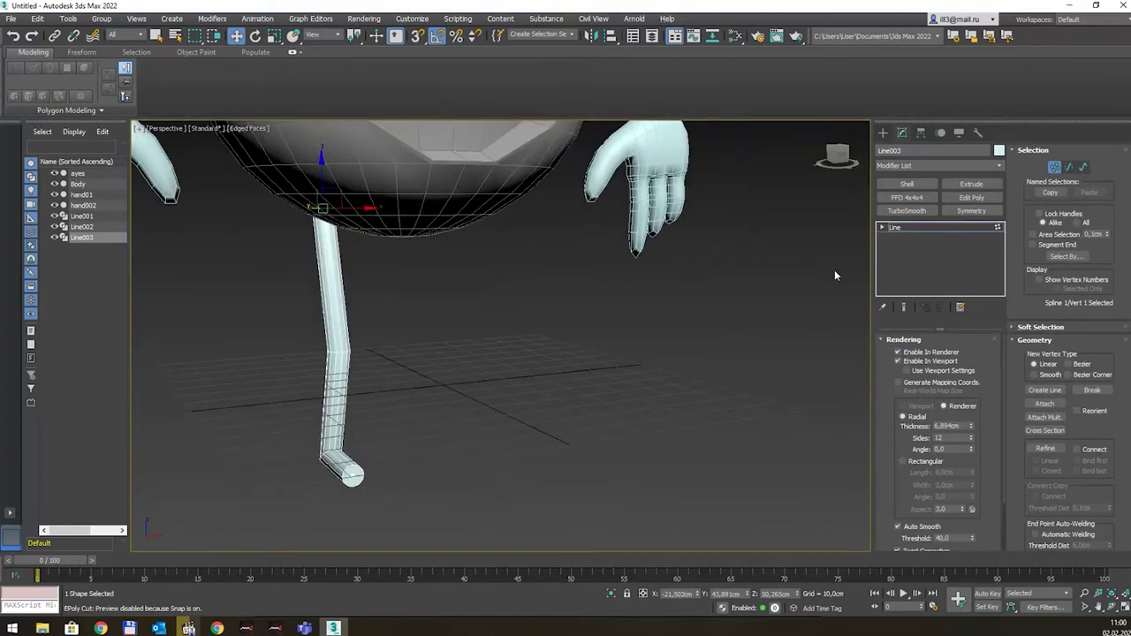
{"action": "left_click", "coordinate": [881, 133]}
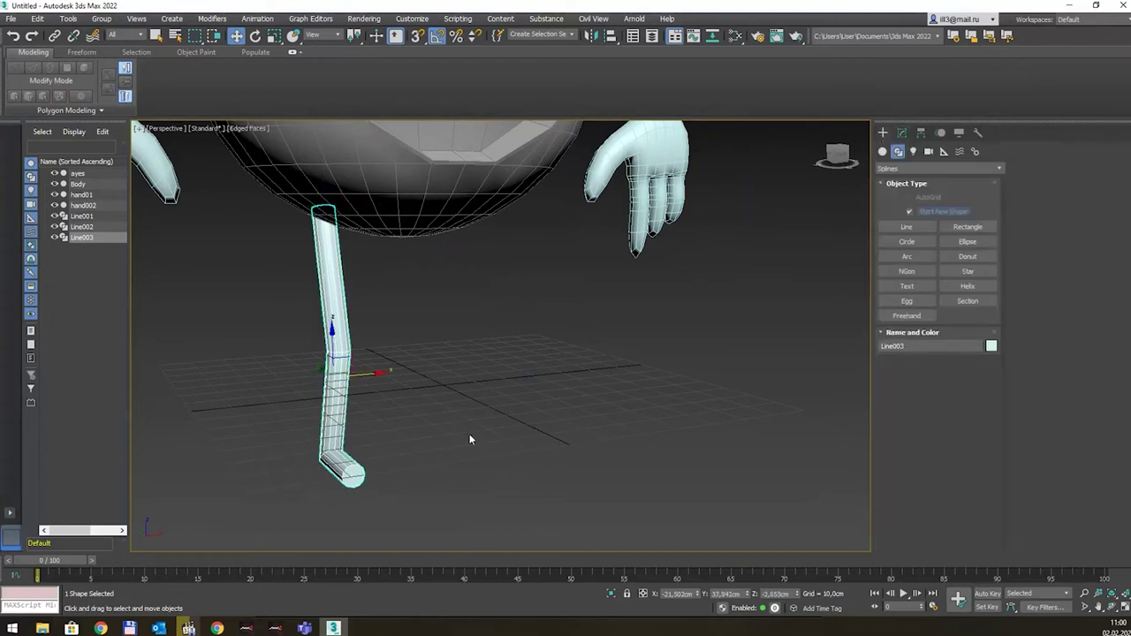
Step: Create a small box near the leg's foot
{"action": "left_click", "coordinate": [882, 151]}
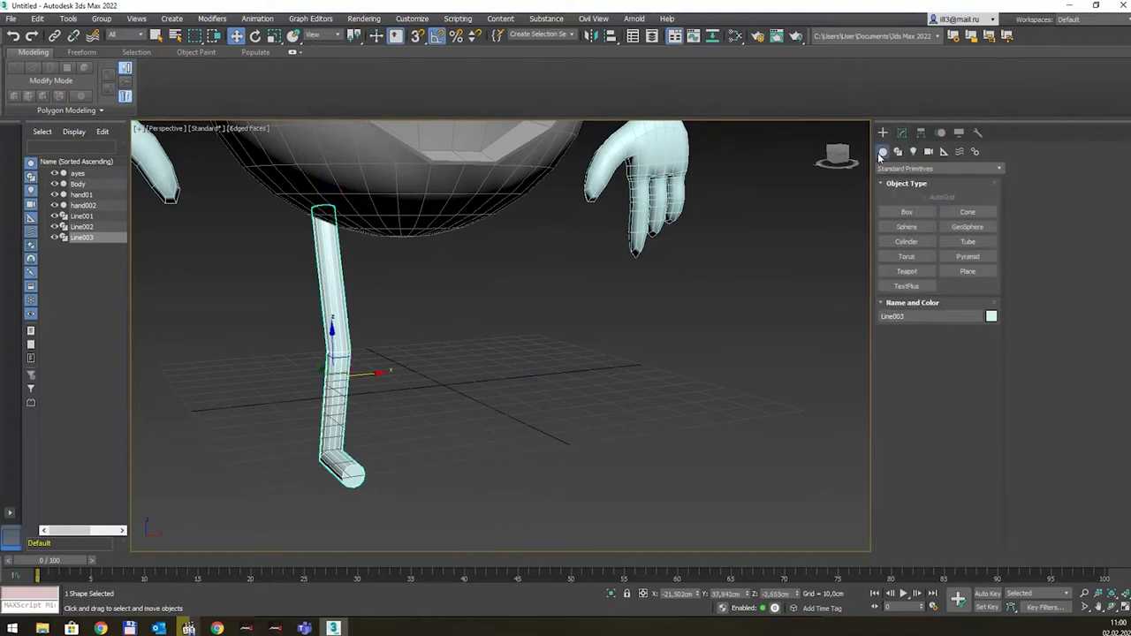
{"action": "left_click", "coordinate": [905, 211]}
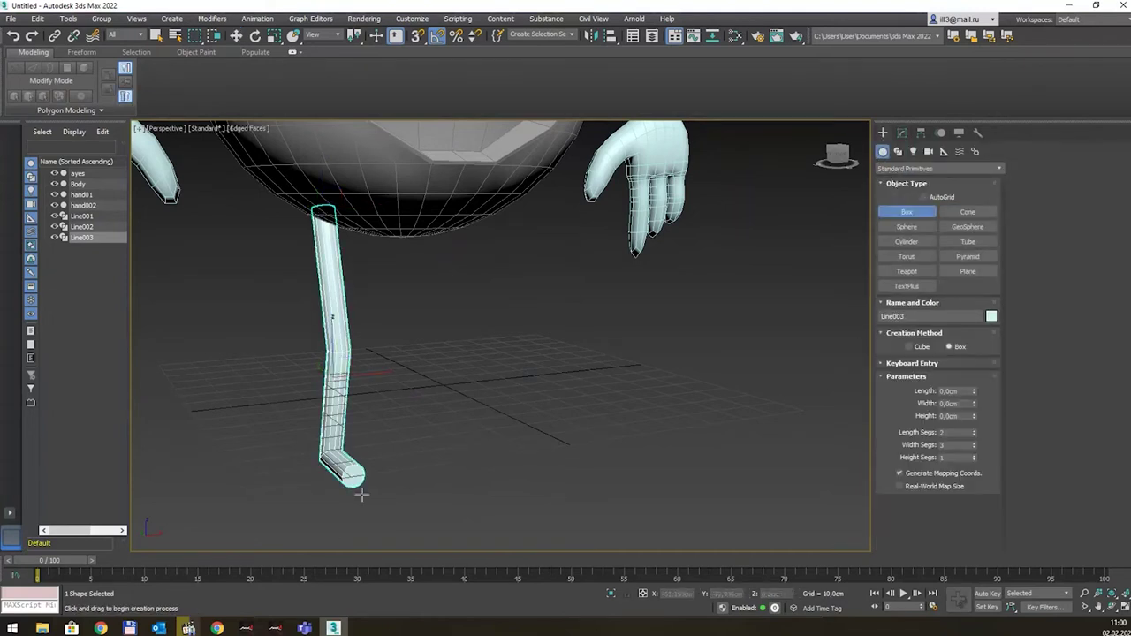
{"action": "mouse_move", "coordinate": [359, 489]}
{"action": "left_mouse_down"}
{"action": "mouse_move", "coordinate": [406, 499]}
{"action": "mouse_move", "coordinate": [400, 492]}
{"action": "left_mouse_up"}
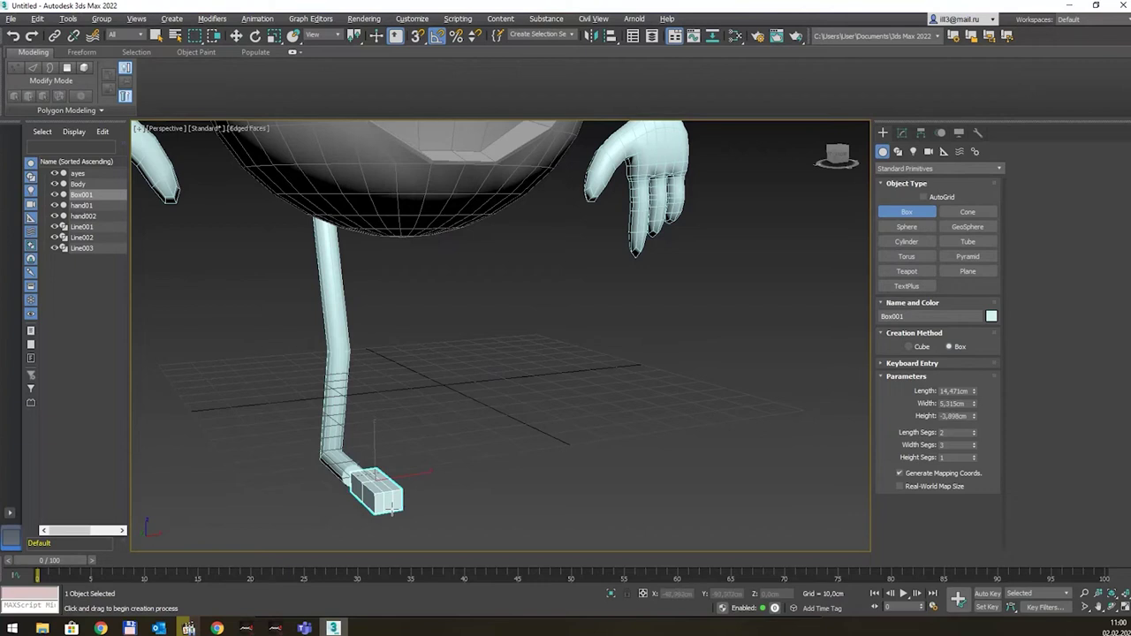
{"action": "left_click", "coordinate": [390, 508]}
{"action": "key", "text": "w"}
{"action": "mouse_move", "coordinate": [419, 478]}
{"action": "middle_mouse_down", "text": "alt"}
{"action": "mouse_move", "coordinate": [446, 472]}
{"action": "mouse_move", "coordinate": [444, 483]}
{"action": "middle_mouse_up", "text": "alt"}
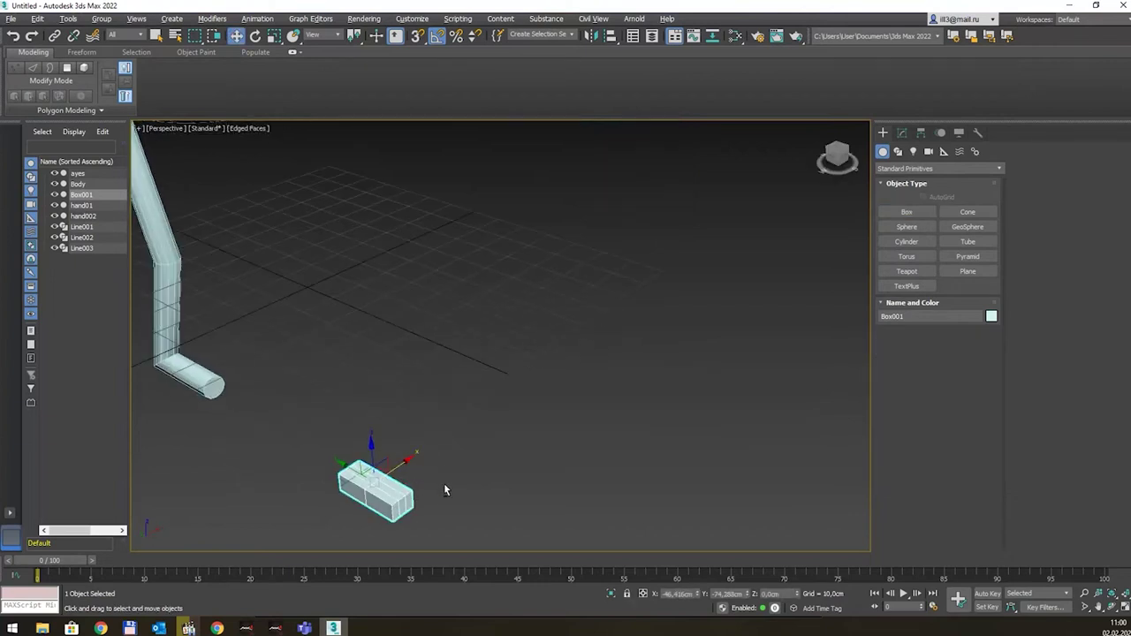
Step: Align the box to Line003, then move it down and under the end of the foot
{"action": "key", "text": "alt+a"}
{"action": "left_click", "coordinate": [217, 396]}
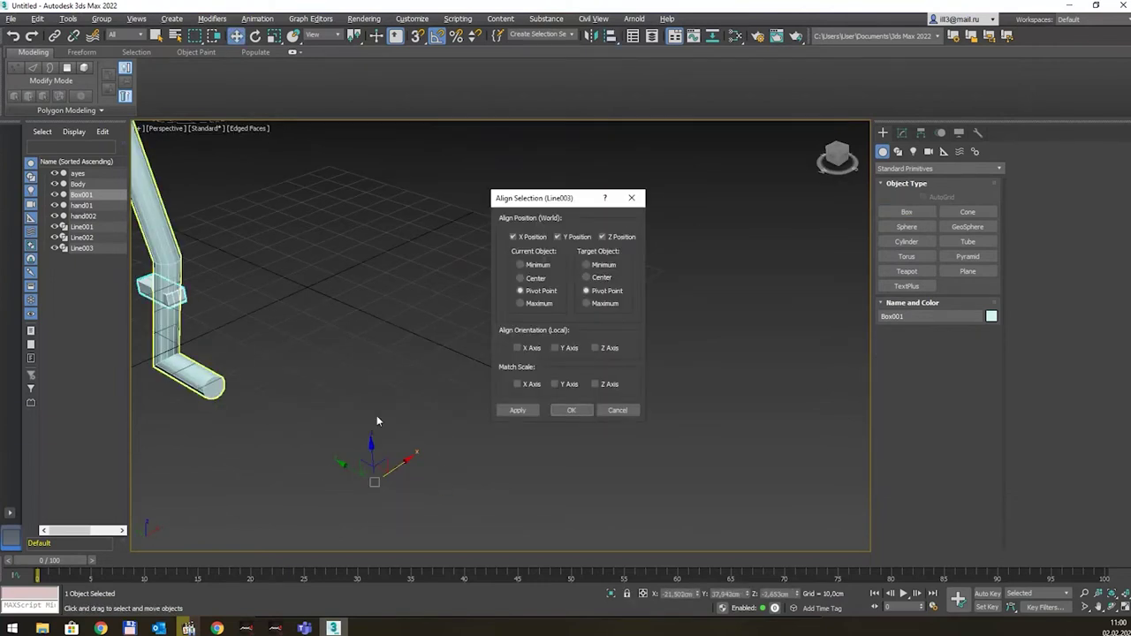
{"action": "left_click", "coordinate": [571, 406]}
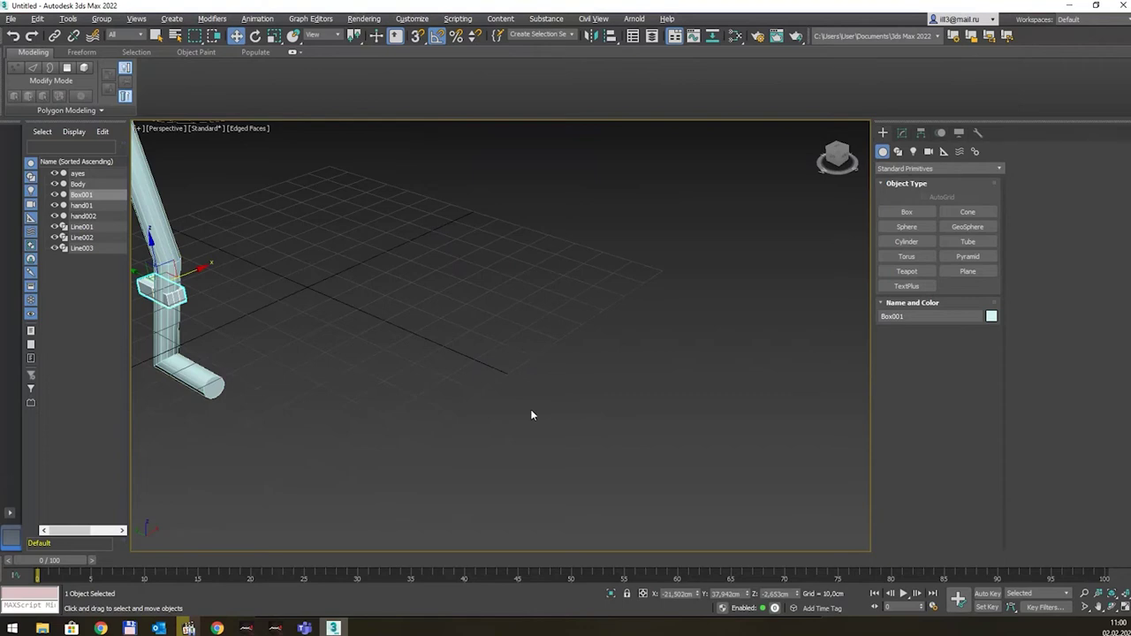
{"action": "key", "text": "f"}
{"action": "left_click_drag", "start_coordinate": [386, 446], "coordinate": [393, 494]}
{"action": "key", "text": "l"}
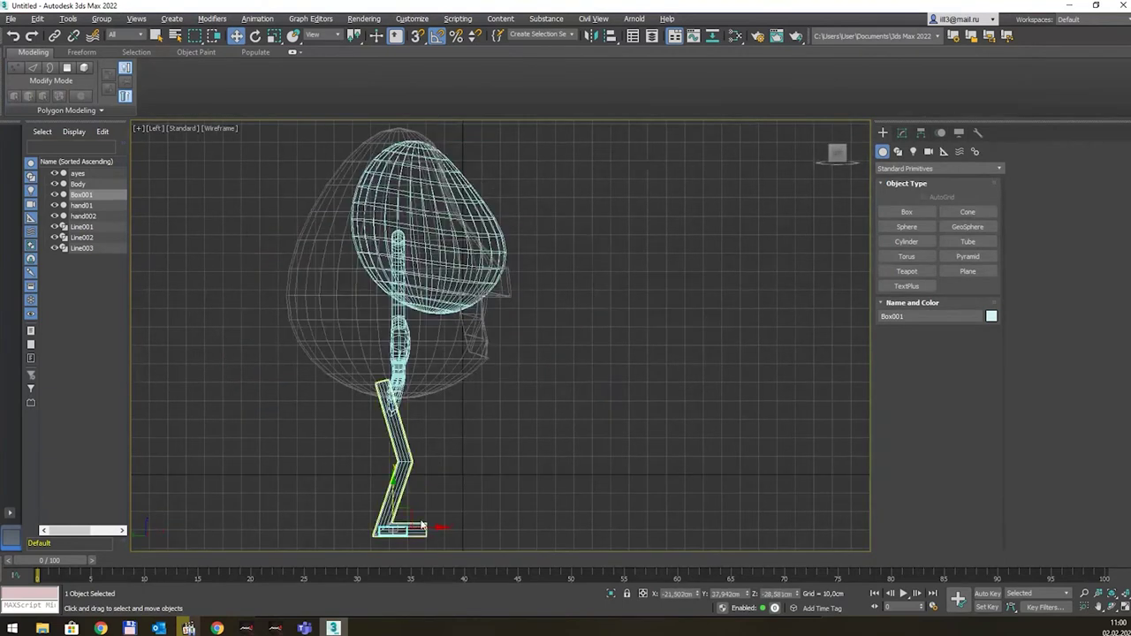
{"action": "left_click_drag", "start_coordinate": [442, 528], "coordinate": [484, 526]}
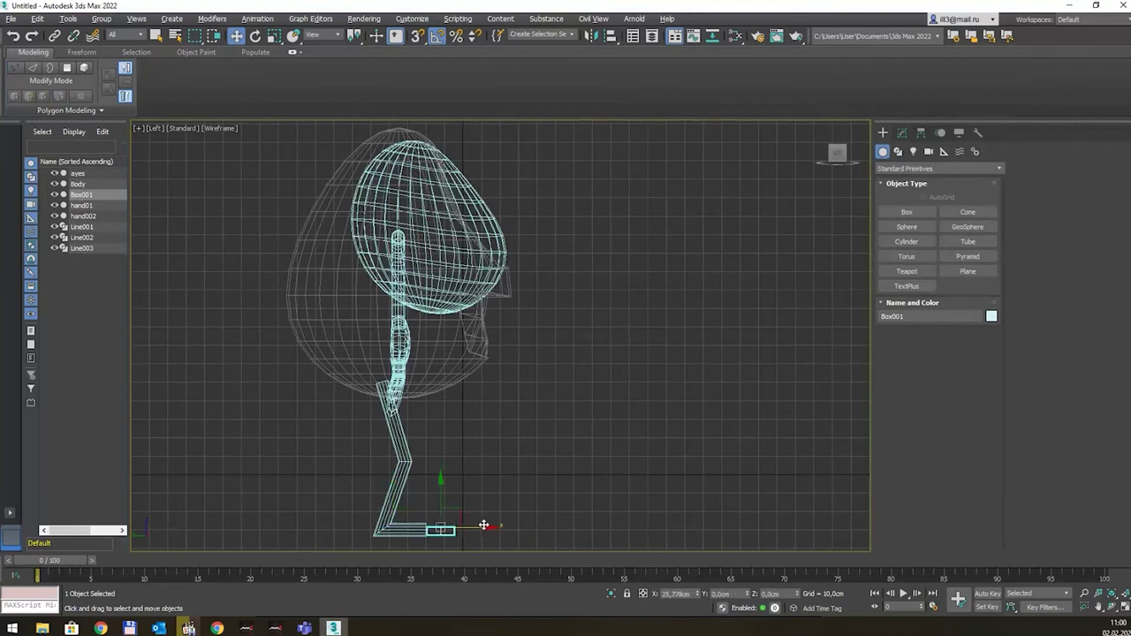
{"action": "key", "text": "p"}
{"action": "middle_click_drag", "start_coordinate": [370, 412], "coordinate": [603, 407]}
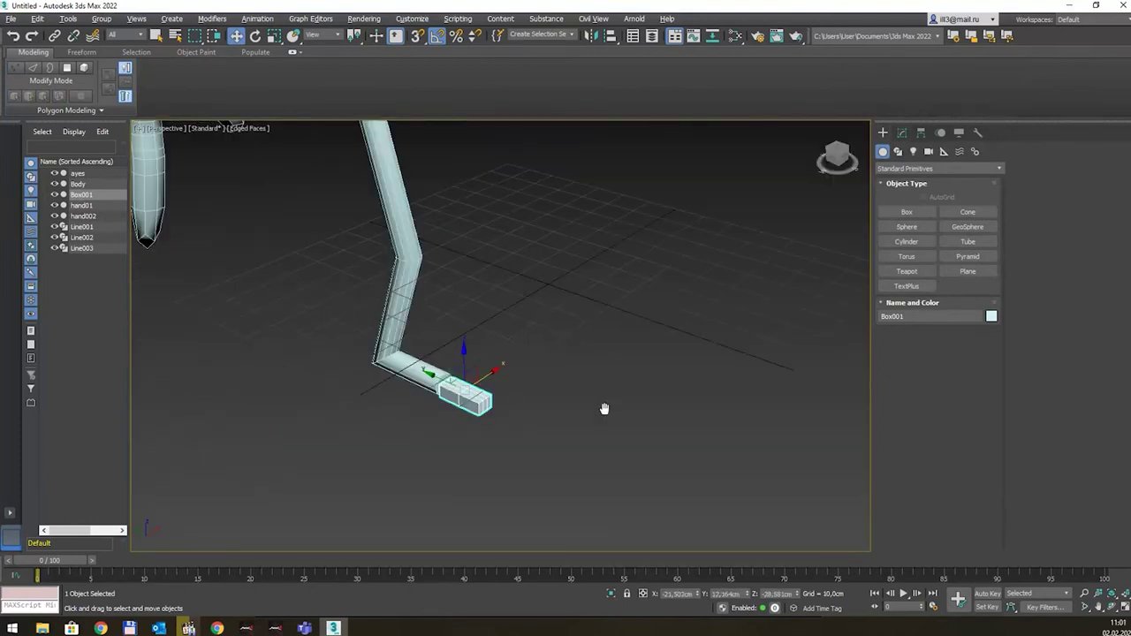
{"action": "scroll", "coordinate": [540, 375], "scroll_direction": "up", "scroll_amount": 3}
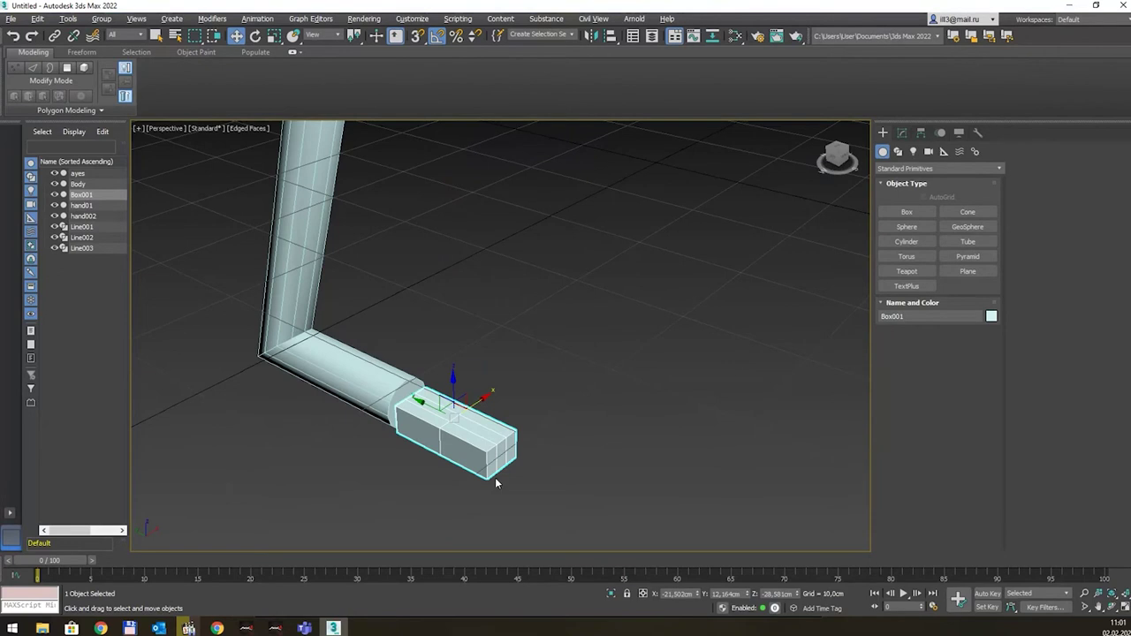
{"action": "middle_click_drag", "start_coordinate": [495, 483], "coordinate": [467, 433], "text": "alt"}
{"action": "right_click", "coordinate": [466, 433]}
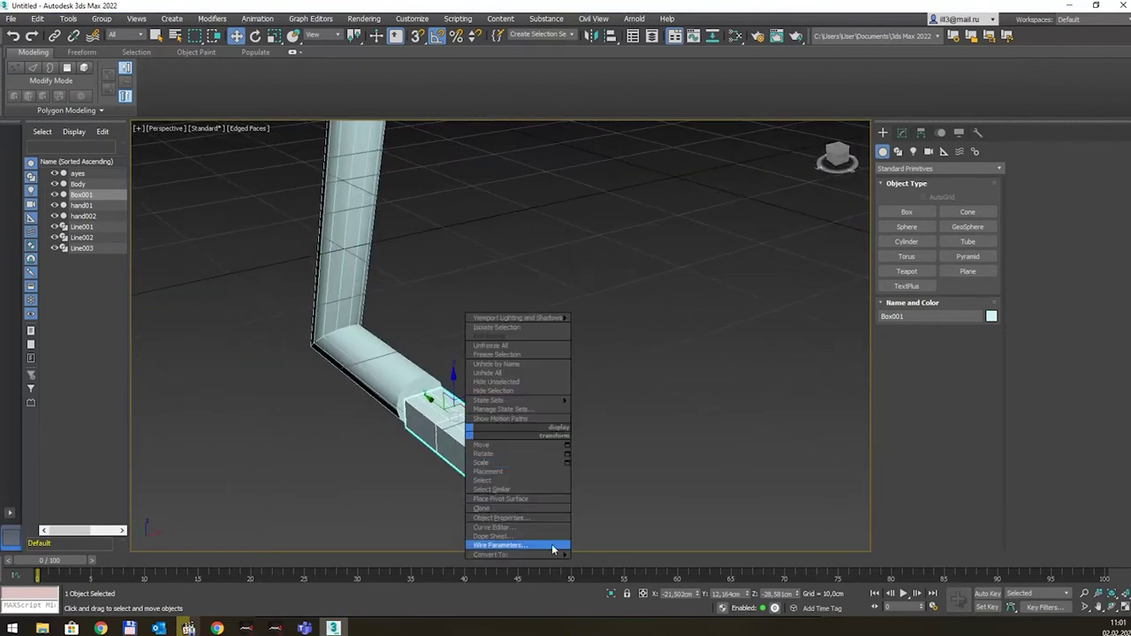
Step: Convert the box to Editable Poly and raise its top vertices to make it taller
{"action": "mouse_move", "coordinate": [512, 554]}
{"action": "left_click", "coordinate": [607, 564]}
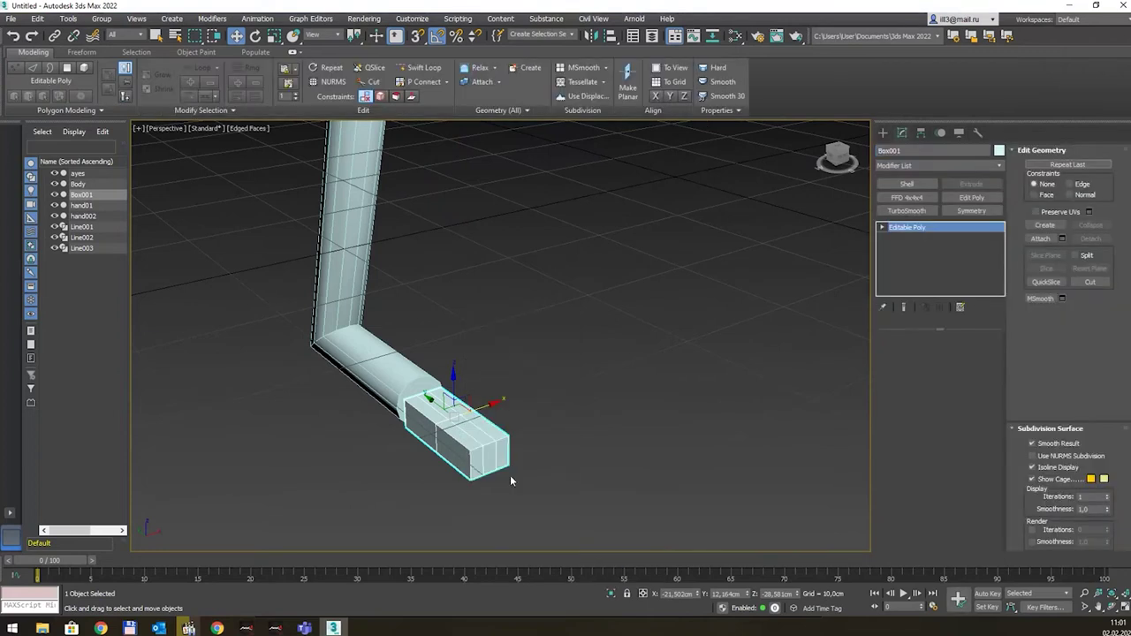
{"action": "mouse_move", "coordinate": [510, 475]}
{"action": "middle_mouse_down", "text": "alt"}
{"action": "mouse_move", "coordinate": [541, 469]}
{"action": "mouse_move", "coordinate": [537, 412]}
{"action": "middle_mouse_up", "text": "alt"}
{"action": "key", "text": "1"}
{"action": "left_click_drag", "start_coordinate": [539, 395], "coordinate": [380, 423]}
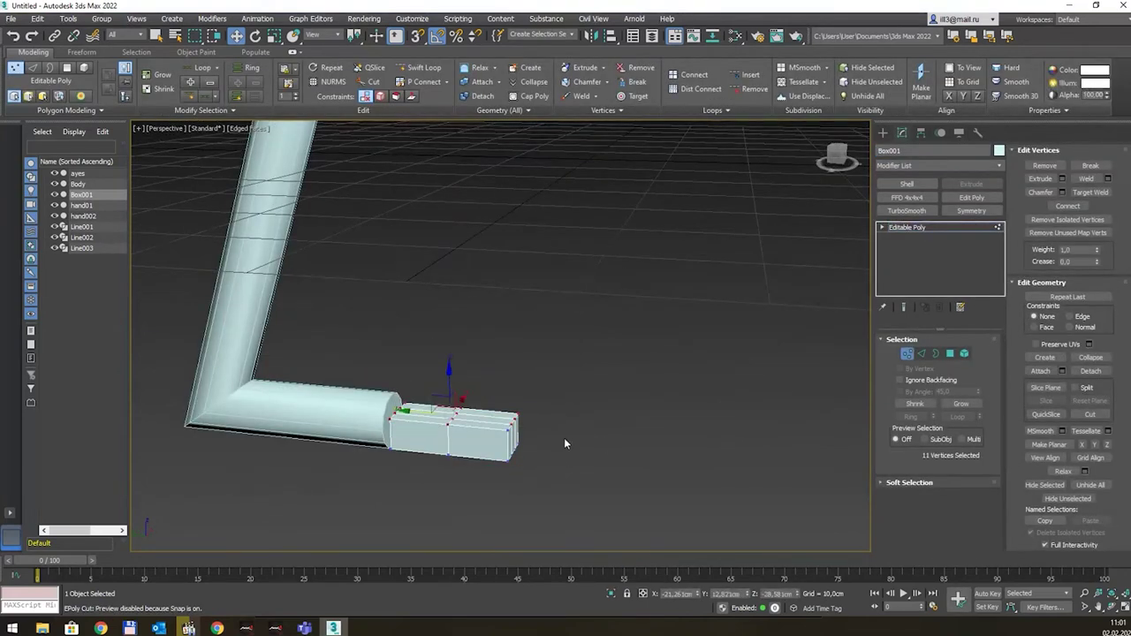
{"action": "middle_click_drag", "start_coordinate": [522, 401], "coordinate": [550, 372], "text": "alt"}
{"action": "left_click_drag", "start_coordinate": [492, 425], "coordinate": [380, 415]}
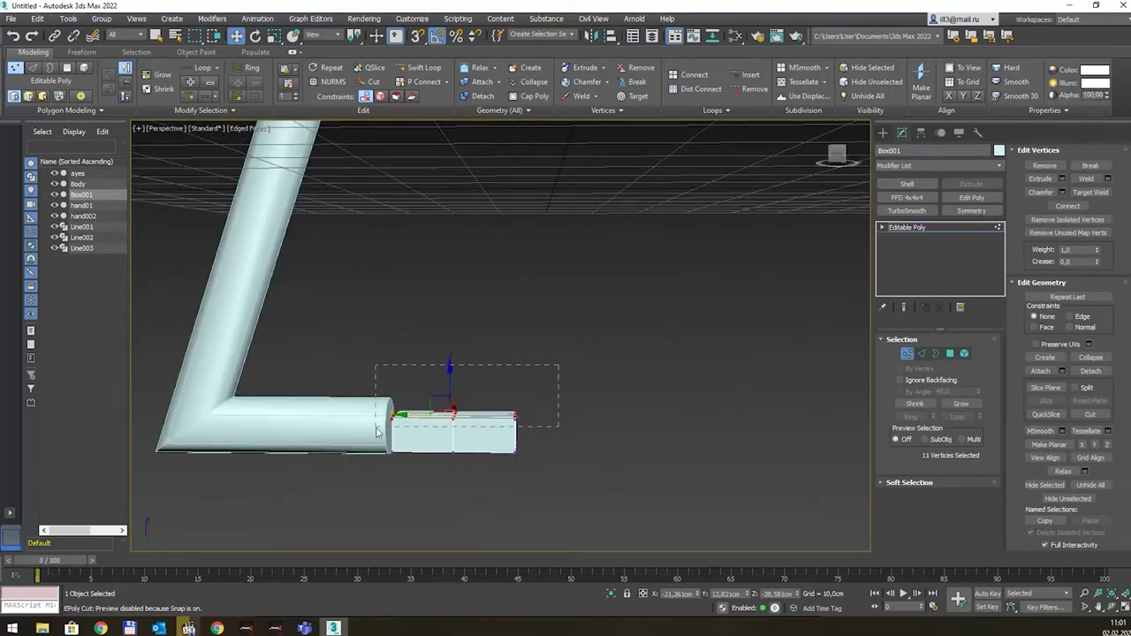
{"action": "left_click_drag", "start_coordinate": [452, 370], "coordinate": [455, 350]}
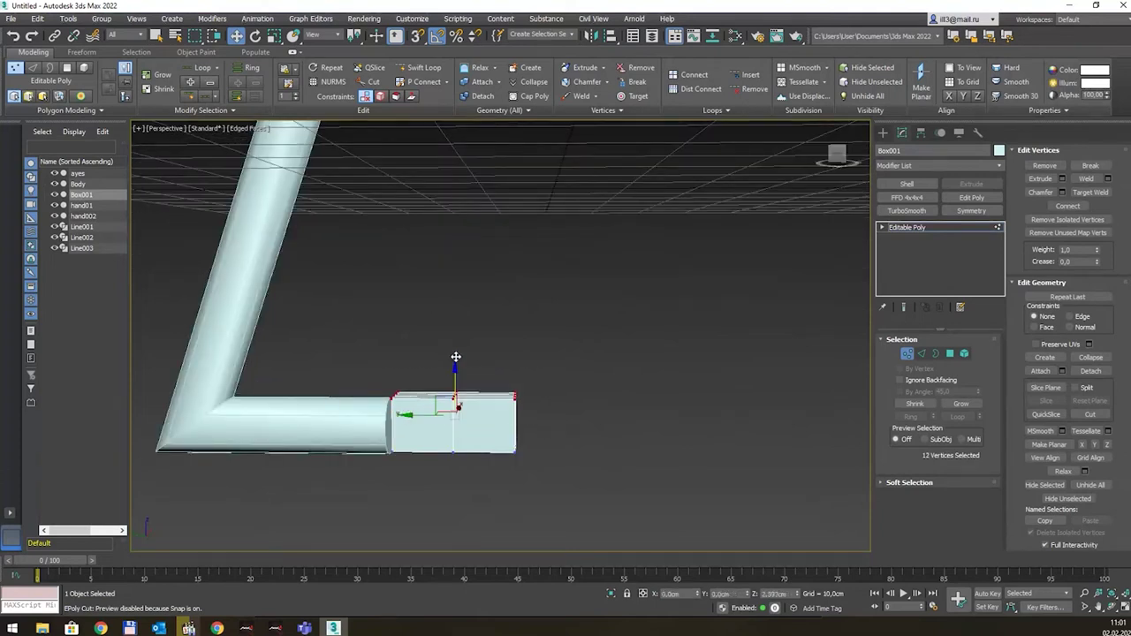
Step: Nudge the side vertices outward and lower the bottom vertices of the foot box
{"action": "middle_click_drag", "start_coordinate": [572, 353], "coordinate": [530, 355], "text": "alt"}
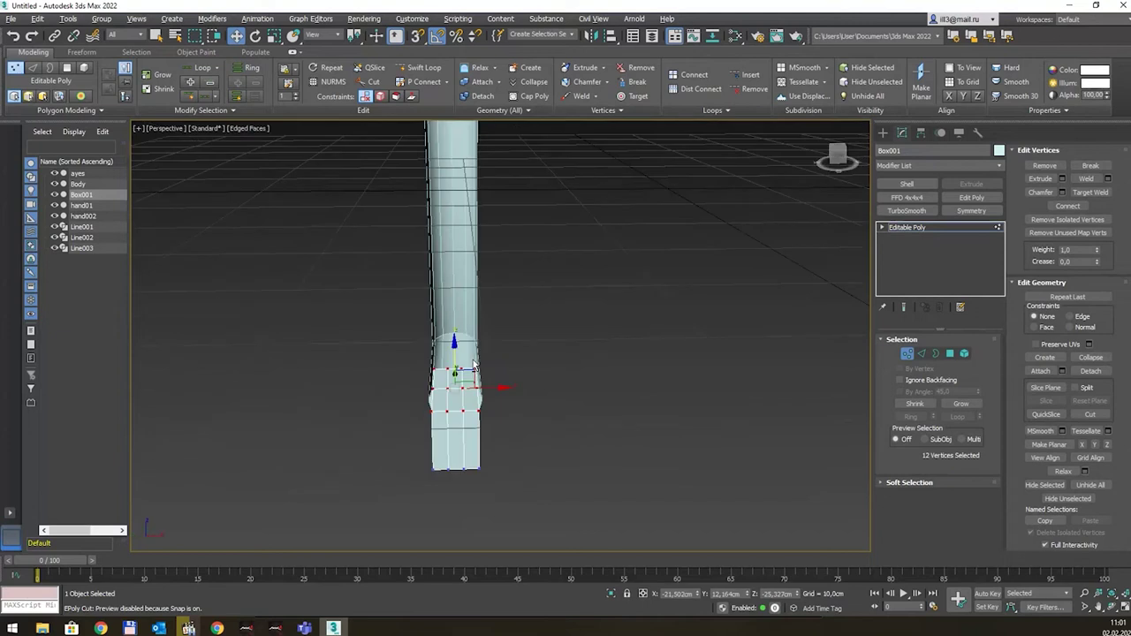
{"action": "left_click_drag", "start_coordinate": [522, 355], "coordinate": [472, 491]}
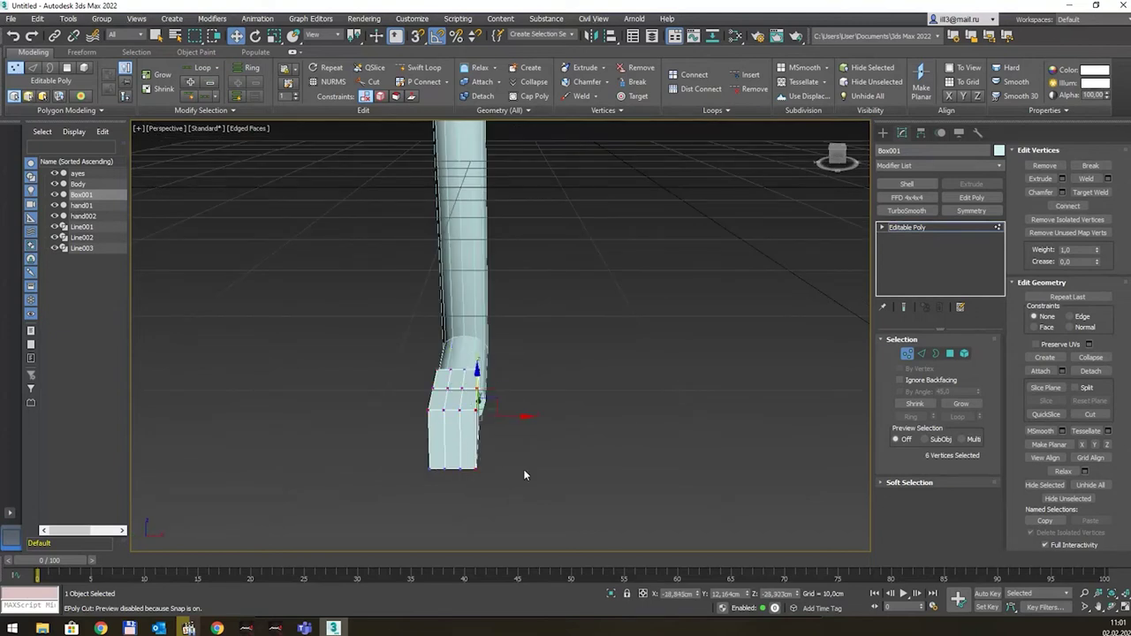
{"action": "left_click_drag", "start_coordinate": [526, 414], "coordinate": [533, 415]}
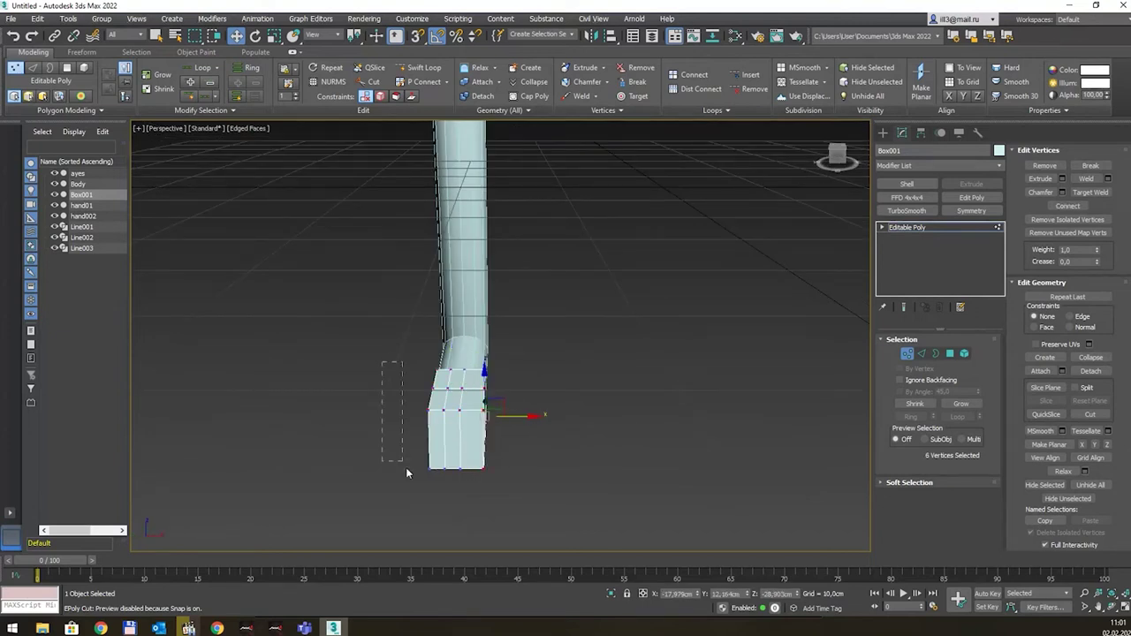
{"action": "left_click_drag", "start_coordinate": [440, 530], "coordinate": [441, 530]}
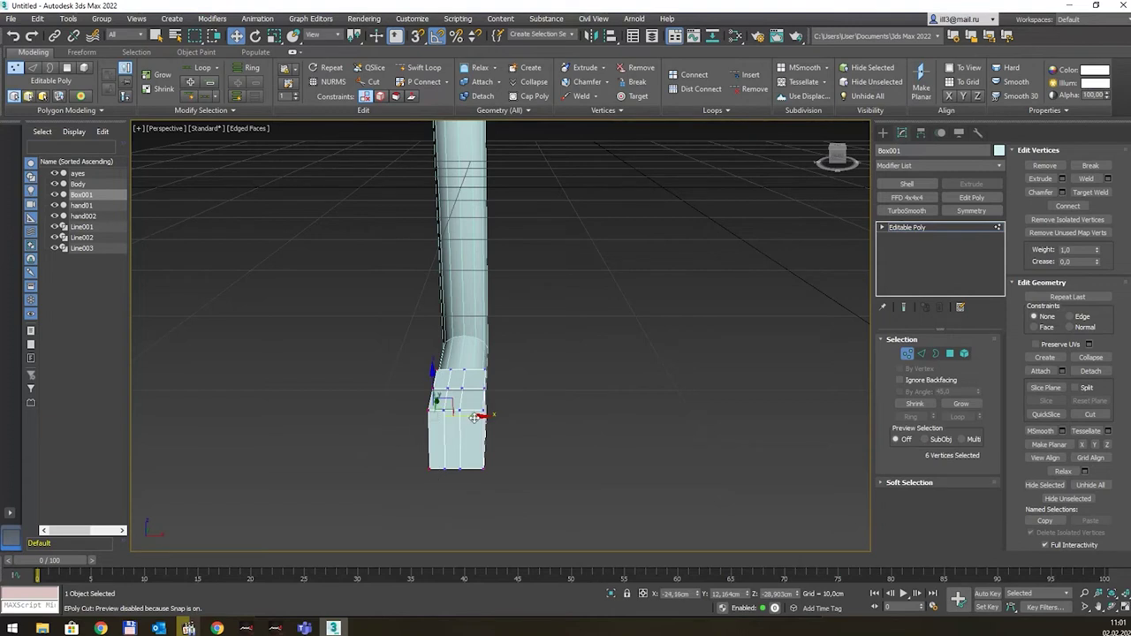
{"action": "middle_click_drag", "start_coordinate": [475, 418], "coordinate": [594, 384], "text": "alt"}
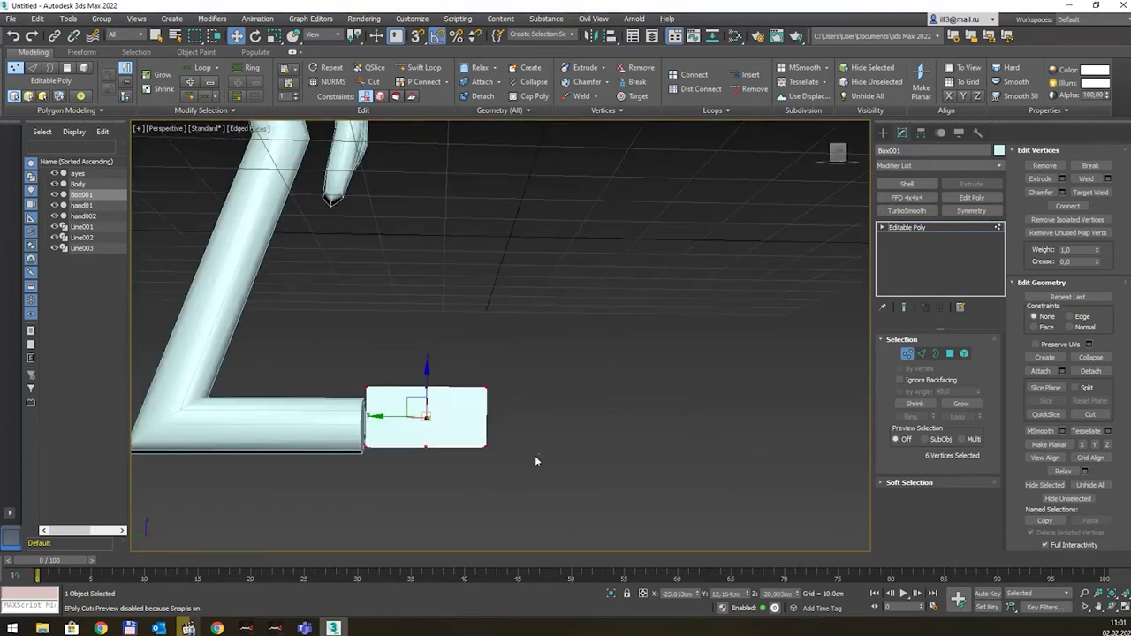
{"action": "left_click_drag", "start_coordinate": [318, 459], "coordinate": [309, 437]}
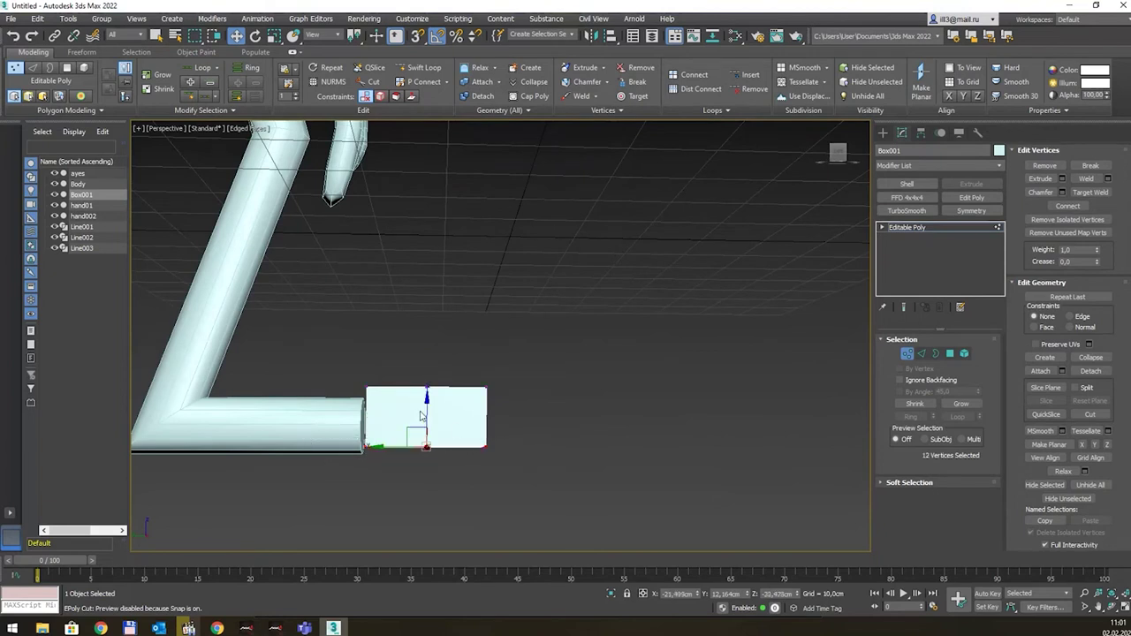
{"action": "left_click_drag", "start_coordinate": [428, 414], "coordinate": [426, 430]}
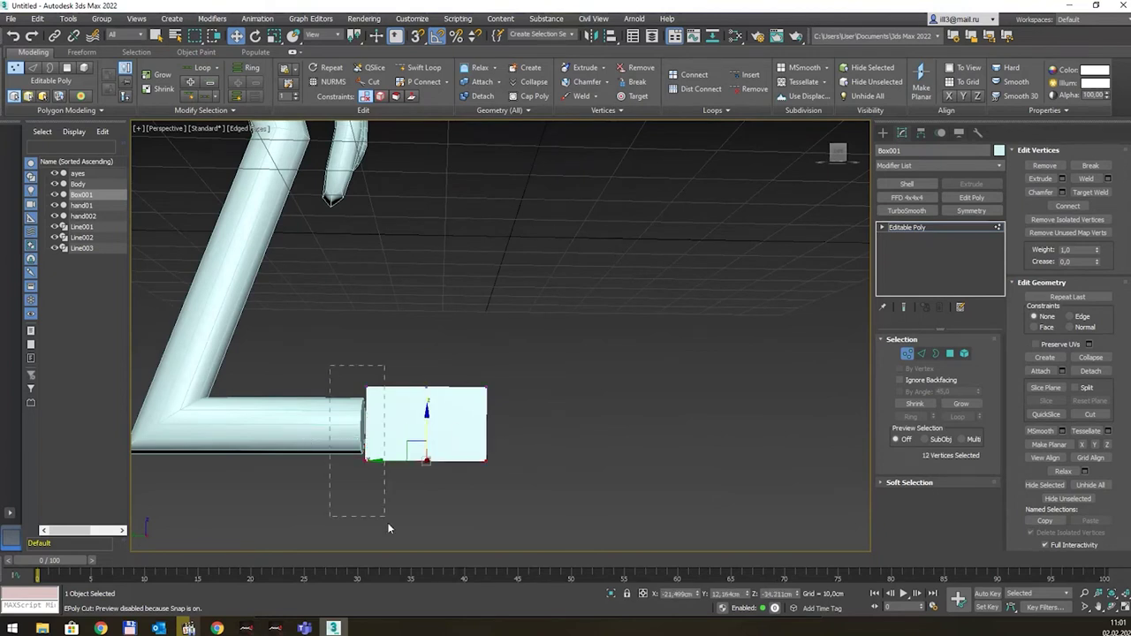
Step: Stretch the box's back end toward the leg to lengthen the foot, then select all vertices
{"action": "left_click_drag", "start_coordinate": [330, 366], "coordinate": [387, 522]}
{"action": "left_click_drag", "start_coordinate": [385, 440], "coordinate": [320, 433]}
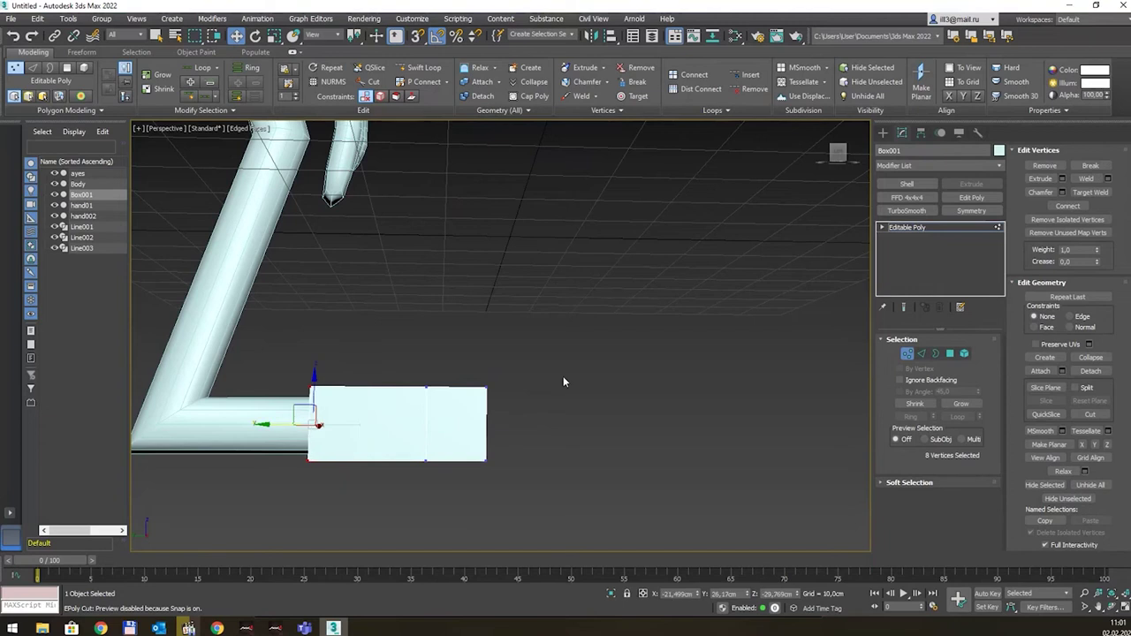
{"action": "mouse_move", "coordinate": [563, 376]}
{"action": "middle_mouse_down", "text": "alt"}
{"action": "mouse_move", "coordinate": [481, 397]}
{"action": "mouse_move", "coordinate": [482, 381]}
{"action": "middle_mouse_up", "text": "alt"}
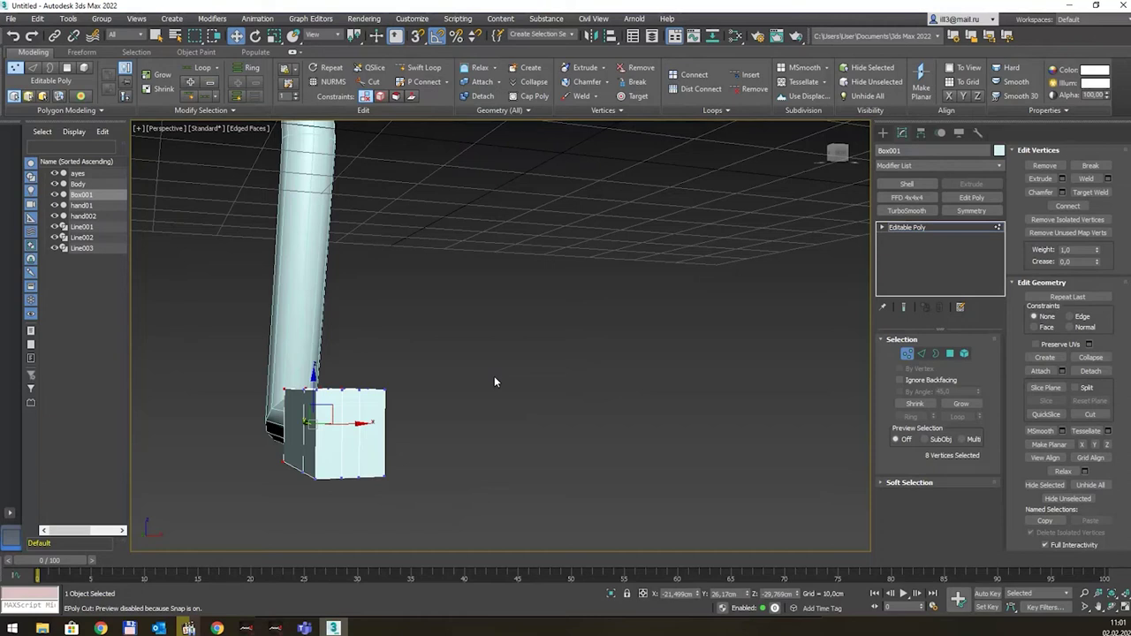
{"action": "mouse_move", "coordinate": [478, 444]}
{"action": "middle_mouse_down", "text": "alt"}
{"action": "mouse_move", "coordinate": [409, 425]}
{"action": "mouse_move", "coordinate": [457, 424]}
{"action": "mouse_move", "coordinate": [505, 397]}
{"action": "mouse_move", "coordinate": [552, 390]}
{"action": "mouse_move", "coordinate": [396, 530]}
{"action": "middle_mouse_up", "text": "alt"}
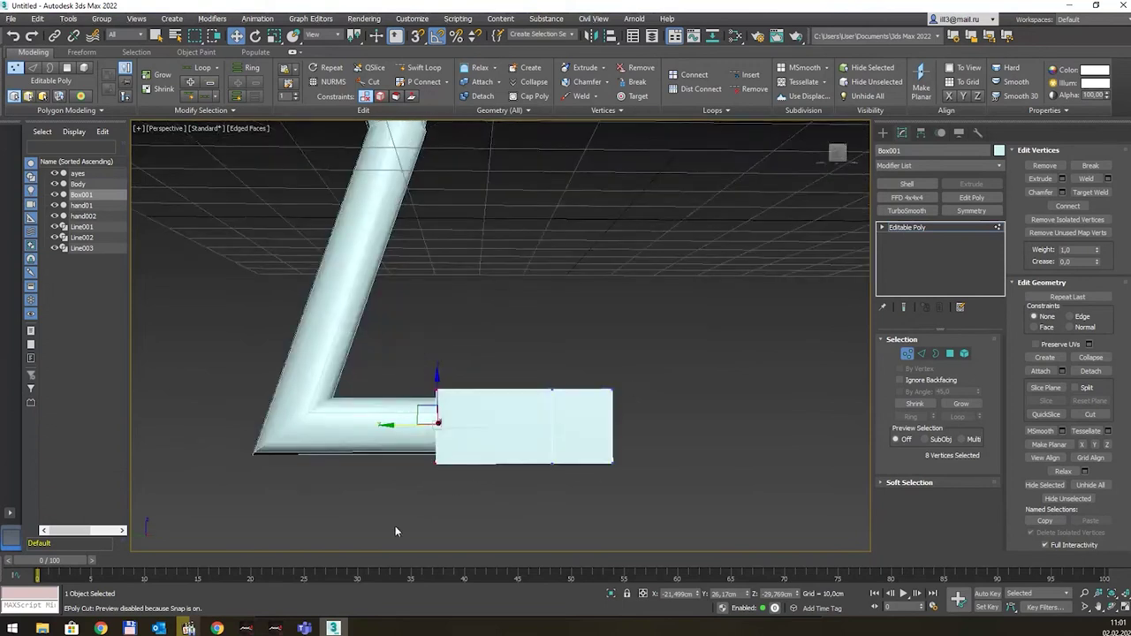
{"action": "left_click_drag", "start_coordinate": [664, 463], "coordinate": [687, 450]}
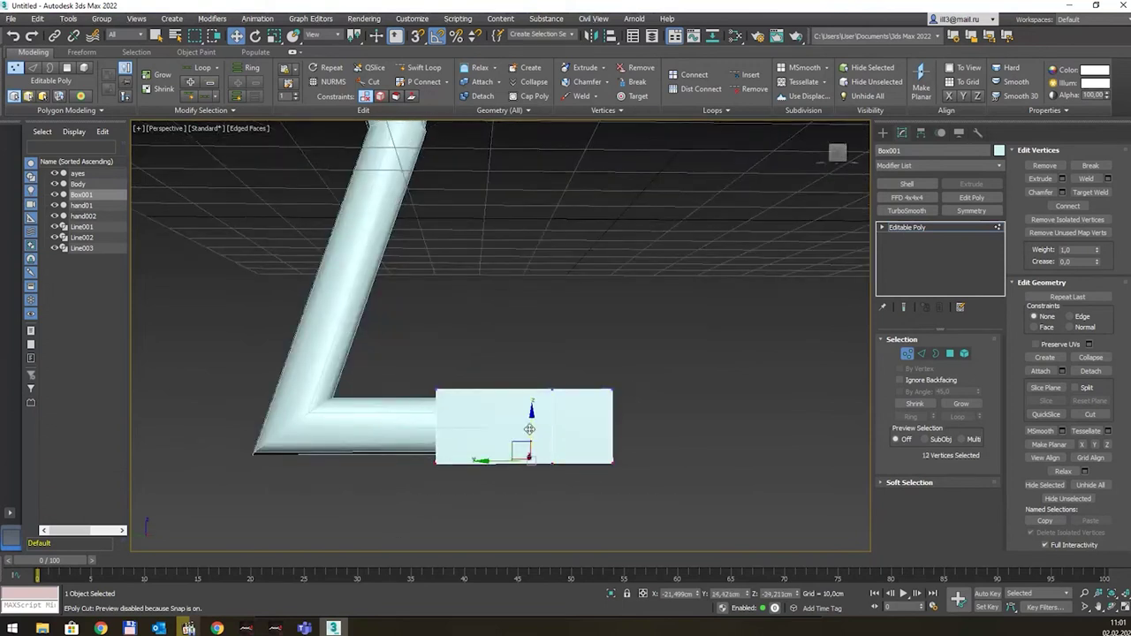
{"action": "middle_click_drag", "start_coordinate": [530, 425], "coordinate": [499, 426], "text": "alt"}
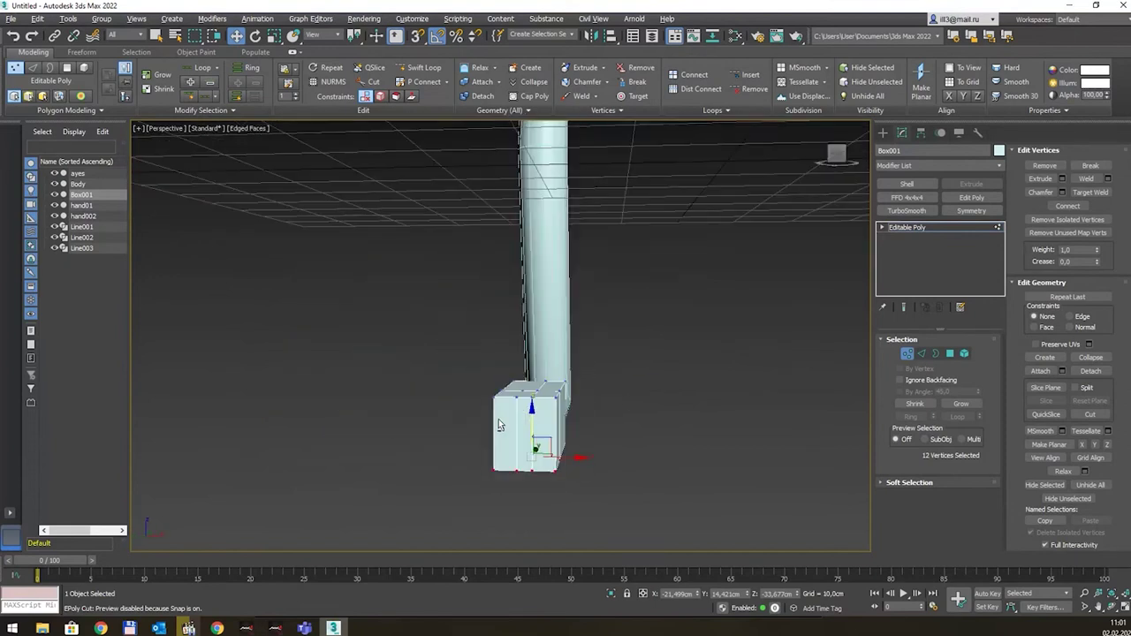
{"action": "middle_click_drag", "start_coordinate": [581, 422], "coordinate": [606, 422], "text": "alt"}
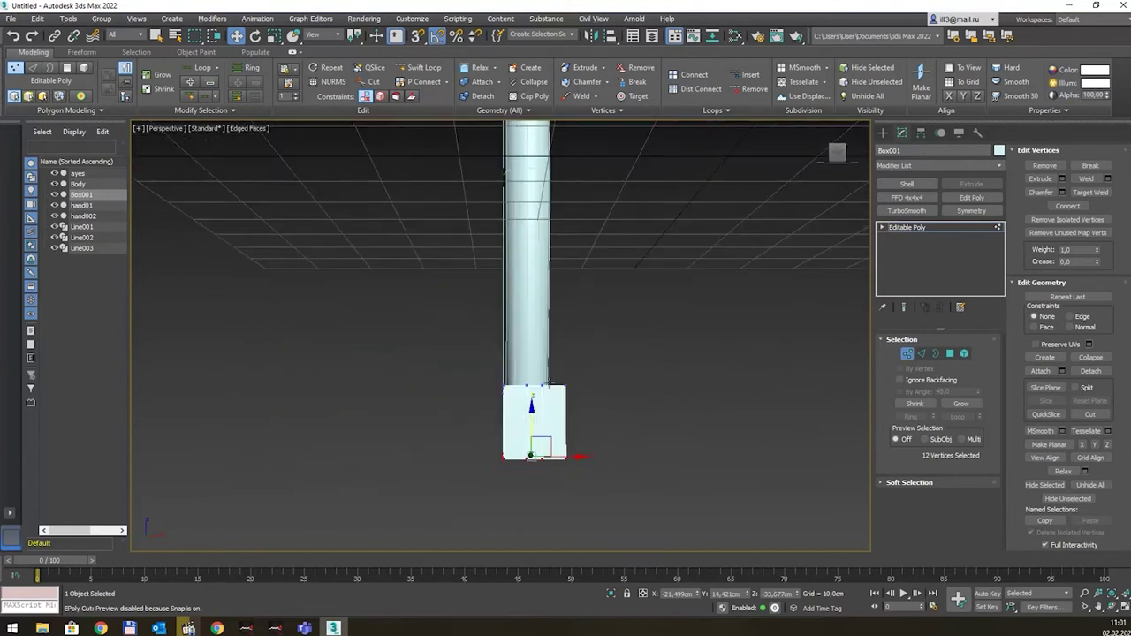
{"action": "left_click_drag", "start_coordinate": [607, 376], "coordinate": [477, 495]}
Step: Scale the foot box wider and nudge its right-hand column of vertices outward
{"action": "key", "text": "t"}
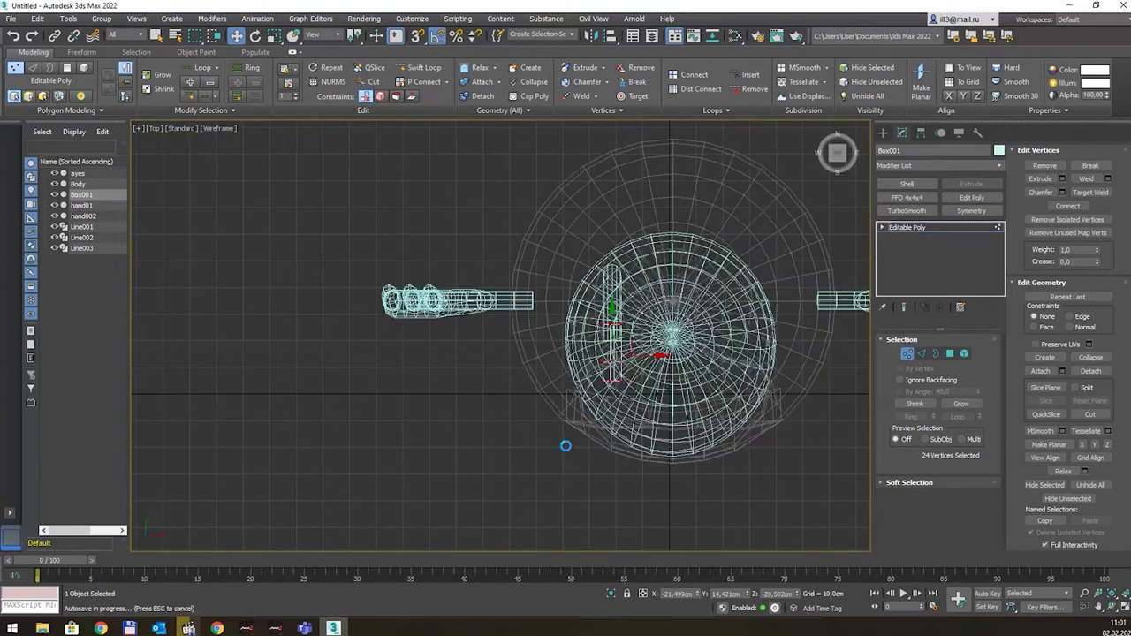
{"action": "key", "text": "shift+z"}
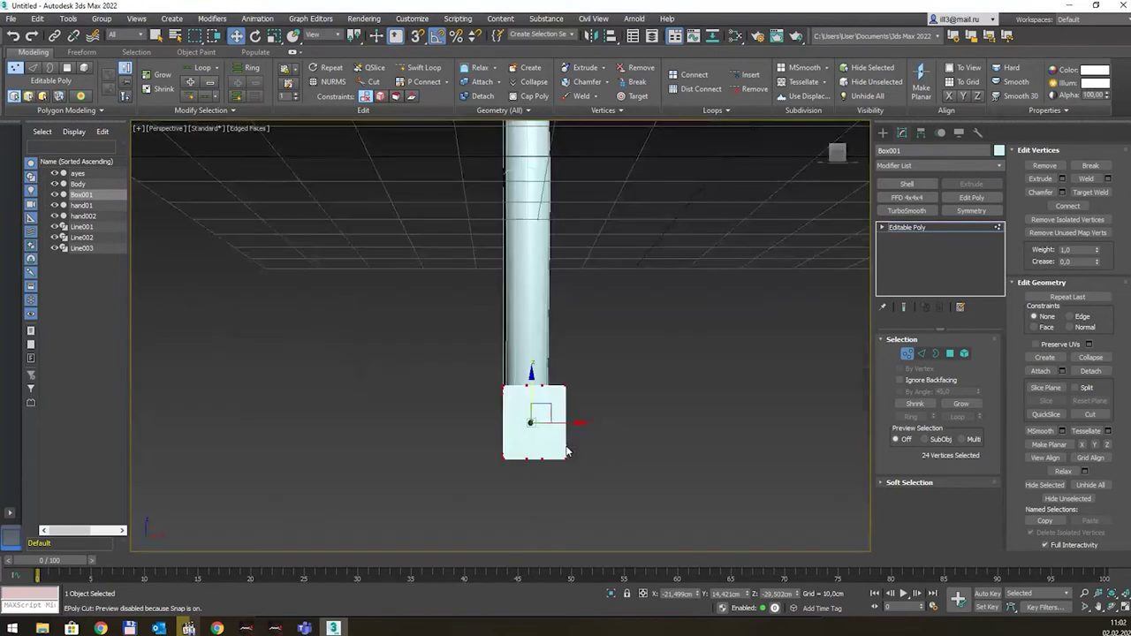
{"action": "key", "text": "r"}
{"action": "left_click_drag", "start_coordinate": [581, 426], "coordinate": [614, 424]}
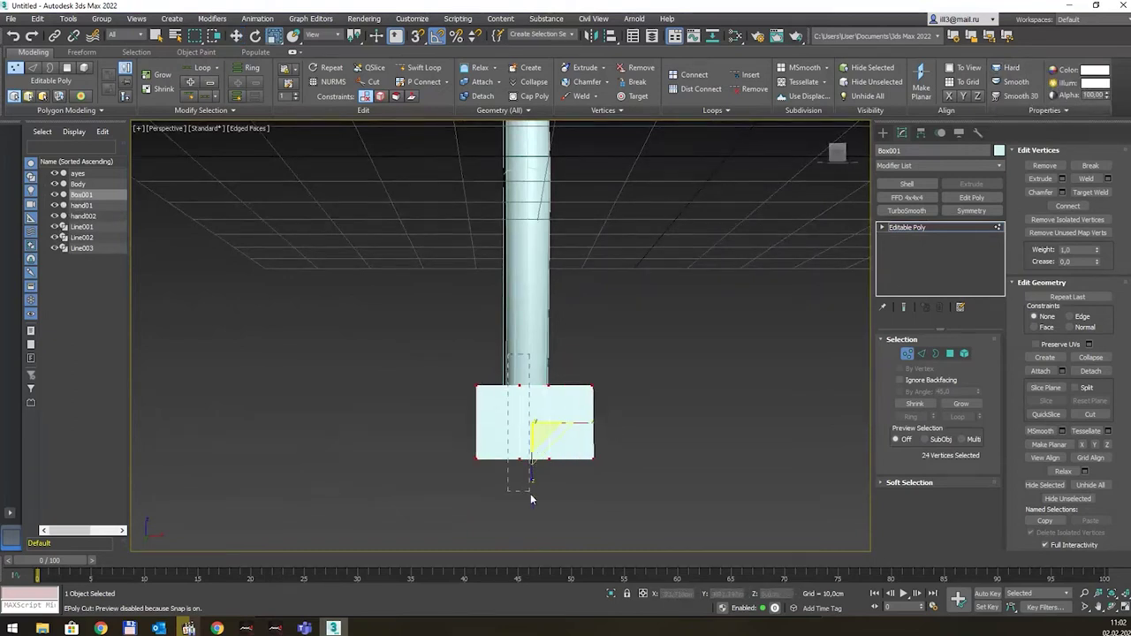
{"action": "left_click_drag", "start_coordinate": [530, 497], "coordinate": [539, 503]}
{"action": "key", "text": "w"}
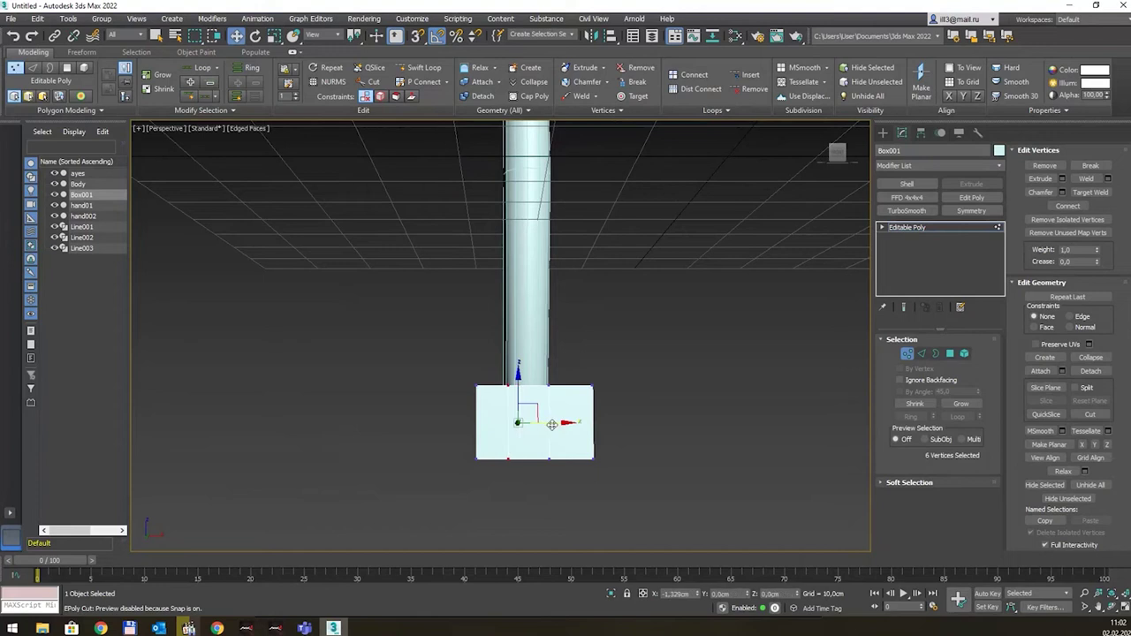
{"action": "left_click_drag", "start_coordinate": [538, 473], "coordinate": [588, 478]}
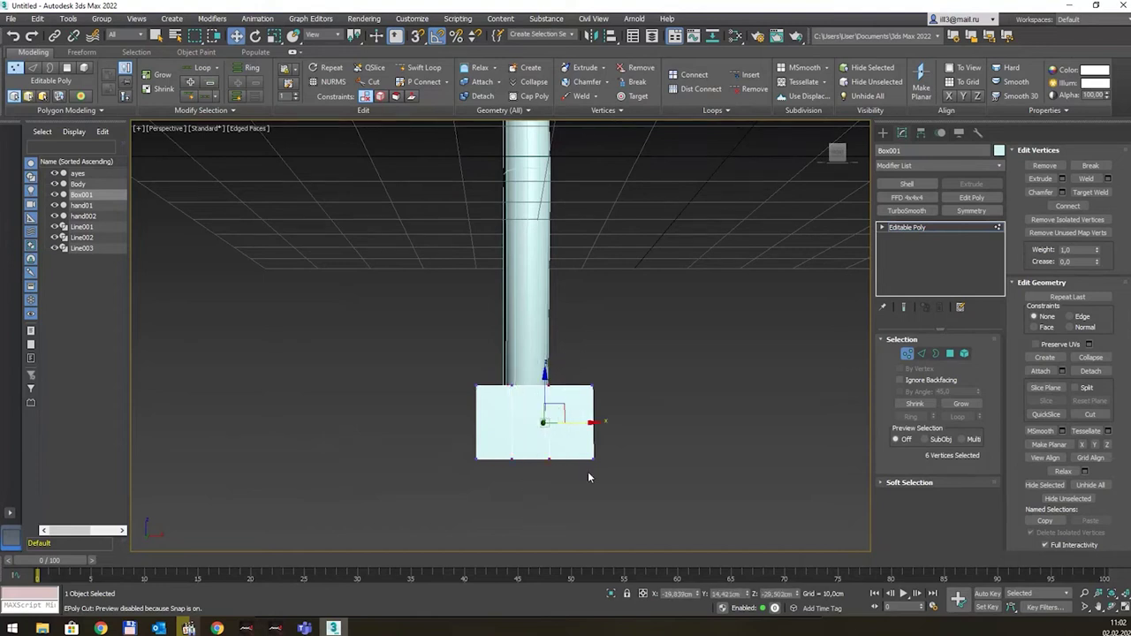
{"action": "left_click_drag", "start_coordinate": [592, 431], "coordinate": [599, 426]}
Step: Cut a new edge into the foot box and pull the front vertices back into a bevelled toe
{"action": "mouse_move", "coordinate": [610, 354]}
{"action": "middle_mouse_down", "text": "alt"}
{"action": "mouse_move", "coordinate": [652, 371]}
{"action": "mouse_move", "coordinate": [623, 377]}
{"action": "middle_mouse_up", "text": "alt"}
{"action": "key", "text": "q"}
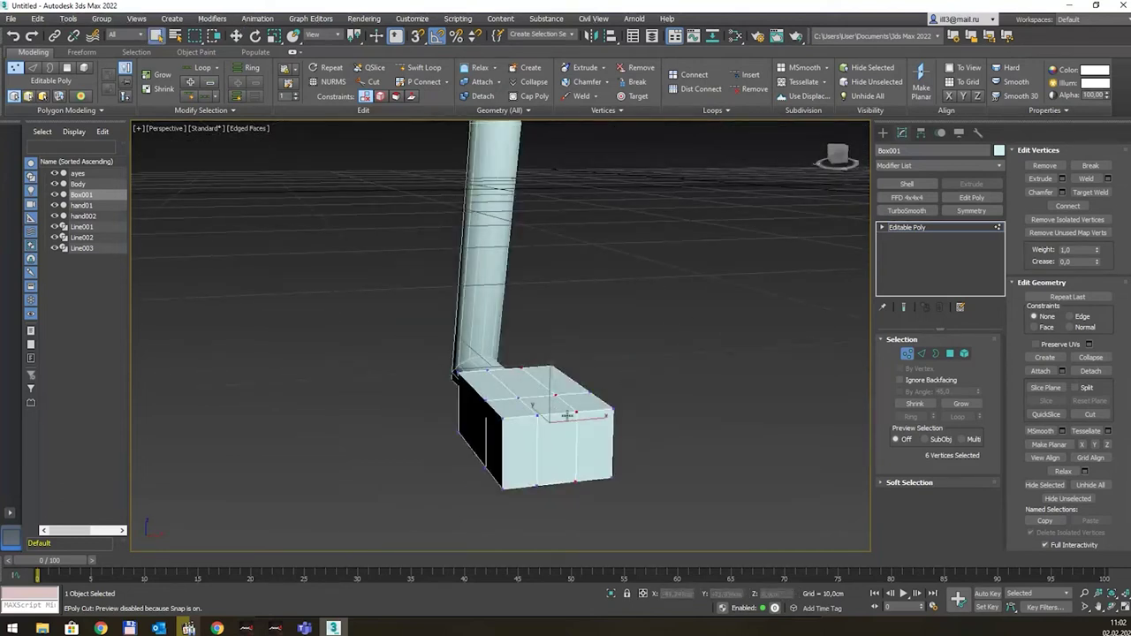
{"action": "middle_click_drag", "start_coordinate": [502, 490], "coordinate": [566, 492], "text": "alt"}
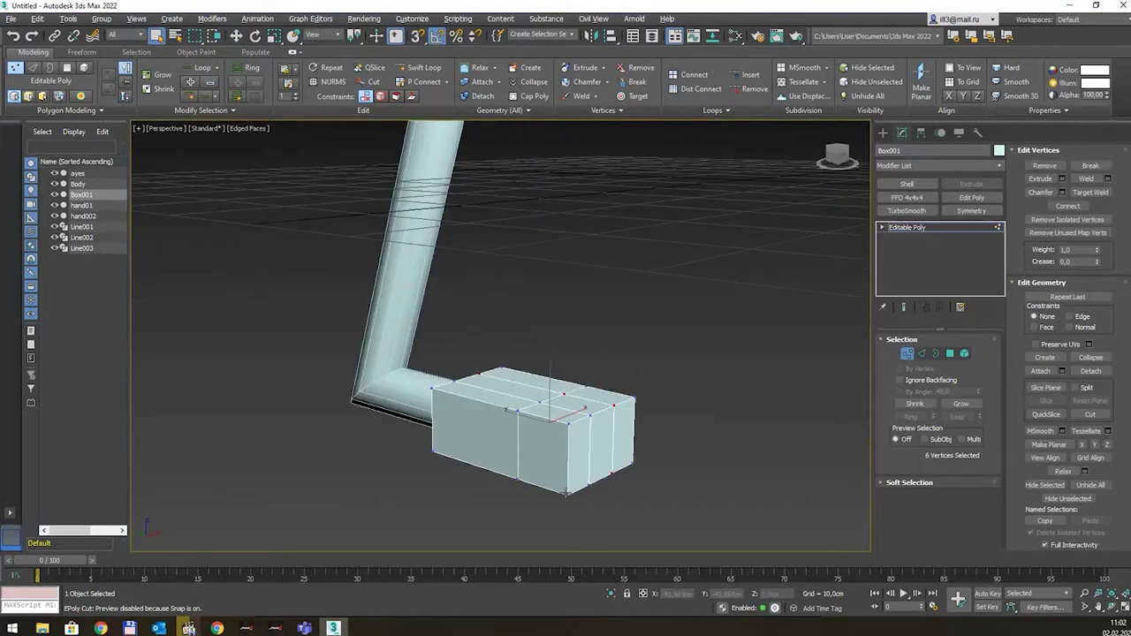
{"action": "left_click", "coordinate": [553, 423]}
{"action": "left_click_drag", "start_coordinate": [633, 500], "coordinate": [610, 474], "text": "ctrl"}
{"action": "key", "text": "w"}
{"action": "left_click_drag", "start_coordinate": [573, 436], "coordinate": [548, 437]}
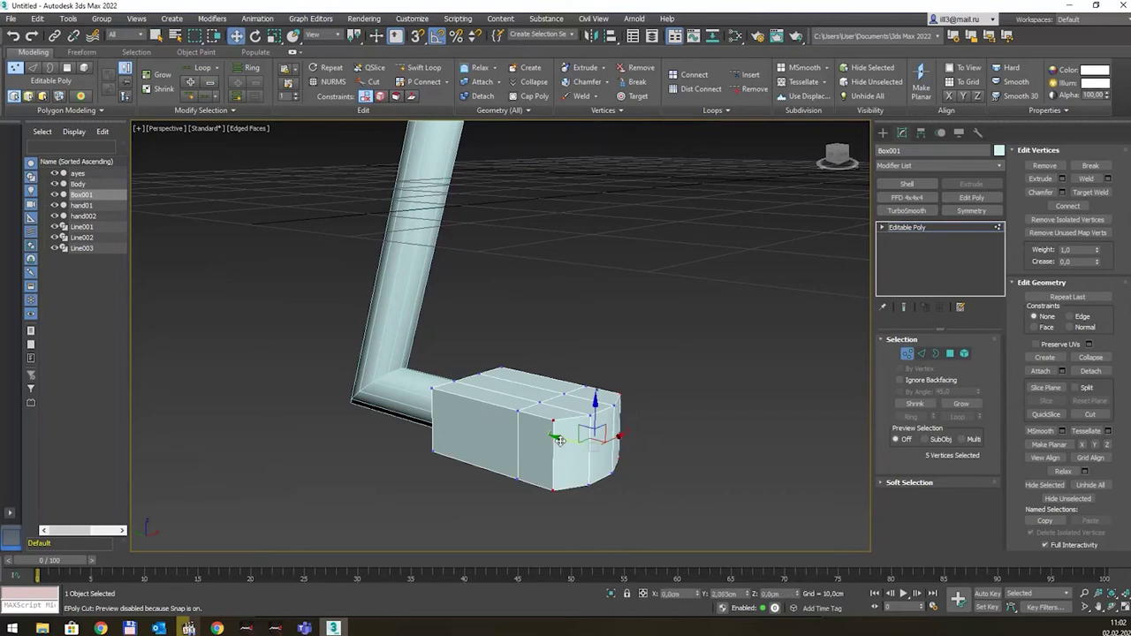
{"action": "mouse_move", "coordinate": [642, 346]}
{"action": "middle_mouse_down", "text": "alt"}
{"action": "mouse_move", "coordinate": [644, 412]}
{"action": "mouse_move", "coordinate": [584, 416]}
{"action": "middle_mouse_up", "text": "alt"}
Step: With AutoGrid on, draw a cylinder on the foot's front face, about 1.84cm radius, 7.365cm tall
{"action": "left_click", "coordinate": [883, 132]}
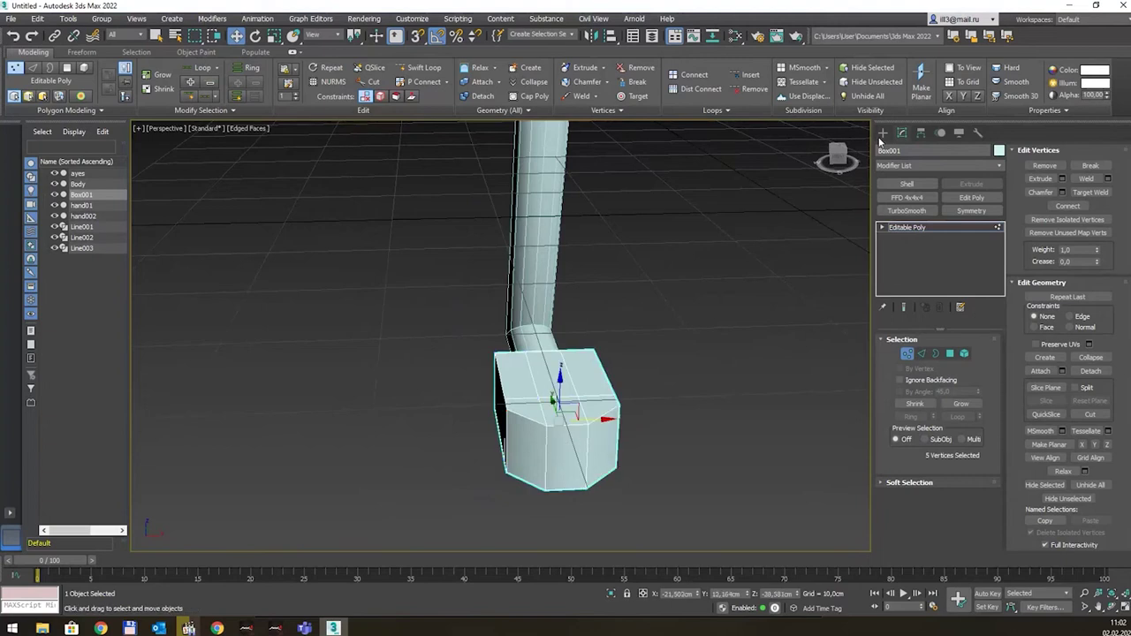
{"action": "left_click", "coordinate": [907, 241]}
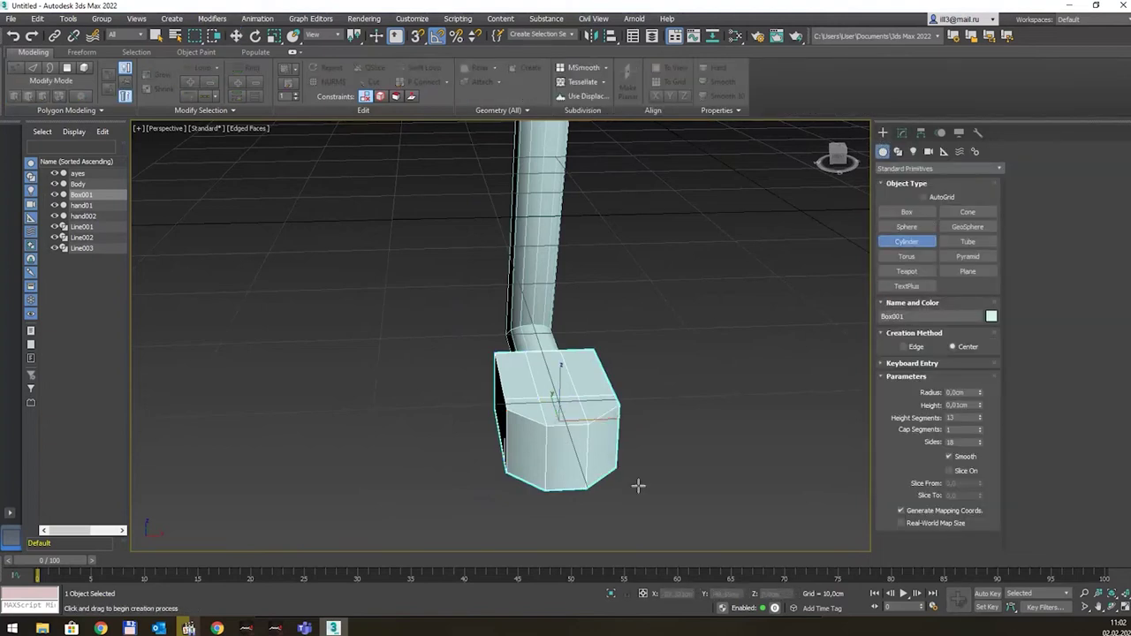
{"action": "left_click_drag", "start_coordinate": [557, 448], "coordinate": [564, 453]}
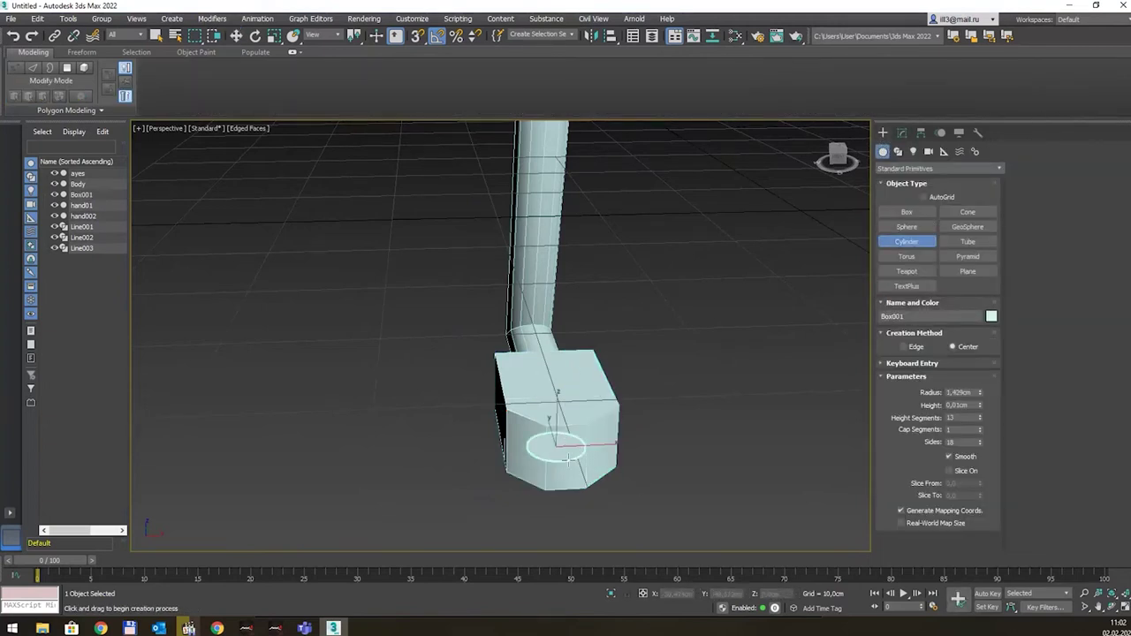
{"action": "left_click", "coordinate": [867, 244]}
{"action": "key", "text": "ctrl+z"}
{"action": "left_click", "coordinate": [923, 196]}
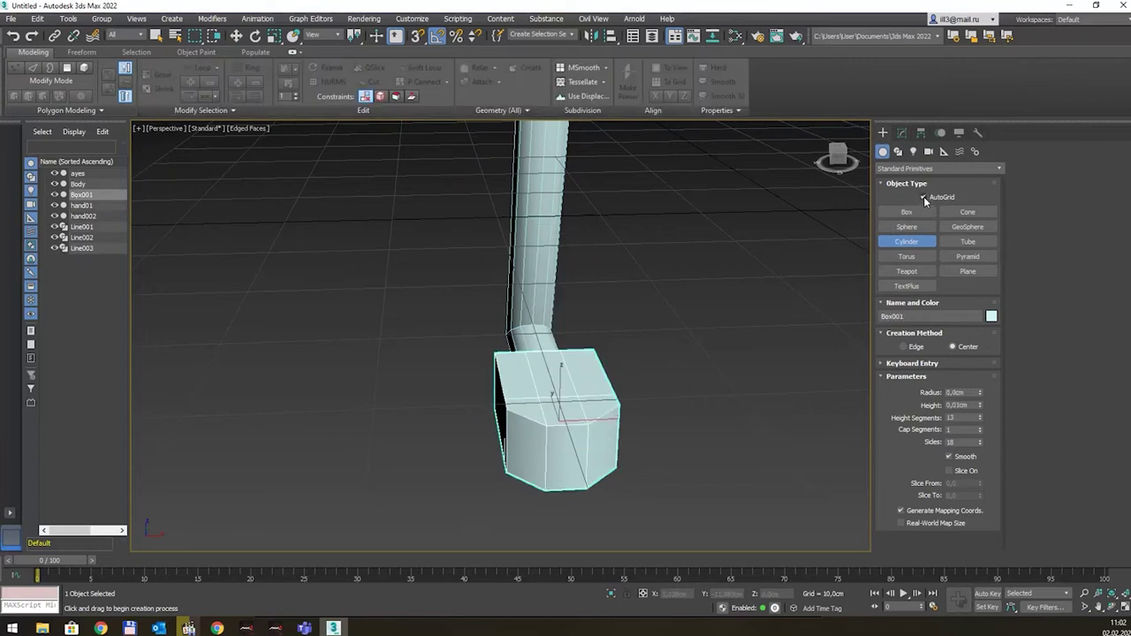
{"action": "left_click_drag", "start_coordinate": [565, 452], "coordinate": [565, 464]}
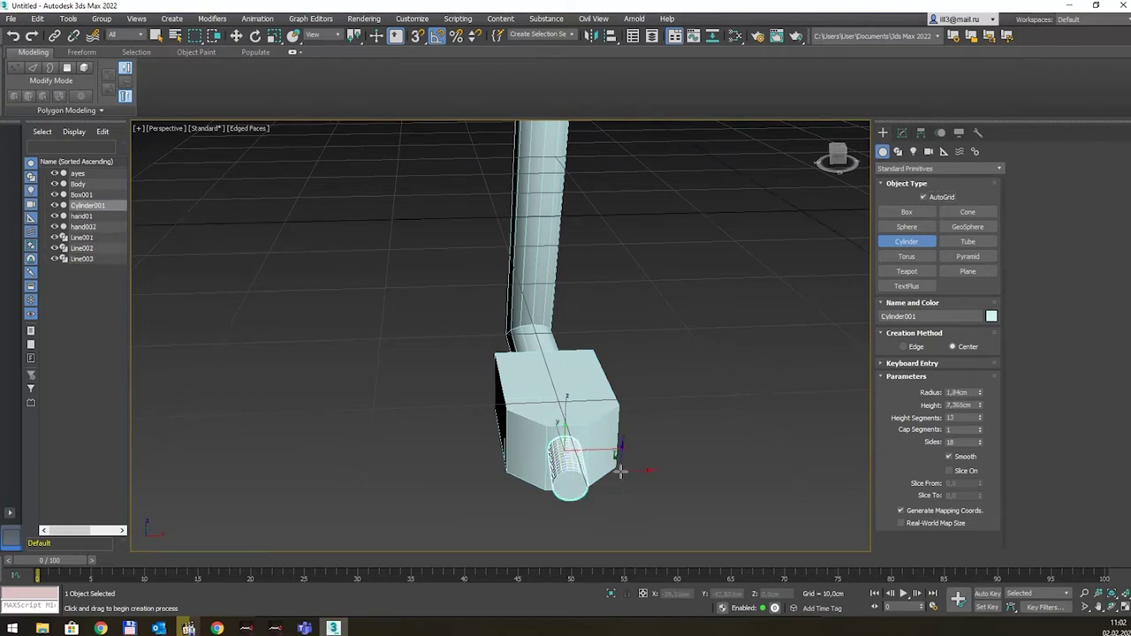
{"action": "left_click", "coordinate": [619, 465]}
Step: Set the toe cylinder's Height Segments to 1
{"action": "key", "text": "w"}
{"action": "middle_click_drag", "start_coordinate": [623, 467], "coordinate": [656, 464], "text": "alt"}
{"action": "left_click", "coordinate": [902, 133]}
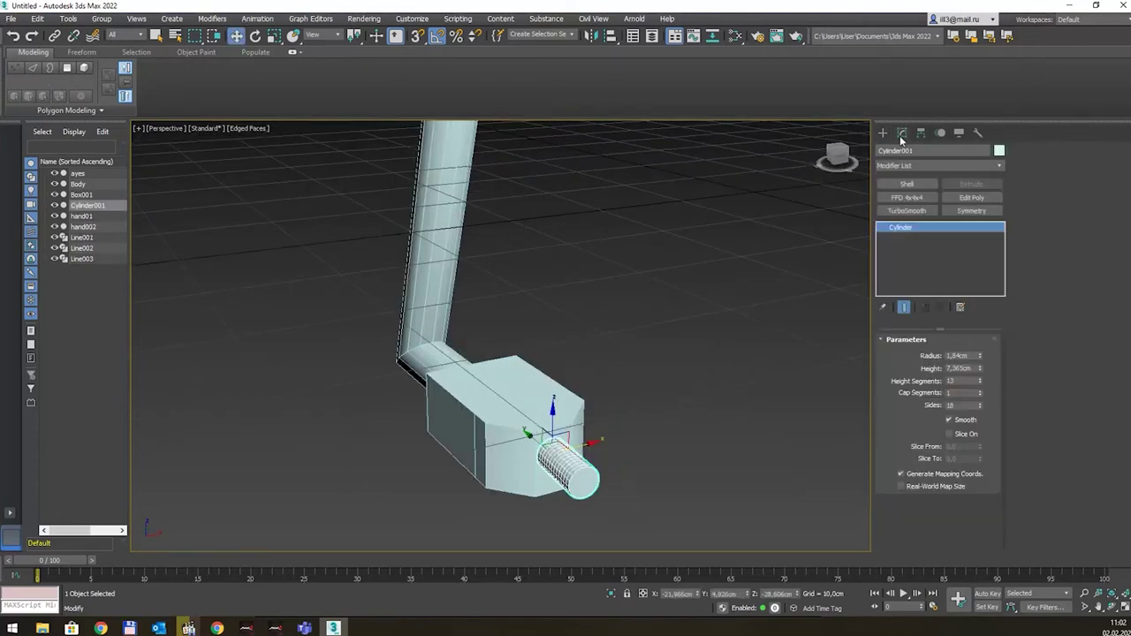
{"action": "right_click", "coordinate": [980, 382]}
{"action": "middle_click_drag", "start_coordinate": [677, 447], "coordinate": [711, 447], "text": "alt"}
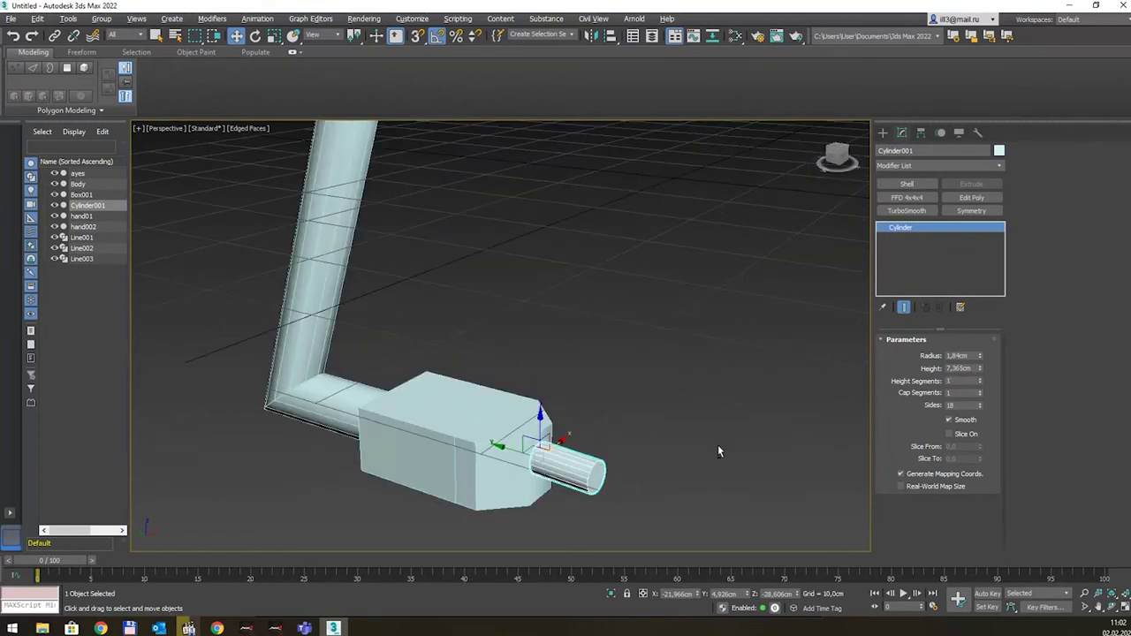
{"action": "right_click", "coordinate": [567, 456]}
{"action": "mouse_move", "coordinate": [601, 580]}
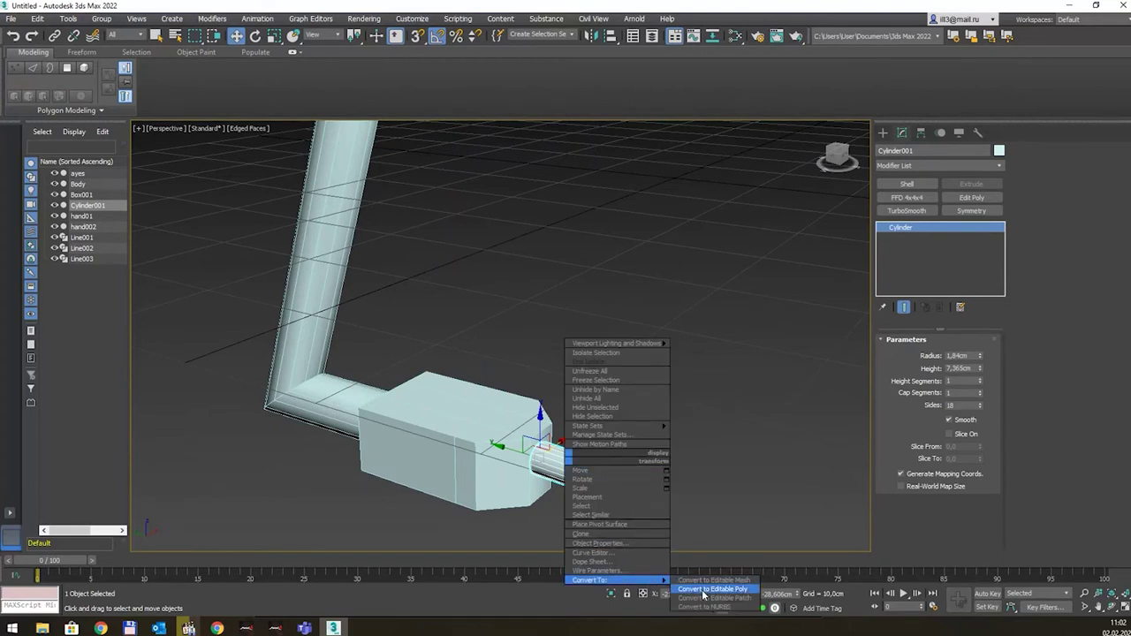
Step: Convert the toe cylinder to Editable Poly and scale its end cap down to taper the tip
{"action": "left_click", "coordinate": [704, 590]}
{"action": "mouse_move", "coordinate": [617, 503]}
{"action": "middle_mouse_down", "text": "alt"}
{"action": "mouse_move", "coordinate": [627, 391]}
{"action": "mouse_move", "coordinate": [504, 181]}
{"action": "middle_mouse_up", "text": "alt"}
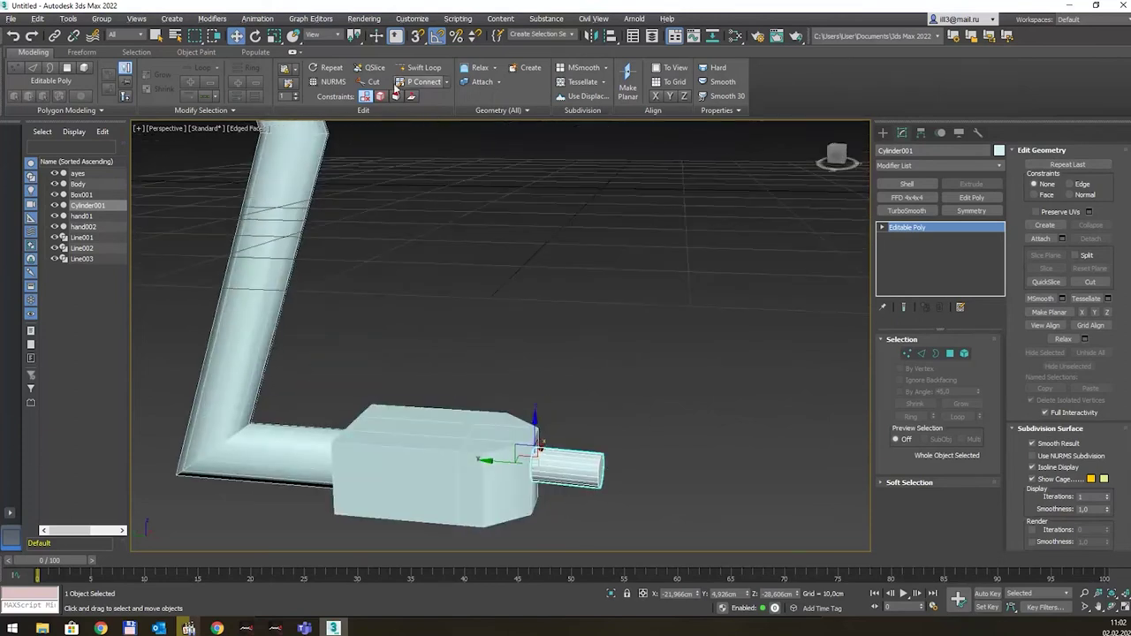
{"action": "left_click", "coordinate": [421, 67]}
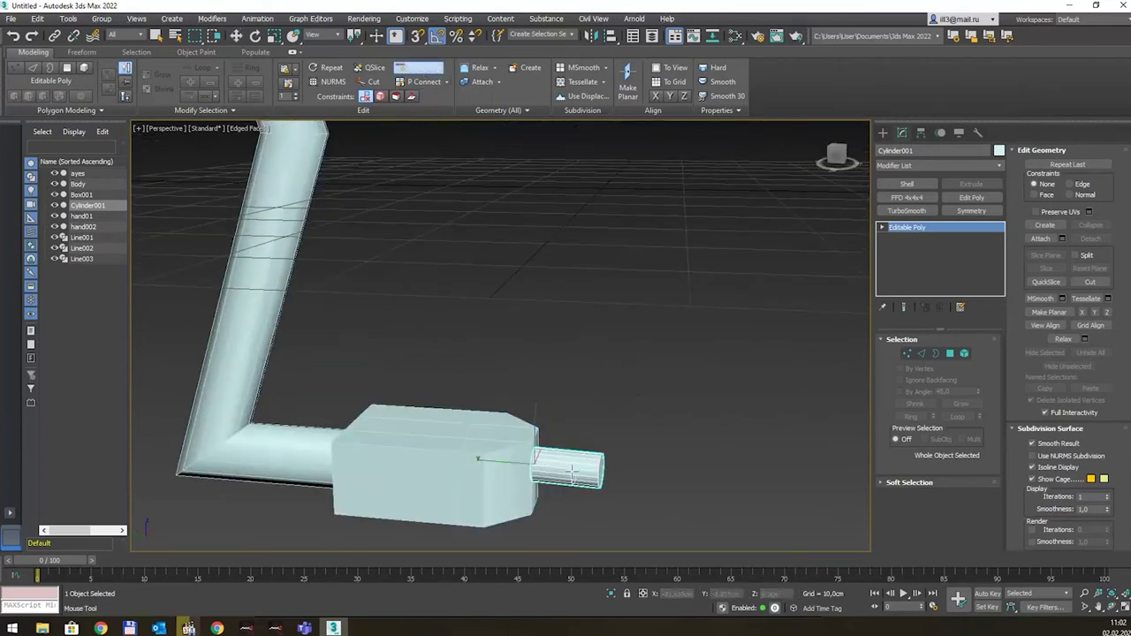
{"action": "right_click", "coordinate": [605, 482]}
{"action": "middle_click_drag", "start_coordinate": [616, 461], "coordinate": [601, 469], "text": "alt"}
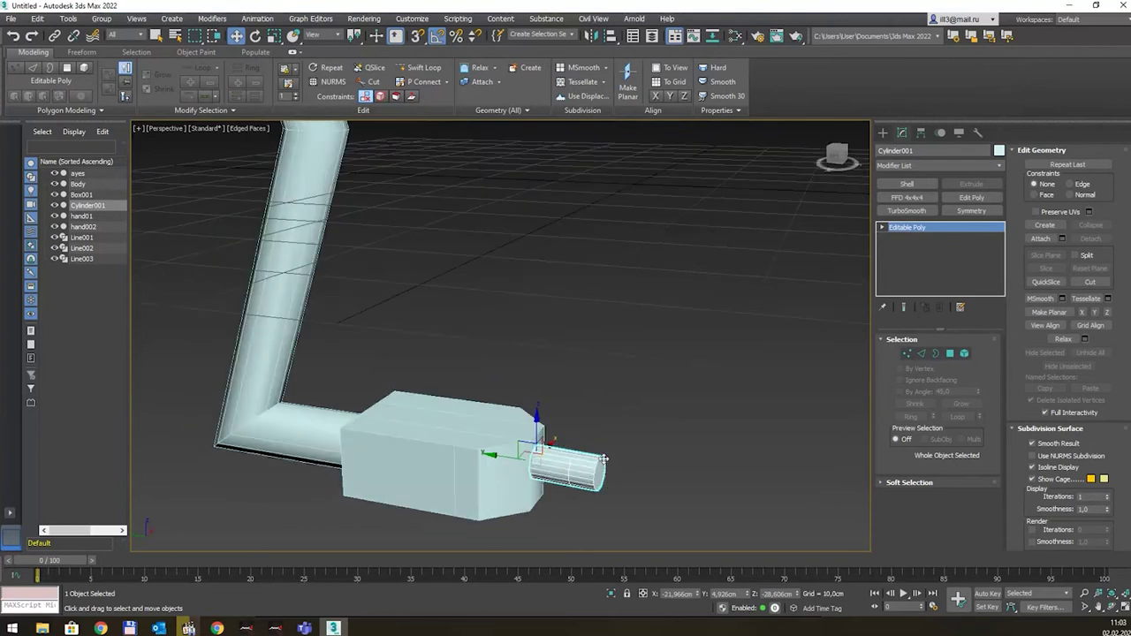
{"action": "key", "text": "4"}
{"action": "left_click", "coordinate": [601, 469]}
{"action": "key", "text": "r"}
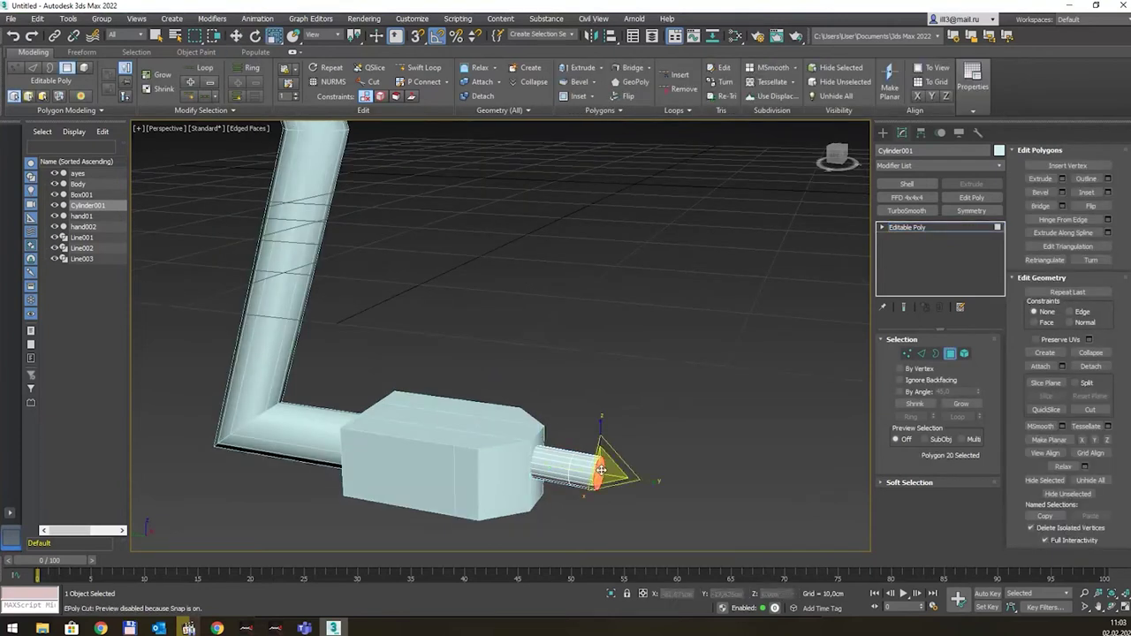
{"action": "left_click_drag", "start_coordinate": [608, 467], "coordinate": [626, 495]}
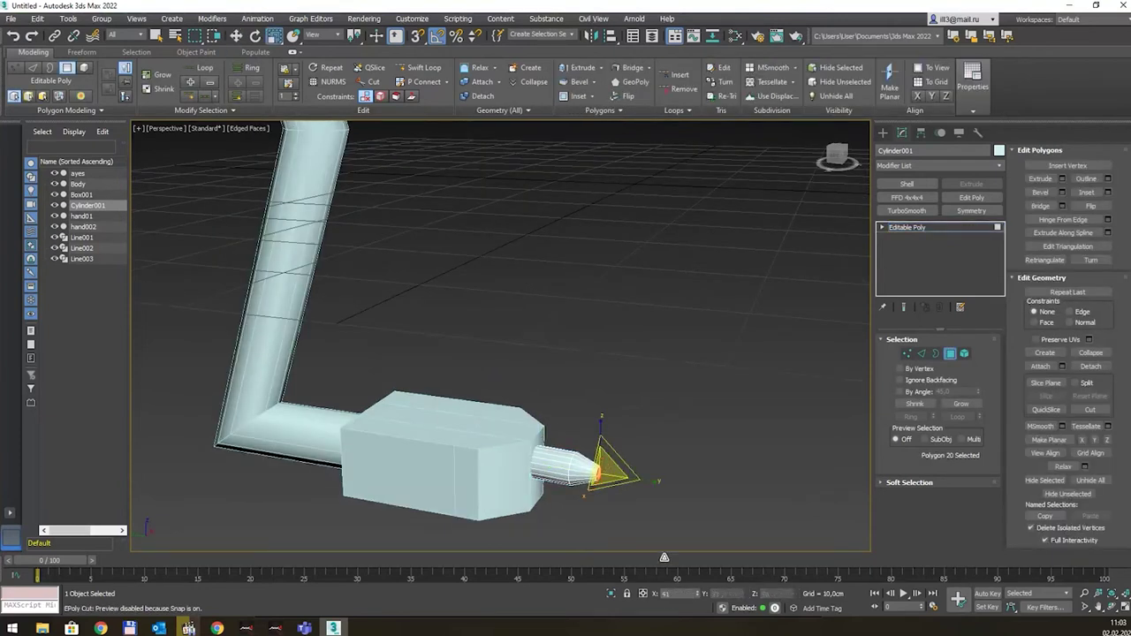
Step: Position the tapered toe on the foot and Shift-drag a copy of it as a second toe
{"action": "key", "text": "w"}
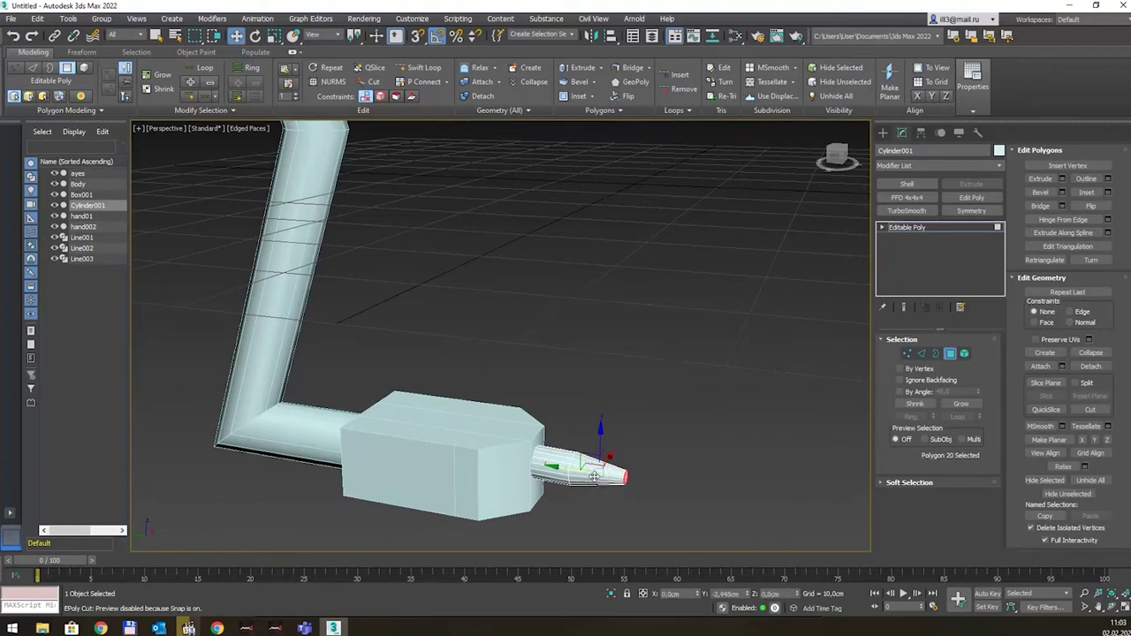
{"action": "mouse_move", "coordinate": [568, 469]}
{"action": "middle_mouse_down", "text": "alt"}
{"action": "mouse_move", "coordinate": [598, 437]}
{"action": "mouse_move", "coordinate": [549, 427]}
{"action": "mouse_move", "coordinate": [675, 452]}
{"action": "middle_mouse_up", "text": "alt"}
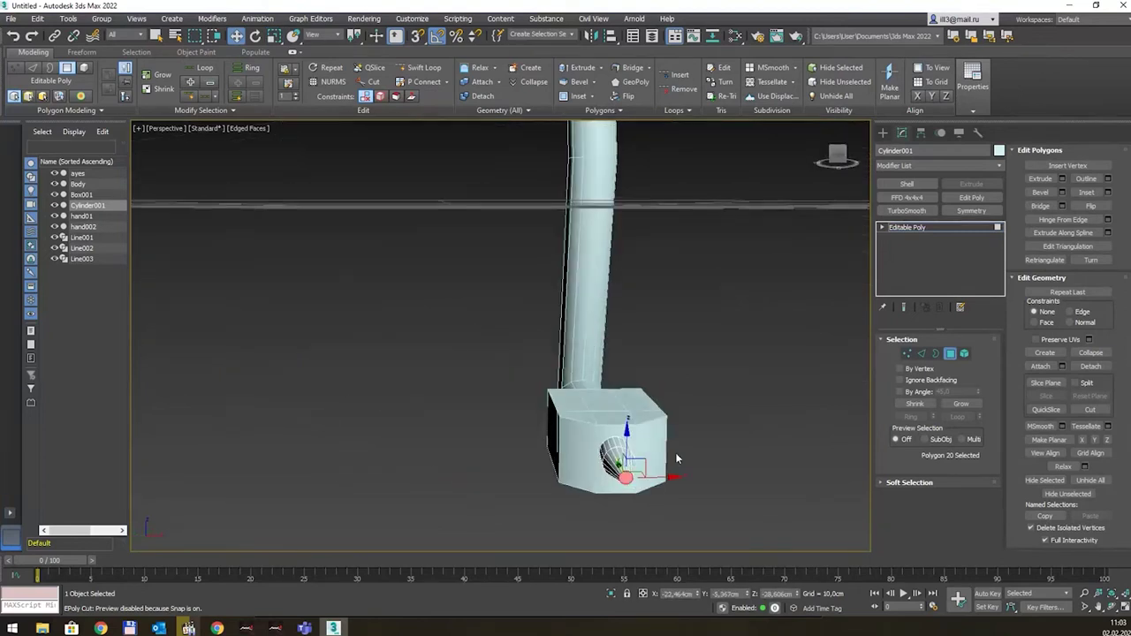
{"action": "left_click_drag", "start_coordinate": [627, 438], "coordinate": [626, 456]}
{"action": "right_click", "coordinate": [626, 456]}
{"action": "key", "text": "4"}
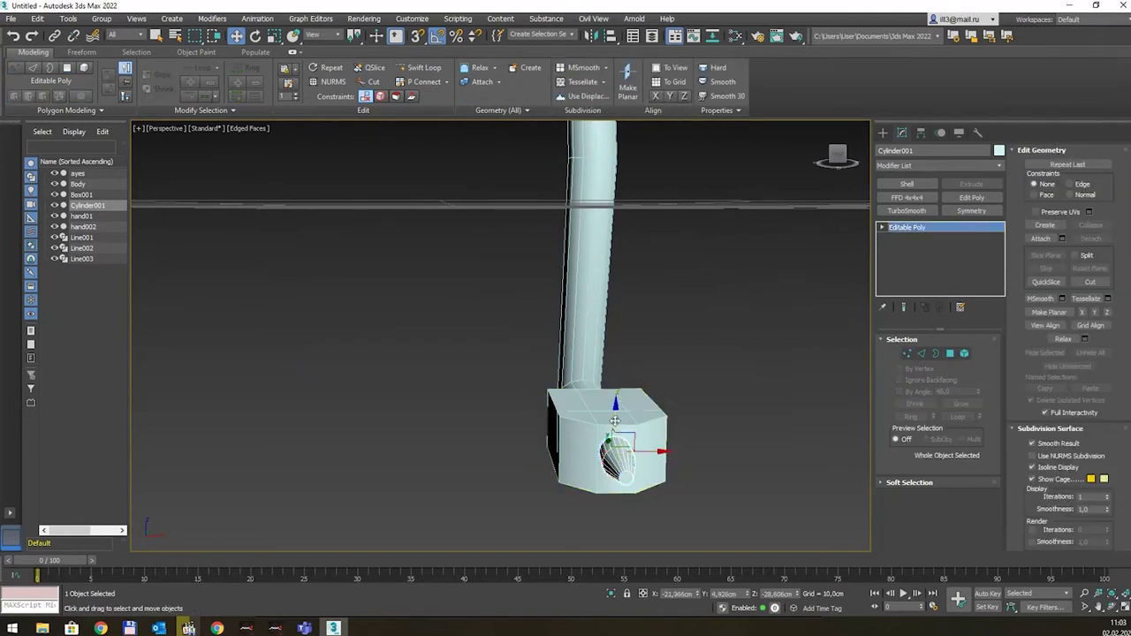
{"action": "left_click_drag", "start_coordinate": [614, 420], "coordinate": [615, 442]}
{"action": "mouse_move", "coordinate": [616, 442]}
{"action": "middle_mouse_down", "text": "alt"}
{"action": "mouse_move", "coordinate": [676, 419]}
{"action": "mouse_move", "coordinate": [651, 425]}
{"action": "middle_mouse_up", "text": "alt"}
{"action": "left_click_drag", "start_coordinate": [651, 474], "coordinate": [618, 473], "text": "shift"}
Step: Slide the second toe beside the first and clone a third toe next to them
{"action": "left_click", "coordinate": [573, 365]}
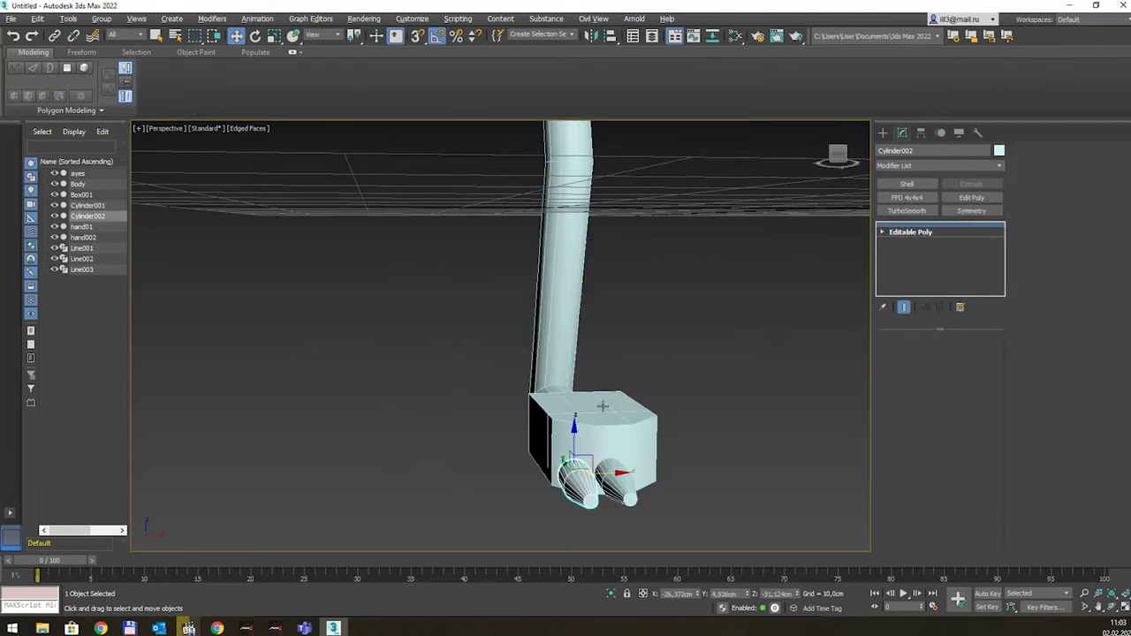
{"action": "middle_click_drag", "start_coordinate": [573, 364], "coordinate": [525, 511], "text": "alt"}
{"action": "left_click_drag", "start_coordinate": [515, 488], "coordinate": [483, 486]}
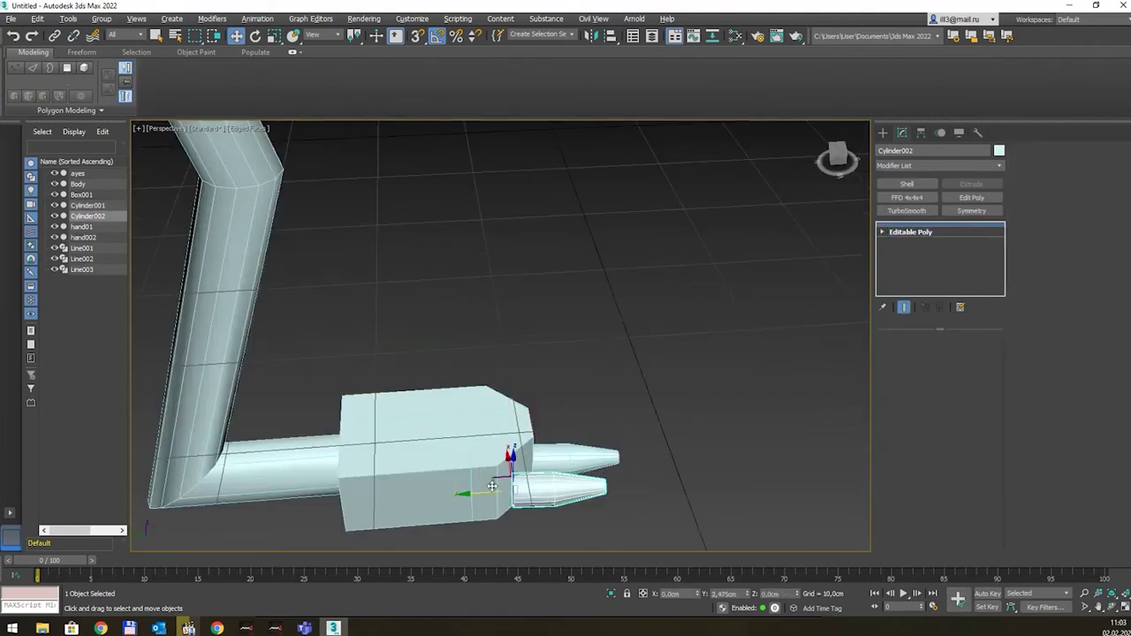
{"action": "middle_click_drag", "start_coordinate": [484, 486], "coordinate": [604, 494], "text": "alt"}
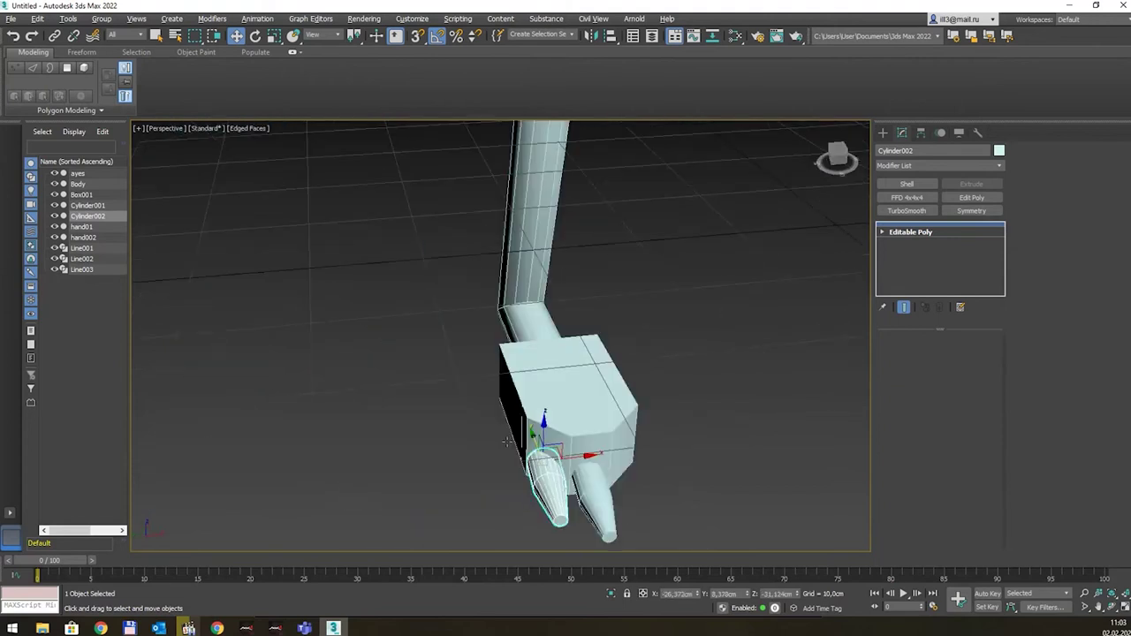
{"action": "left_click_drag", "start_coordinate": [592, 456], "coordinate": [675, 451], "text": "shift"}
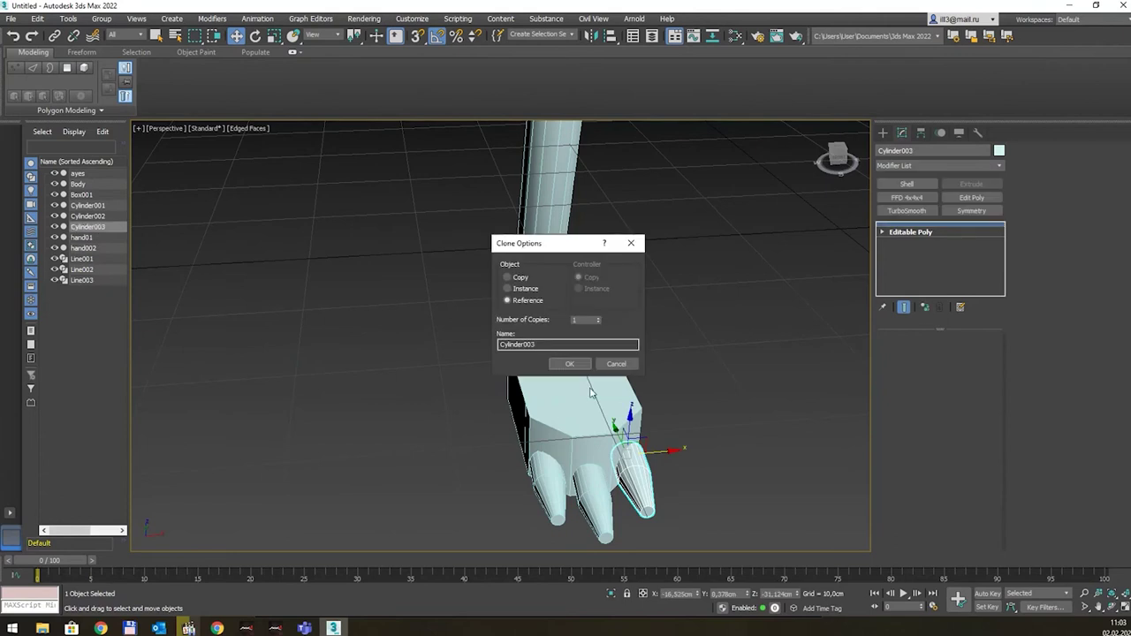
{"action": "left_click", "coordinate": [583, 362]}
Step: Clone the leg, foot and toes as a Reference and place the copy under the body
{"action": "mouse_move", "coordinate": [716, 391]}
{"action": "middle_mouse_down", "text": "alt"}
{"action": "mouse_move", "coordinate": [553, 399]}
{"action": "mouse_move", "coordinate": [584, 378]}
{"action": "mouse_move", "coordinate": [615, 388]}
{"action": "middle_mouse_up", "text": "alt"}
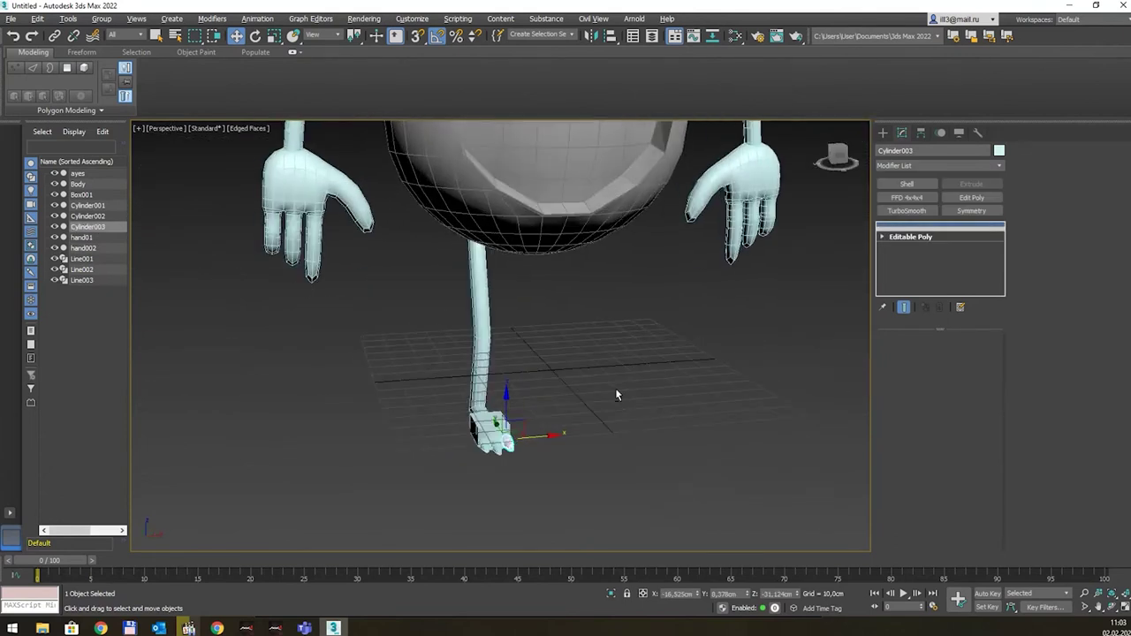
{"action": "mouse_move", "coordinate": [420, 490]}
{"action": "left_mouse_down"}
{"action": "mouse_move", "coordinate": [596, 410]}
{"action": "mouse_move", "coordinate": [659, 404]}
{"action": "left_mouse_up"}
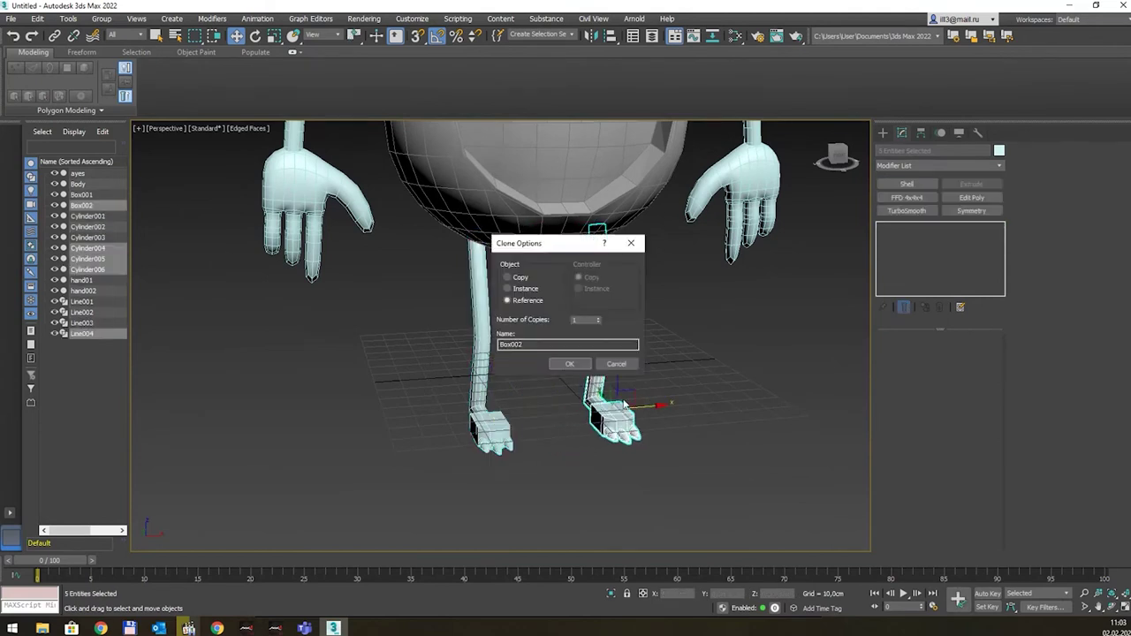
{"action": "left_click", "coordinate": [573, 364]}
{"action": "key", "text": "f"}
{"action": "middle_click_drag", "start_coordinate": [520, 489], "coordinate": [568, 445]}
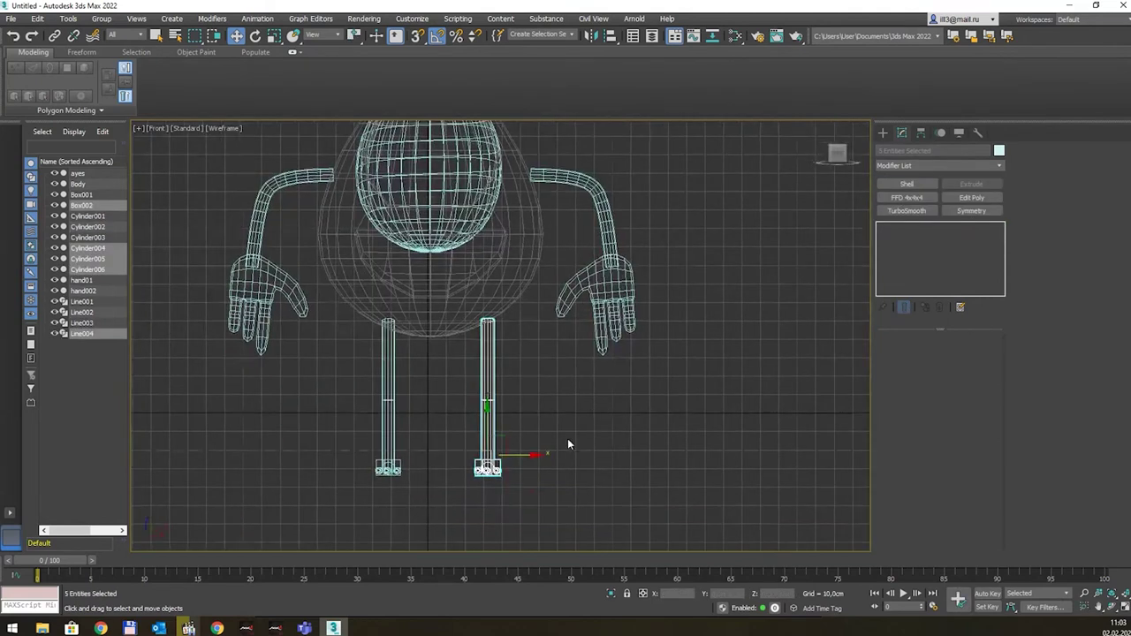
{"action": "left_click_drag", "start_coordinate": [533, 454], "coordinate": [515, 454]}
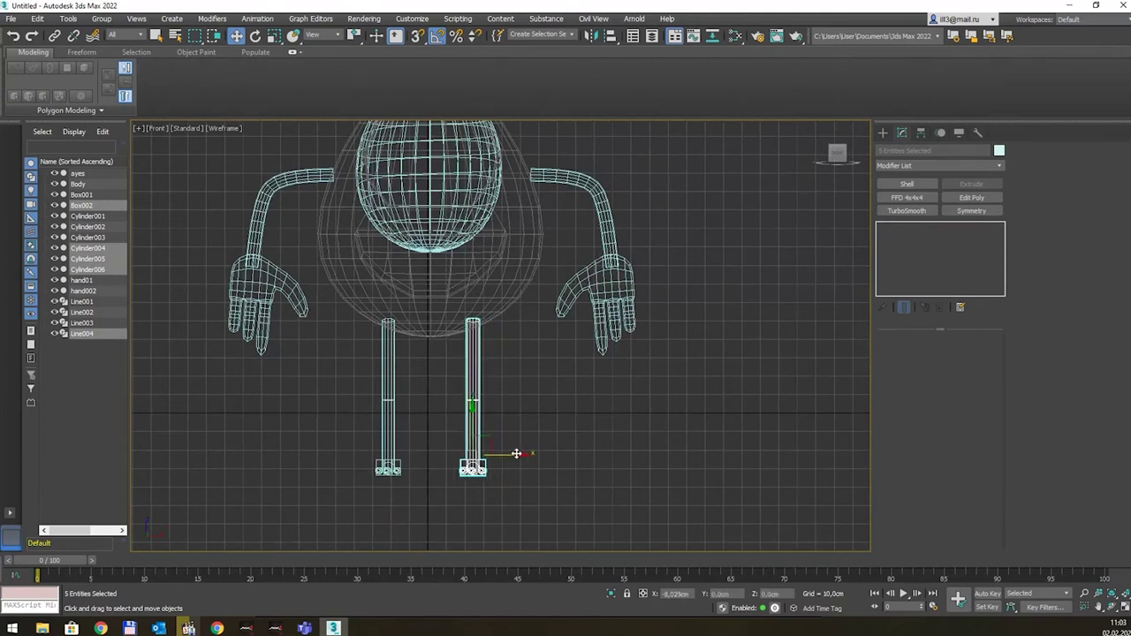
{"action": "left_click", "coordinate": [572, 412]}
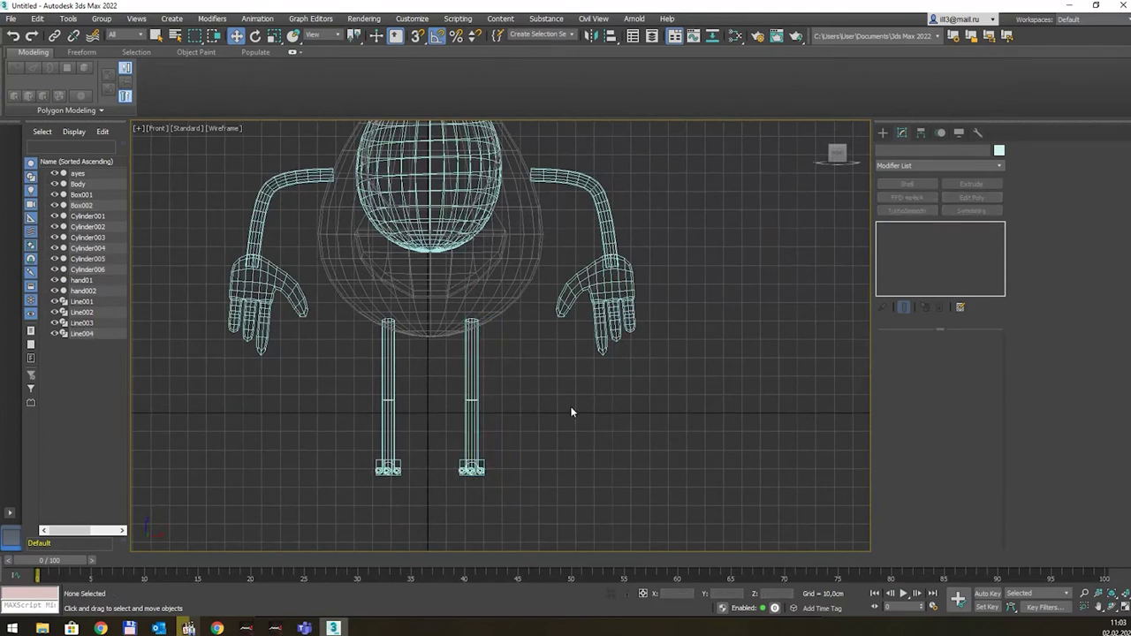
Step: Frame and select the egg Body, then orbit to inspect its mouth opening from above
{"action": "key", "text": "shift+z"}
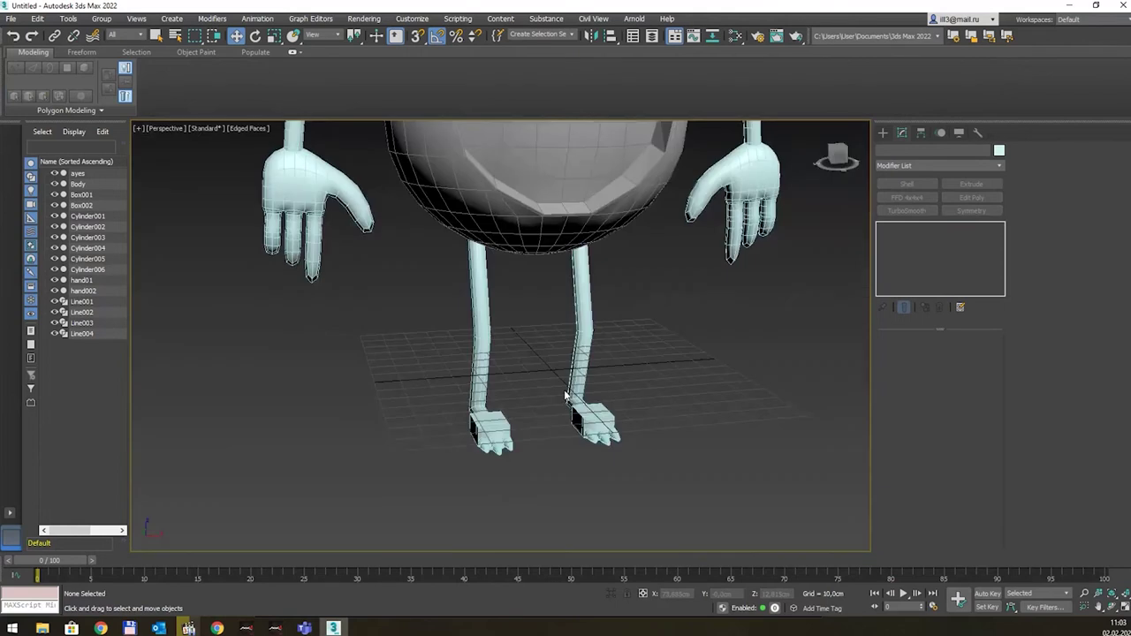
{"action": "key", "text": "shift+z"}
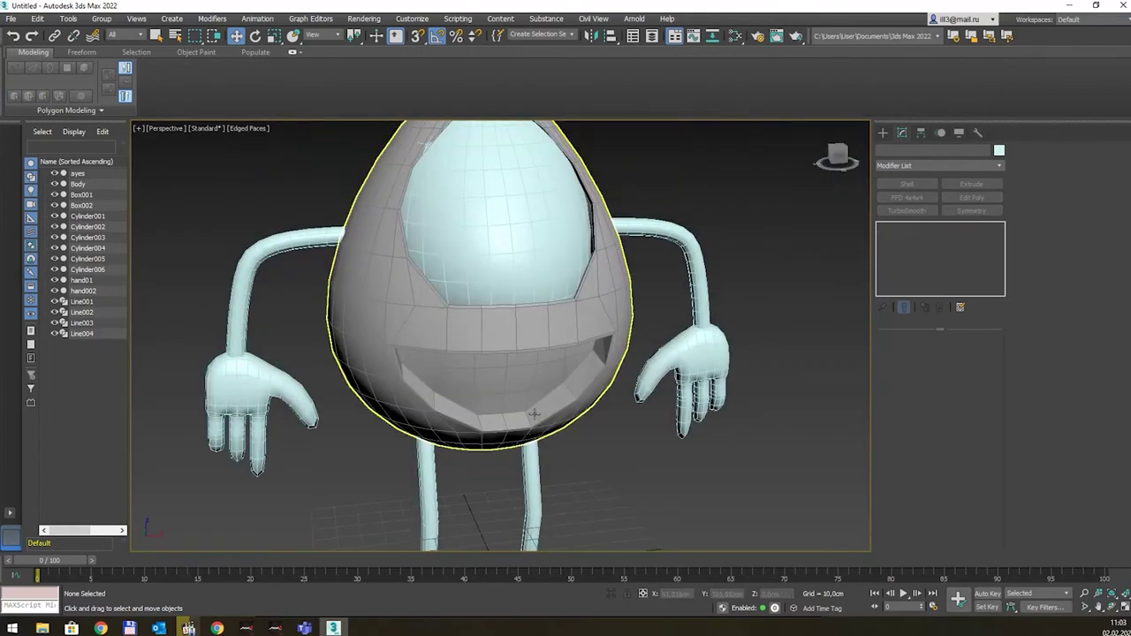
{"action": "key", "text": "shift+z"}
{"action": "key", "text": "shift+z"}
{"action": "key", "text": "shift+z"}
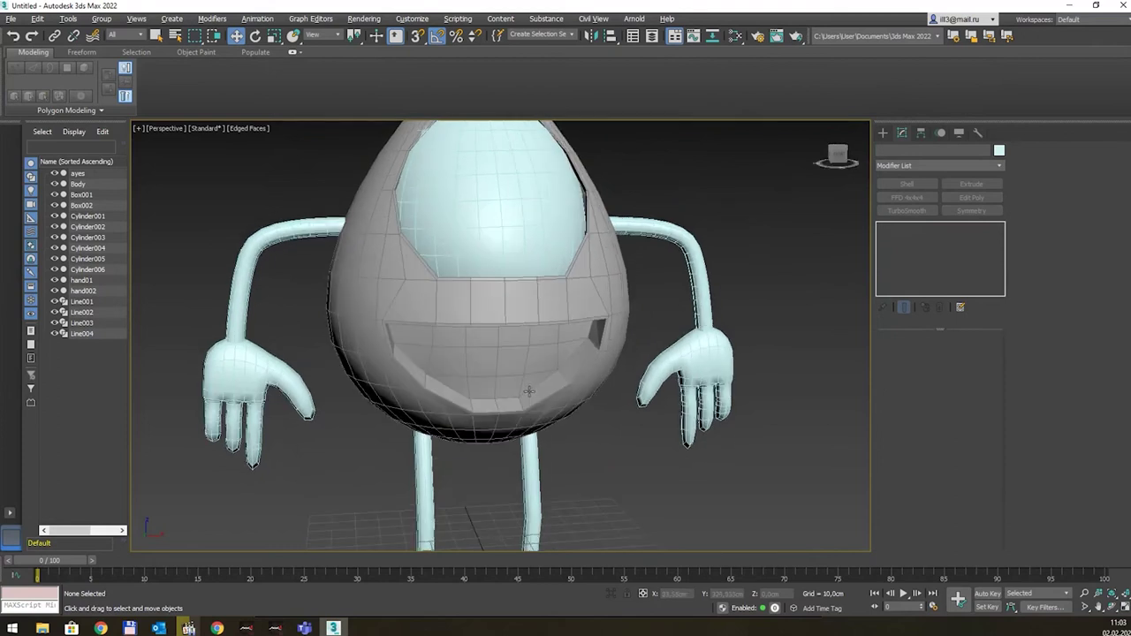
{"action": "key", "text": "shift+z"}
{"action": "key", "text": "shift+z"}
{"action": "key", "text": "shift+z"}
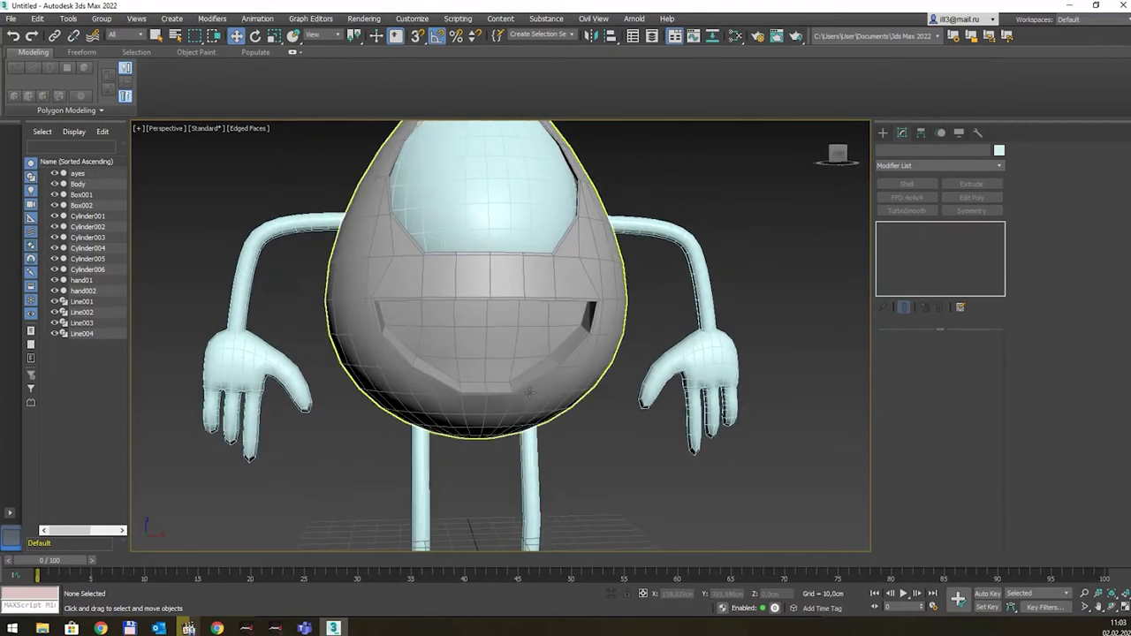
{"action": "left_click", "coordinate": [487, 339]}
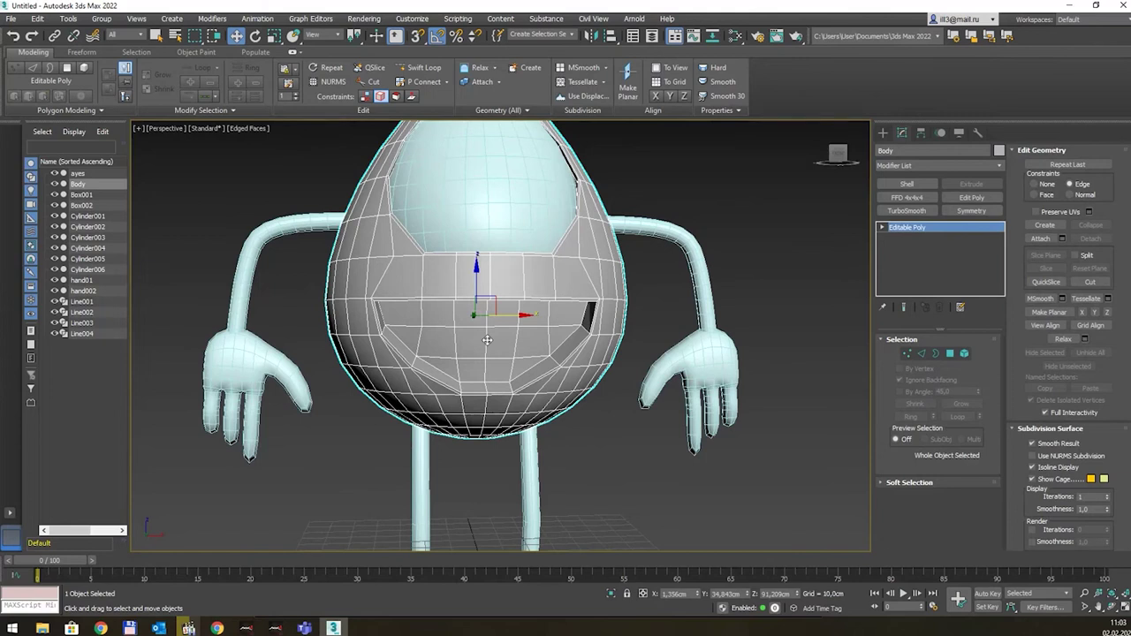
{"action": "mouse_move", "coordinate": [487, 339]}
{"action": "middle_mouse_down", "text": "alt"}
{"action": "mouse_move", "coordinate": [554, 299]}
{"action": "mouse_move", "coordinate": [543, 344]}
{"action": "mouse_move", "coordinate": [499, 341]}
{"action": "mouse_move", "coordinate": [522, 340]}
{"action": "middle_mouse_up", "text": "alt"}
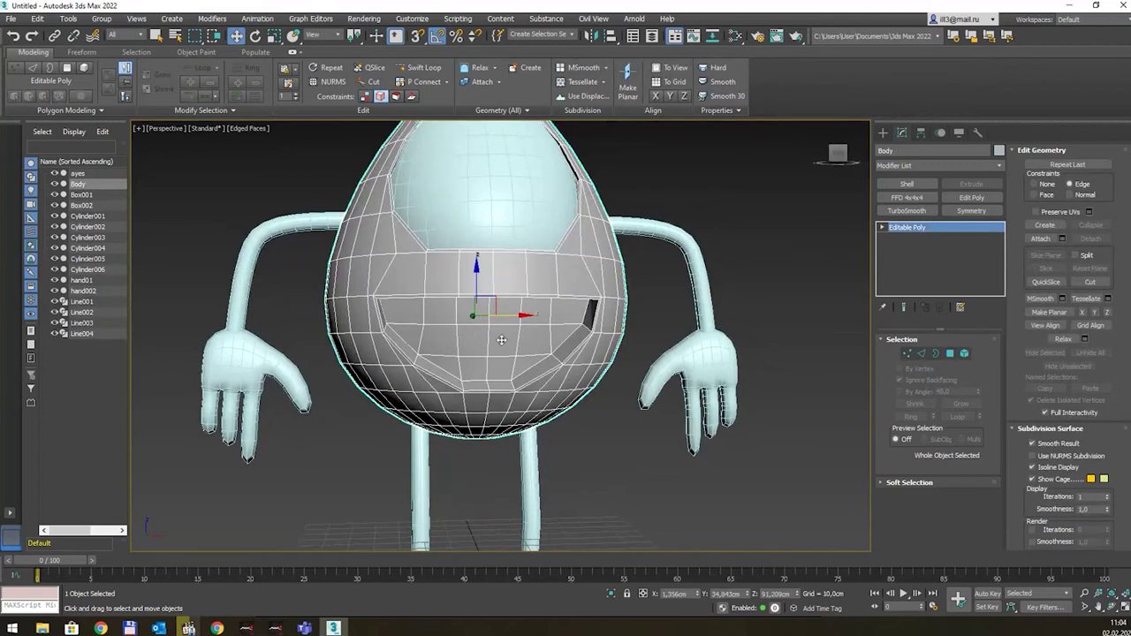
{"action": "middle_click_drag", "start_coordinate": [501, 339], "coordinate": [513, 256], "text": "alt"}
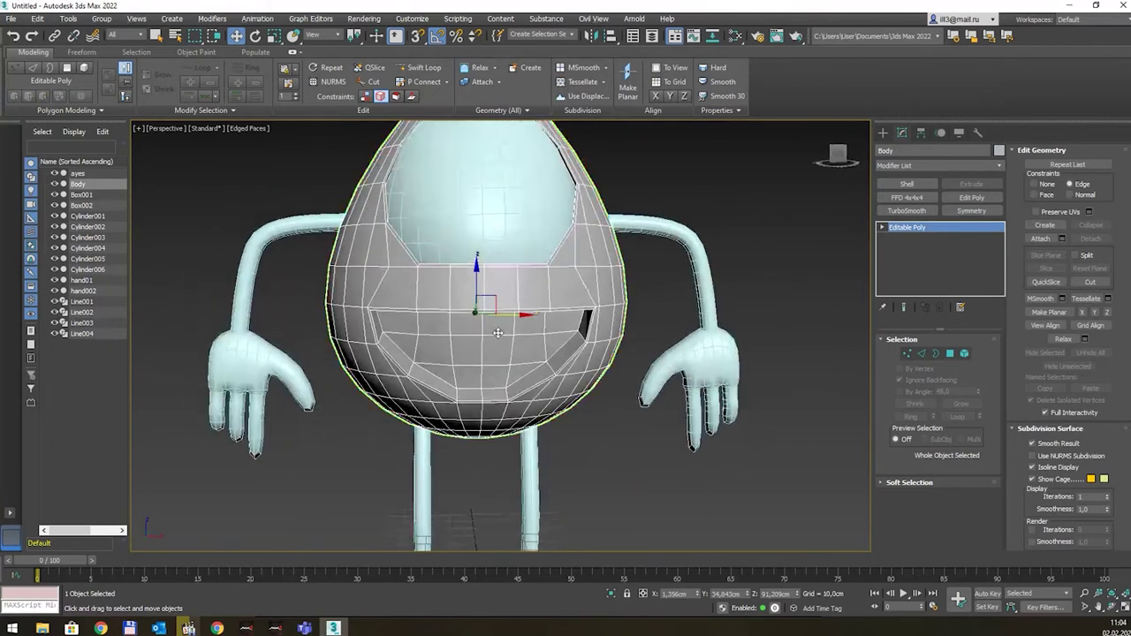
{"action": "left_click", "coordinate": [883, 133]}
Step: Draw a small, flat Standard Primitive box over the mouth opening
{"action": "left_click", "coordinate": [907, 214]}
{"action": "left_click", "coordinate": [907, 213]}
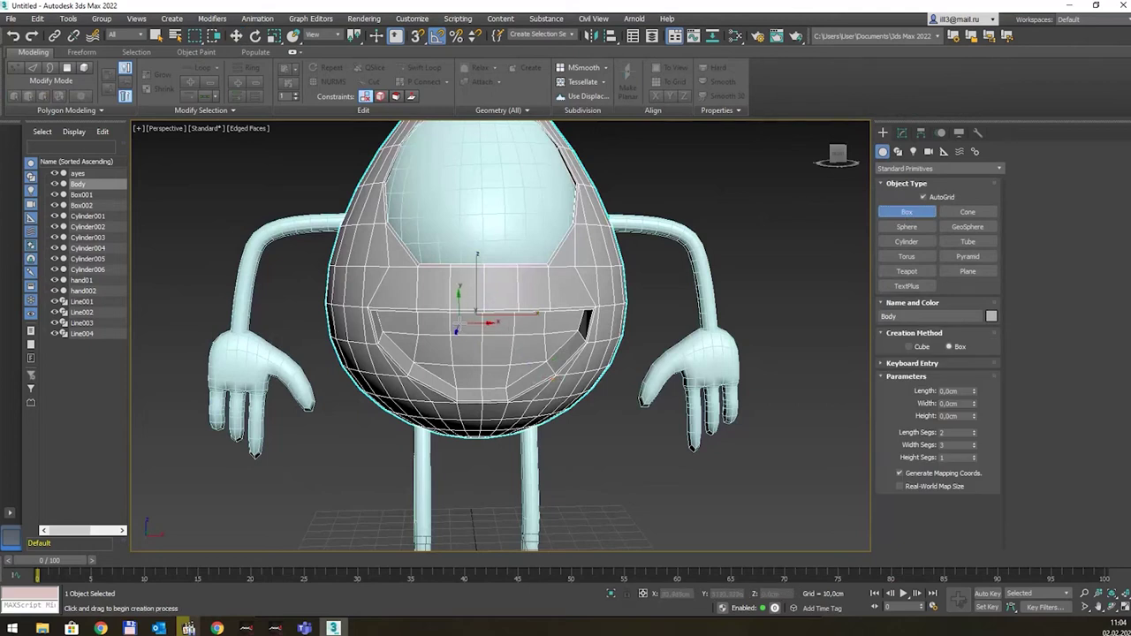
{"action": "left_click_drag", "start_coordinate": [460, 322], "coordinate": [504, 359]}
{"action": "left_click", "coordinate": [504, 361]}
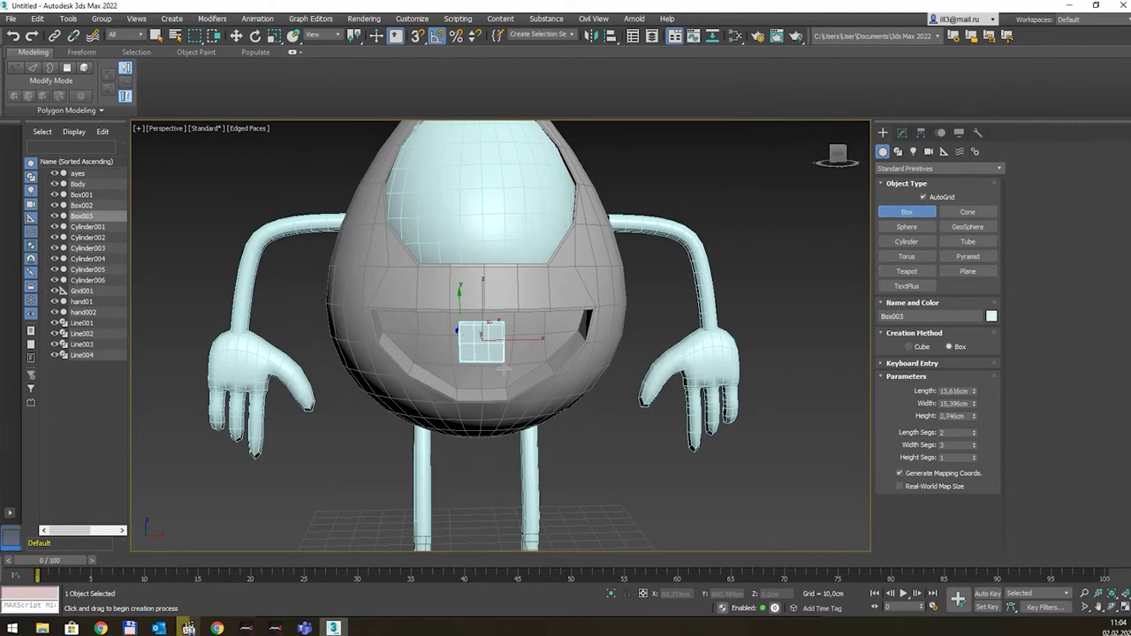
{"action": "left_click", "coordinate": [510, 364]}
Step: Raise the new box slightly within the mouth and bring up its right-click menu
{"action": "key", "text": "w"}
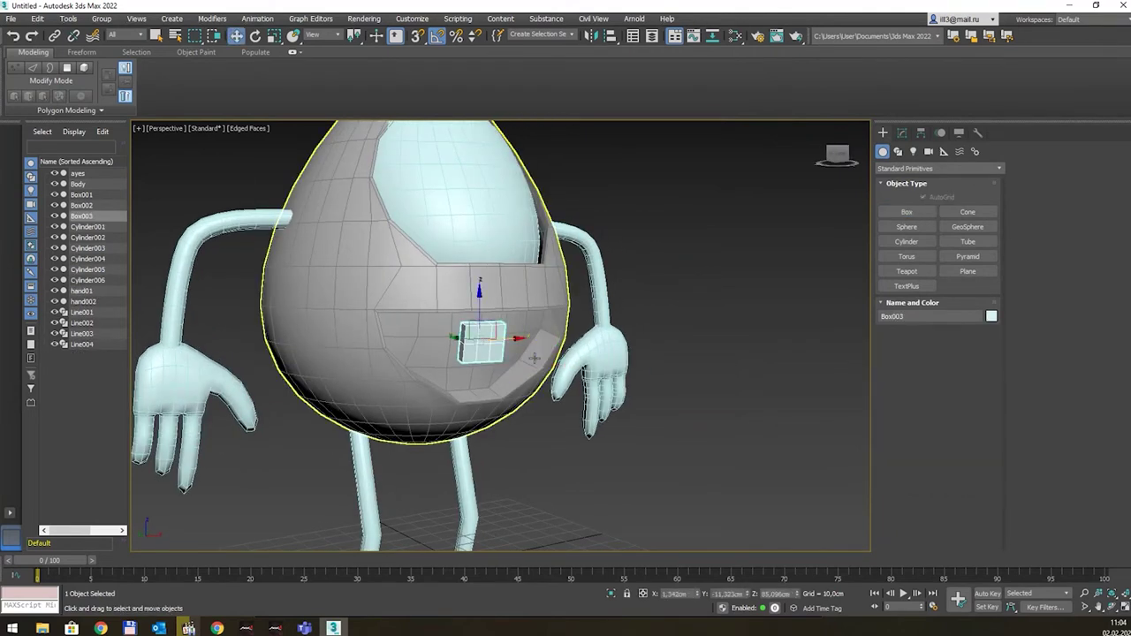
{"action": "left_click_drag", "start_coordinate": [480, 305], "coordinate": [480, 299]}
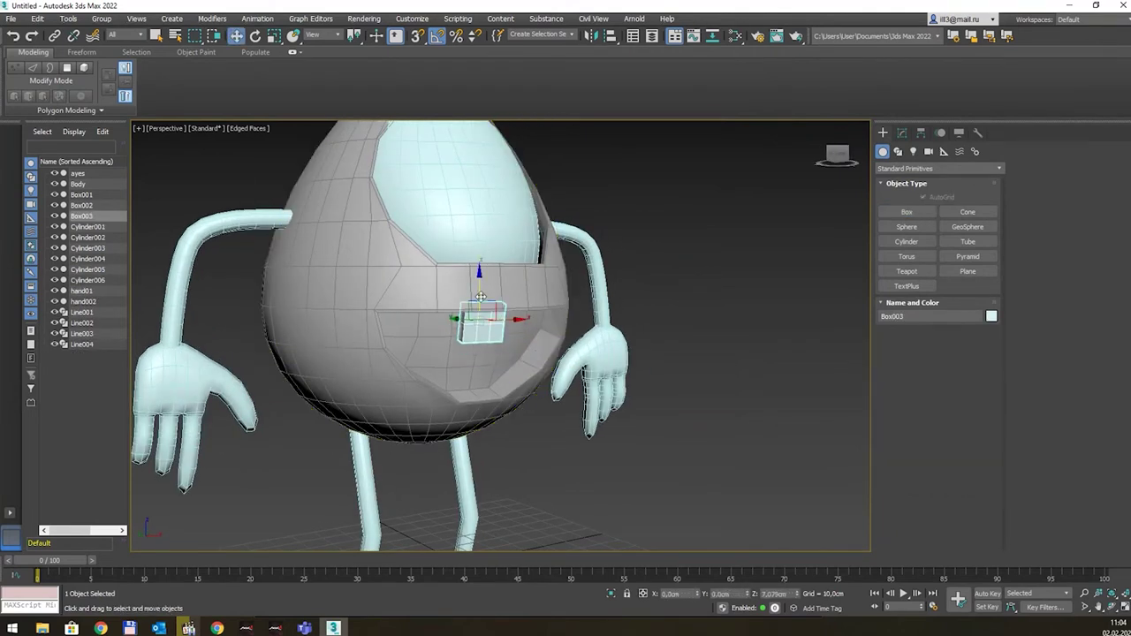
{"action": "middle_click_drag", "start_coordinate": [482, 305], "coordinate": [500, 320], "text": "alt"}
{"action": "key", "text": "q"}
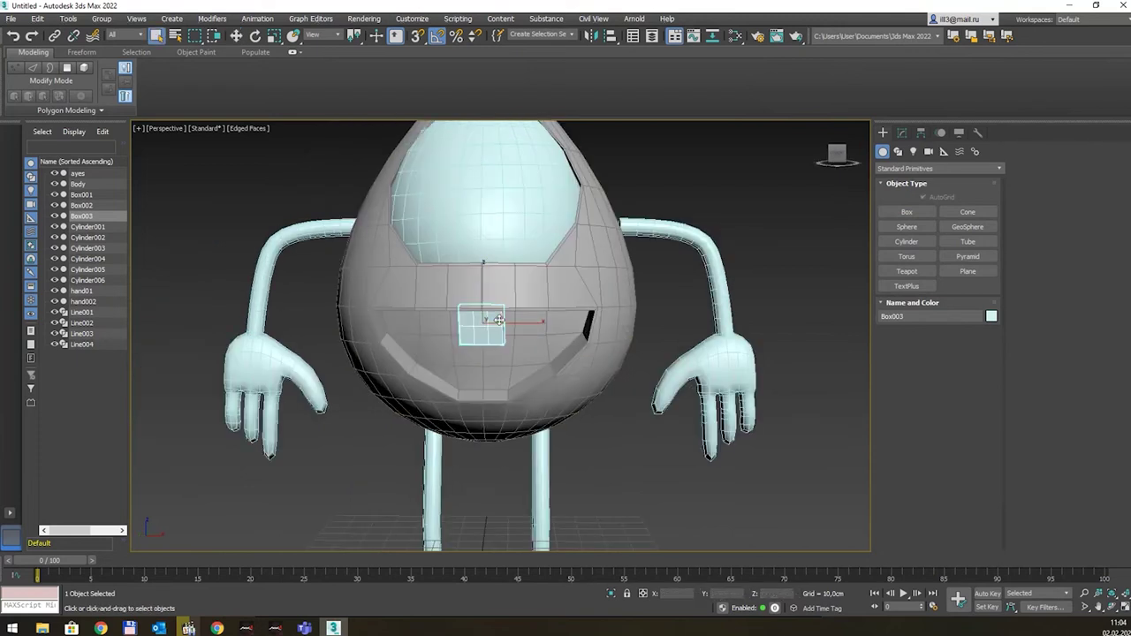
{"action": "scroll", "coordinate": [500, 320], "scroll_direction": "up", "scroll_amount": 2}
{"action": "scroll", "coordinate": [504, 322], "scroll_direction": "up", "scroll_amount": 2}
{"action": "scroll", "coordinate": [509, 324], "scroll_direction": "up", "scroll_amount": 2}
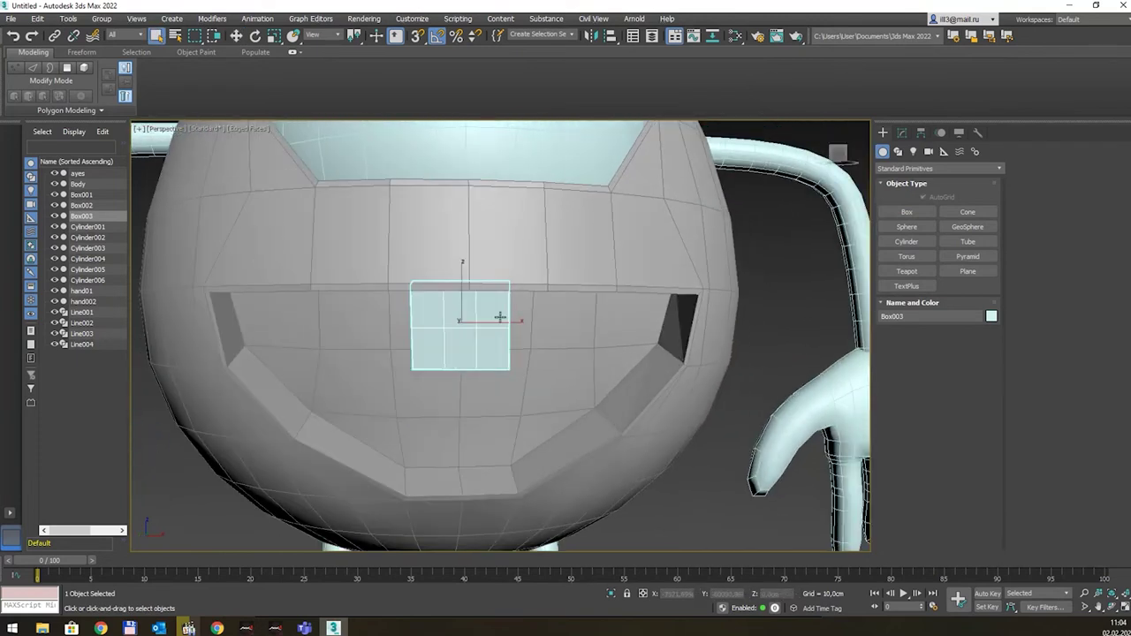
{"action": "right_click", "coordinate": [487, 314]}
{"action": "mouse_move", "coordinate": [511, 432]}
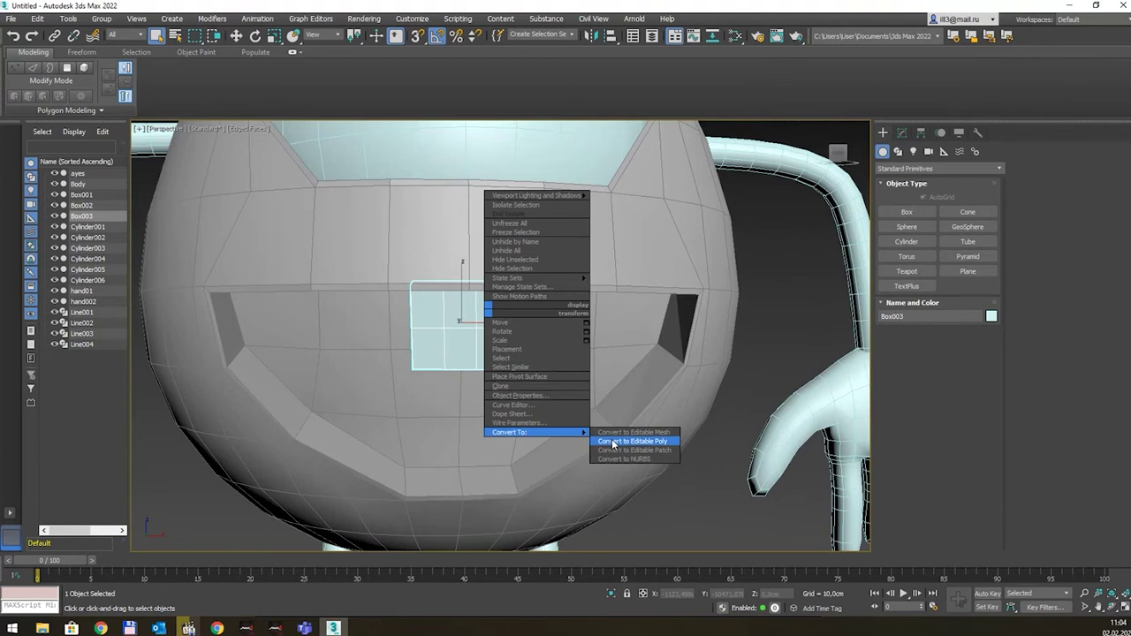
Step: Convert Box003 to Editable Poly and pull its bottom vertices downward
{"action": "left_click", "coordinate": [612, 441]}
{"action": "key", "text": "1"}
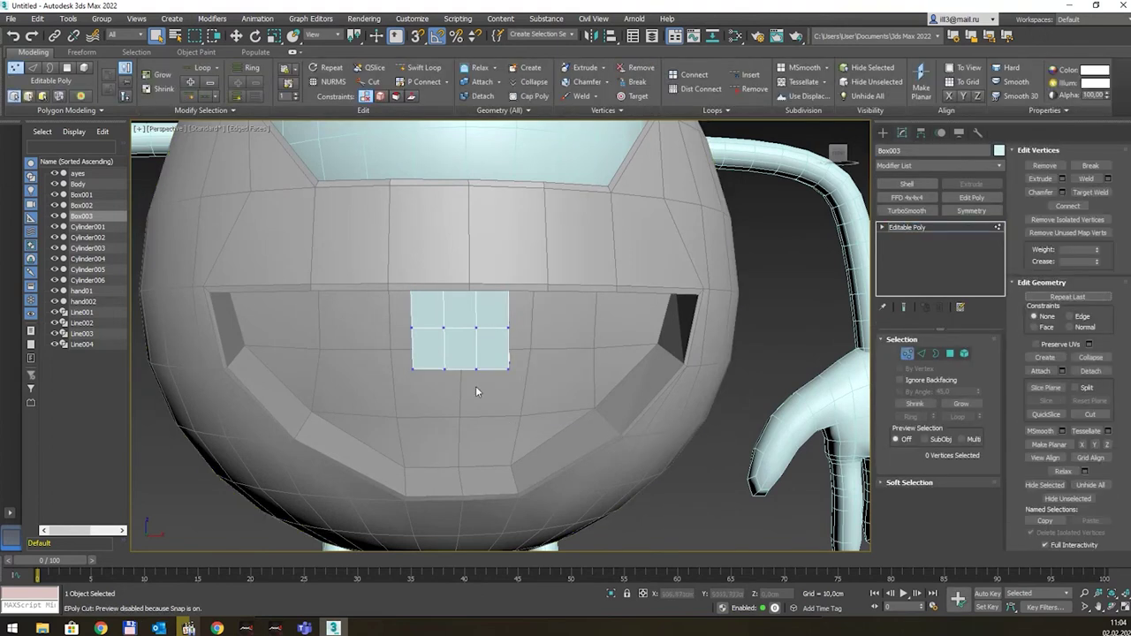
{"action": "left_click_drag", "start_coordinate": [447, 363], "coordinate": [443, 358]}
{"action": "key", "text": "w"}
{"action": "left_click_drag", "start_coordinate": [455, 328], "coordinate": [456, 358]}
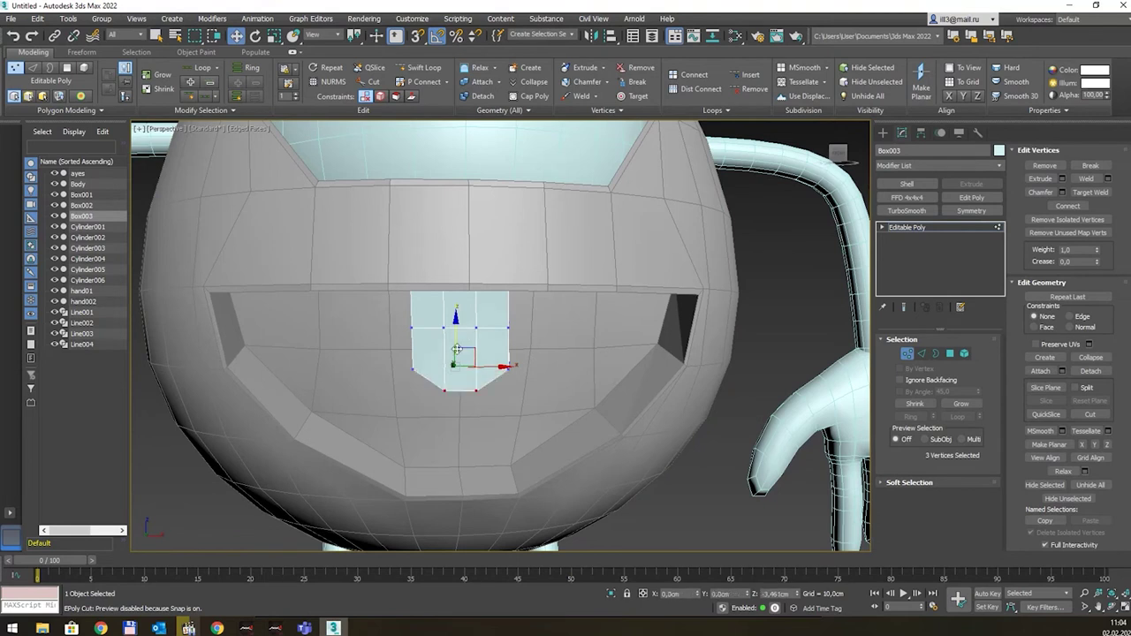
Step: Isolate the tooth and drag its bottom vertices down into a pointed tip
{"action": "mouse_move", "coordinate": [502, 355]}
{"action": "middle_mouse_down", "text": "alt"}
{"action": "mouse_move", "coordinate": [556, 348]}
{"action": "mouse_move", "coordinate": [456, 355]}
{"action": "mouse_move", "coordinate": [427, 265]}
{"action": "mouse_move", "coordinate": [455, 307]}
{"action": "mouse_move", "coordinate": [544, 373]}
{"action": "middle_mouse_up", "text": "alt"}
{"action": "key", "text": "z"}
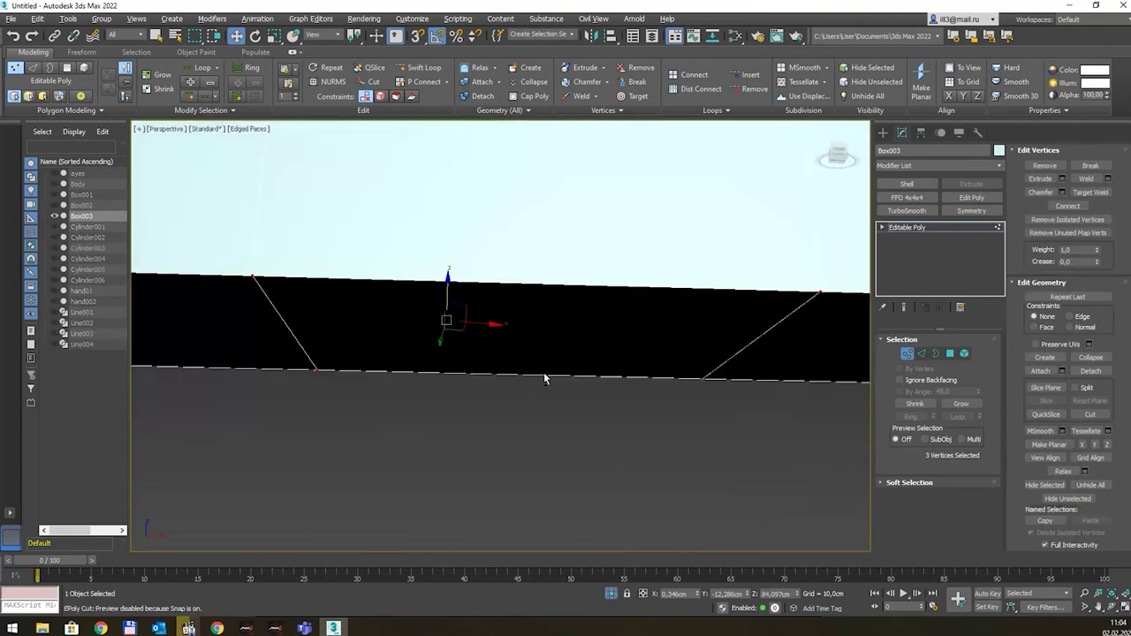
{"action": "key", "text": "alt+q"}
{"action": "middle_click_drag", "start_coordinate": [566, 299], "coordinate": [566, 290], "text": "alt"}
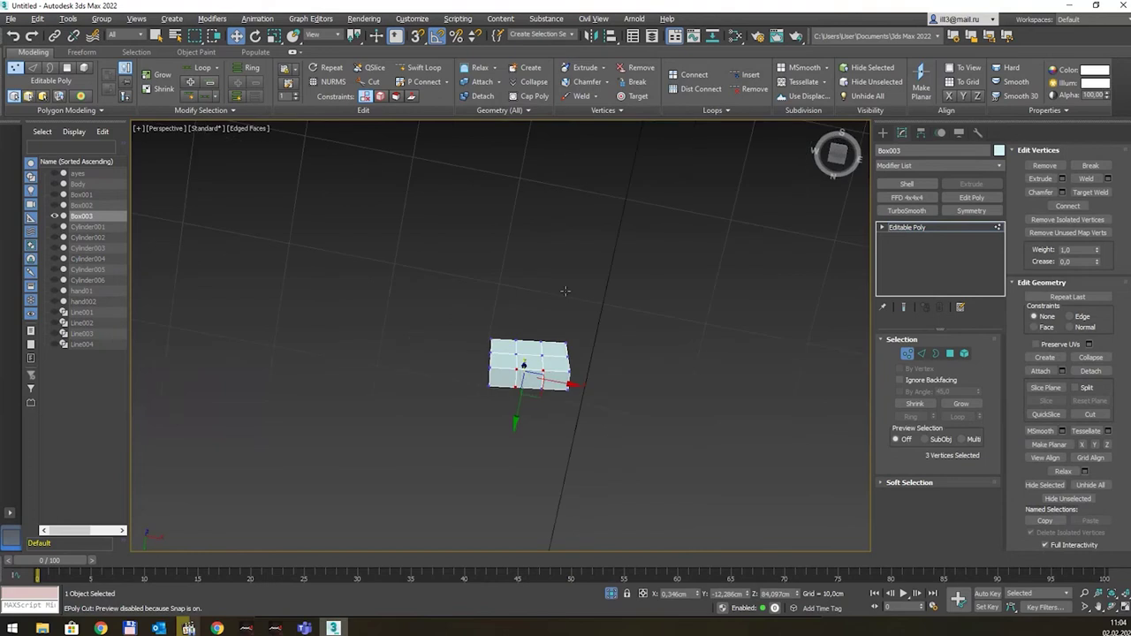
{"action": "key", "text": "q"}
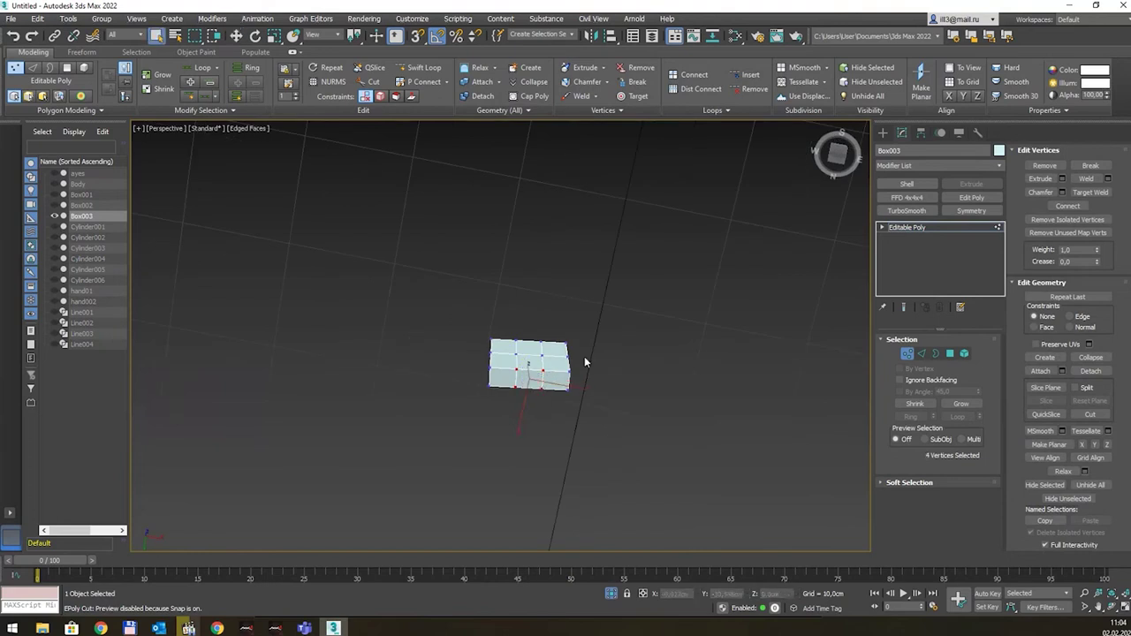
{"action": "middle_click_drag", "start_coordinate": [583, 362], "coordinate": [573, 403], "text": "alt"}
{"action": "key", "text": "w"}
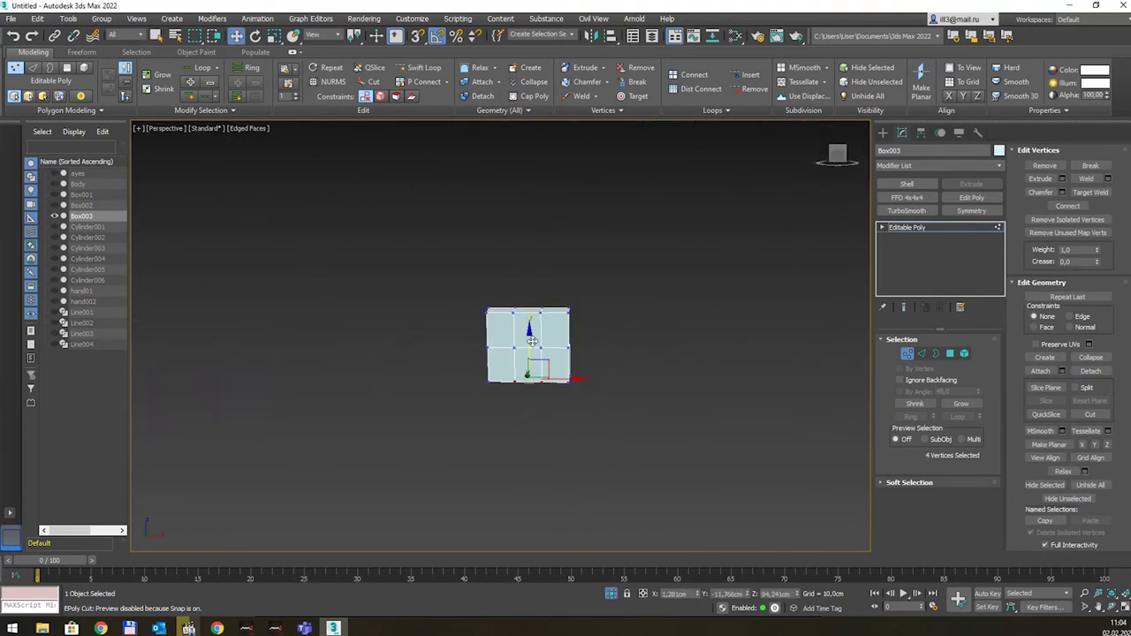
{"action": "left_click_drag", "start_coordinate": [531, 341], "coordinate": [530, 379]}
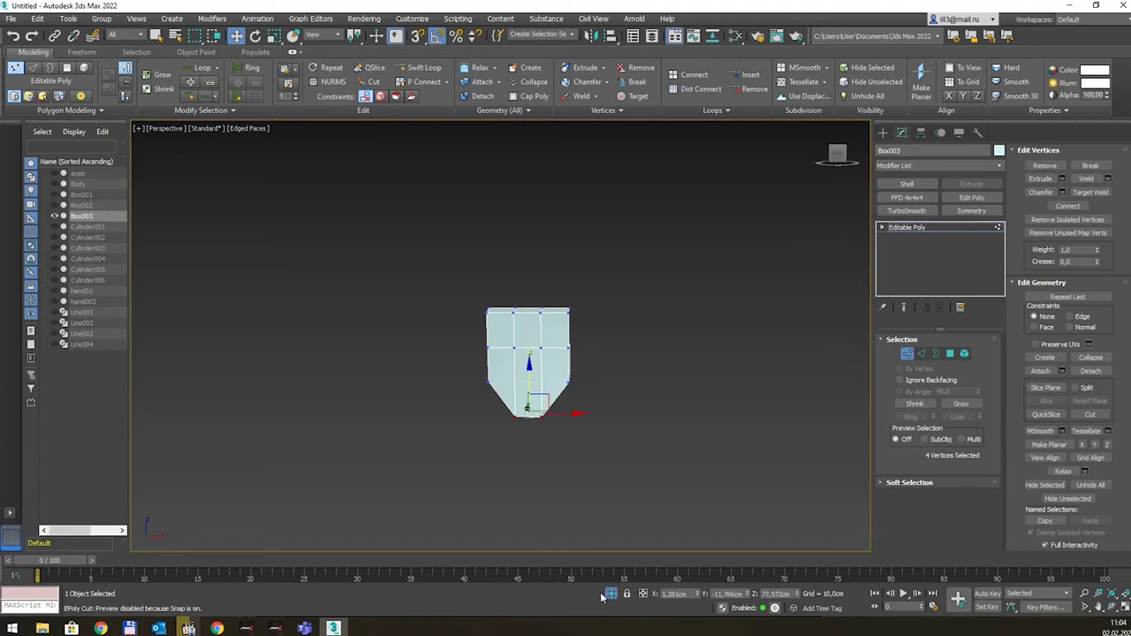
Step: Restore the full view, nudge the tip up slightly, and push the tooth back into the mouth
{"action": "left_click", "coordinate": [610, 593]}
{"action": "middle_click_drag", "start_coordinate": [544, 359], "coordinate": [532, 388], "text": "alt"}
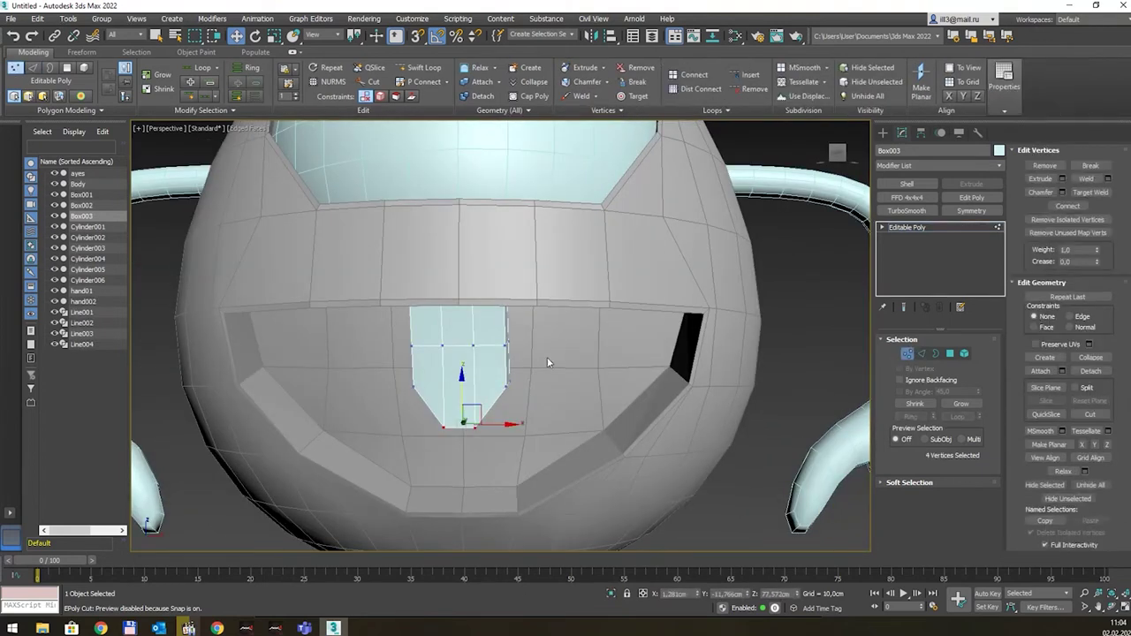
{"action": "mouse_move", "coordinate": [462, 396]}
{"action": "left_mouse_down"}
{"action": "mouse_move", "coordinate": [463, 382]}
{"action": "mouse_move", "coordinate": [463, 412]}
{"action": "left_mouse_up"}
{"action": "key", "text": "1"}
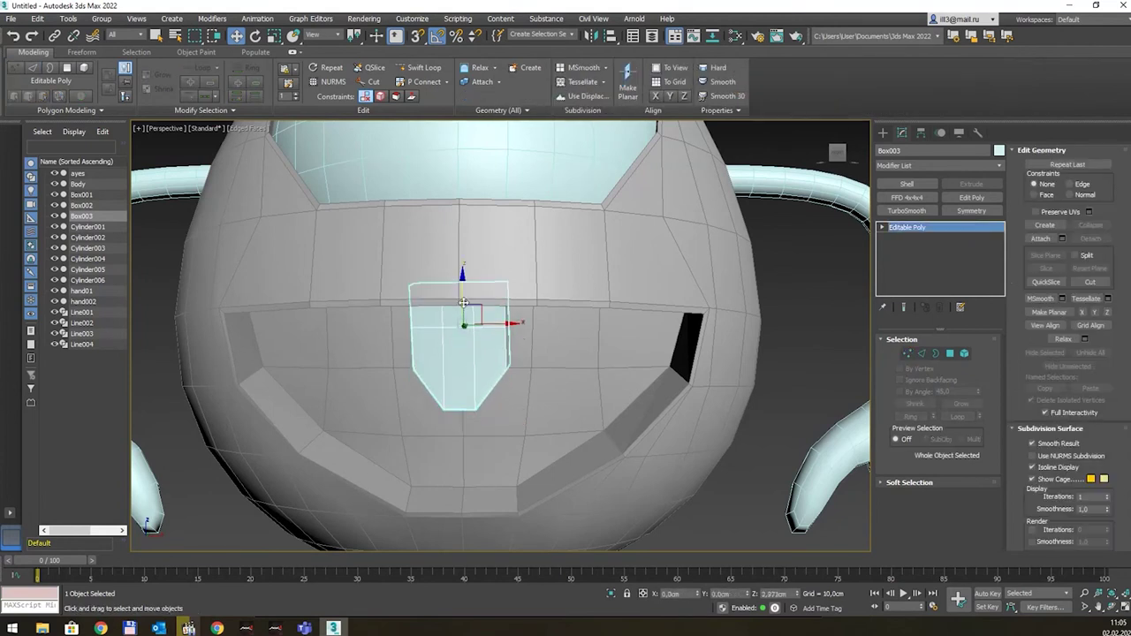
{"action": "middle_click_drag", "start_coordinate": [463, 302], "coordinate": [495, 328], "text": "alt"}
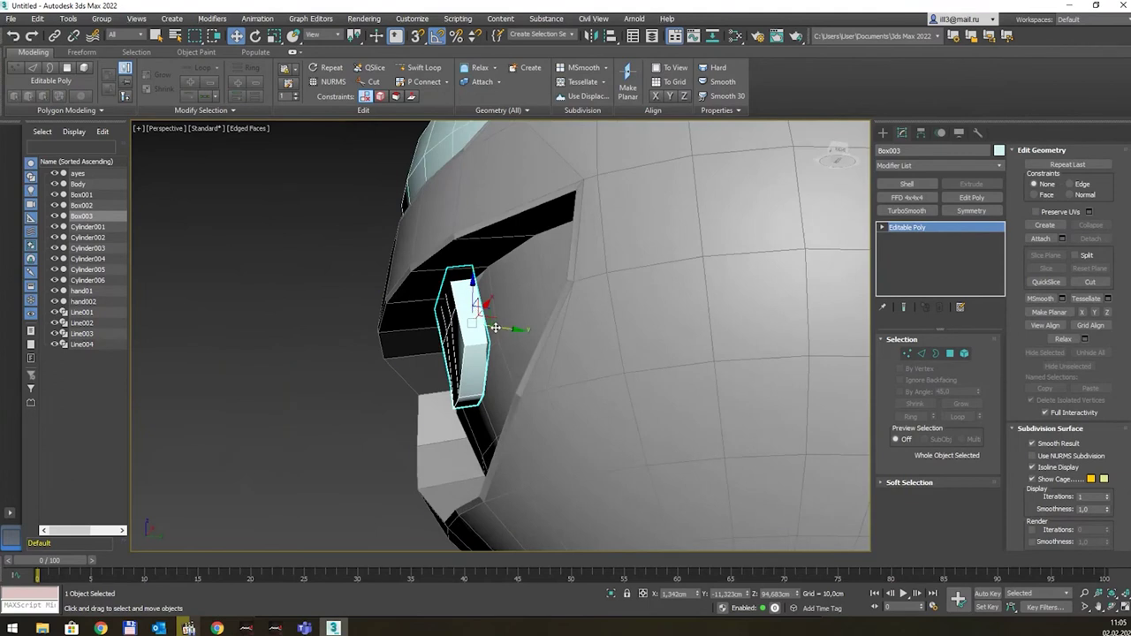
{"action": "left_click_drag", "start_coordinate": [496, 328], "coordinate": [493, 330]}
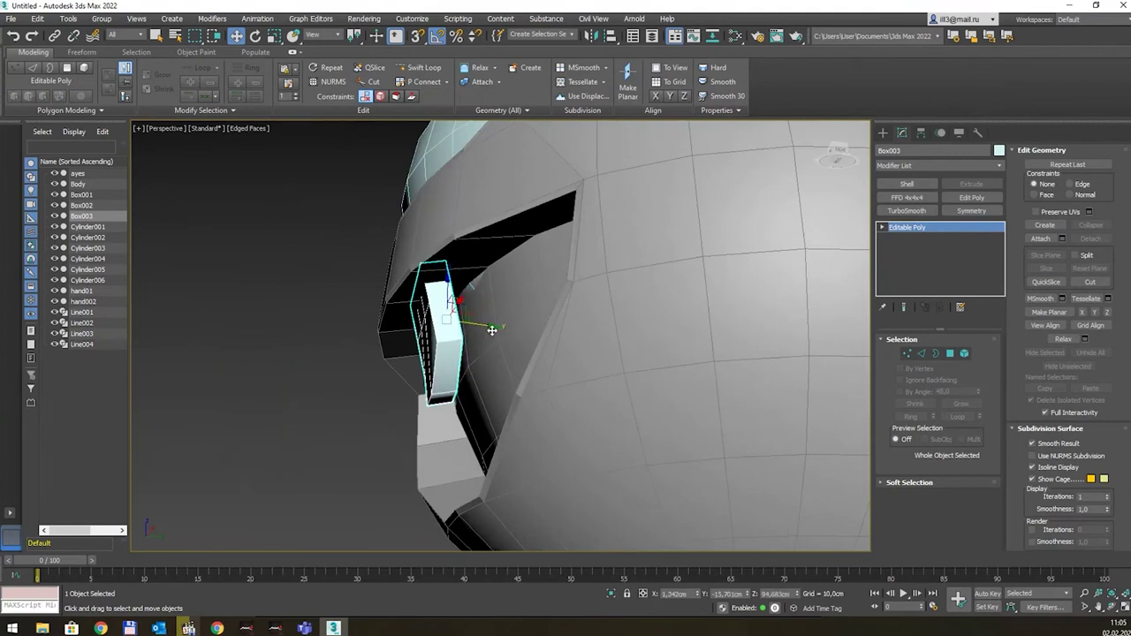
{"action": "middle_click_drag", "start_coordinate": [493, 330], "coordinate": [585, 358], "text": "alt"}
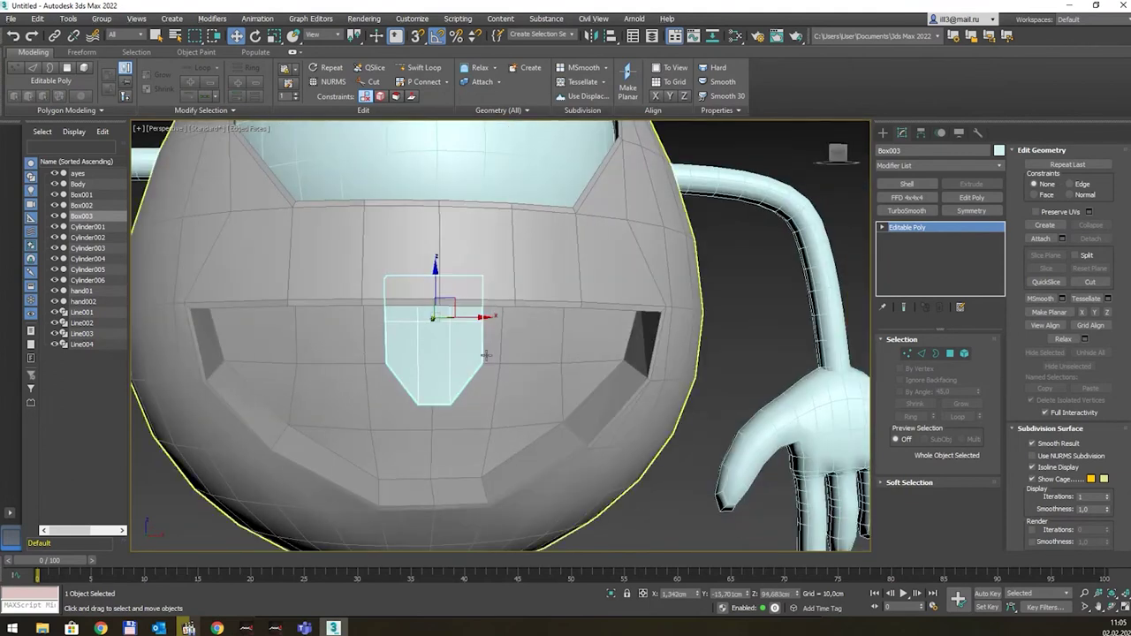
{"action": "scroll", "coordinate": [585, 358], "scroll_direction": "down", "scroll_amount": 5}
{"action": "scroll", "coordinate": [491, 331], "scroll_direction": "up", "scroll_amount": 3}
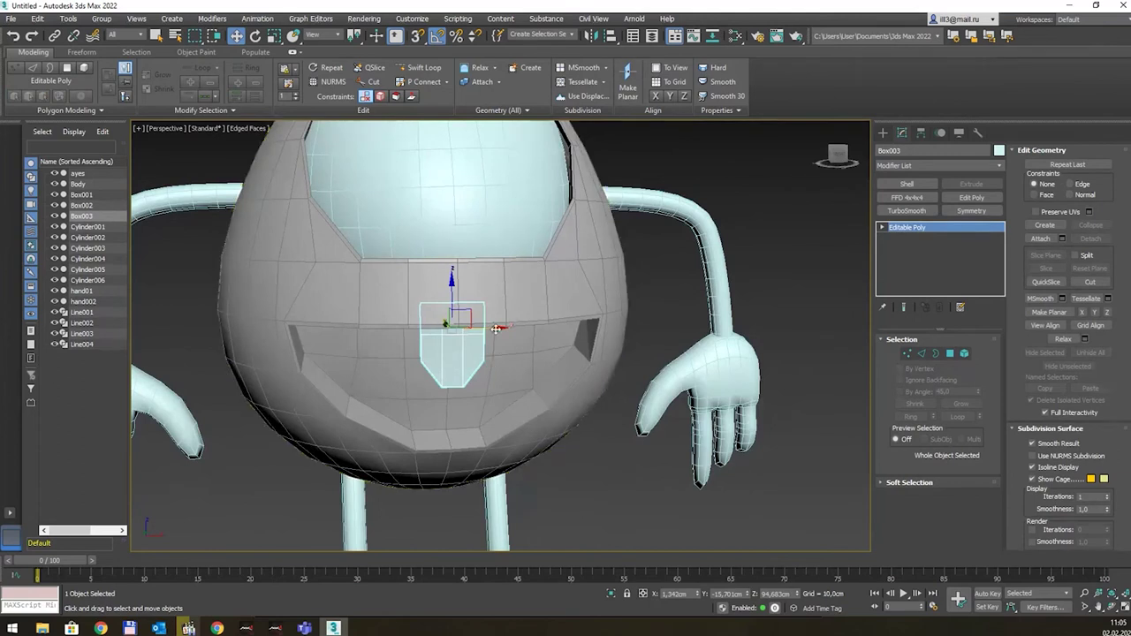
Step: Shift-drag a copy of the tooth to the left as Box004
{"action": "left_click_drag", "start_coordinate": [493, 330], "coordinate": [408, 328], "text": "shift"}
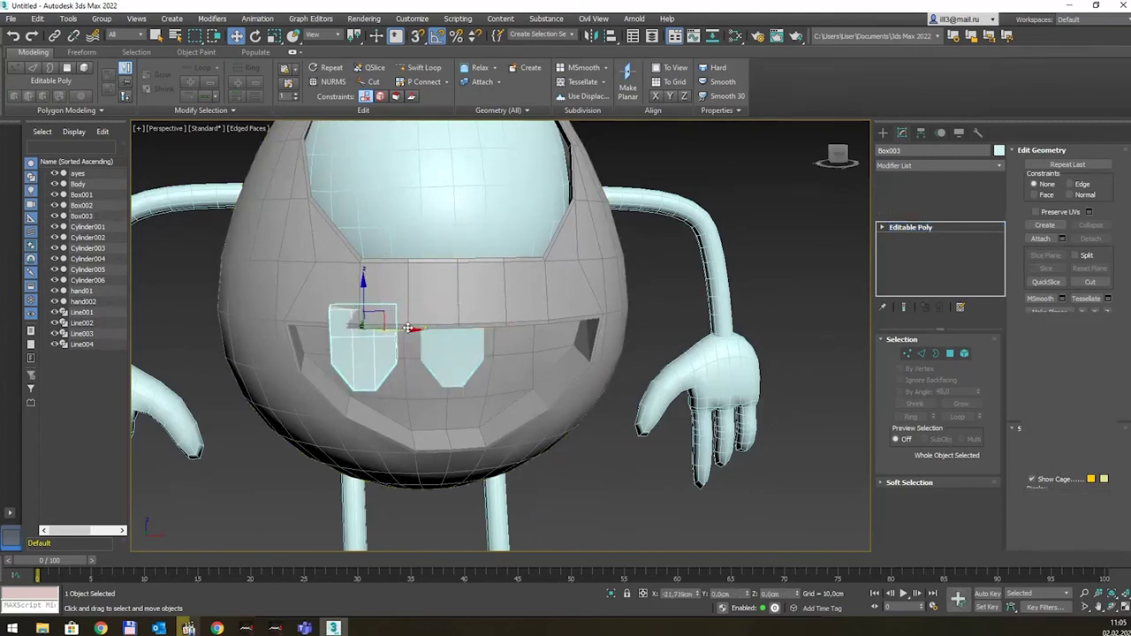
{"action": "left_click", "coordinate": [553, 360]}
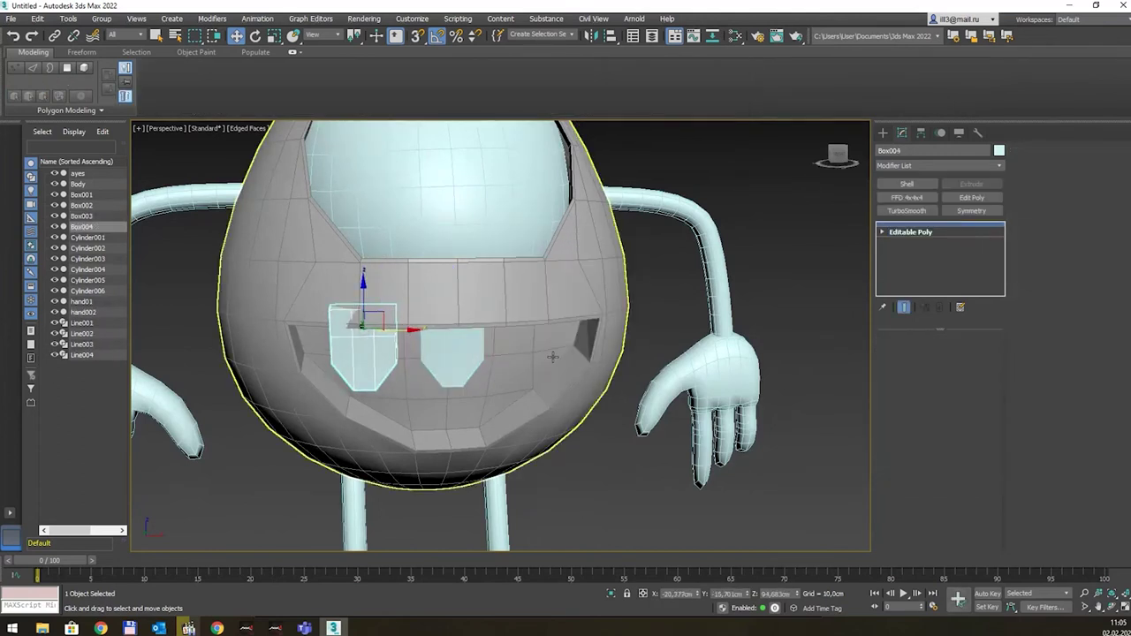
{"action": "mouse_move", "coordinate": [553, 357]}
{"action": "middle_mouse_down", "text": "alt"}
{"action": "mouse_move", "coordinate": [394, 354]}
{"action": "mouse_move", "coordinate": [329, 336]}
{"action": "middle_mouse_up", "text": "alt"}
{"action": "key", "text": "e"}
{"action": "key", "text": "w"}
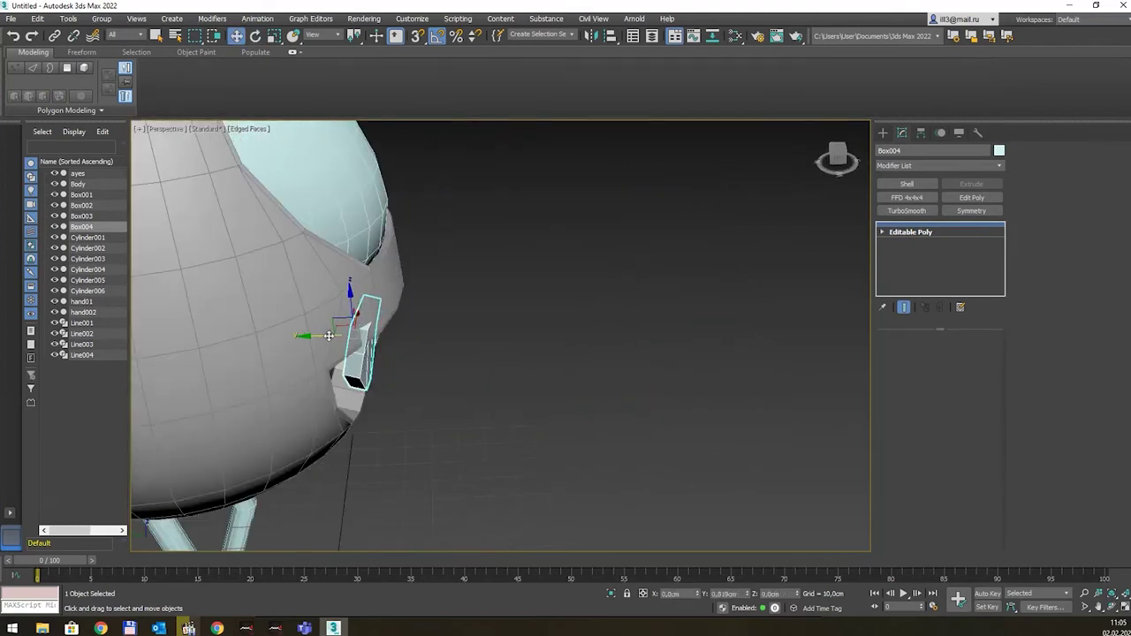
{"action": "middle_click_drag", "start_coordinate": [452, 366], "coordinate": [353, 328], "text": "alt"}
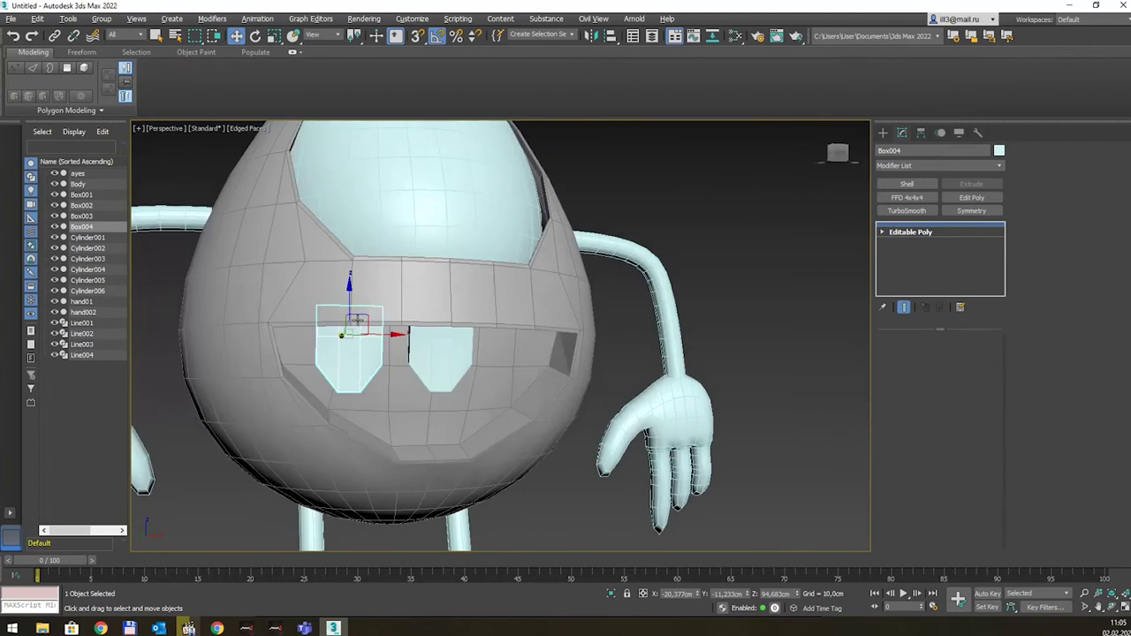
Step: Scale the tooth's vertices, return to object level, and Shift-drag a copy toward the mouth's right
{"action": "left_click", "coordinate": [905, 232]}
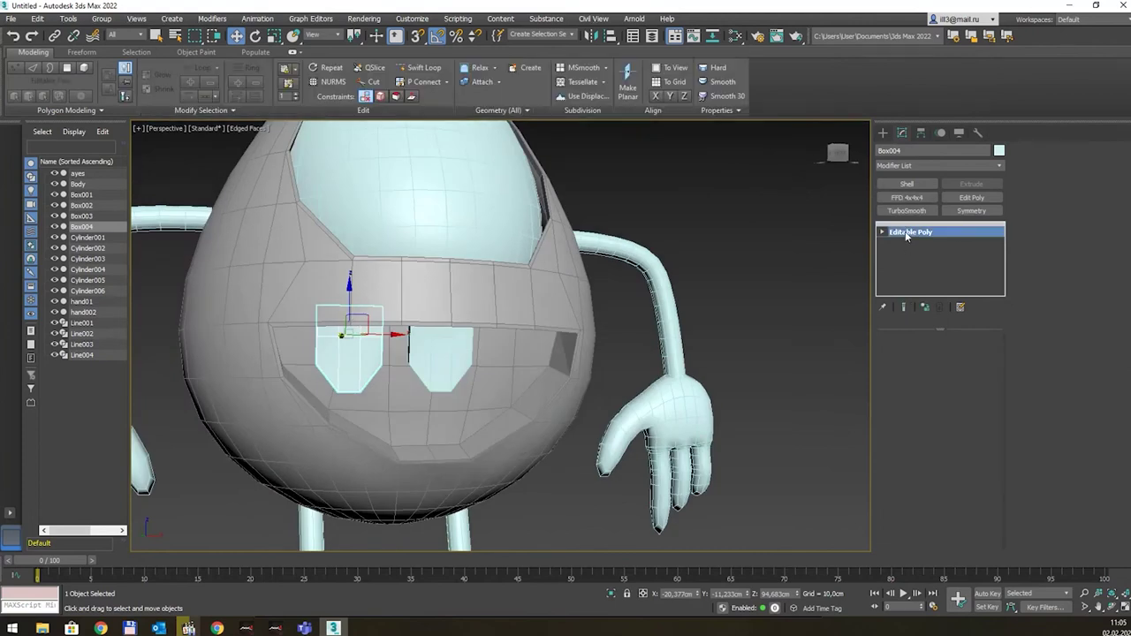
{"action": "key", "text": "1"}
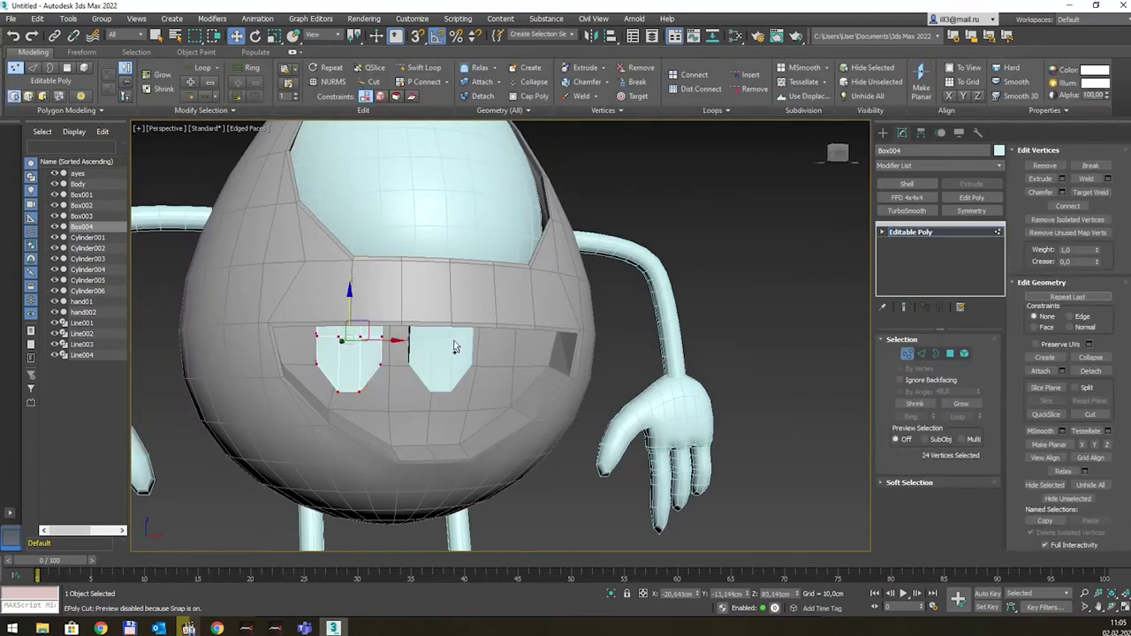
{"action": "key", "text": "r"}
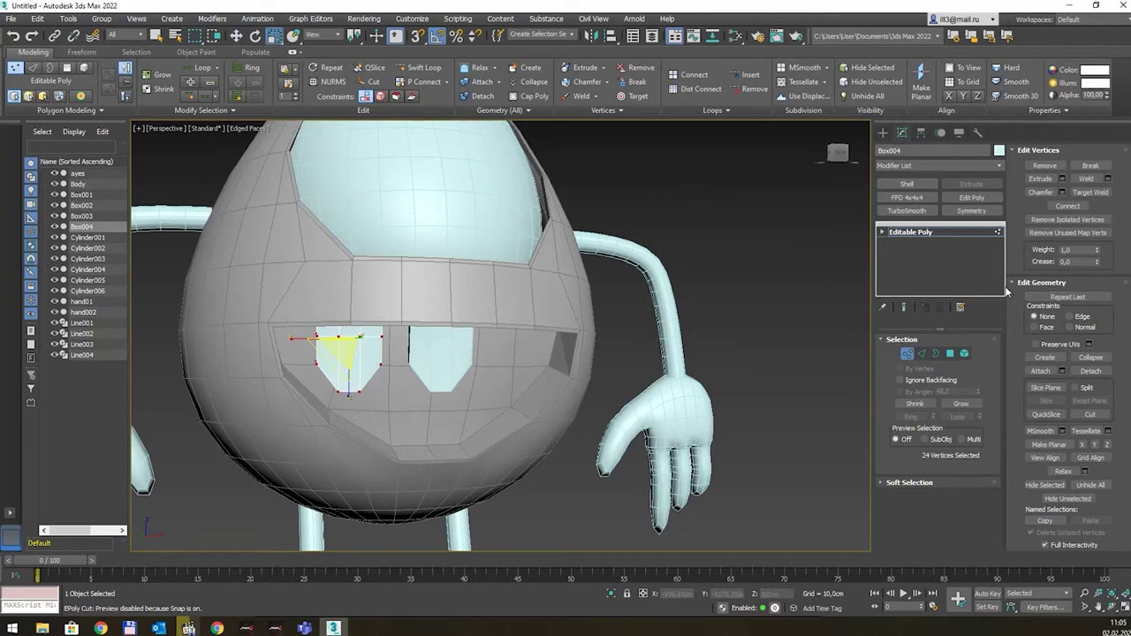
{"action": "left_click", "coordinate": [946, 230]}
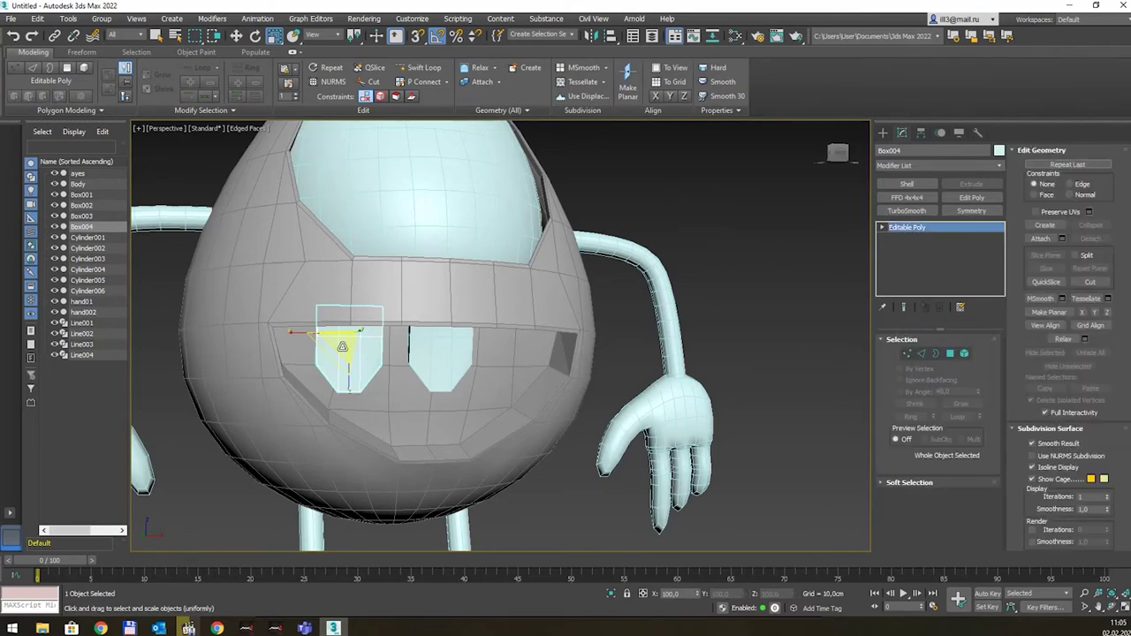
{"action": "left_click", "coordinate": [906, 351]}
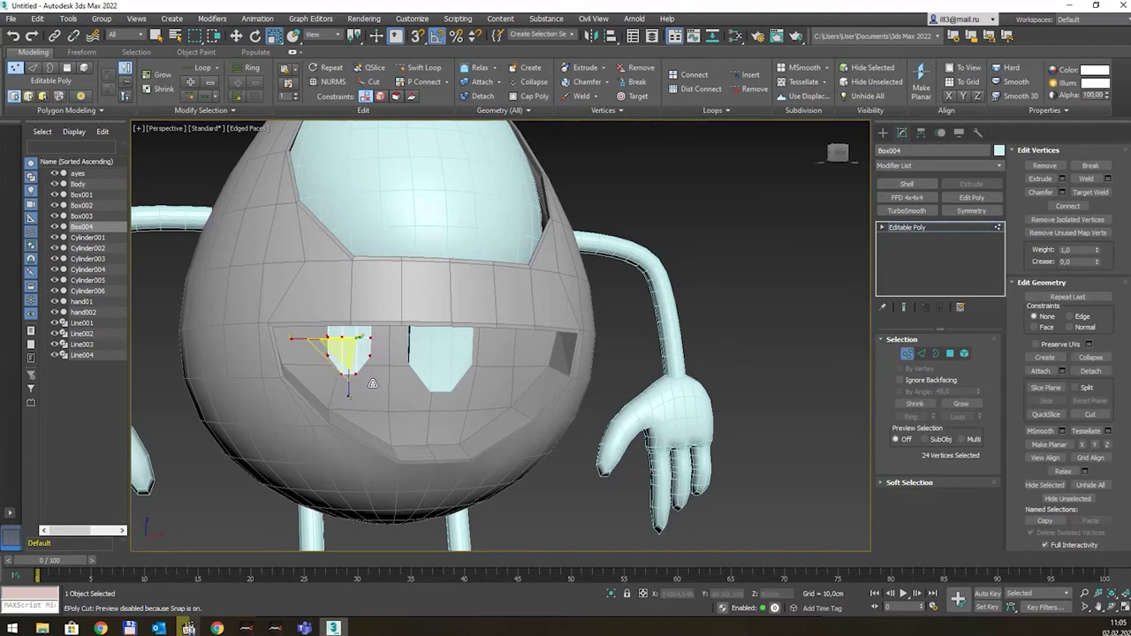
{"action": "mouse_move", "coordinate": [354, 359]}
{"action": "middle_mouse_down", "text": "alt"}
{"action": "mouse_move", "coordinate": [409, 359]}
{"action": "mouse_move", "coordinate": [397, 363]}
{"action": "middle_mouse_up", "text": "alt"}
{"action": "key", "text": "w"}
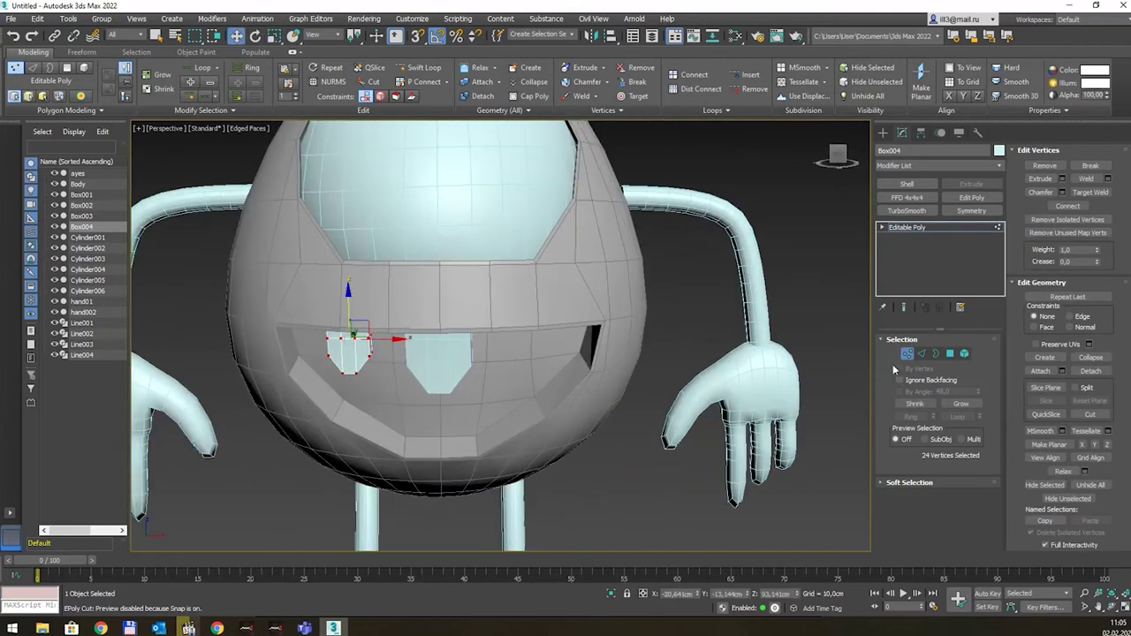
{"action": "left_click", "coordinate": [906, 353]}
{"action": "left_click_drag", "start_coordinate": [393, 338], "coordinate": [573, 339]}
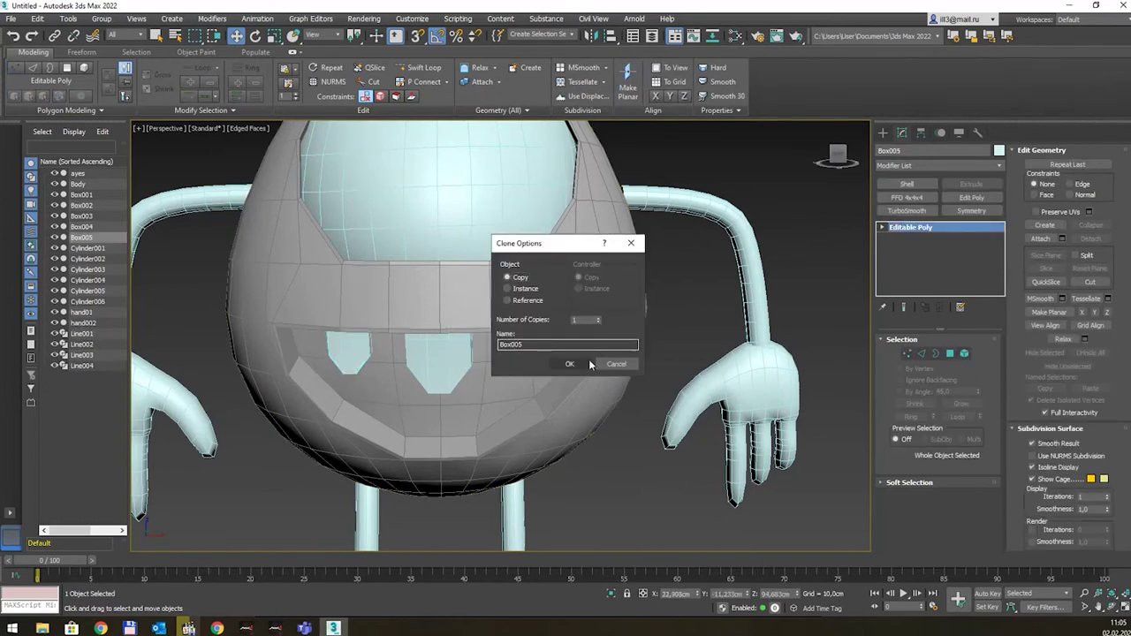
Step: Confirm the Box005 copy and lower it slightly at the mouth's right
{"action": "left_click", "coordinate": [569, 363]}
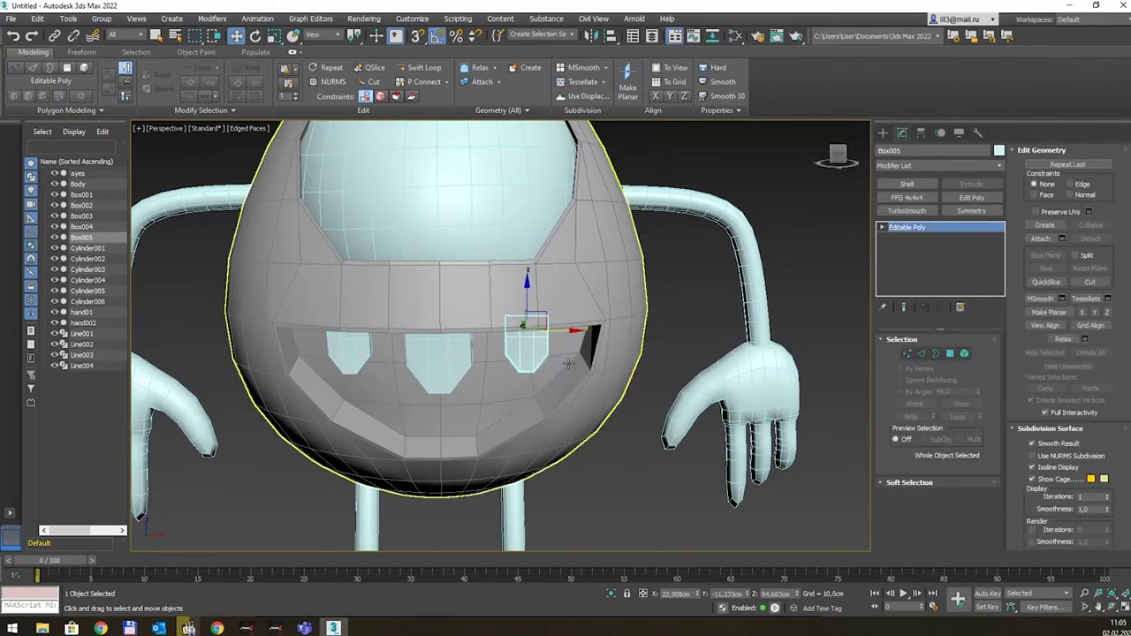
{"action": "key", "text": "e"}
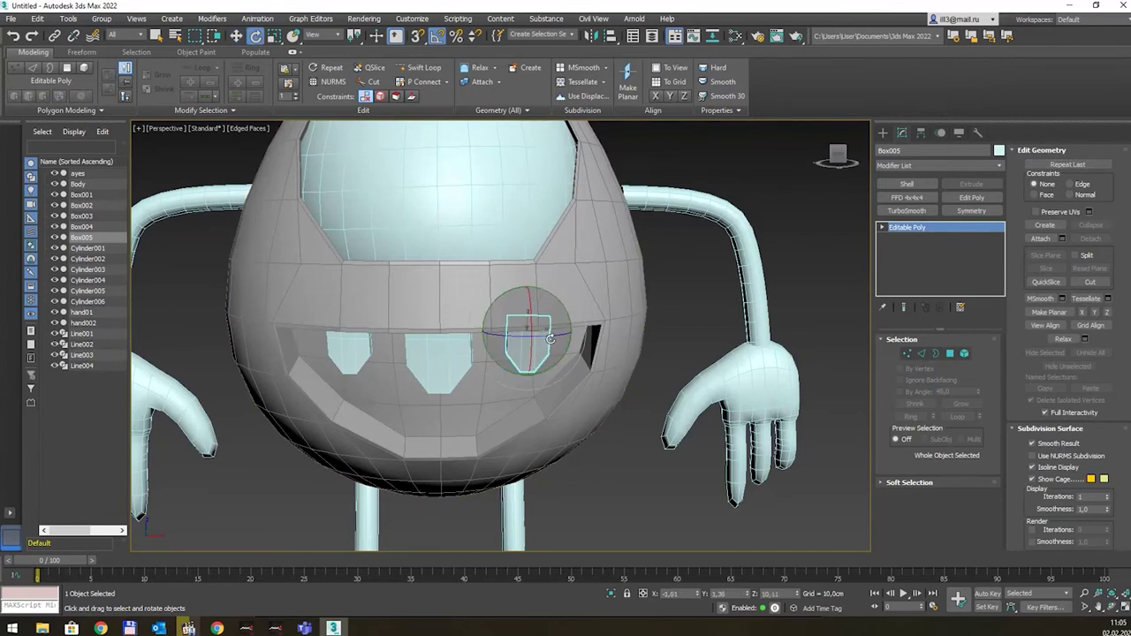
{"action": "left_click", "coordinate": [584, 430]}
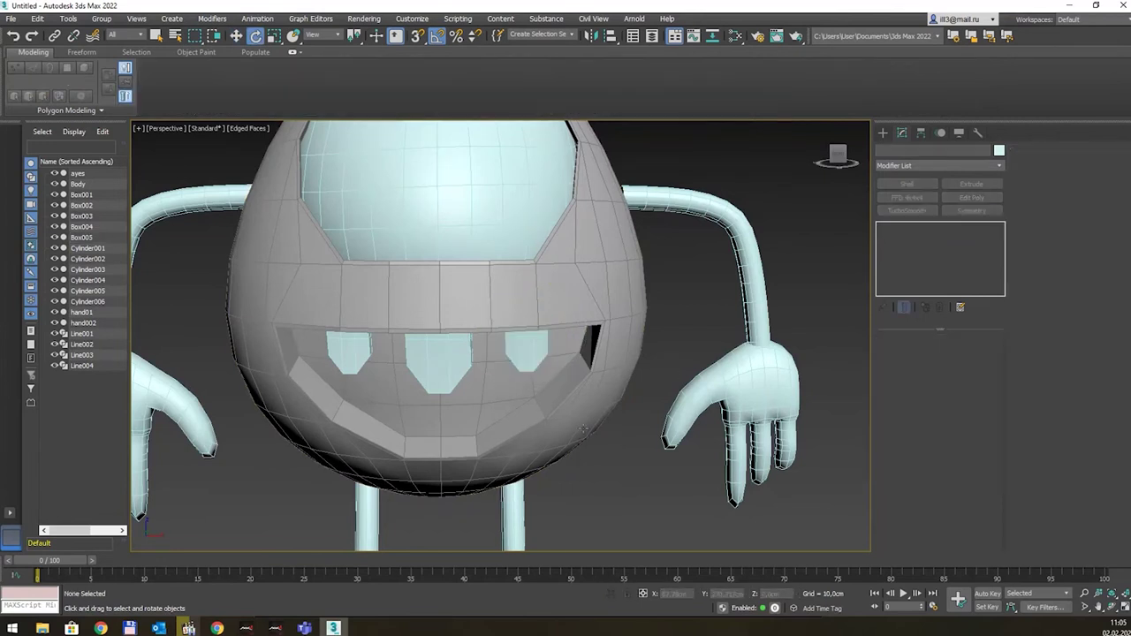
{"action": "left_click", "coordinate": [537, 350]}
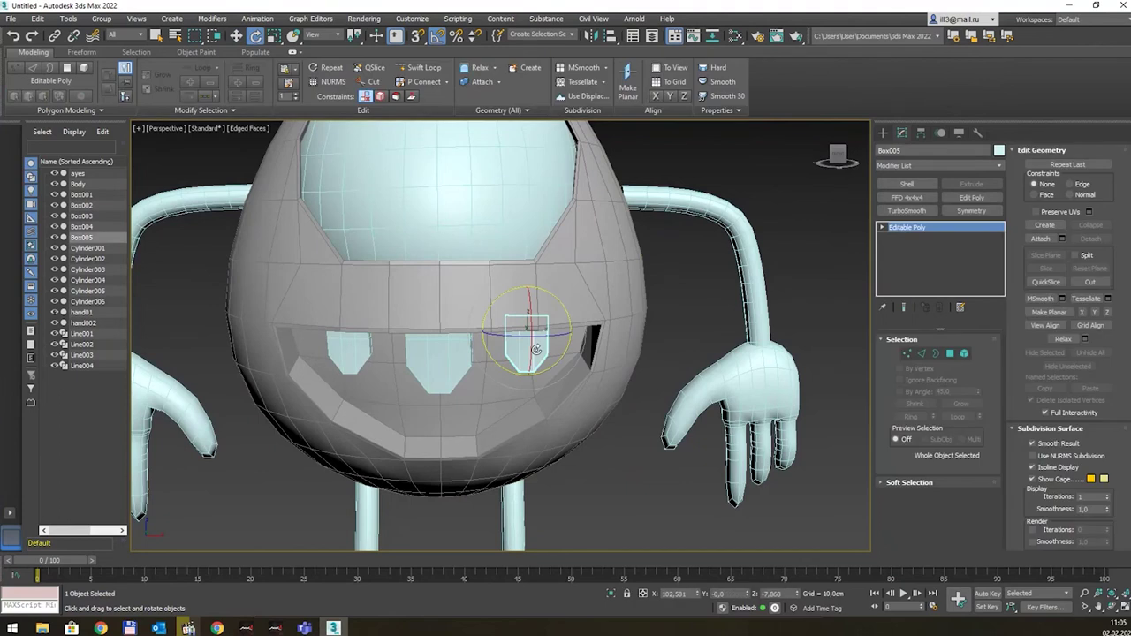
{"action": "key", "text": "w"}
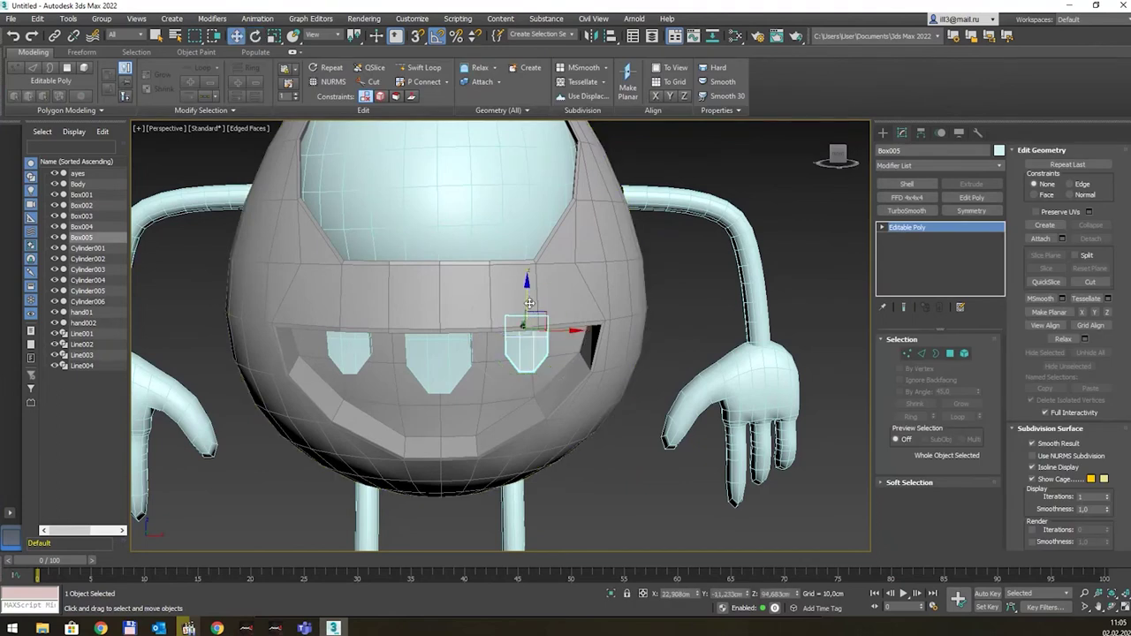
{"action": "left_click_drag", "start_coordinate": [529, 303], "coordinate": [519, 309]}
Step: Select the left tooth Box004 and Shift-drag a copy of it downward
{"action": "left_click", "coordinate": [217, 629]}
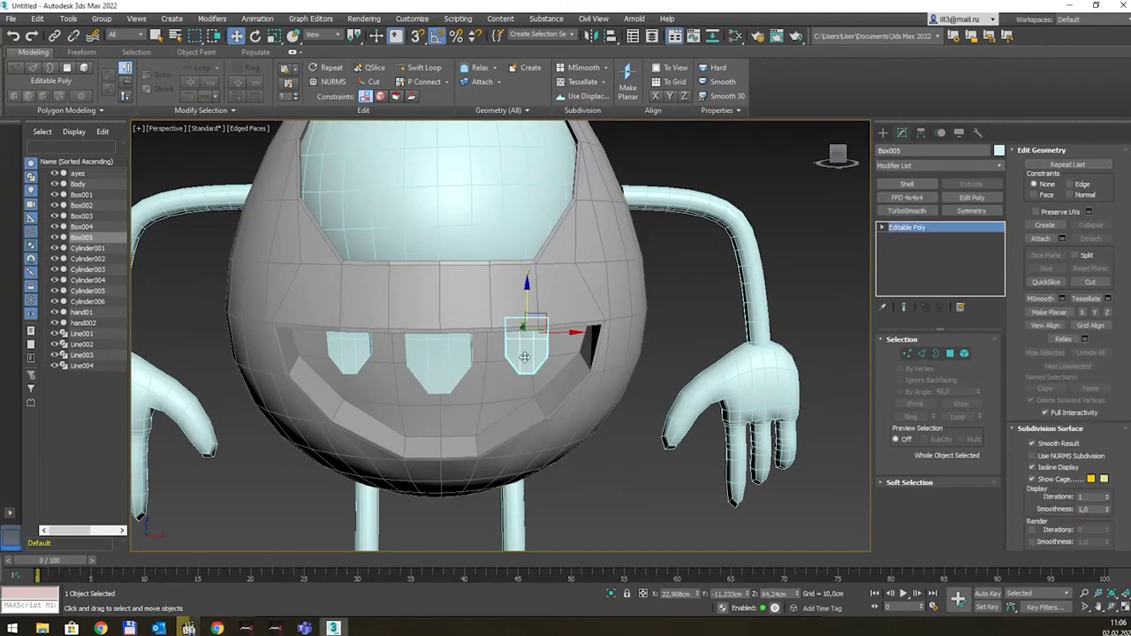
{"action": "left_click", "coordinate": [354, 357]}
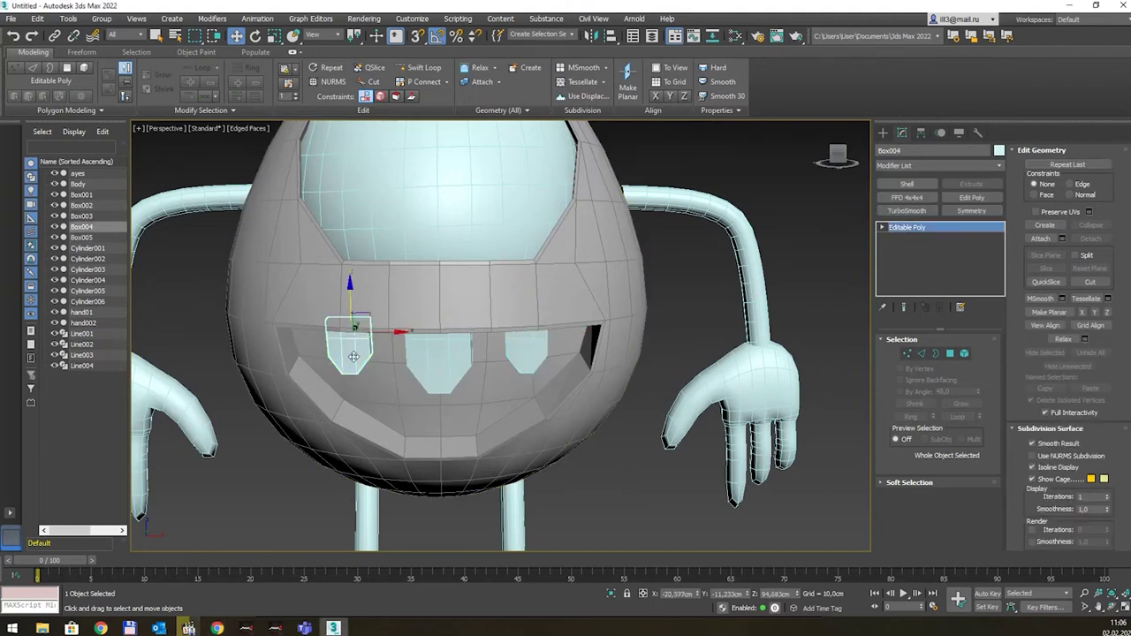
{"action": "left_click_drag", "start_coordinate": [356, 325], "coordinate": [369, 428], "text": "shift"}
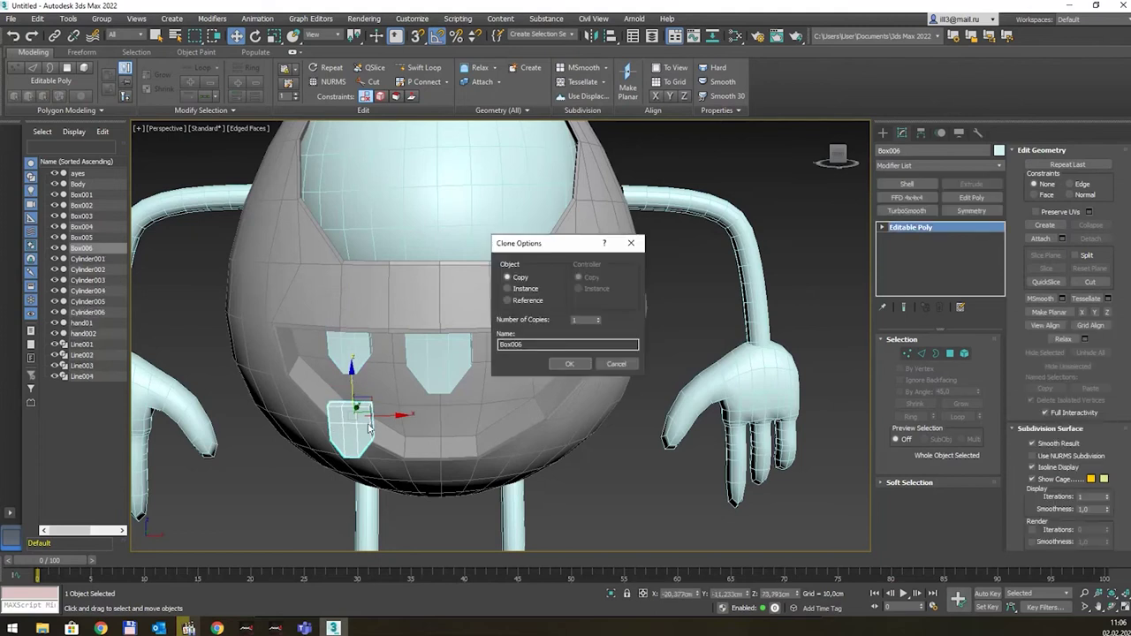
Step: Confirm the Box006 copy and mirror it on Z with No Clone to flip it upside down
{"action": "left_click", "coordinate": [570, 364]}
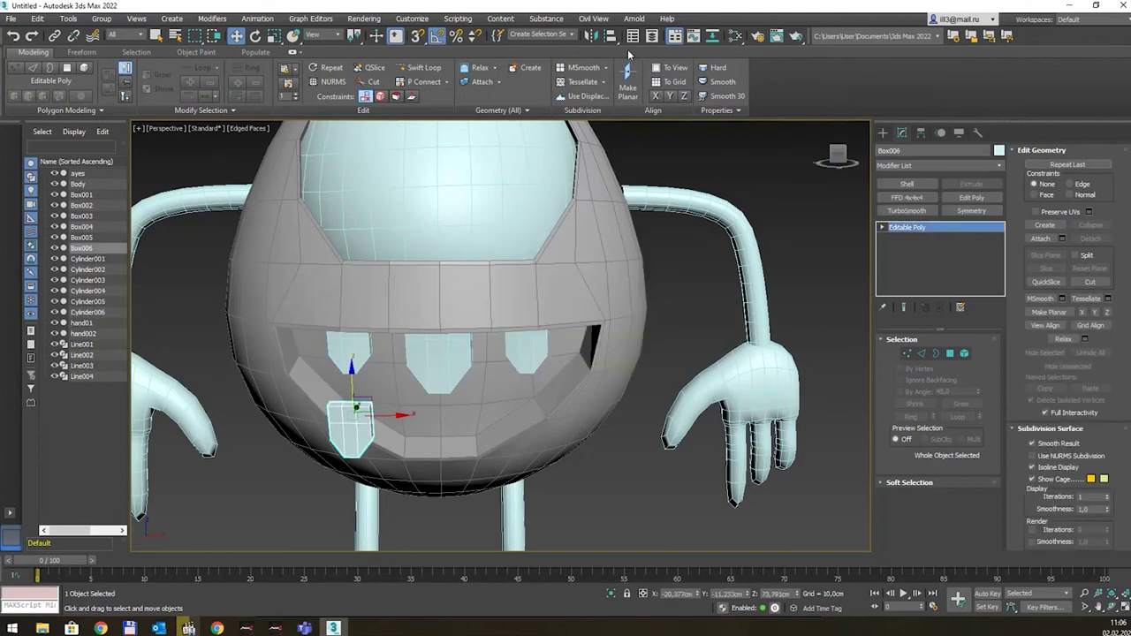
{"action": "left_click", "coordinate": [592, 37]}
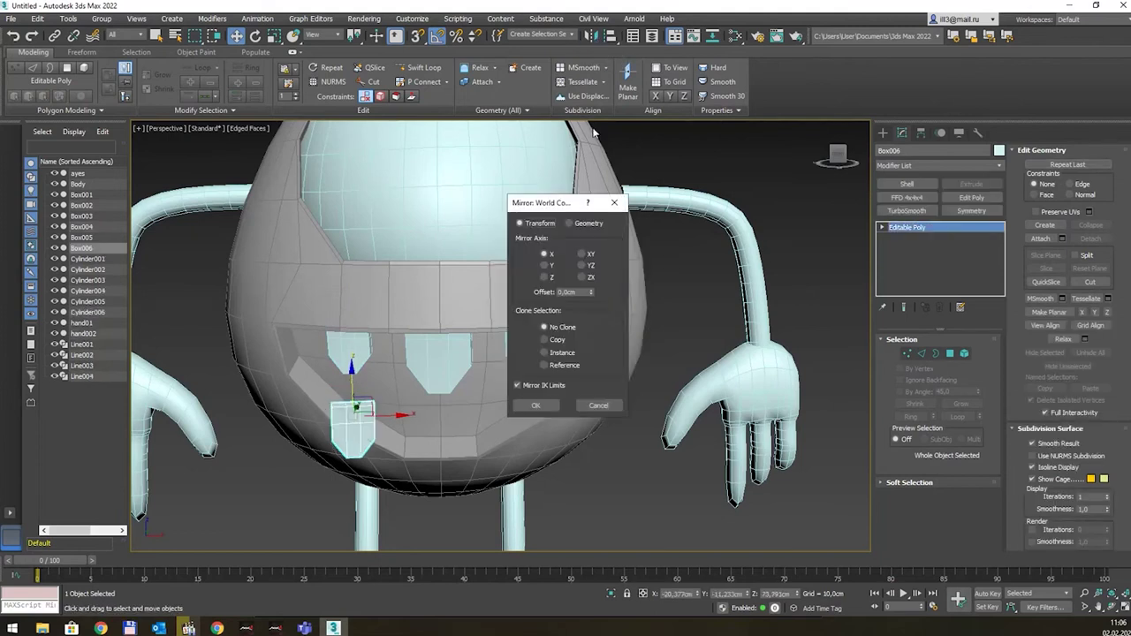
{"action": "left_click", "coordinate": [546, 278]}
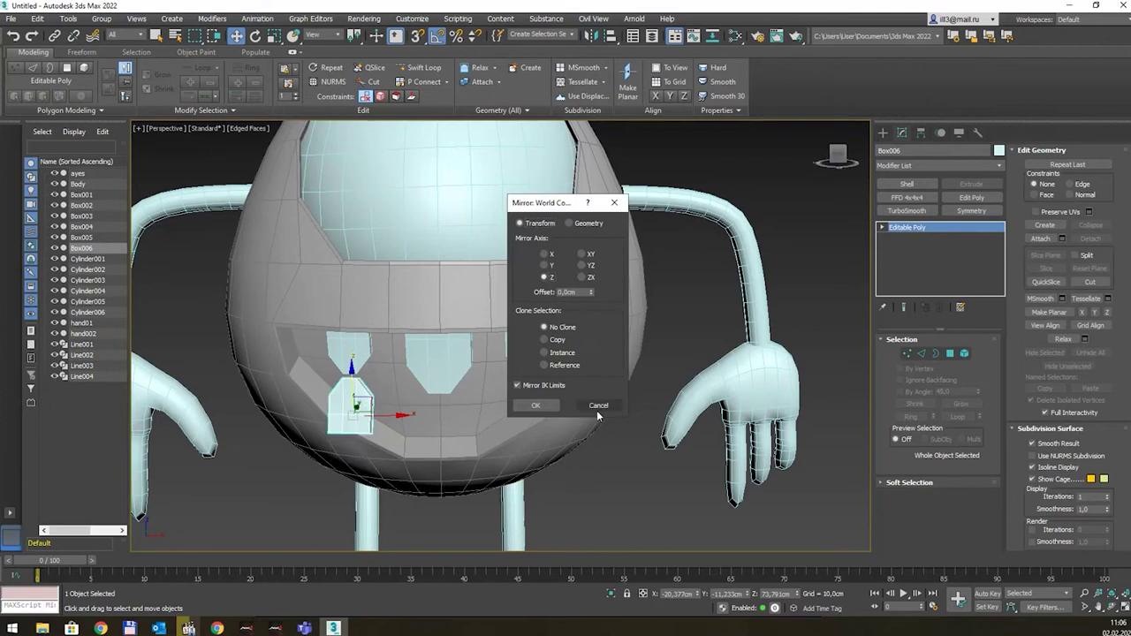
{"action": "left_click", "coordinate": [536, 405]}
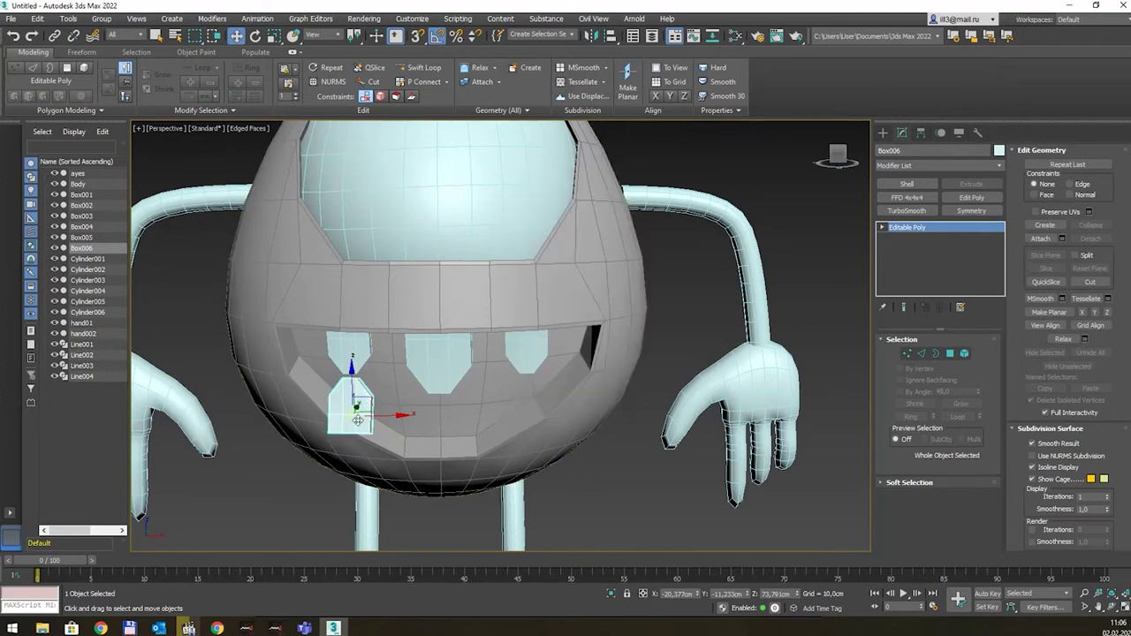
{"action": "middle_click_drag", "start_coordinate": [357, 420], "coordinate": [446, 416], "text": "alt"}
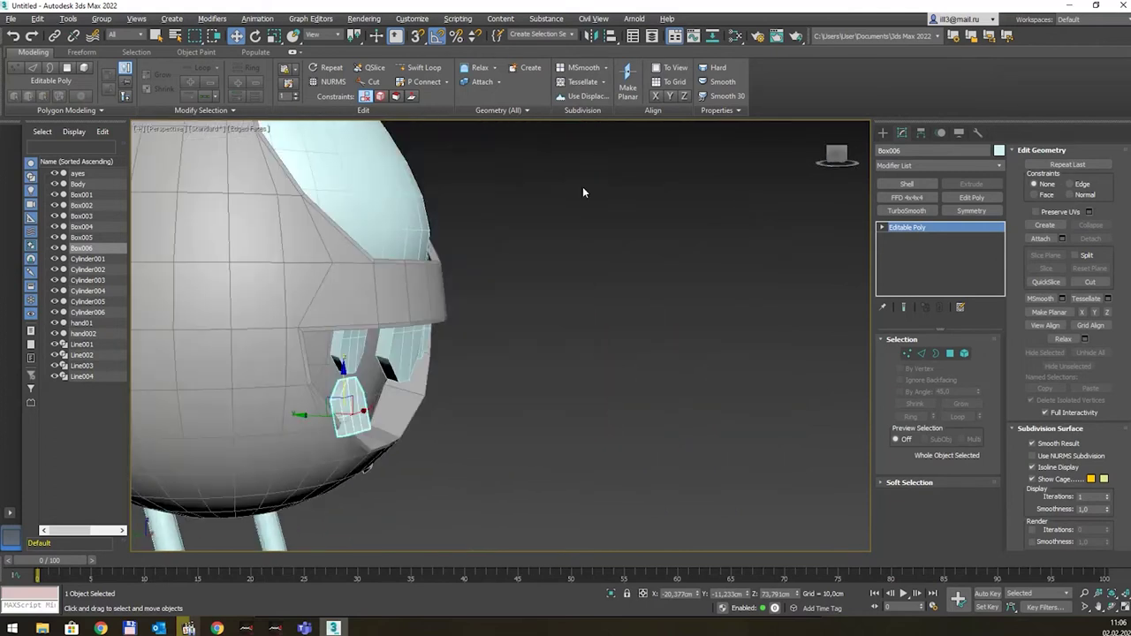
Step: Mirror Box006 on X with No Clone and rotate it to follow the jaw
{"action": "left_click", "coordinate": [592, 35]}
{"action": "left_click", "coordinate": [547, 254]}
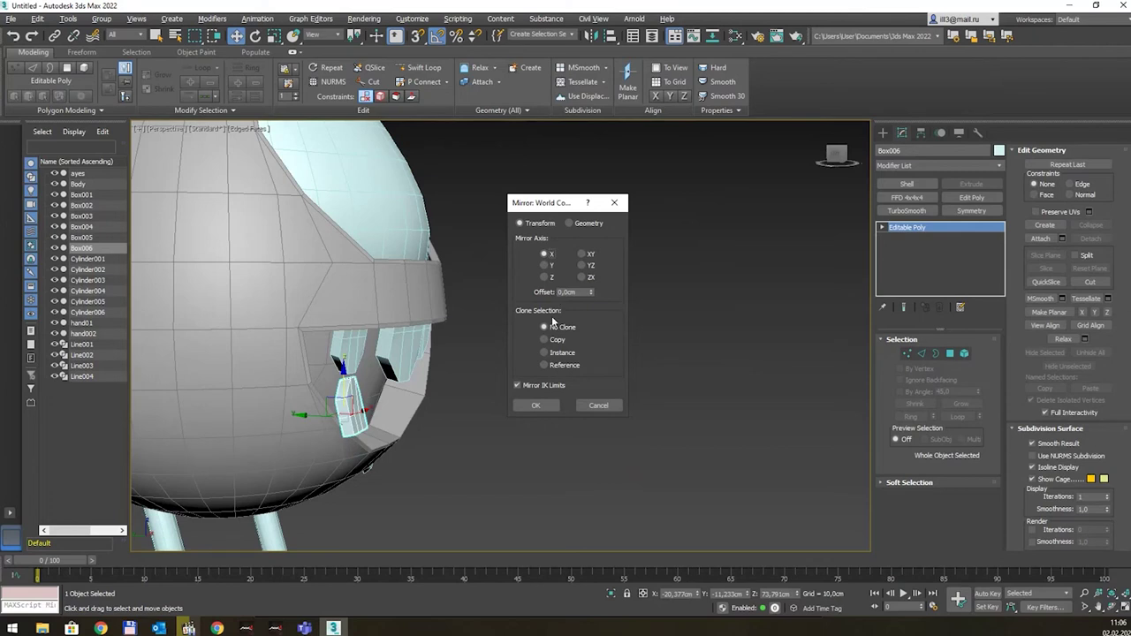
{"action": "left_click", "coordinate": [545, 403]}
{"action": "middle_click_drag", "start_coordinate": [461, 399], "coordinate": [398, 400], "text": "alt"}
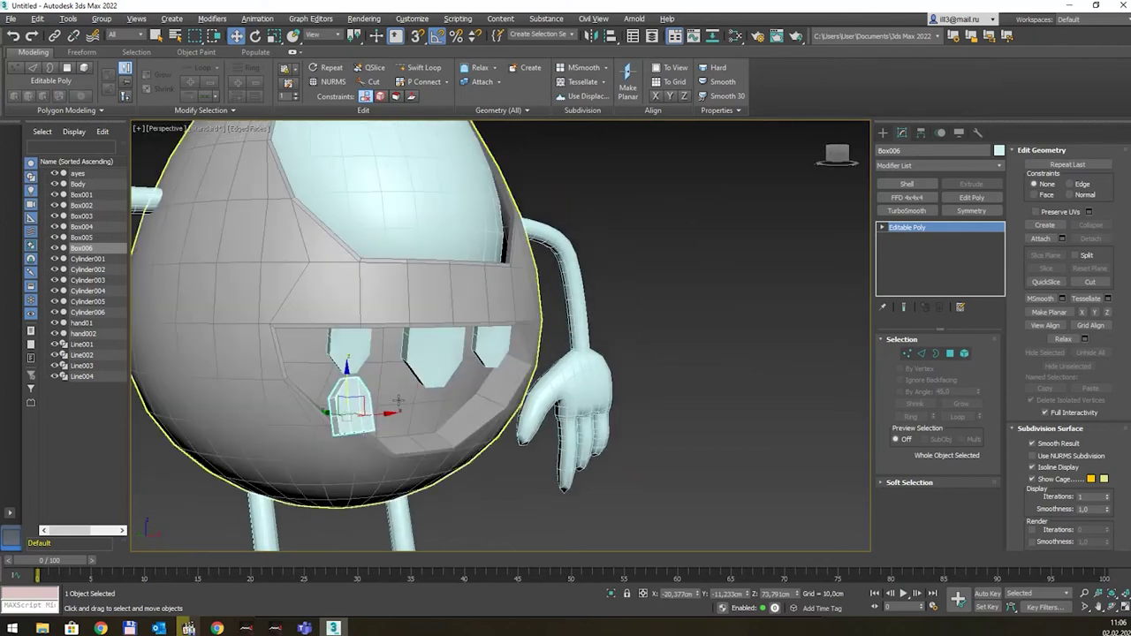
{"action": "key", "text": "e"}
{"action": "left_click_drag", "start_coordinate": [378, 419], "coordinate": [364, 414]}
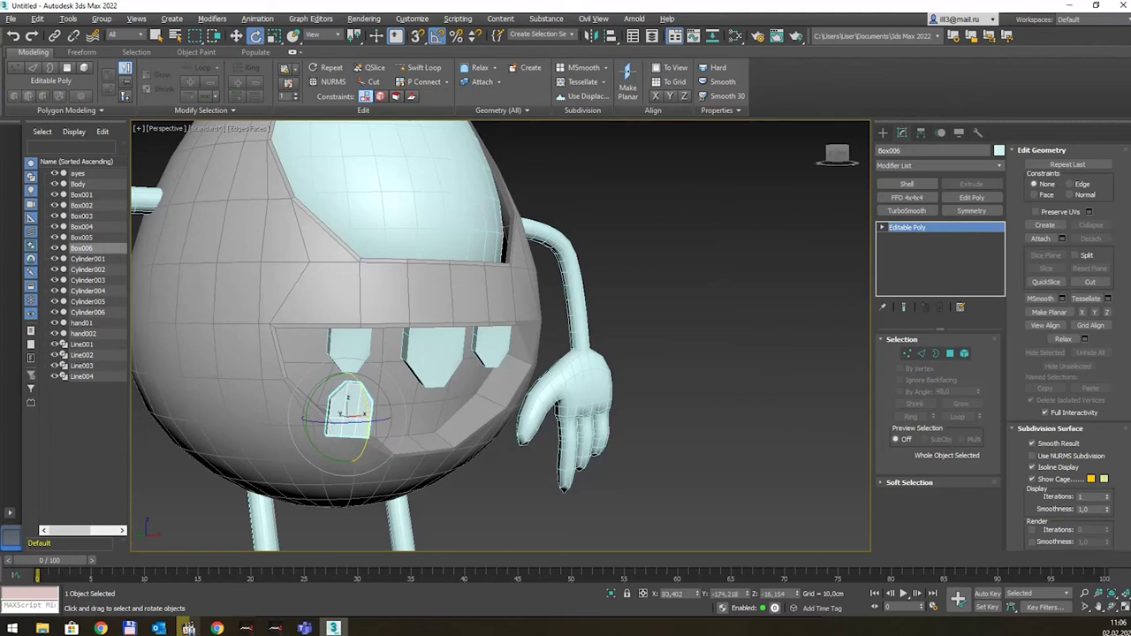
Step: Push Box006 deeper into the mouth, checking its position in Front and Left views
{"action": "left_click", "coordinate": [217, 627]}
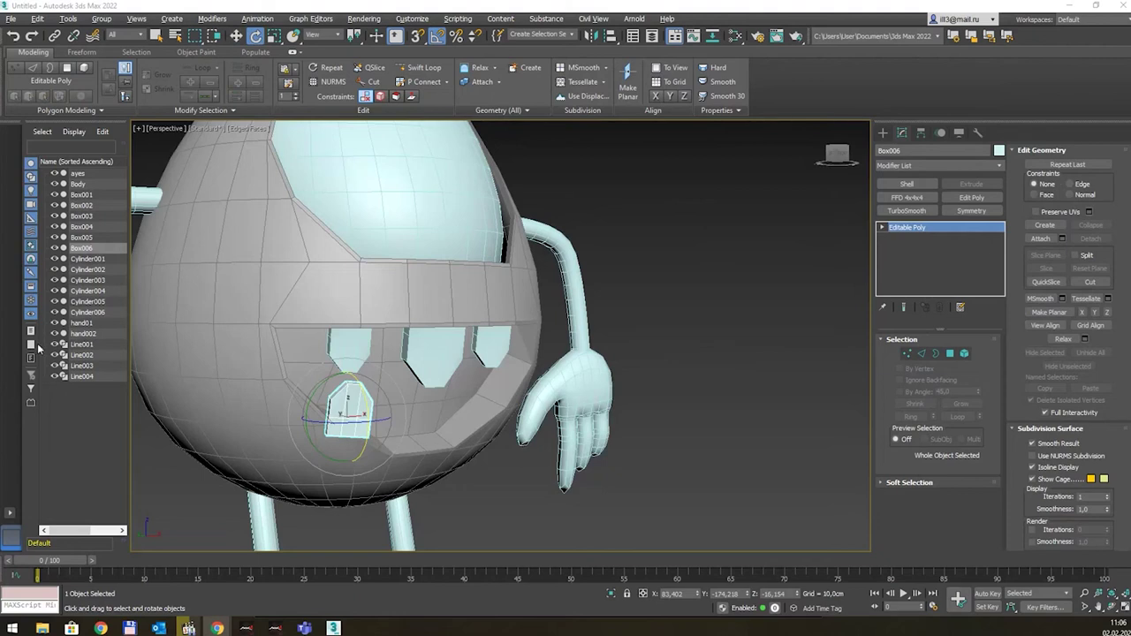
{"action": "middle_click_drag", "start_coordinate": [314, 330], "coordinate": [289, 323], "text": "alt"}
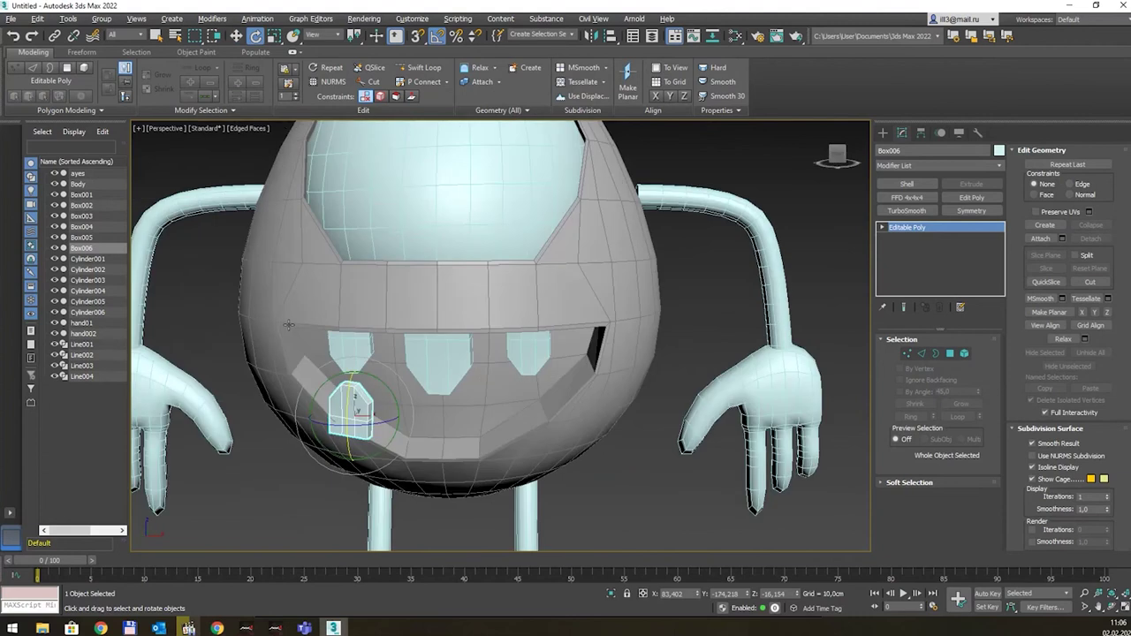
{"action": "key", "text": "w"}
{"action": "middle_click_drag", "start_coordinate": [366, 422], "coordinate": [361, 416], "text": "alt"}
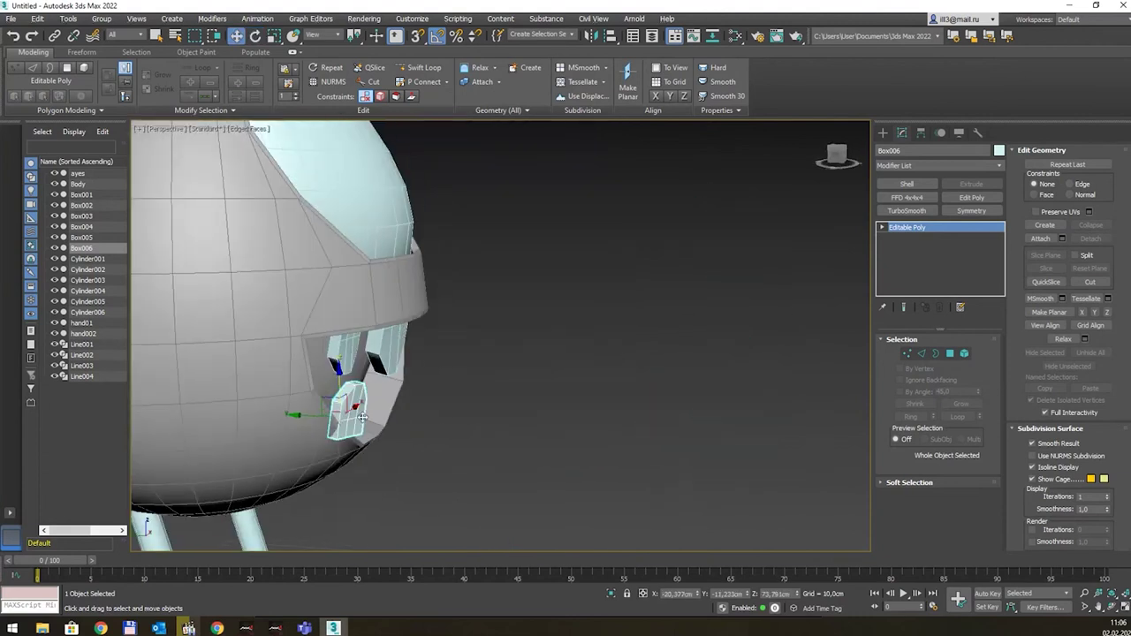
{"action": "left_click_drag", "start_coordinate": [330, 398], "coordinate": [292, 402]}
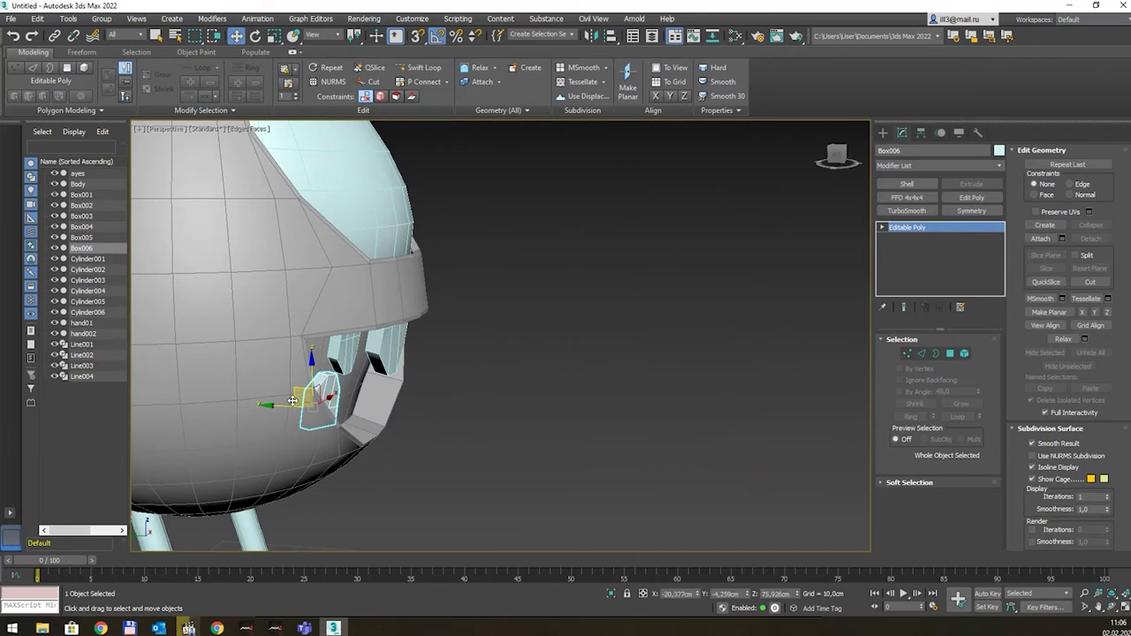
{"action": "key", "text": "f"}
{"action": "key", "text": "l"}
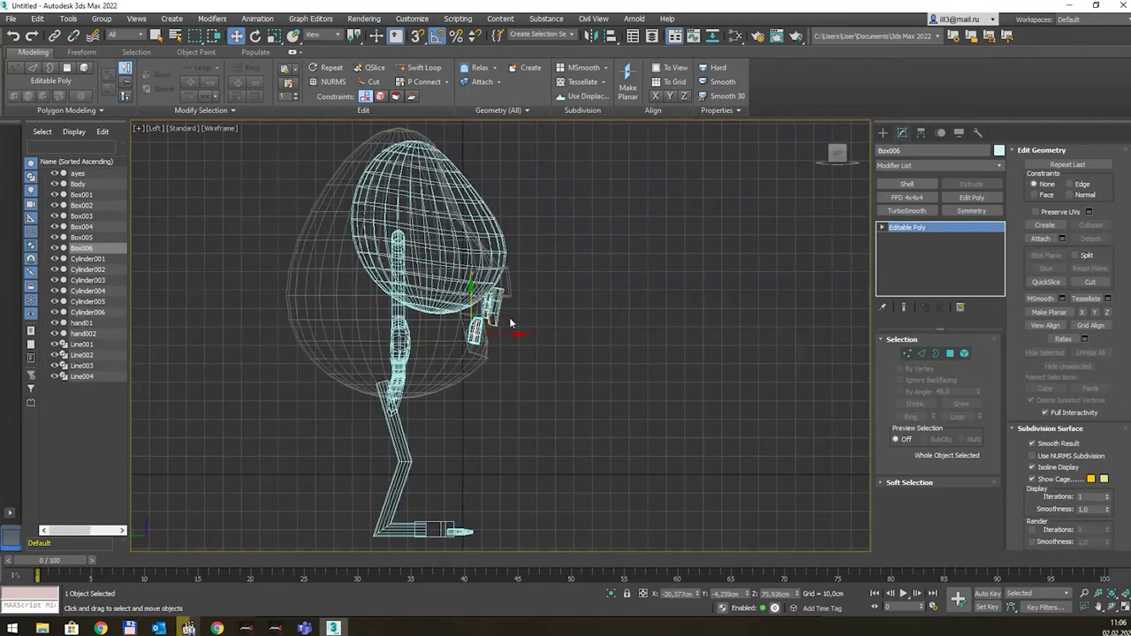
{"action": "scroll", "coordinate": [510, 324], "scroll_direction": "up", "scroll_amount": 3}
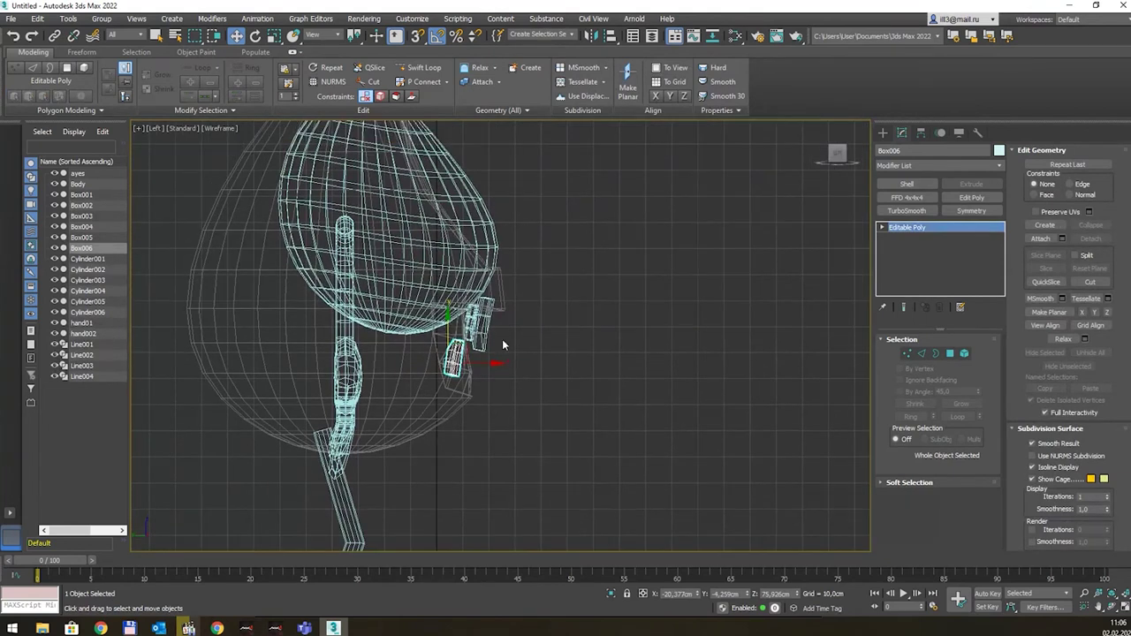
{"action": "key", "text": "p"}
Step: In Perspective, shift Box006 down and right so it rests on the lower lip's left
{"action": "mouse_move", "coordinate": [502, 339]}
{"action": "middle_mouse_down", "text": "alt"}
{"action": "mouse_move", "coordinate": [374, 355]}
{"action": "mouse_move", "coordinate": [380, 375]}
{"action": "middle_mouse_up", "text": "alt"}
{"action": "key", "text": "e"}
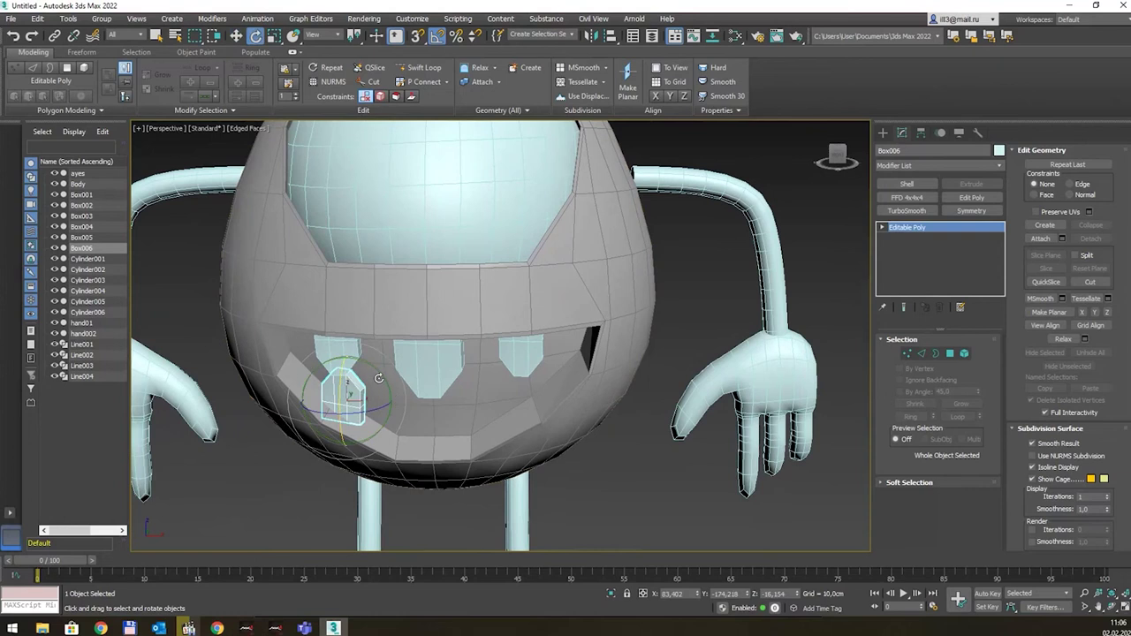
{"action": "key", "text": "w"}
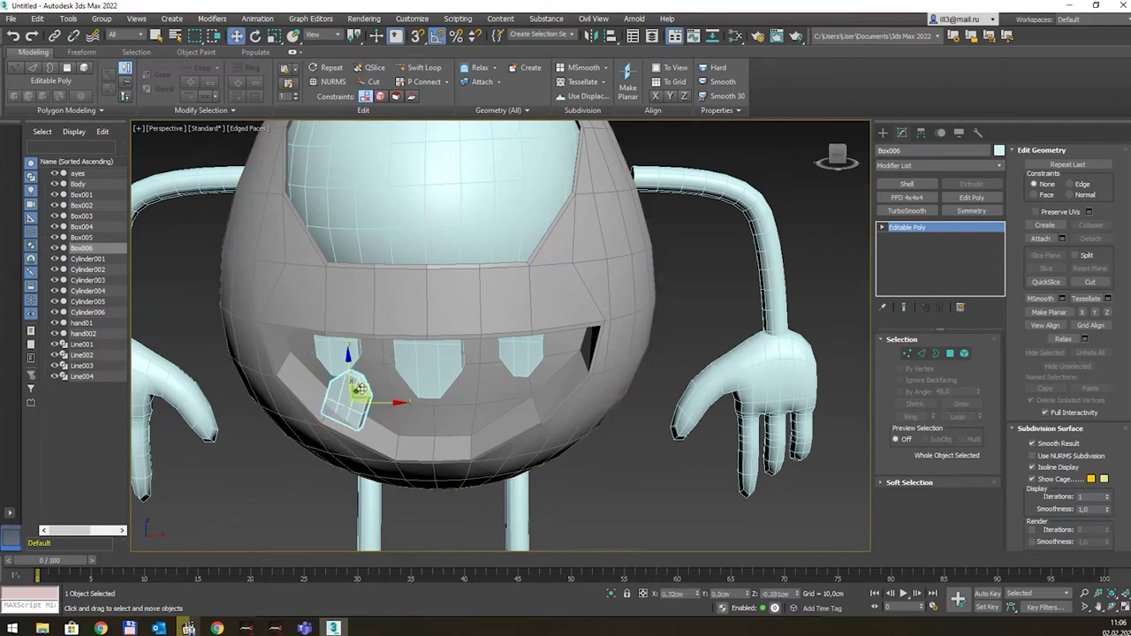
{"action": "left_click_drag", "start_coordinate": [362, 386], "coordinate": [372, 399]}
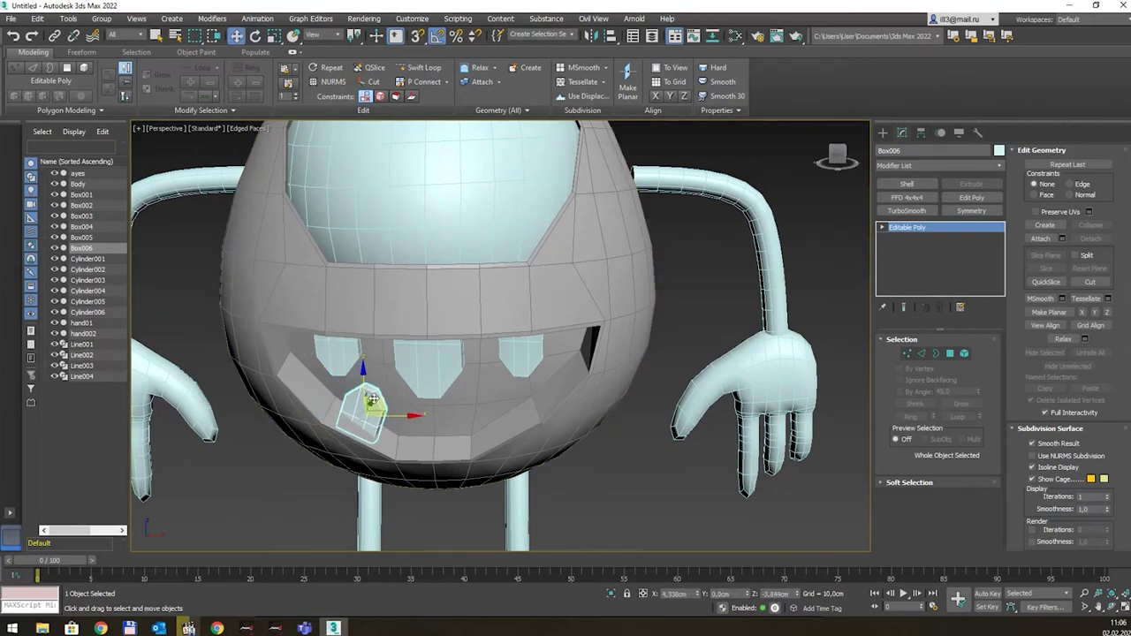
{"action": "middle_click_drag", "start_coordinate": [372, 399], "coordinate": [415, 408], "text": "alt"}
{"action": "key", "text": "e"}
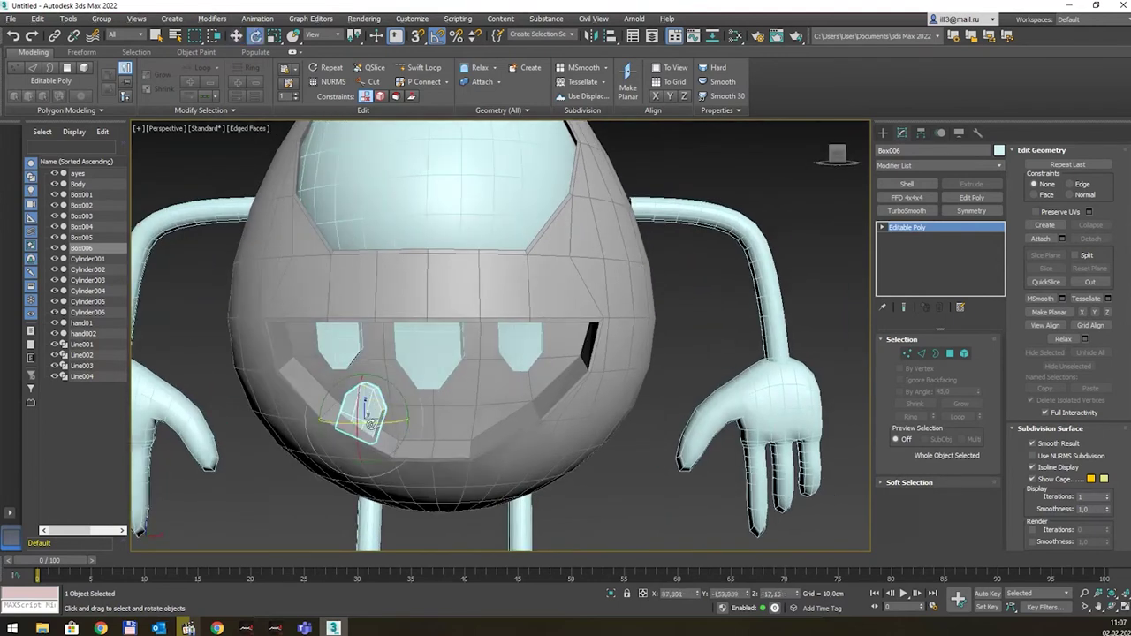
{"action": "key", "text": "w"}
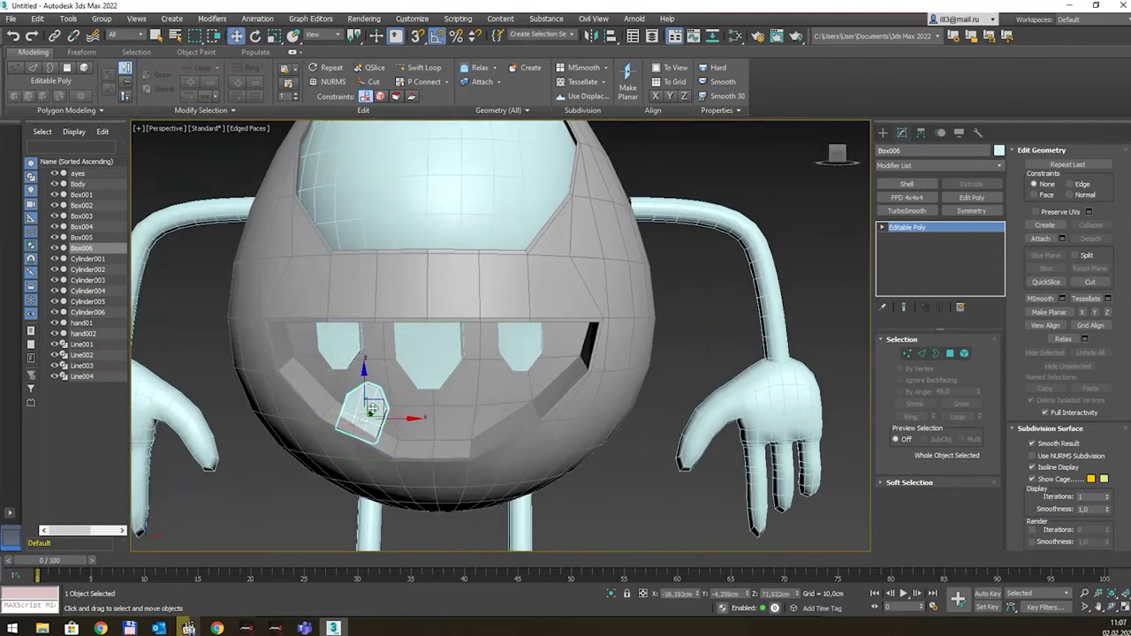
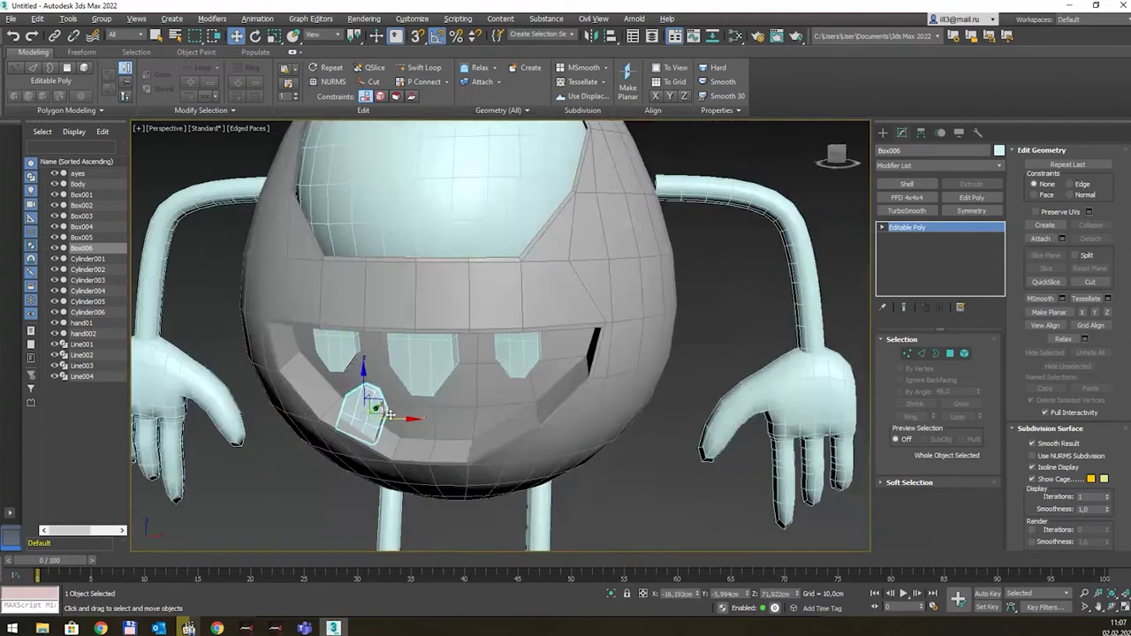
Step: Clone lower tooth Box006 as Box007 and mirror it on X beside the original
{"action": "left_click_drag", "start_coordinate": [400, 414], "coordinate": [531, 401], "text": "shift"}
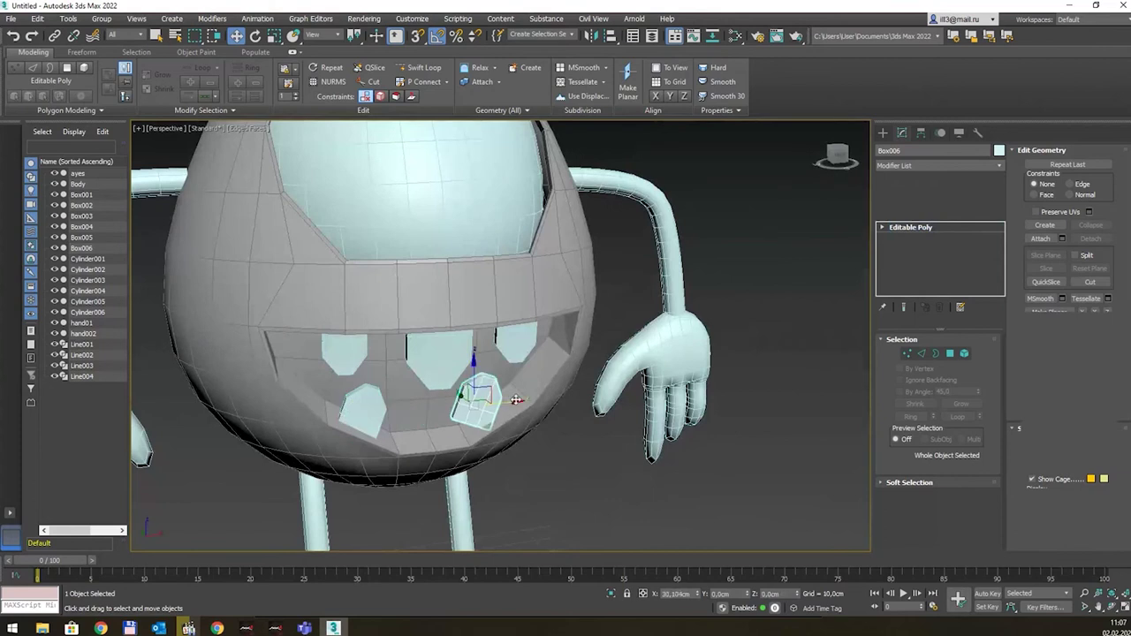
{"action": "left_click", "coordinate": [565, 365]}
{"action": "left_click", "coordinate": [625, 80]}
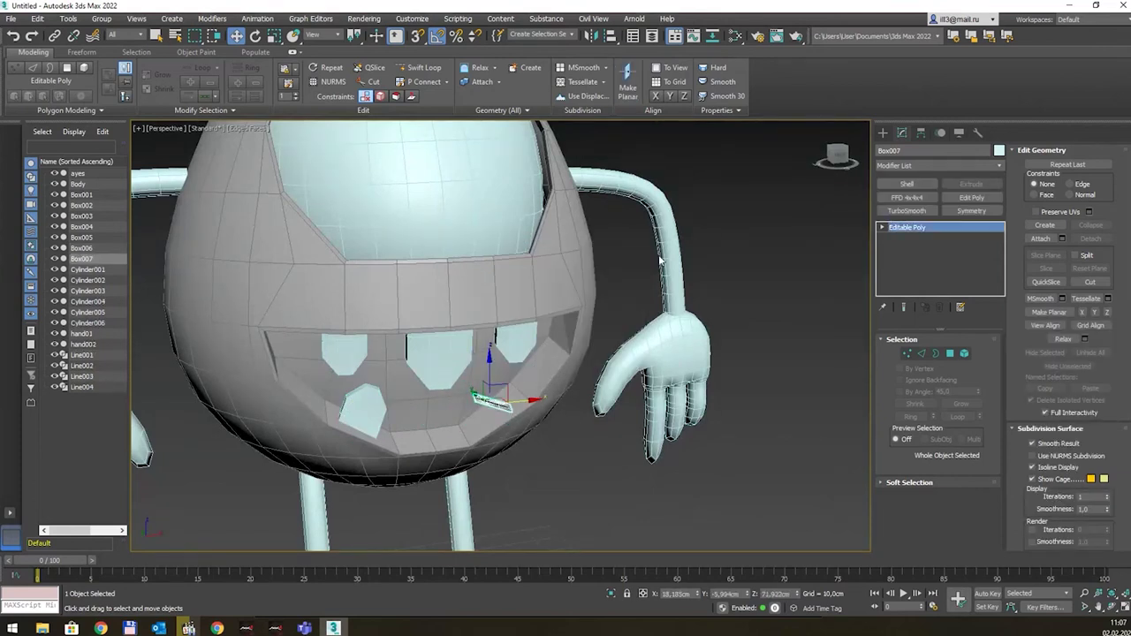
{"action": "key", "text": "ctrl+z"}
{"action": "left_click", "coordinate": [591, 36]}
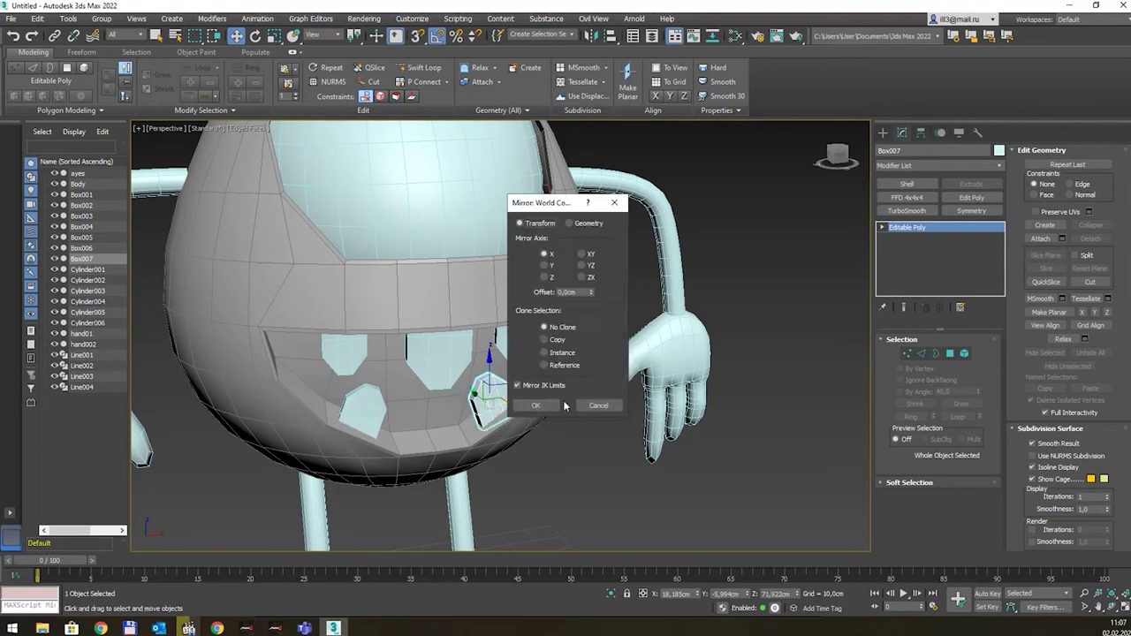
{"action": "left_click", "coordinate": [536, 405]}
{"action": "mouse_move", "coordinate": [535, 405]}
{"action": "middle_mouse_down", "text": "alt"}
{"action": "mouse_move", "coordinate": [517, 352]}
{"action": "mouse_move", "coordinate": [537, 357]}
{"action": "middle_mouse_up", "text": "alt"}
{"action": "left_click", "coordinate": [767, 310]}
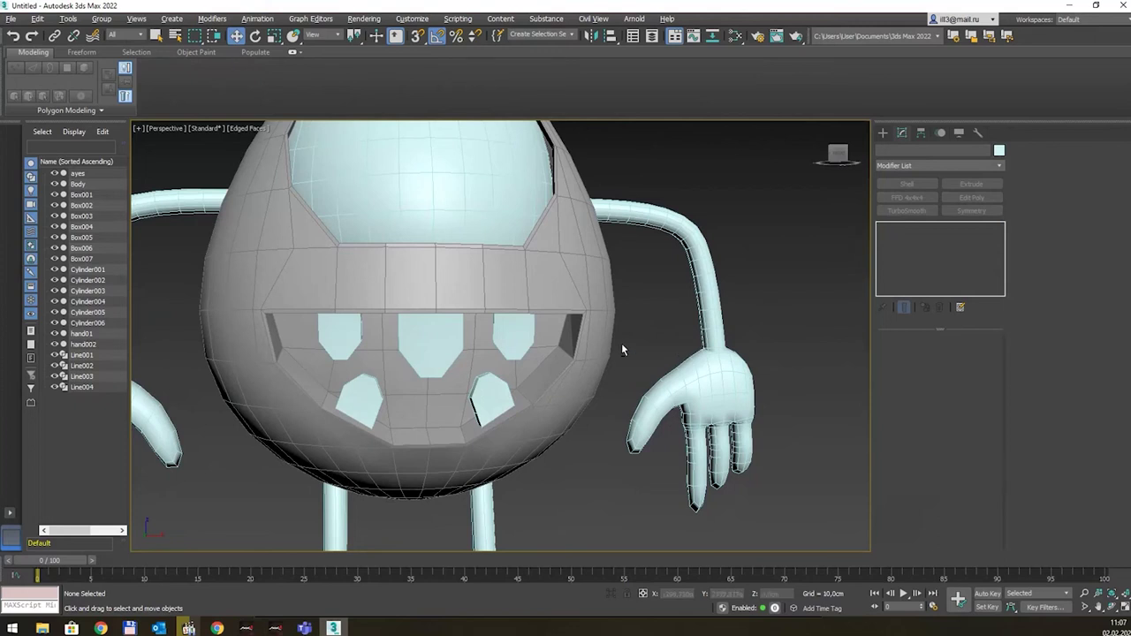
Step: Orbit to a slightly low front view of the egg and select the Body
{"action": "mouse_move", "coordinate": [621, 351]}
{"action": "middle_mouse_down", "text": "alt"}
{"action": "mouse_move", "coordinate": [661, 350]}
{"action": "mouse_move", "coordinate": [493, 354]}
{"action": "middle_mouse_up", "text": "alt"}
{"action": "middle_click_drag", "start_coordinate": [484, 288], "coordinate": [482, 357]}
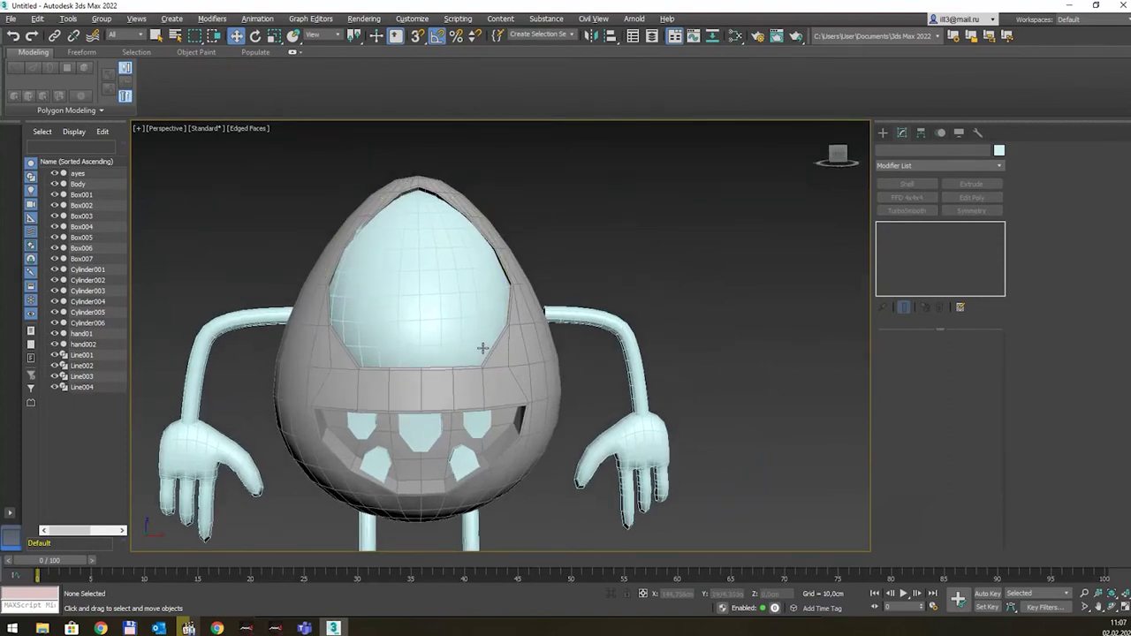
{"action": "mouse_move", "coordinate": [483, 347]}
{"action": "middle_mouse_down", "text": "alt"}
{"action": "mouse_move", "coordinate": [484, 330]}
{"action": "mouse_move", "coordinate": [488, 440]}
{"action": "middle_mouse_up", "text": "alt"}
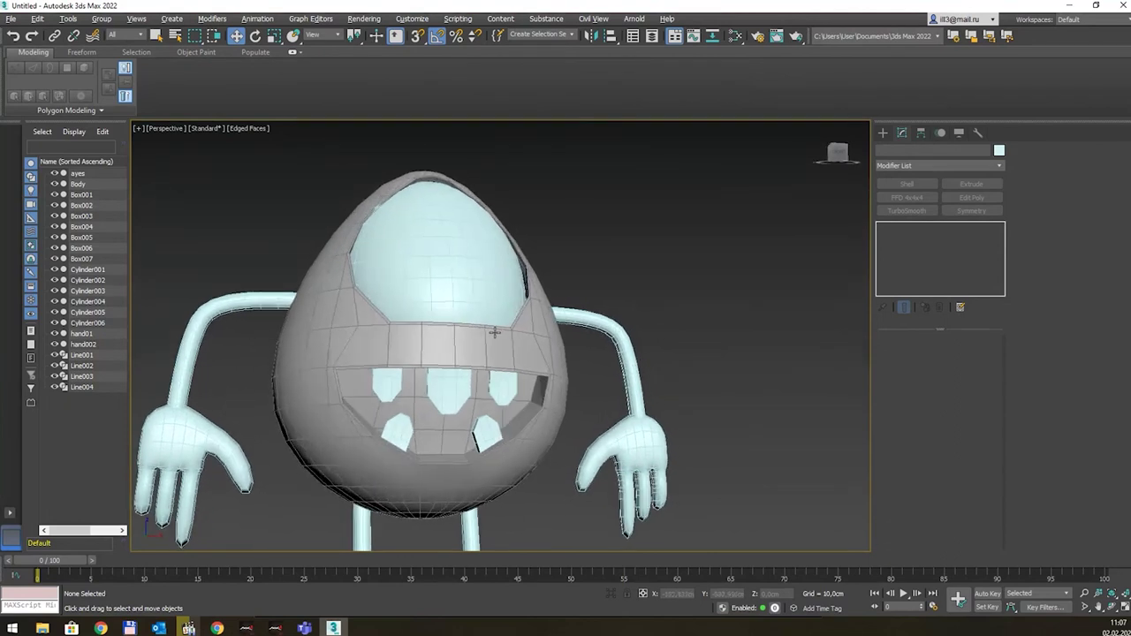
{"action": "left_click", "coordinate": [447, 432]}
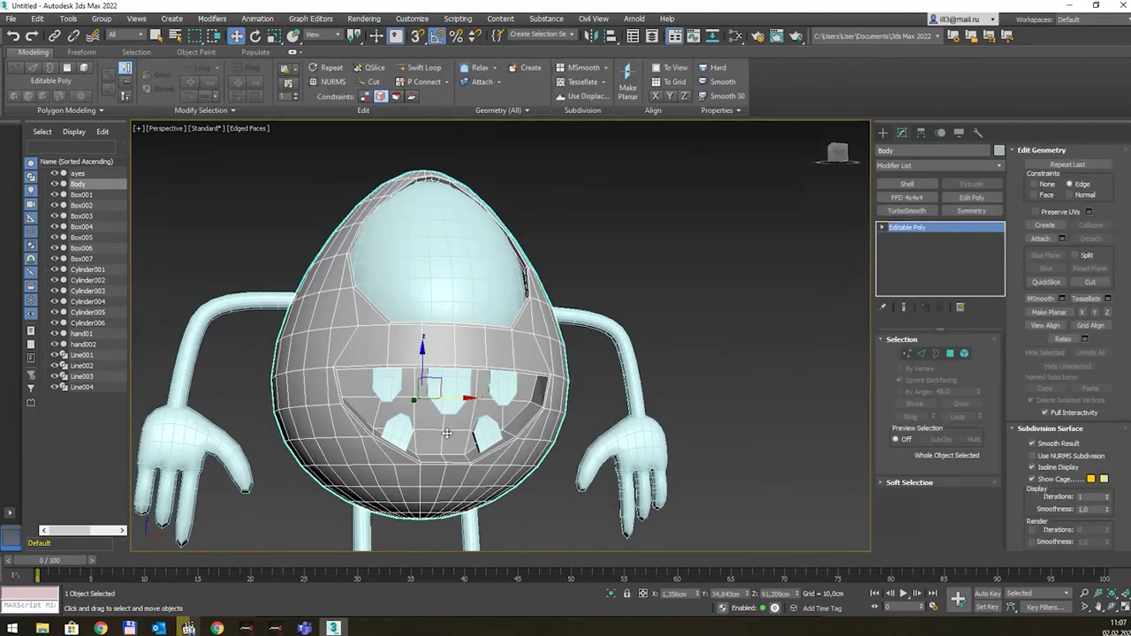
Step: In Polygon mode with By Angle on, select the 16 inner mouth polygons
{"action": "left_click", "coordinate": [947, 353]}
{"action": "left_click", "coordinate": [458, 423]}
{"action": "key", "text": "q"}
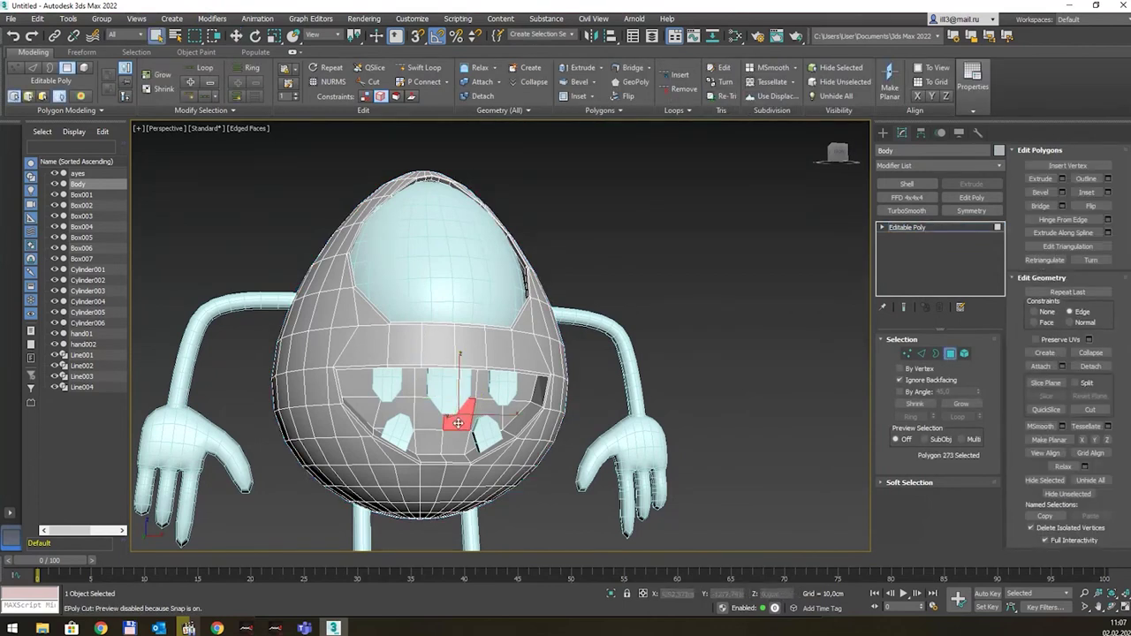
{"action": "left_click", "coordinate": [900, 391]}
{"action": "left_click", "coordinate": [442, 428]}
{"action": "middle_click_drag", "start_coordinate": [442, 428], "coordinate": [542, 449], "text": "alt"}
{"action": "key", "text": "alt+w"}
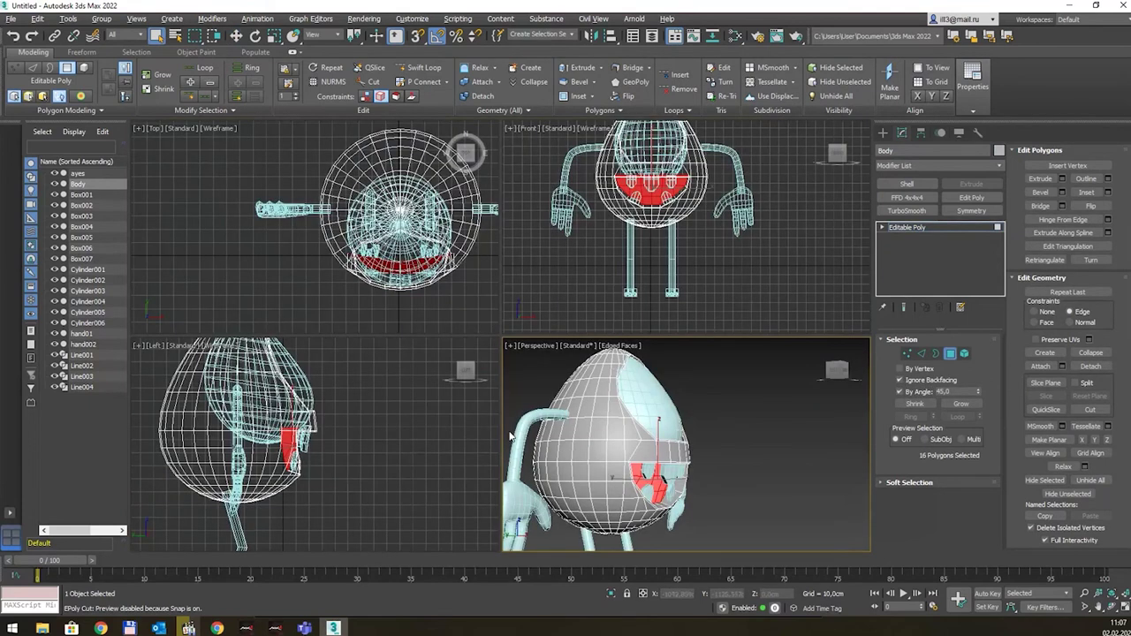
{"action": "key", "text": "alt+w"}
Step: Delete the selected mouth polygons, leaving an open hole behind the teeth
{"action": "key", "text": "w"}
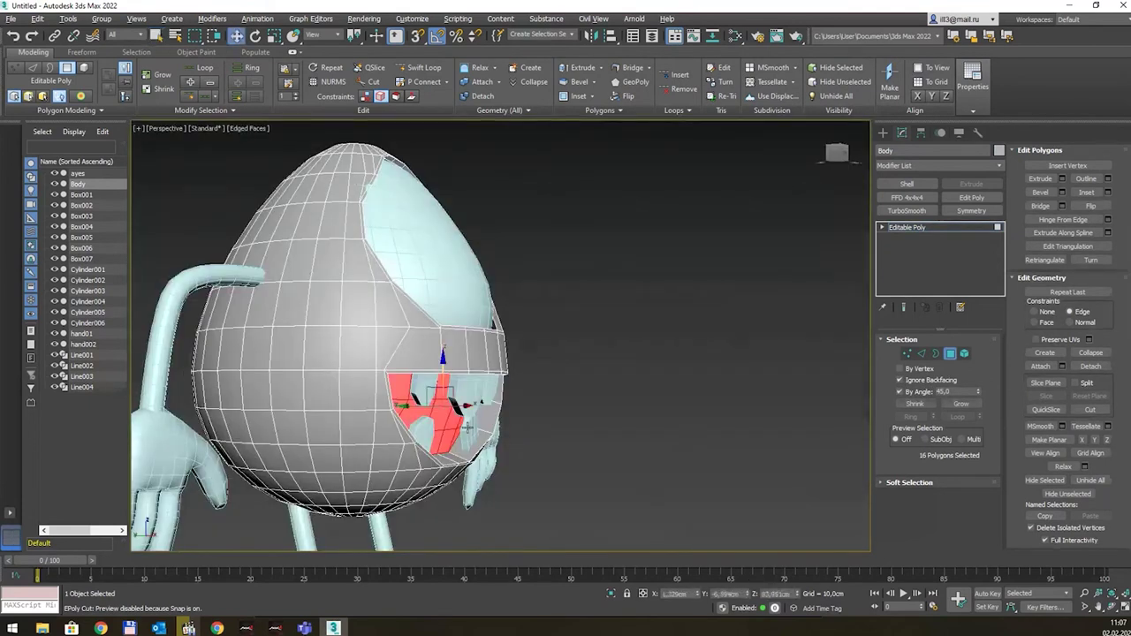
{"action": "left_click_drag", "start_coordinate": [420, 408], "coordinate": [402, 405]}
{"action": "key", "text": "ctrl+z"}
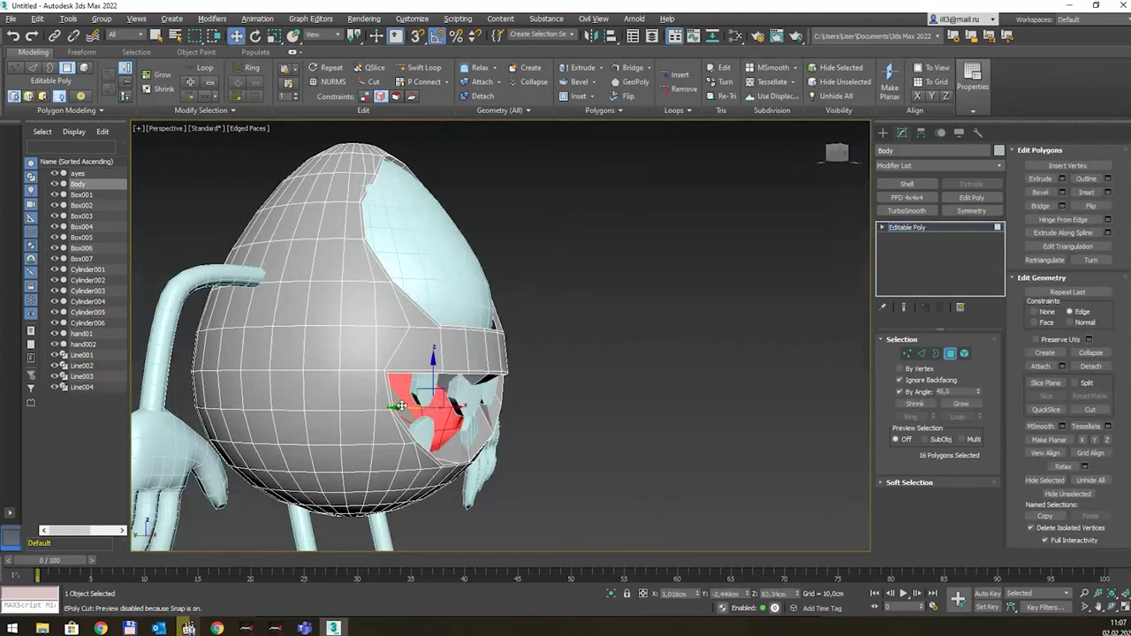
{"action": "key", "text": "ctrl+z"}
{"action": "mouse_move", "coordinate": [542, 397]}
{"action": "middle_mouse_down", "text": "alt"}
{"action": "mouse_move", "coordinate": [482, 382]}
{"action": "mouse_move", "coordinate": [526, 385]}
{"action": "middle_mouse_up", "text": "alt"}
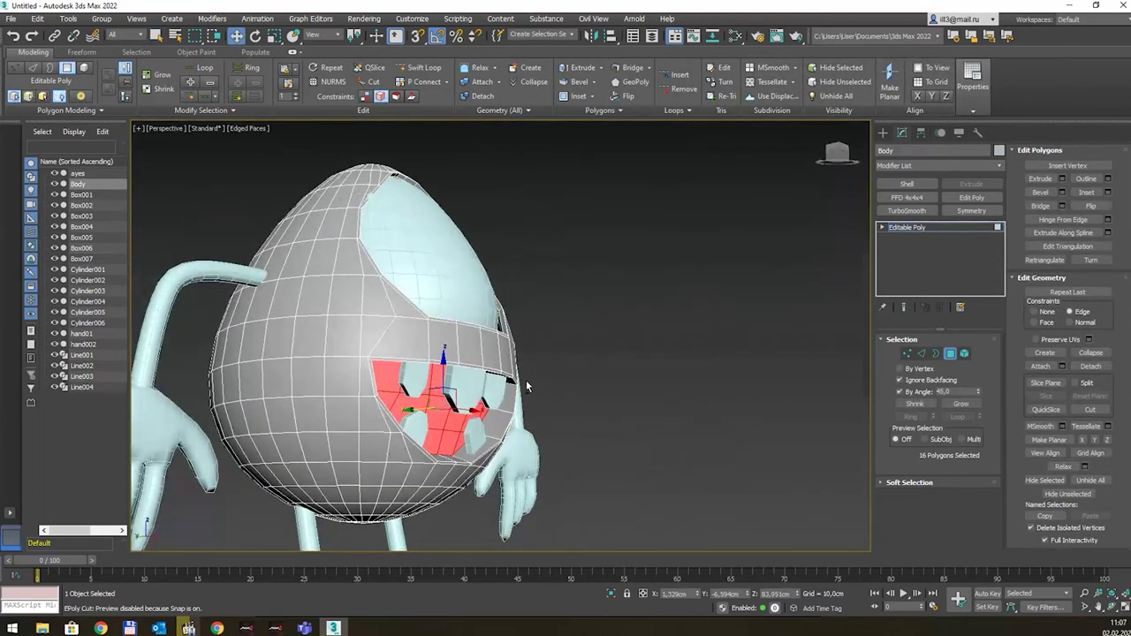
{"action": "middle_click_drag", "start_coordinate": [527, 384], "coordinate": [525, 378], "text": "alt"}
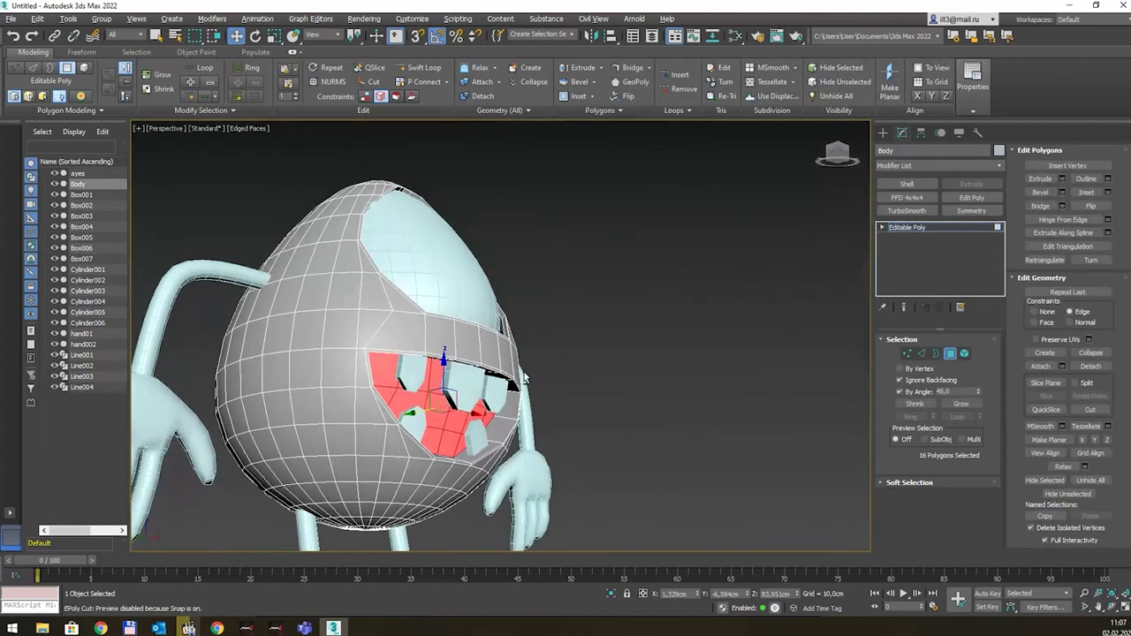
{"action": "middle_click_drag", "start_coordinate": [524, 378], "coordinate": [531, 378], "text": "alt"}
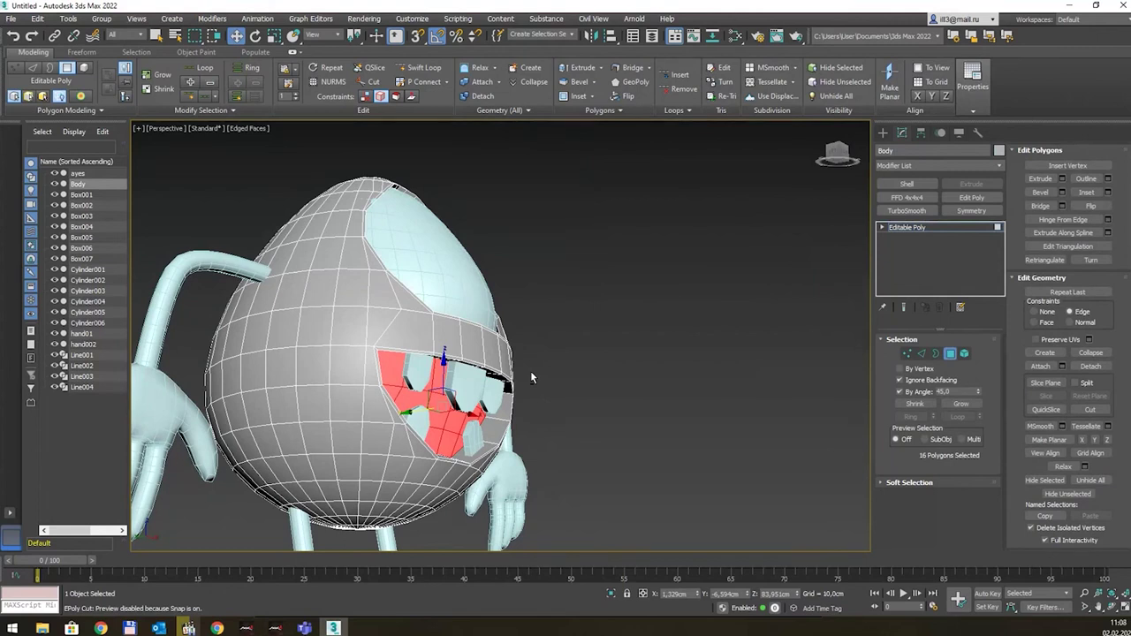
{"action": "key", "text": "Delete"}
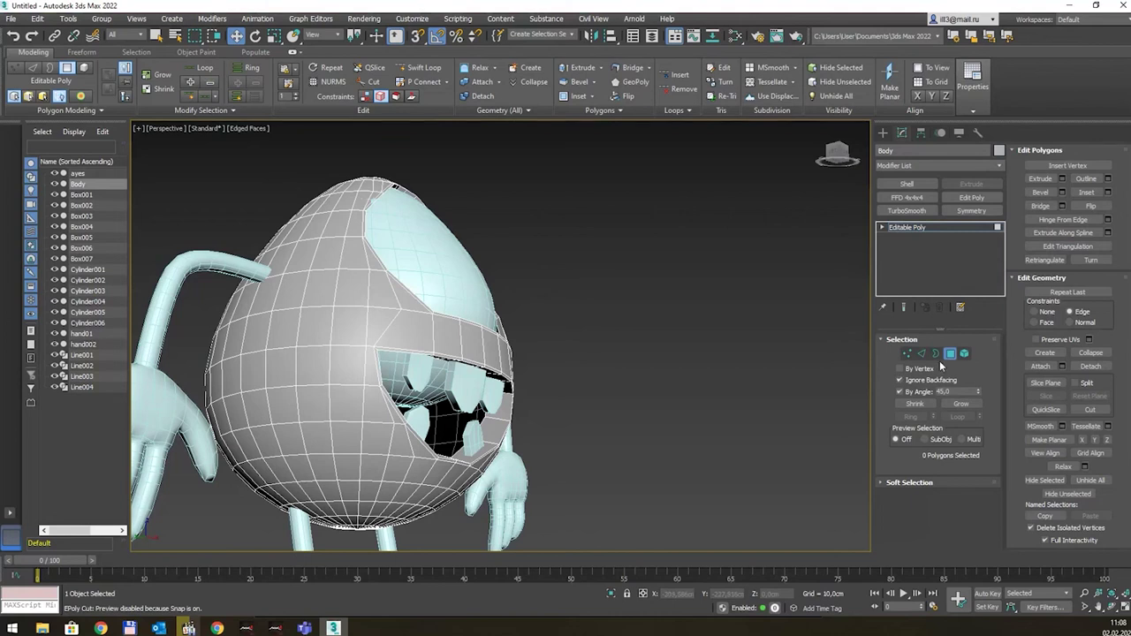
Step: In Border mode, select the mouth hole's border and shift it up and left
{"action": "left_click", "coordinate": [936, 354]}
{"action": "left_click", "coordinate": [508, 400]}
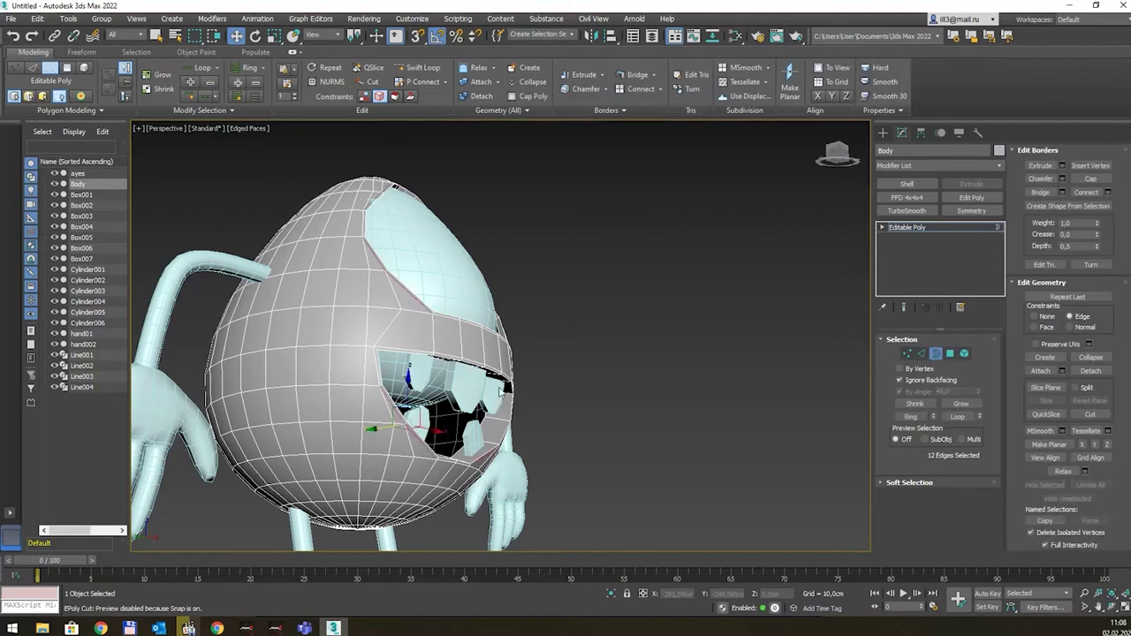
{"action": "left_click", "coordinate": [334, 417]}
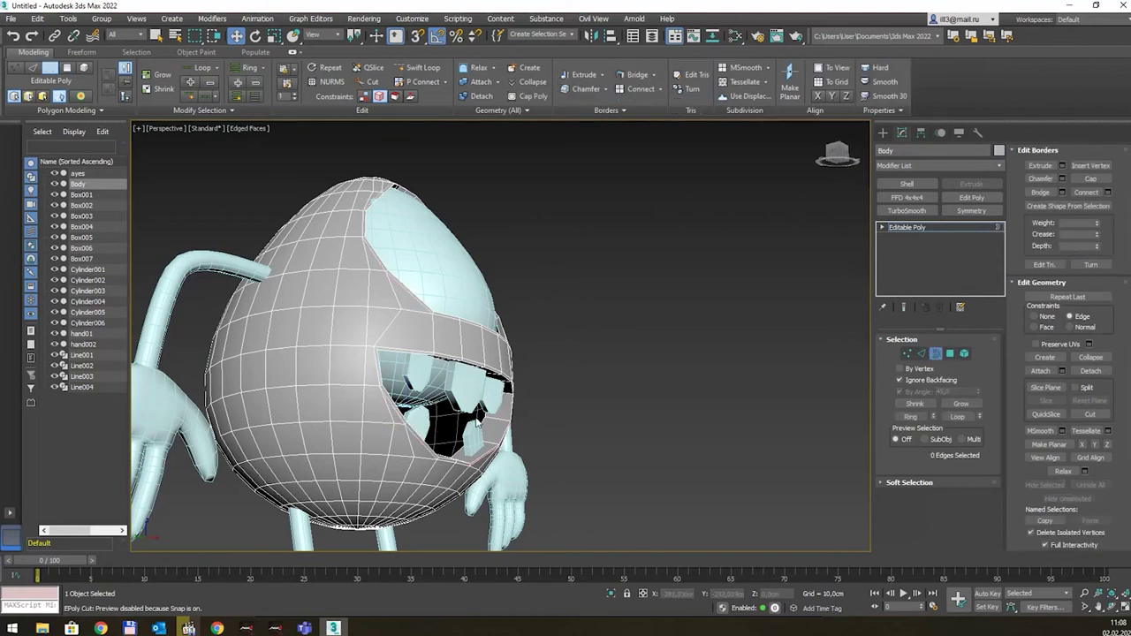
{"action": "left_click", "coordinate": [395, 377]}
{"action": "middle_click_drag", "start_coordinate": [395, 377], "coordinate": [428, 382], "text": "alt"}
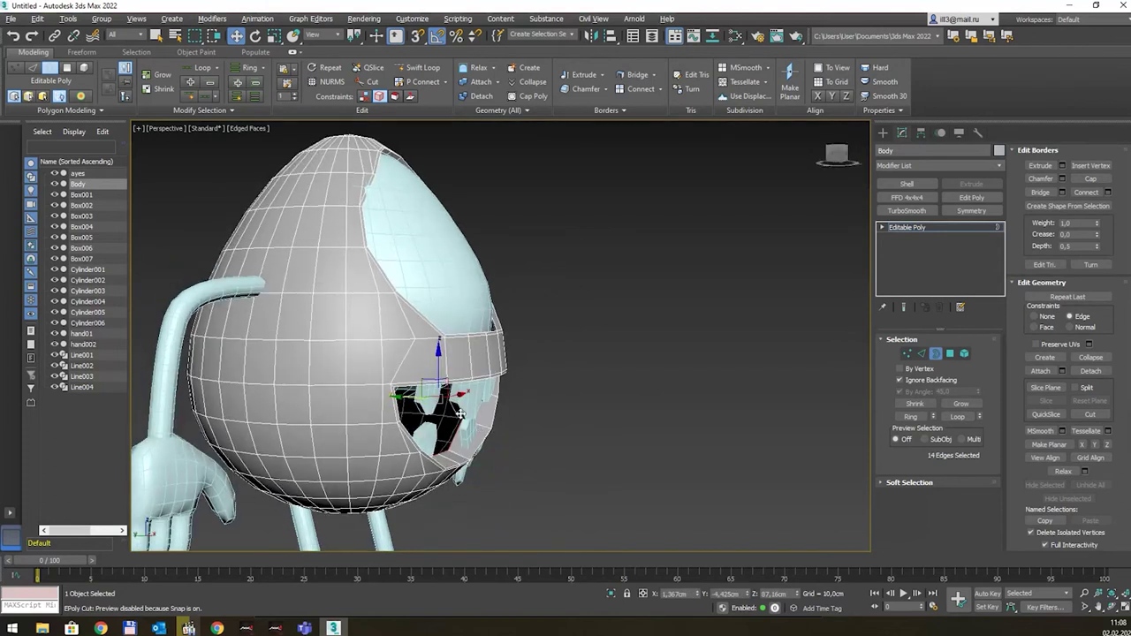
{"action": "left_click_drag", "start_coordinate": [428, 382], "coordinate": [355, 367]}
Step: Cap the mouth hole so a surface fills it behind the teeth
{"action": "mouse_move", "coordinate": [548, 411]}
{"action": "middle_mouse_down", "text": "alt"}
{"action": "mouse_move", "coordinate": [522, 383]}
{"action": "mouse_move", "coordinate": [547, 369]}
{"action": "middle_mouse_up", "text": "alt"}
{"action": "key", "text": "alt+q"}
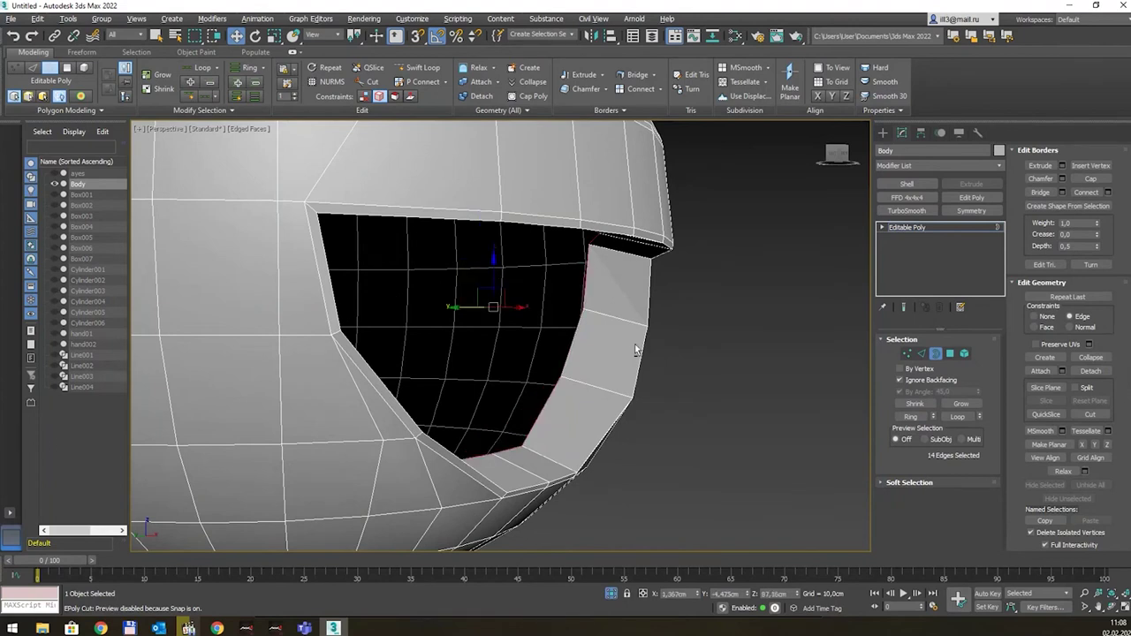
{"action": "mouse_move", "coordinate": [635, 350]}
{"action": "middle_mouse_down", "text": "alt"}
{"action": "mouse_move", "coordinate": [493, 336]}
{"action": "mouse_move", "coordinate": [504, 308]}
{"action": "mouse_move", "coordinate": [510, 346]}
{"action": "mouse_move", "coordinate": [530, 316]}
{"action": "mouse_move", "coordinate": [578, 301]}
{"action": "mouse_move", "coordinate": [642, 314]}
{"action": "middle_mouse_up", "text": "alt"}
{"action": "key", "text": "alt+q"}
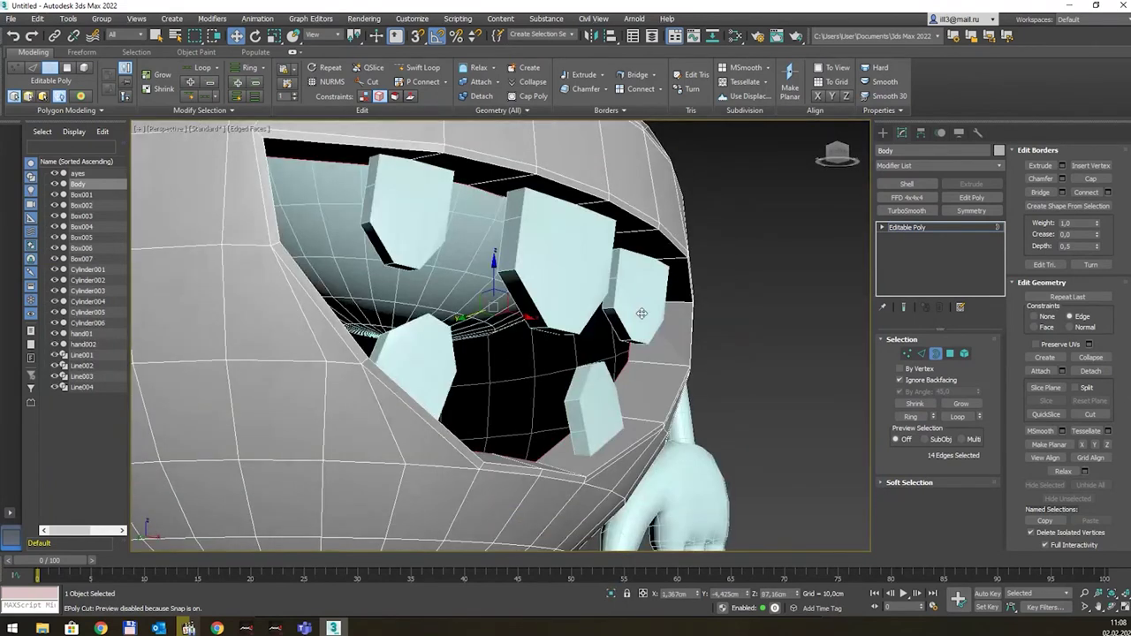
{"action": "key", "text": "ctrl+z"}
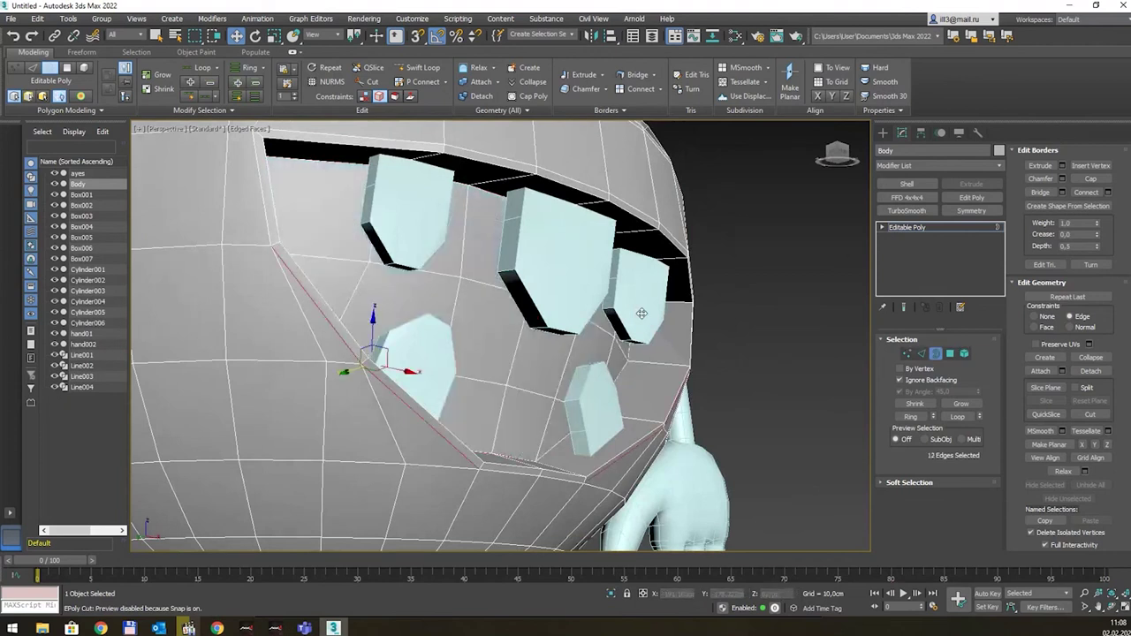
{"action": "middle_click_drag", "start_coordinate": [642, 314], "coordinate": [642, 333], "text": "alt"}
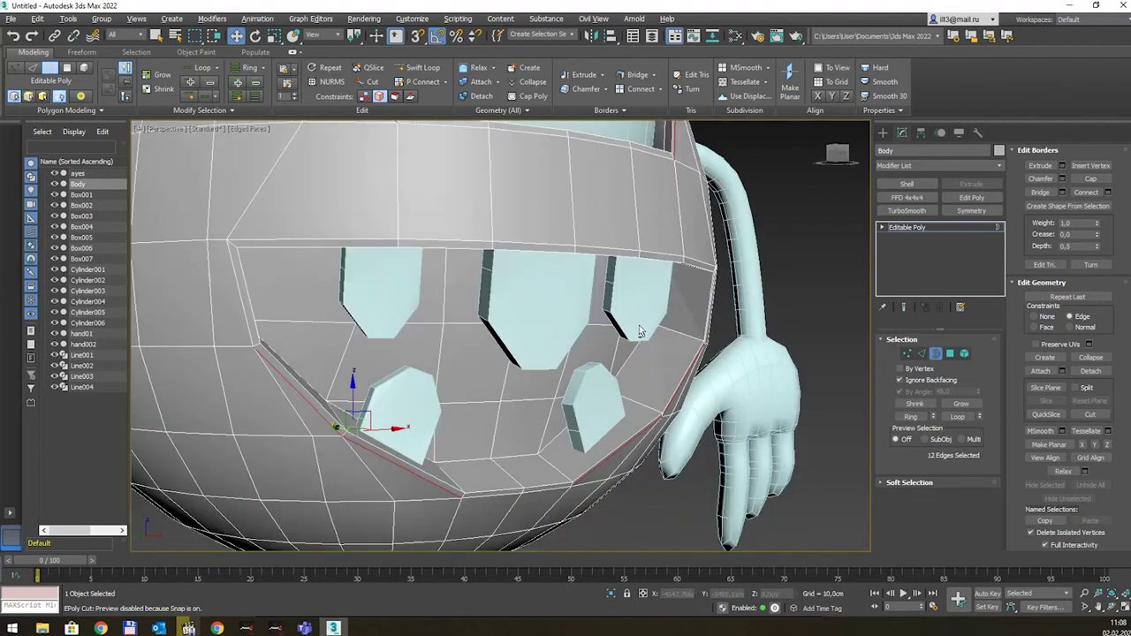
Step: Extrude the mouth cap polygons inward by about -14 cm to form a cavity
{"action": "left_click", "coordinate": [951, 355]}
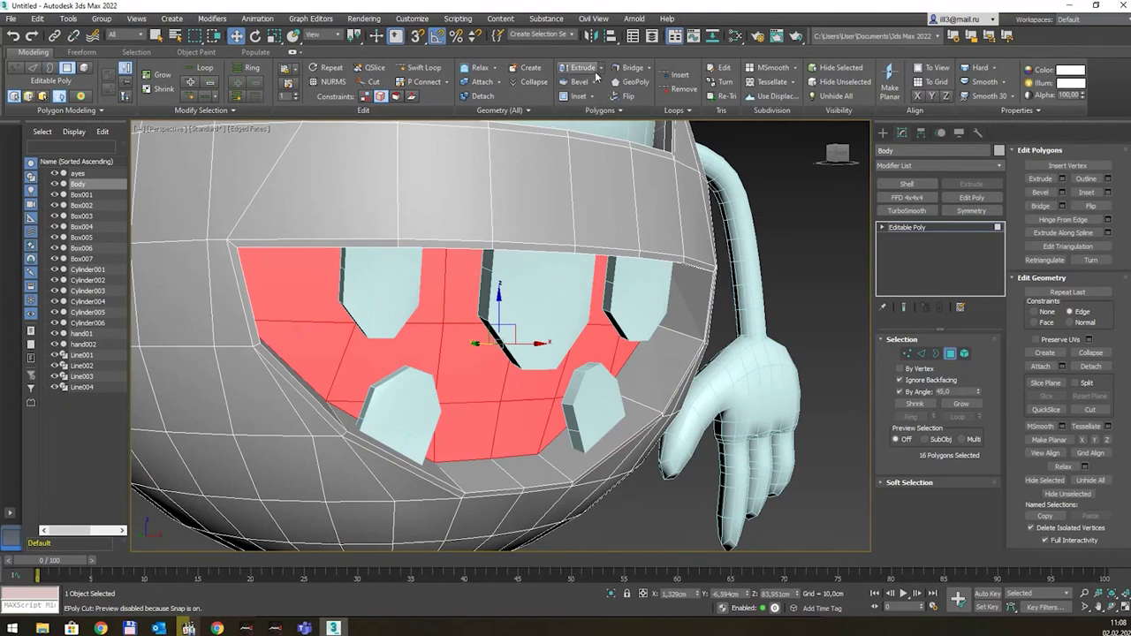
{"action": "left_click", "coordinate": [596, 74]}
{"action": "left_click", "coordinate": [601, 69]}
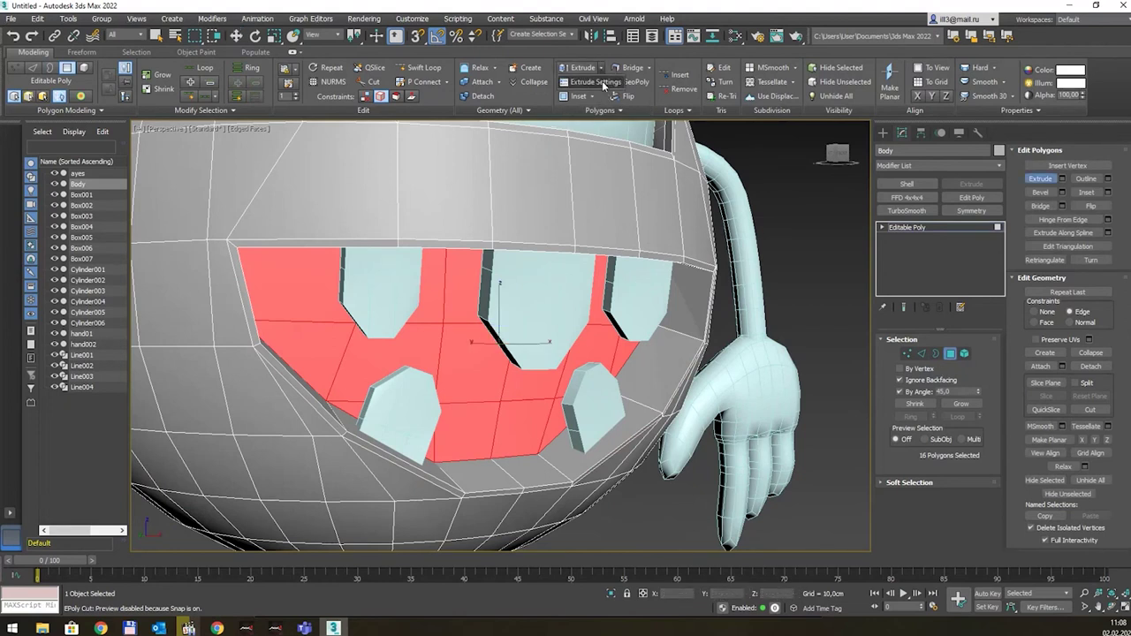
{"action": "left_click", "coordinate": [601, 80]}
{"action": "middle_click_drag", "start_coordinate": [586, 155], "coordinate": [510, 363], "text": "alt"}
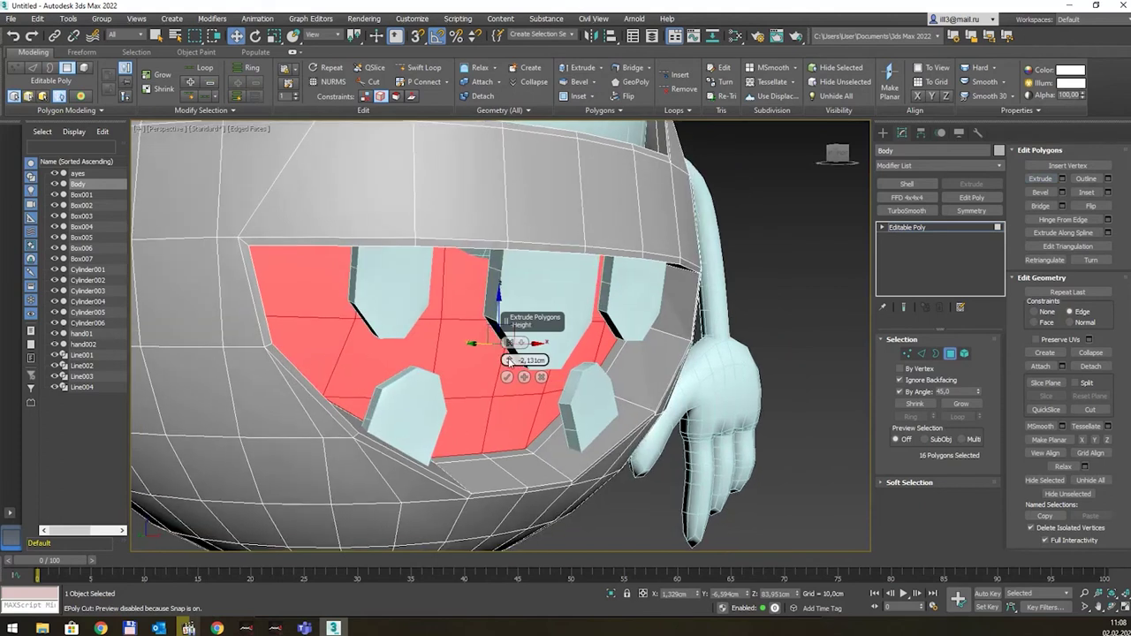
{"action": "left_click_drag", "start_coordinate": [509, 363], "coordinate": [517, 423]}
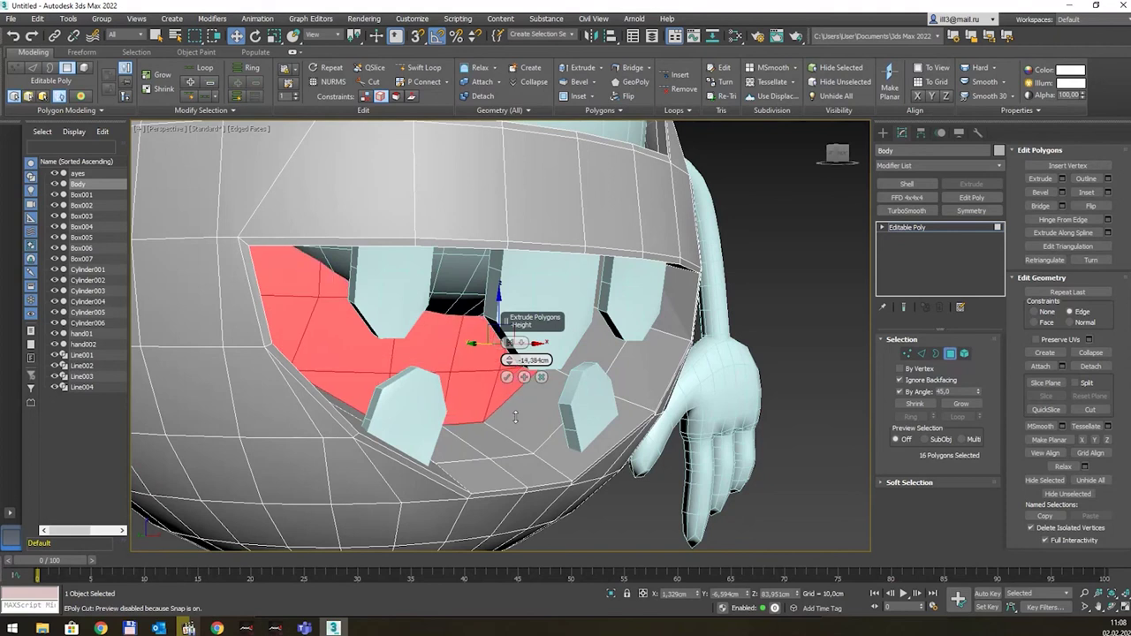
{"action": "left_click", "coordinate": [507, 376]}
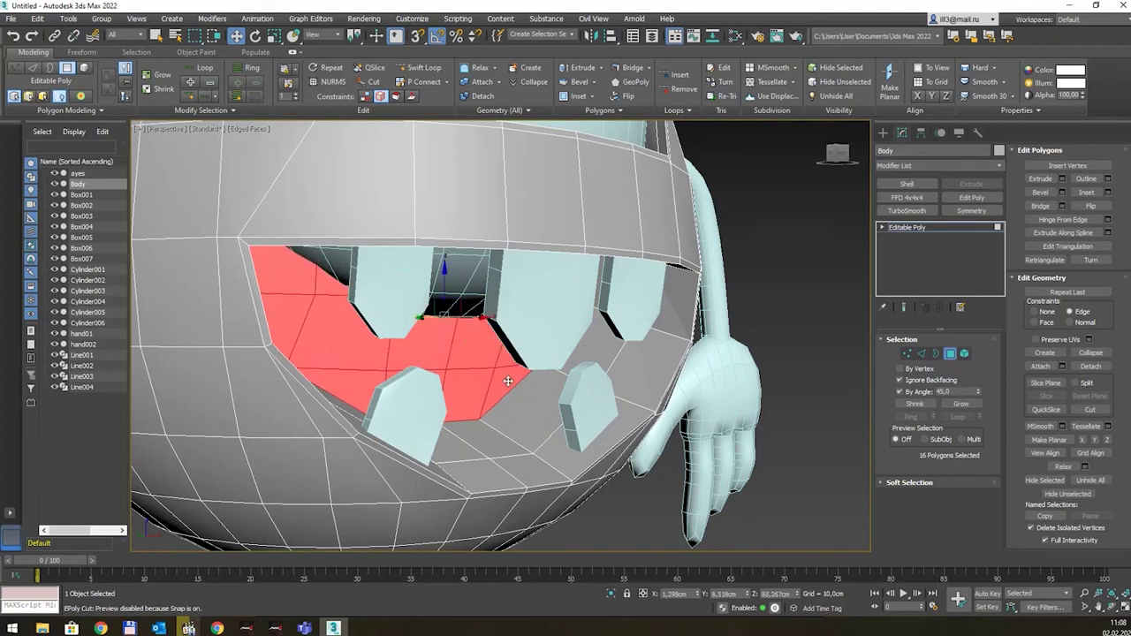
{"action": "mouse_move", "coordinate": [530, 287]}
{"action": "middle_mouse_down", "text": "alt"}
{"action": "mouse_move", "coordinate": [495, 242]}
{"action": "mouse_move", "coordinate": [543, 299]}
{"action": "mouse_move", "coordinate": [531, 178]}
{"action": "middle_mouse_up", "text": "alt"}
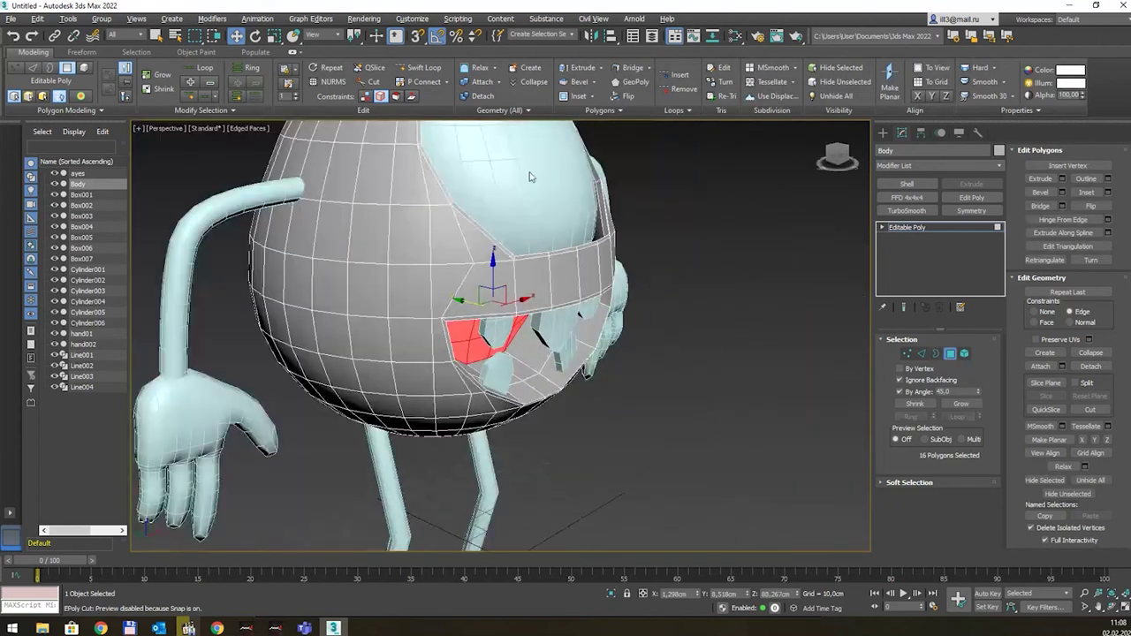
Step: Clear the face selection, select the eyes sphere and add an FFD 4x4x4 modifier
{"action": "key", "text": "ctrl+d"}
{"action": "left_click", "coordinate": [950, 354]}
{"action": "left_click", "coordinate": [551, 215]}
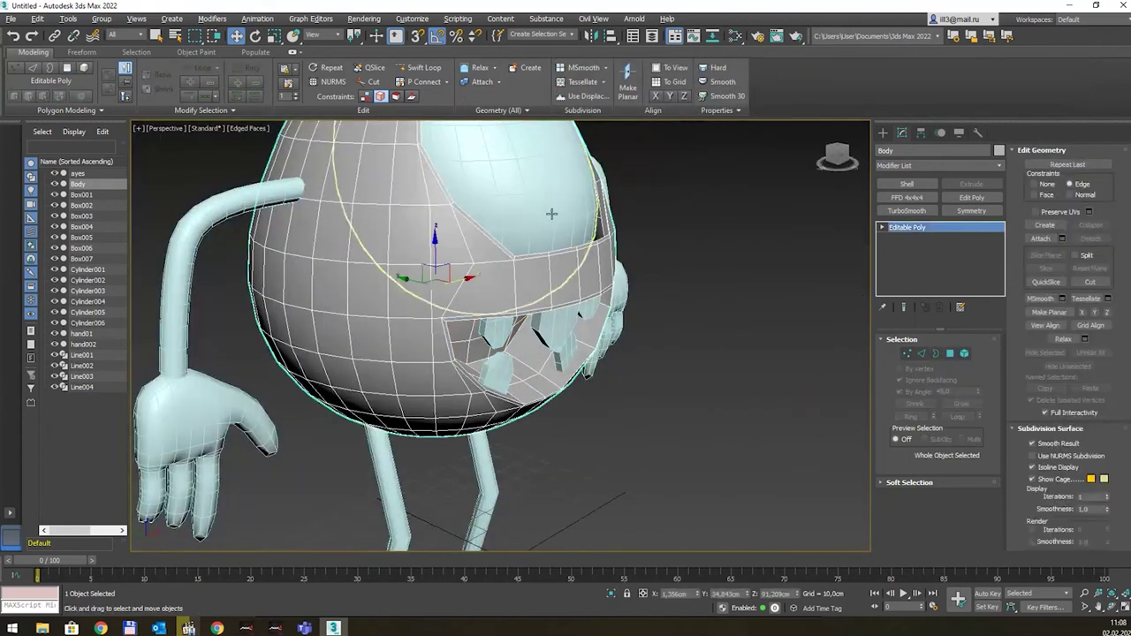
{"action": "left_click", "coordinate": [907, 197]}
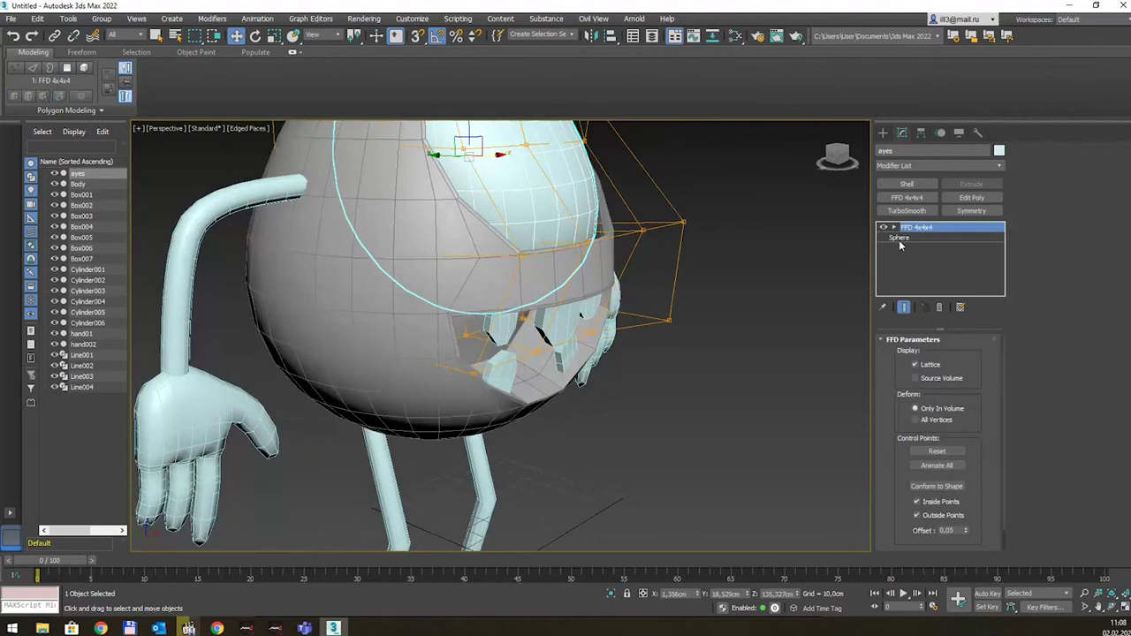
Step: Raise the FFD lattice's lower control points to reshape the eye
{"action": "key", "text": "1"}
{"action": "middle_click_drag", "start_coordinate": [693, 253], "coordinate": [646, 325], "text": "alt"}
{"action": "mouse_move", "coordinate": [669, 442]}
{"action": "middle_mouse_down", "text": "alt"}
{"action": "mouse_move", "coordinate": [570, 455]}
{"action": "mouse_move", "coordinate": [672, 492]}
{"action": "middle_mouse_up", "text": "alt"}
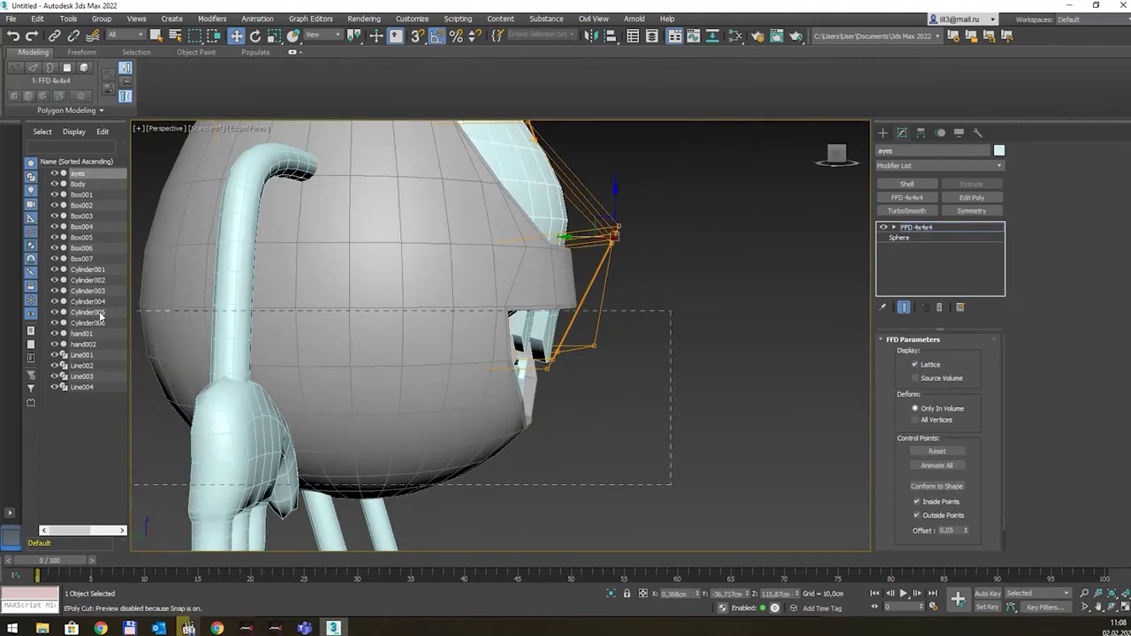
{"action": "left_click_drag", "start_coordinate": [148, 339], "coordinate": [150, 336]}
{"action": "scroll", "coordinate": [462, 354], "scroll_direction": "up", "scroll_amount": 3}
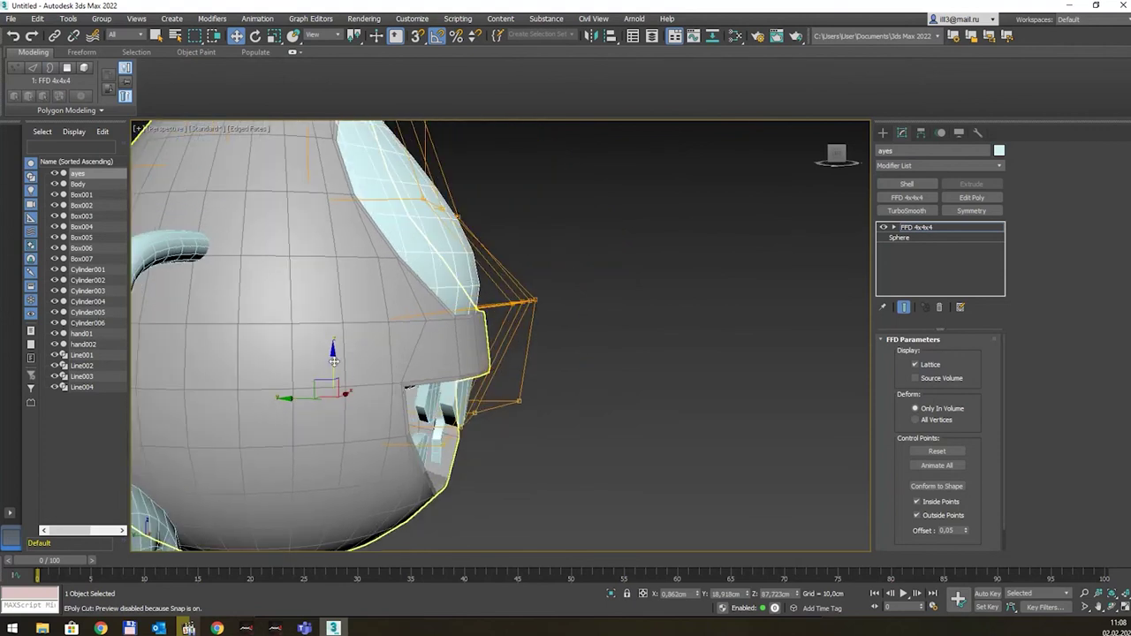
{"action": "left_click_drag", "start_coordinate": [333, 361], "coordinate": [333, 310]}
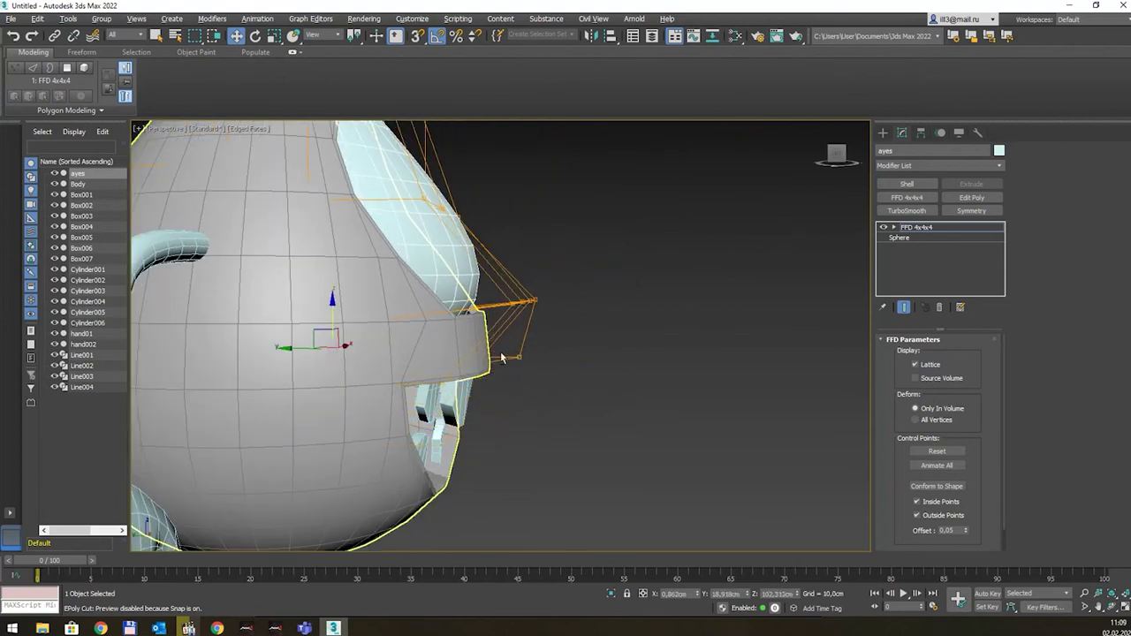
Step: Move another group of lattice points right and down, then return to FFD 4x4x4 level
{"action": "middle_click_drag", "start_coordinate": [333, 310], "coordinate": [377, 300], "text": "alt"}
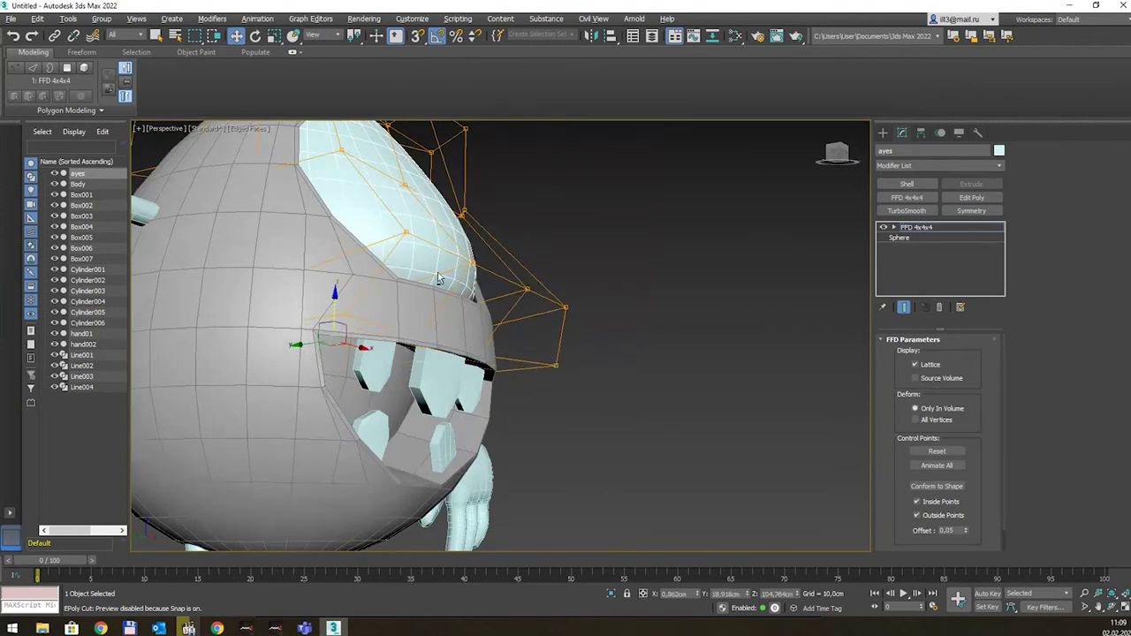
{"action": "mouse_move", "coordinate": [331, 345]}
{"action": "middle_mouse_down", "text": "alt"}
{"action": "mouse_move", "coordinate": [538, 317]}
{"action": "mouse_move", "coordinate": [560, 278]}
{"action": "middle_mouse_up", "text": "alt"}
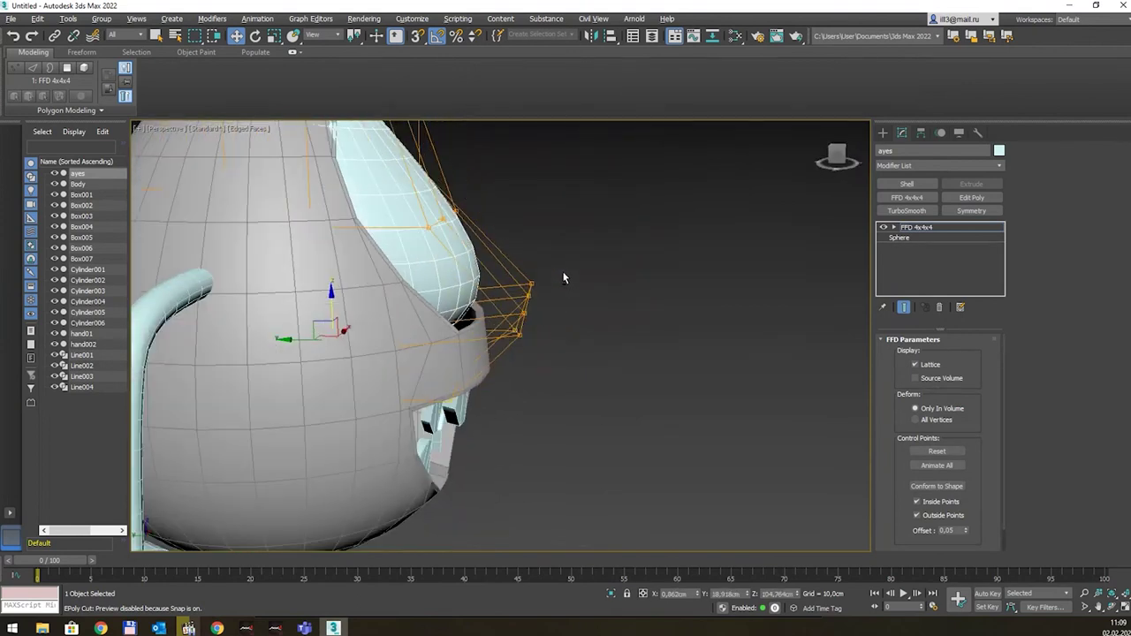
{"action": "mouse_move", "coordinate": [536, 189]}
{"action": "left_mouse_down"}
{"action": "mouse_move", "coordinate": [399, 249]}
{"action": "mouse_move", "coordinate": [433, 265]}
{"action": "mouse_move", "coordinate": [419, 229]}
{"action": "mouse_move", "coordinate": [433, 244]}
{"action": "left_mouse_up"}
{"action": "left_click_drag", "start_coordinate": [501, 345], "coordinate": [520, 320]}
{"action": "mouse_move", "coordinate": [520, 320]}
{"action": "middle_mouse_down", "text": "alt"}
{"action": "mouse_move", "coordinate": [473, 289]}
{"action": "mouse_move", "coordinate": [566, 250]}
{"action": "mouse_move", "coordinate": [580, 295]}
{"action": "middle_mouse_up", "text": "alt"}
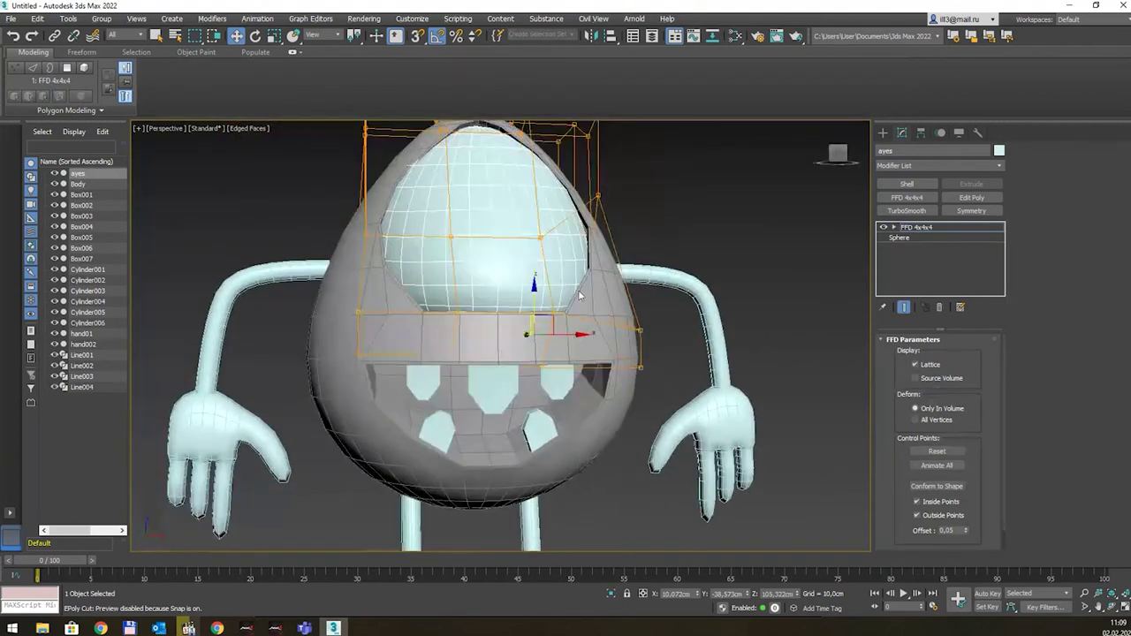
{"action": "left_click", "coordinate": [913, 264]}
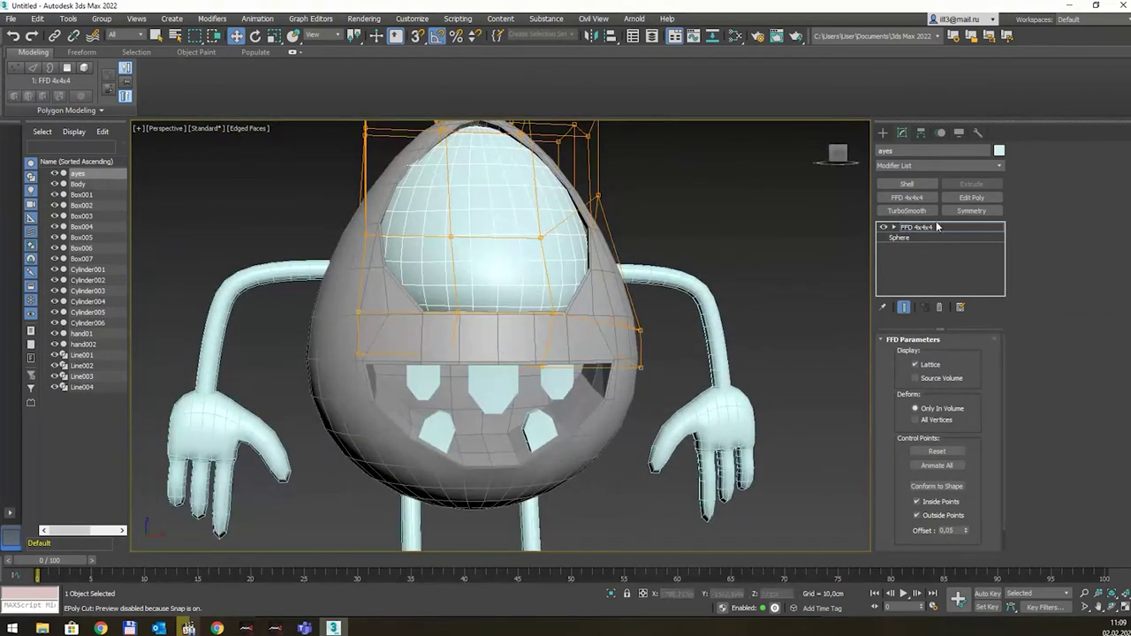
{"action": "left_click", "coordinate": [920, 228]}
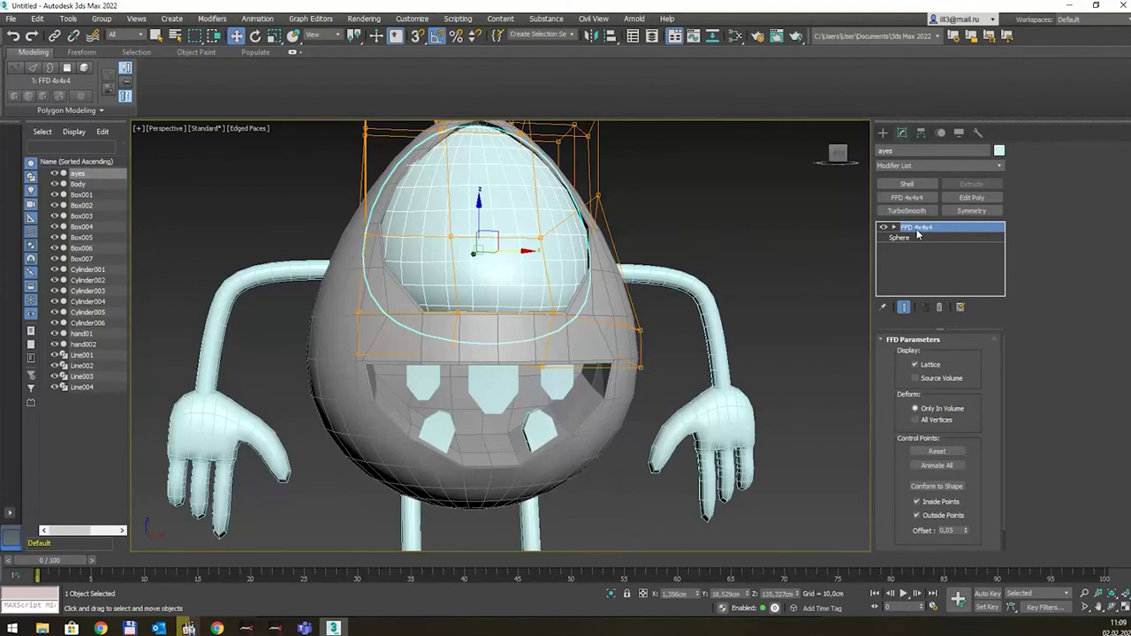
Step: Draw a flat box, Box008, inside the open mouth
{"action": "left_click", "coordinate": [882, 133]}
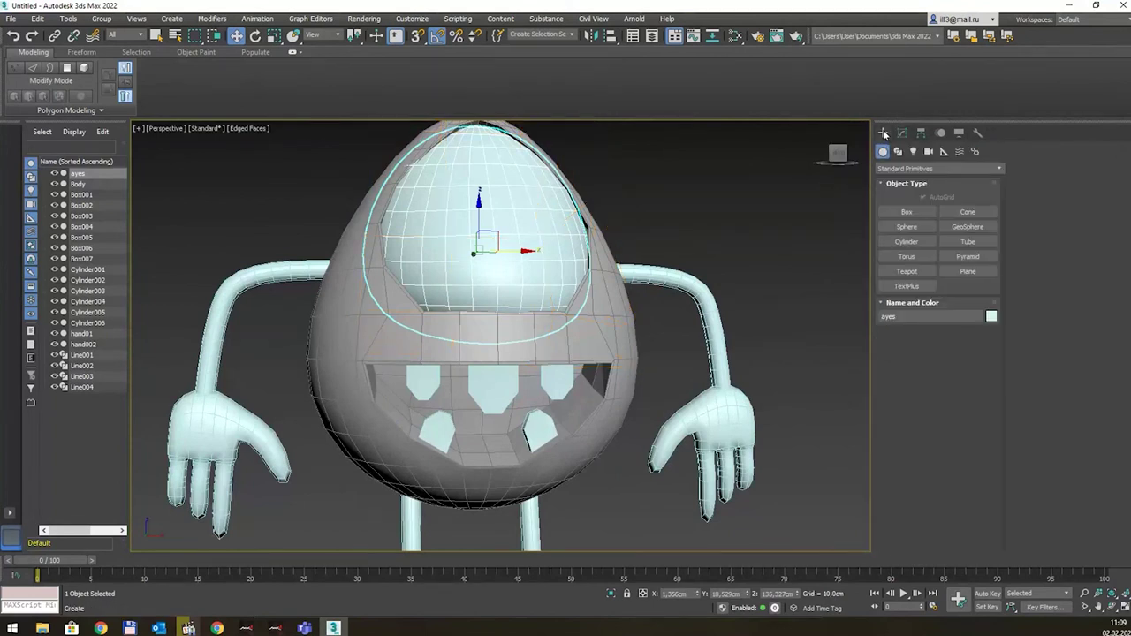
{"action": "left_click", "coordinate": [907, 212]}
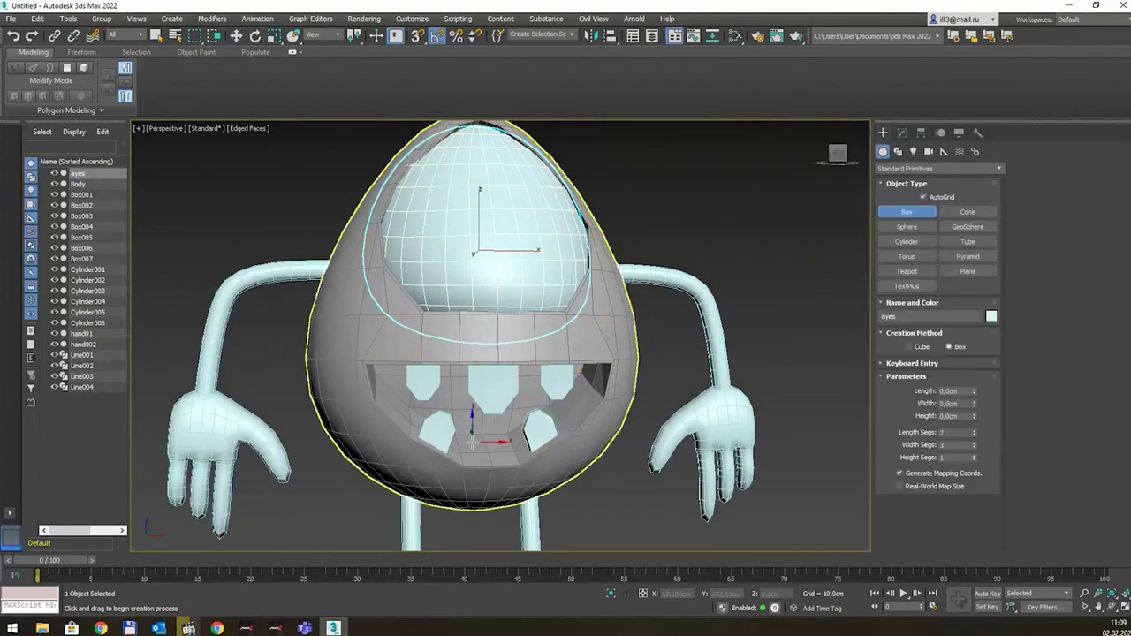
{"action": "left_click_drag", "start_coordinate": [467, 438], "coordinate": [508, 462]}
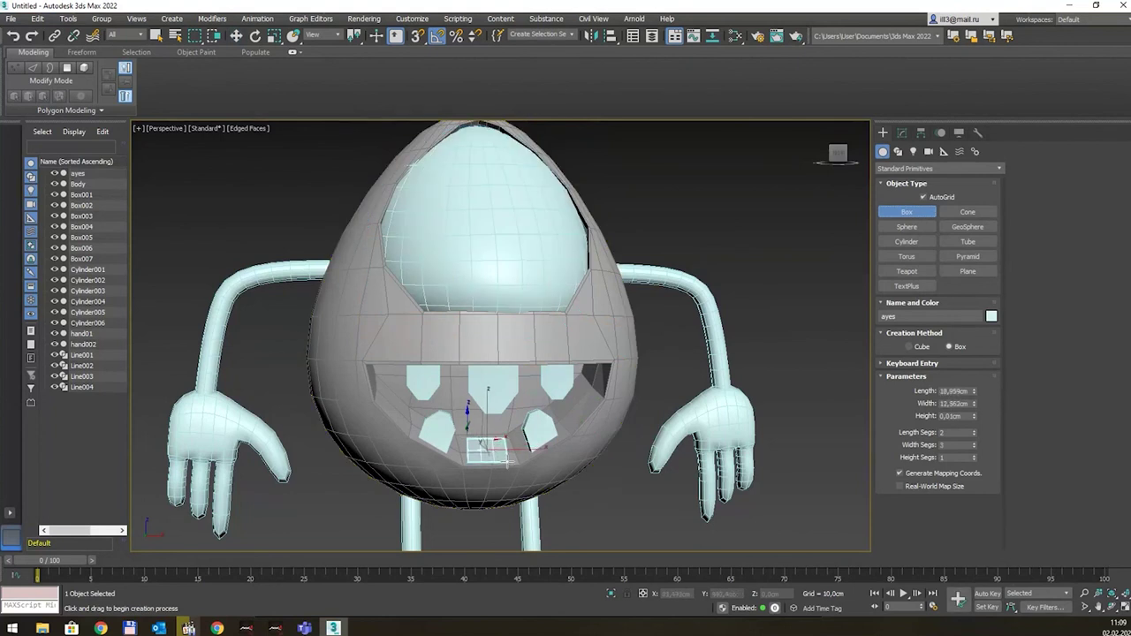
{"action": "left_click", "coordinate": [544, 424]}
{"action": "middle_click_drag", "start_coordinate": [544, 425], "coordinate": [597, 422], "text": "alt"}
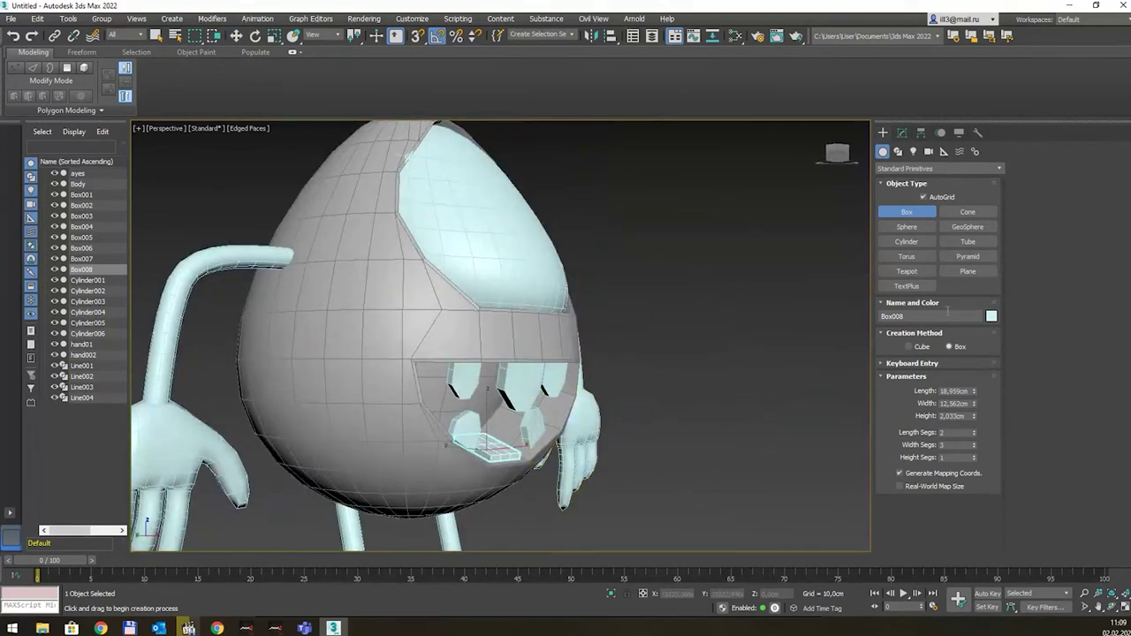
Step: Set Box008's object colour to orange for the tongue
{"action": "left_click", "coordinate": [992, 316]}
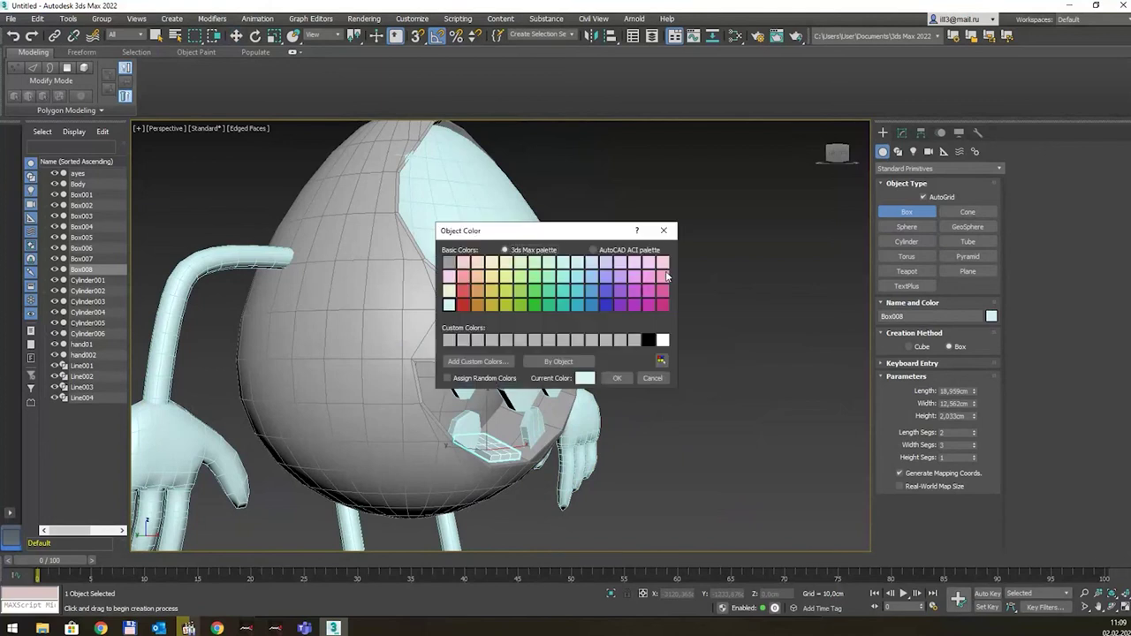
{"action": "left_click", "coordinate": [479, 305]}
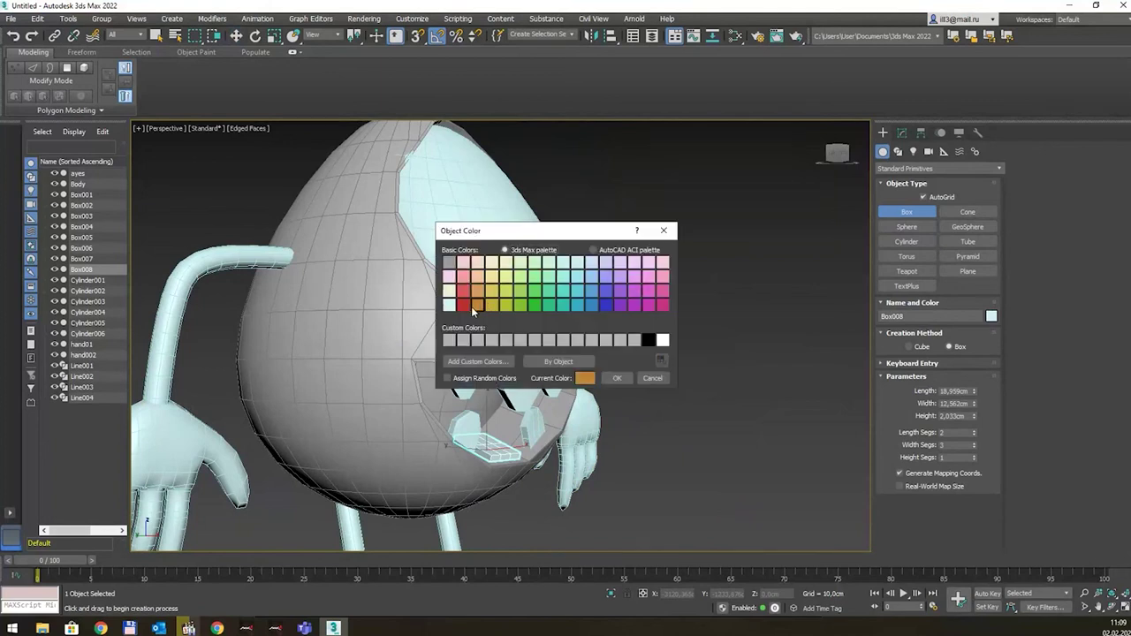
{"action": "left_click", "coordinate": [617, 378]}
{"action": "middle_click_drag", "start_coordinate": [689, 321], "coordinate": [642, 314], "text": "alt"}
{"action": "scroll", "coordinate": [642, 311], "scroll_direction": "down", "scroll_amount": 5}
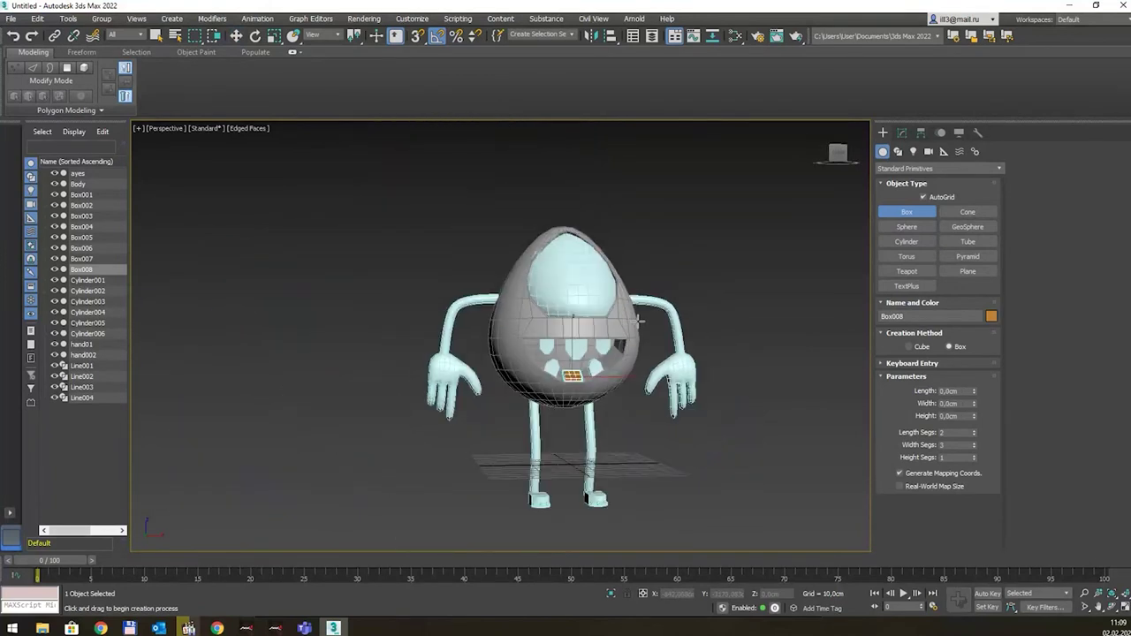
Step: Add TurboSmooth to the egg Body and convert it to an Editable Poly
{"action": "mouse_move", "coordinate": [658, 274]}
{"action": "middle_mouse_down"}
{"action": "mouse_move", "coordinate": [536, 276]}
{"action": "mouse_move", "coordinate": [545, 266]}
{"action": "middle_mouse_up"}
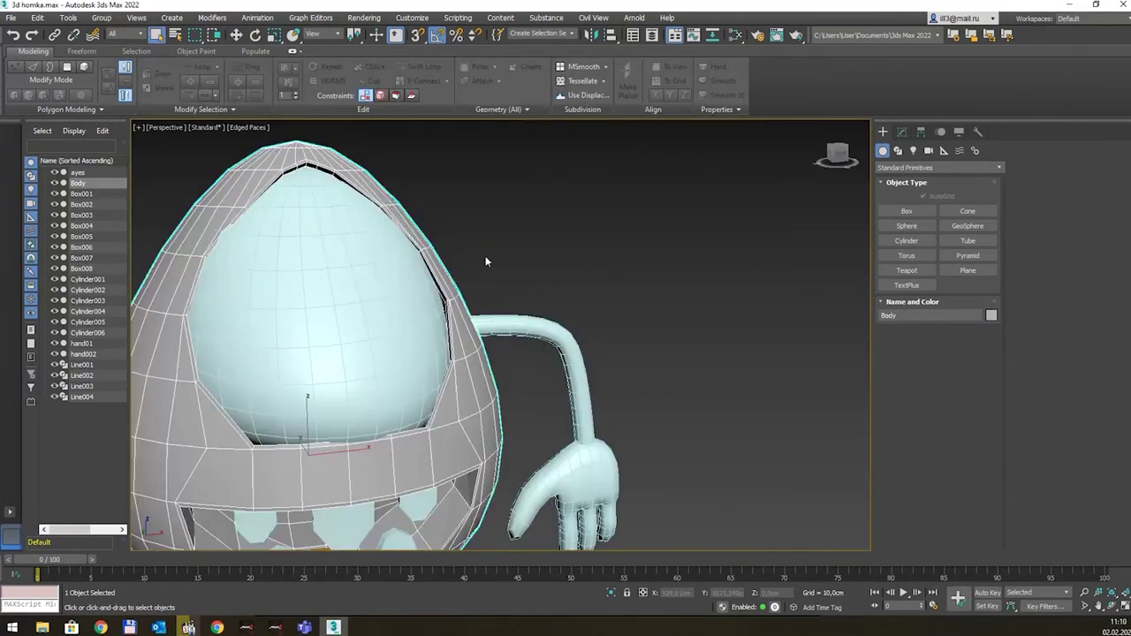
{"action": "middle_click_drag", "start_coordinate": [485, 256], "coordinate": [751, 234]}
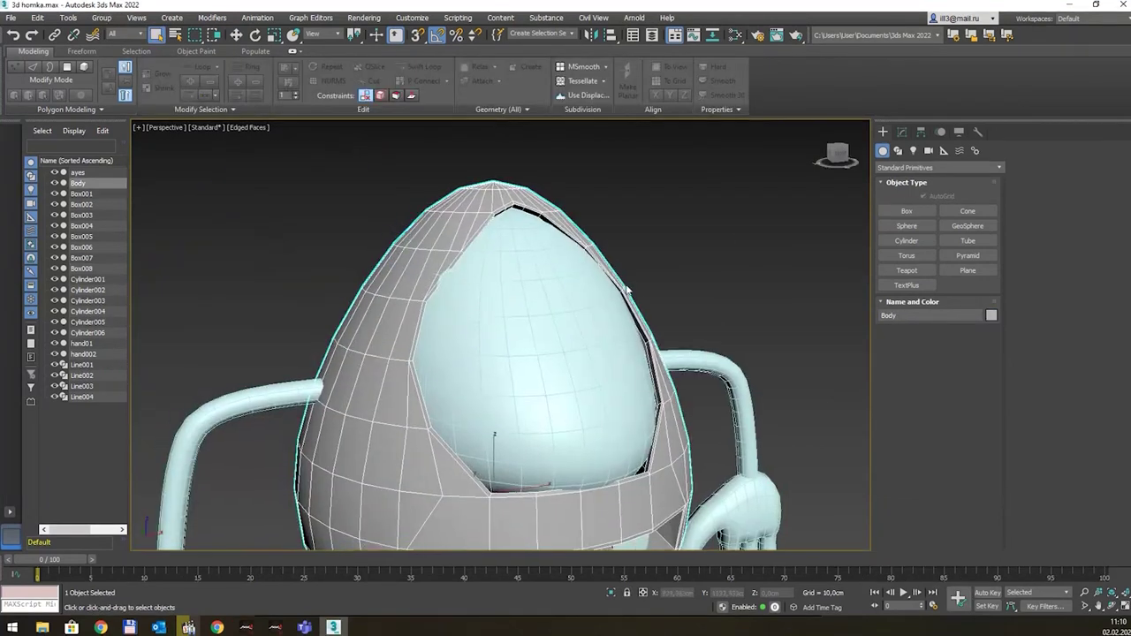
{"action": "left_click", "coordinate": [903, 132]}
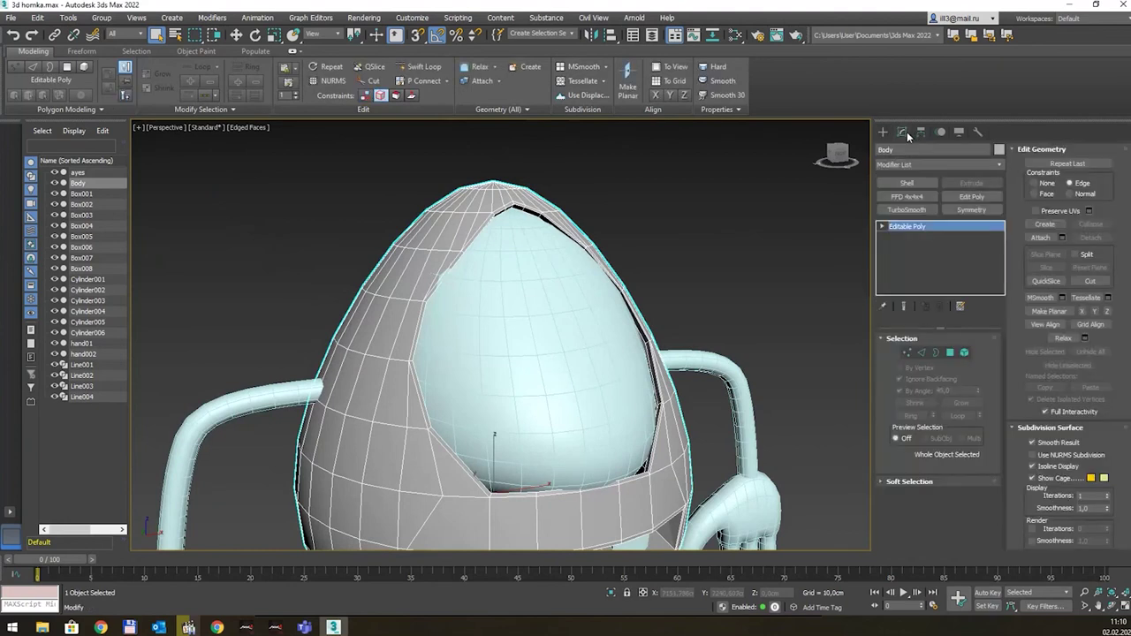
{"action": "left_click", "coordinate": [907, 209]}
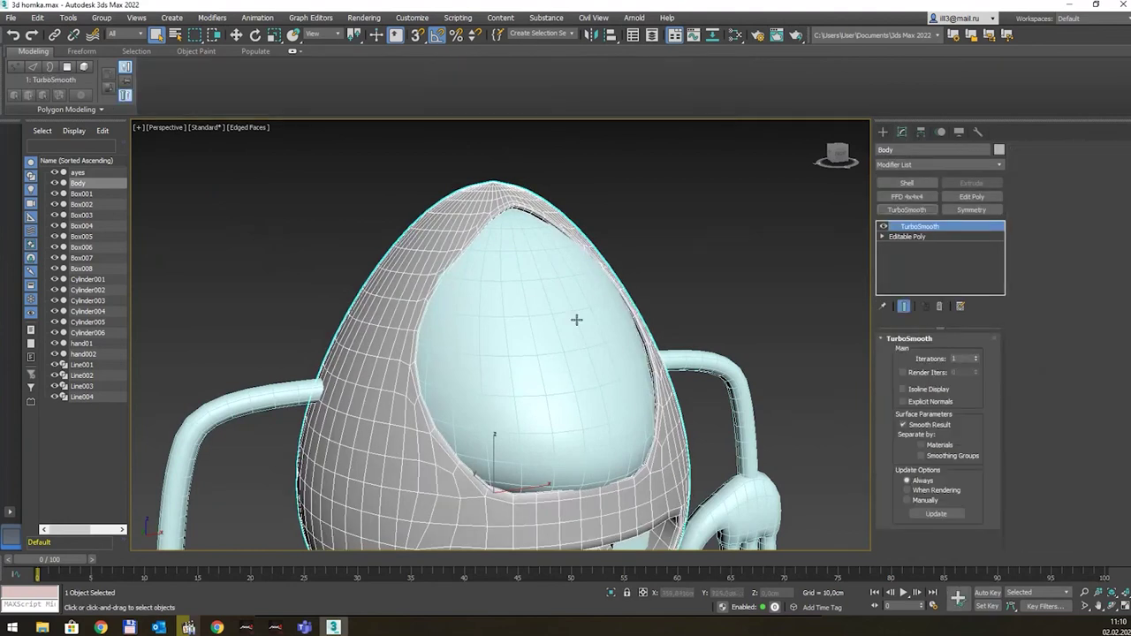
{"action": "scroll", "coordinate": [576, 319], "scroll_direction": "down", "scroll_amount": 2}
{"action": "scroll", "coordinate": [591, 341], "scroll_direction": "down", "scroll_amount": 2}
{"action": "middle_click_drag", "start_coordinate": [707, 292], "coordinate": [849, 270], "text": "alt"}
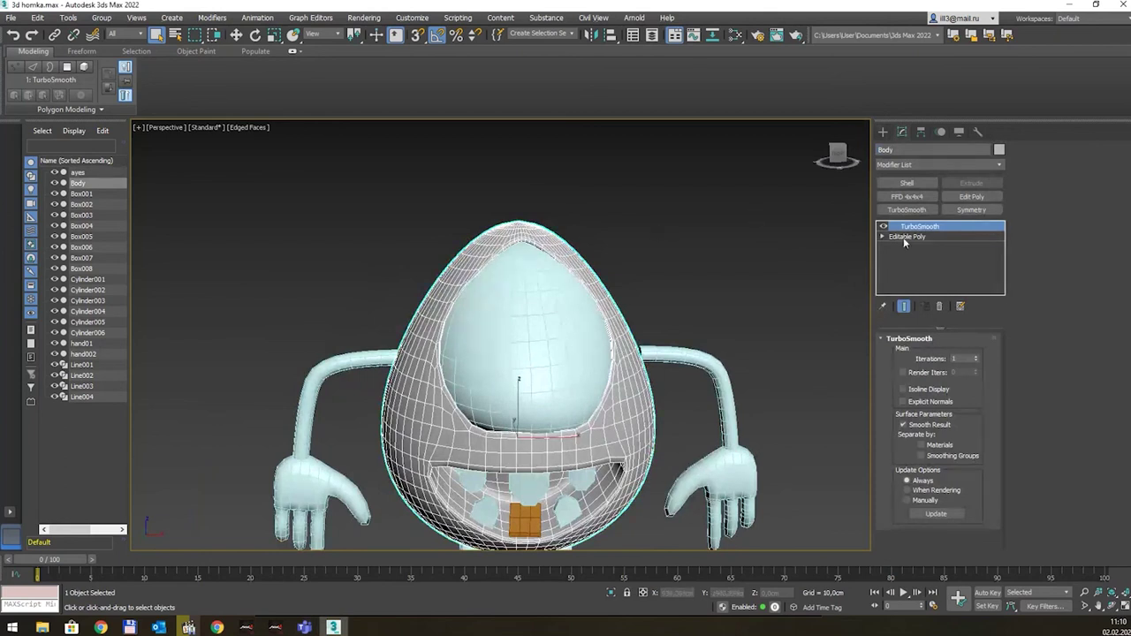
{"action": "right_click", "coordinate": [470, 253]}
{"action": "mouse_move", "coordinate": [512, 375]}
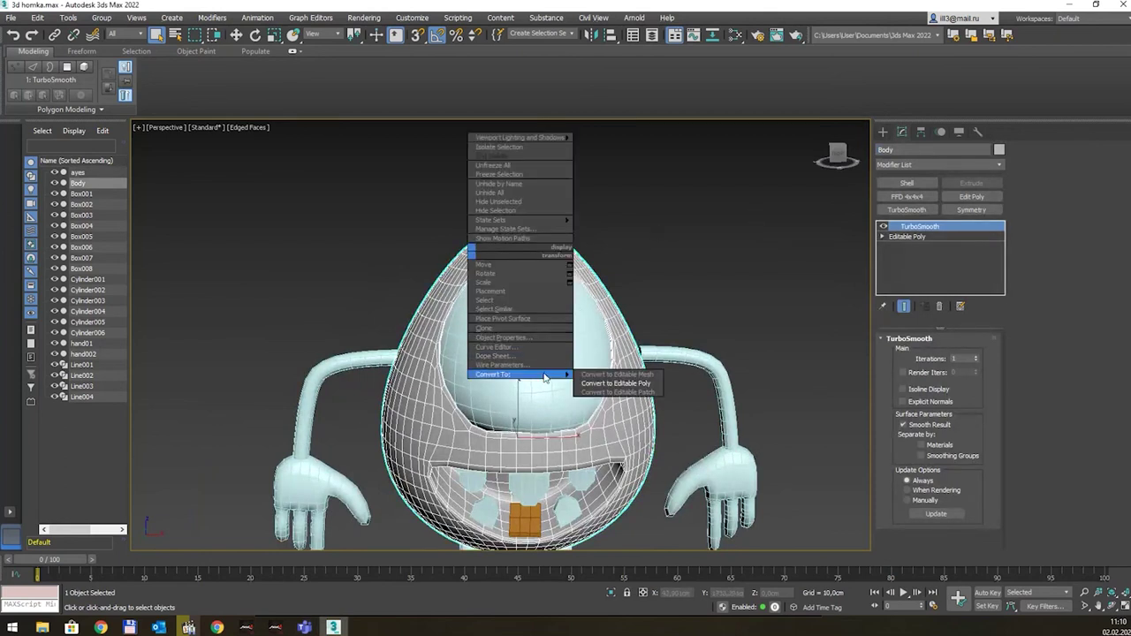
{"action": "left_click", "coordinate": [596, 386]}
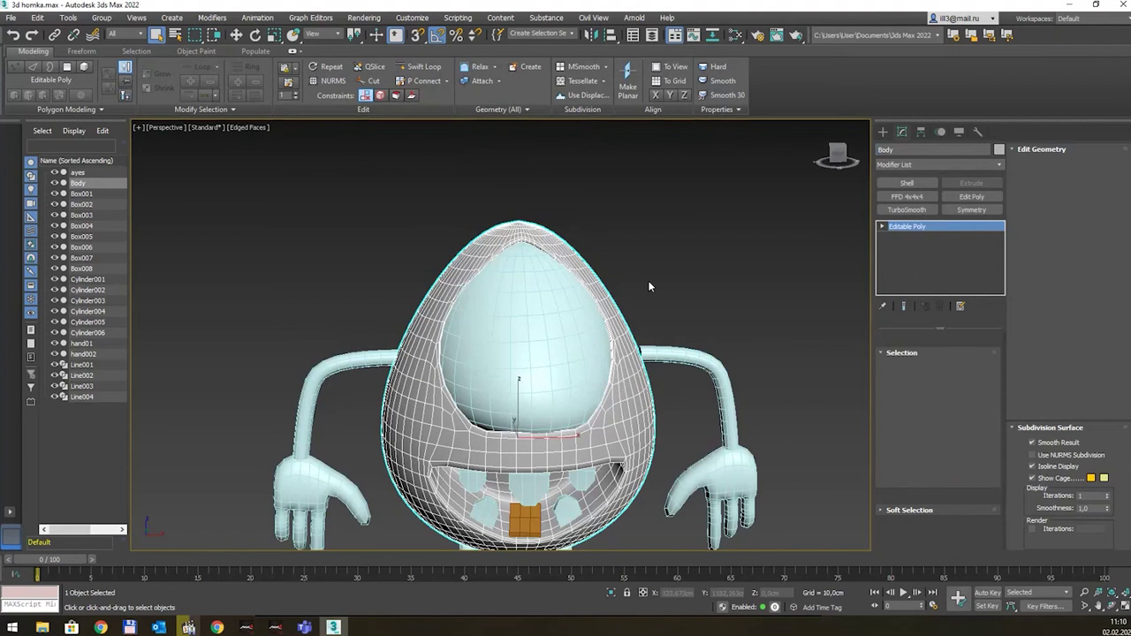
{"action": "scroll", "coordinate": [538, 290], "scroll_direction": "up", "scroll_amount": 2}
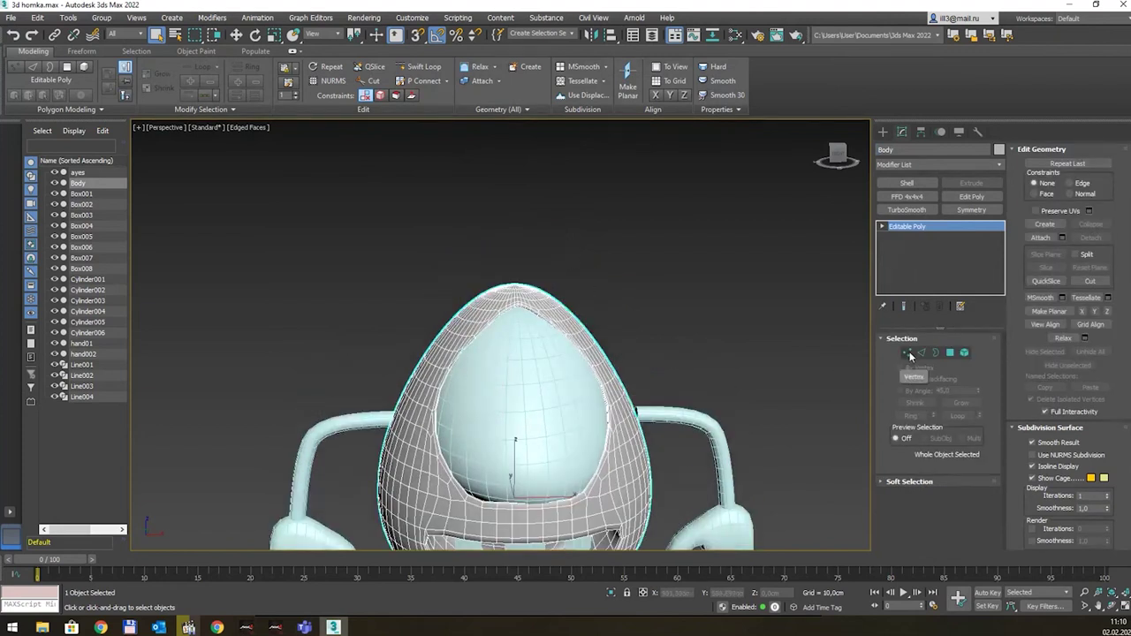
Step: In Vertex mode and Front view, box-select the six top vertices of the egg
{"action": "left_click", "coordinate": [909, 353]}
{"action": "scroll", "coordinate": [530, 280], "scroll_direction": "up", "scroll_amount": 1}
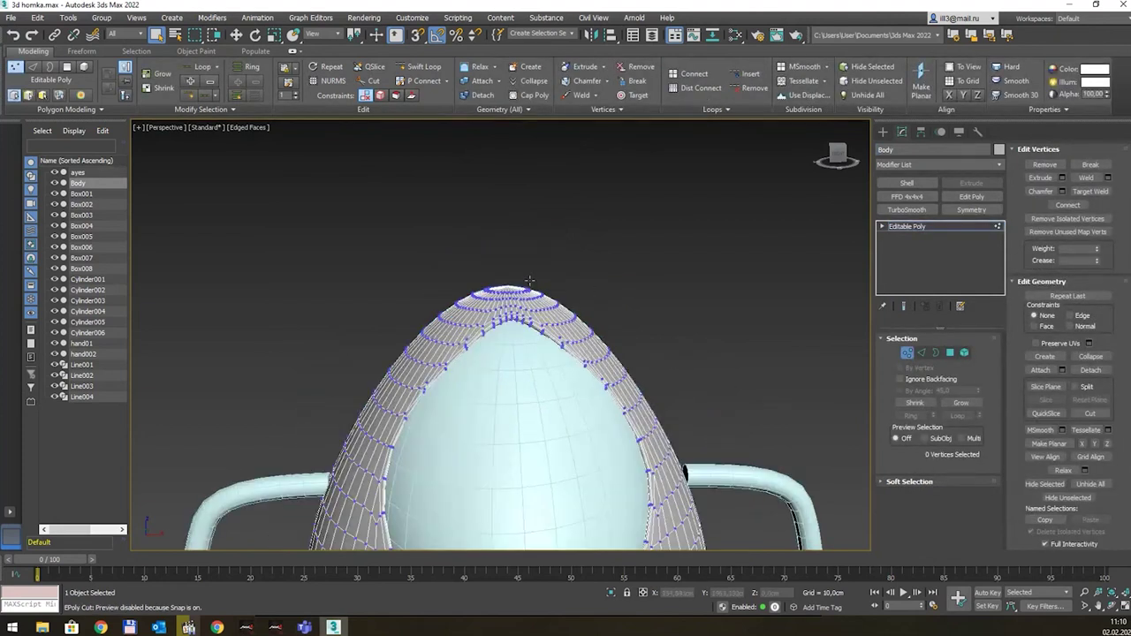
{"action": "key", "text": "f"}
{"action": "scroll", "coordinate": [454, 393], "scroll_direction": "up", "scroll_amount": 2}
{"action": "scroll", "coordinate": [454, 393], "scroll_direction": "up", "scroll_amount": 2}
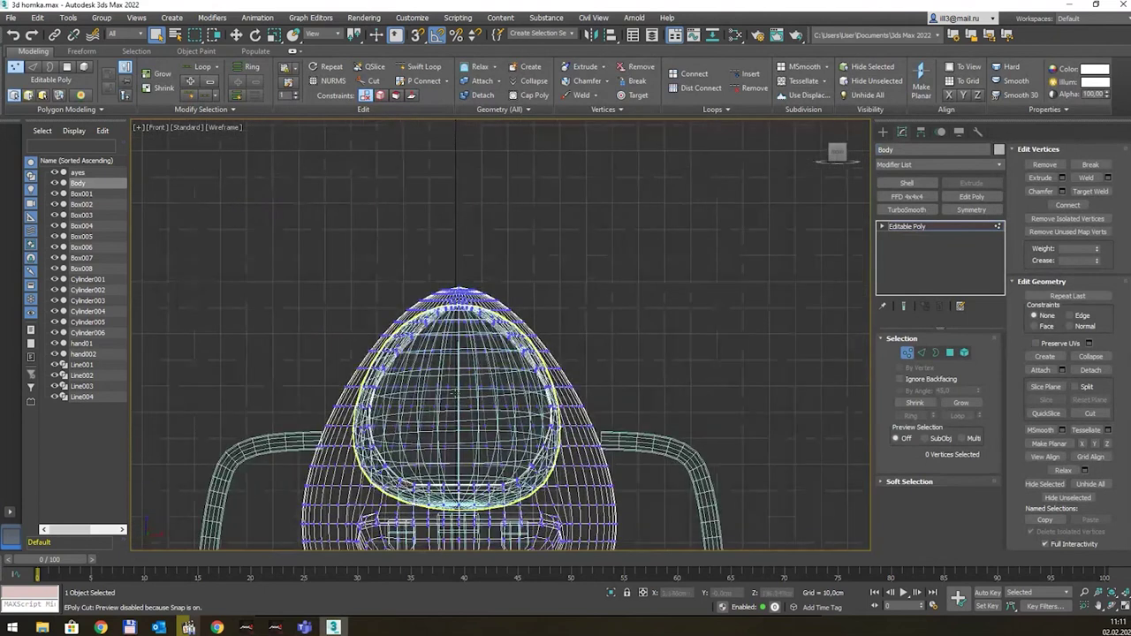
{"action": "scroll", "coordinate": [454, 394], "scroll_direction": "up", "scroll_amount": 2}
{"action": "middle_click_drag", "start_coordinate": [399, 249], "coordinate": [383, 353]}
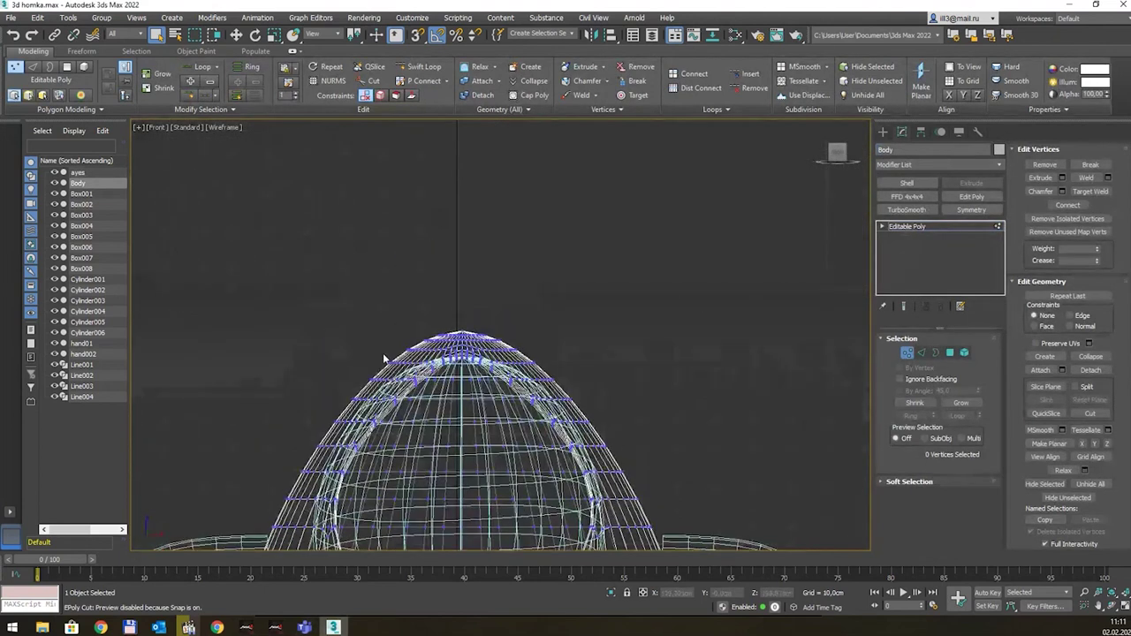
{"action": "mouse_move", "coordinate": [389, 305]}
{"action": "left_mouse_down"}
{"action": "mouse_move", "coordinate": [537, 359]}
{"action": "mouse_move", "coordinate": [537, 379]}
{"action": "left_mouse_up"}
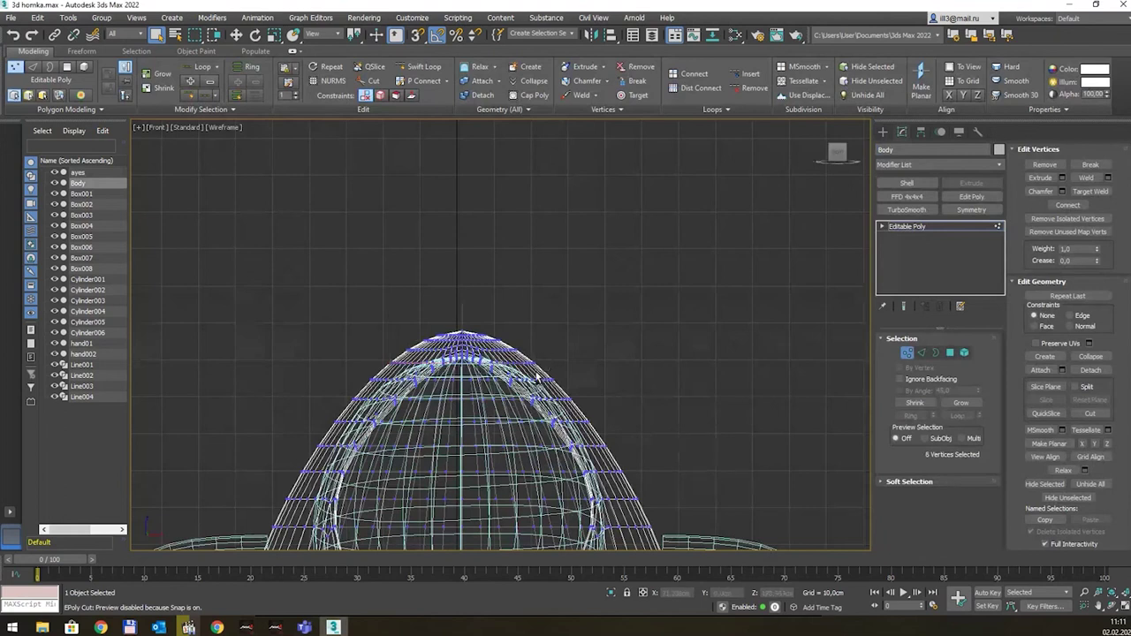
Step: Turn on Use Soft Selection and lower the Falloff to 14.8 cm
{"action": "left_click", "coordinate": [883, 482]}
{"action": "left_click", "coordinate": [1060, 166]}
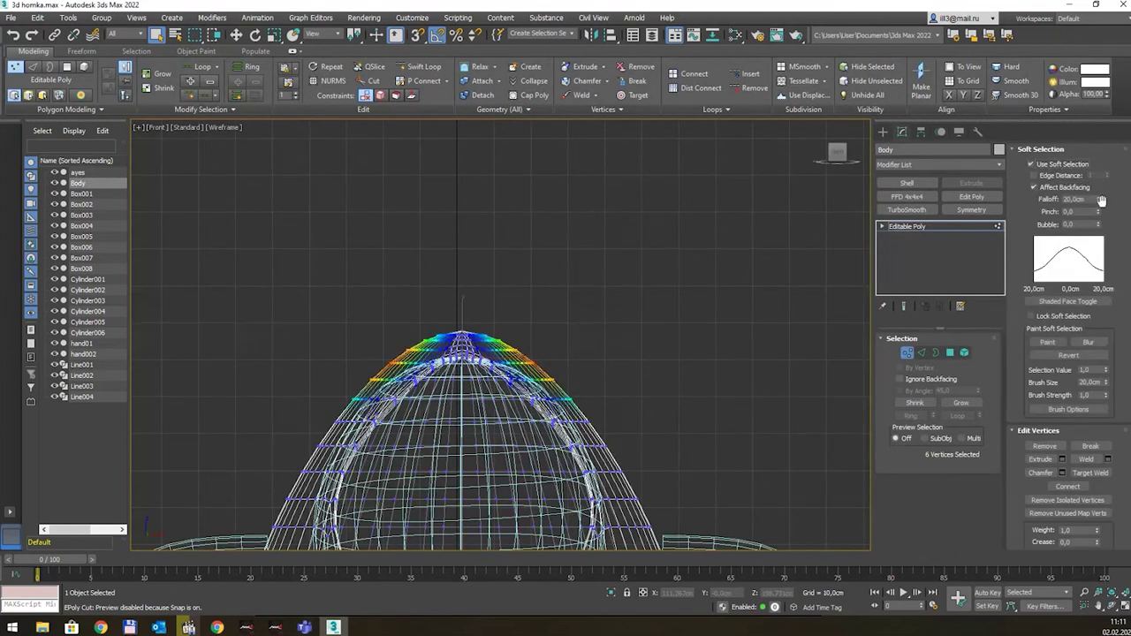
{"action": "left_click_drag", "start_coordinate": [1100, 205], "coordinate": [1101, 218]}
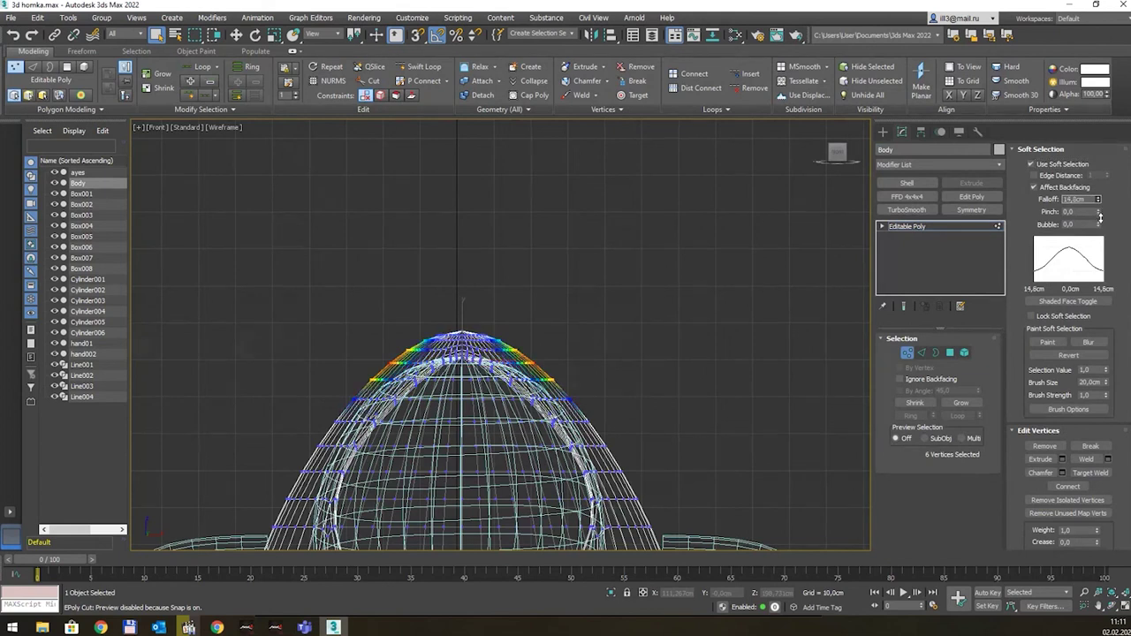
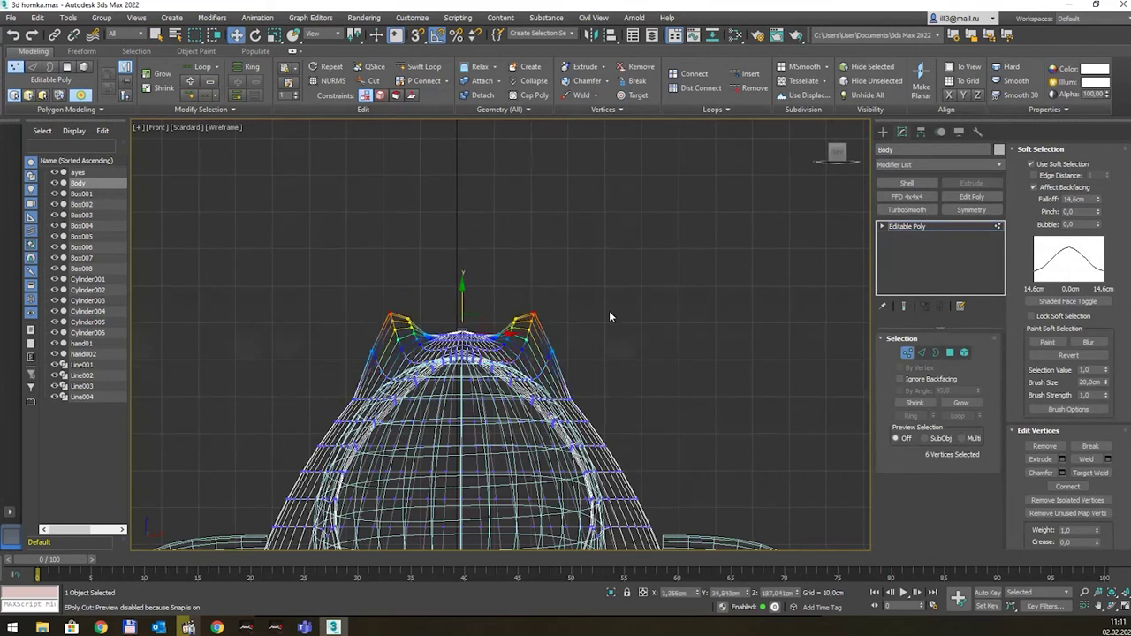
Step: Switch to a shaded perspective view and orbit to inspect the two ear points on the body
{"action": "key", "text": "p"}
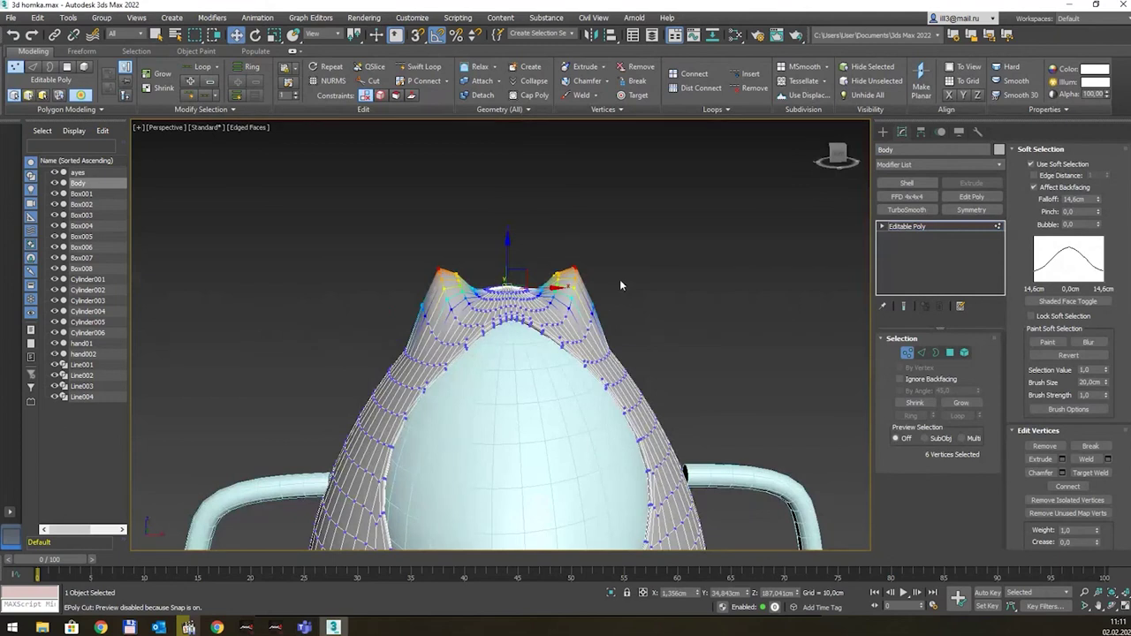
{"action": "mouse_move", "coordinate": [620, 279]}
{"action": "middle_mouse_down", "text": "alt"}
{"action": "mouse_move", "coordinate": [630, 258]}
{"action": "mouse_move", "coordinate": [738, 266]}
{"action": "mouse_move", "coordinate": [798, 244]}
{"action": "mouse_move", "coordinate": [600, 256]}
{"action": "mouse_move", "coordinate": [672, 285]}
{"action": "mouse_move", "coordinate": [620, 268]}
{"action": "mouse_move", "coordinate": [600, 277]}
{"action": "middle_mouse_up", "text": "alt"}
Step: Exit Vertex mode, deselect the body, and zoom out to show the full monster with ears, eye, mouth and limbs
{"action": "left_click", "coordinate": [977, 227]}
{"action": "left_click", "coordinate": [686, 272]}
{"action": "scroll", "coordinate": [686, 272], "scroll_direction": "down", "scroll_amount": 4}
{"action": "scroll", "coordinate": [619, 268], "scroll_direction": "down", "scroll_amount": 2}
{"action": "scroll", "coordinate": [566, 292], "scroll_direction": "down", "scroll_amount": 1}
{"action": "scroll", "coordinate": [566, 291], "scroll_direction": "down", "scroll_amount": 2}
{"action": "scroll", "coordinate": [560, 298], "scroll_direction": "down", "scroll_amount": 2}
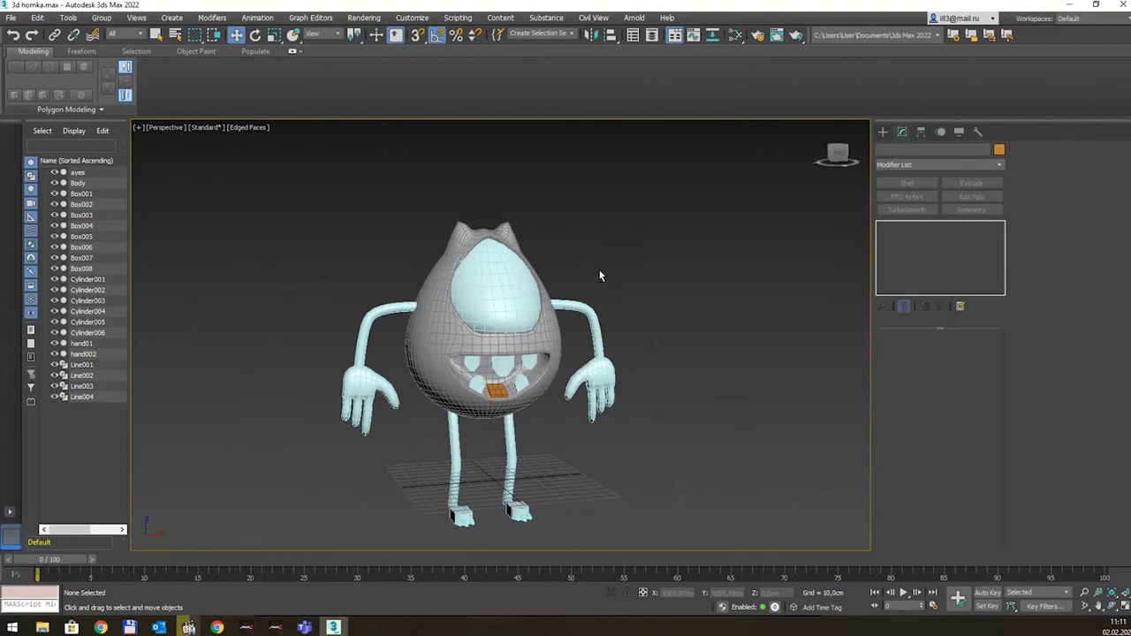